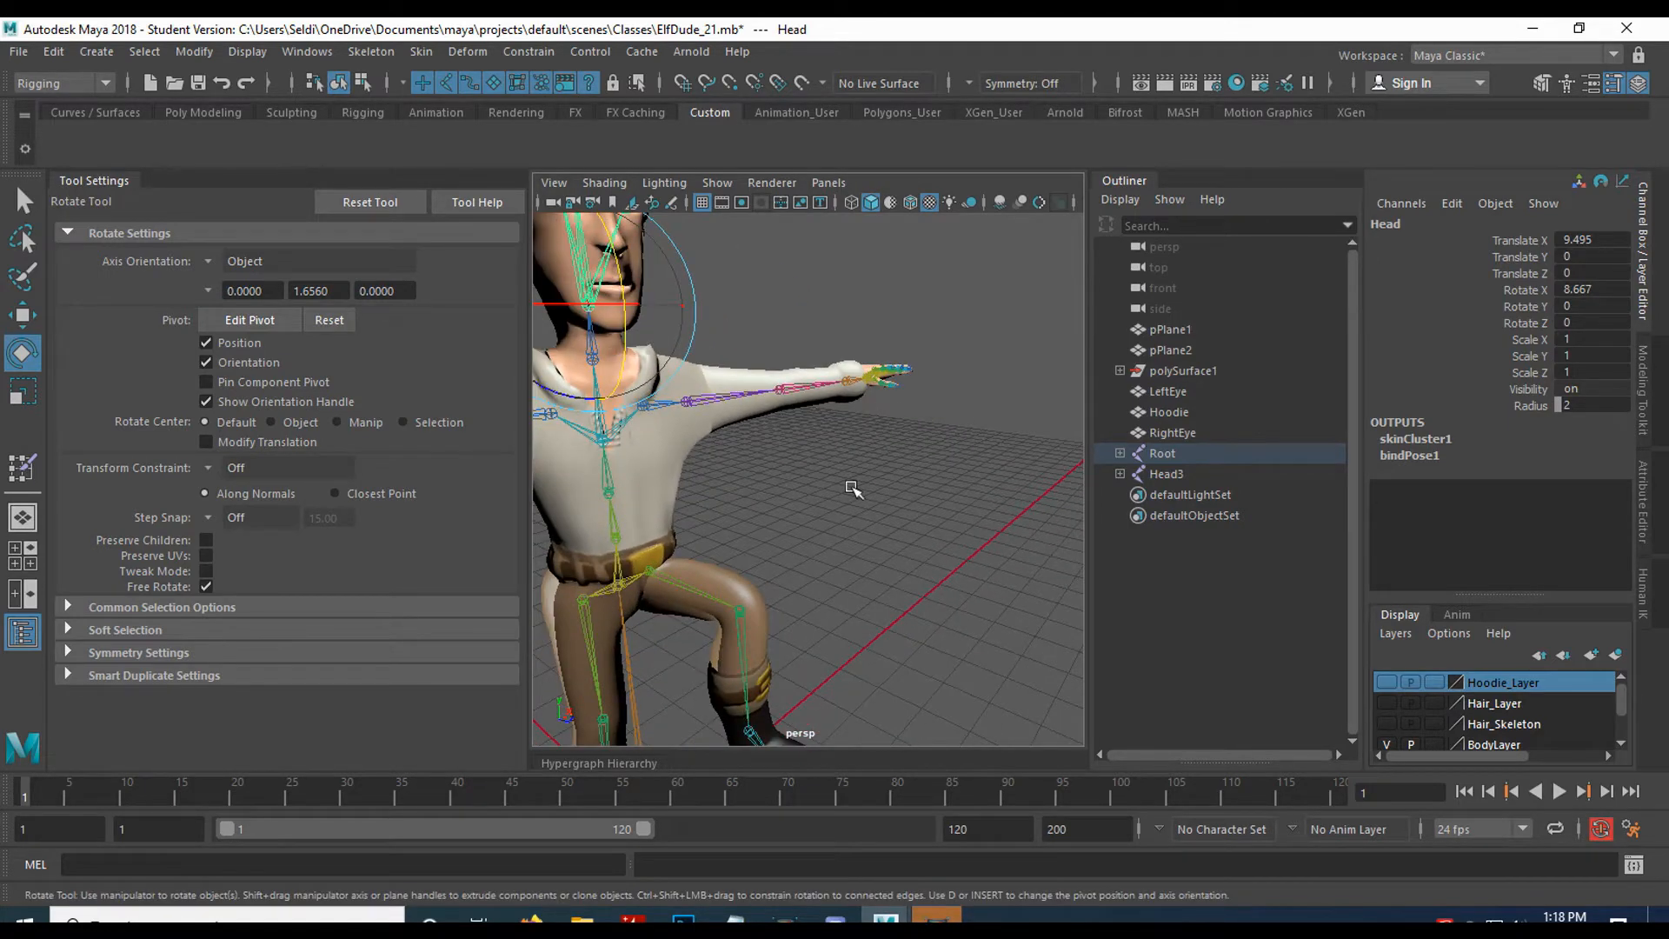
Select the body mesh at the character's left wrist and activate the Paint Skin Weights tool on it.
alt+right_drag(682, 585, 724, 595)
alt+drag(723, 595, 719, 421)
alt+middle_drag(720, 420, 799, 413)
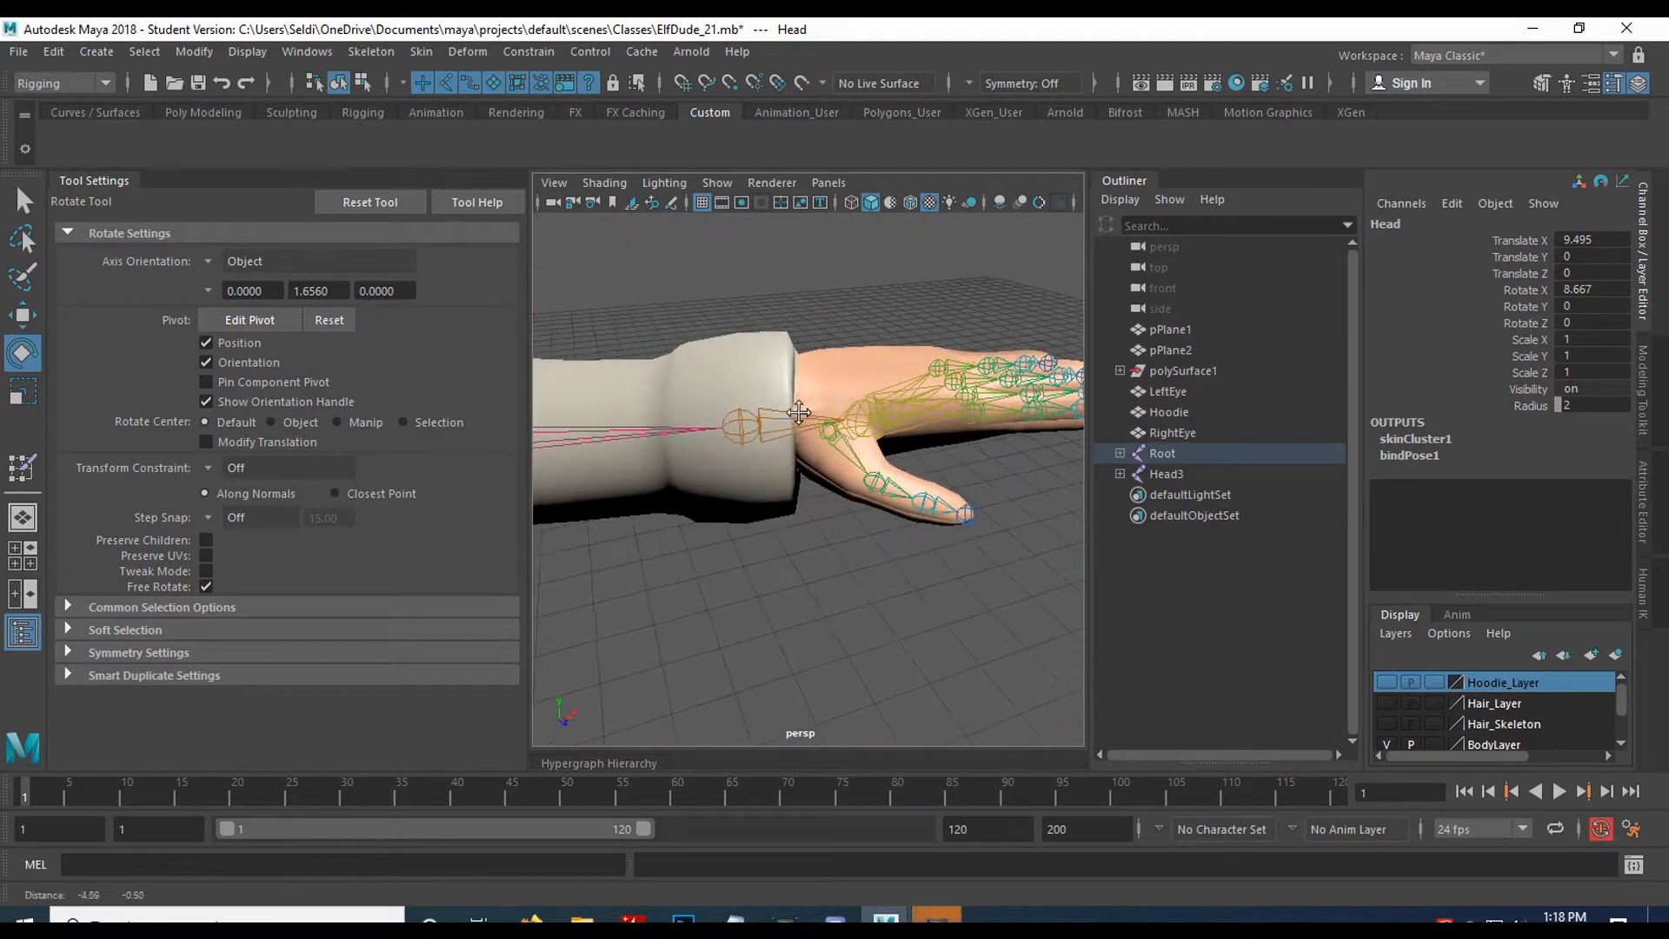
click(740, 437)
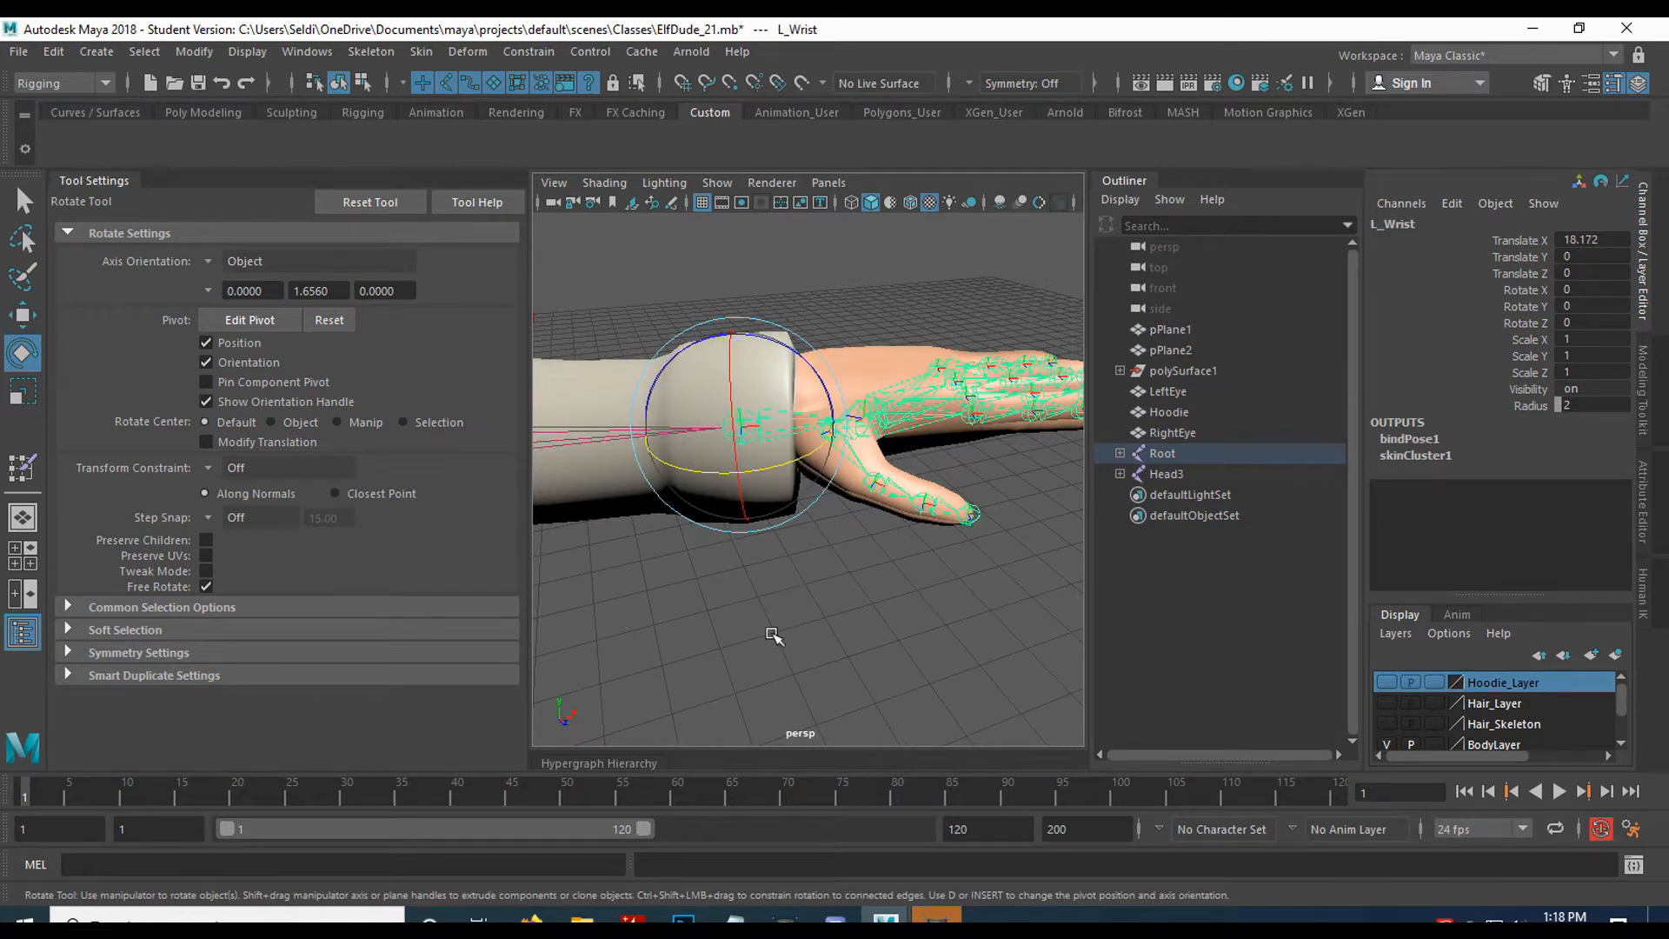
key(q)
click(676, 482)
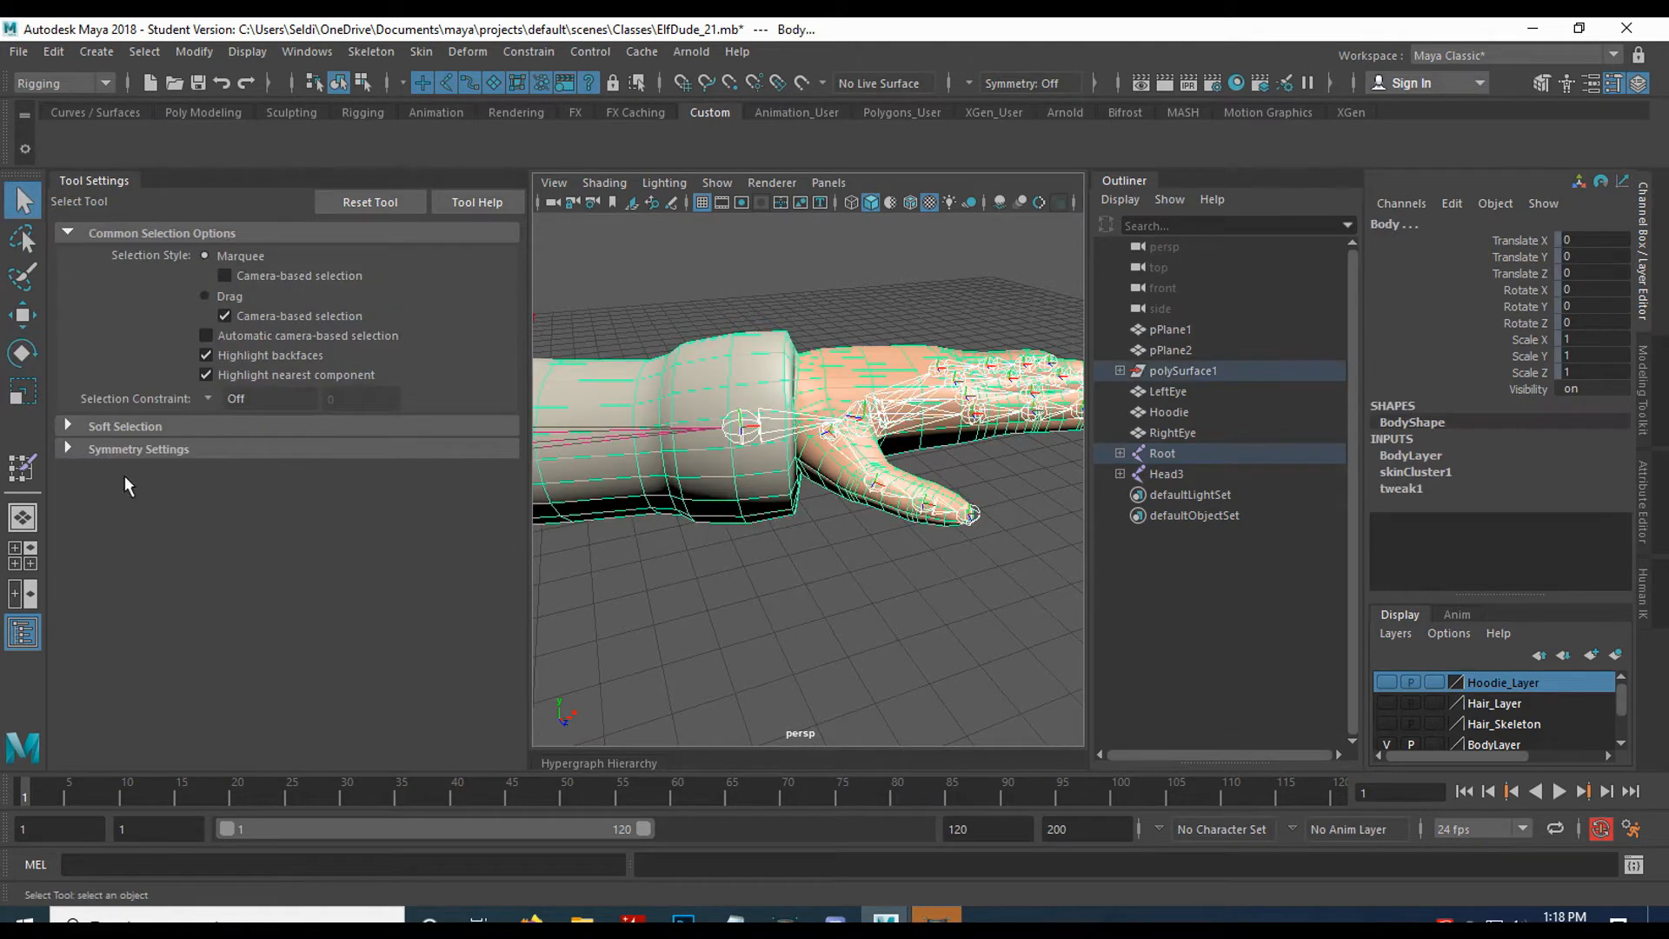
click(26, 468)
Select the L_Wrist influence and examine its weights around the sleeve cuff, hand and thumb.
scroll(313, 348, up, 3)
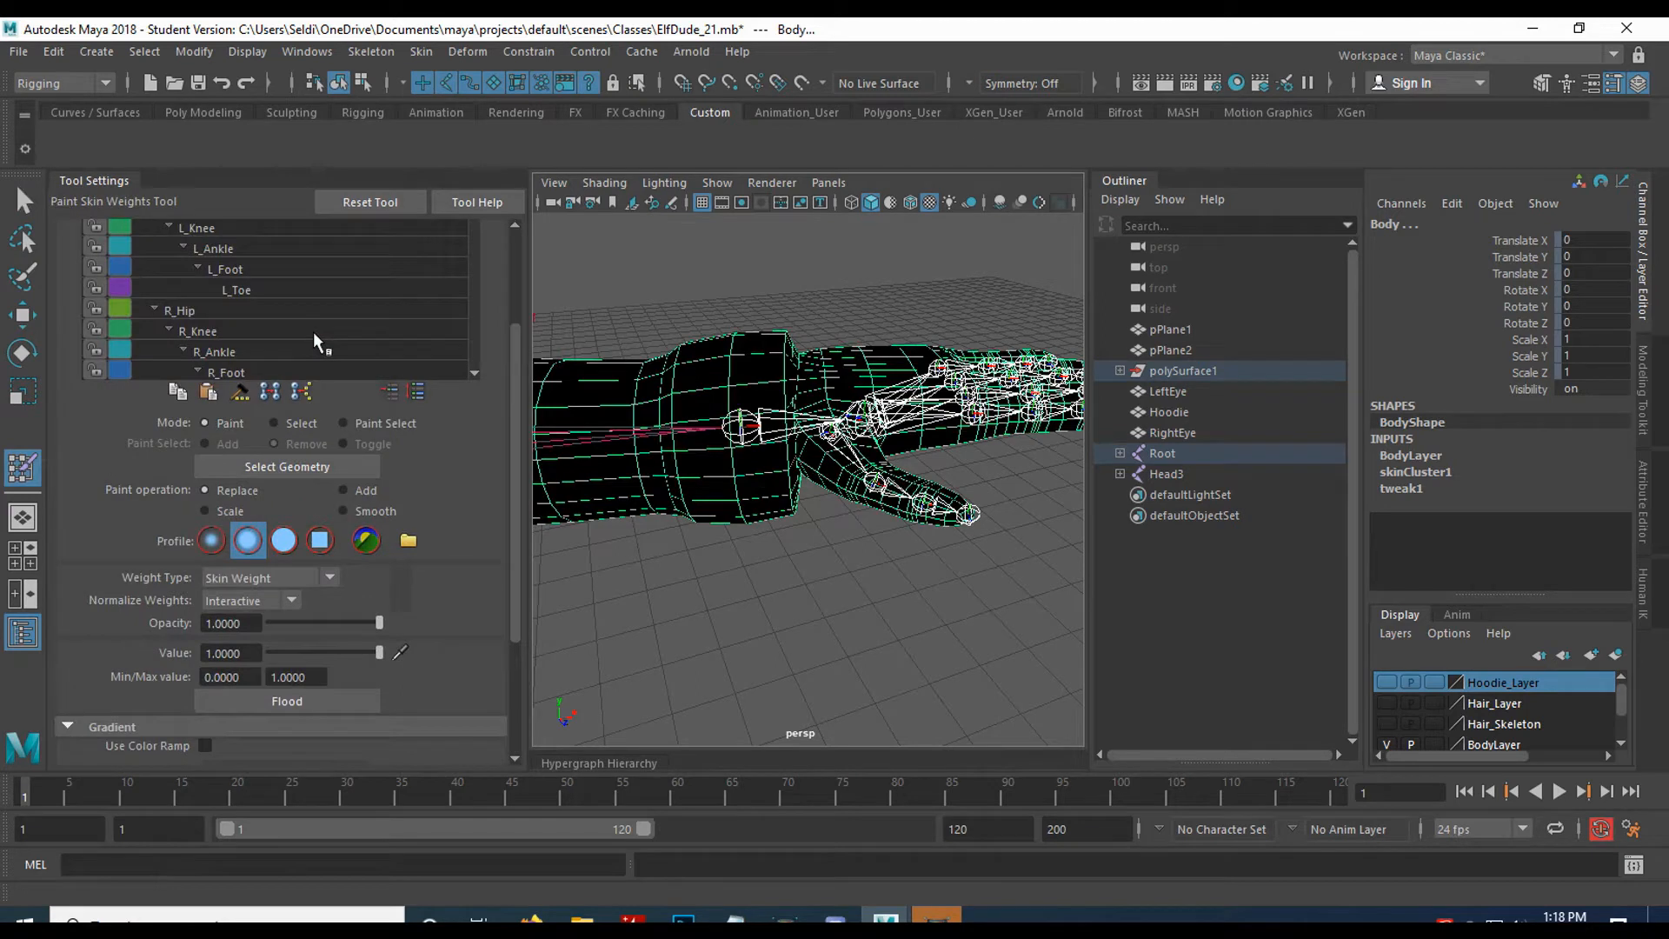
scroll(485, 282, up, 2)
scroll(336, 355, down, 3)
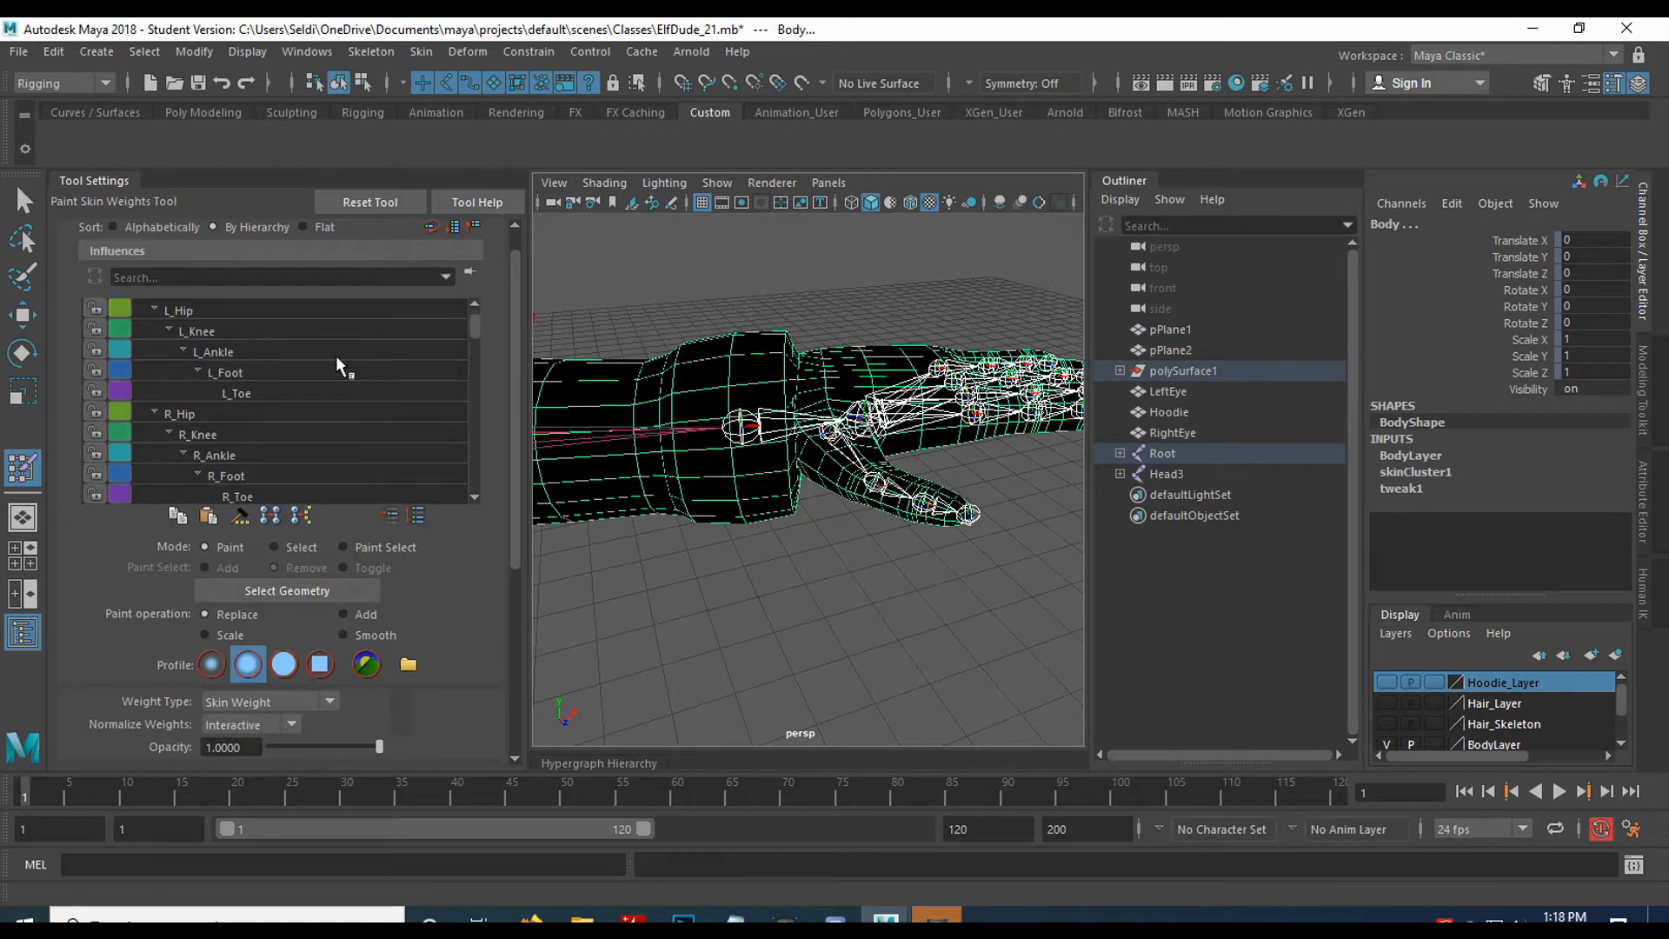
scroll(335, 354, down, 5)
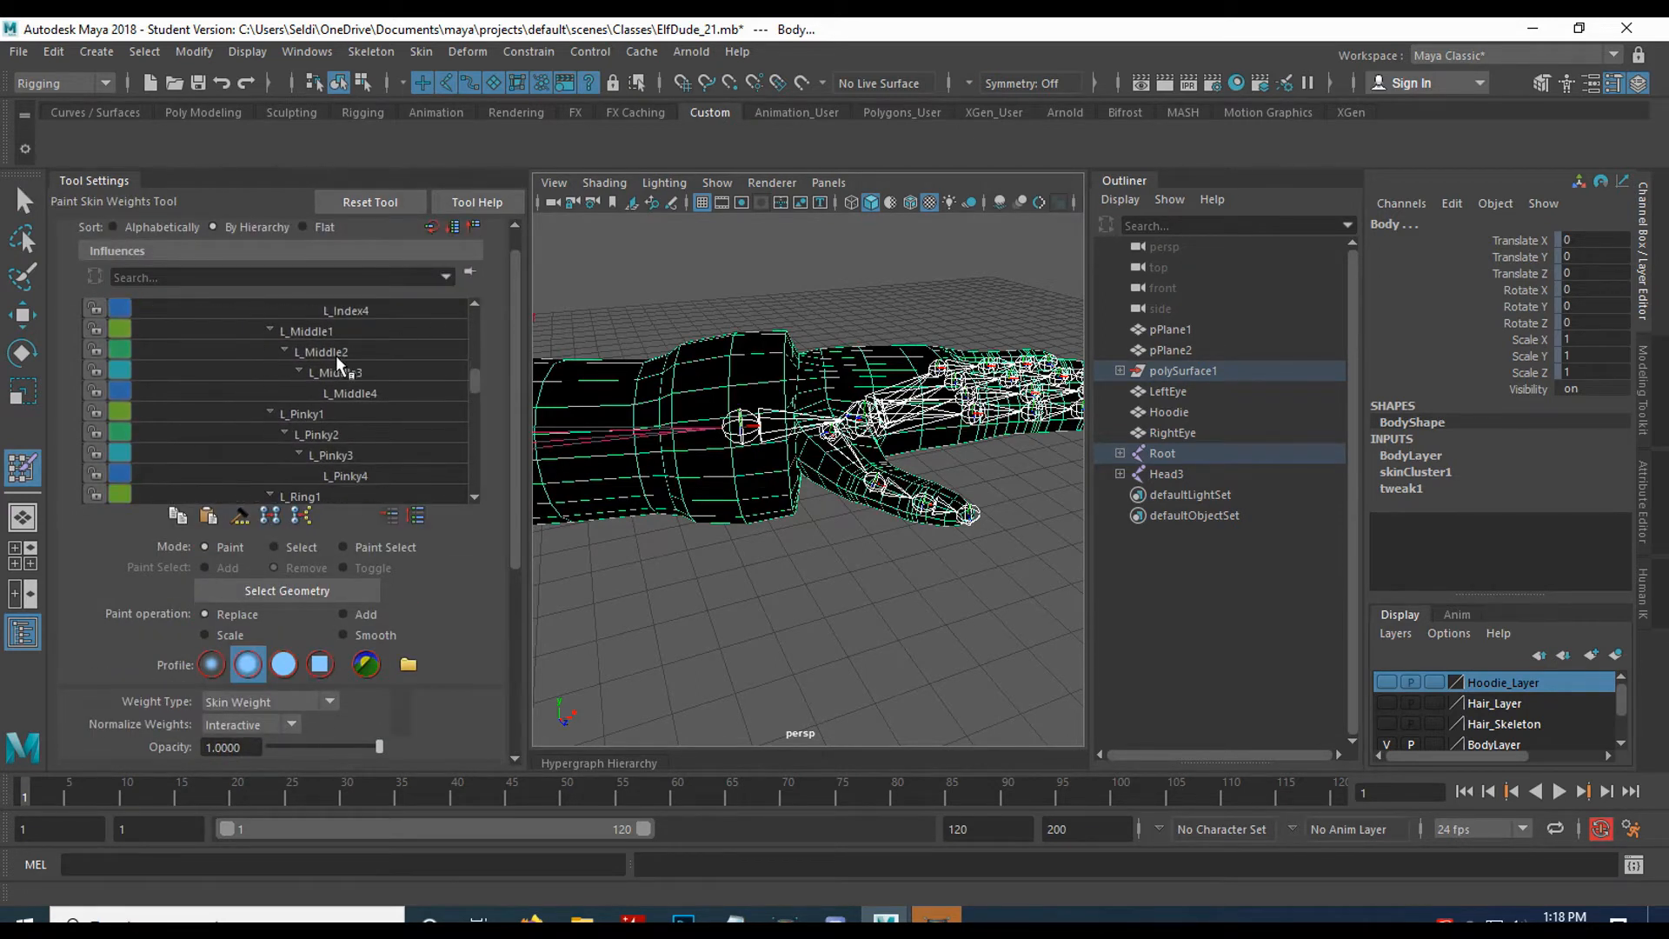
scroll(336, 383, up, 3)
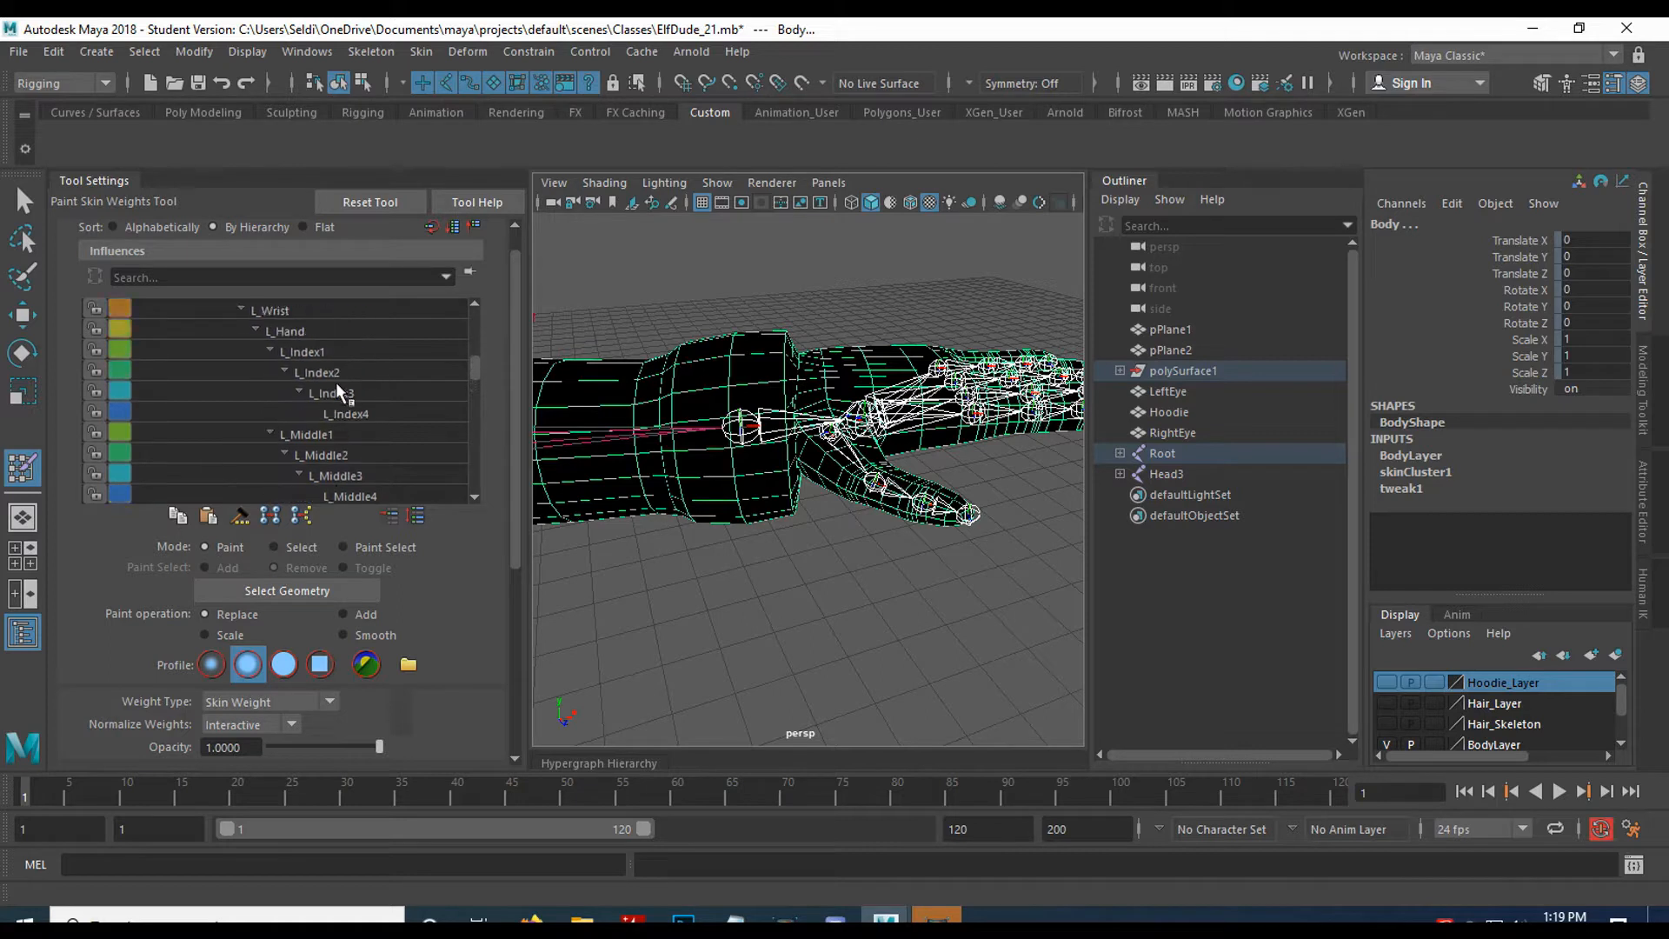
click(254, 350)
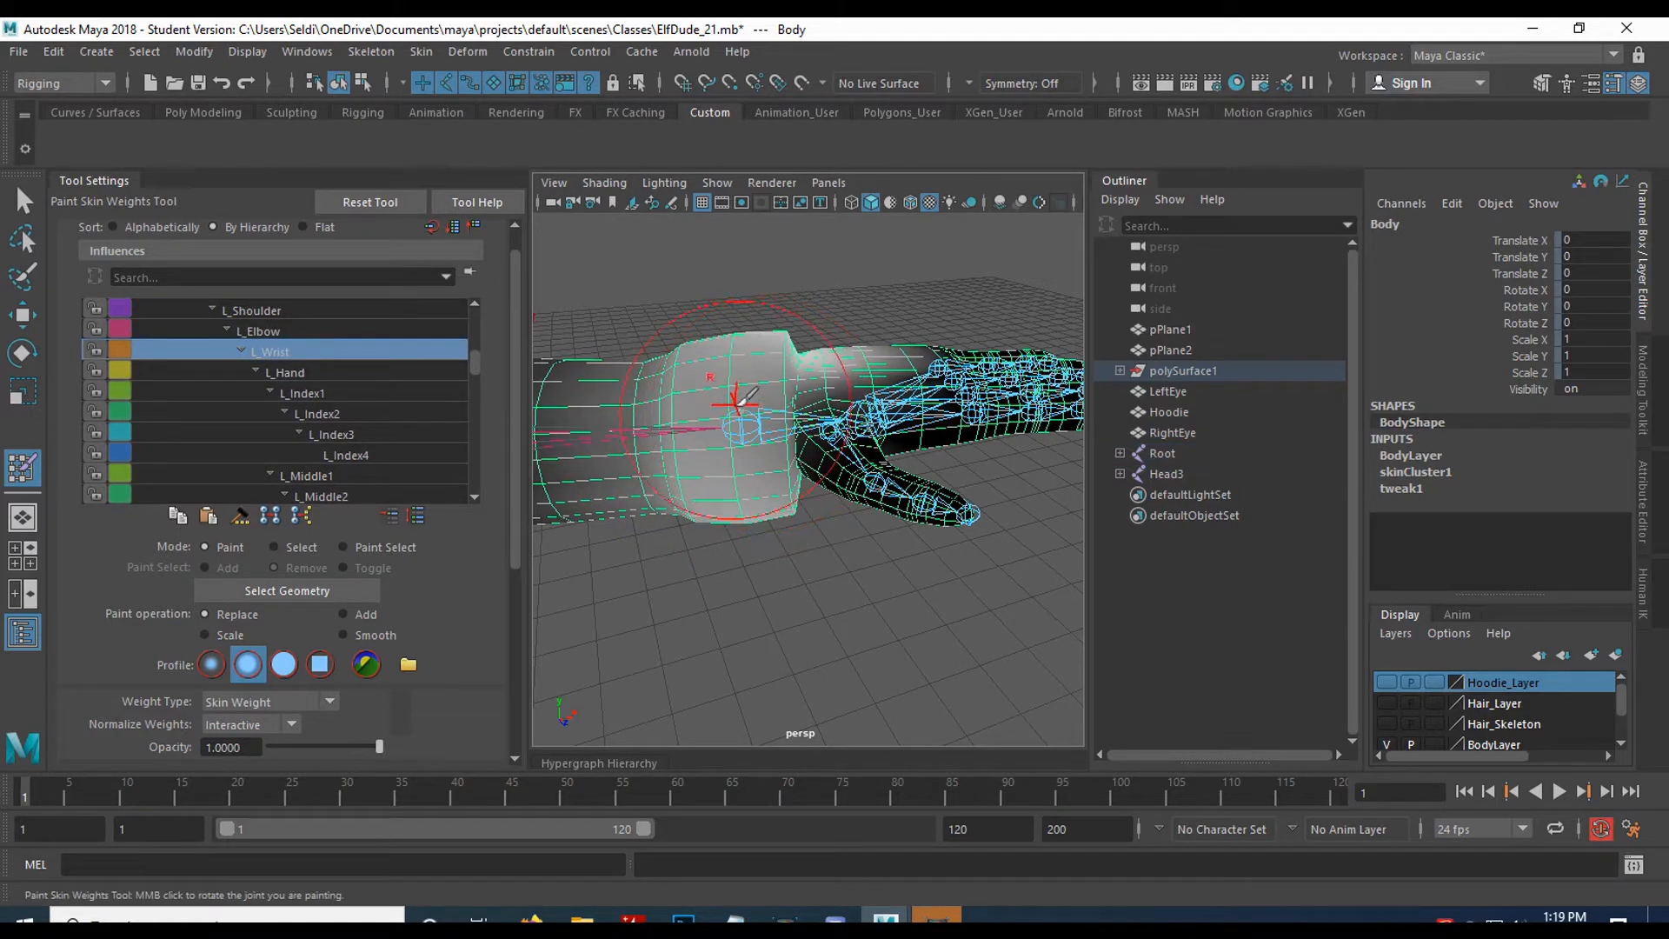
mouse_move(763, 407)
alt+mouse_down()
mouse_move(693, 421)
mouse_move(748, 409)
mouse_move(748, 423)
mouse_move(764, 295)
alt+mouse_up()
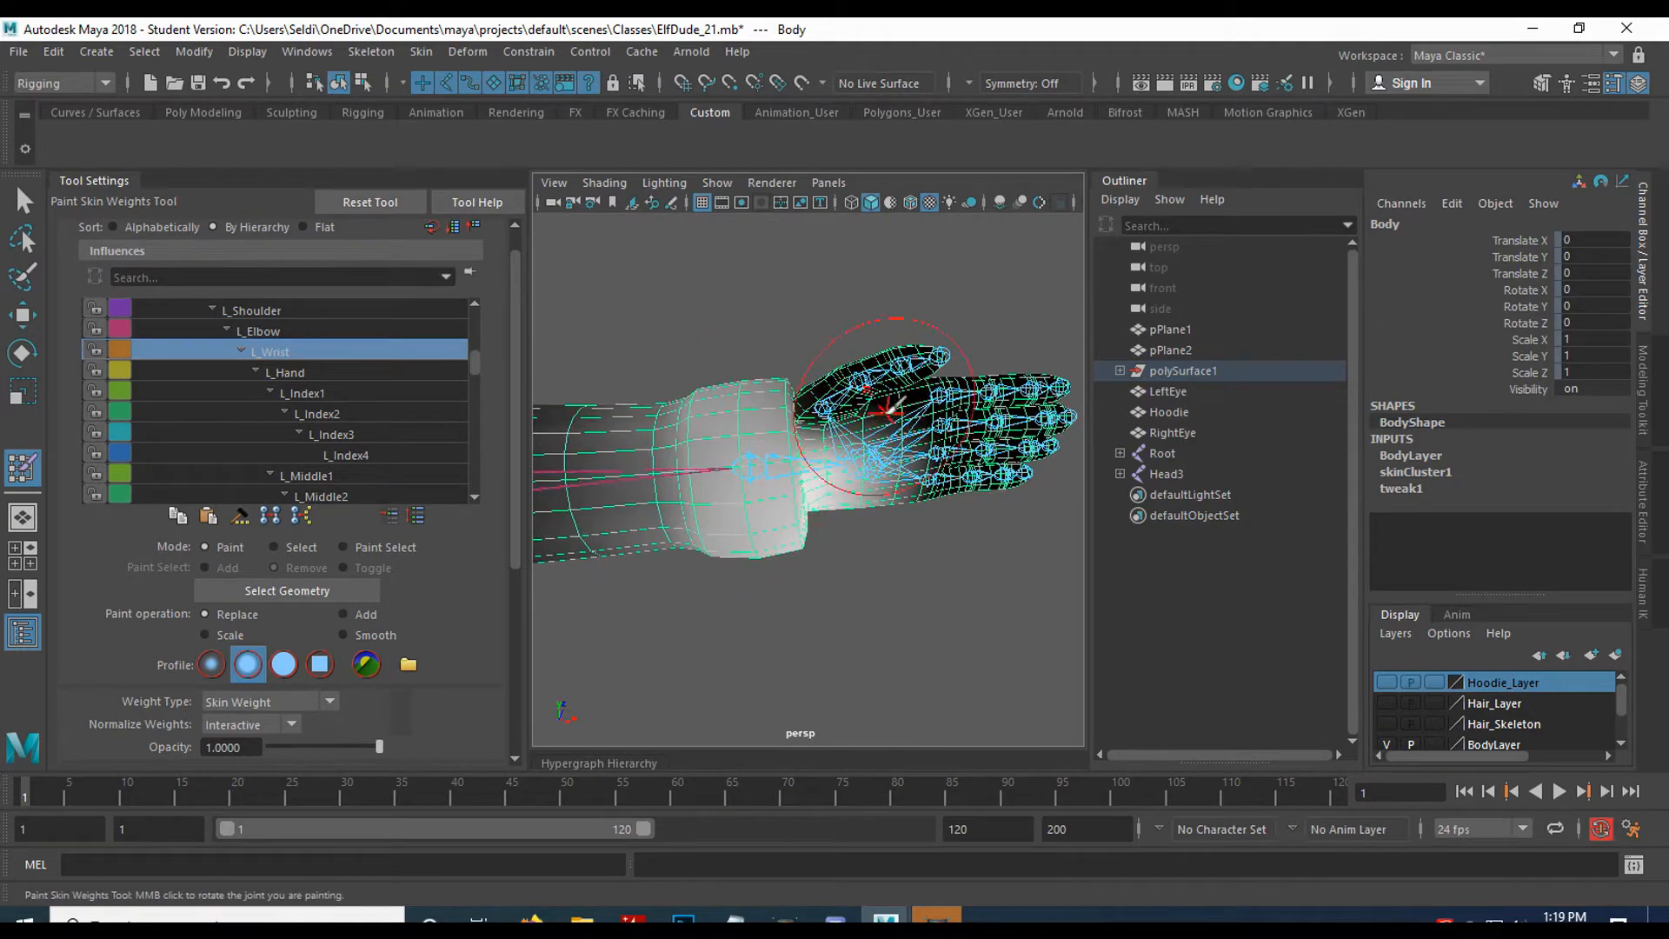
mouse_move(855, 467)
alt+mouse_down()
mouse_move(816, 556)
mouse_move(714, 558)
mouse_move(807, 535)
alt+mouse_up()
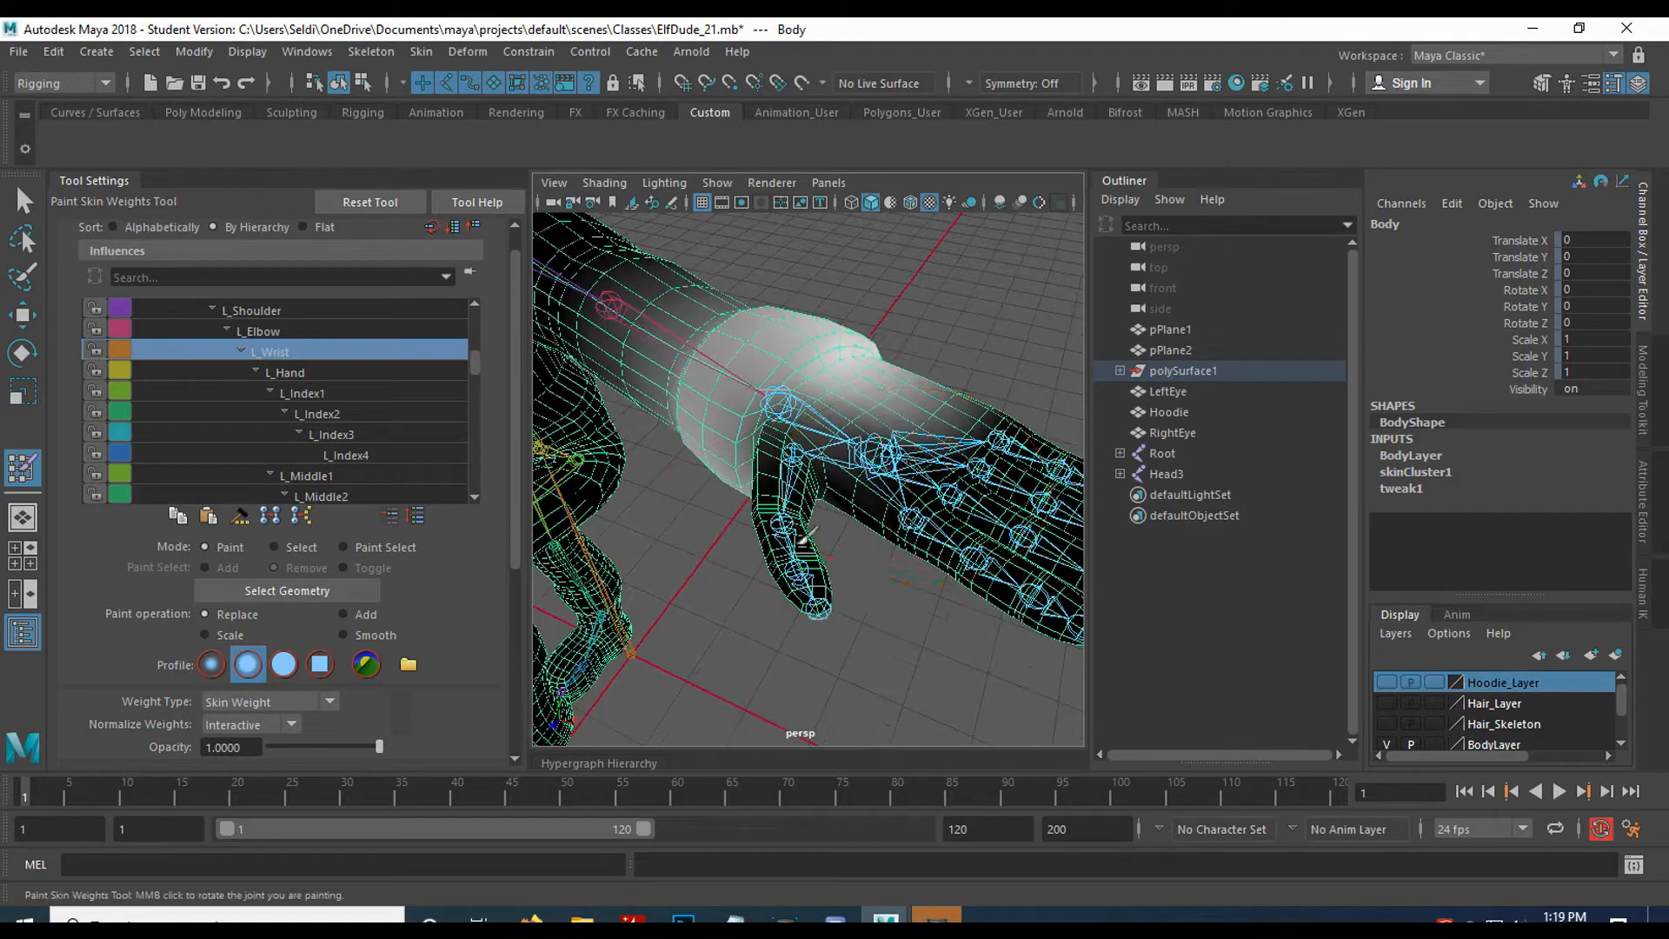
alt+drag(889, 446, 948, 401)
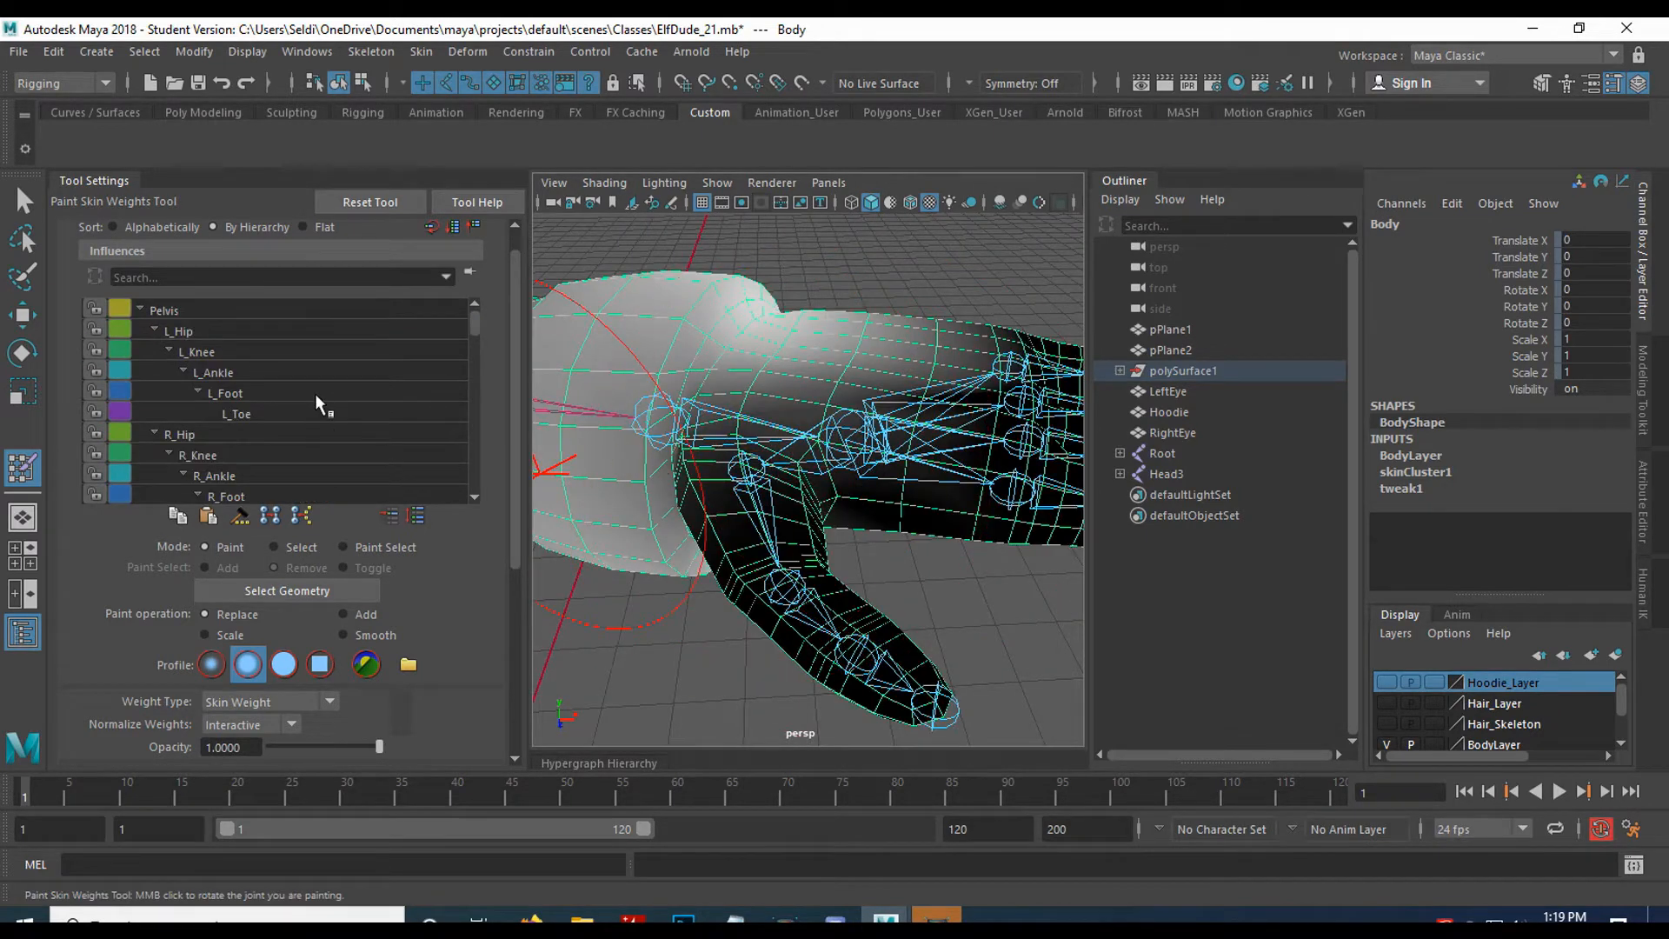
Select the L_Thumb1 influence and examine its weights on the thumb, palm and sleeve cuff.
scroll(315, 395, down, 12)
scroll(315, 393, down, 1)
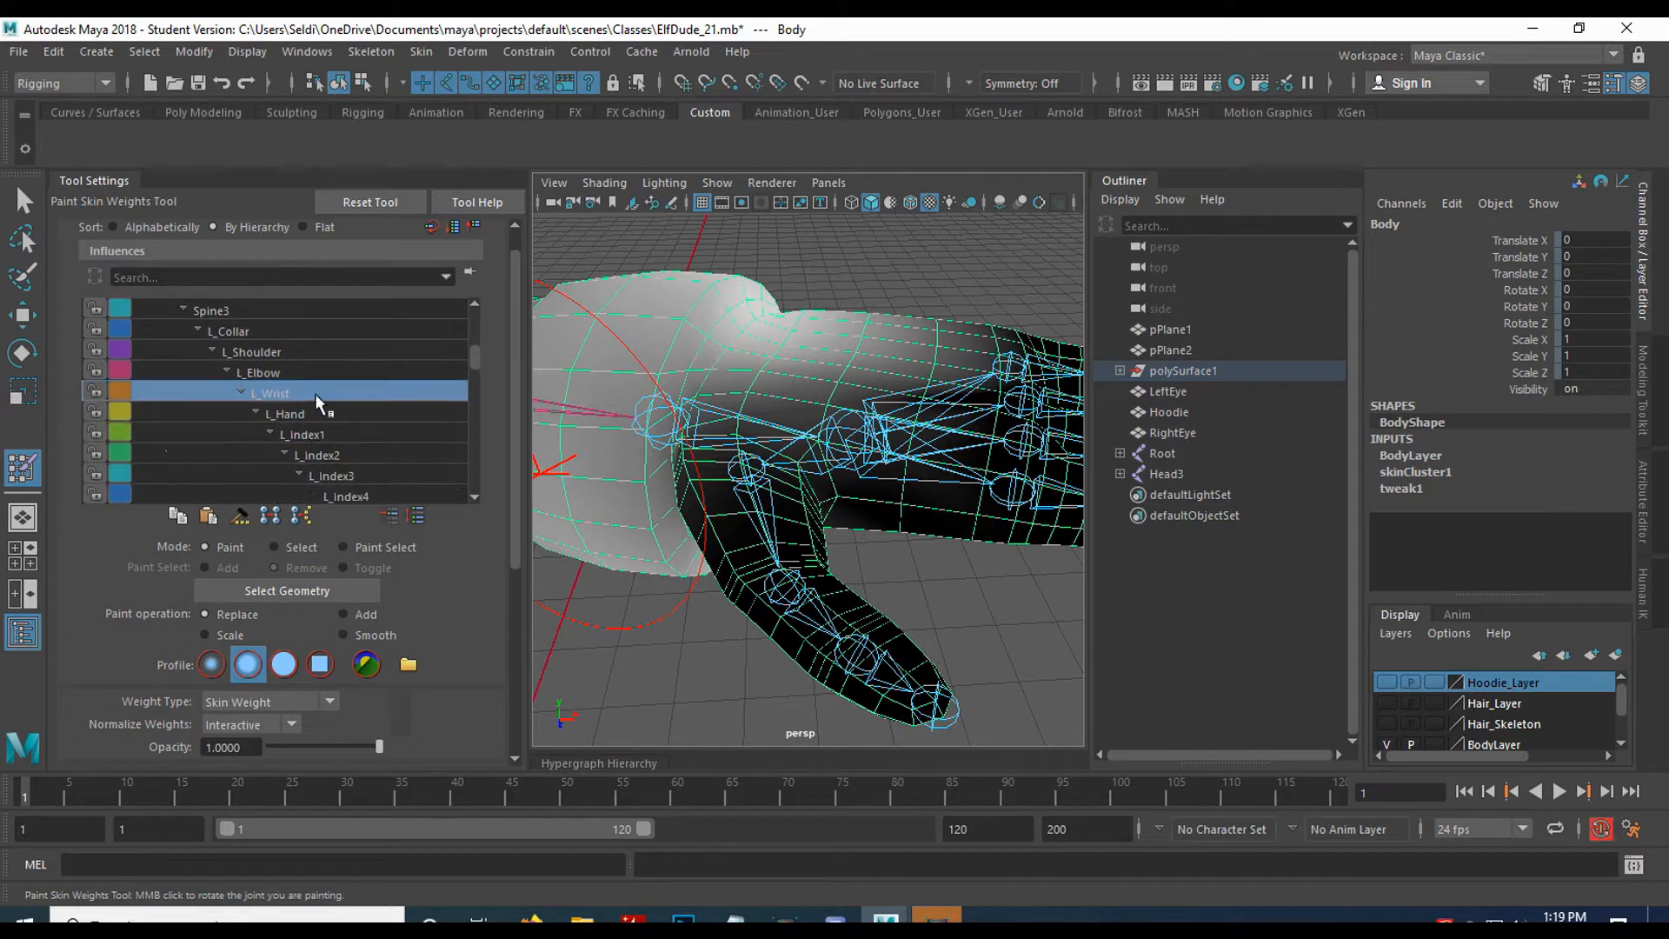
scroll(362, 438, down, 15)
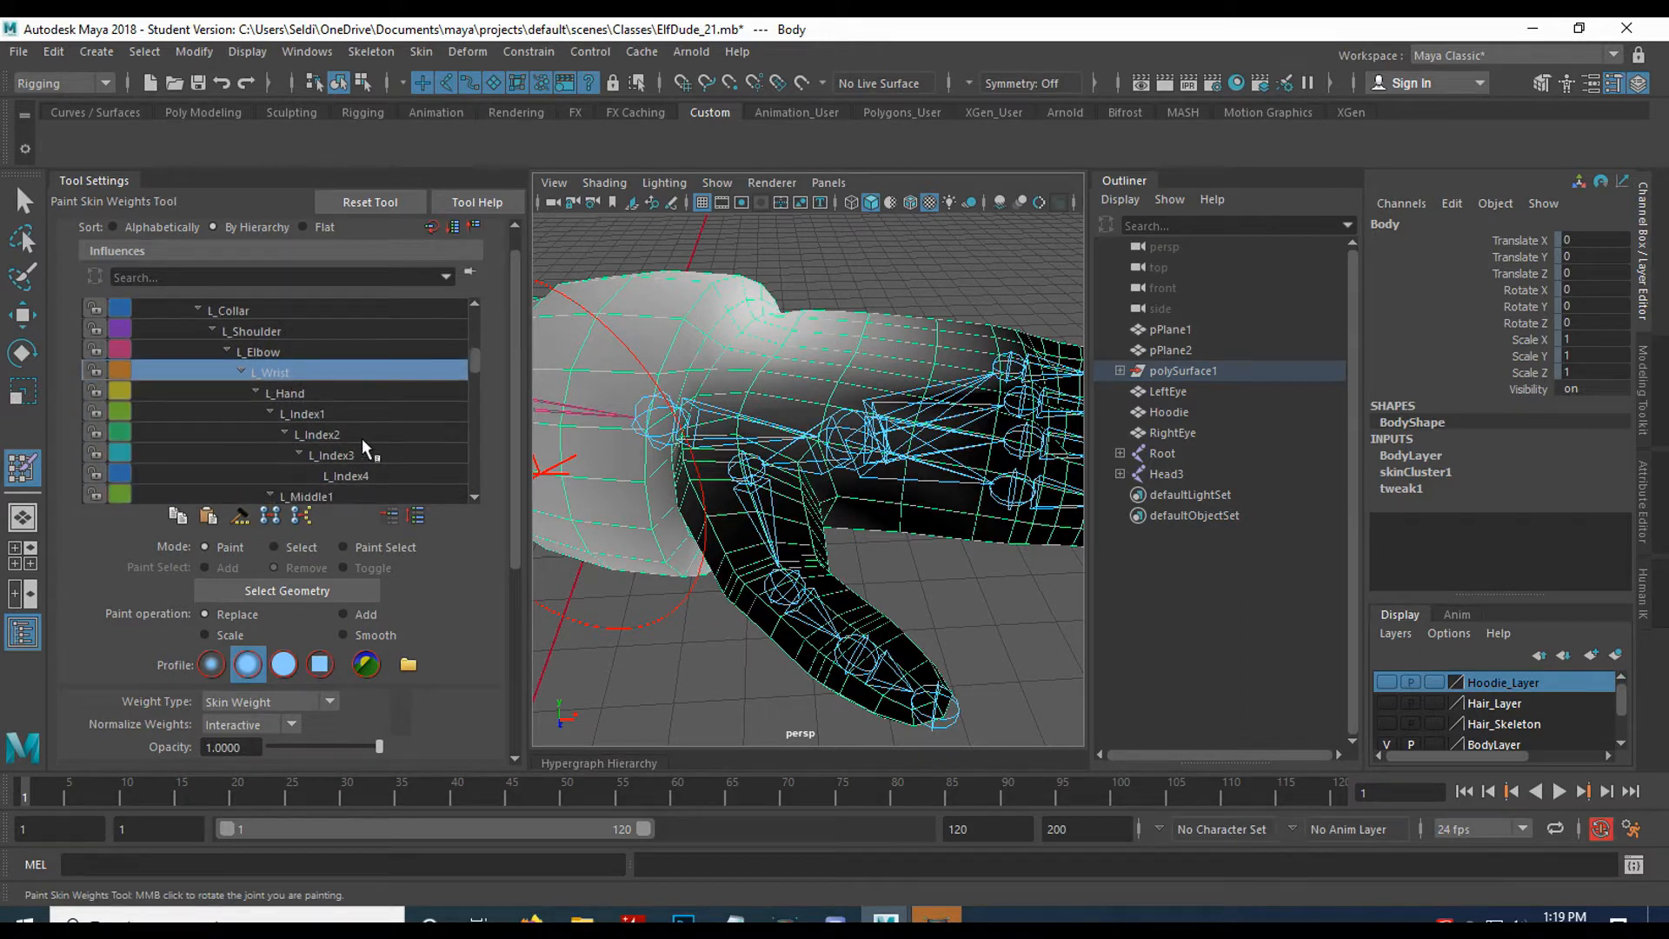
scroll(362, 438, down, 4)
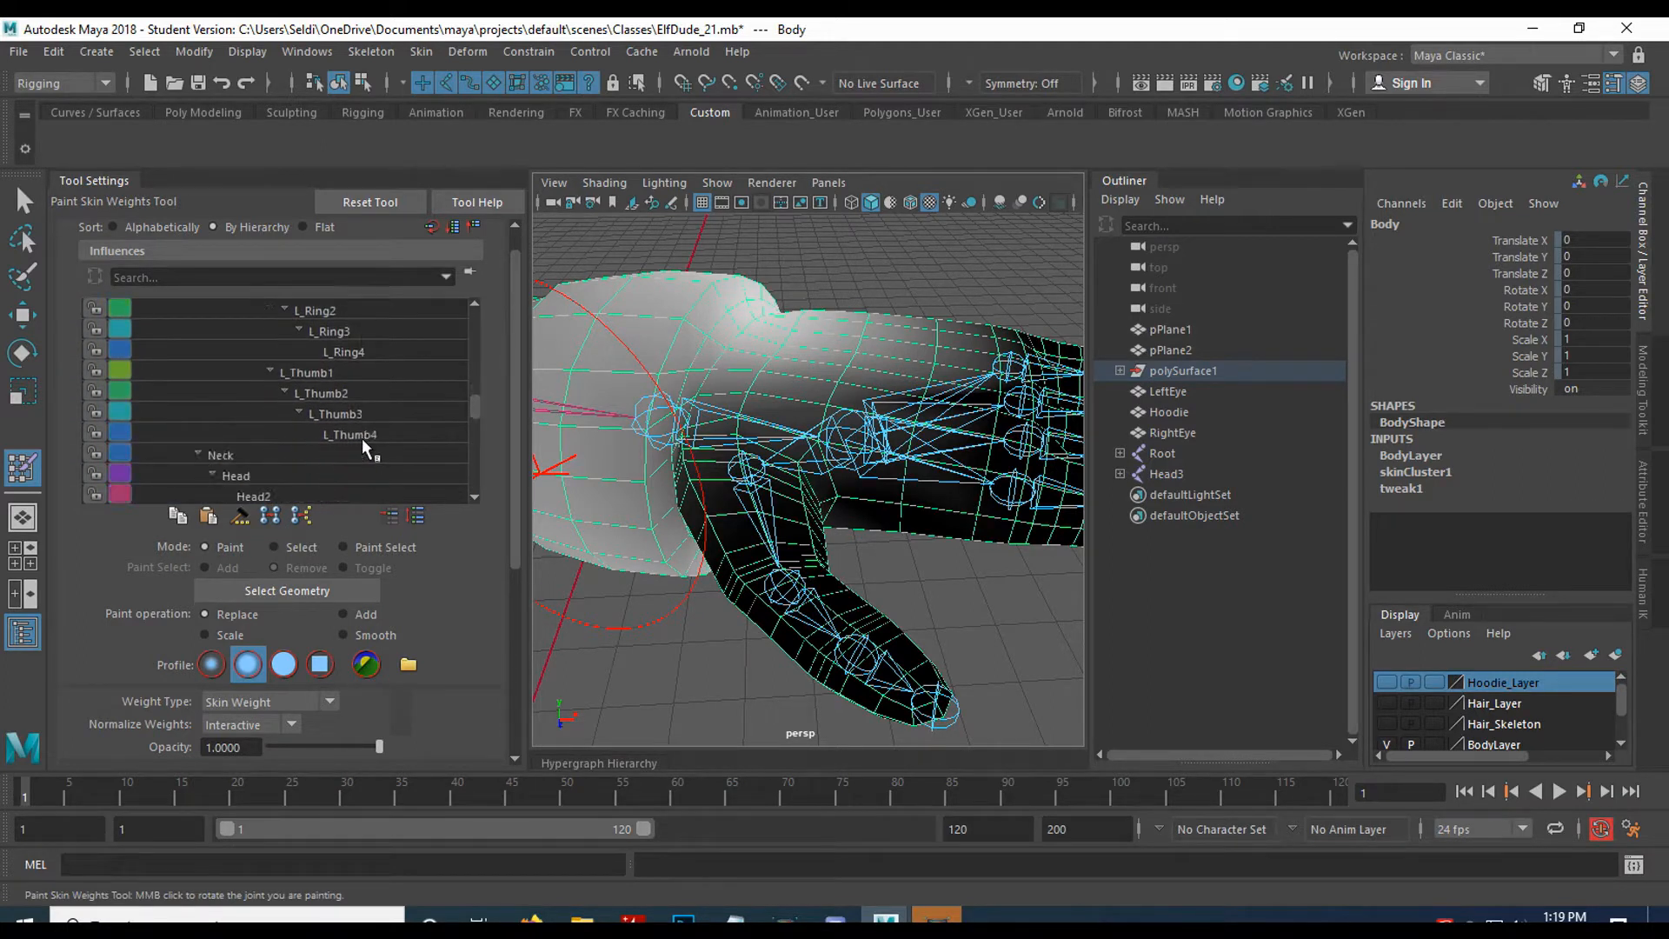
click(295, 373)
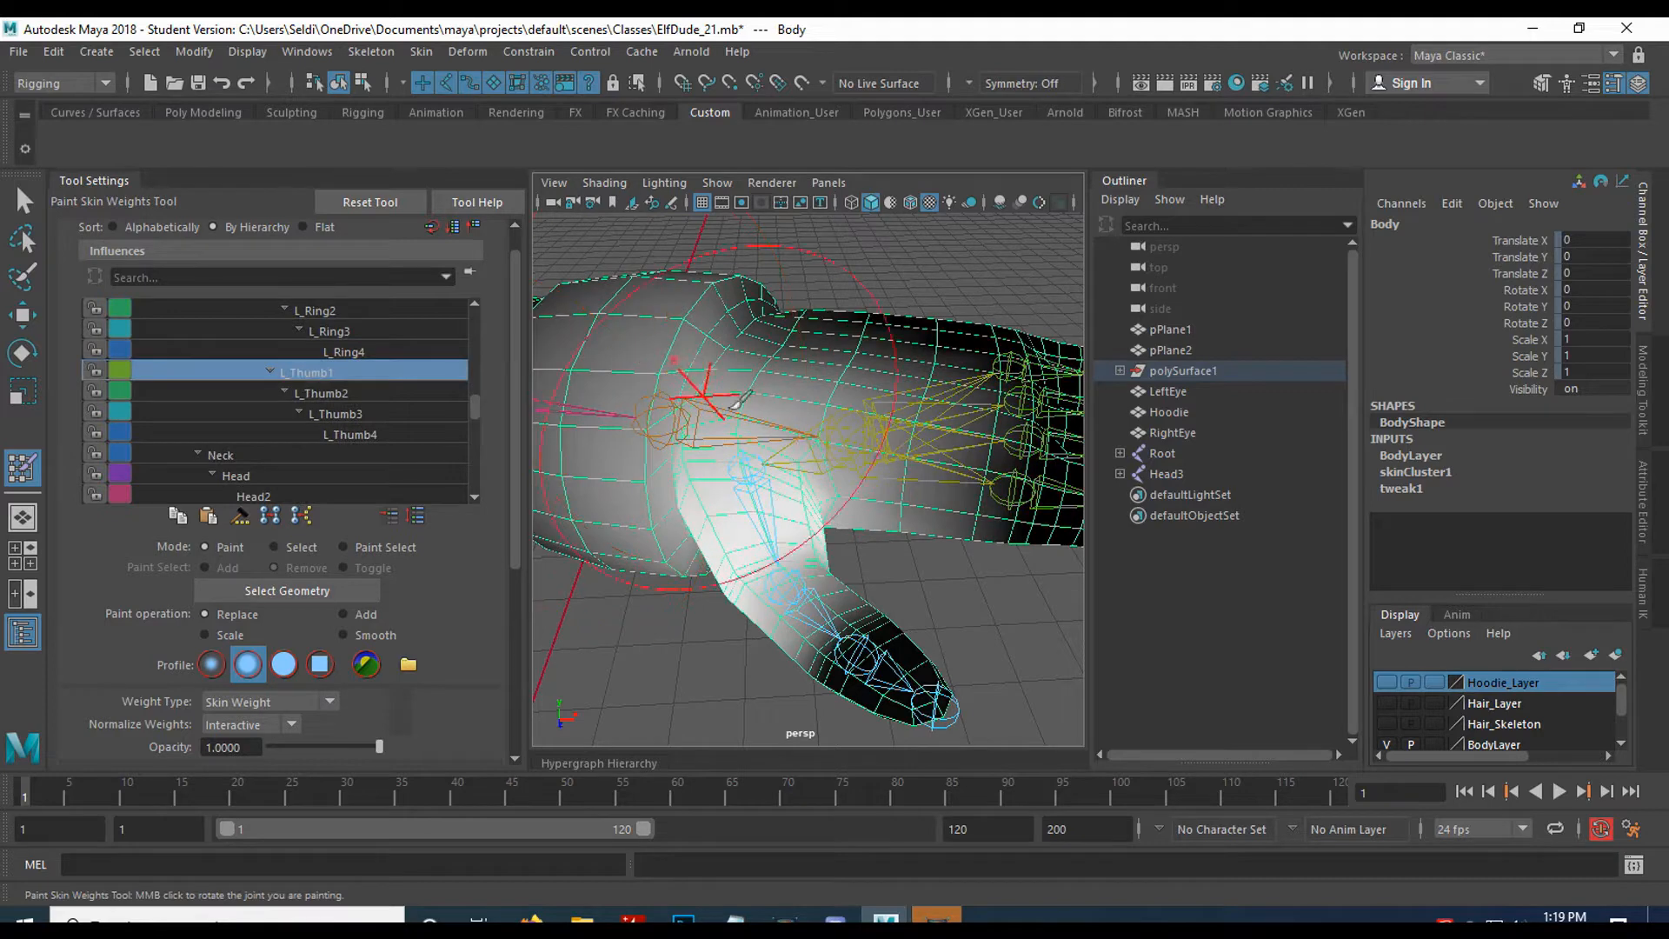
mouse_move(730, 447)
alt+mouse_down()
mouse_move(758, 449)
mouse_move(643, 439)
mouse_move(766, 409)
mouse_move(801, 373)
mouse_move(770, 306)
alt+mouse_up()
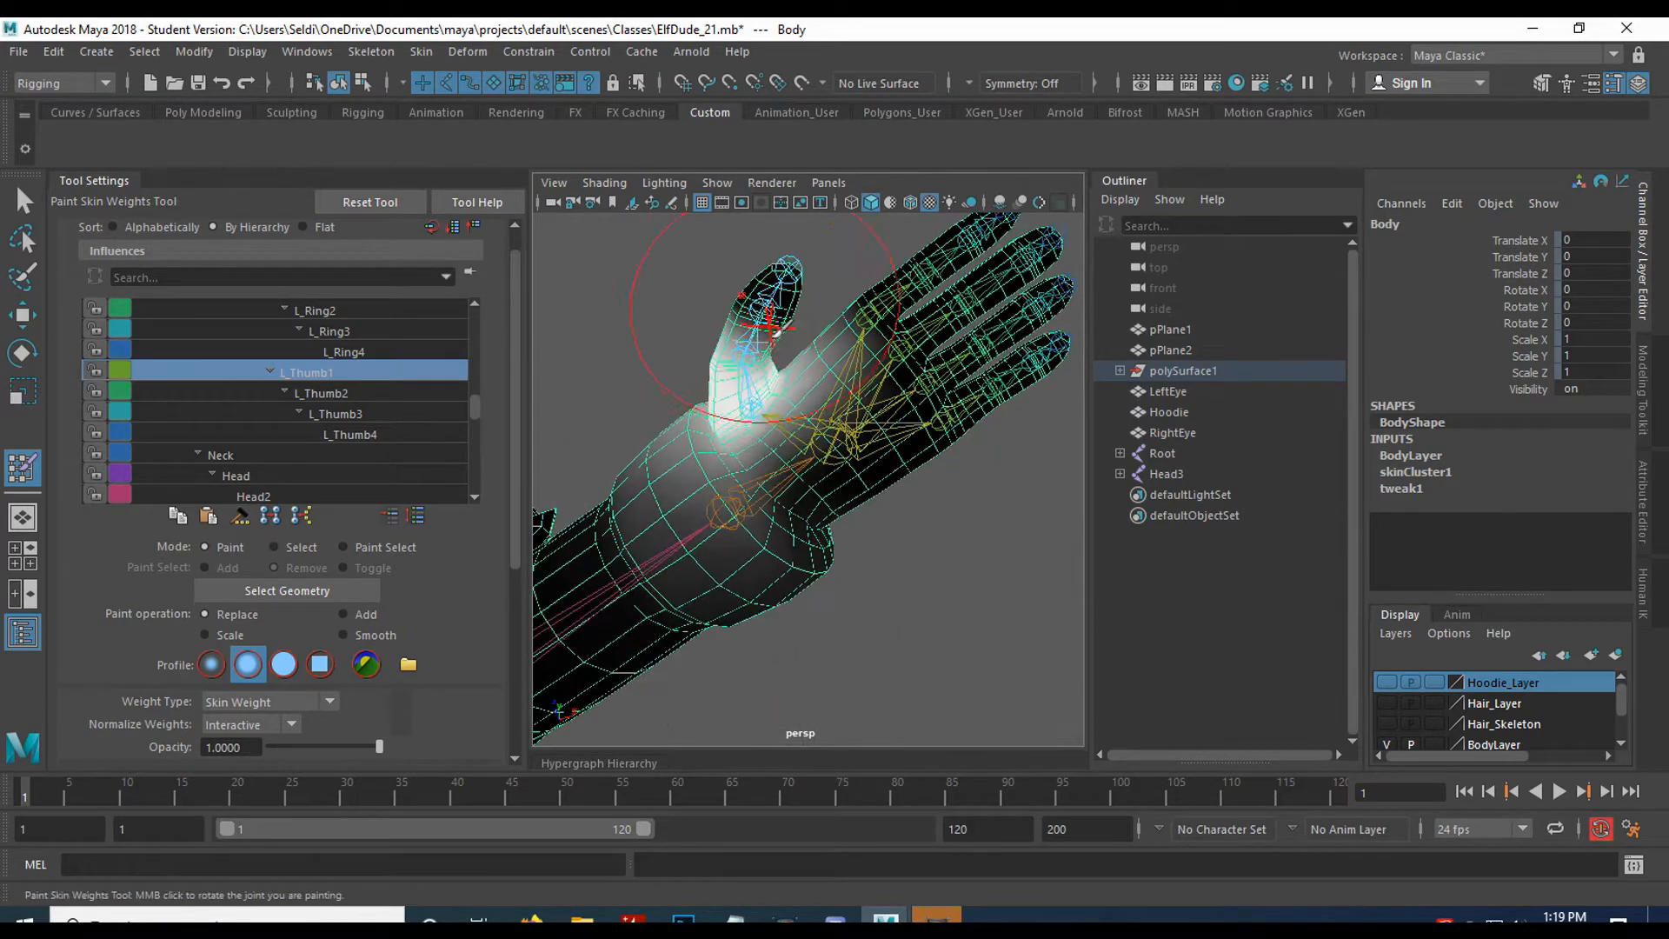
alt+drag(753, 398, 800, 428)
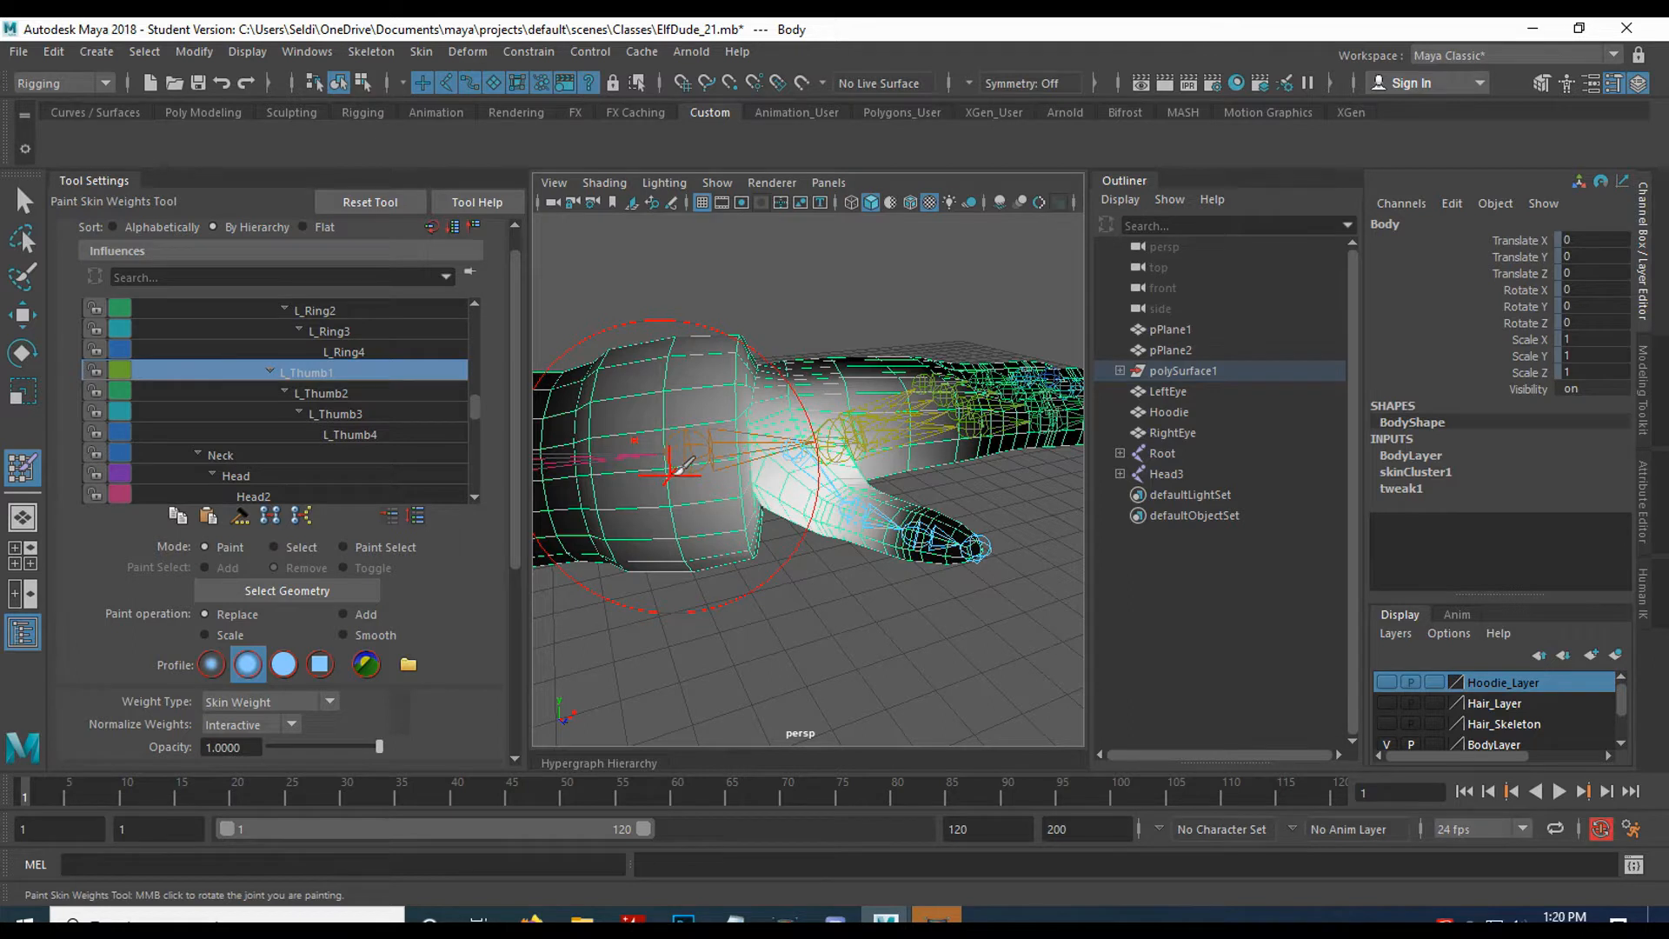
Set the Replace paint value to 0 and erase the L_Thumb1 weight from the thumb-side face of the sleeve cuff.
scroll(443, 582, down, 3)
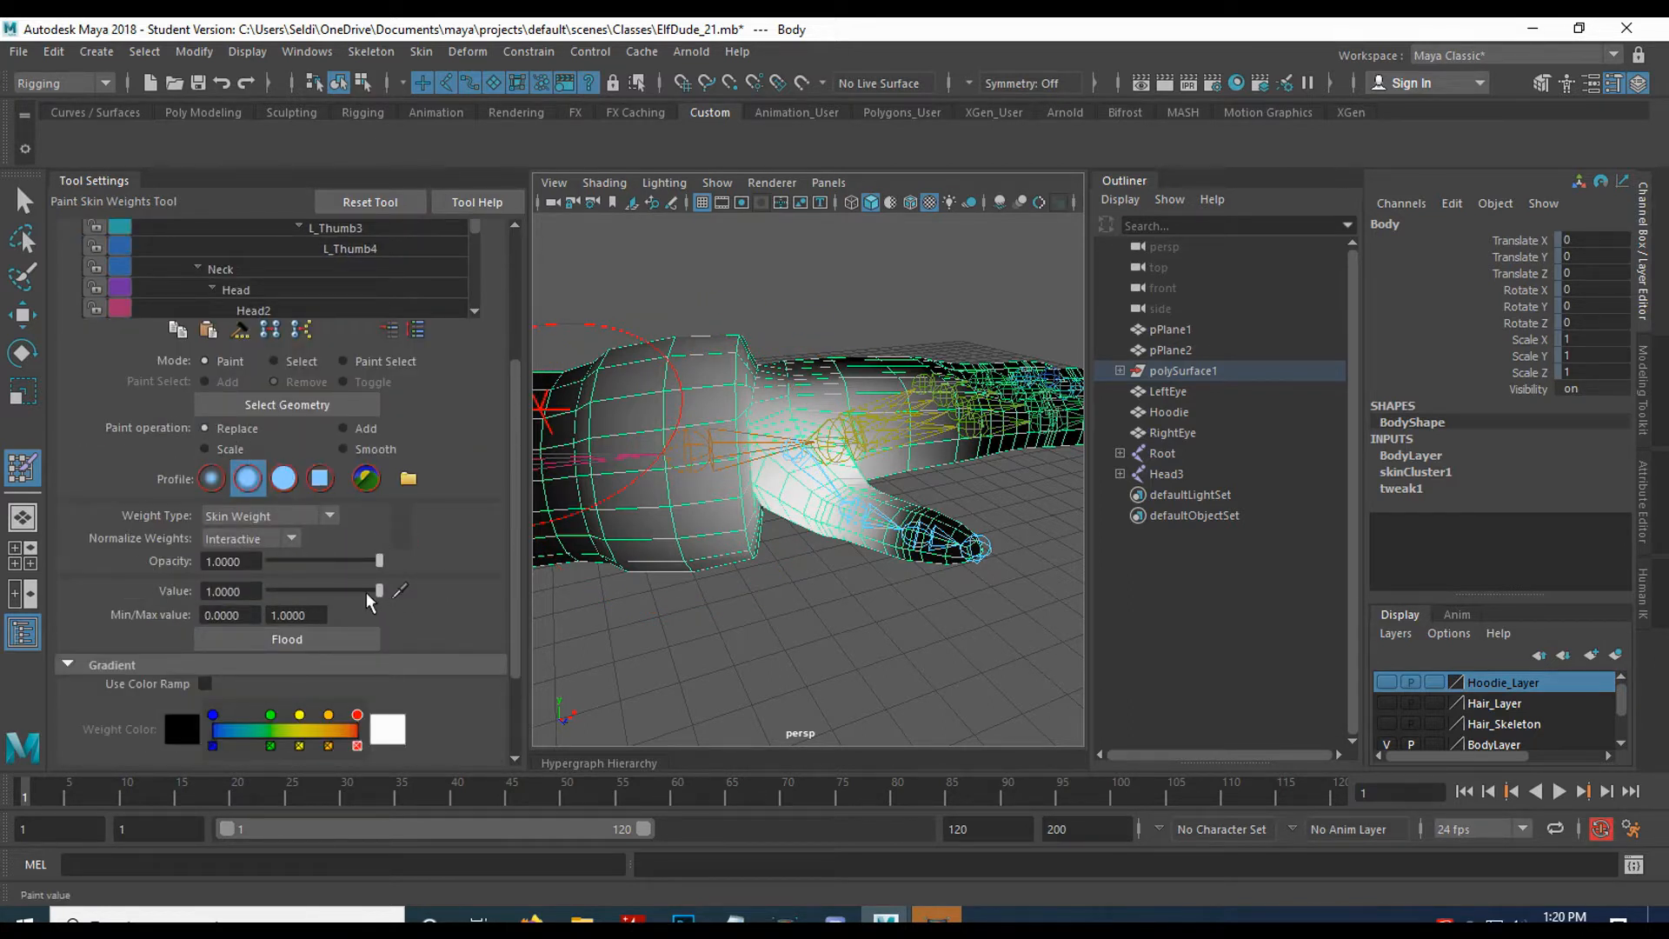
drag(383, 599, 255, 600)
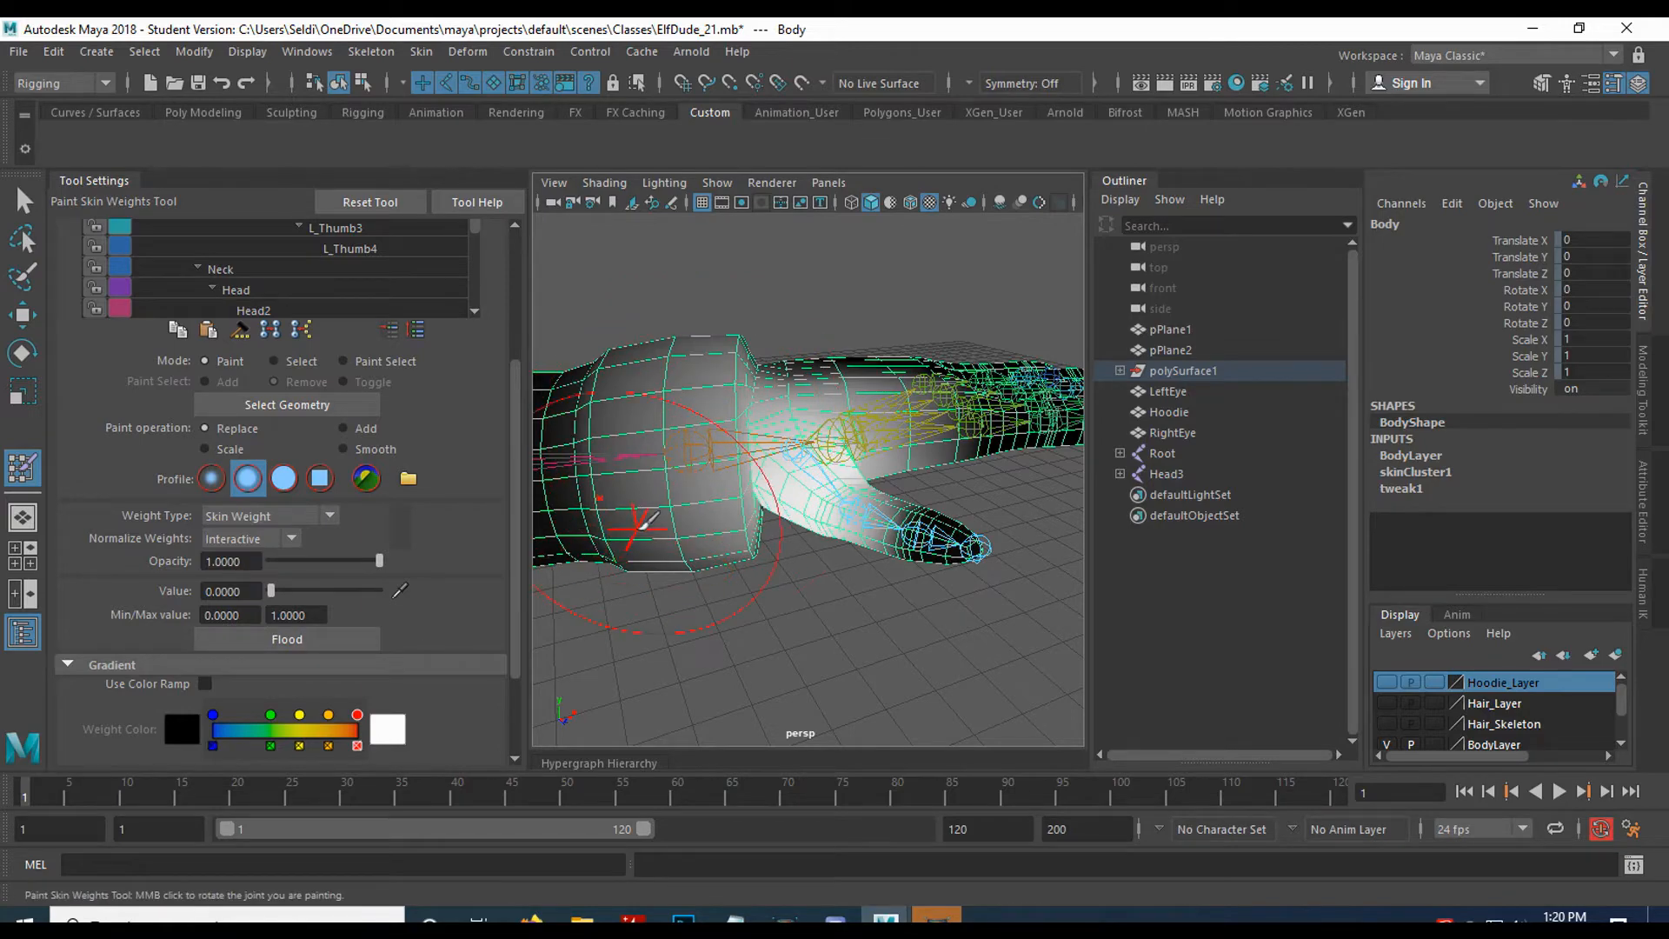
alt+drag(644, 521, 652, 452)
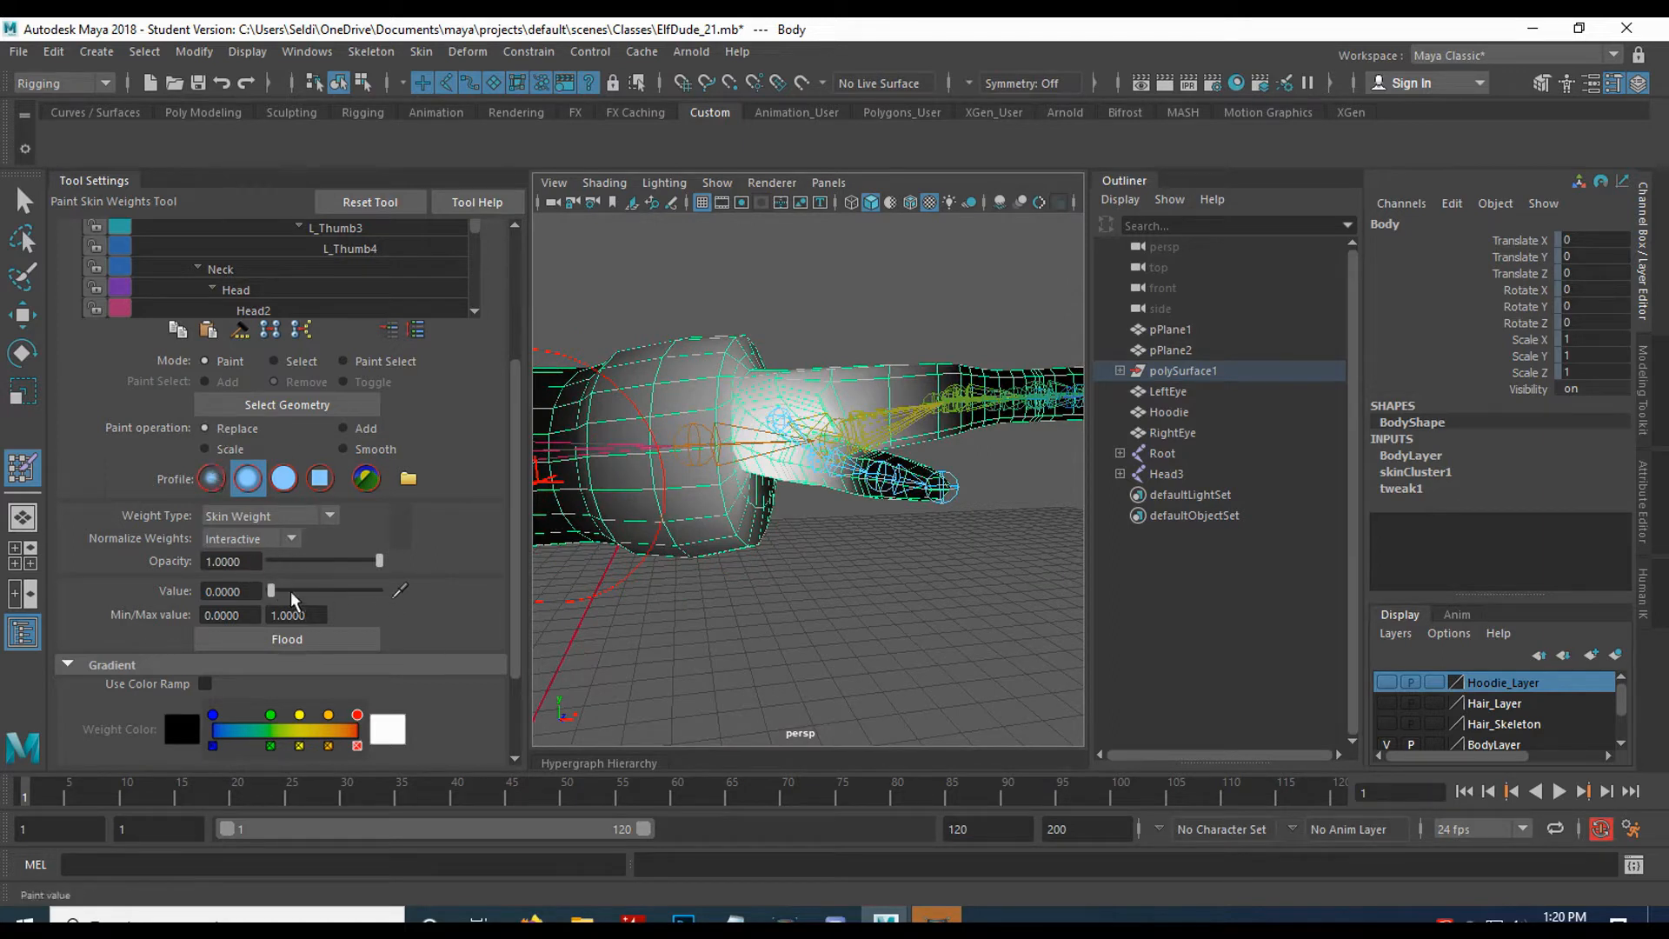
click(206, 685)
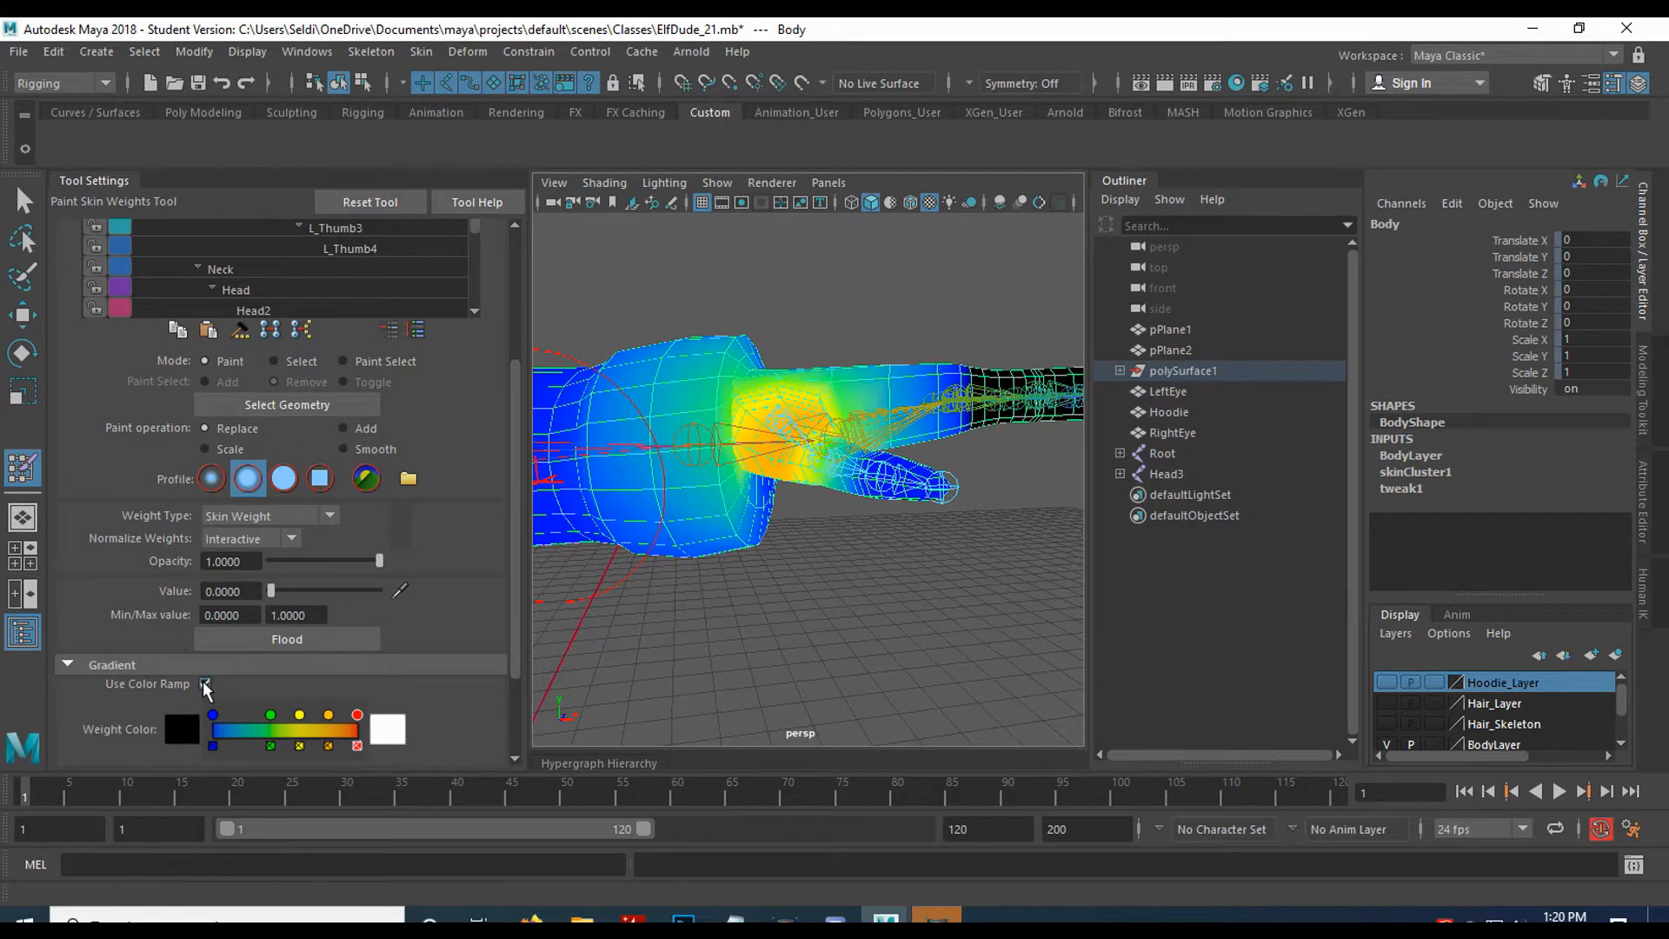
click(205, 684)
scroll(668, 467, up, 3)
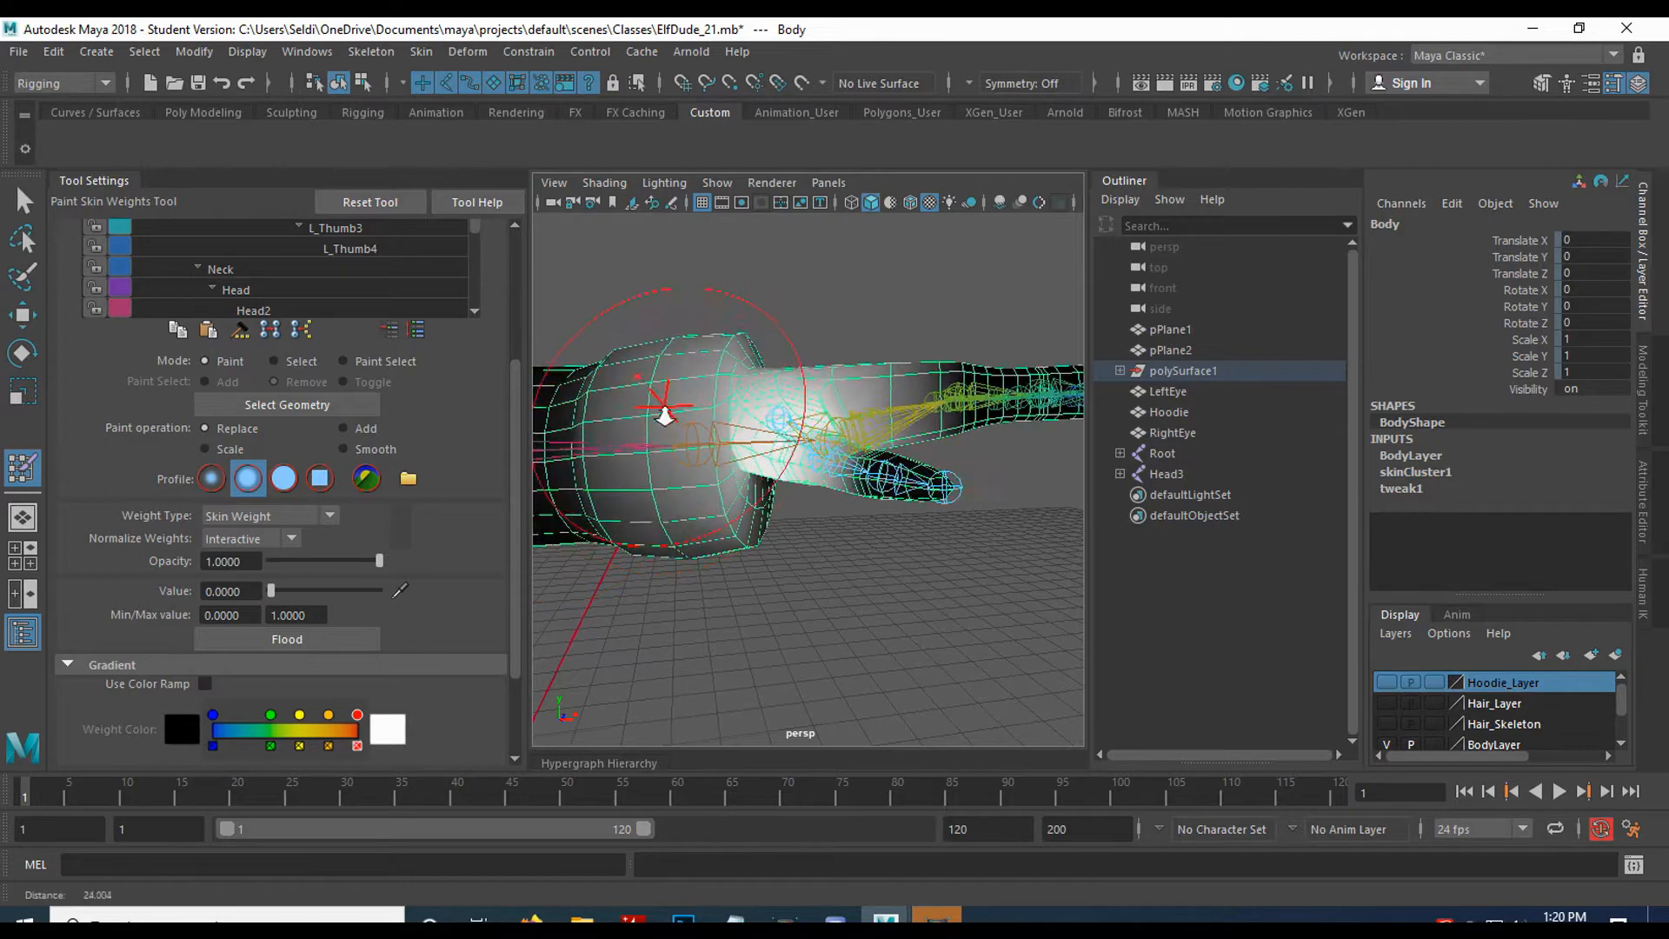
mouse_move(667, 467)
alt+mouse_down()
mouse_move(800, 519)
mouse_move(735, 525)
alt+mouse_up()
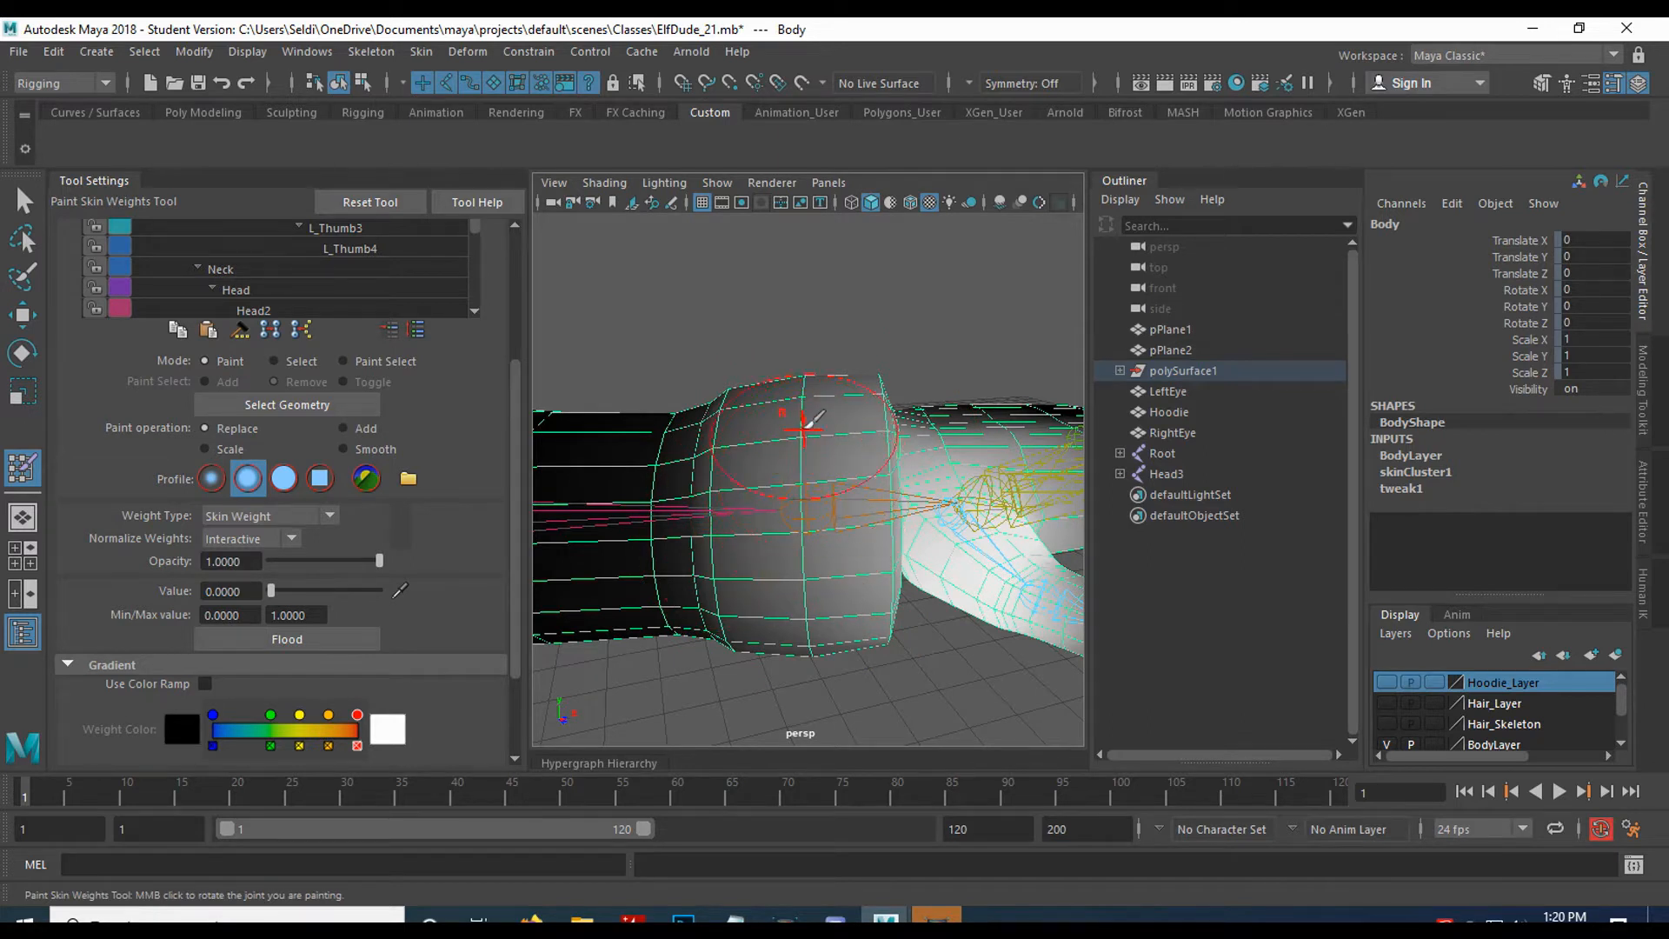
mouse_move(807, 557)
mouse_down()
mouse_move(812, 403)
mouse_move(850, 504)
mouse_move(856, 637)
mouse_up()
mouse_move(817, 546)
mouse_down()
mouse_move(764, 447)
mouse_move(738, 621)
mouse_move(739, 384)
mouse_up()
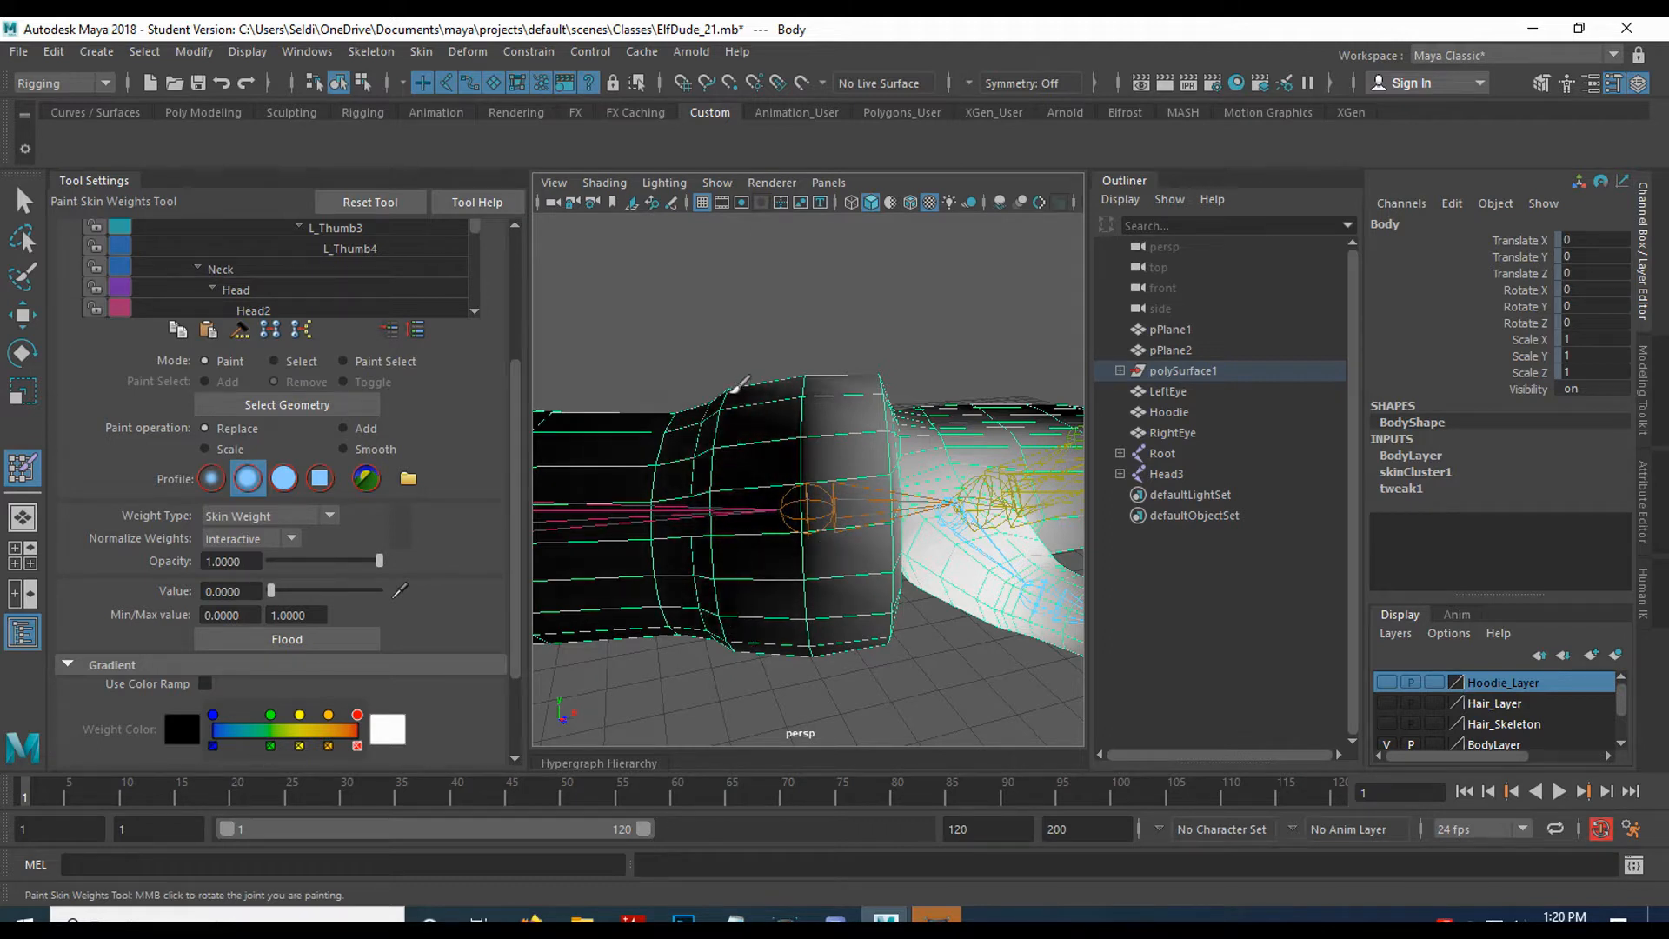
Erase the remaining L_Thumb1 weight all around the sleeve cuff, including its underside and far side.
click(206, 685)
click(205, 685)
mouse_move(730, 504)
alt+mouse_down()
mouse_move(761, 546)
mouse_move(746, 422)
alt+mouse_up()
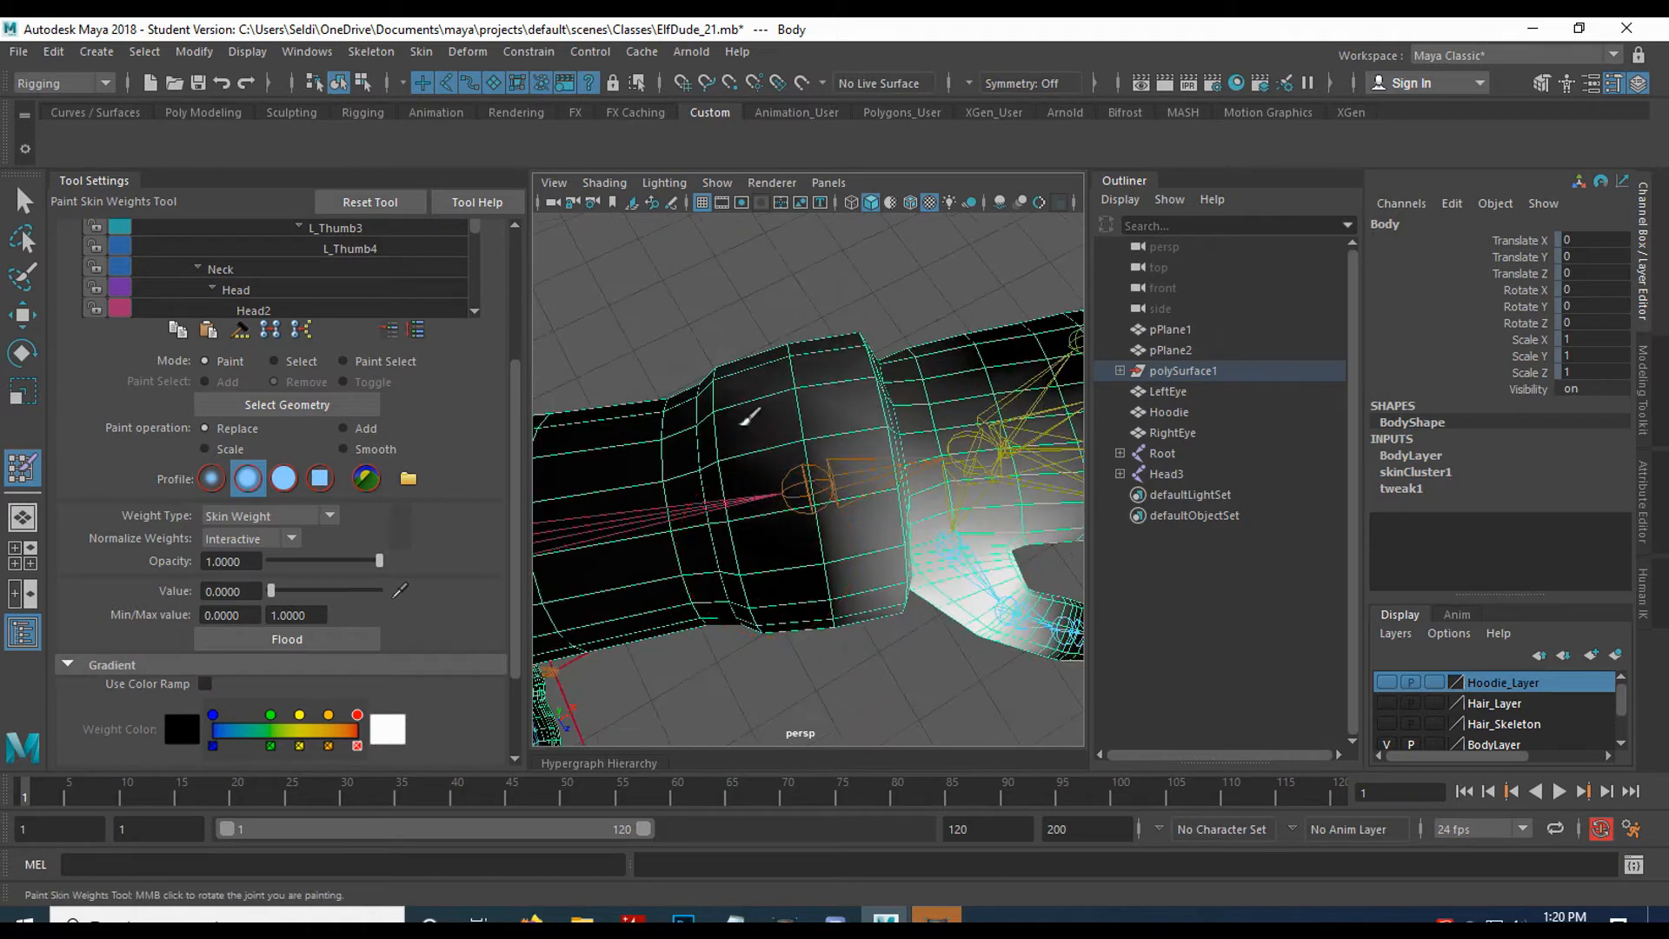
mouse_move(787, 335)
alt+mouse_down()
mouse_move(675, 488)
mouse_move(794, 432)
mouse_move(896, 423)
mouse_move(767, 440)
mouse_move(826, 400)
mouse_move(800, 426)
mouse_move(835, 470)
mouse_move(743, 444)
mouse_move(833, 439)
mouse_move(799, 547)
mouse_move(817, 619)
mouse_move(786, 533)
mouse_move(870, 622)
mouse_move(856, 627)
alt+mouse_up()
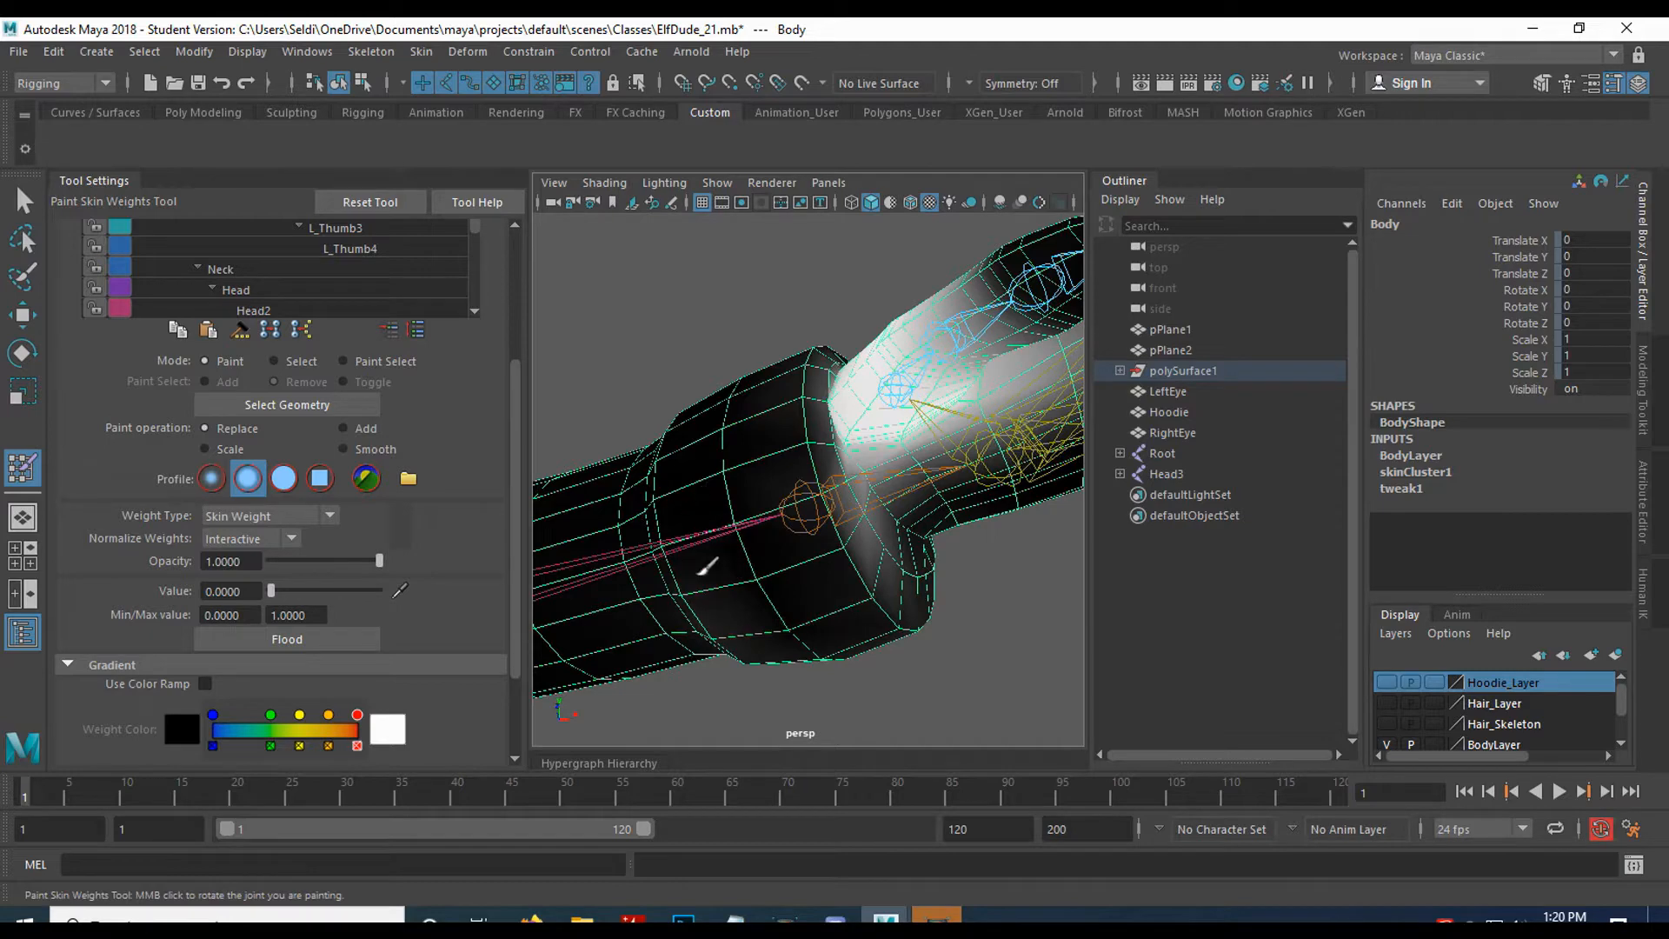
mouse_move(698, 532)
alt+mouse_down()
mouse_move(670, 623)
mouse_move(777, 604)
mouse_move(939, 526)
alt+mouse_up()
mouse_move(771, 586)
mouse_down()
mouse_move(704, 525)
mouse_move(804, 537)
mouse_move(774, 534)
mouse_move(826, 530)
mouse_move(836, 492)
mouse_move(782, 549)
mouse_move(765, 541)
mouse_move(726, 566)
mouse_up()
mouse_move(710, 505)
mouse_down()
mouse_move(787, 658)
mouse_move(746, 435)
mouse_move(722, 484)
mouse_up()
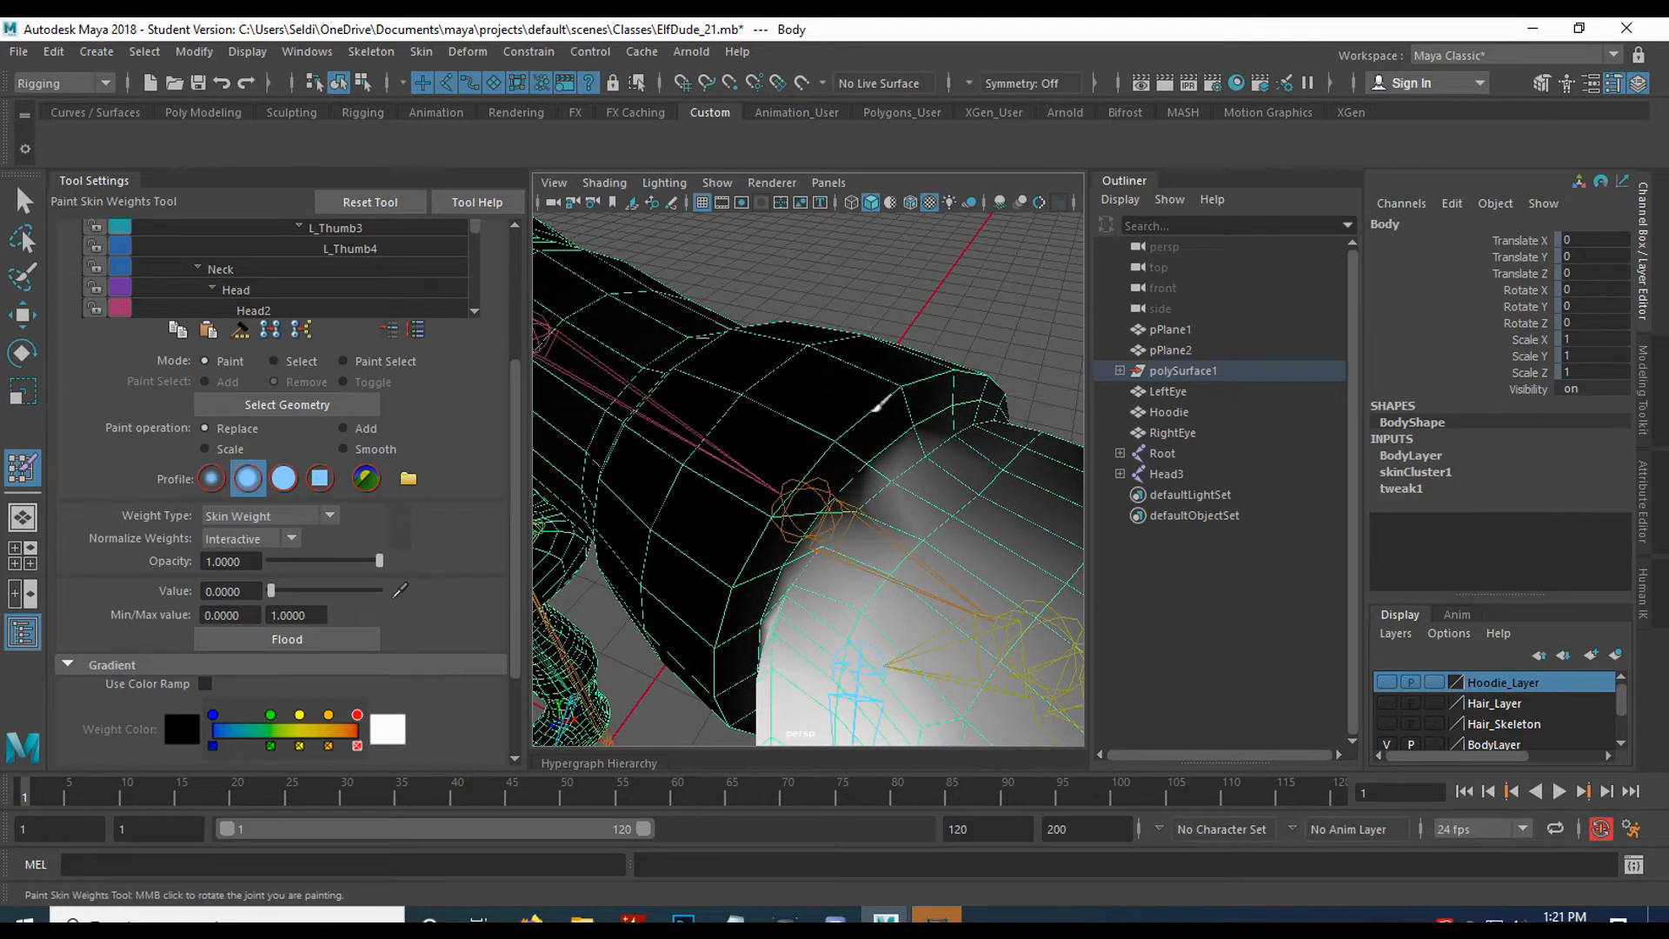
alt+drag(817, 453, 794, 382)
mouse_move(838, 451)
alt+mouse_down()
mouse_move(823, 428)
mouse_move(765, 416)
mouse_move(907, 497)
mouse_move(856, 446)
mouse_move(783, 452)
mouse_move(863, 416)
alt+mouse_up()
alt+drag(905, 485, 885, 564)
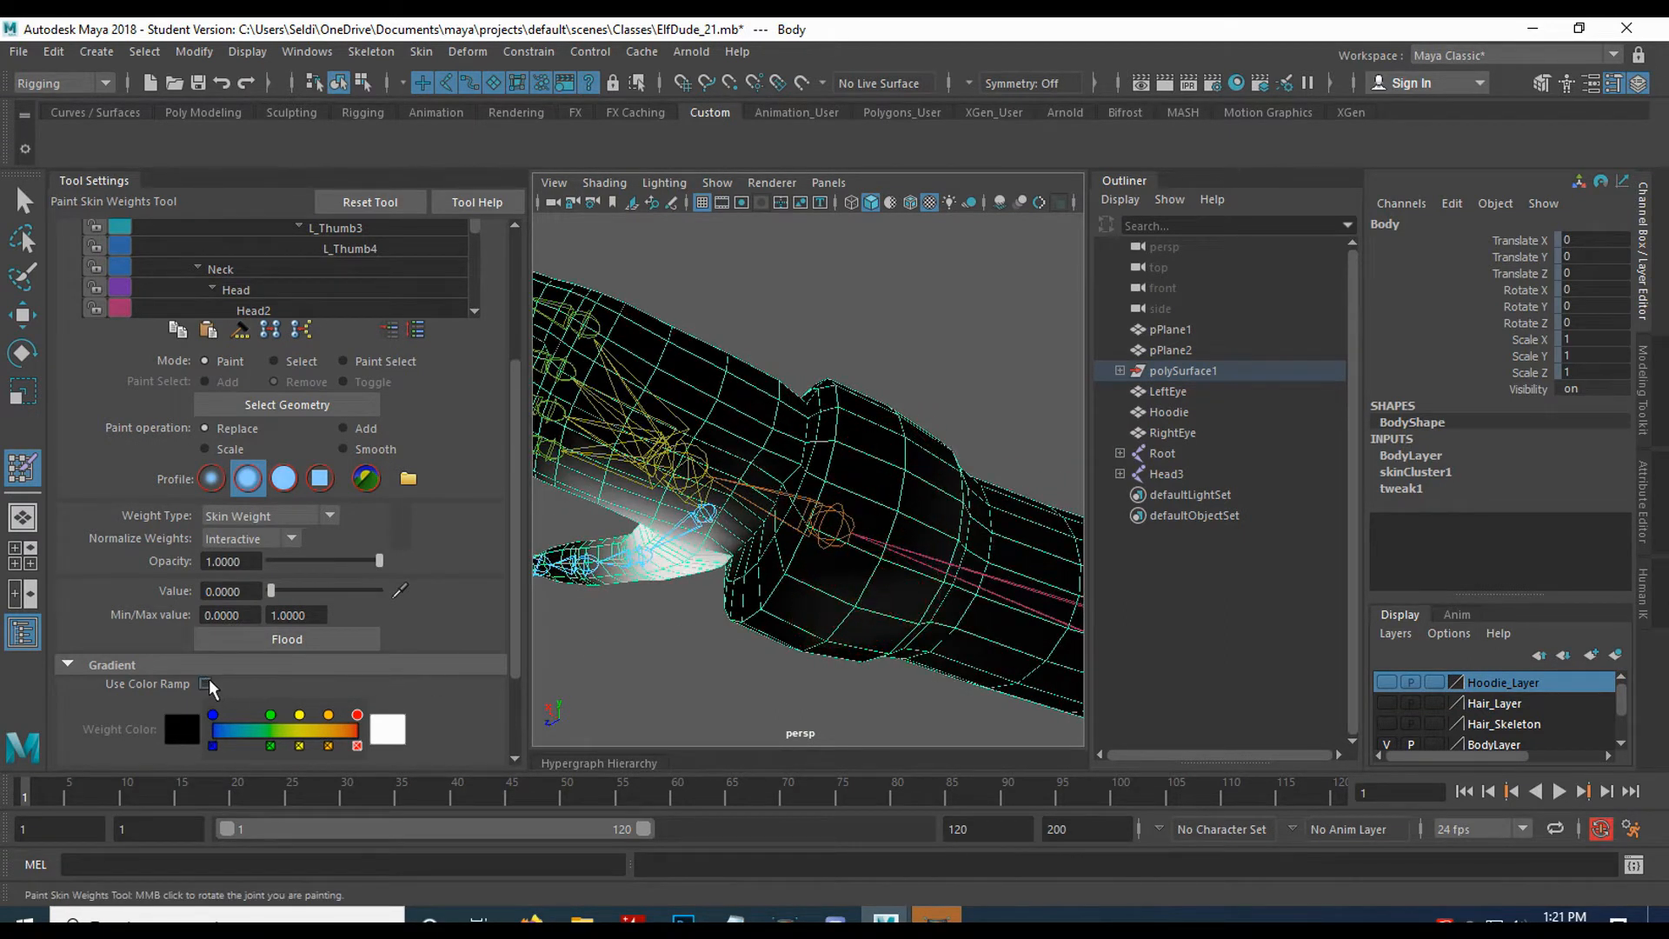
Turn on the color ramp display and paint out the faint leftover L_Thumb1 weight on the sleeve cuff.
click(206, 685)
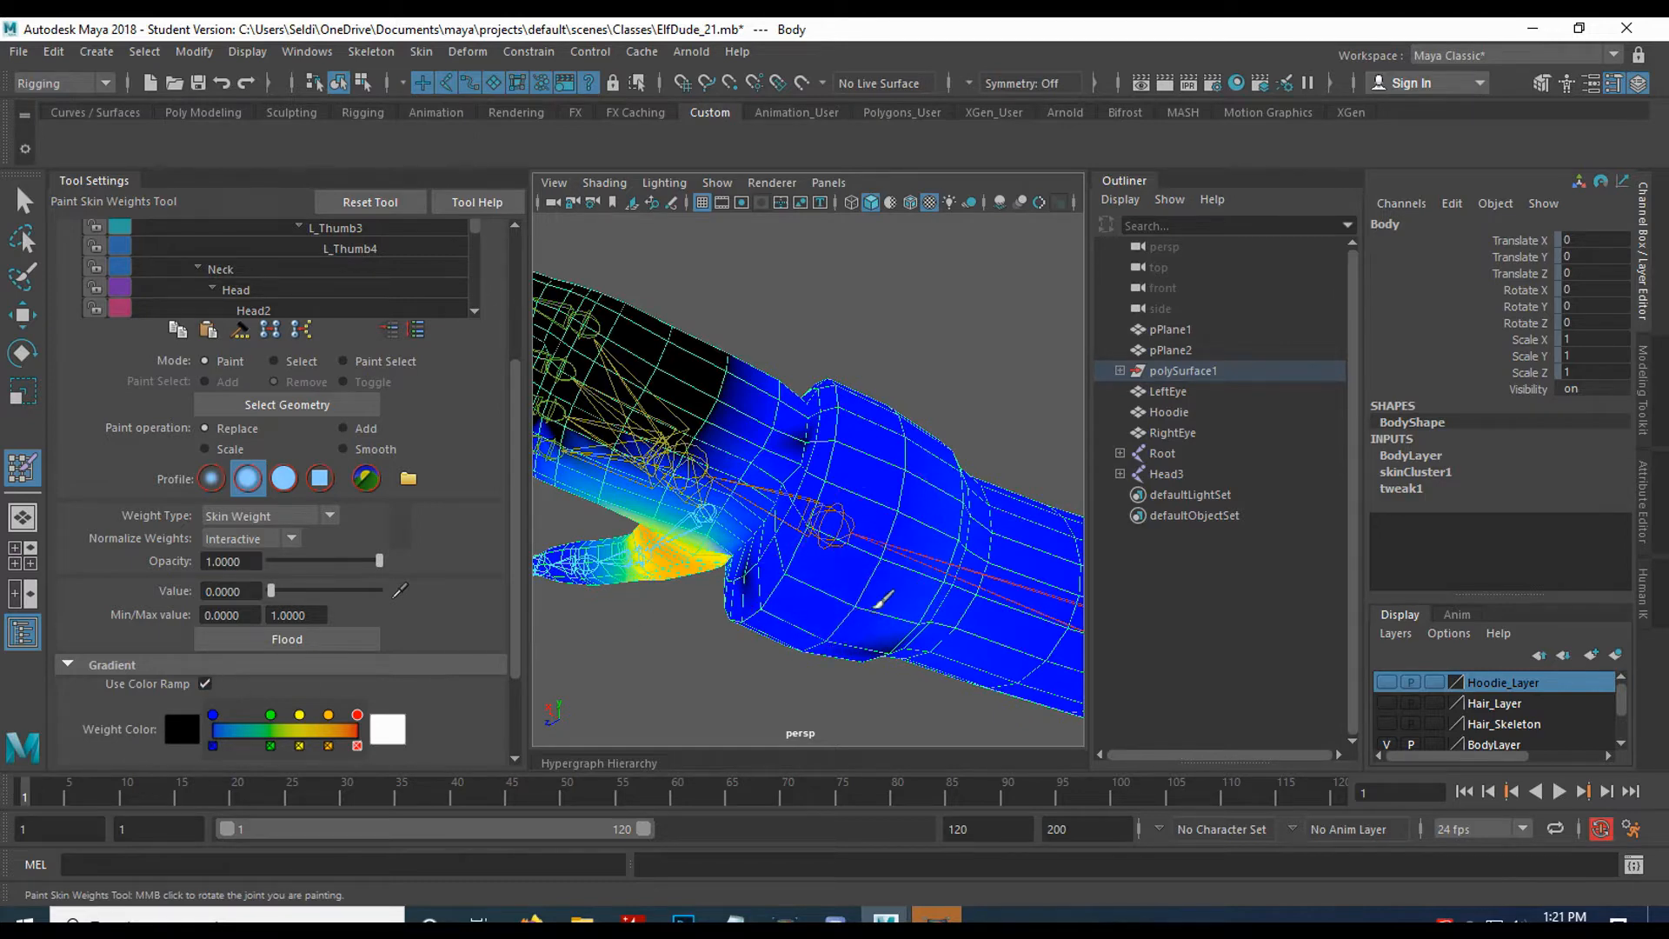
drag(838, 647, 831, 644)
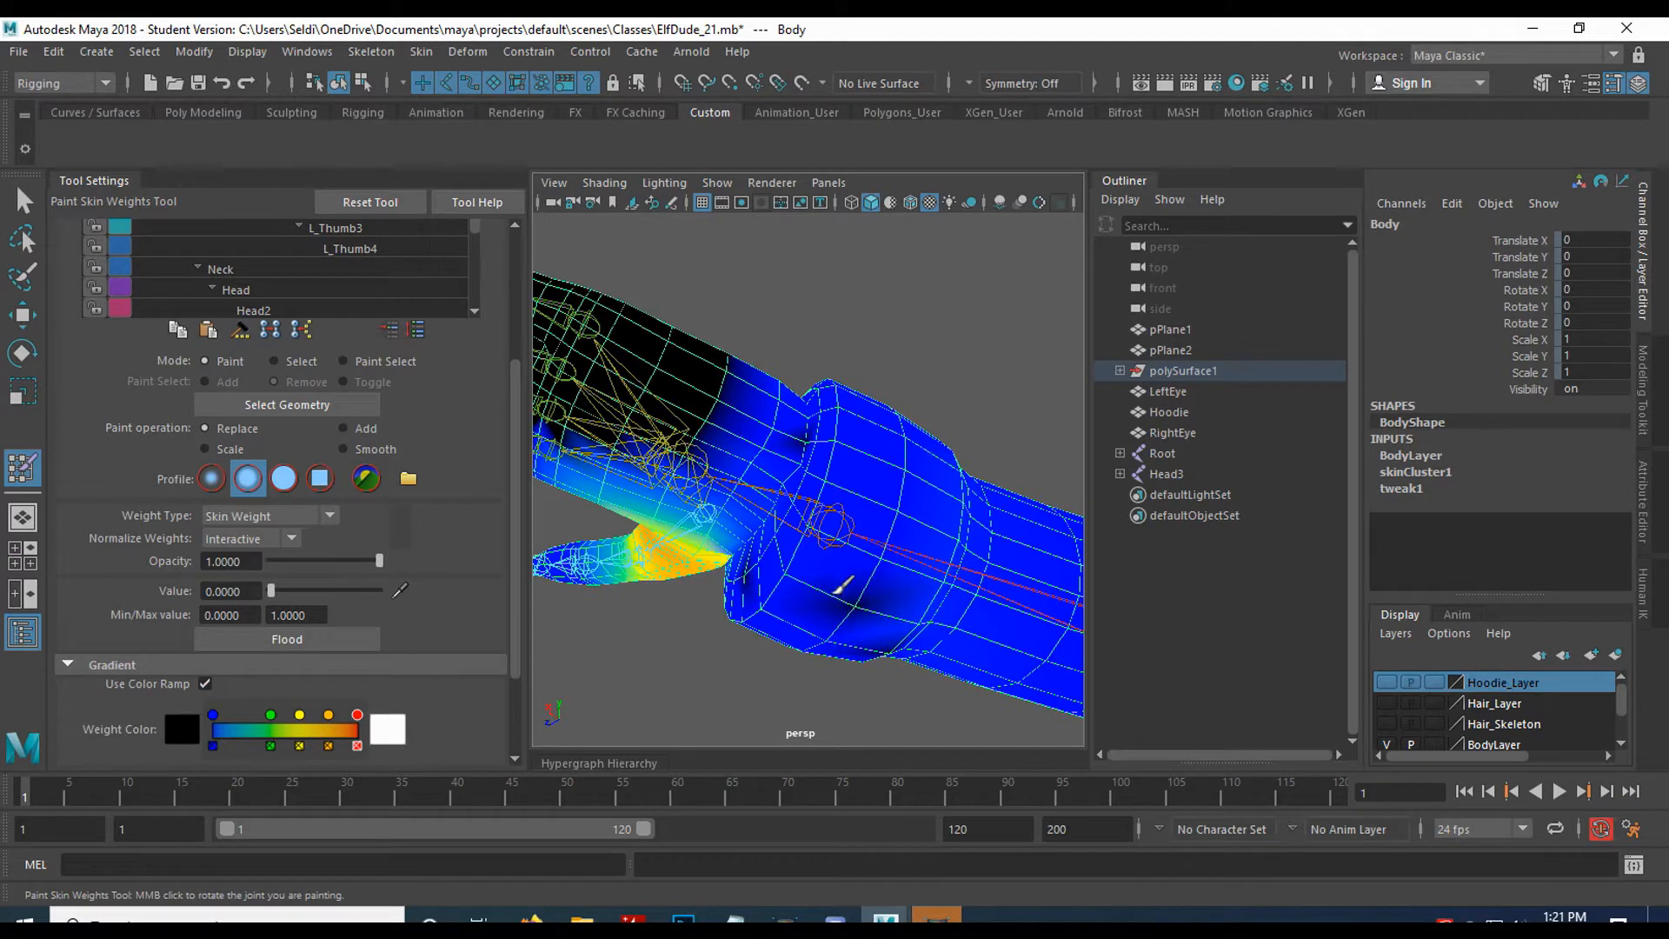
alt+drag(771, 507, 808, 526)
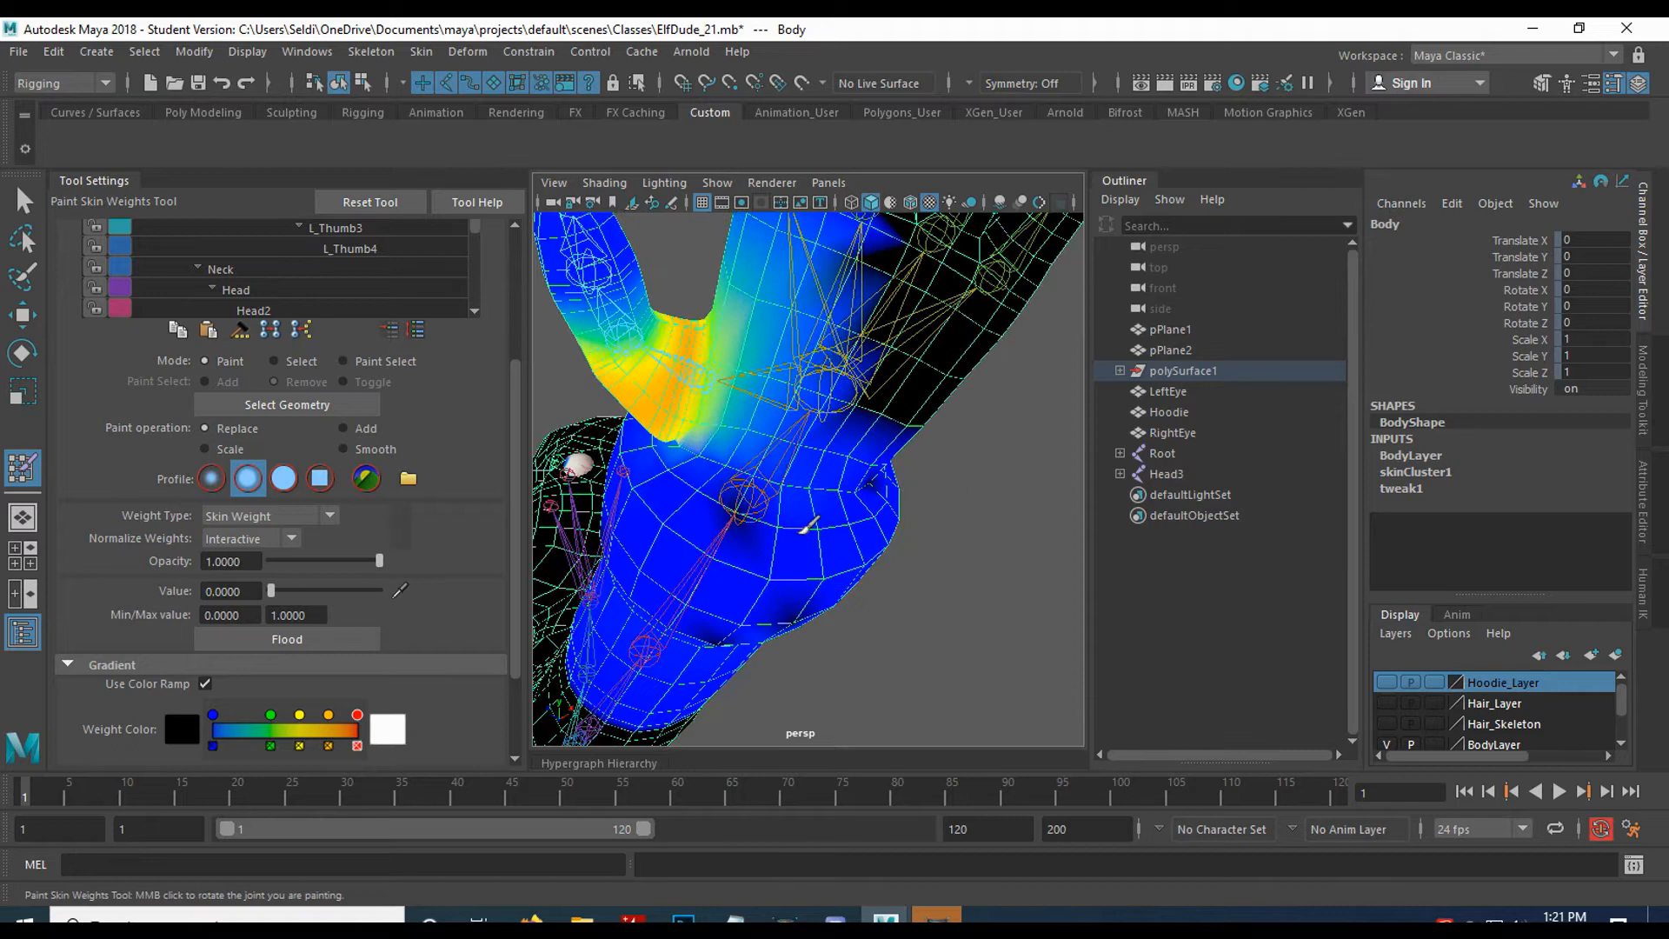
alt+drag(690, 526, 758, 566)
mouse_move(668, 474)
mouse_down()
mouse_move(688, 371)
mouse_move(700, 521)
mouse_move(706, 474)
mouse_up()
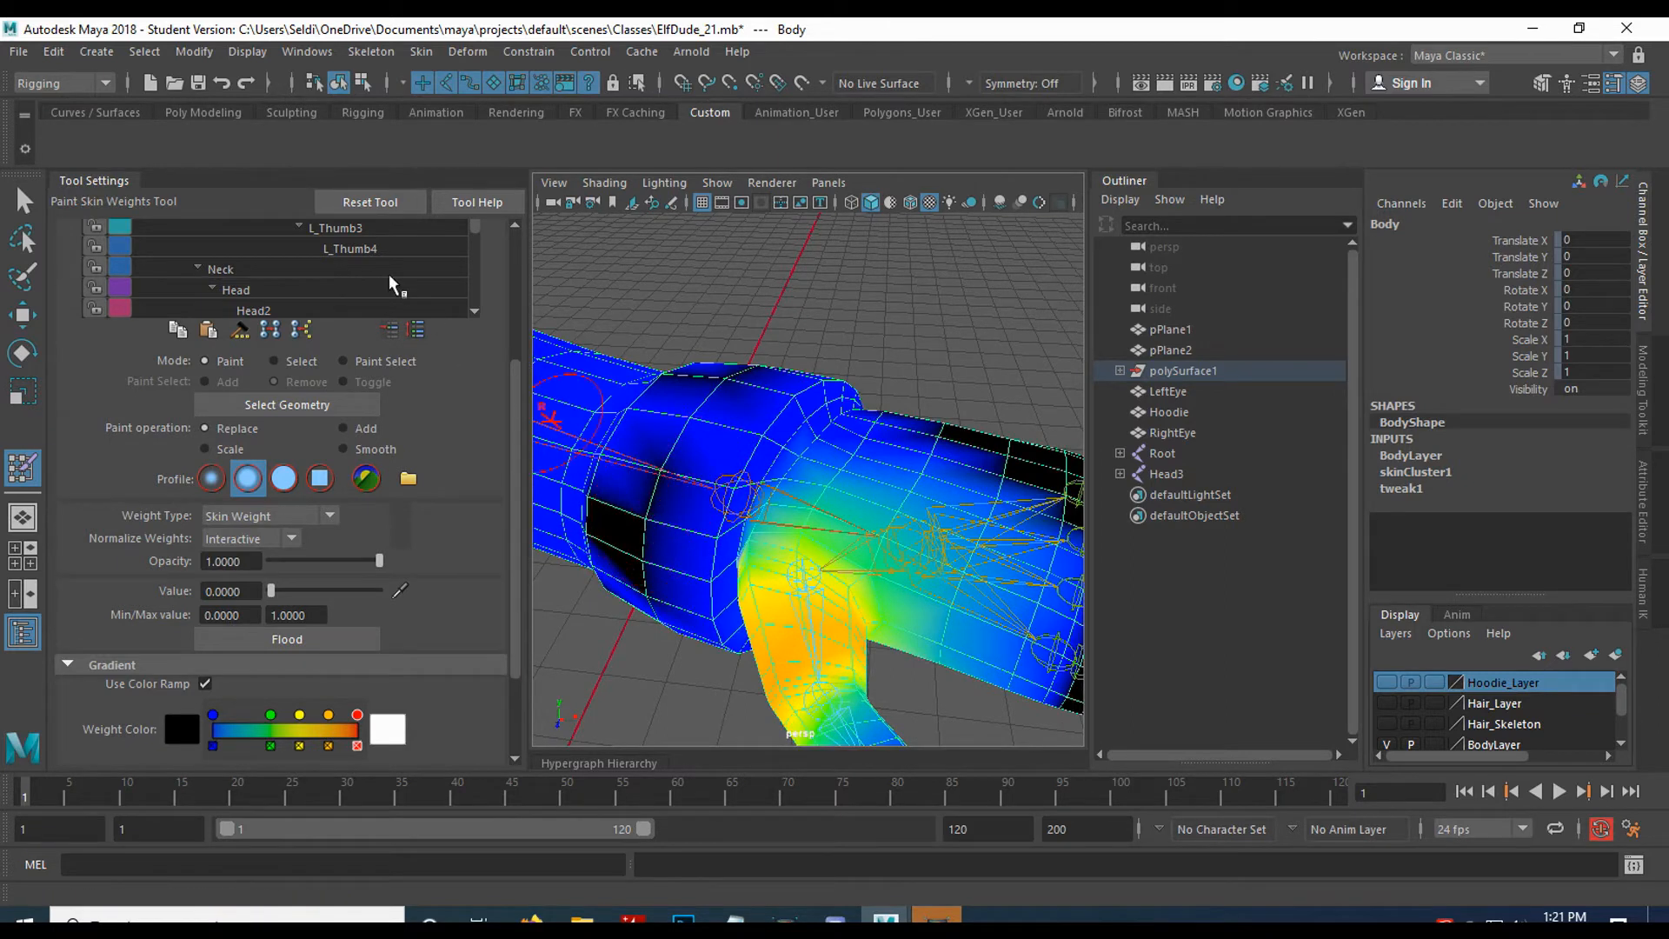
Check the L_Thumb2 influence's weights around the cuff, and return to the L_Thumb1 influence.
scroll(391, 283, up, 1)
click(346, 270)
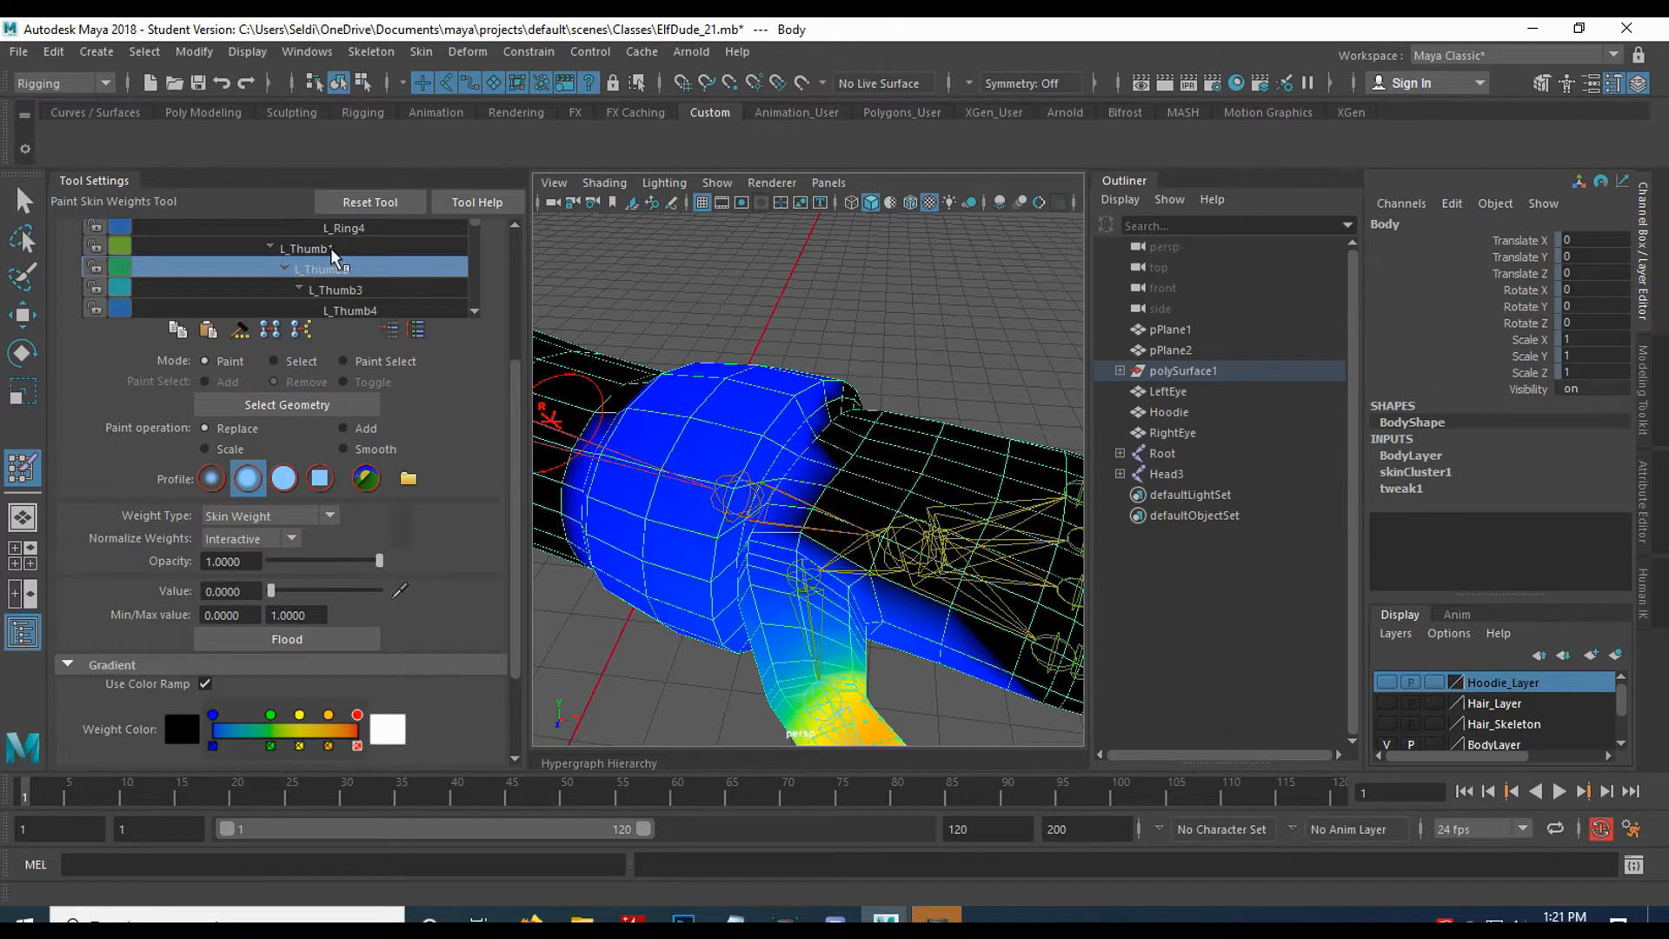
click(334, 251)
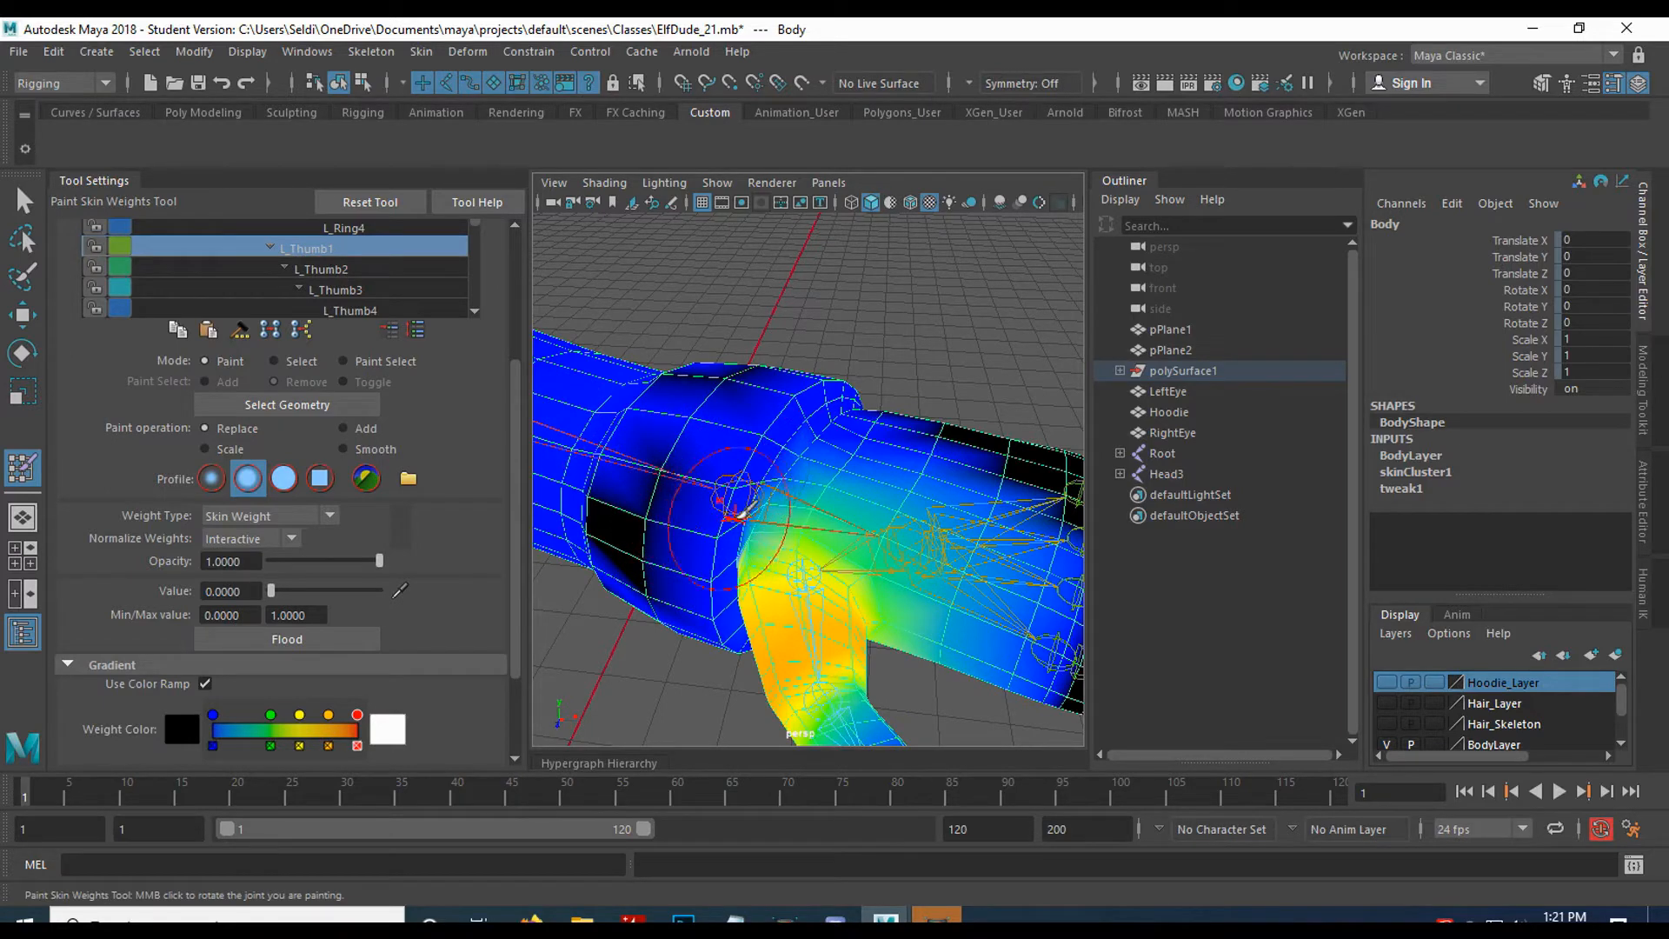
Turn off the color ramp display and inspect the L_Thumb1 weights where the hand meets the cuff.
scroll(171, 686, up, 1)
click(204, 704)
mouse_move(765, 522)
alt+mouse_down()
mouse_move(700, 498)
mouse_move(713, 391)
mouse_move(748, 487)
mouse_move(947, 474)
mouse_move(790, 440)
mouse_move(794, 421)
alt+mouse_up()
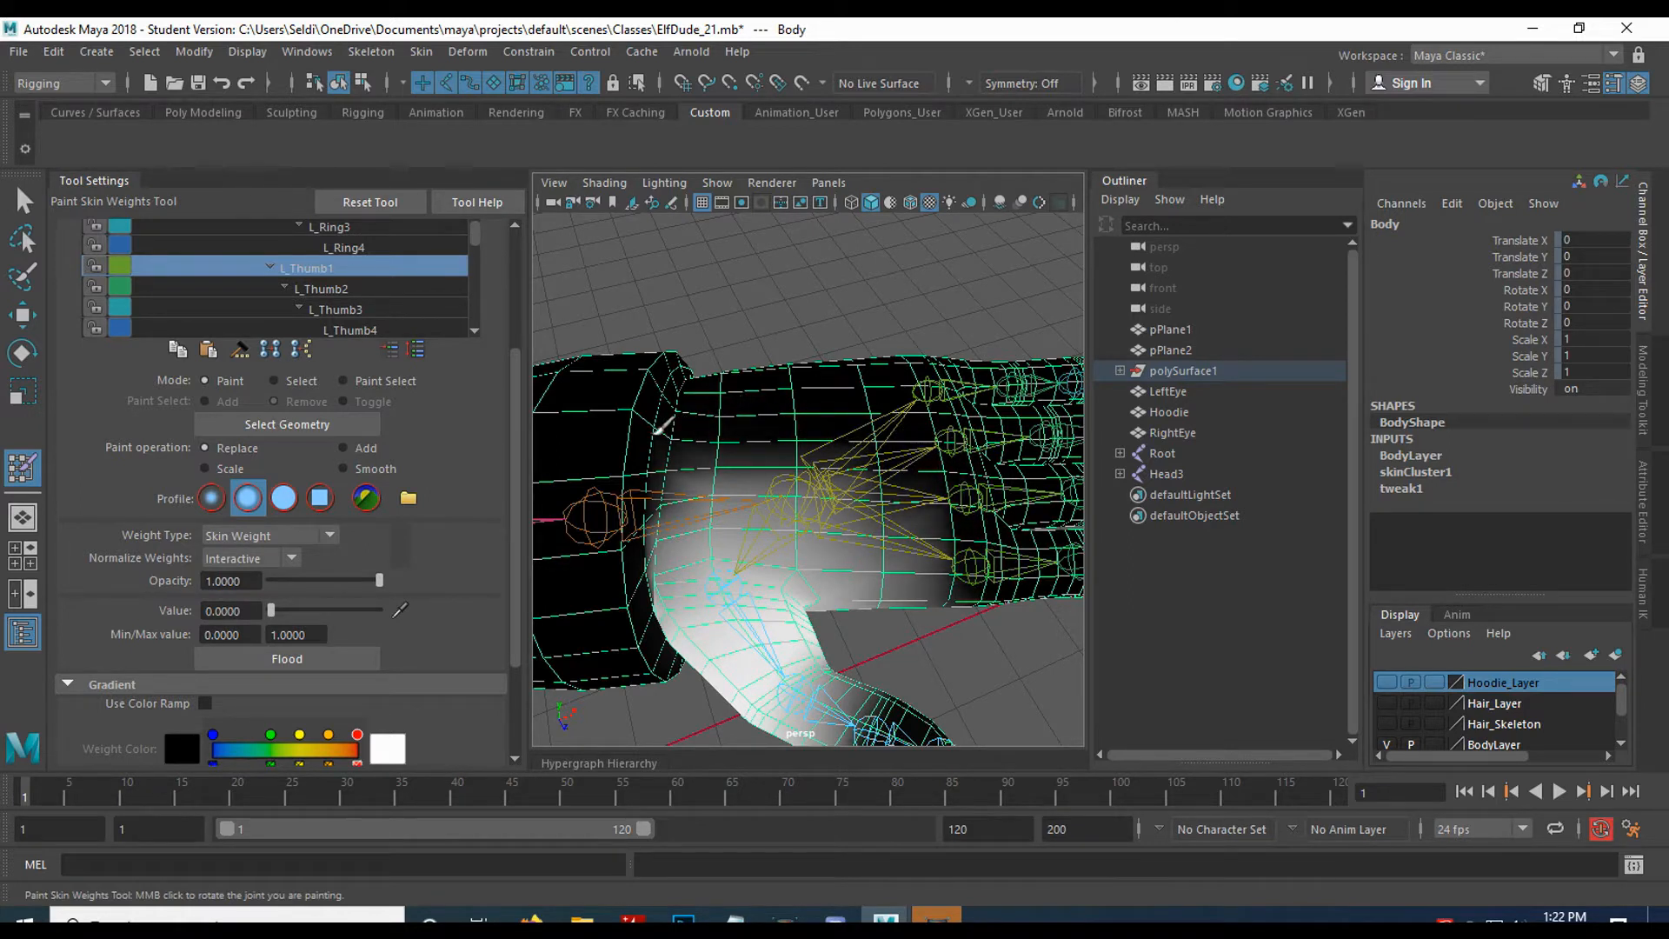
Inspect how the L_Thumb1 weights spread across the palm and the back of the hand.
alt+drag(870, 496, 878, 278)
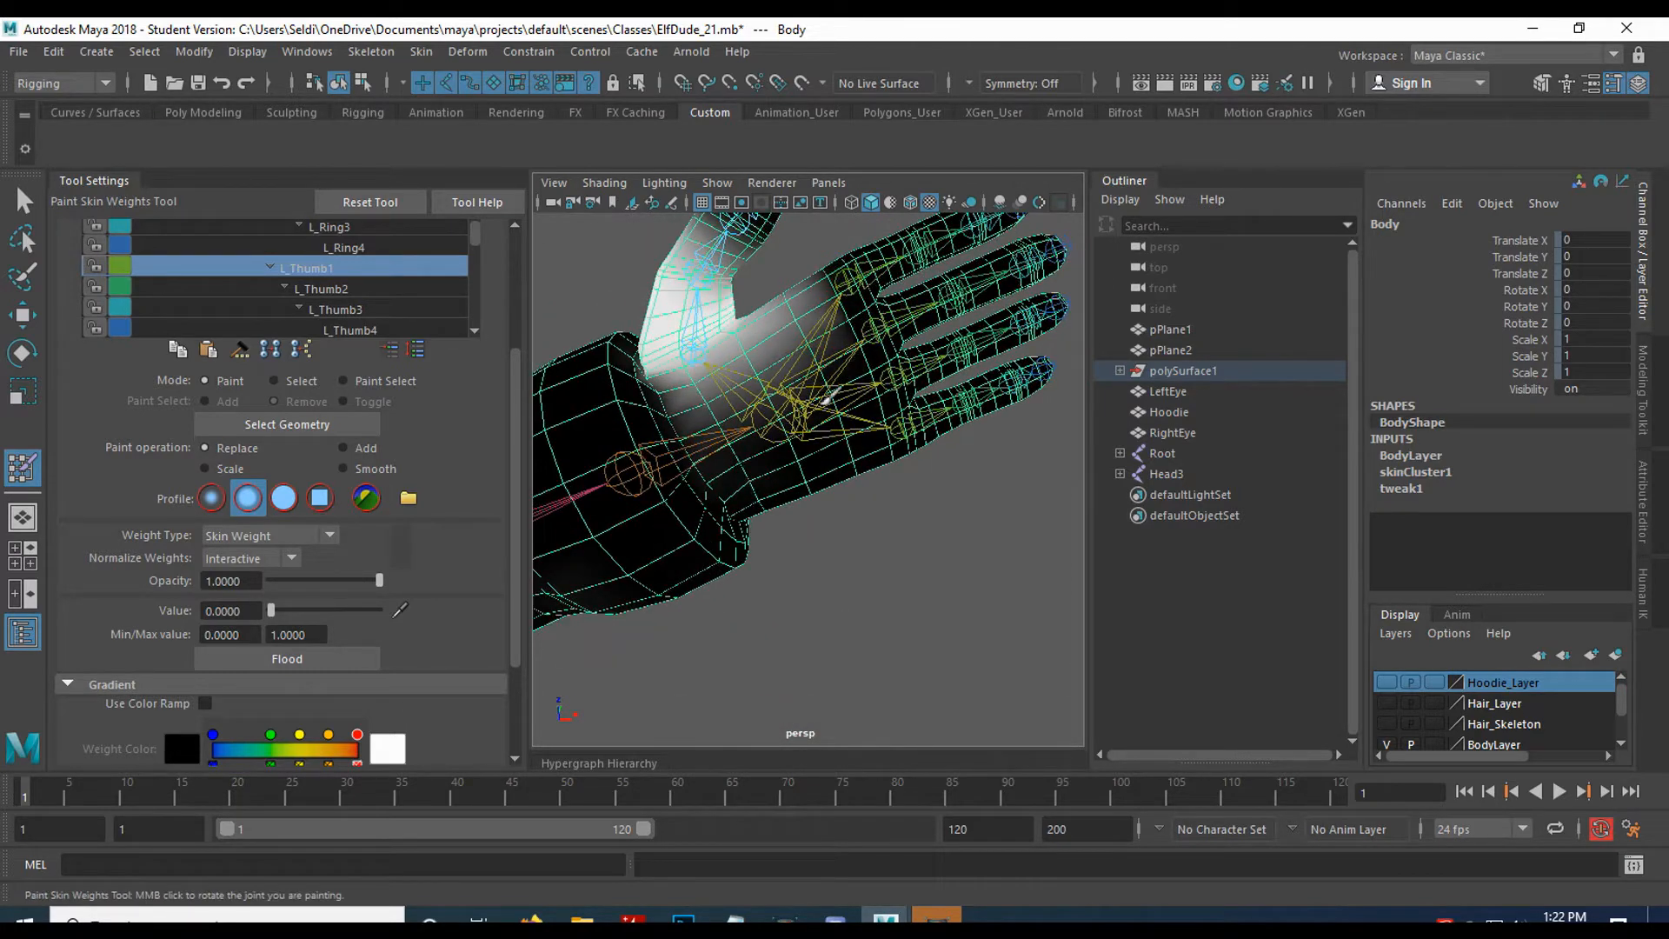
drag(844, 249, 818, 365)
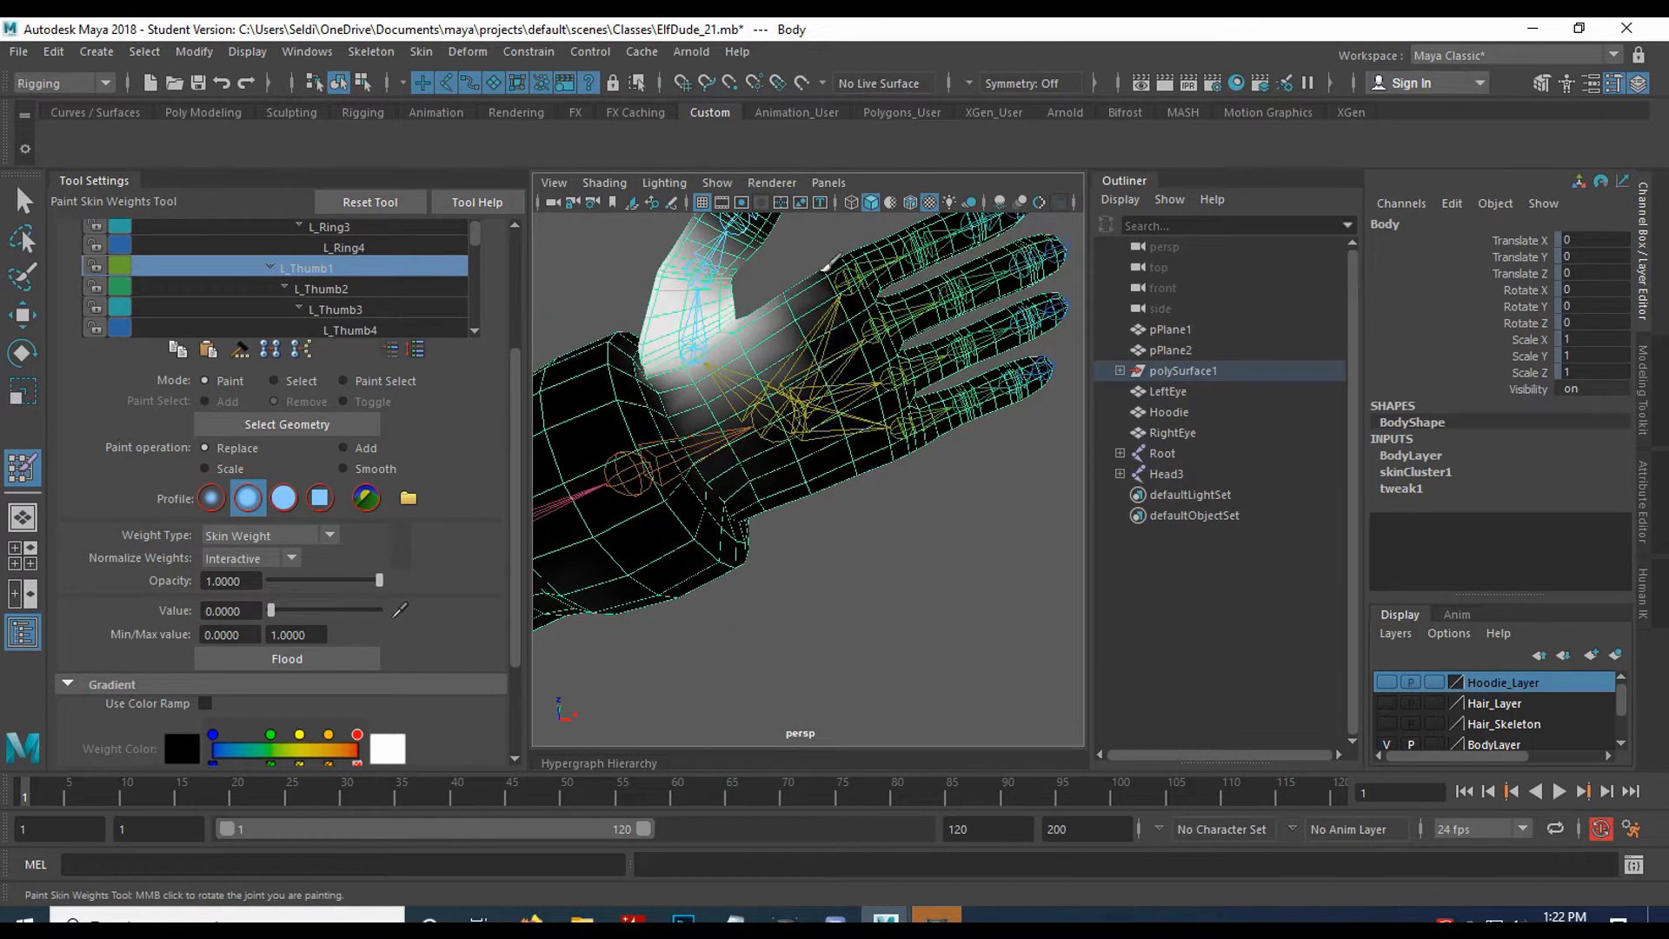
mouse_move(825, 259)
mouse_down()
mouse_move(826, 365)
mouse_move(721, 449)
mouse_up()
mouse_move(762, 369)
alt+mouse_down()
mouse_move(827, 473)
mouse_move(801, 372)
alt+mouse_up()
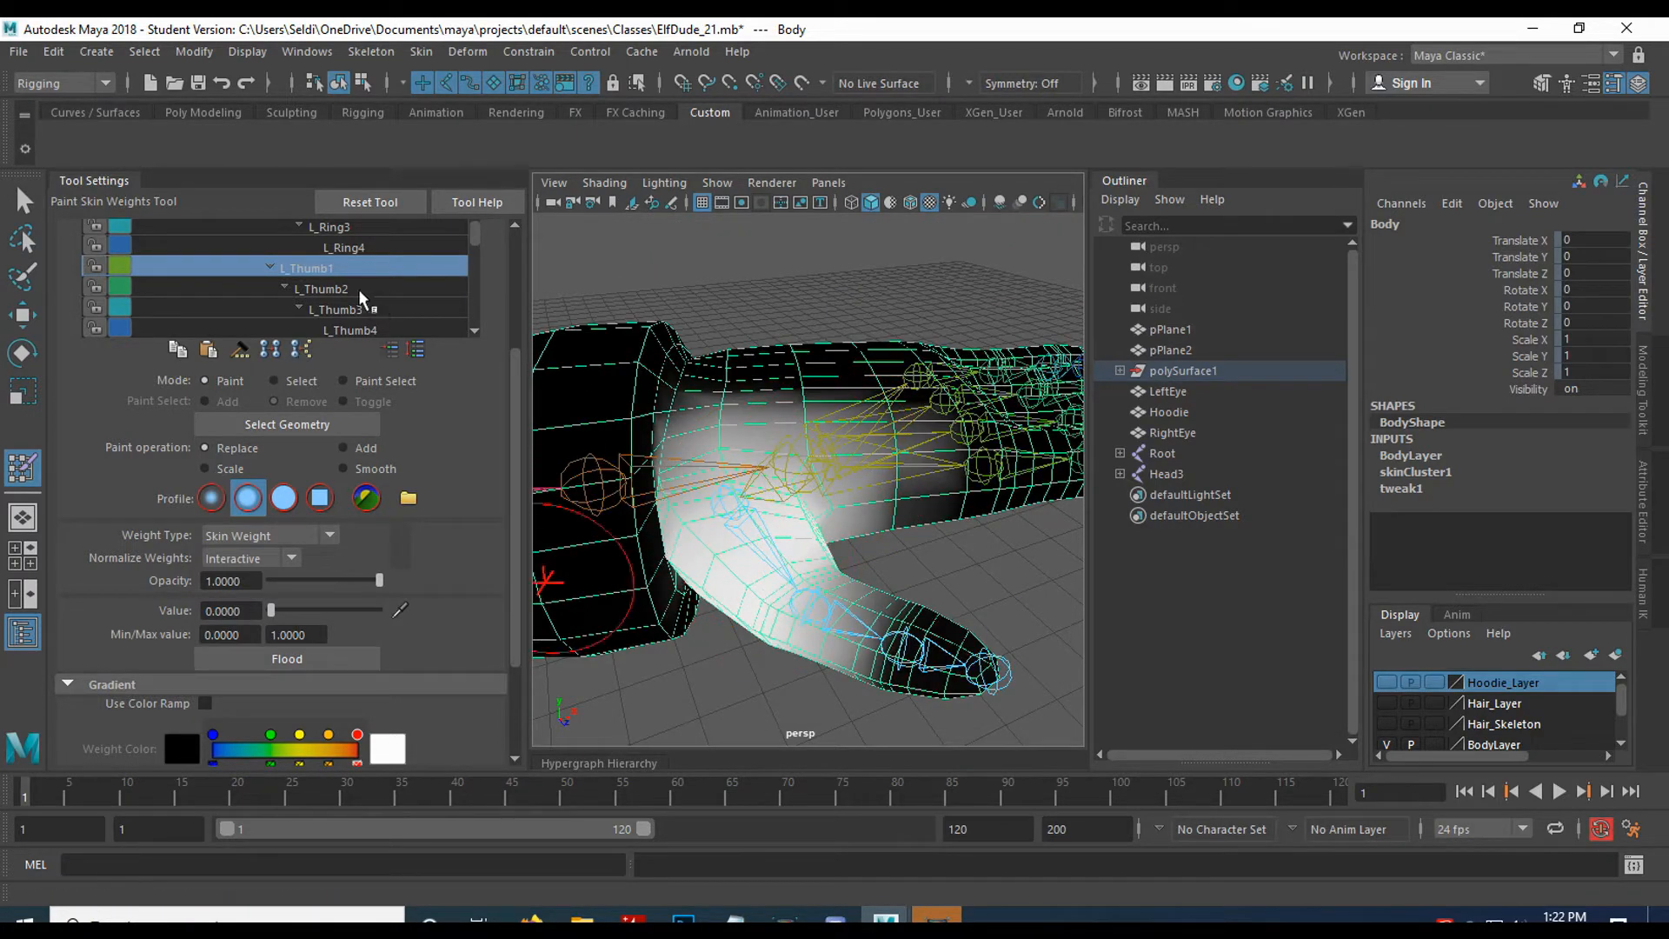
Choose the L_Thumb2 influence, paint out its leftover weight on the sleeve cuff, and check the wrist from all sides.
click(341, 298)
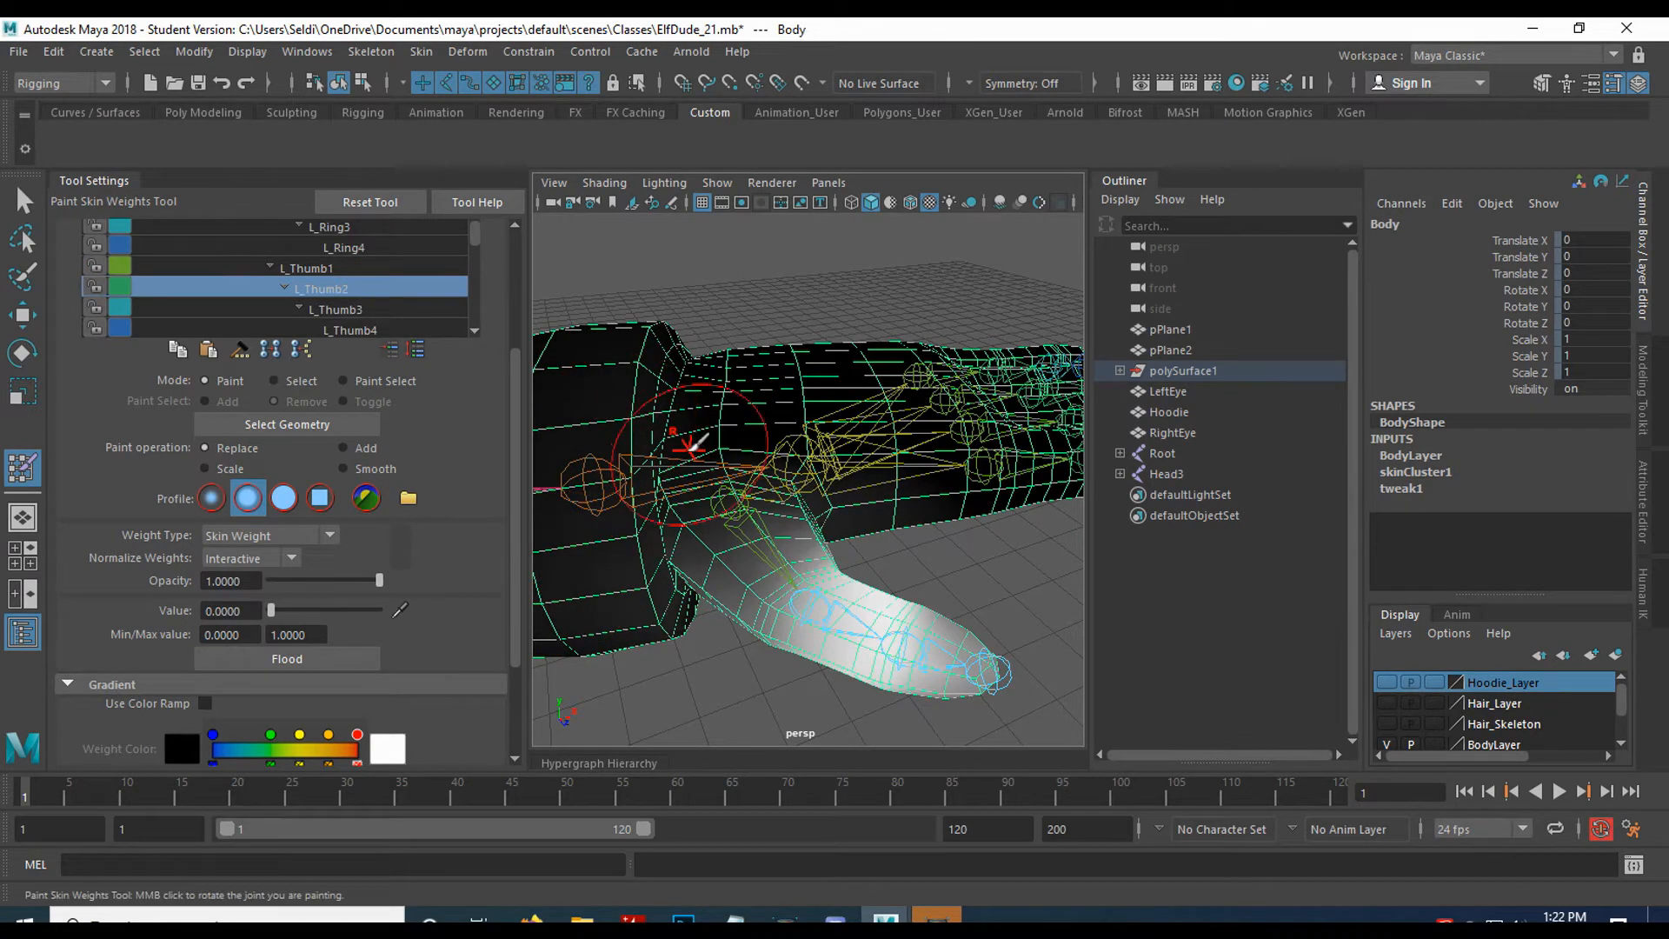
alt+middle_drag(748, 456, 819, 406)
mouse_move(743, 297)
mouse_down()
mouse_move(770, 596)
mouse_move(739, 452)
mouse_move(678, 356)
mouse_up()
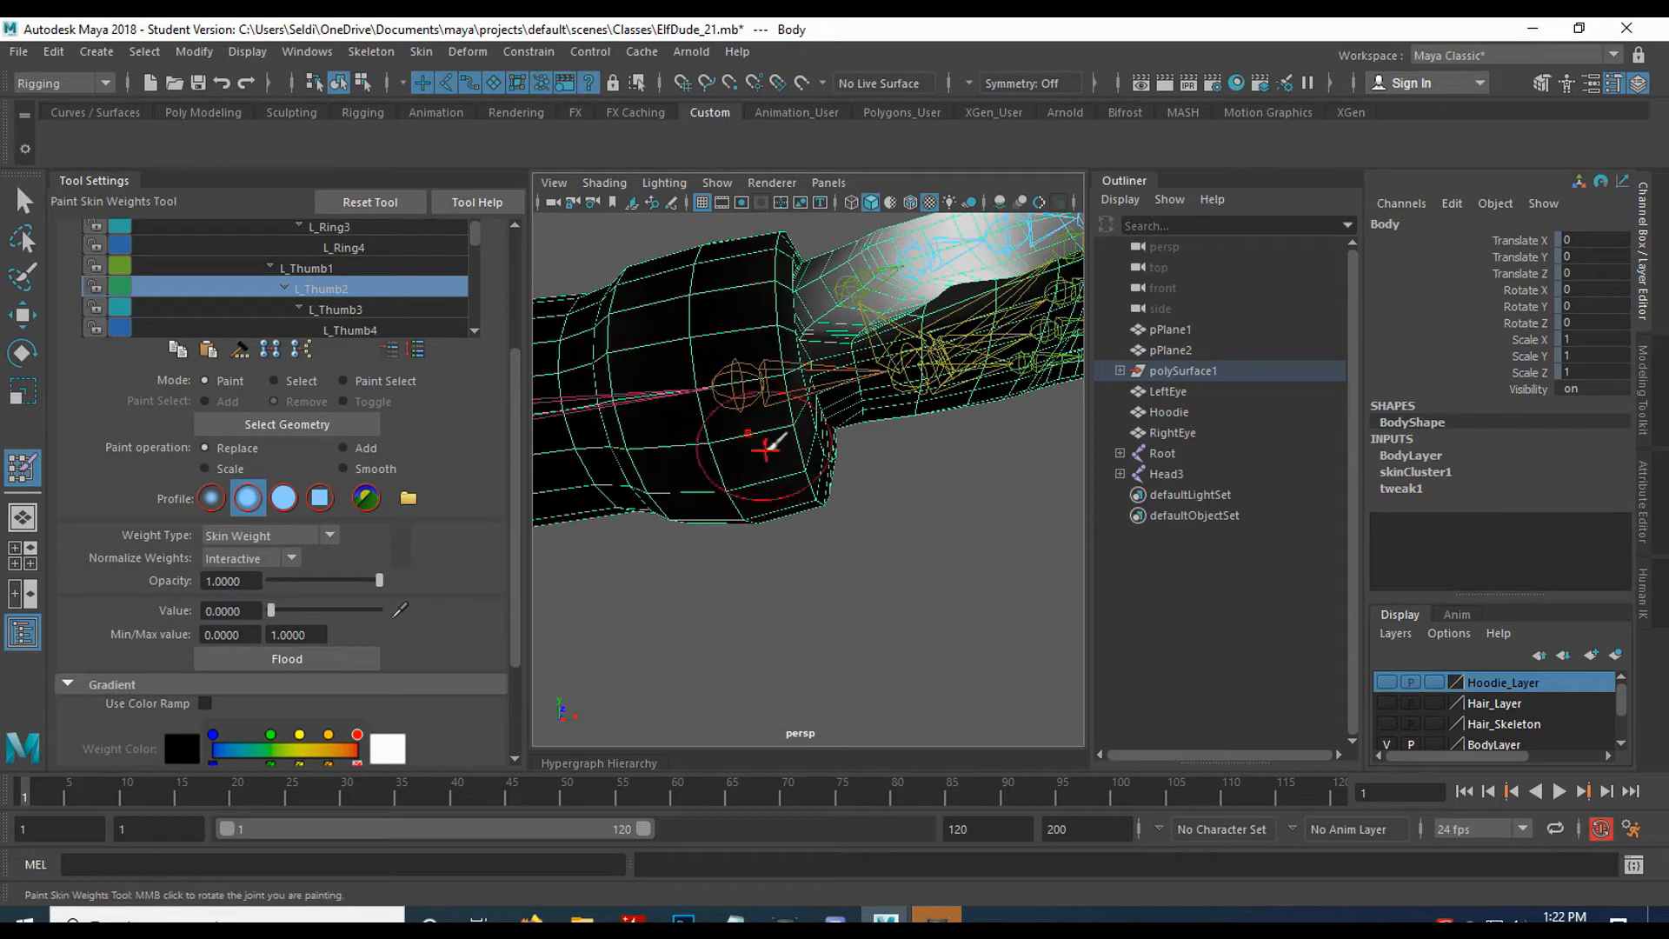
alt+drag(740, 248, 724, 417)
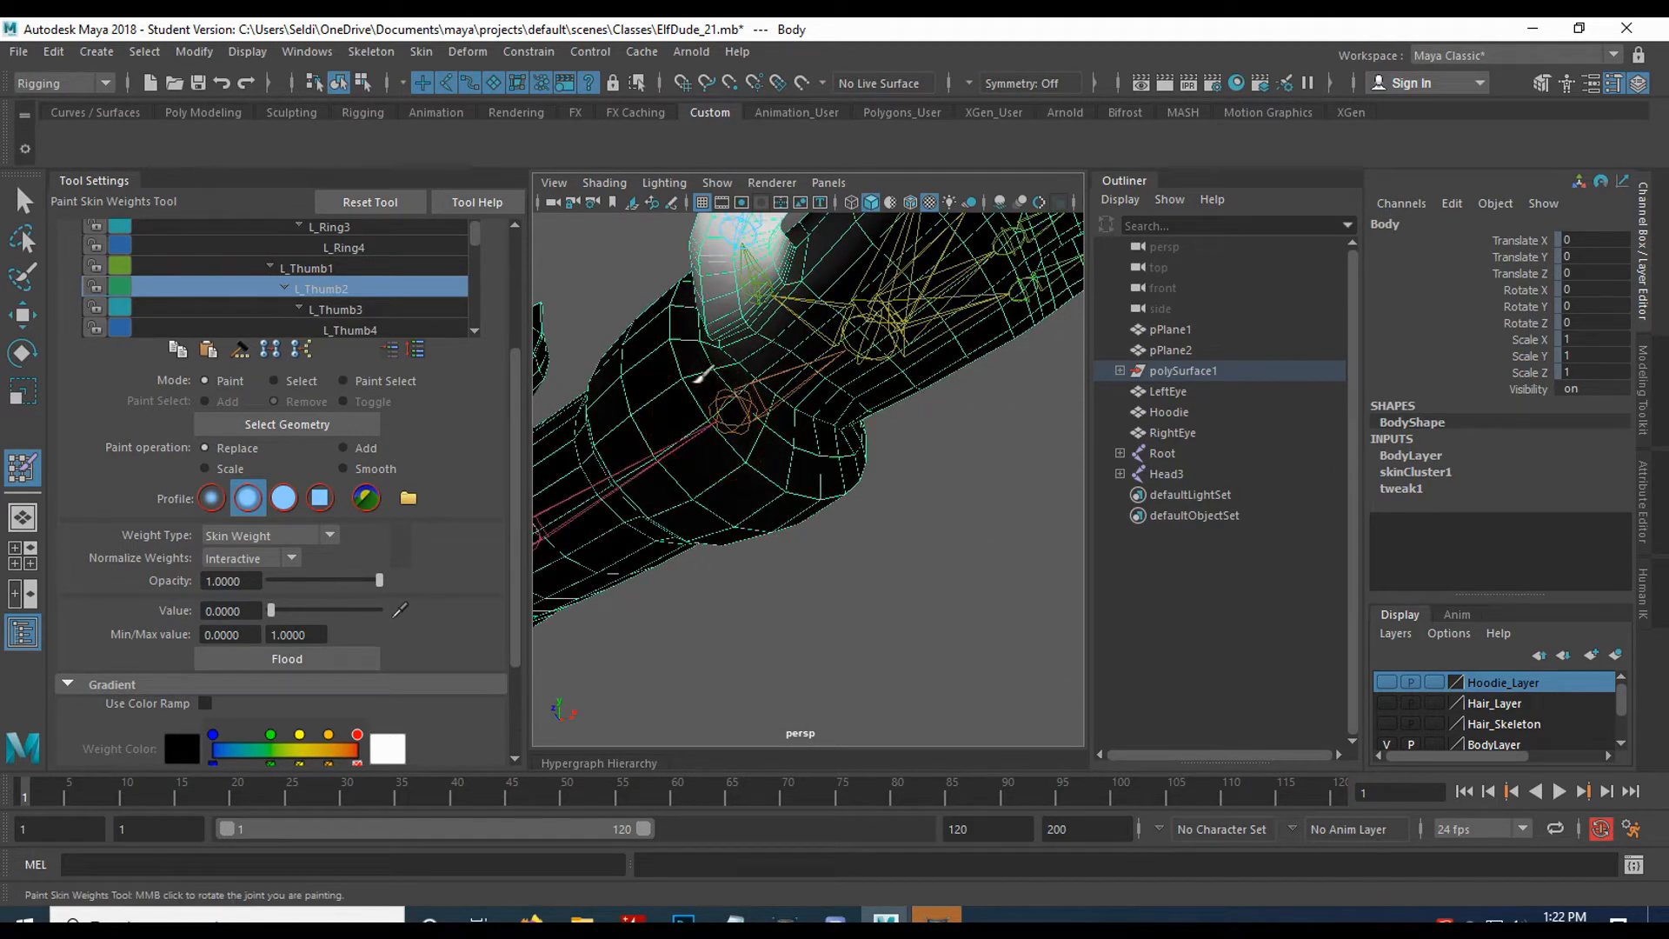
alt+drag(937, 334, 920, 504)
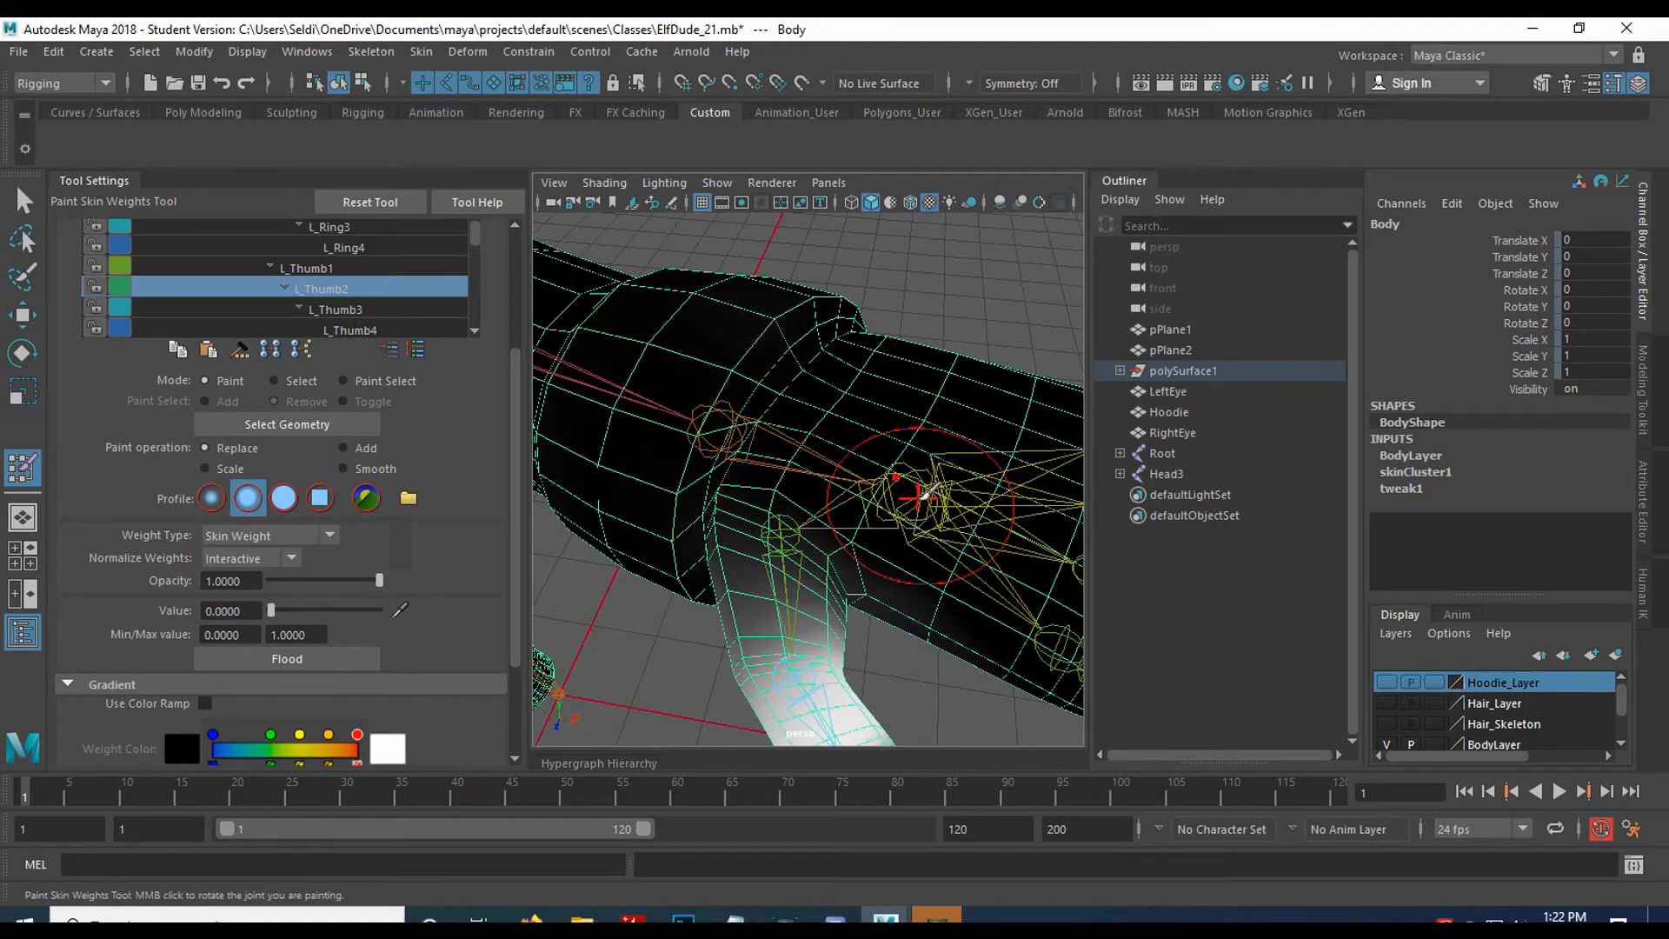
alt+drag(904, 439, 830, 397)
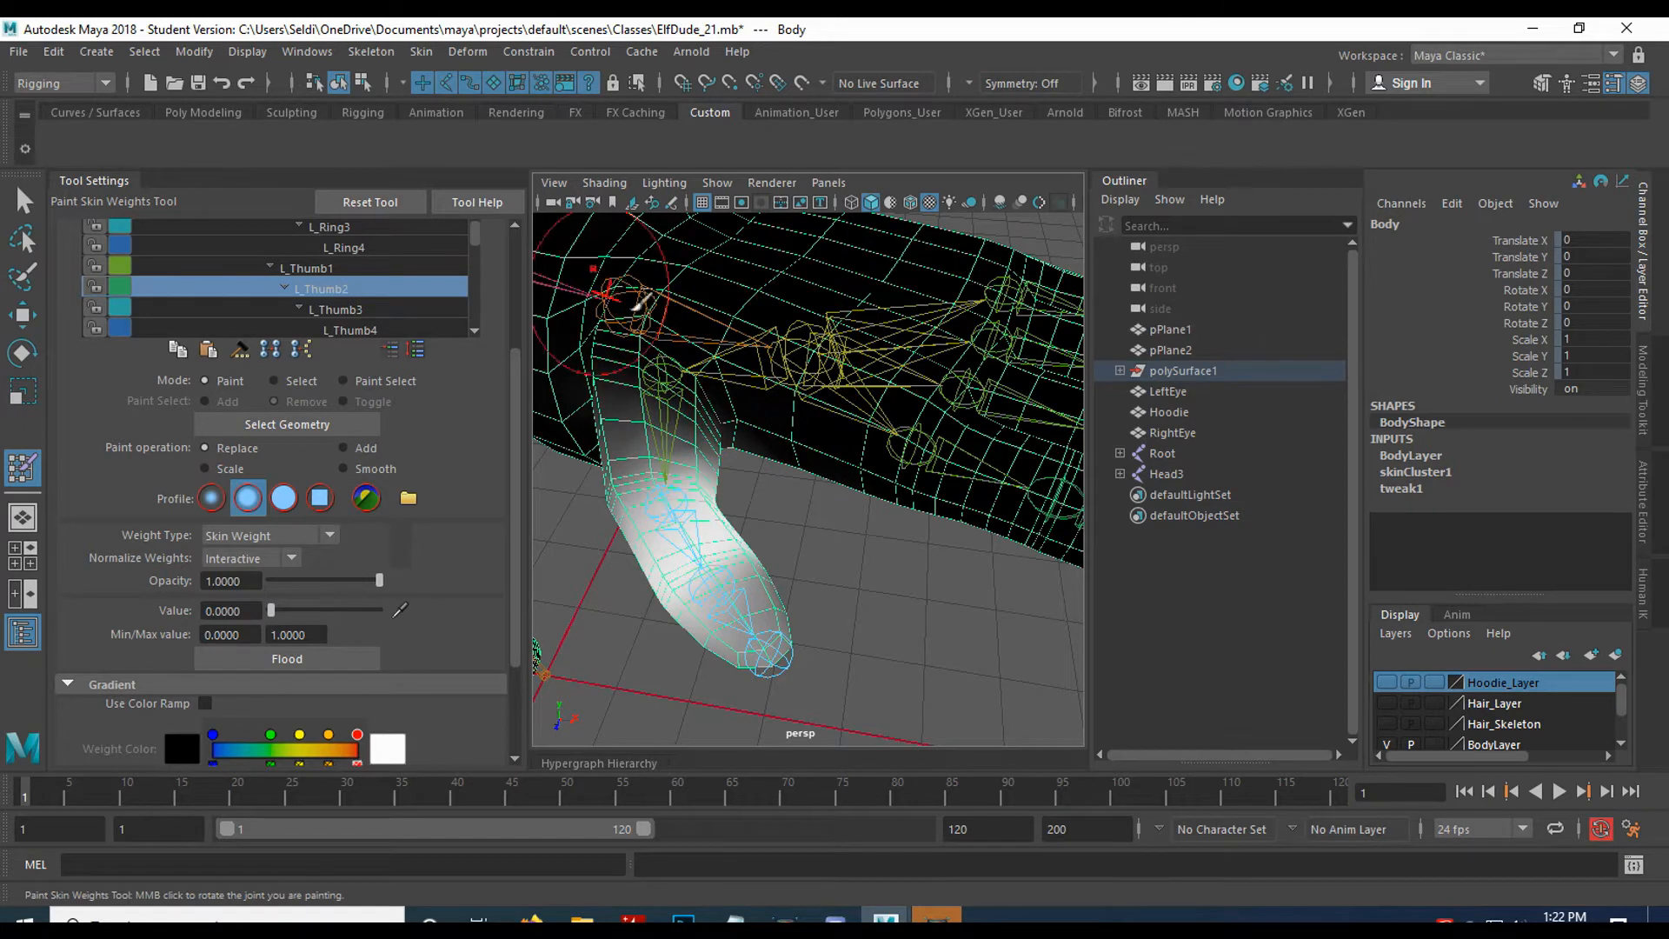
mouse_move(664, 343)
alt+mouse_down()
mouse_move(793, 331)
mouse_move(772, 339)
alt+mouse_up()
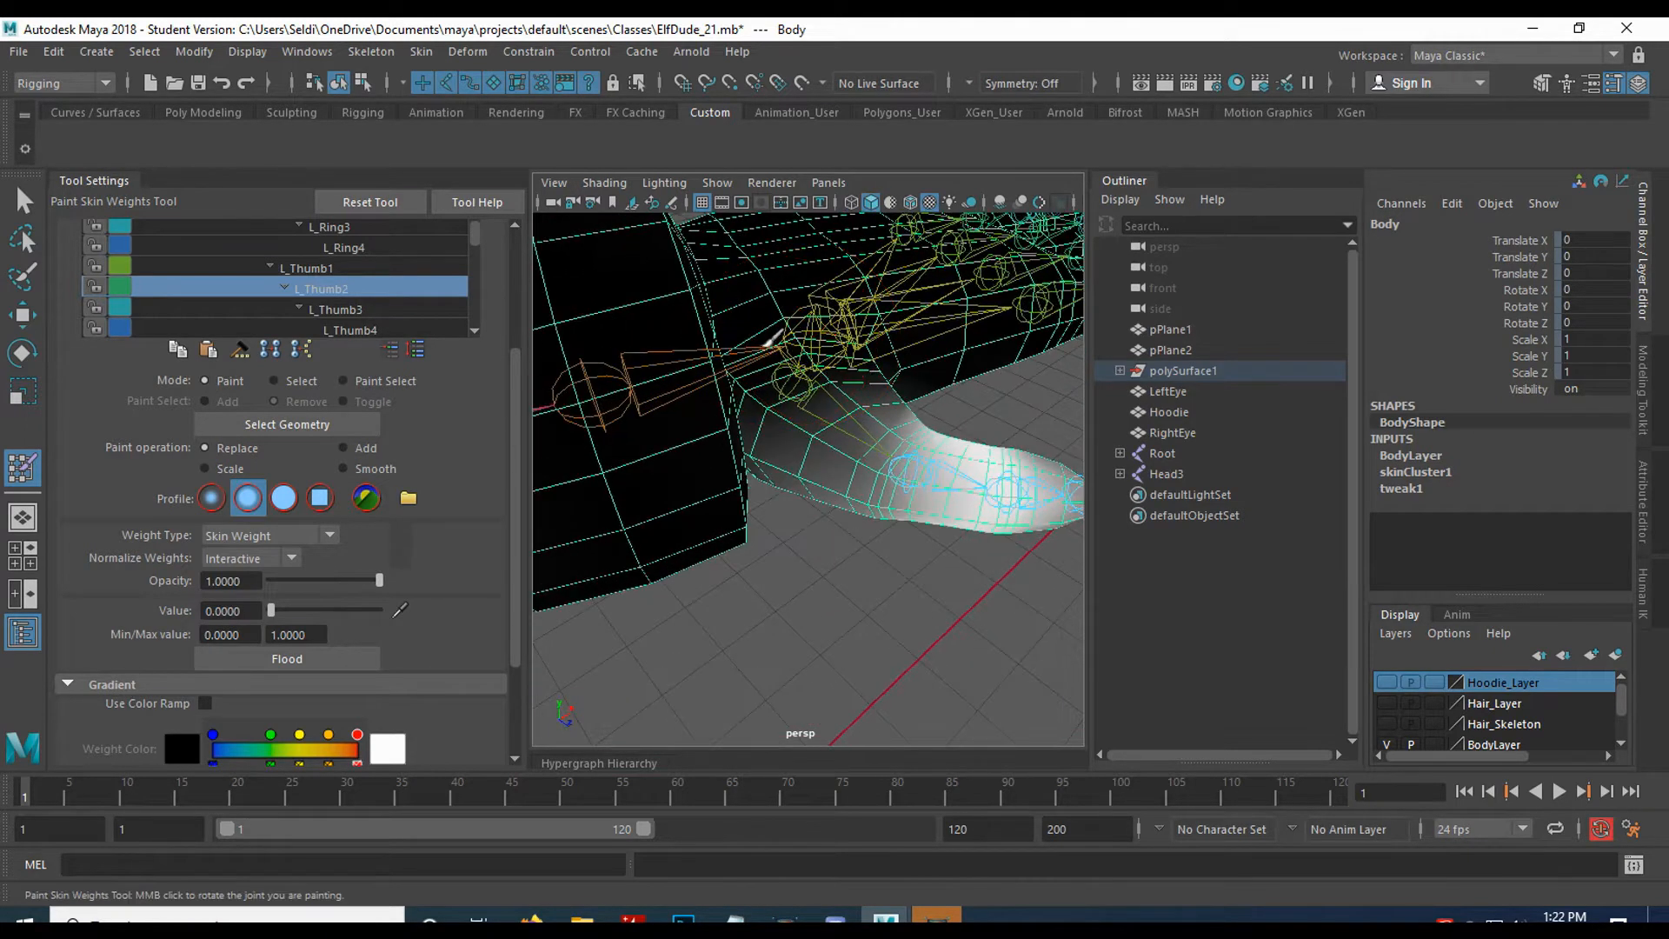
alt+drag(725, 445, 678, 254)
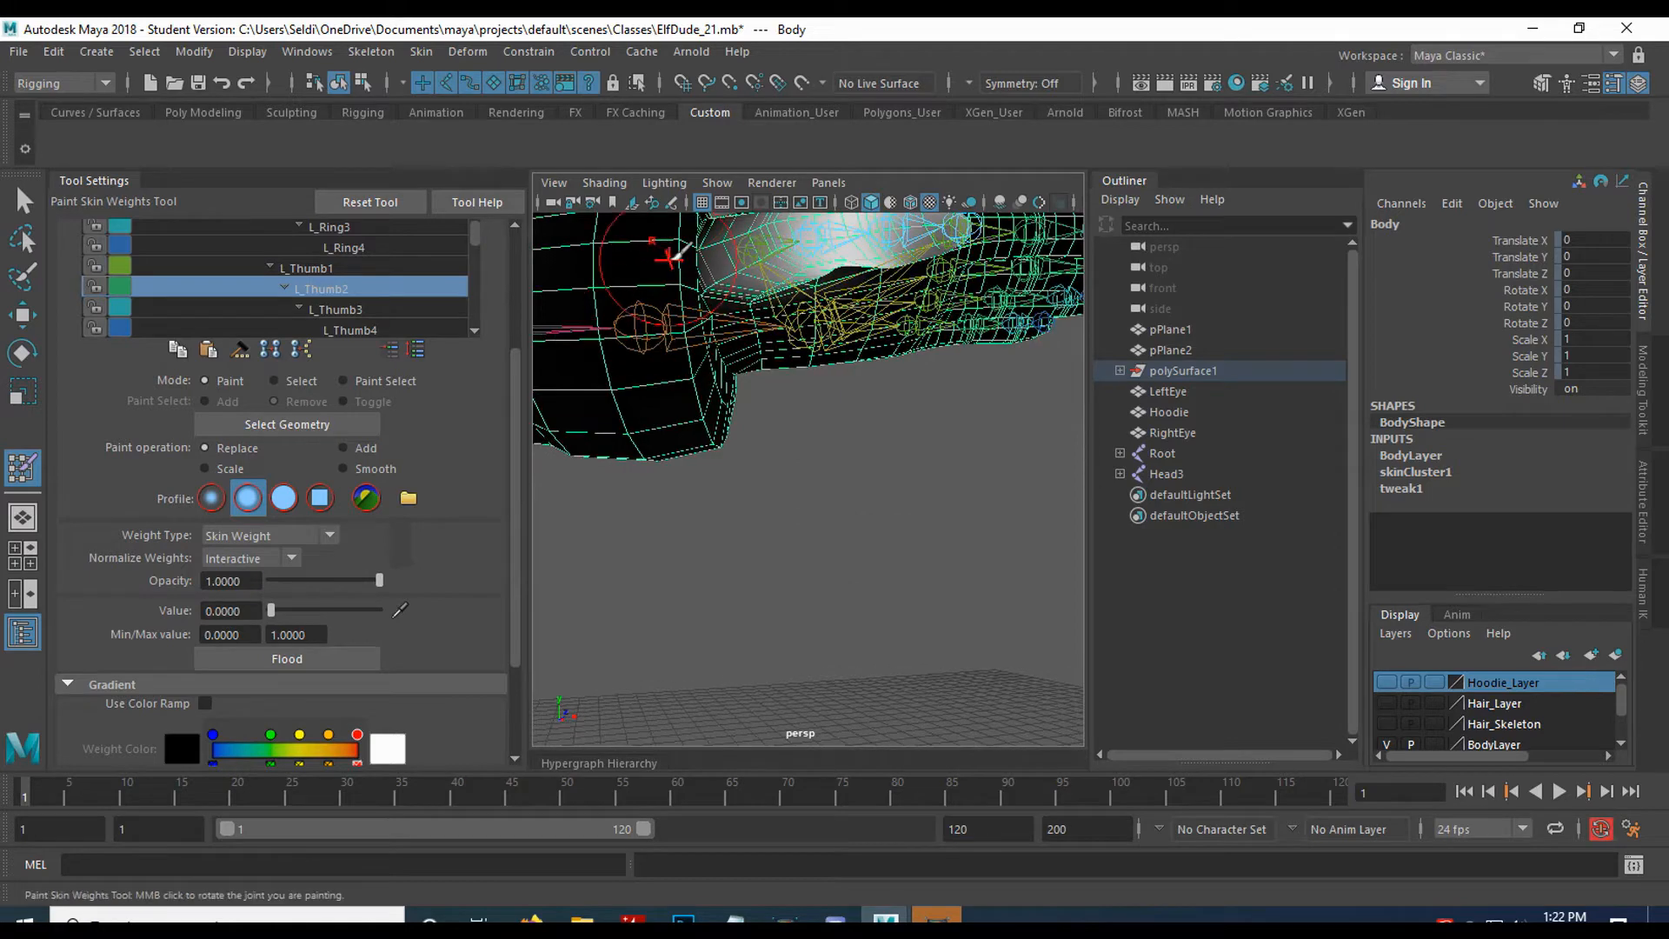
alt+drag(795, 364, 660, 394)
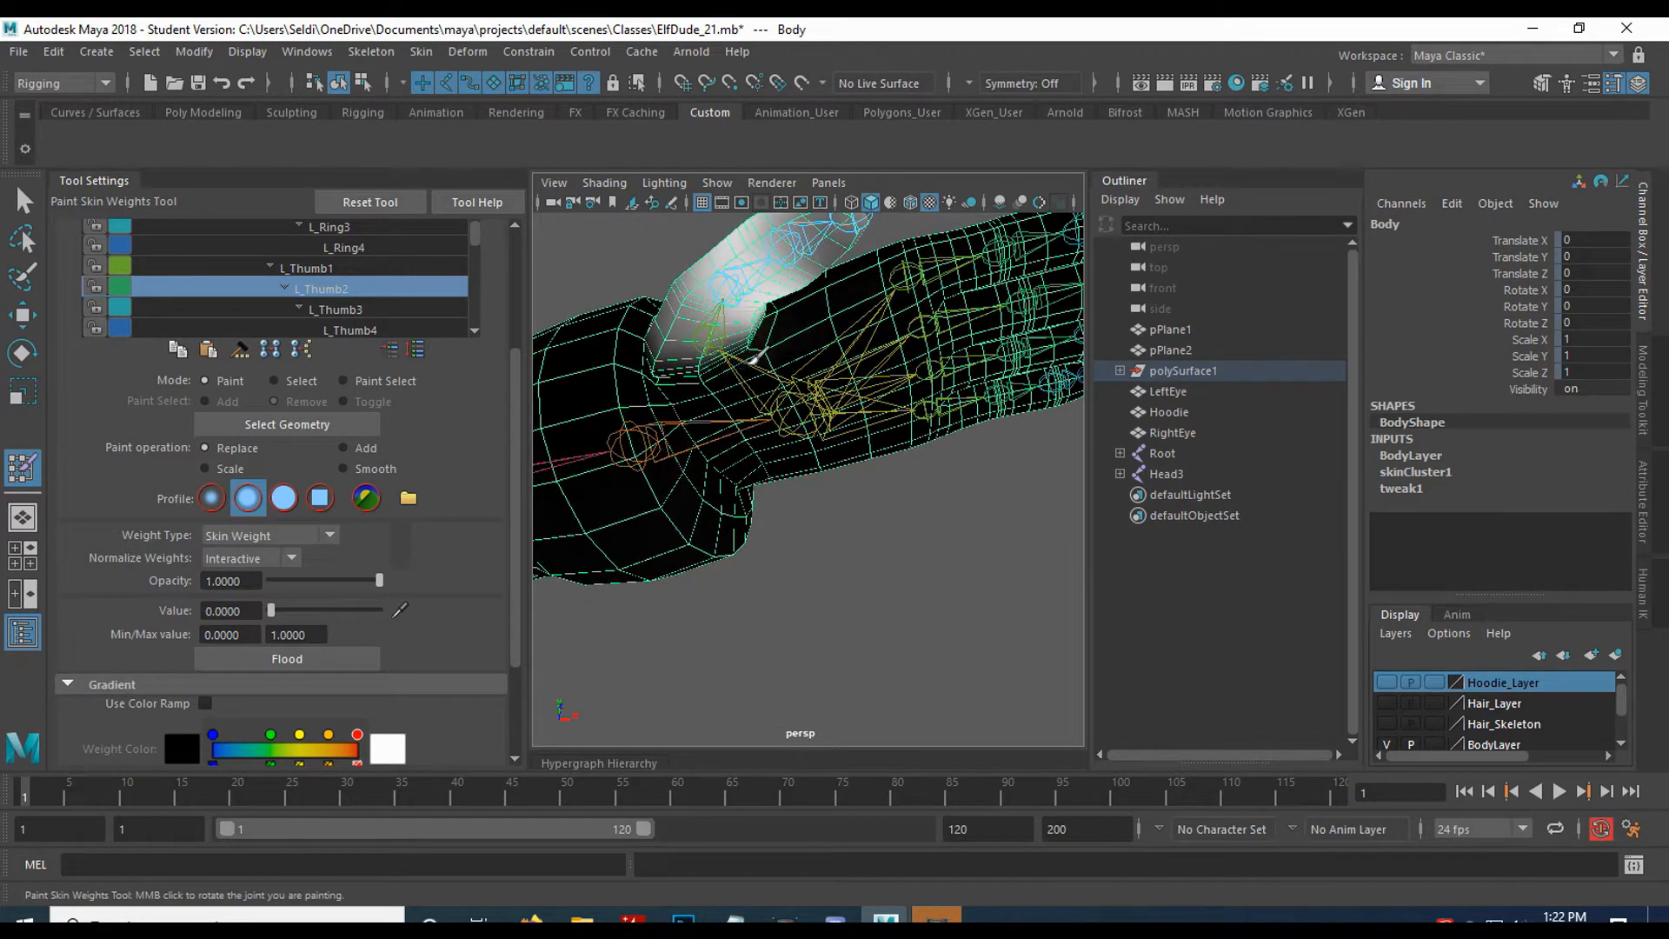
Check the L_Thumb3 influence's weights around the cuff and hand, and turn on the color ramp display.
click(365, 309)
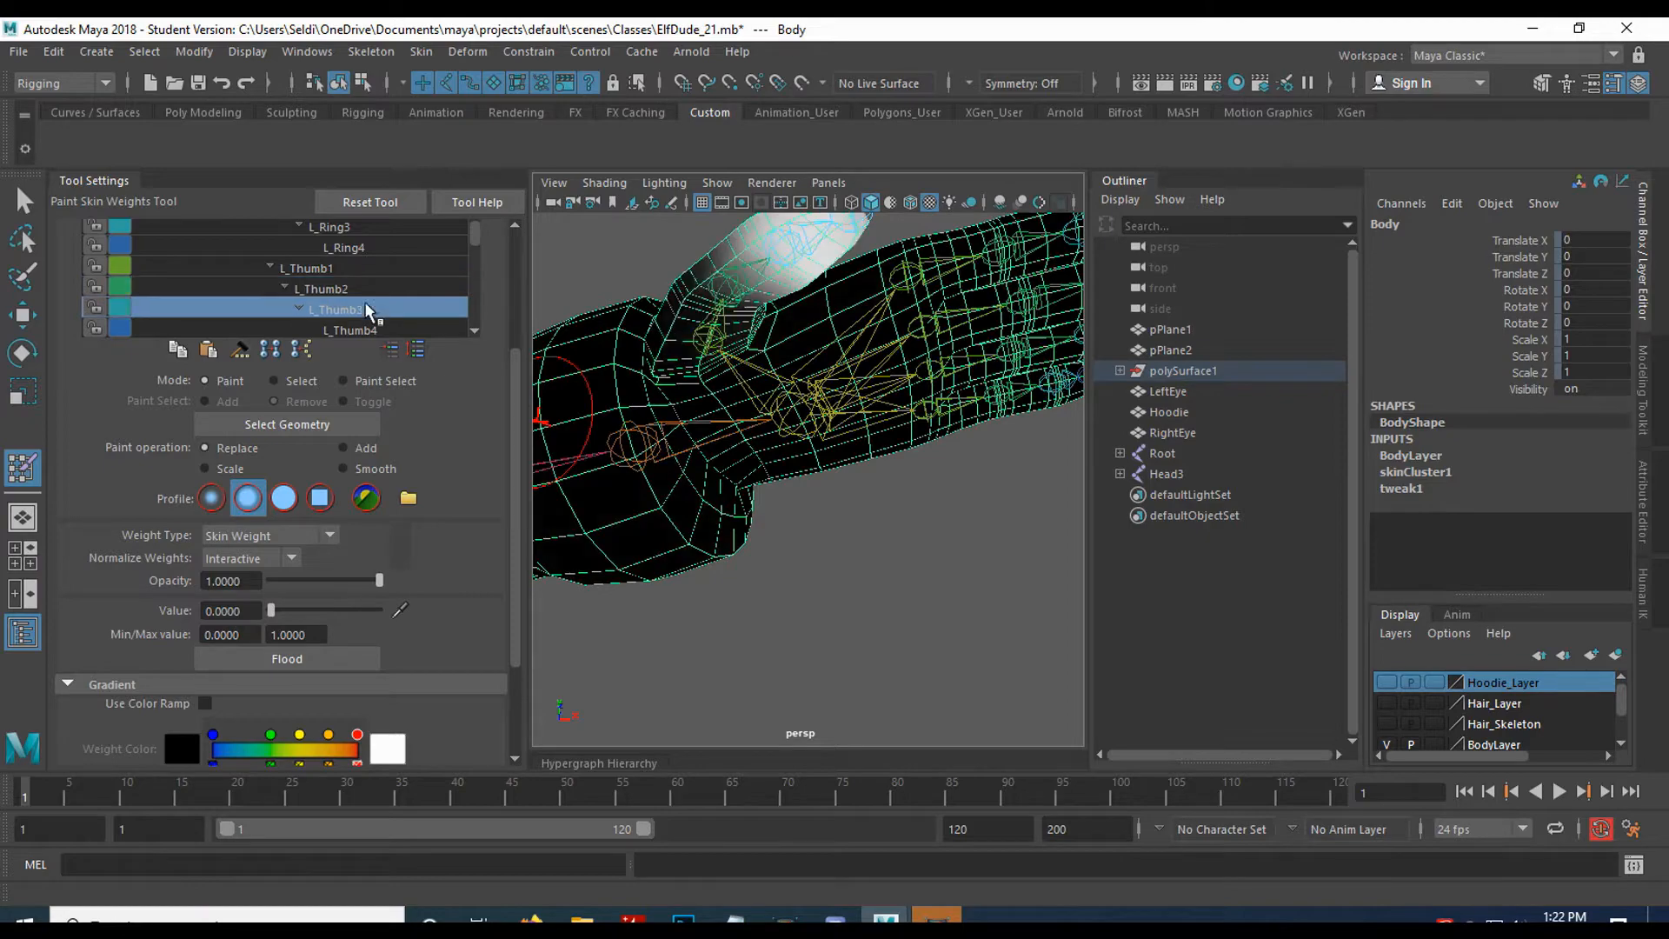
mouse_move(691, 397)
alt+mouse_down()
mouse_move(732, 521)
mouse_move(913, 431)
mouse_move(738, 402)
alt+mouse_up()
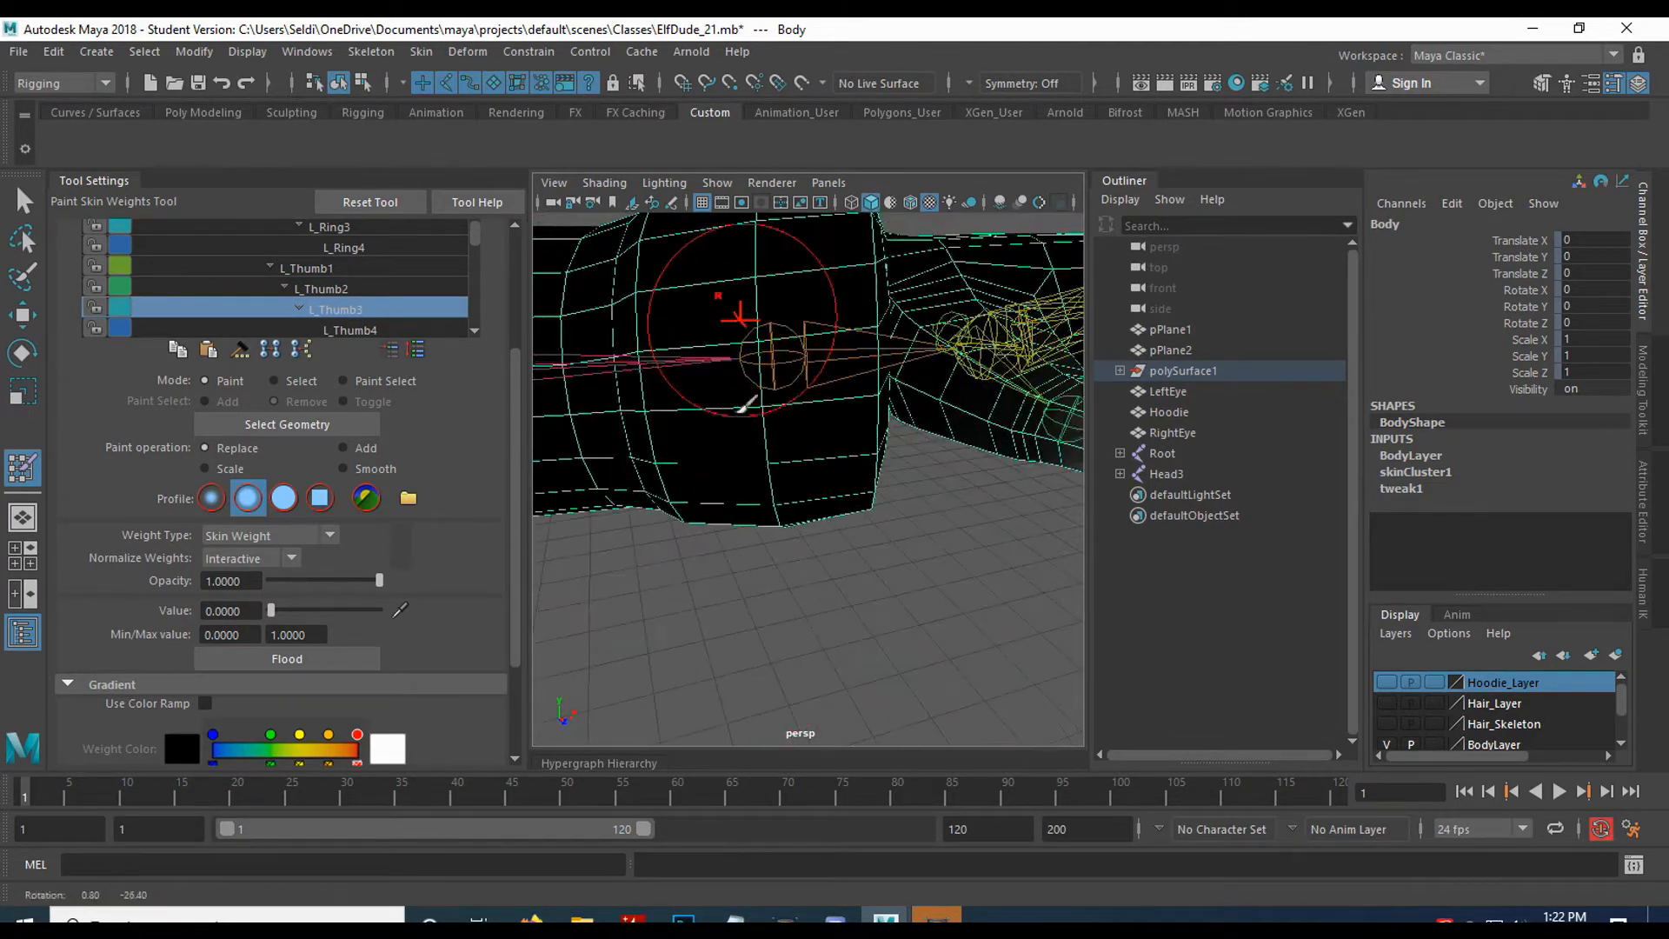
alt+right_drag(782, 439, 780, 401)
alt+drag(781, 401, 759, 396)
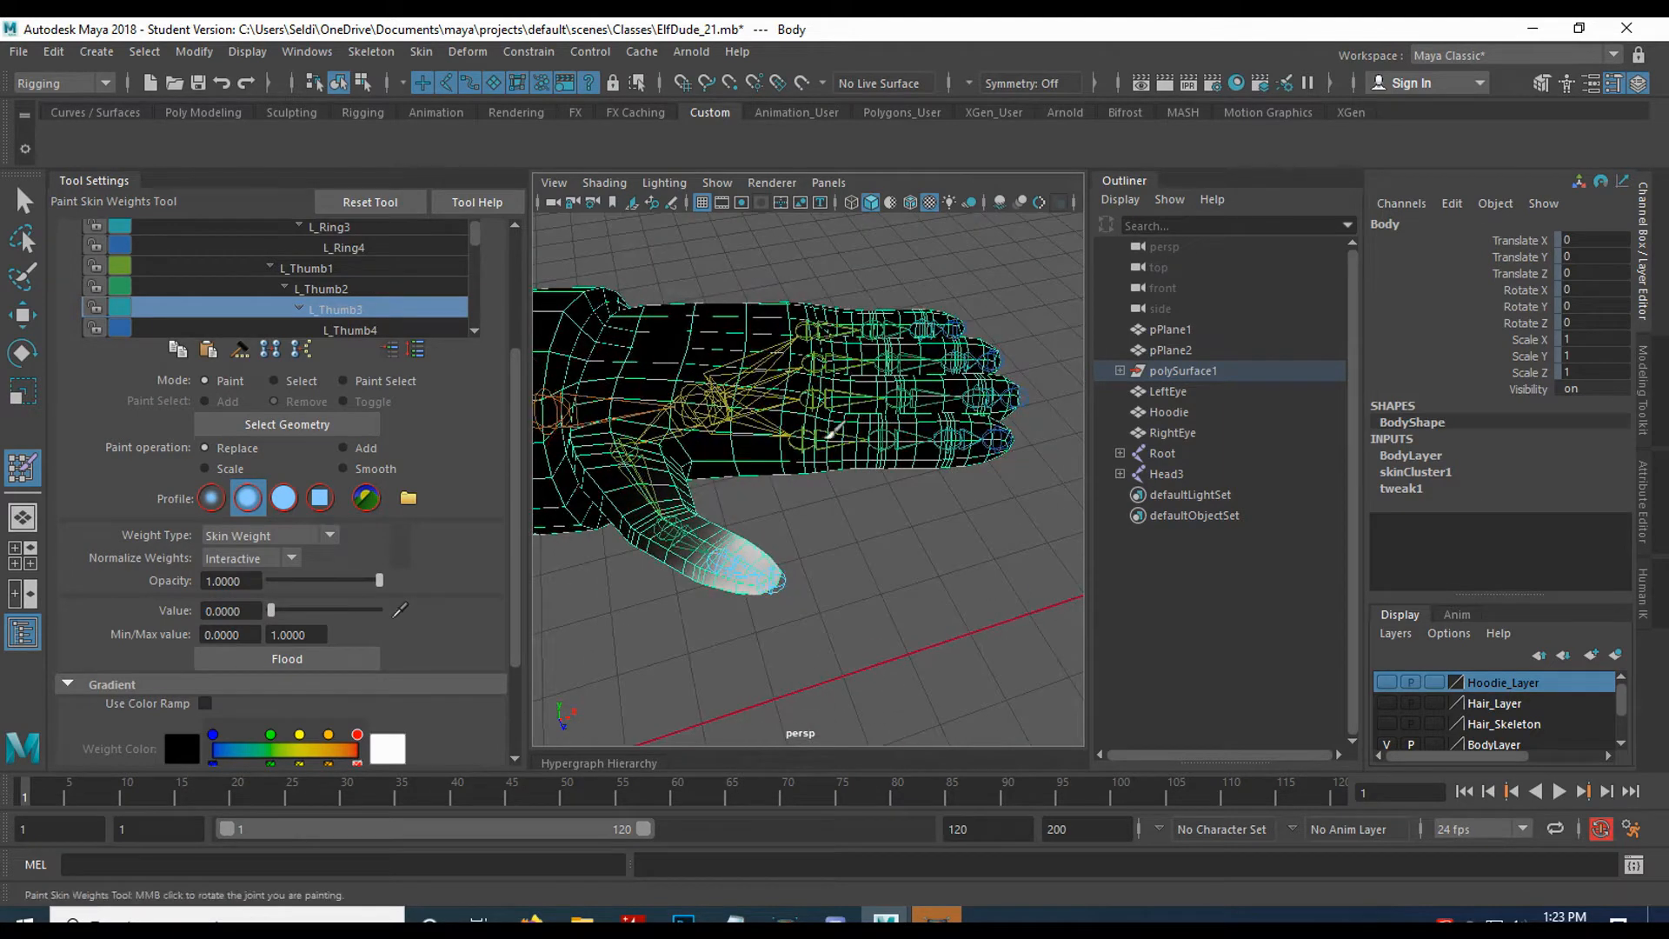
alt+drag(840, 453, 793, 361)
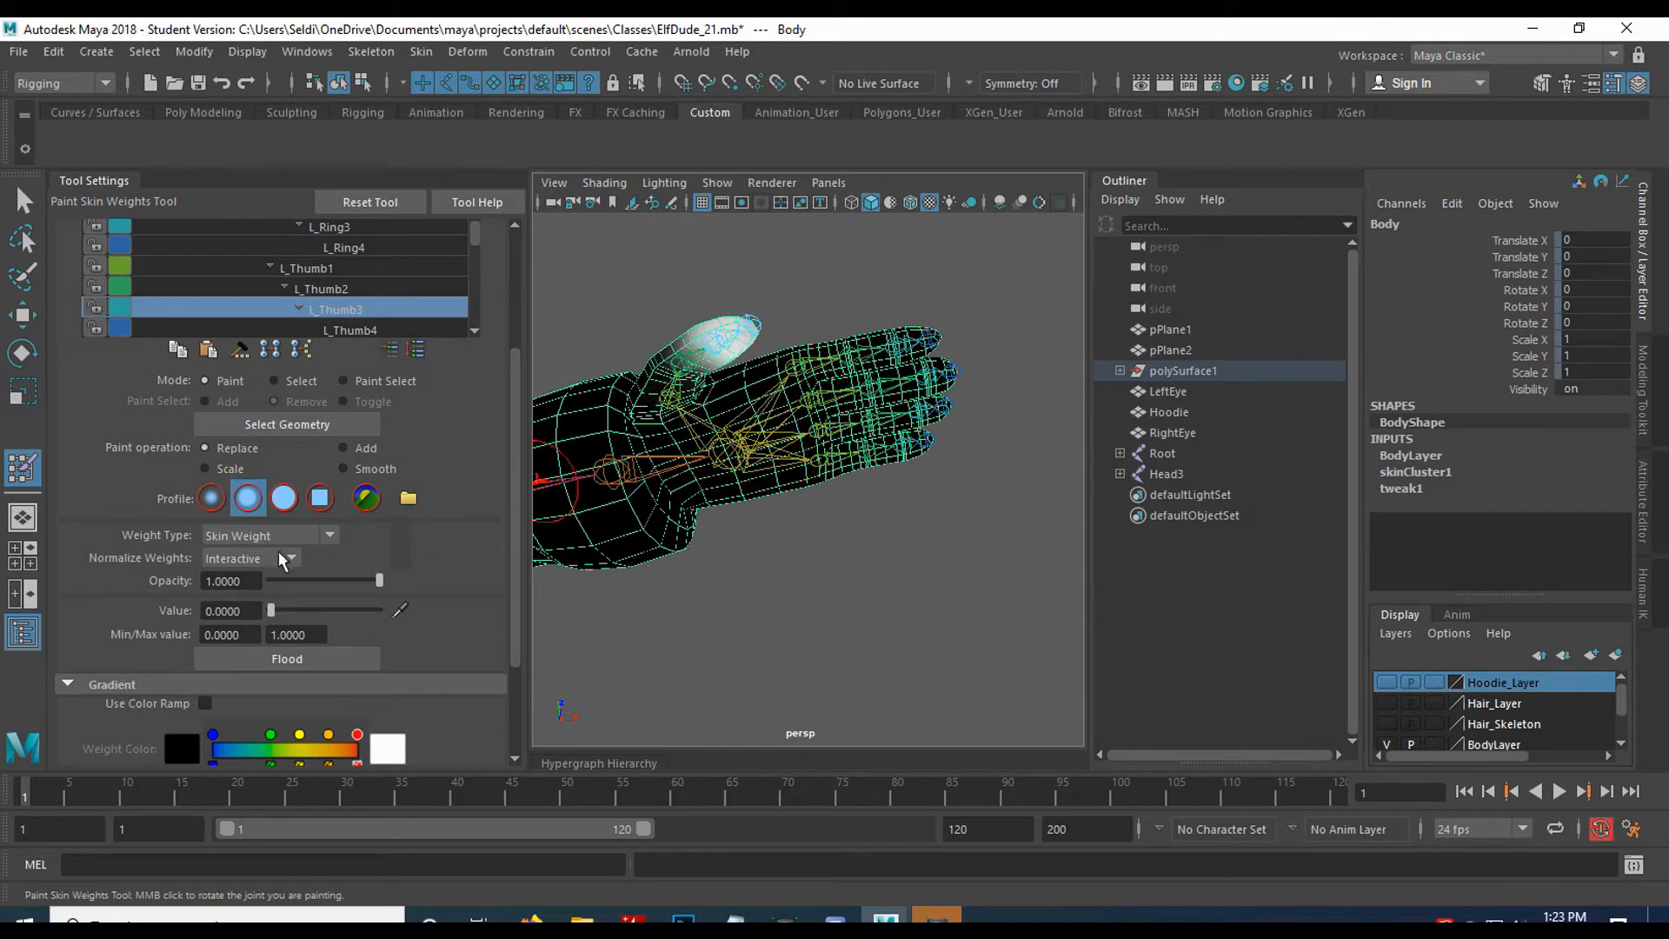
alt+drag(731, 563, 597, 513)
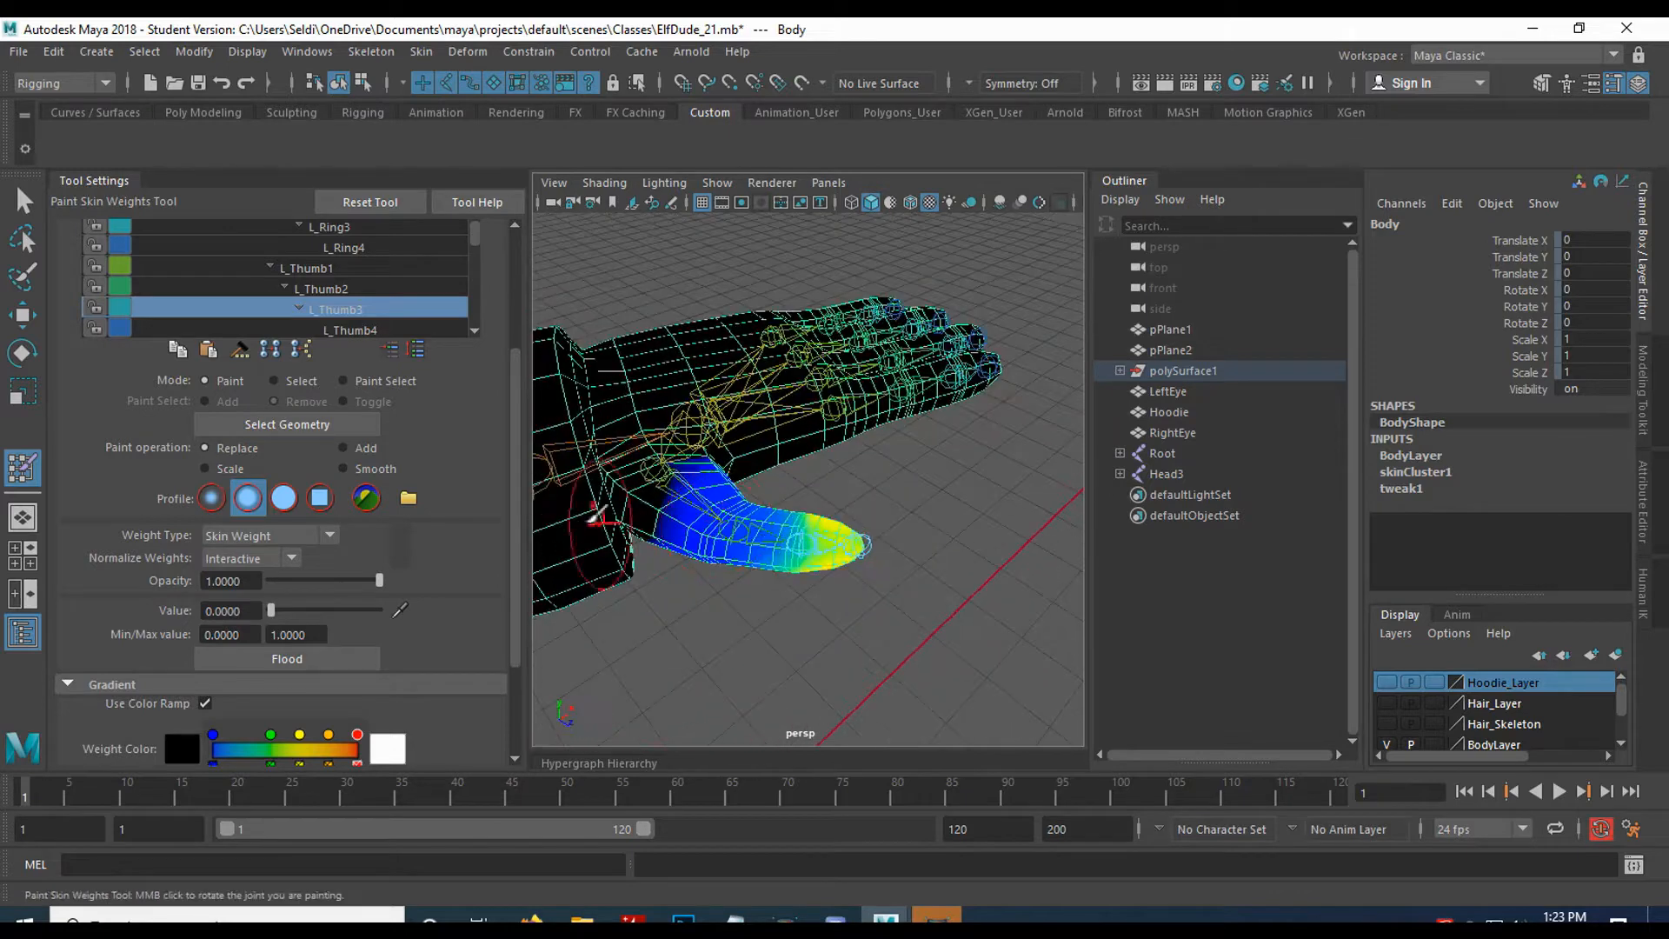
Examine the L_Thumb4 influence's weights along the thumb and at its base from all sides.
click(347, 330)
mouse_move(765, 435)
alt+mouse_down()
mouse_move(711, 308)
mouse_move(807, 448)
mouse_move(730, 425)
mouse_move(618, 470)
mouse_move(741, 495)
mouse_move(972, 476)
mouse_move(954, 496)
mouse_move(652, 473)
mouse_move(783, 452)
mouse_move(781, 469)
mouse_move(765, 446)
alt+mouse_up()
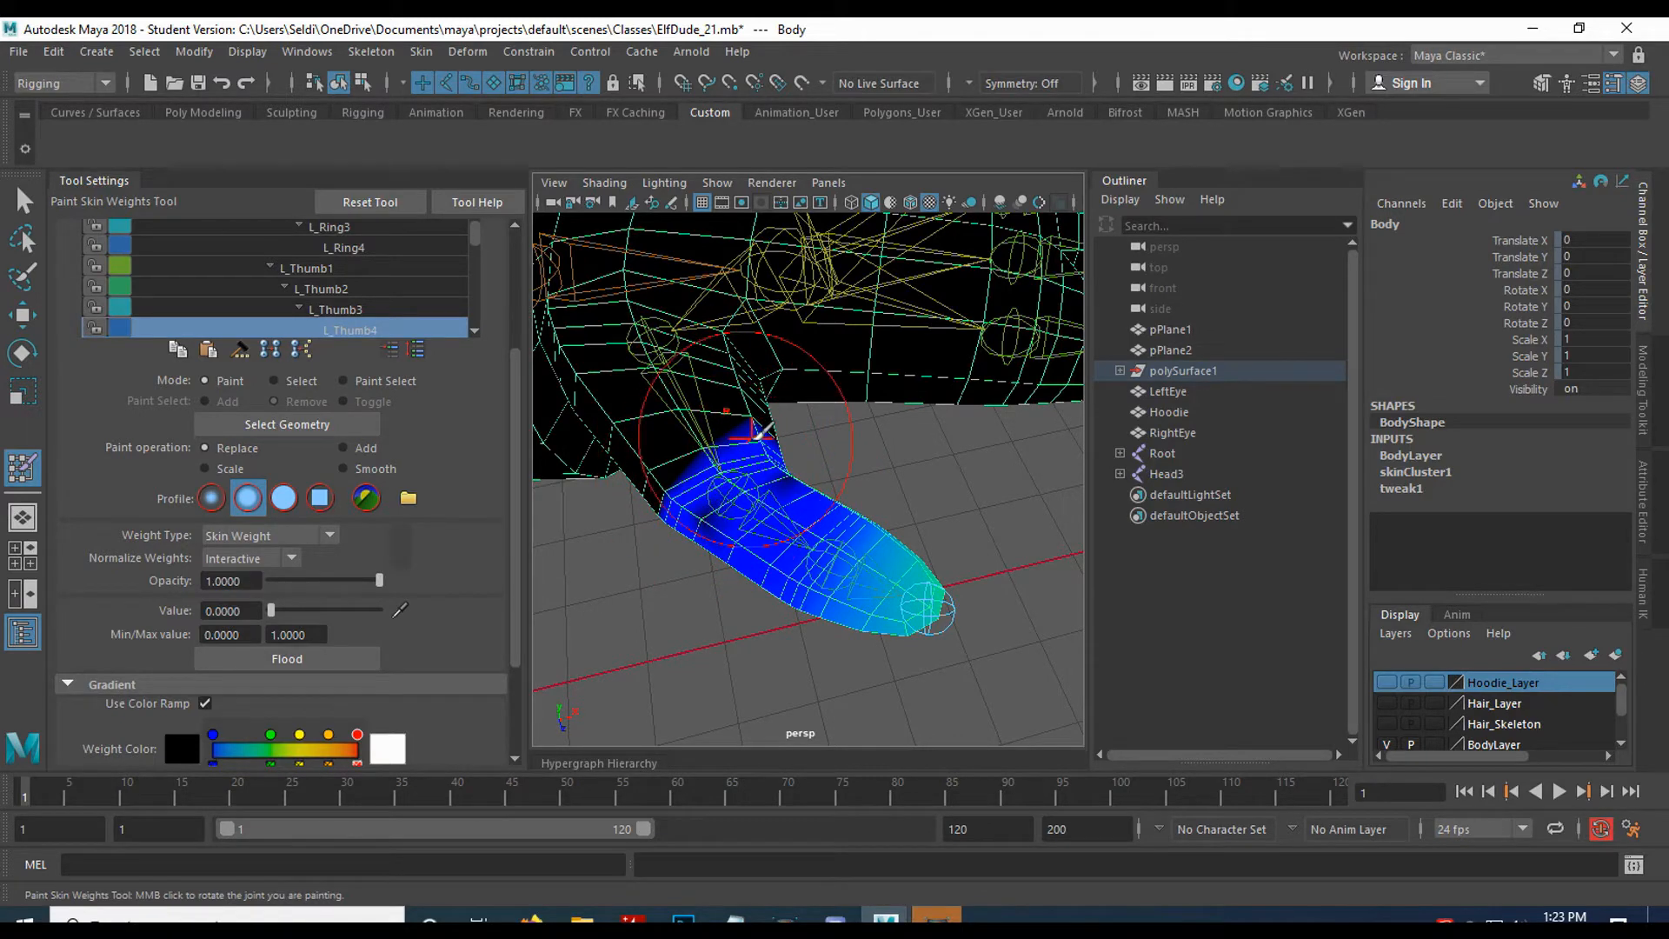
mouse_move(728, 451)
alt+mouse_down()
mouse_move(800, 362)
mouse_move(809, 286)
mouse_move(740, 418)
mouse_move(715, 338)
mouse_move(726, 382)
alt+mouse_up()
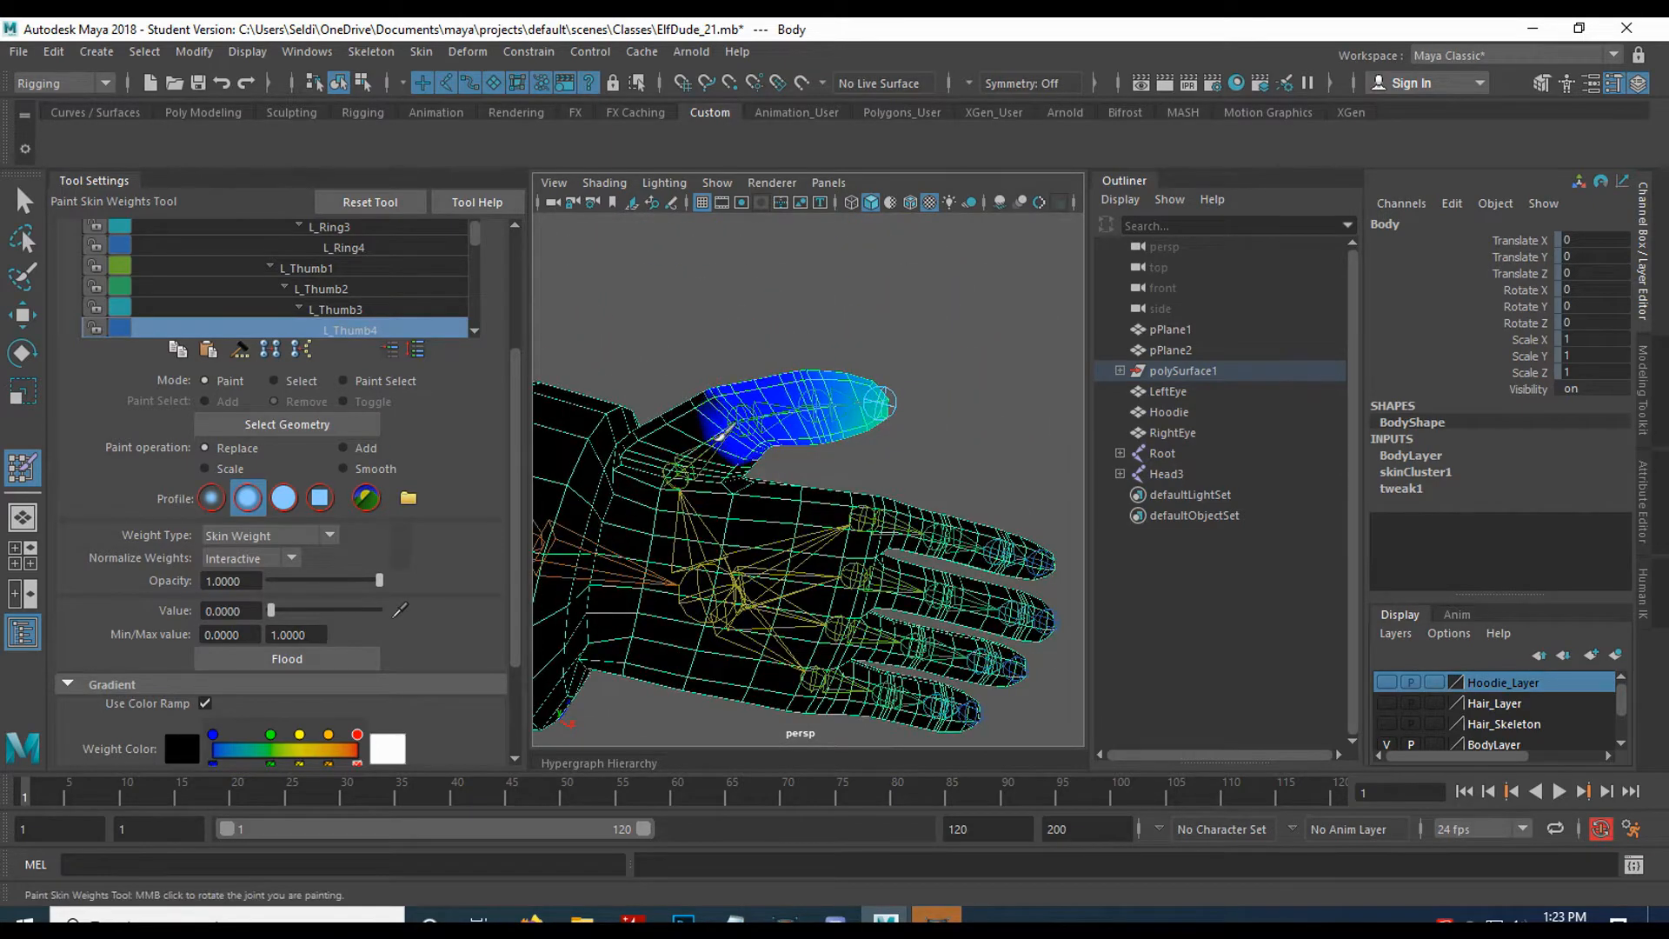
alt+drag(750, 465, 621, 516)
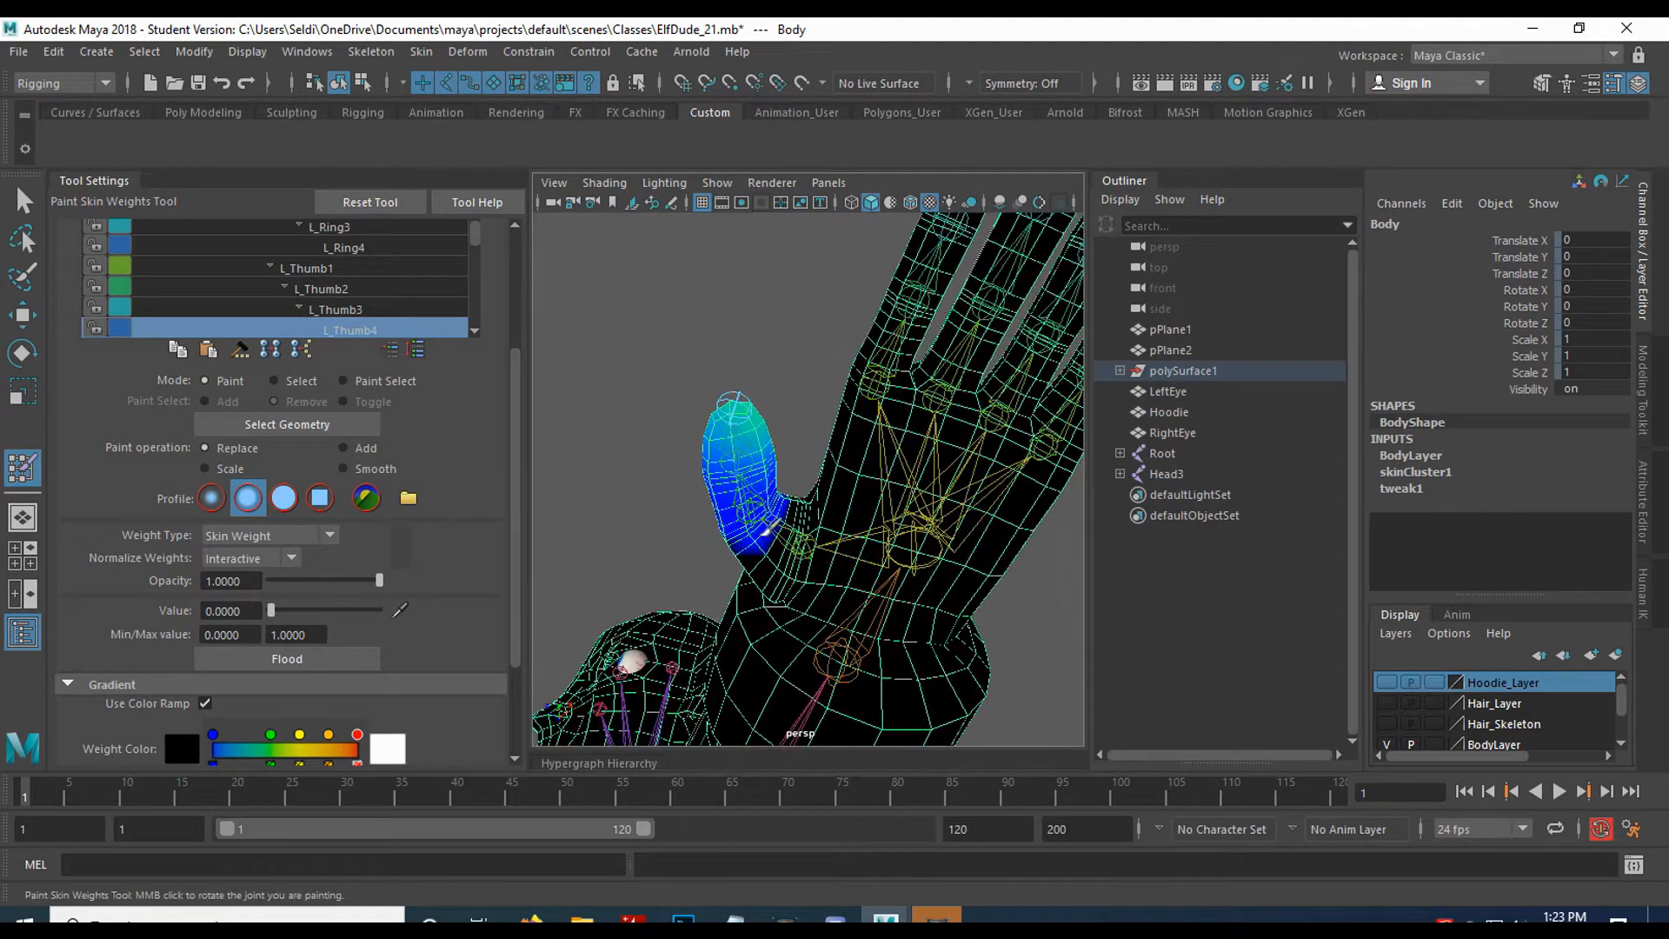
alt+drag(815, 507, 767, 613)
alt+drag(796, 473, 814, 503)
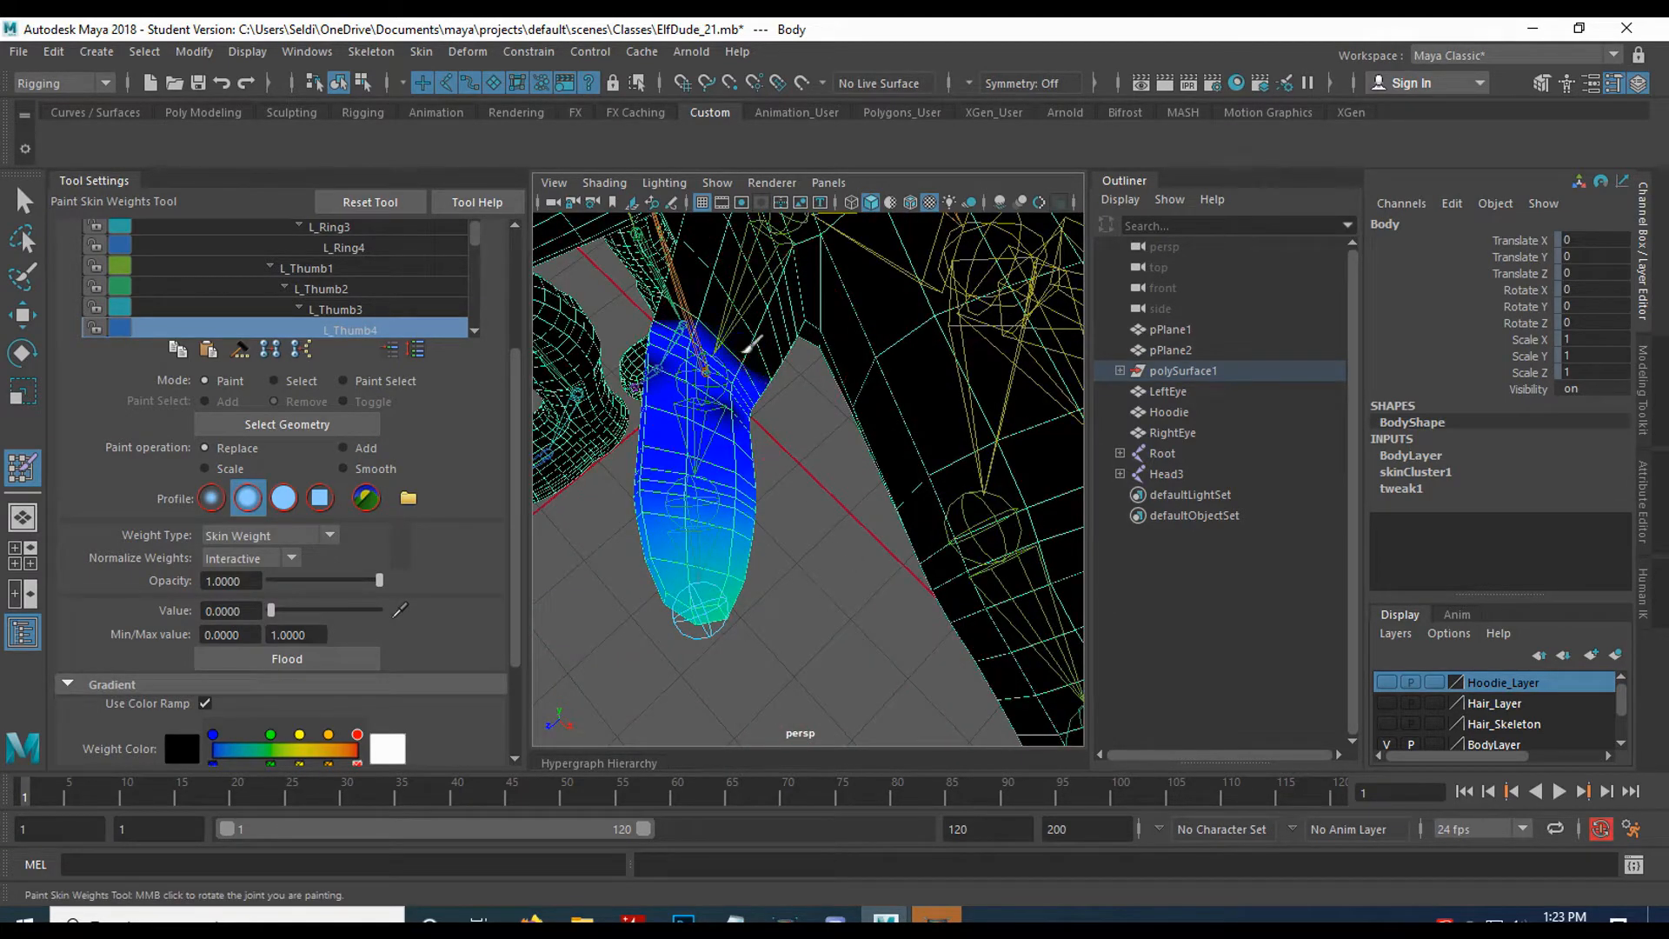
mouse_move(785, 390)
alt+mouse_down()
mouse_move(734, 342)
mouse_move(670, 384)
alt+mouse_up()
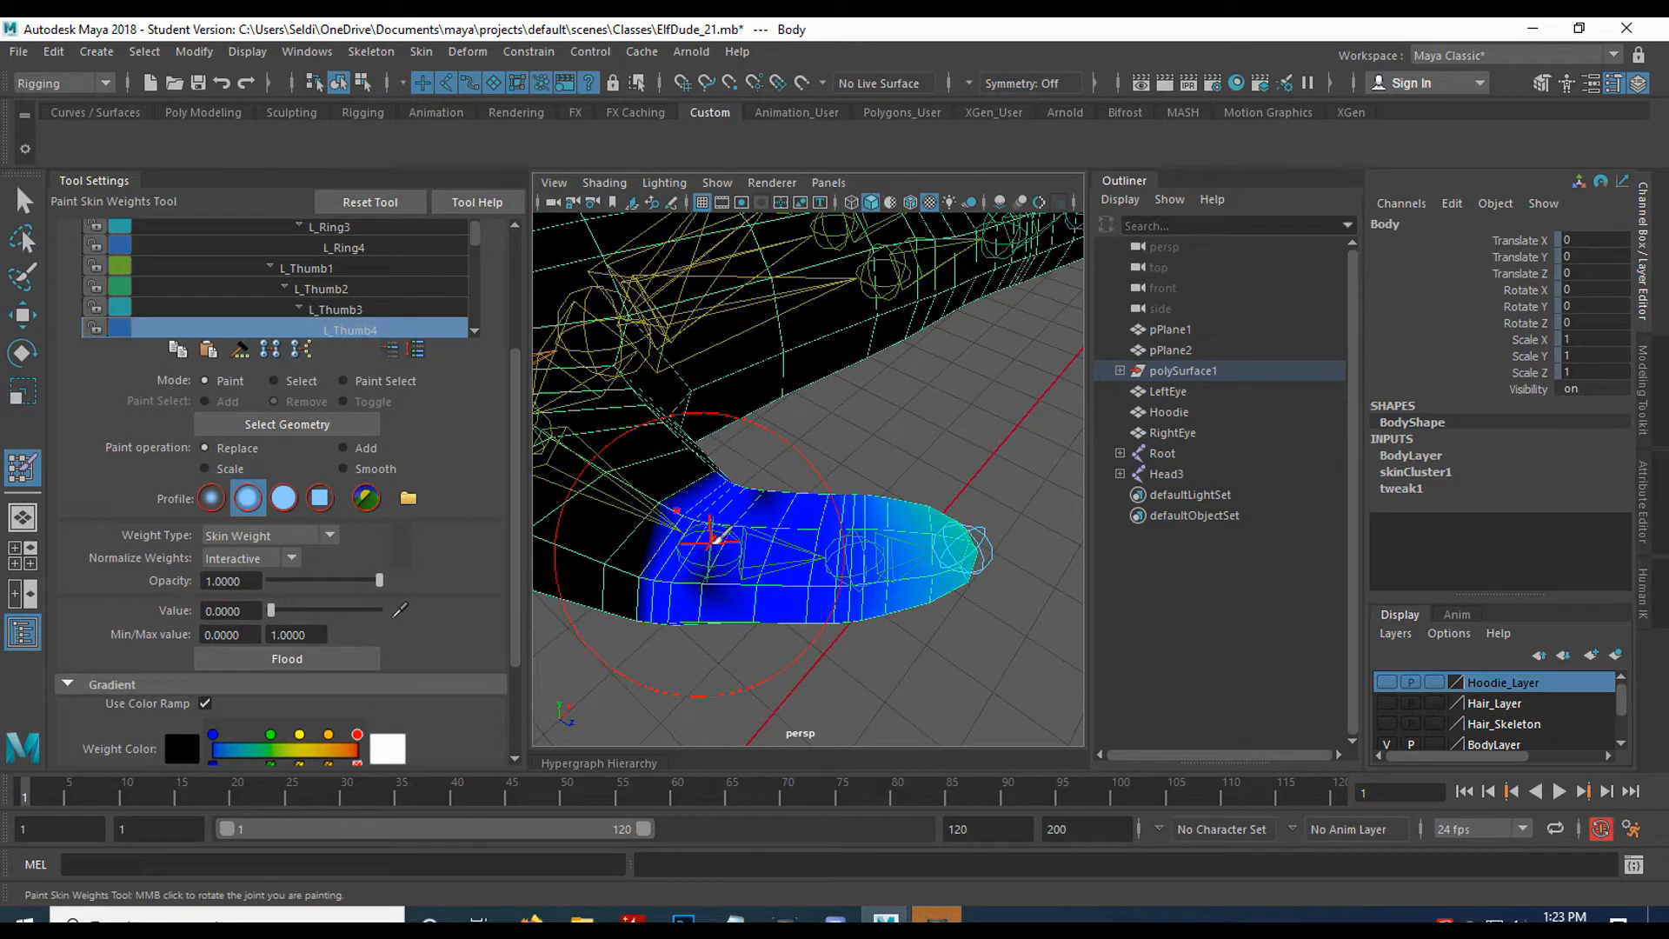
Leave weight painting and rotate the L_Thumb1 joint to test how the thumb base deforms.
key(q)
scroll(740, 539, down, 5)
click(664, 468)
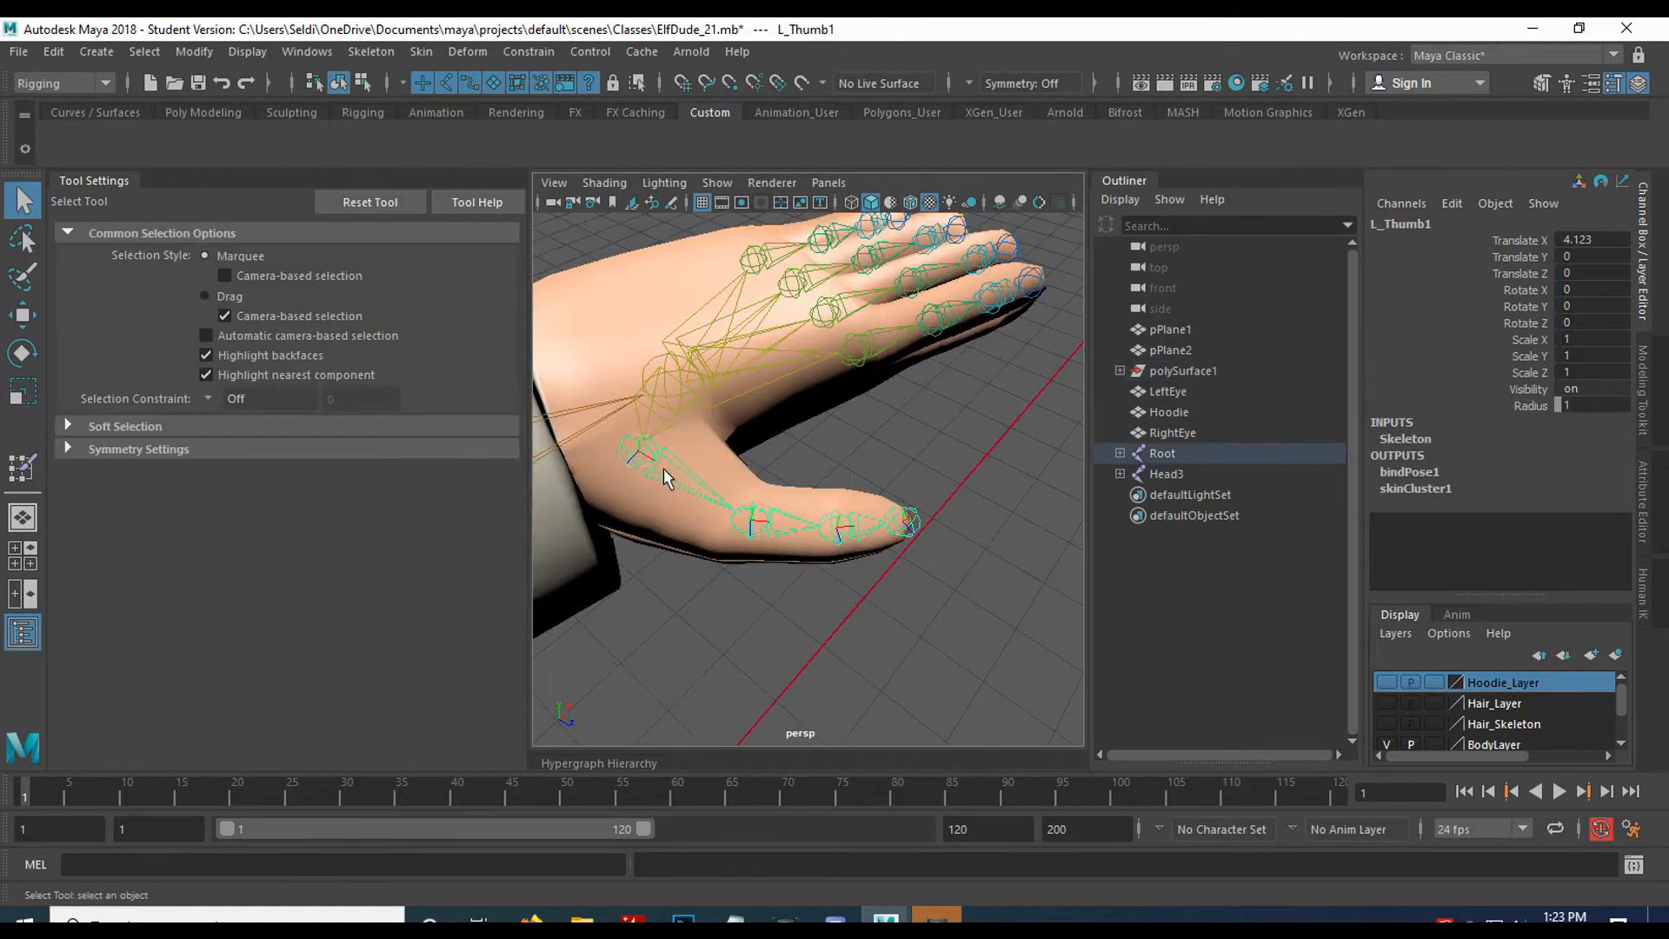
key(e)
drag(687, 416, 716, 478)
alt+drag(830, 460, 765, 532)
Rotate the L_Thumb2 and L_Thumb3 joints about Y to test how the thumb bends.
click(741, 550)
click(715, 538)
click(835, 530)
click(767, 520)
drag(649, 477, 660, 496)
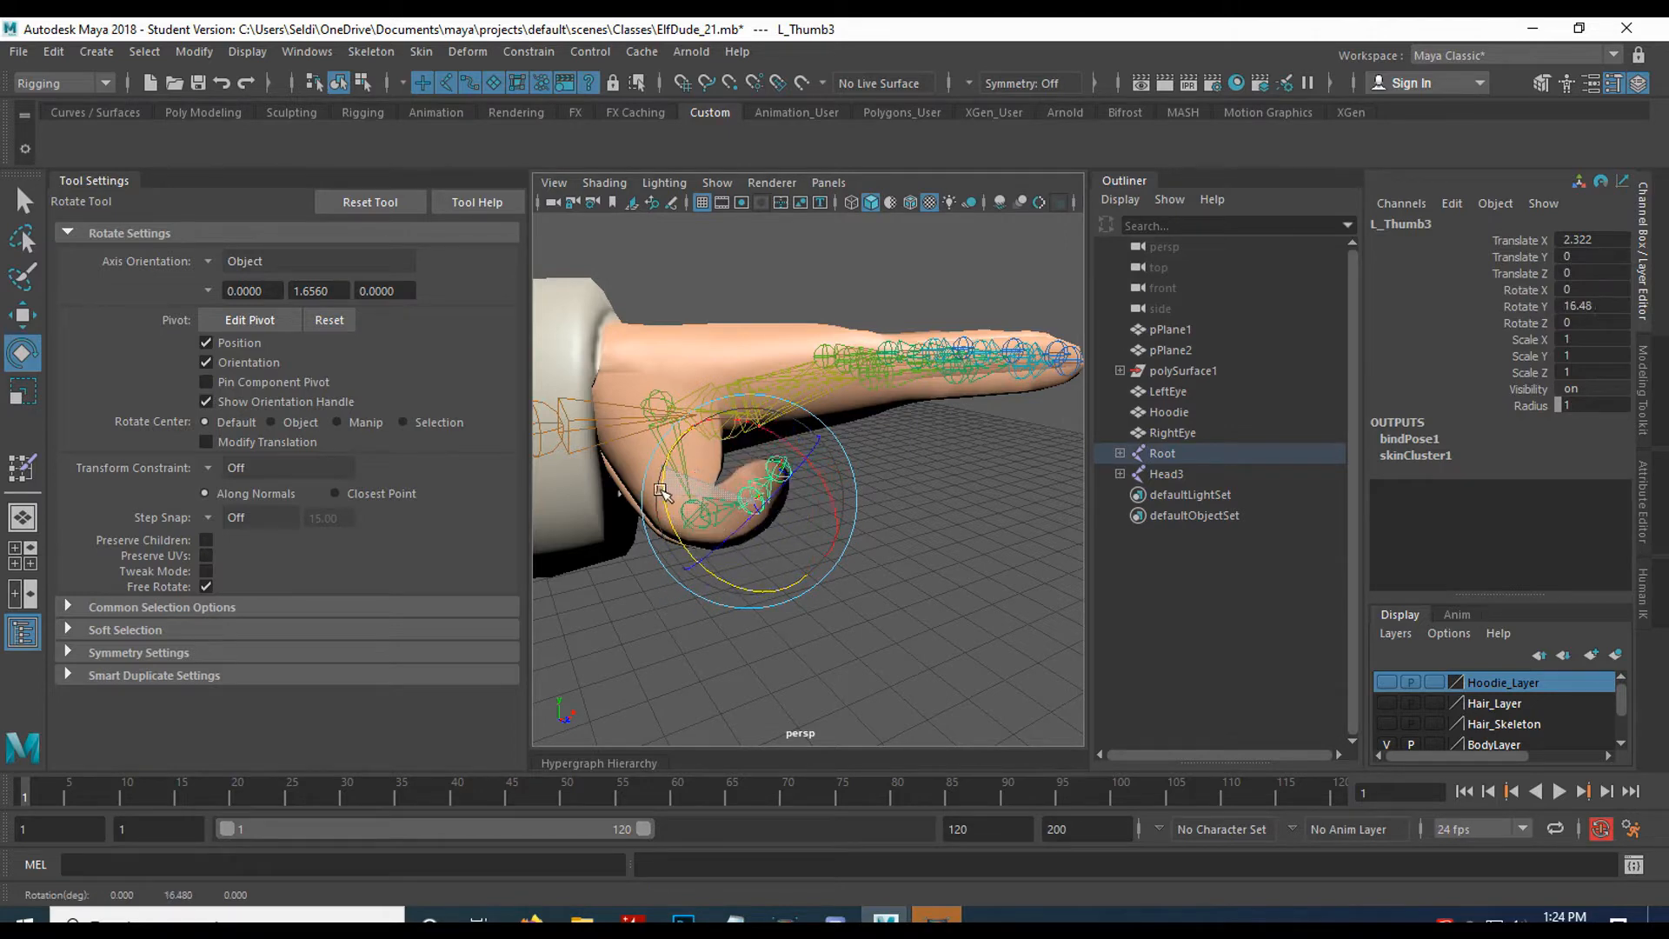
alt+drag(658, 459, 783, 479)
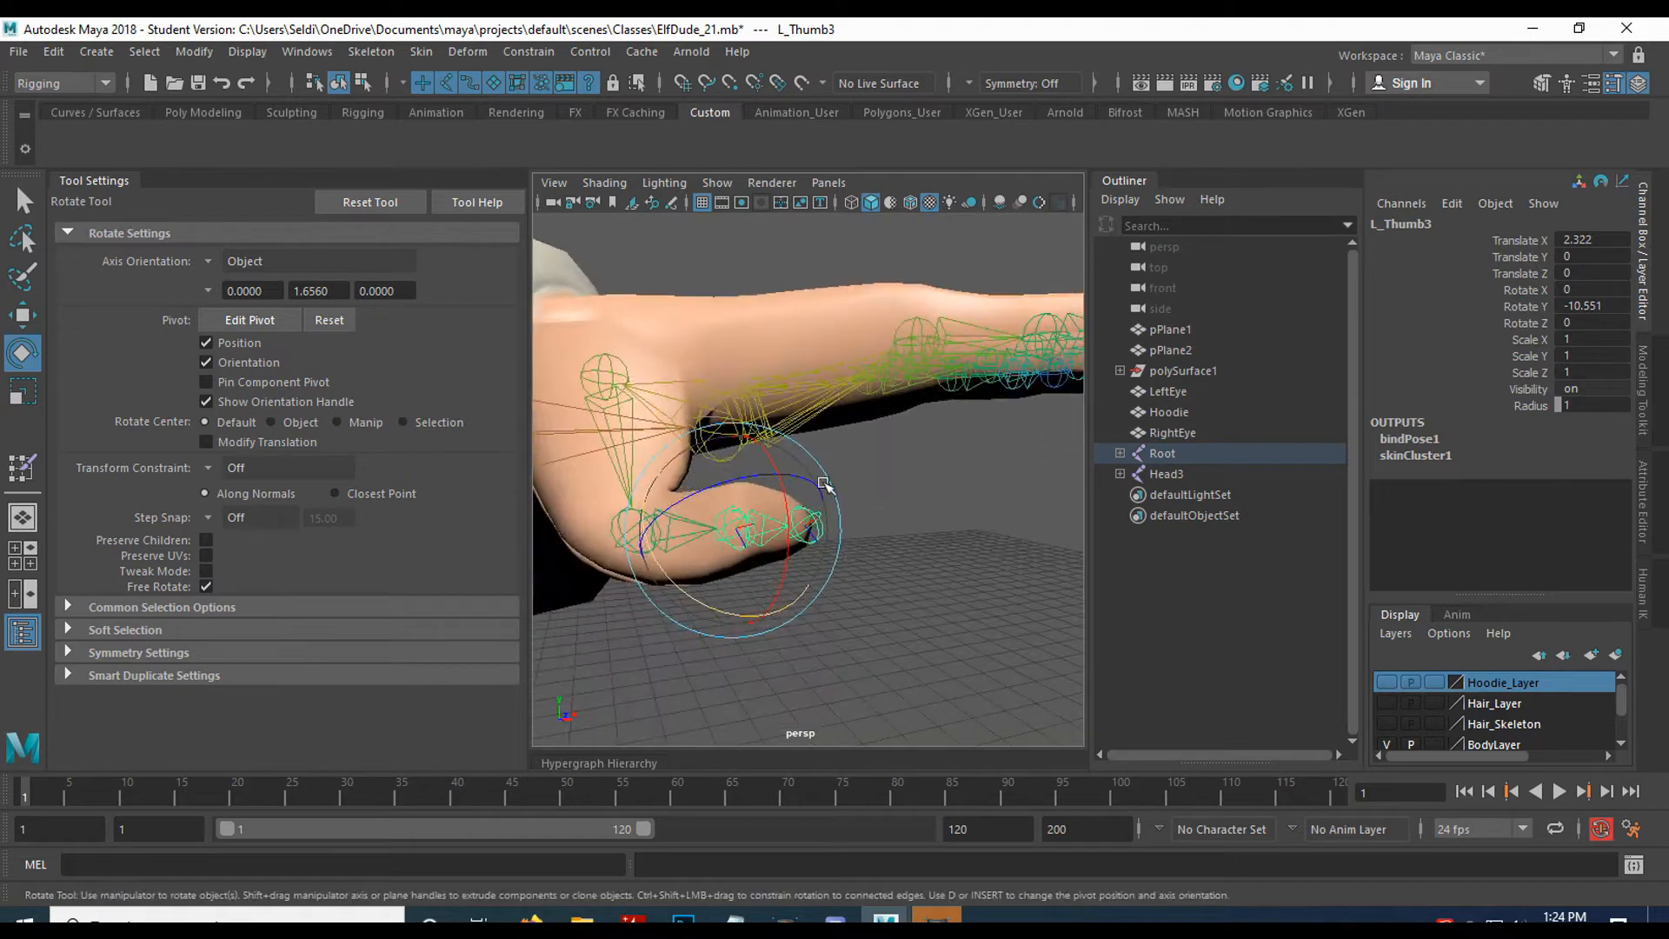
Undo the test rotations of the thumb joints to restore the thumb's original pose.
key(ctrl+z)
key(ctrl+z)
key(ctrl+z)
key(ctrl+z)
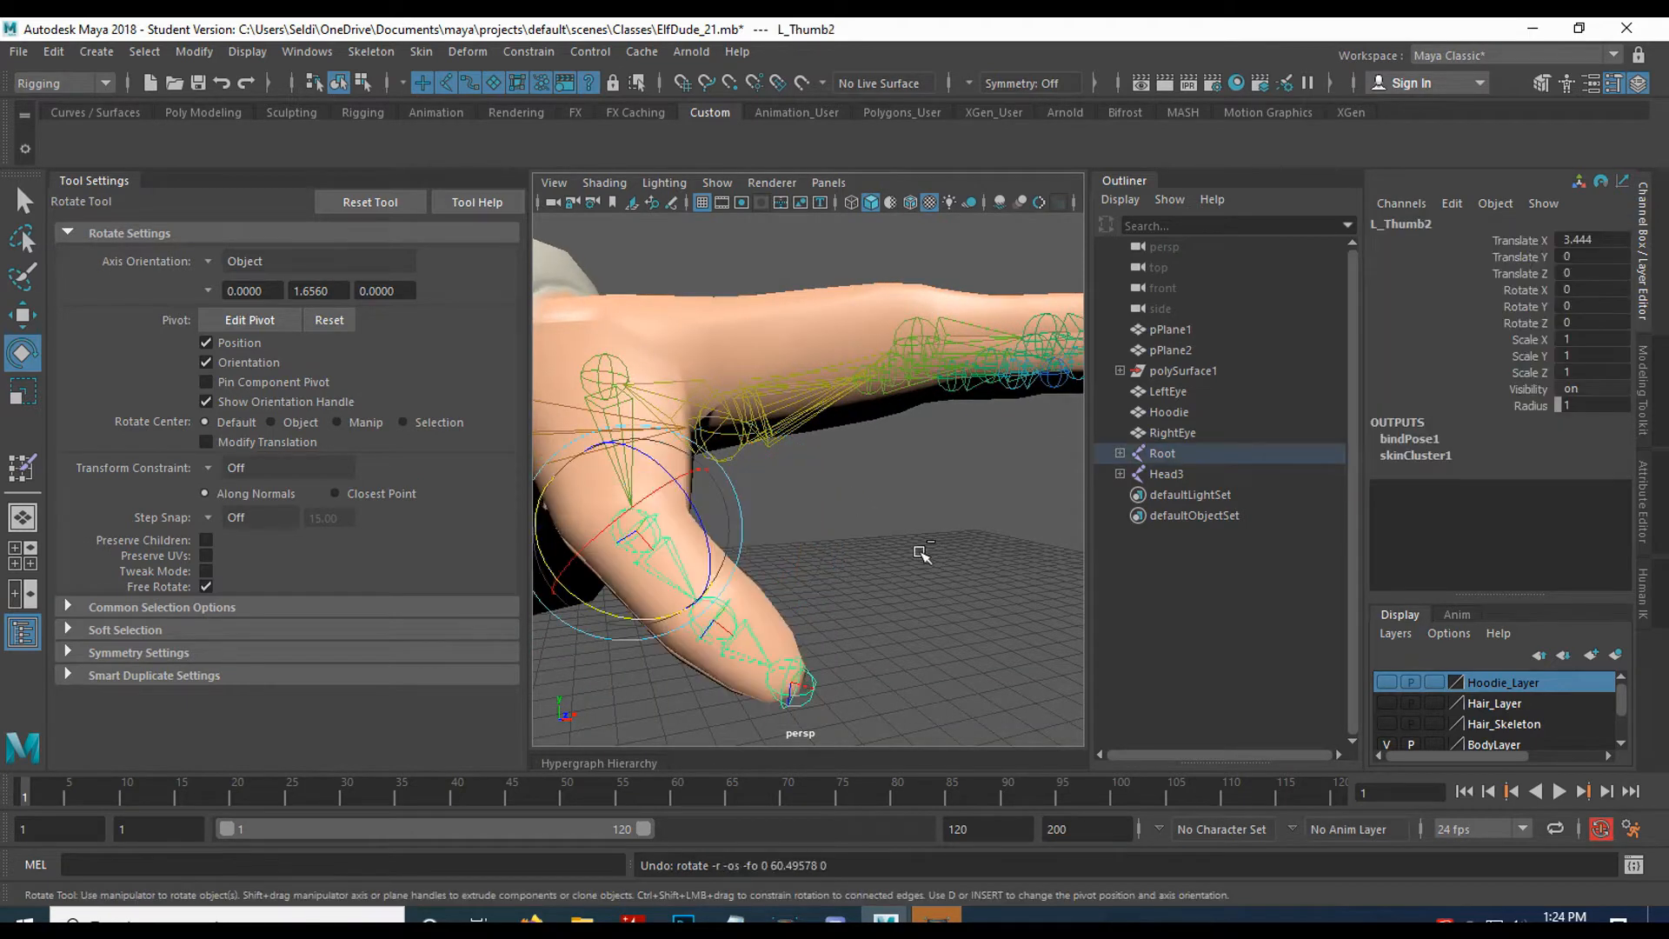
key(ctrl+z)
key(ctrl+z)
key(ctrl+z)
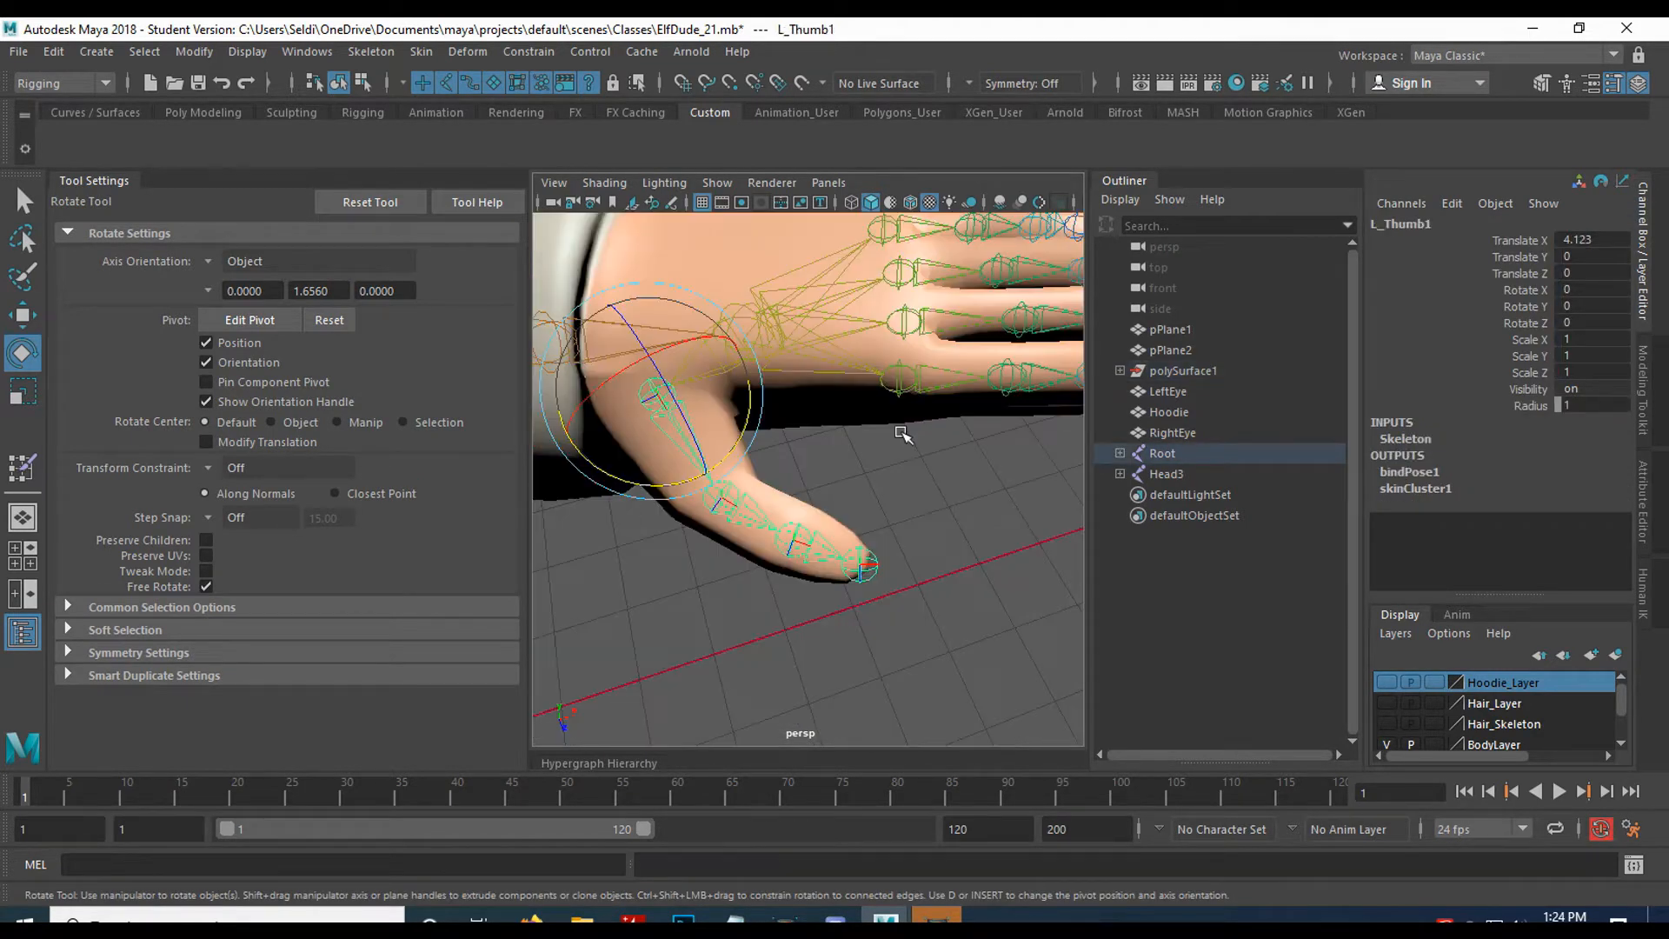
Rotate the L_Index1 joint about -91 degrees around Z to bend the index finger down from its base.
click(744, 520)
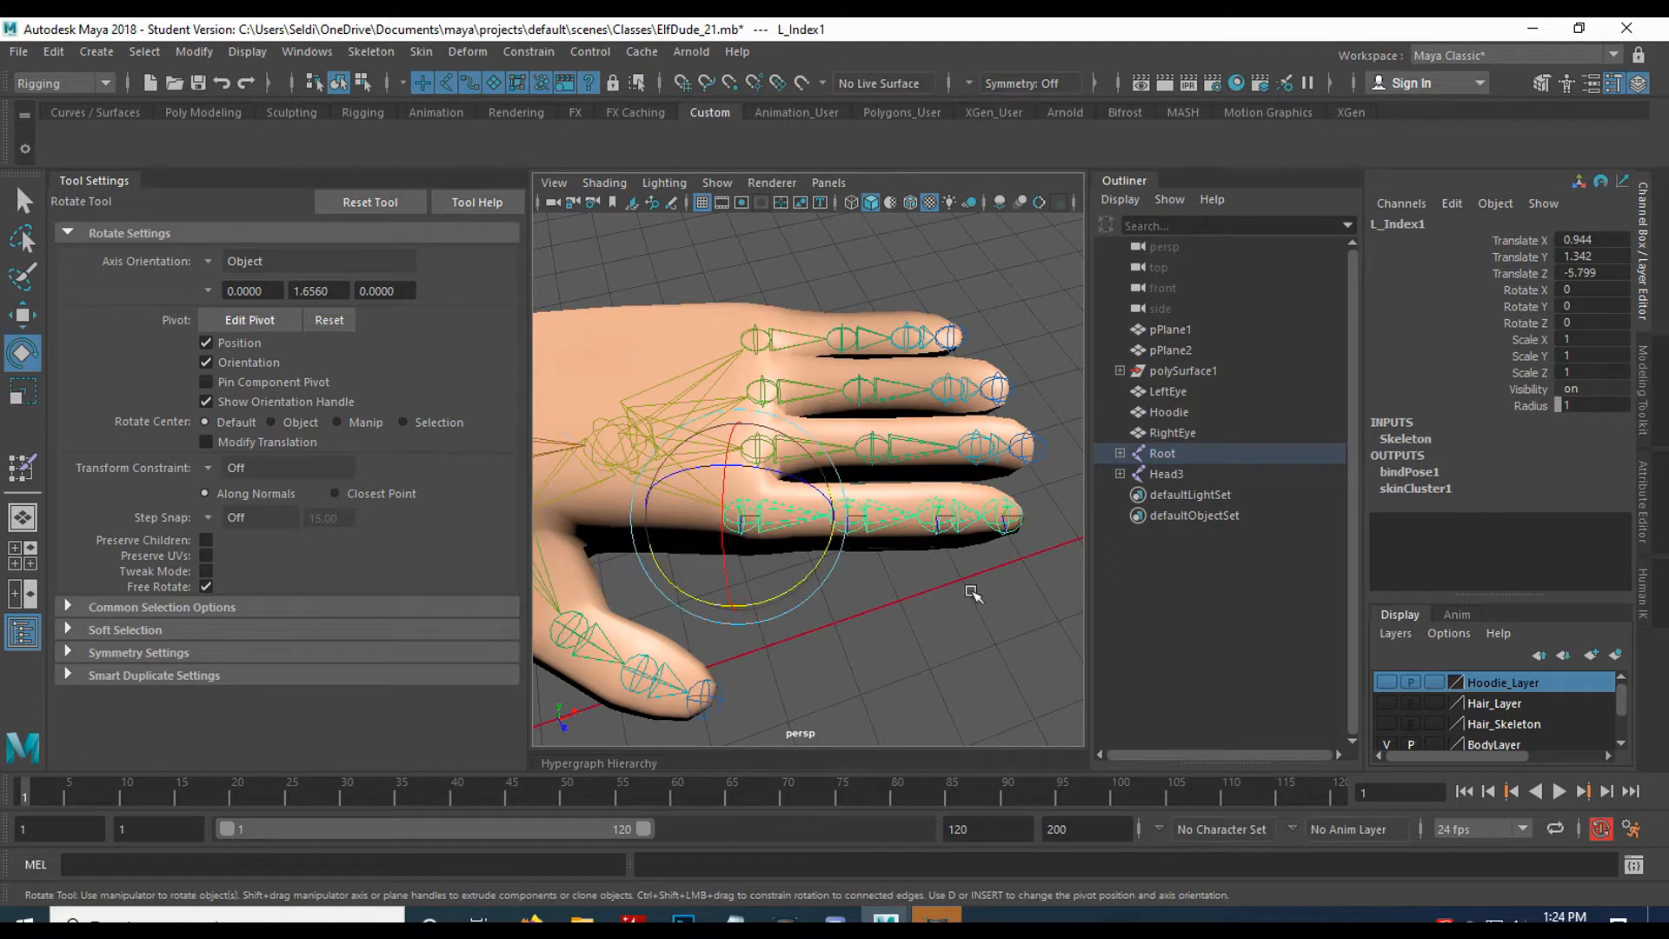
drag(723, 467, 861, 526)
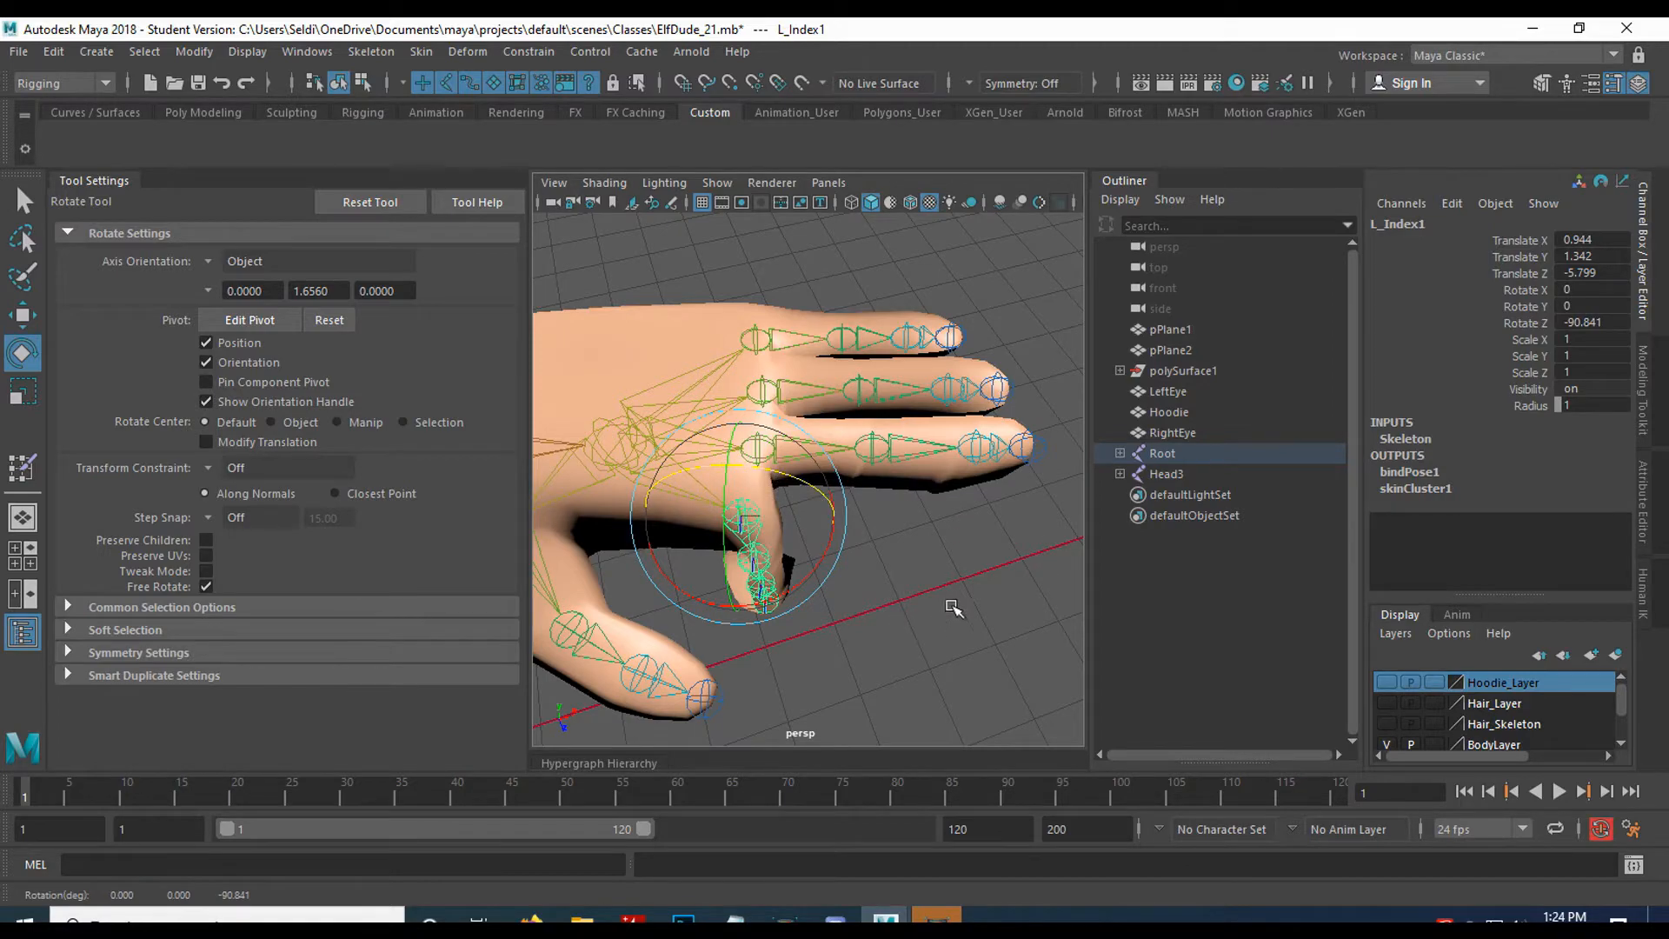
alt+drag(939, 574, 848, 498)
Reopen the Paint Skin Weights tool on the body mesh and display the L_Index1 influence.
click(722, 565)
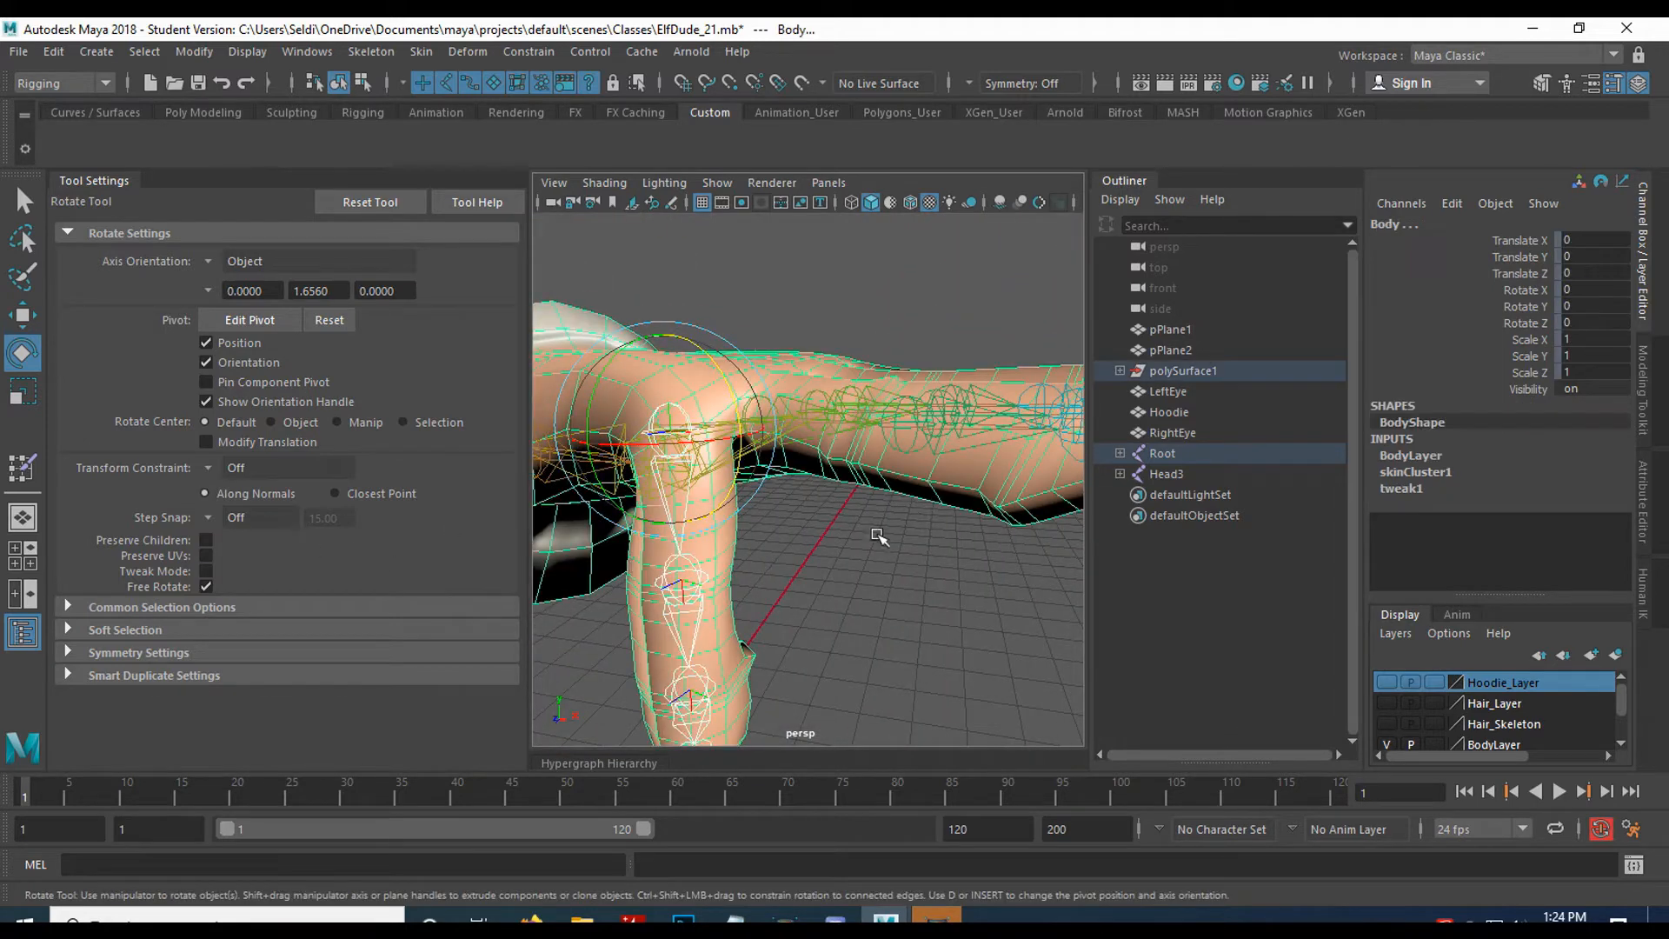
click(17, 470)
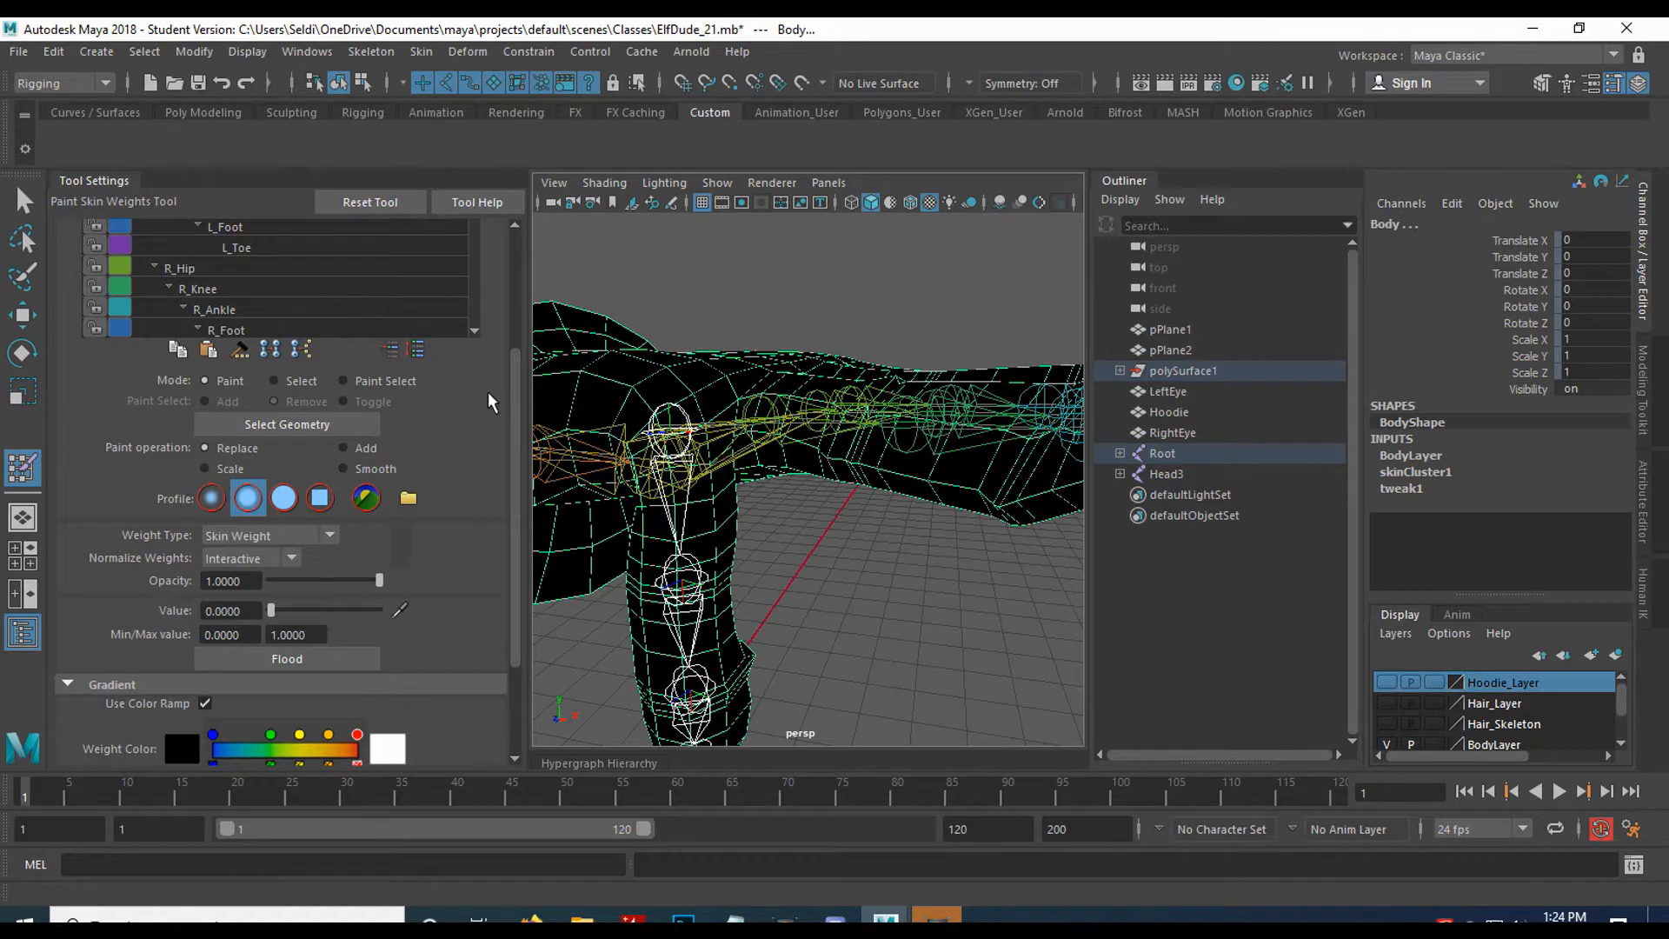
scroll(488, 392, up, 3)
scroll(291, 431, down, 5)
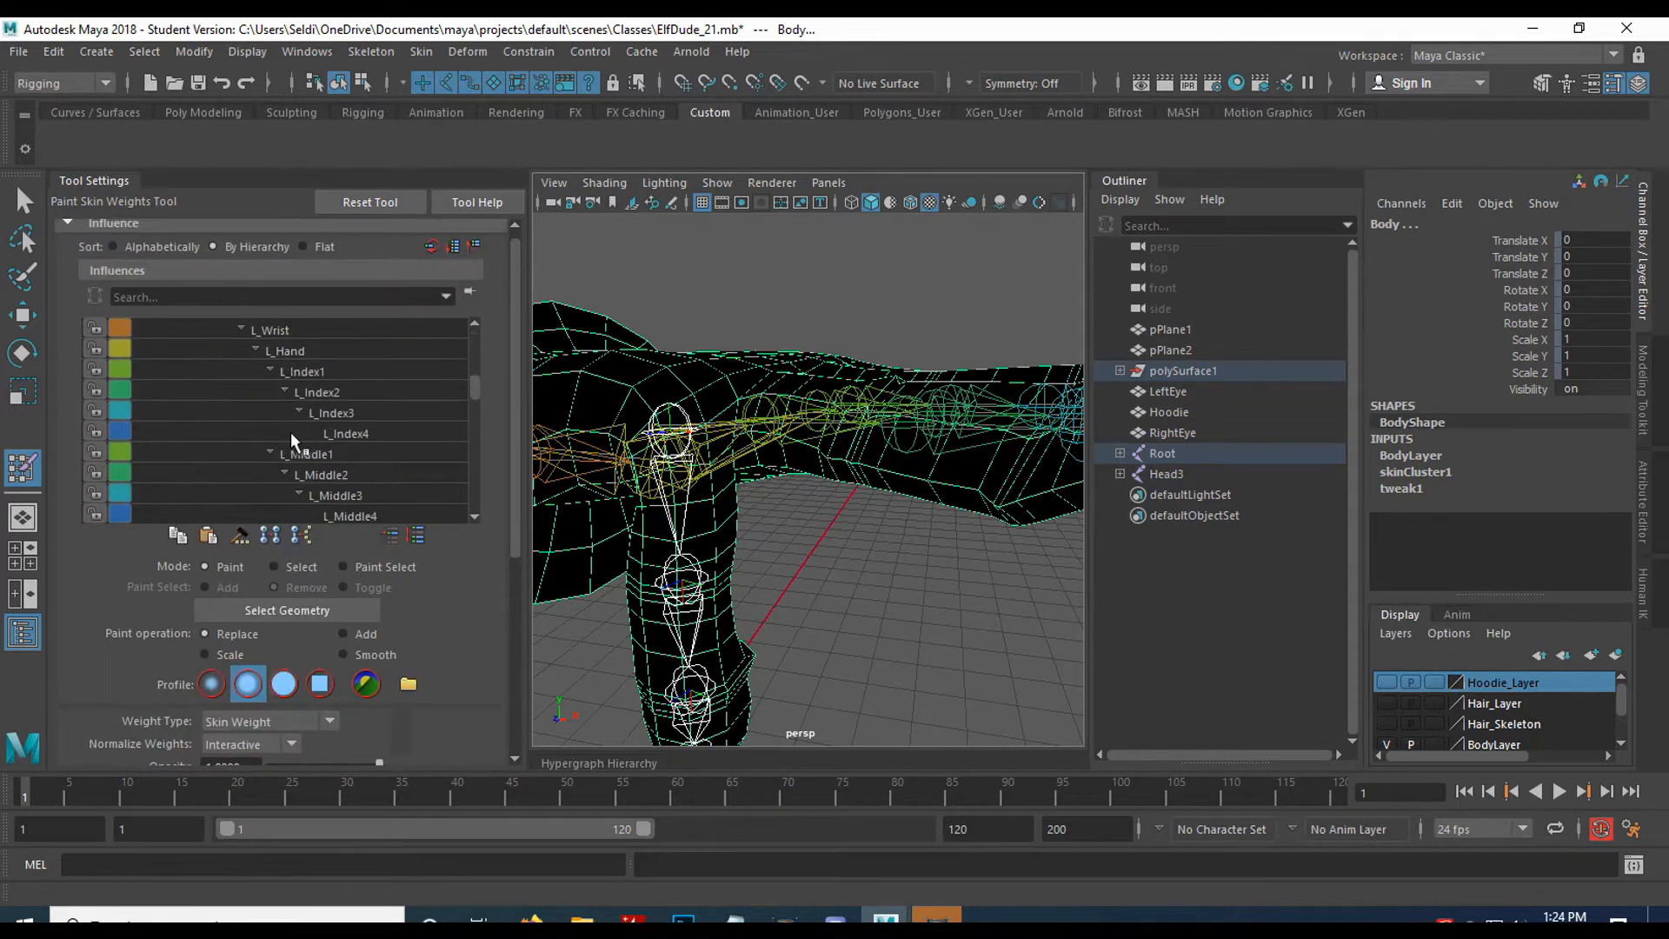
click(300, 372)
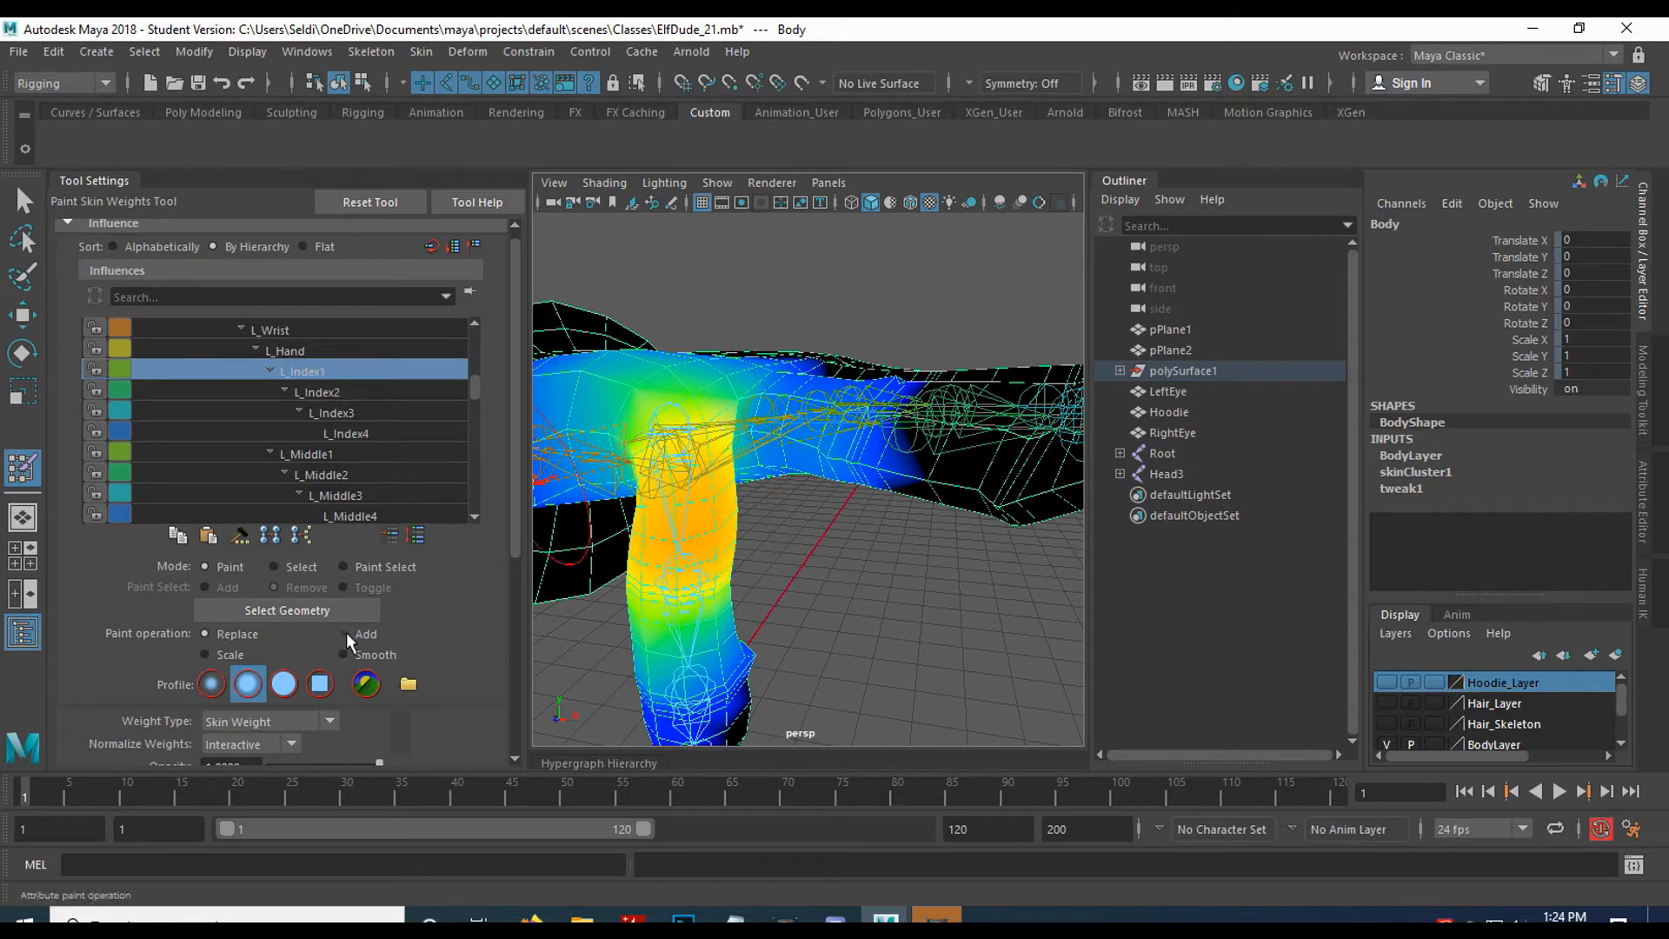
scroll(346, 633, down, 2)
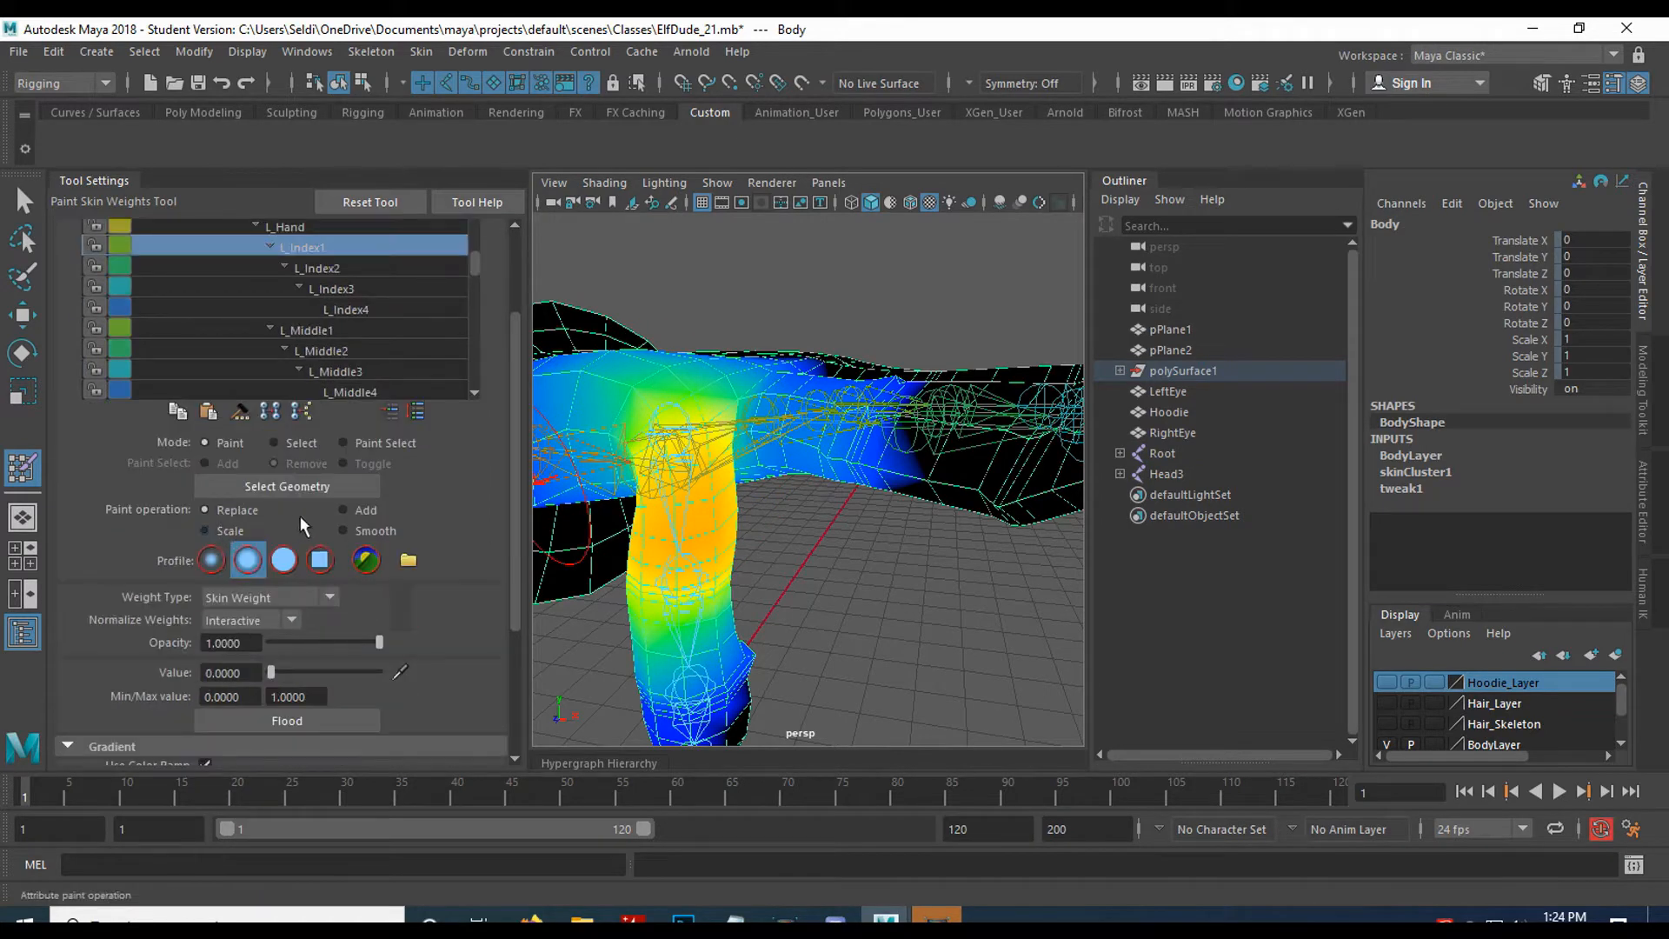
Examine the L_Index1 influence around the palm, thumb base and middle finger from several angles for stray weights.
mouse_move(710, 454)
alt+mouse_down()
mouse_move(734, 357)
mouse_move(732, 487)
mouse_move(745, 377)
mouse_move(642, 508)
alt+mouse_up()
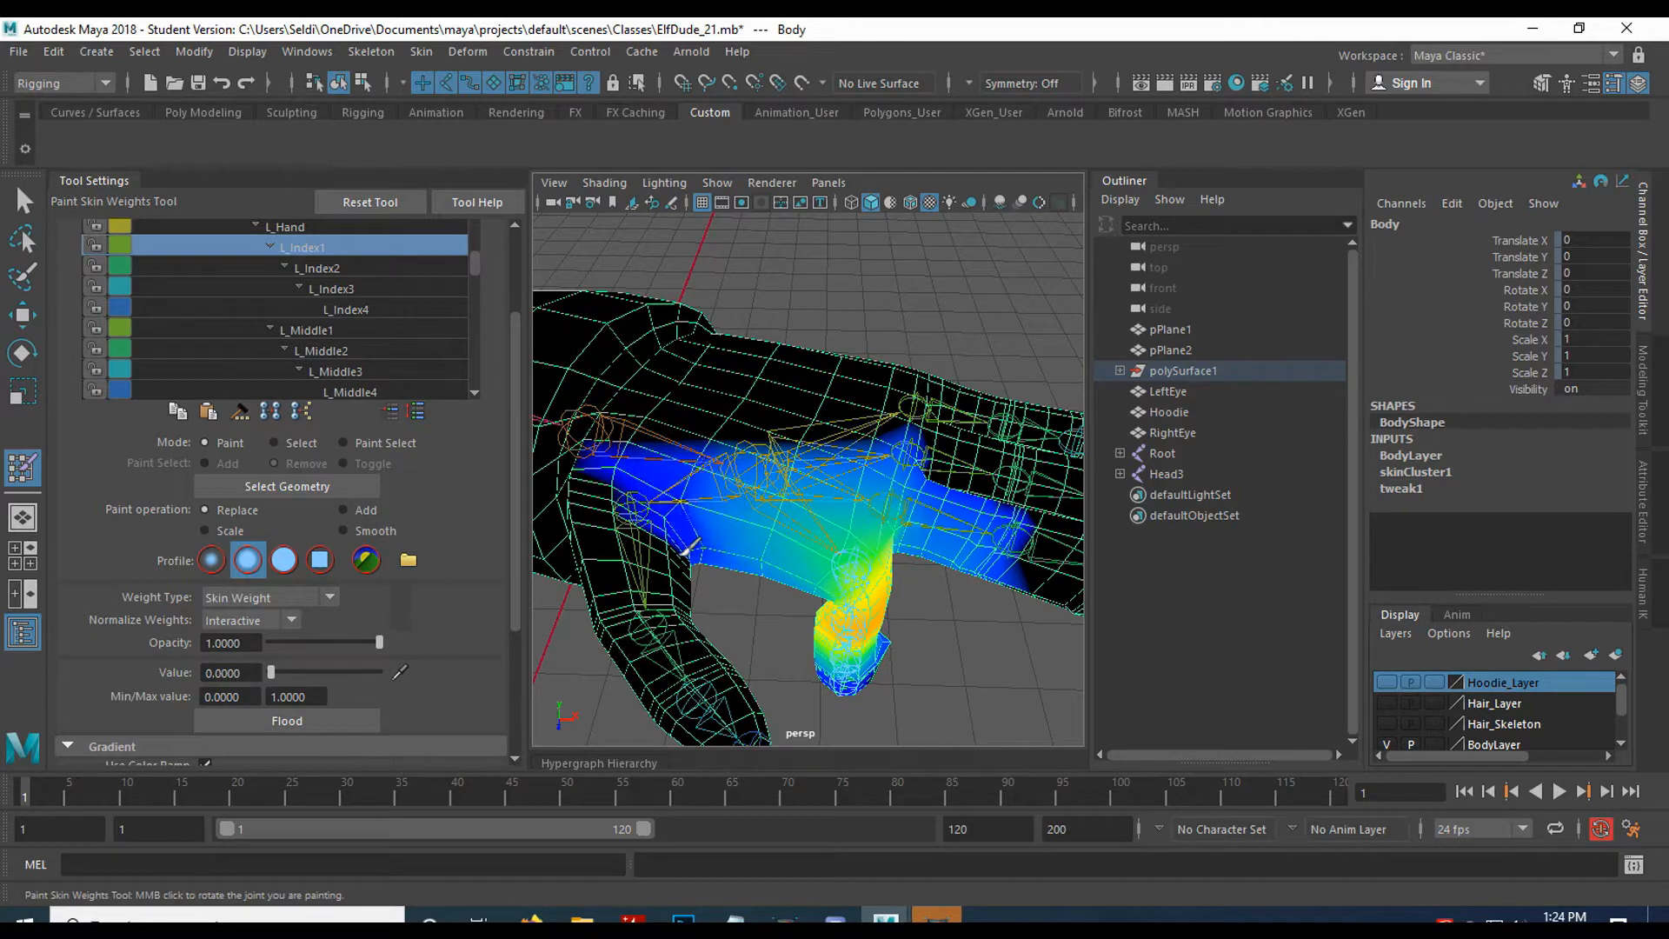
drag(698, 534, 707, 508)
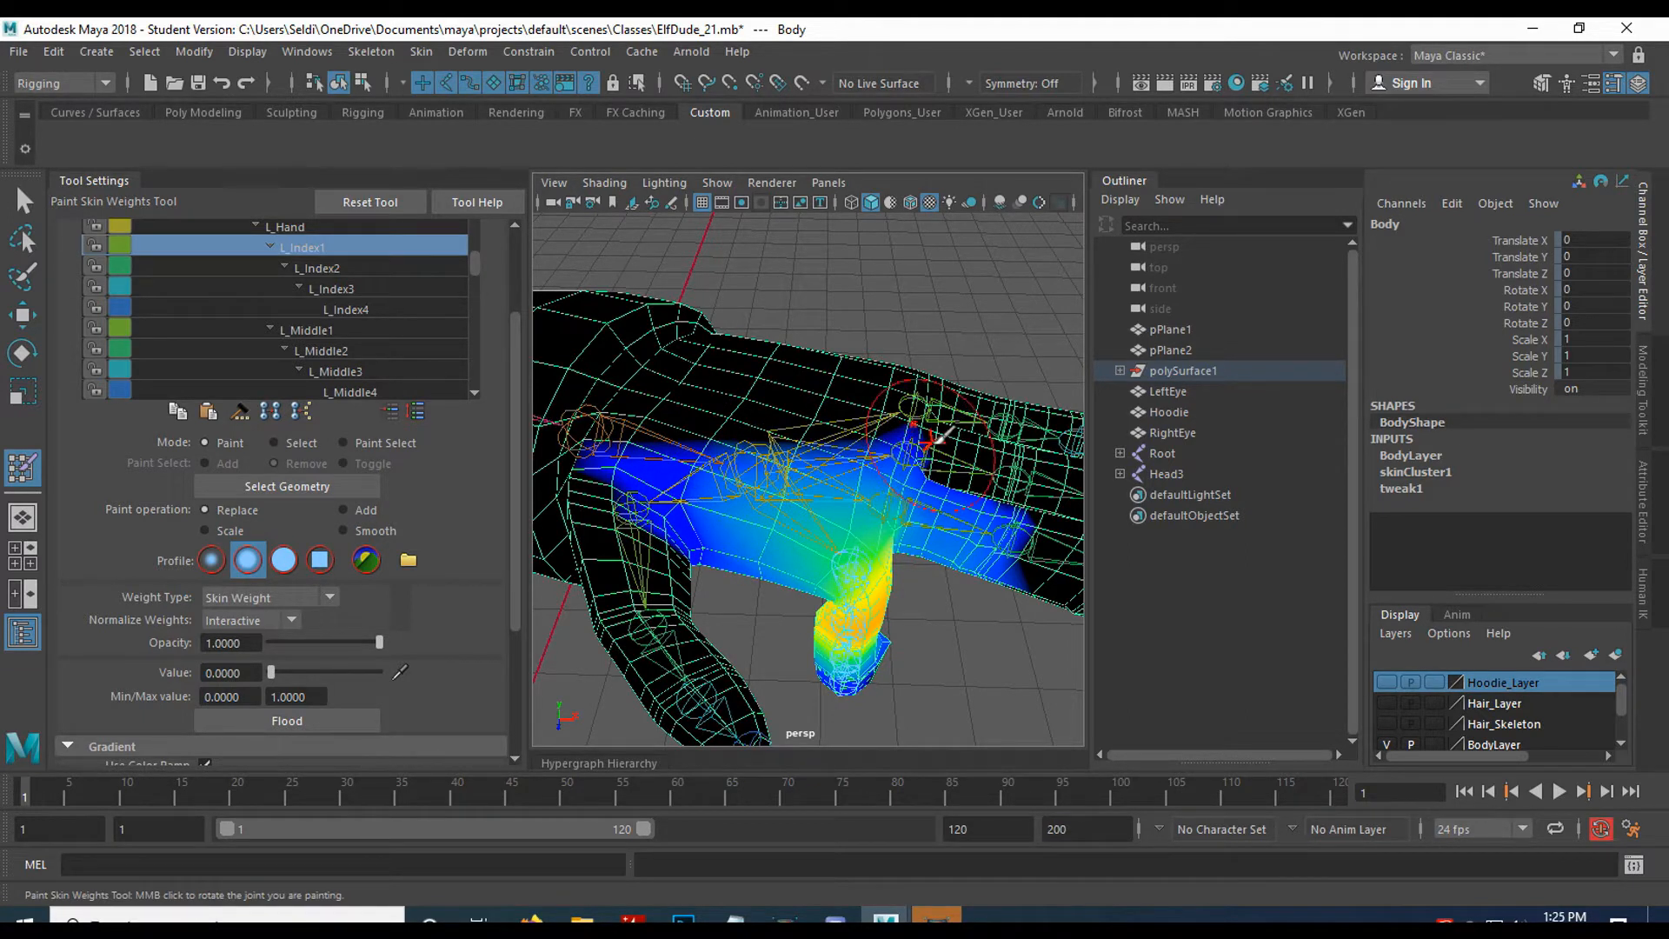
mouse_move(938, 441)
alt+mouse_down()
mouse_move(706, 443)
mouse_move(734, 398)
alt+mouse_up()
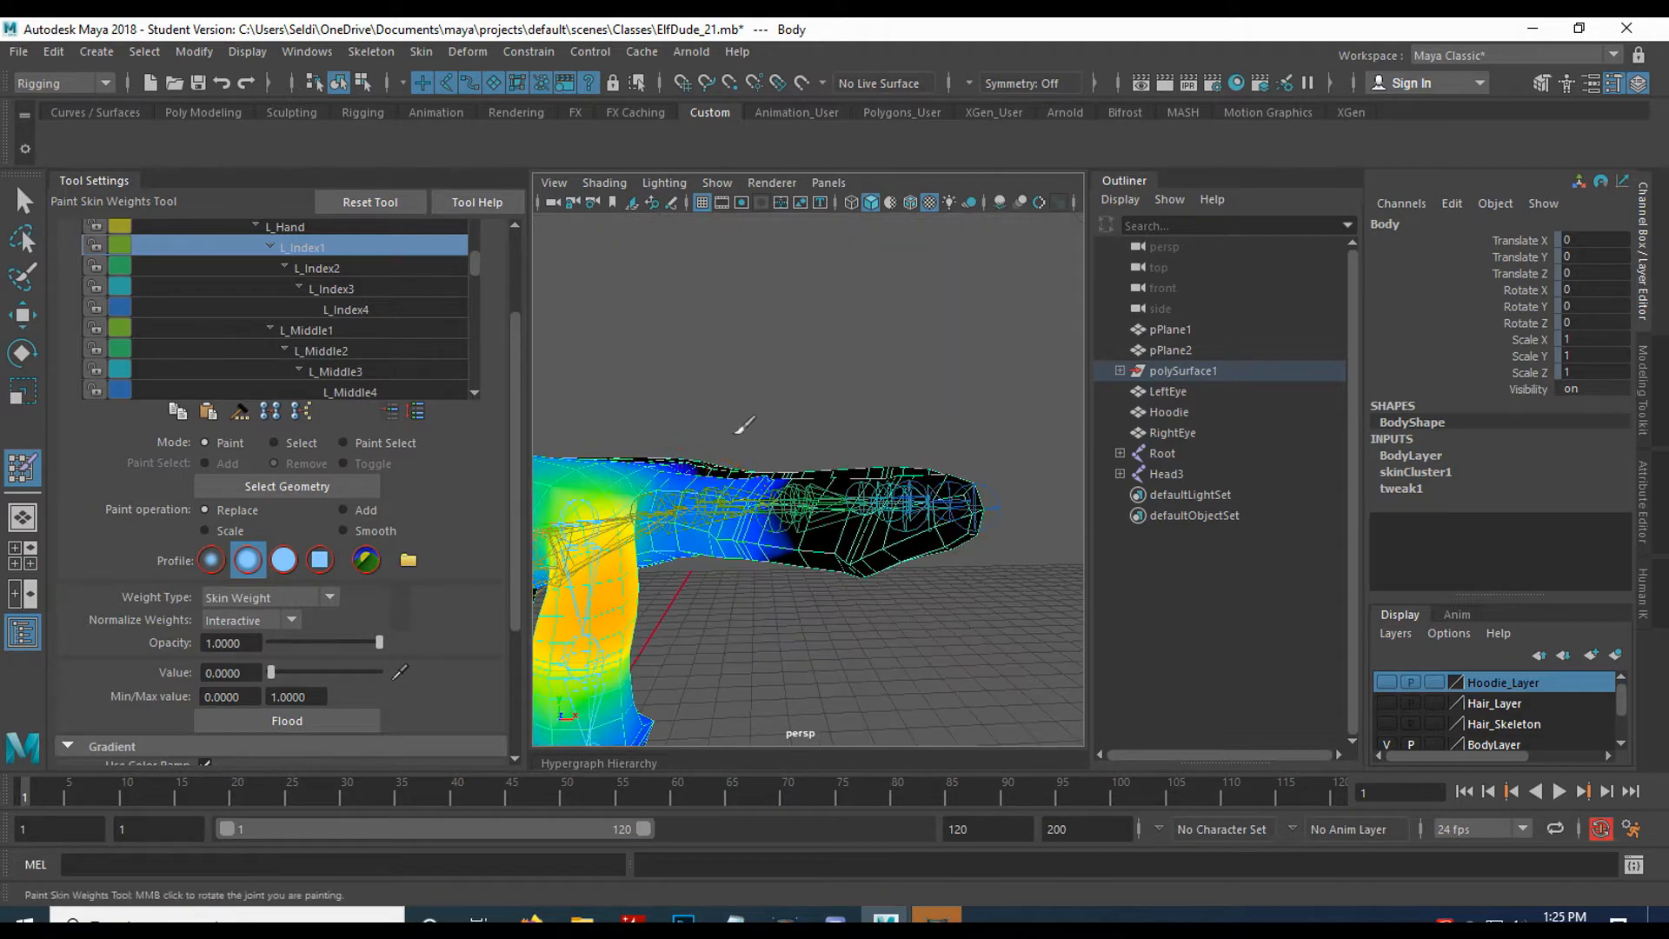
alt+drag(762, 481, 695, 452)
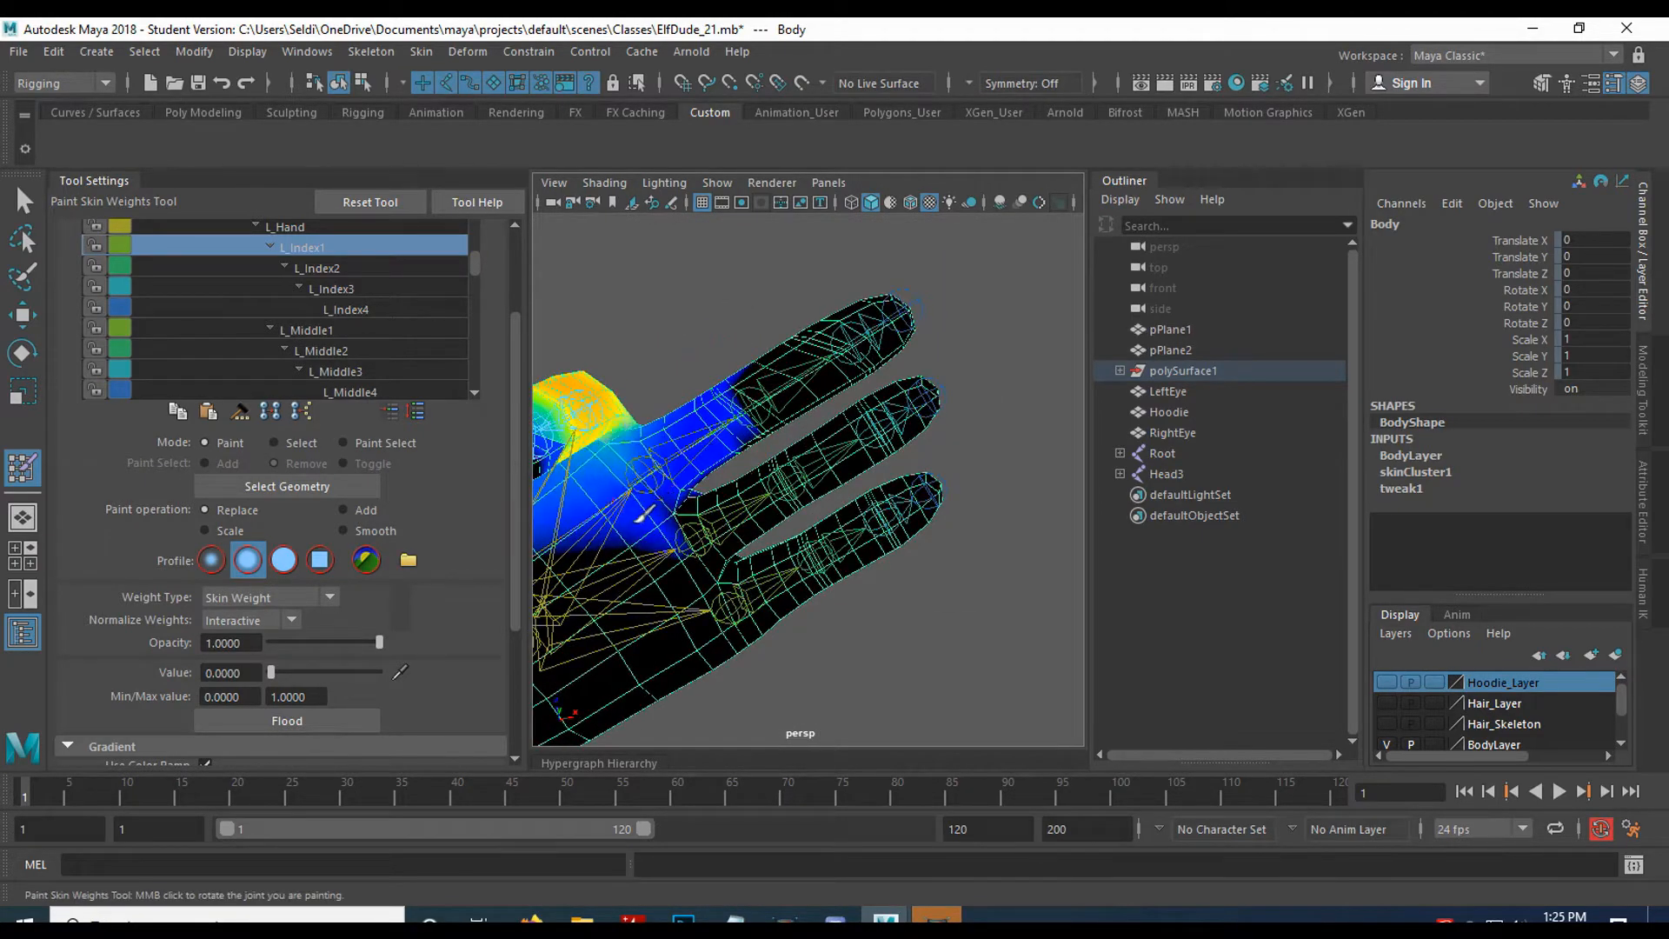
mouse_move(660, 517)
alt+mouse_down()
mouse_move(748, 478)
mouse_move(592, 393)
mouse_move(793, 501)
alt+mouse_up()
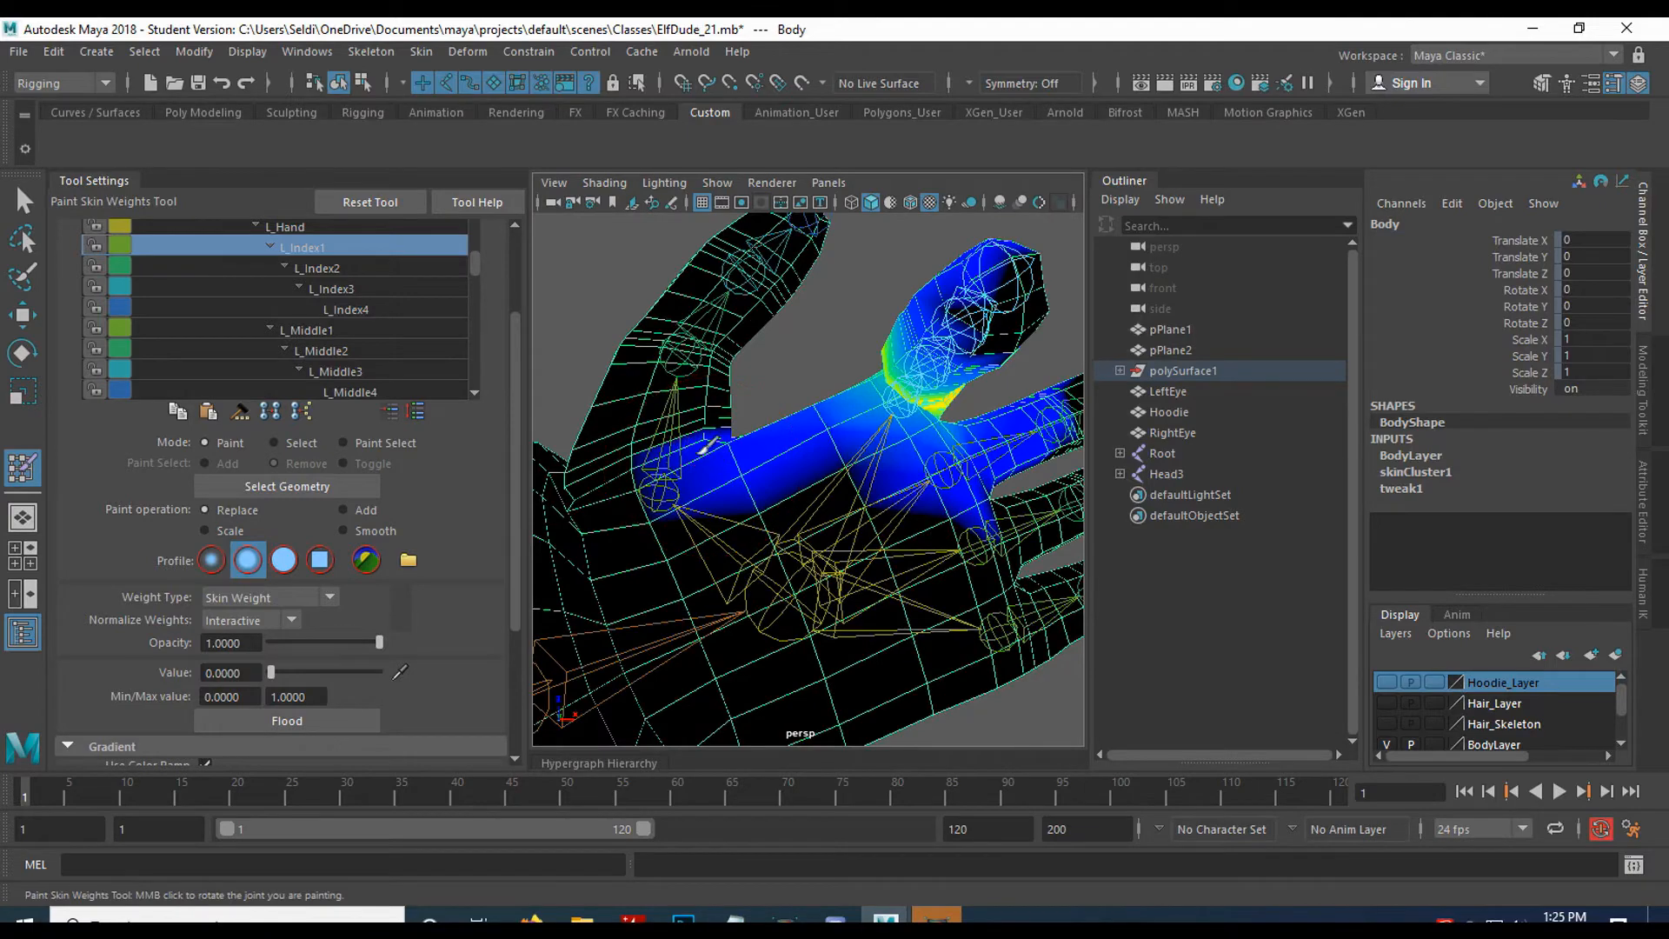
alt+drag(715, 419, 728, 538)
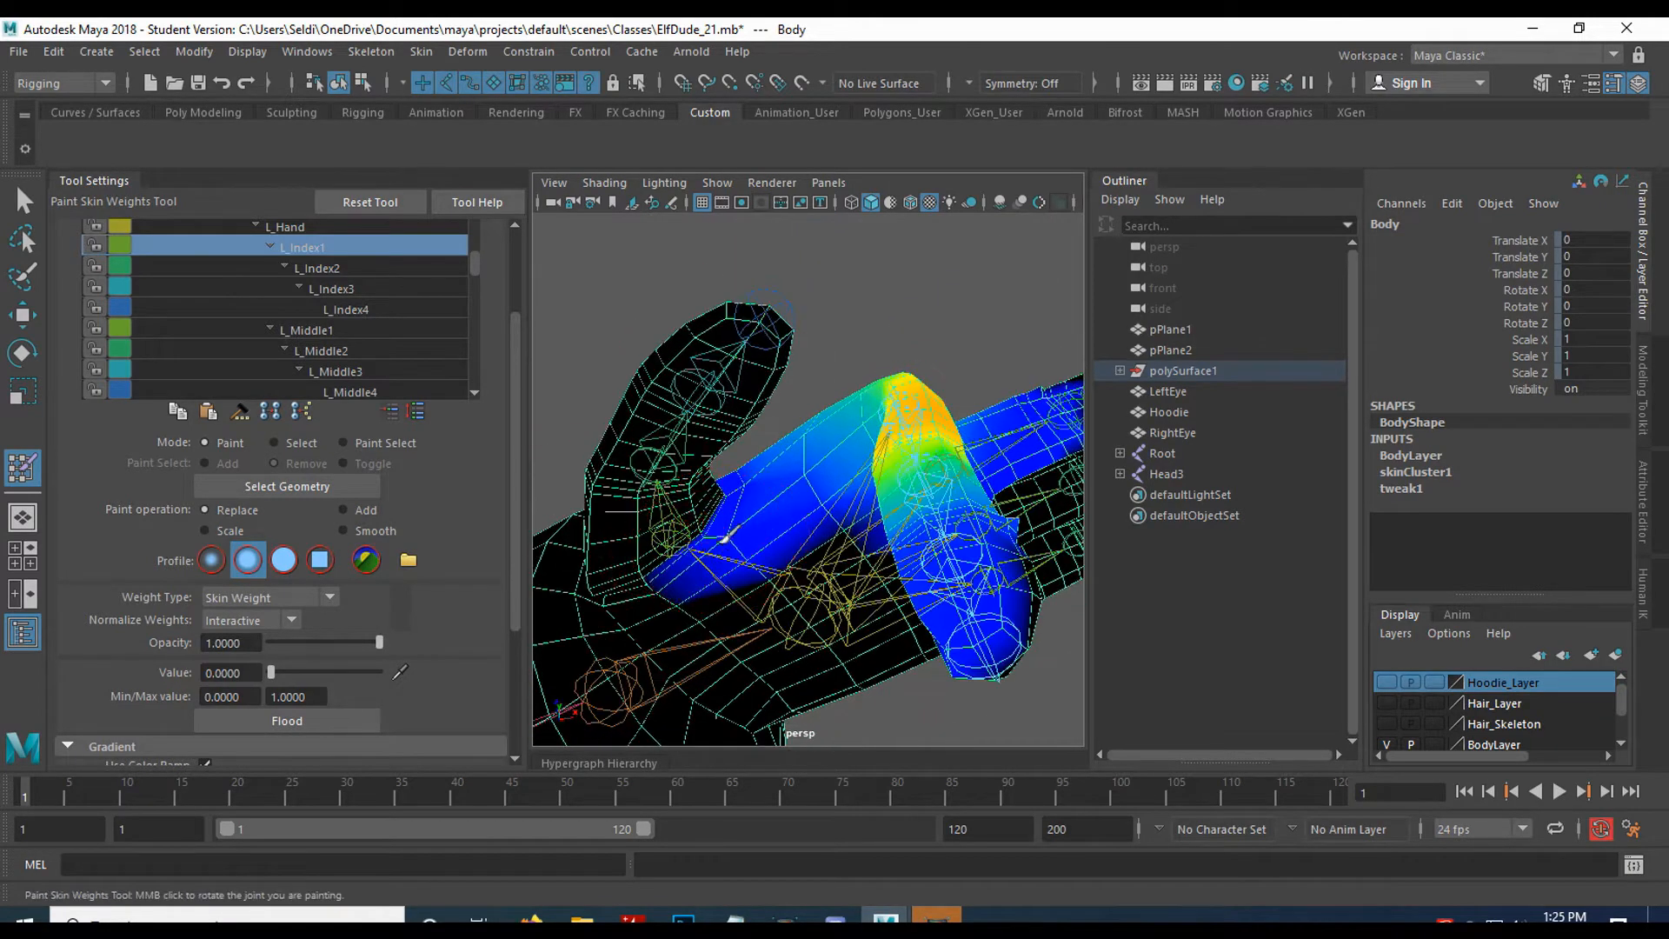
alt+drag(746, 449, 749, 504)
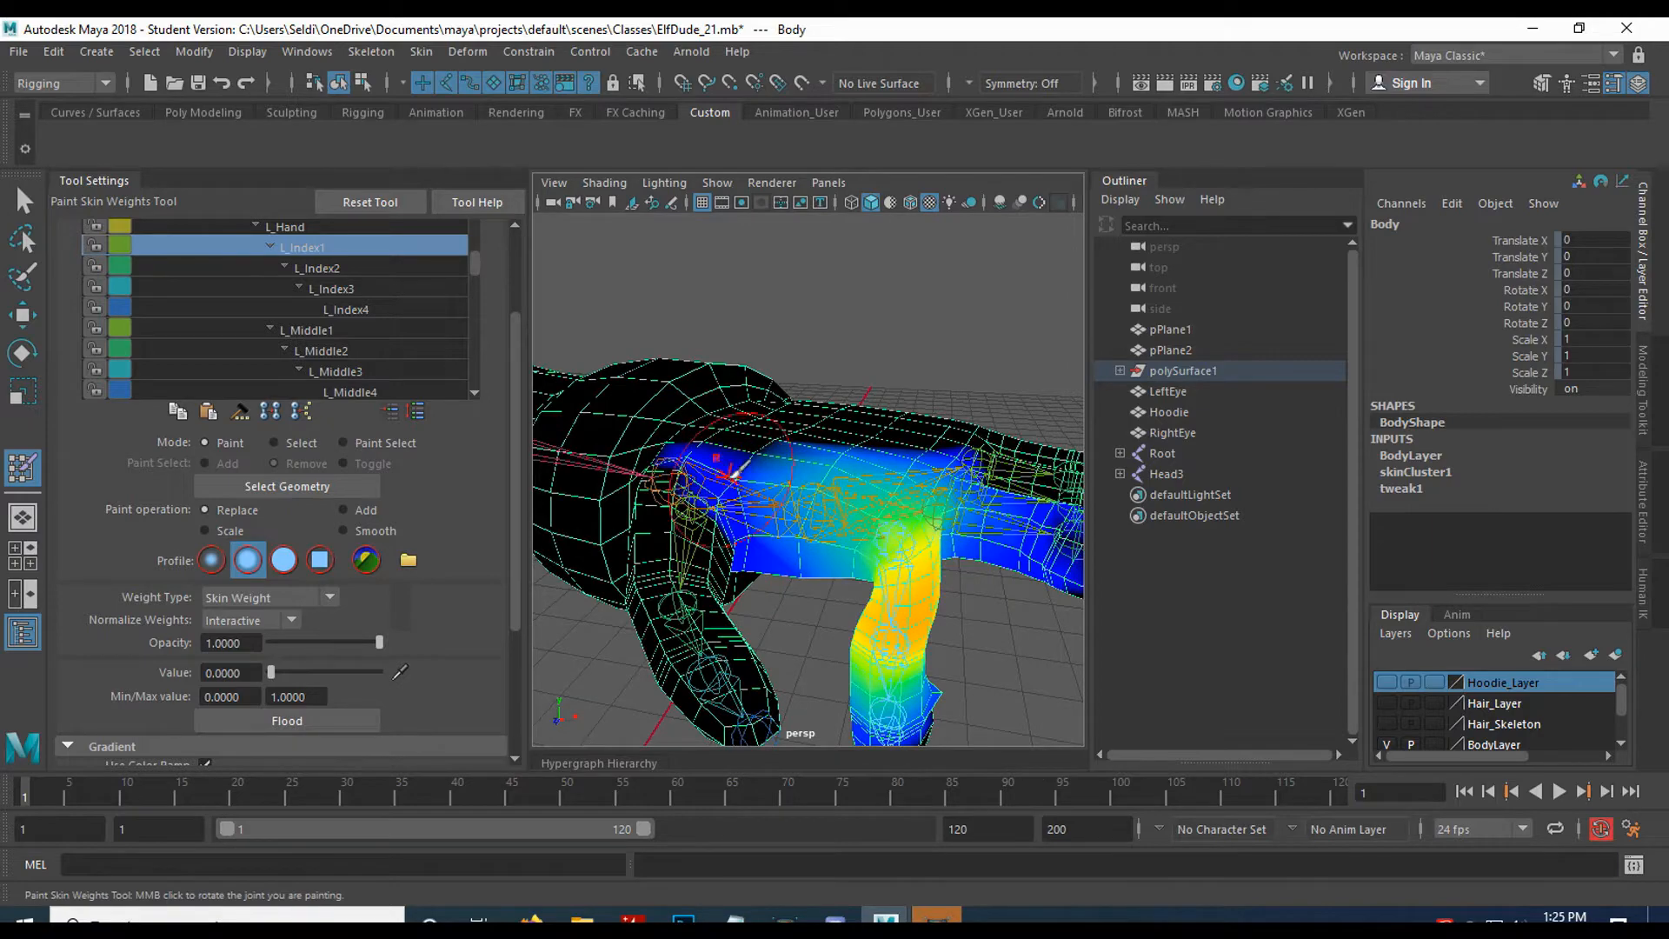
alt+drag(687, 429, 849, 454)
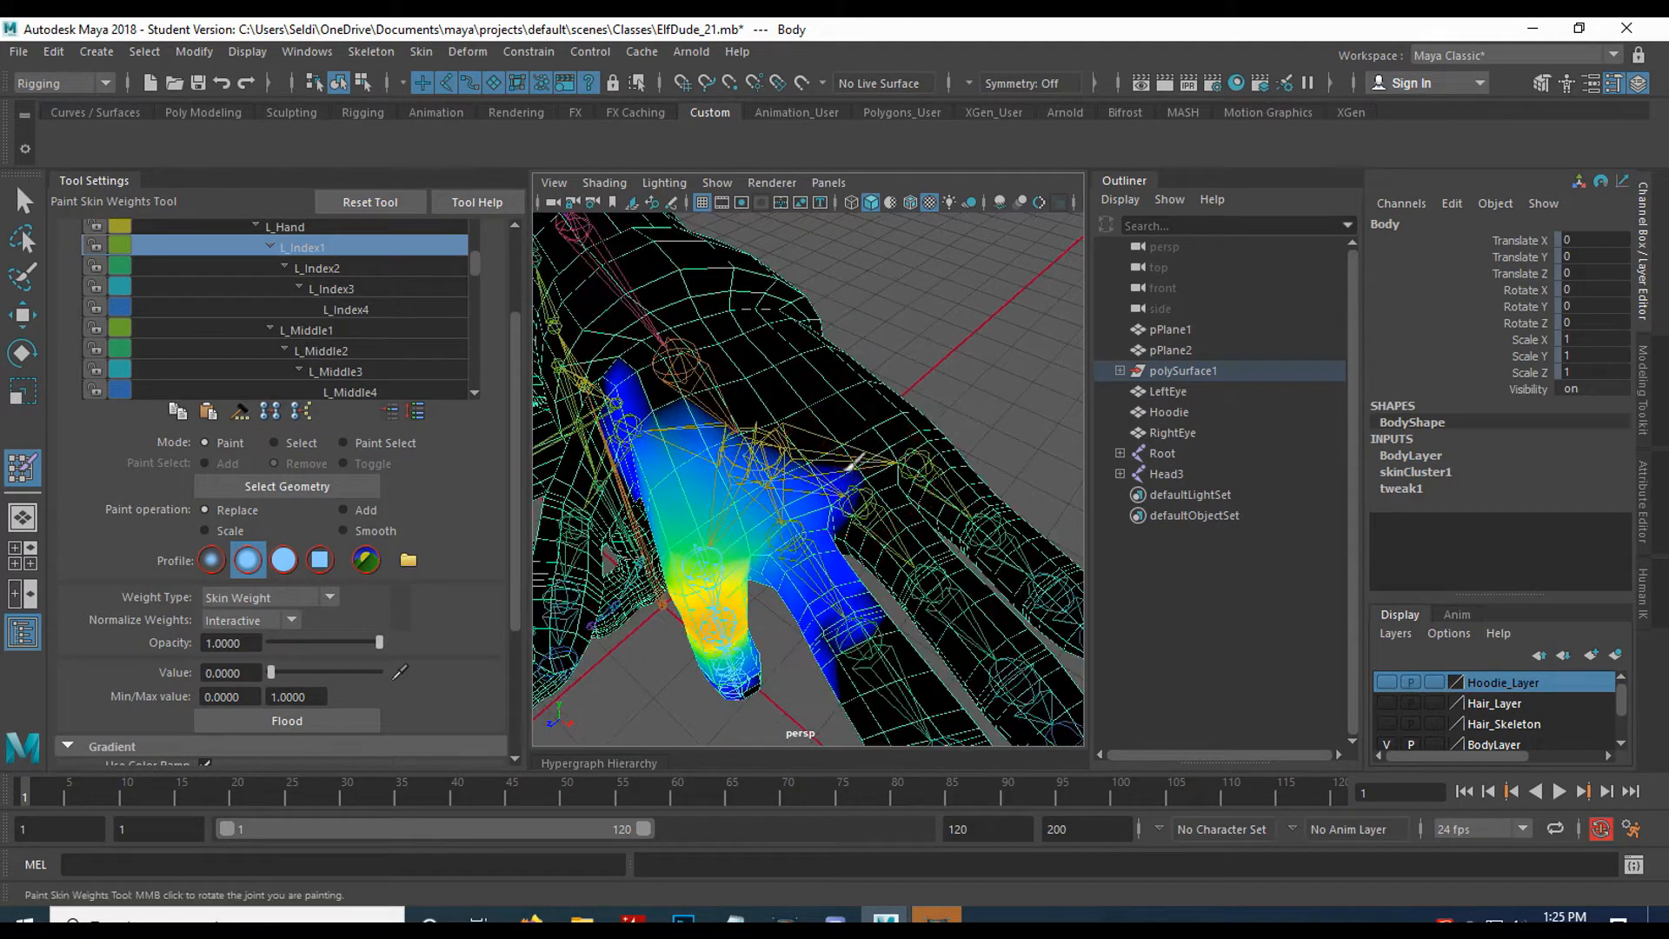
alt+drag(840, 641, 880, 408)
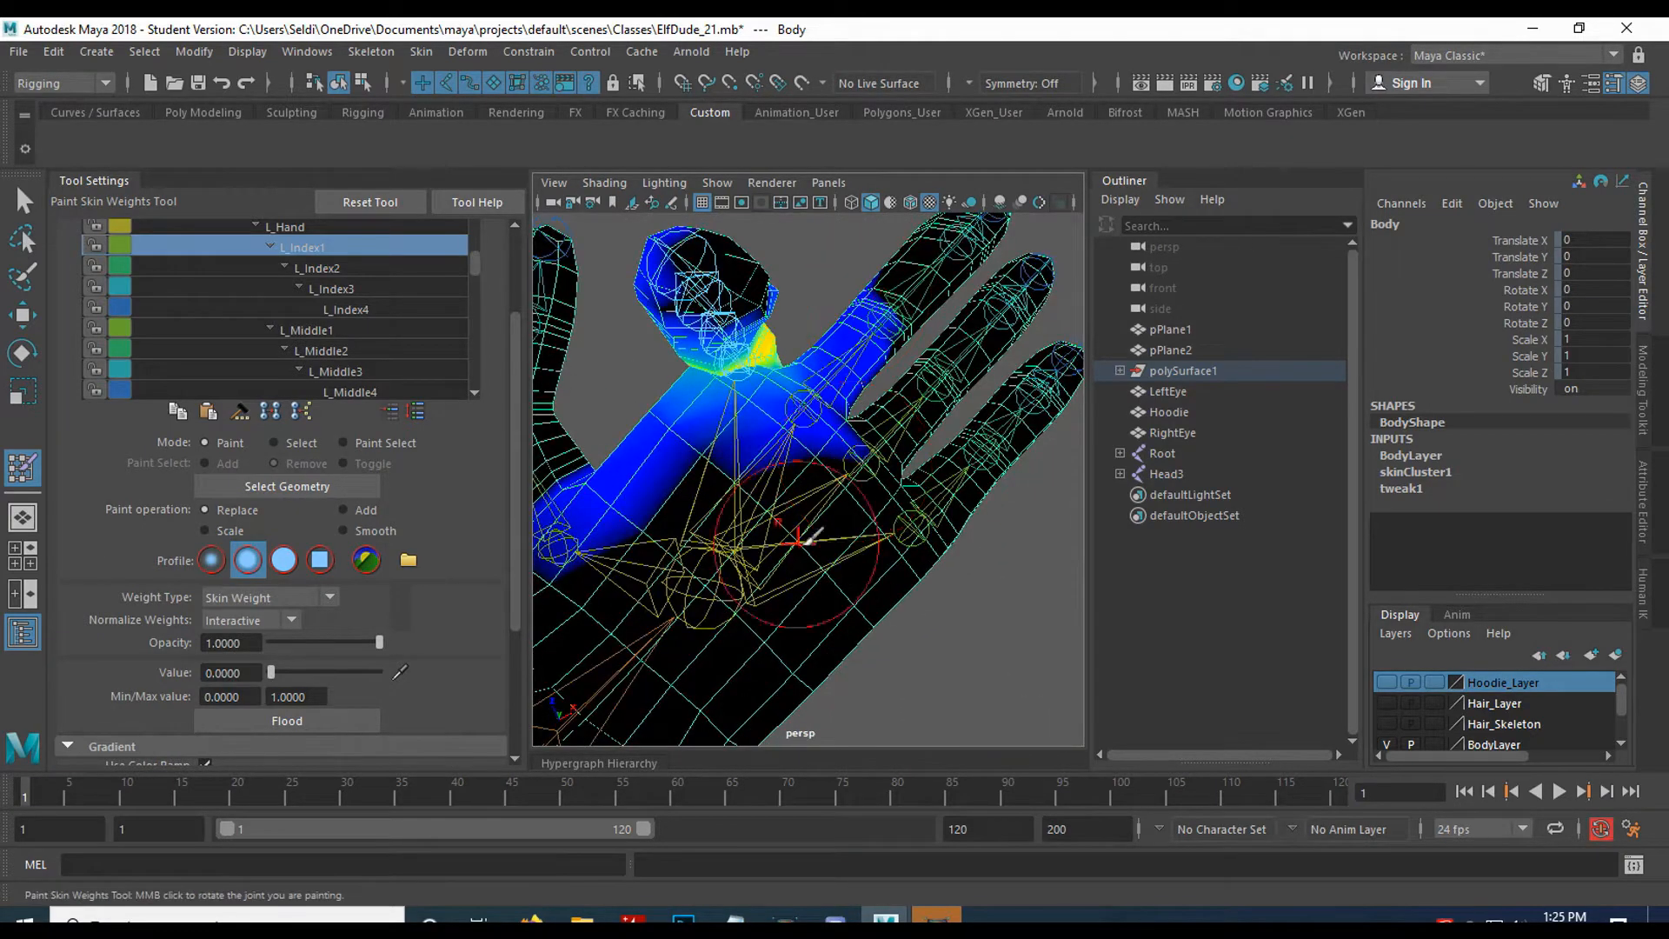
alt+drag(808, 536, 745, 507)
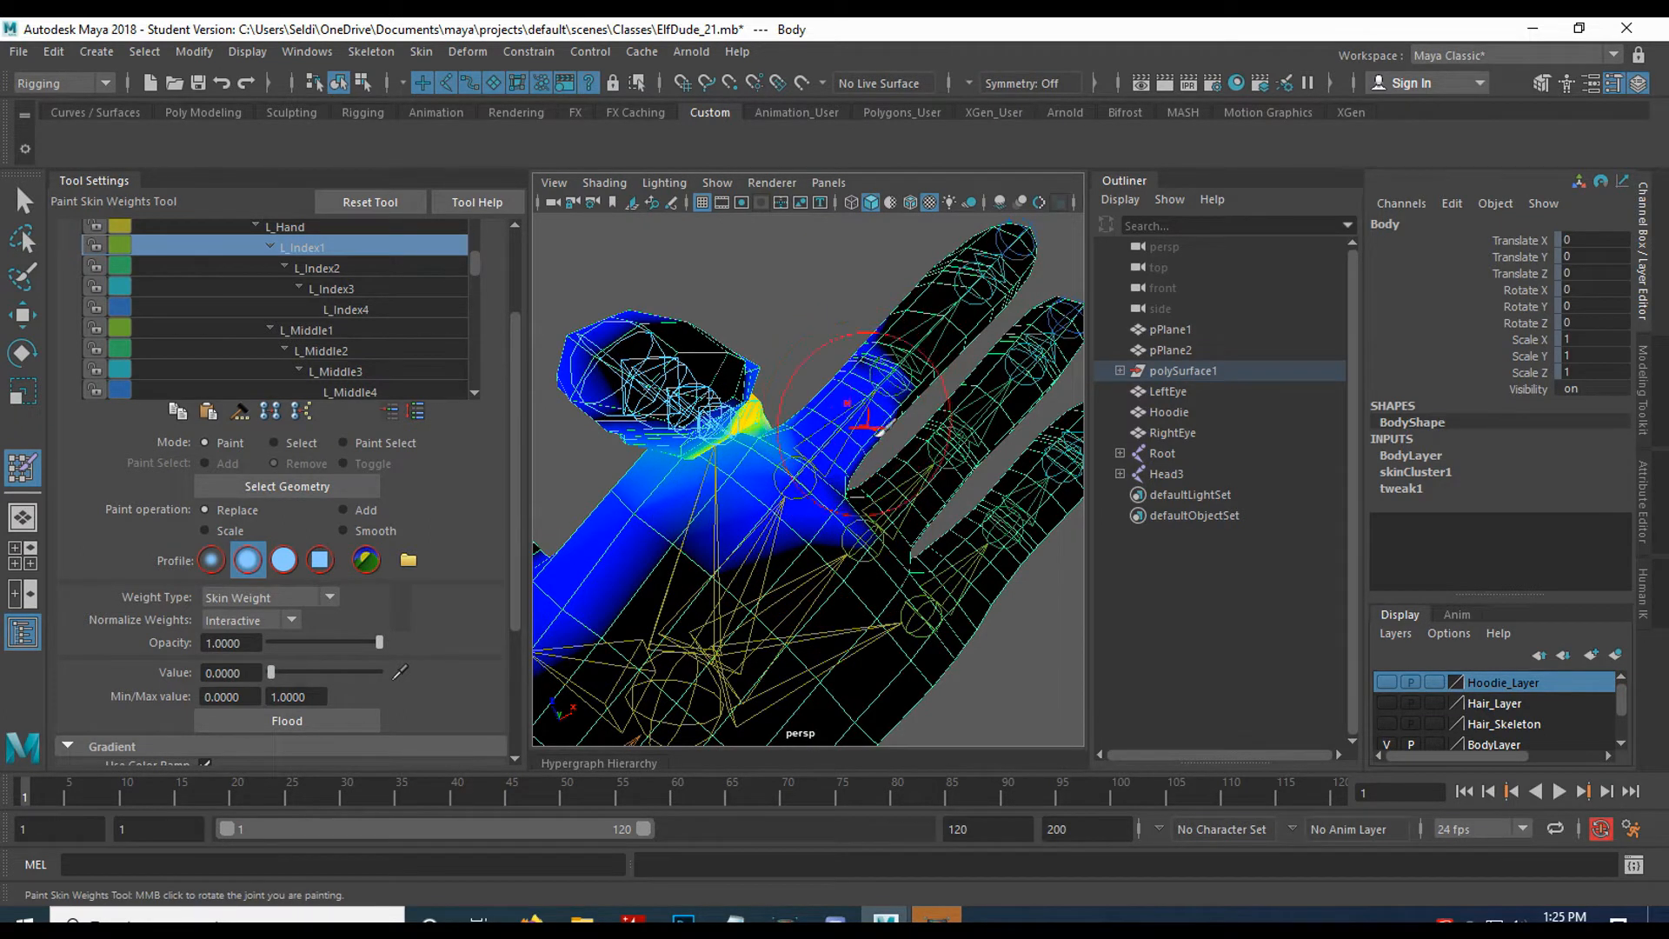
alt+drag(861, 370, 817, 496)
Switch the L_Index1 weight display to greyscale and back to the color ramp for comparison.
scroll(321, 588, down, 3)
click(206, 580)
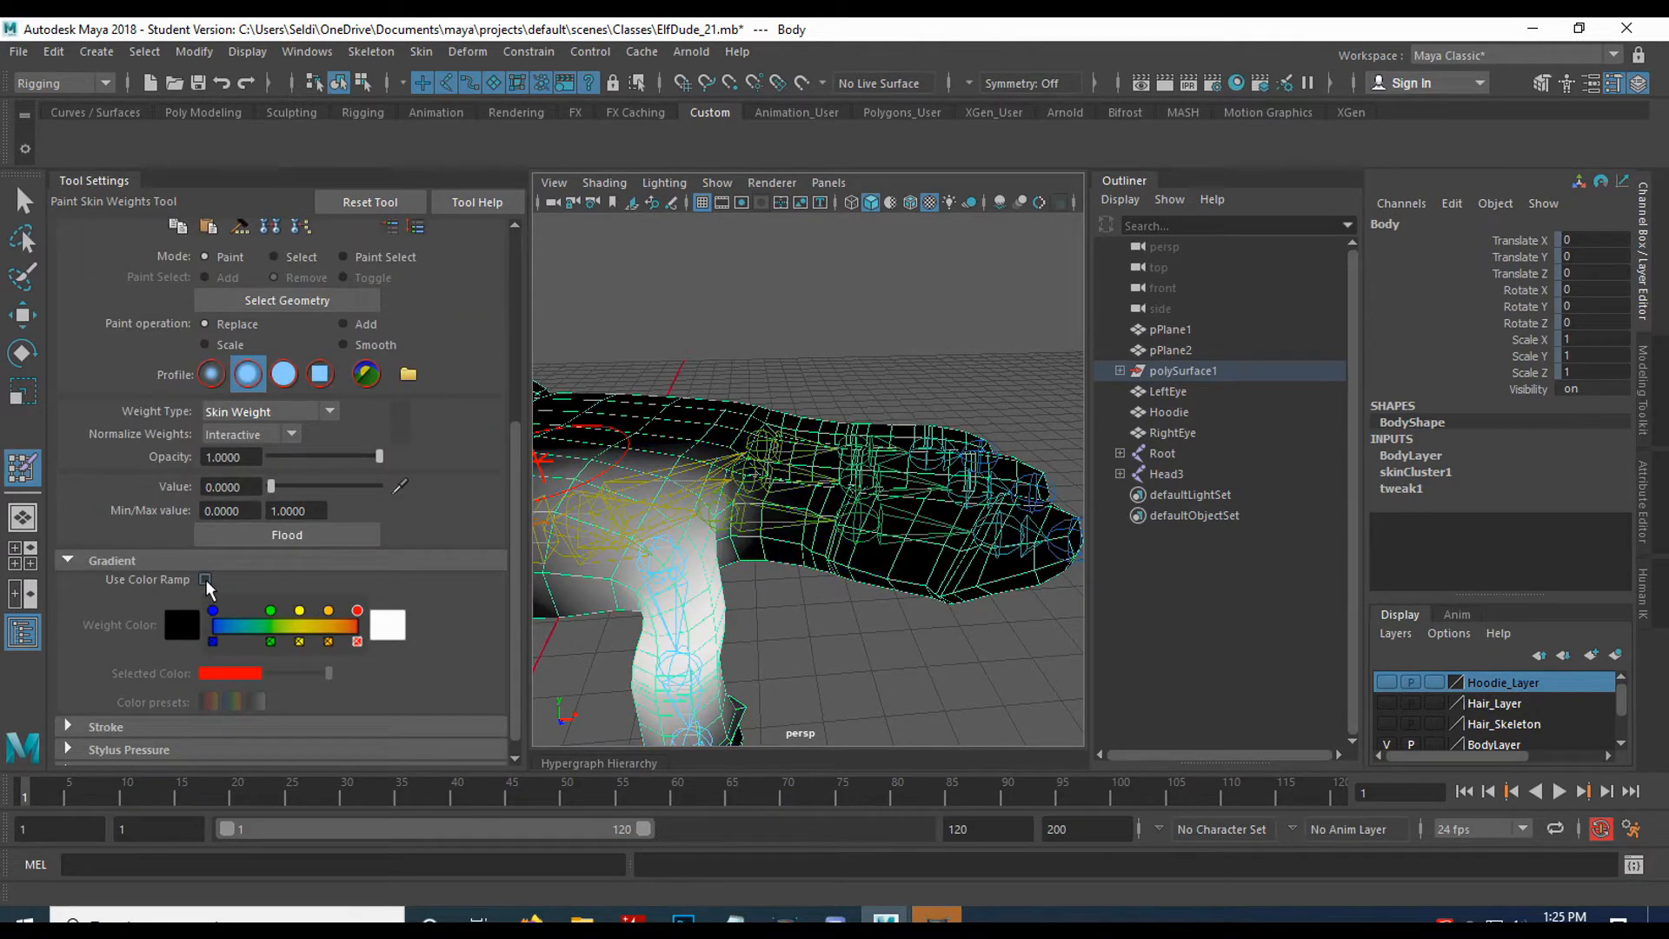
click(206, 580)
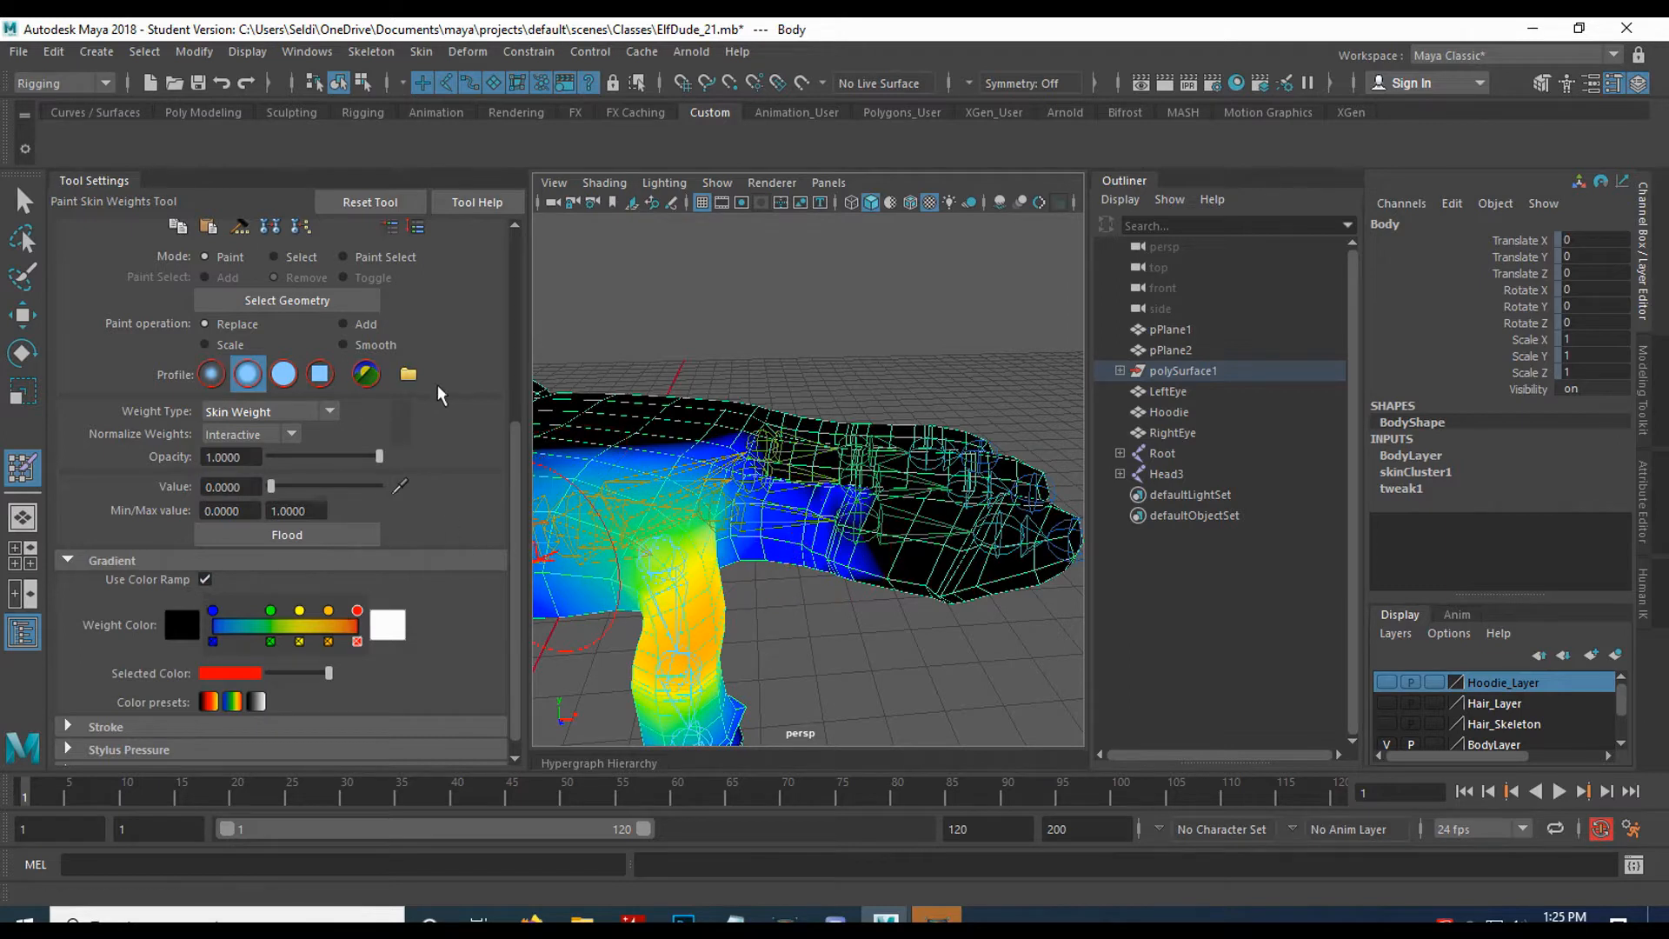
Display the L_Index2 influence and paint its stray weights on the middle finger and knuckle with Replace at value 0.
scroll(436, 382, up, 5)
click(315, 287)
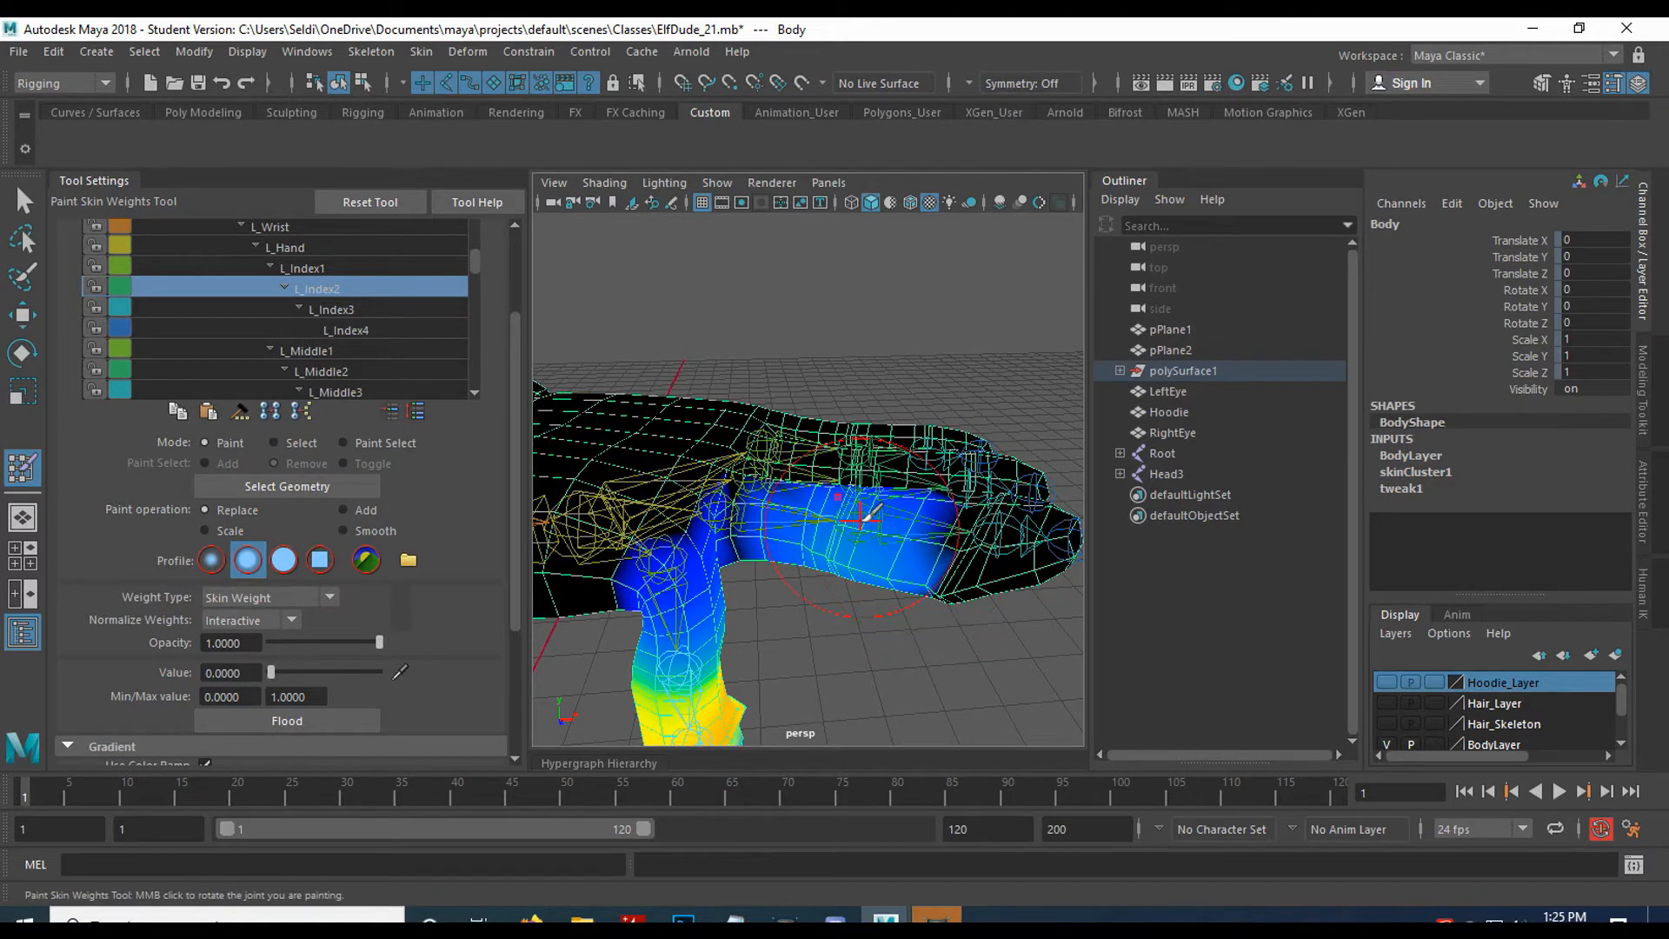
mouse_move(870, 516)
mouse_down()
mouse_move(834, 534)
mouse_move(962, 556)
mouse_up()
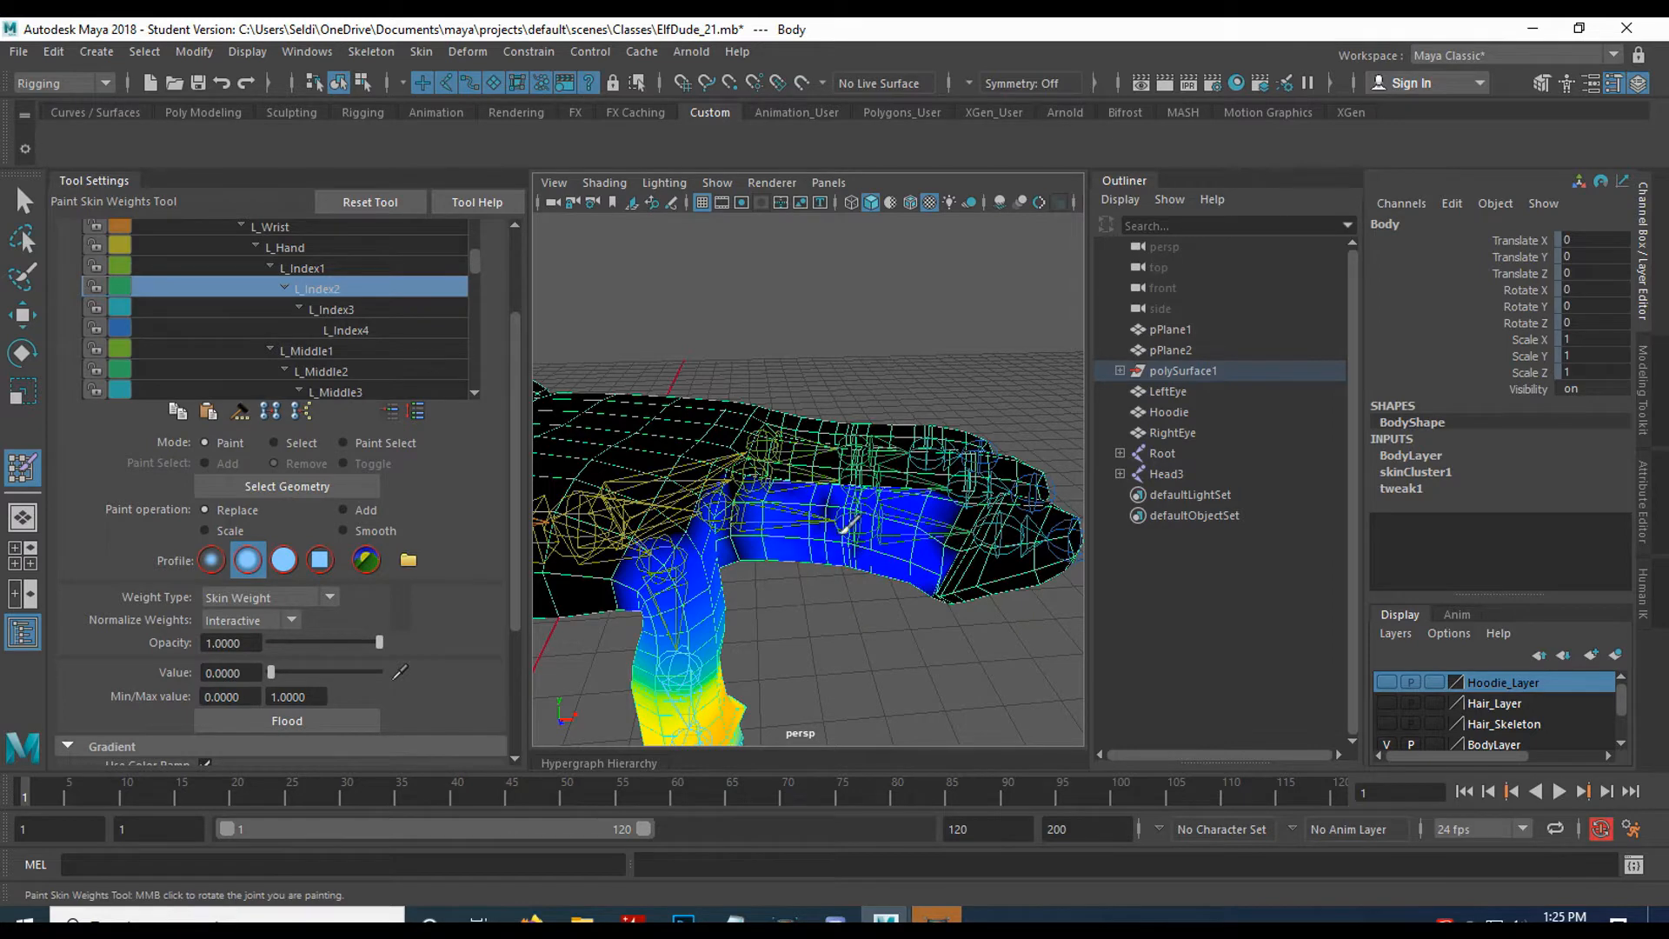
mouse_move(782, 498)
mouse_down()
mouse_move(787, 554)
mouse_move(733, 484)
mouse_move(777, 522)
mouse_up()
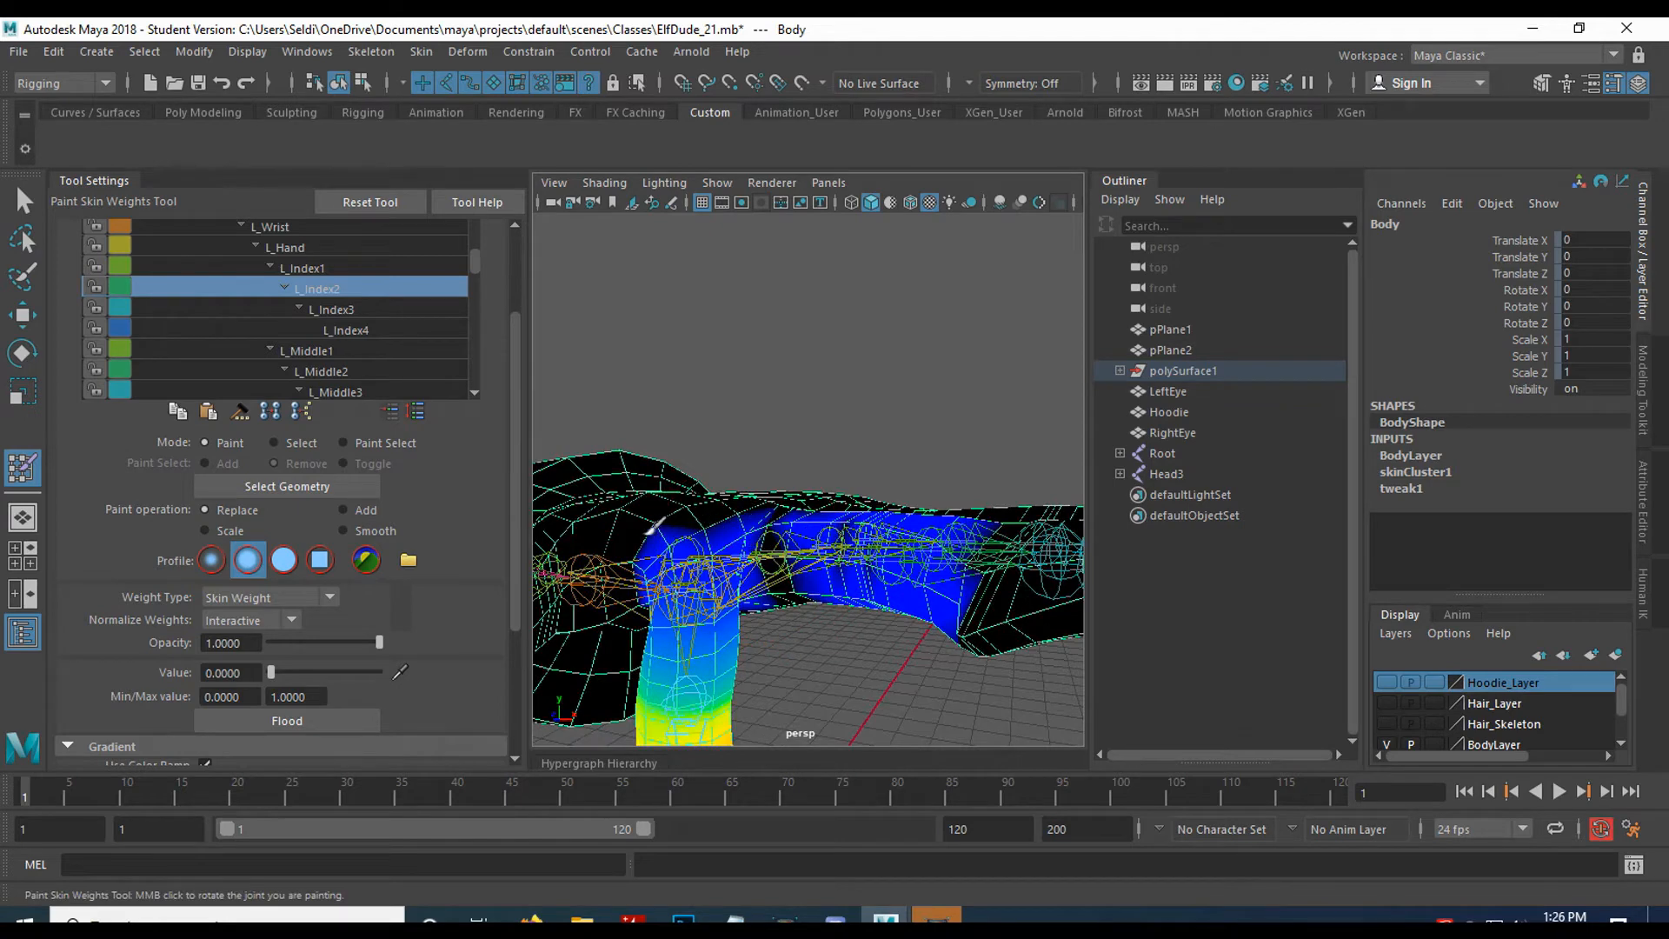
alt+drag(672, 537, 741, 396)
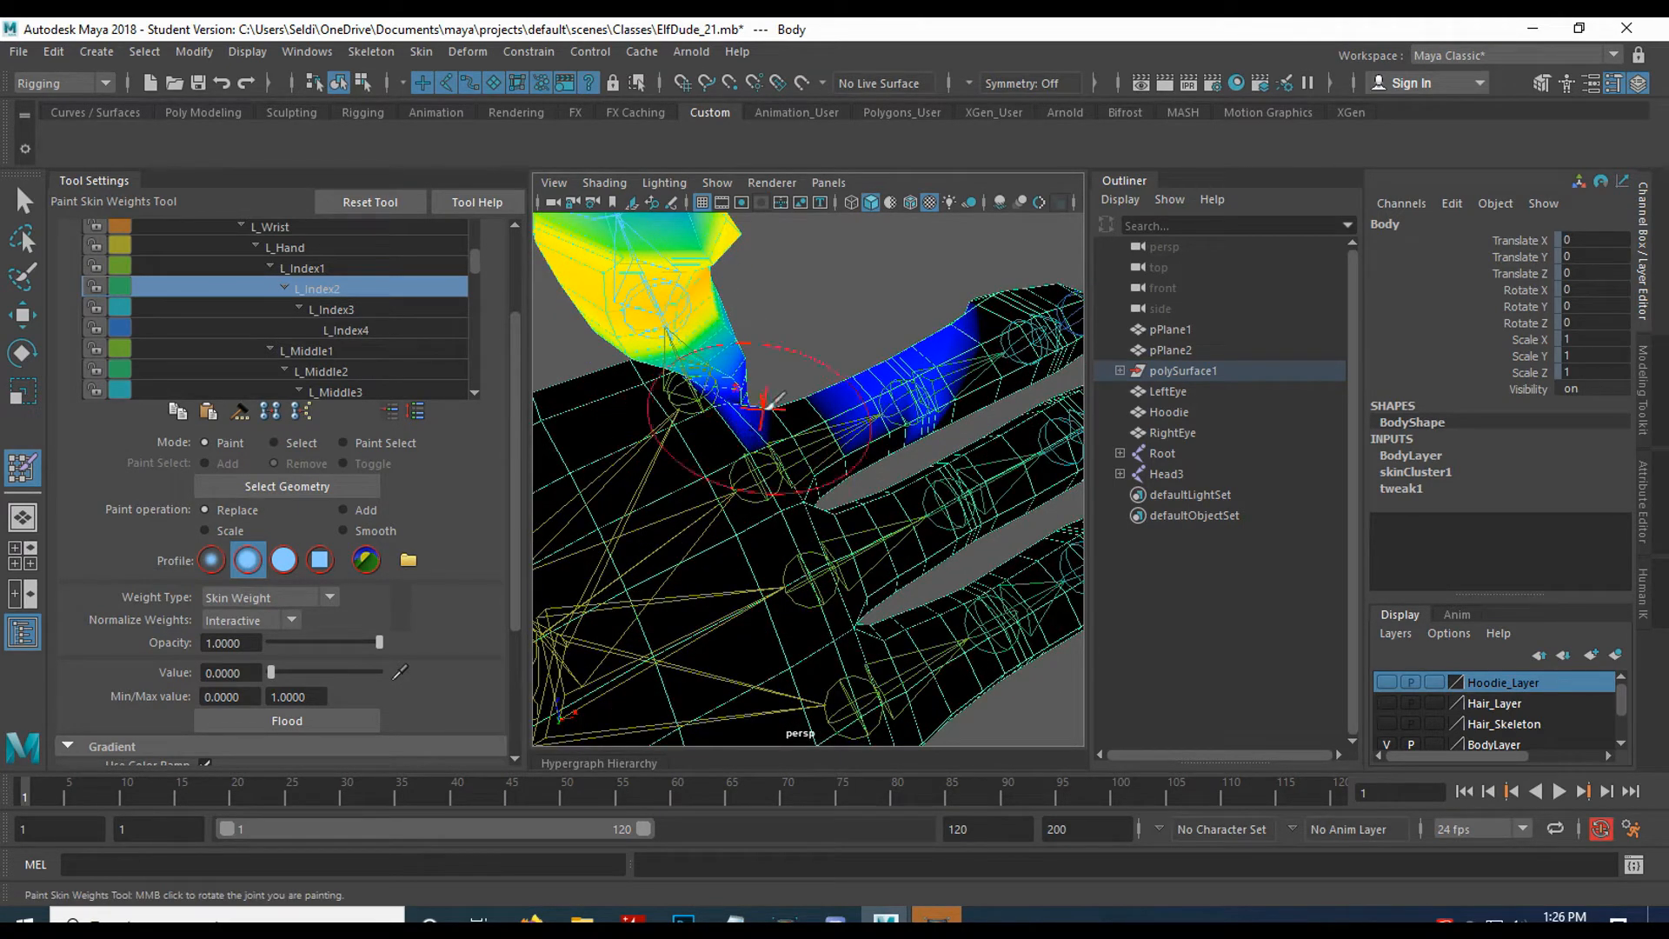
mouse_move(787, 414)
alt+mouse_down()
mouse_move(729, 566)
mouse_move(895, 550)
mouse_move(865, 546)
mouse_move(895, 421)
mouse_move(791, 415)
alt+mouse_up()
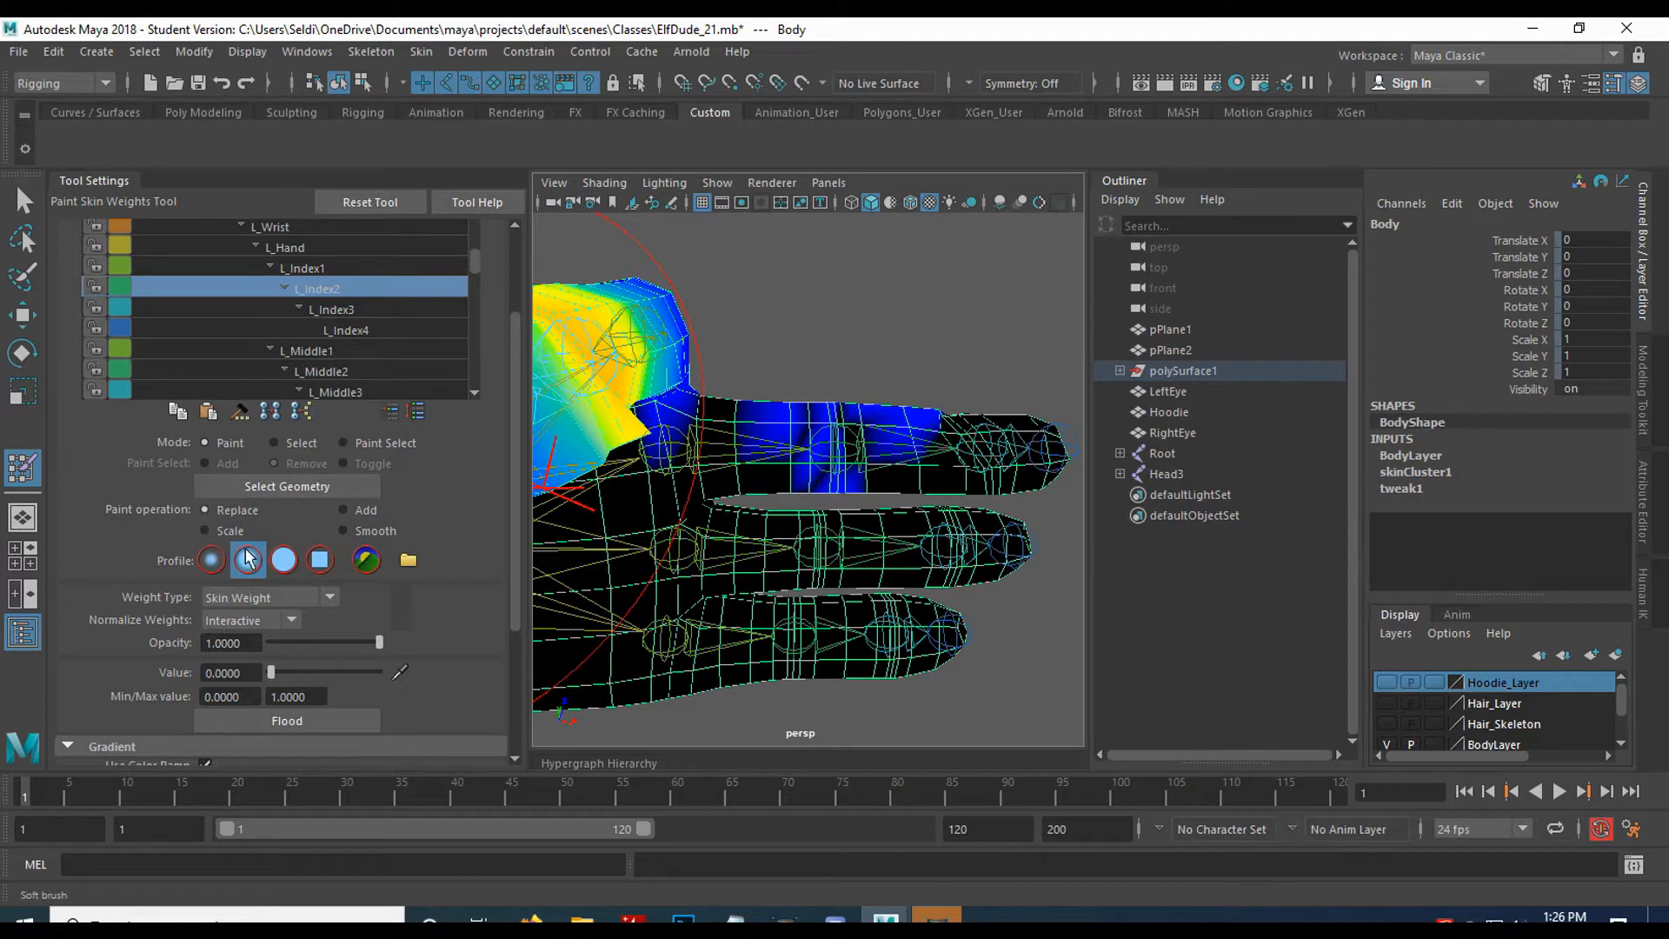
Turn the color ramp off and back on to recheck the remaining L_Index2 weights.
scroll(235, 591, down, 5)
click(207, 580)
click(207, 580)
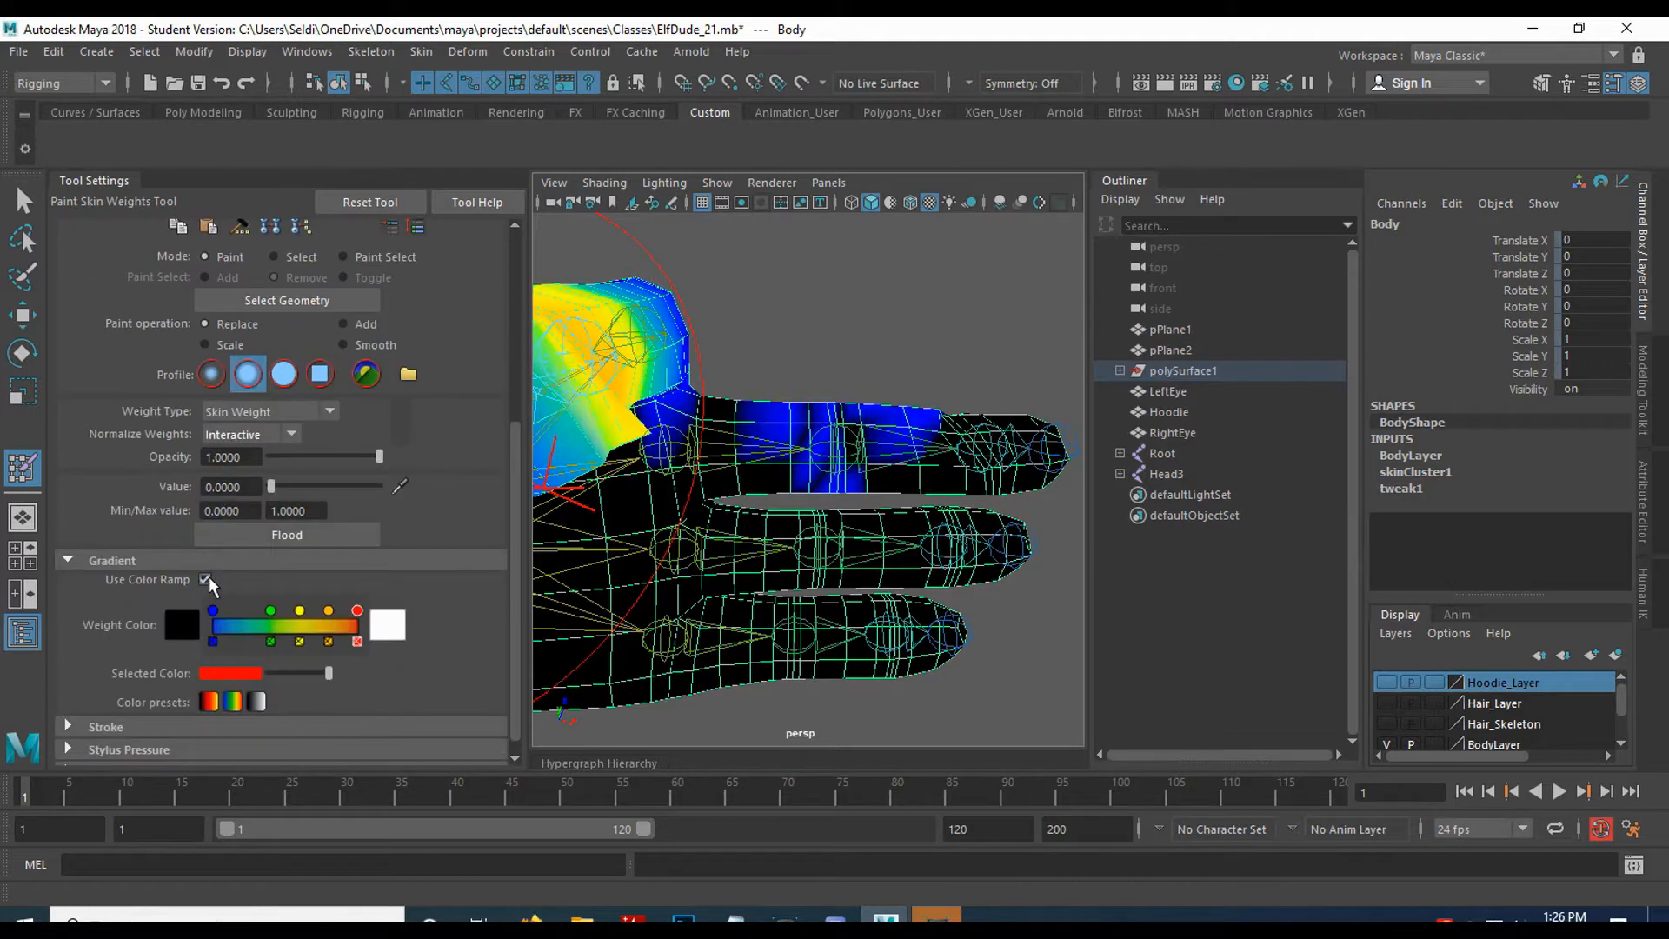
Display the L_Index3 influence and paint over its stray weights along the middle finger with Replace at value 0.
scroll(367, 399, up, 5)
click(346, 310)
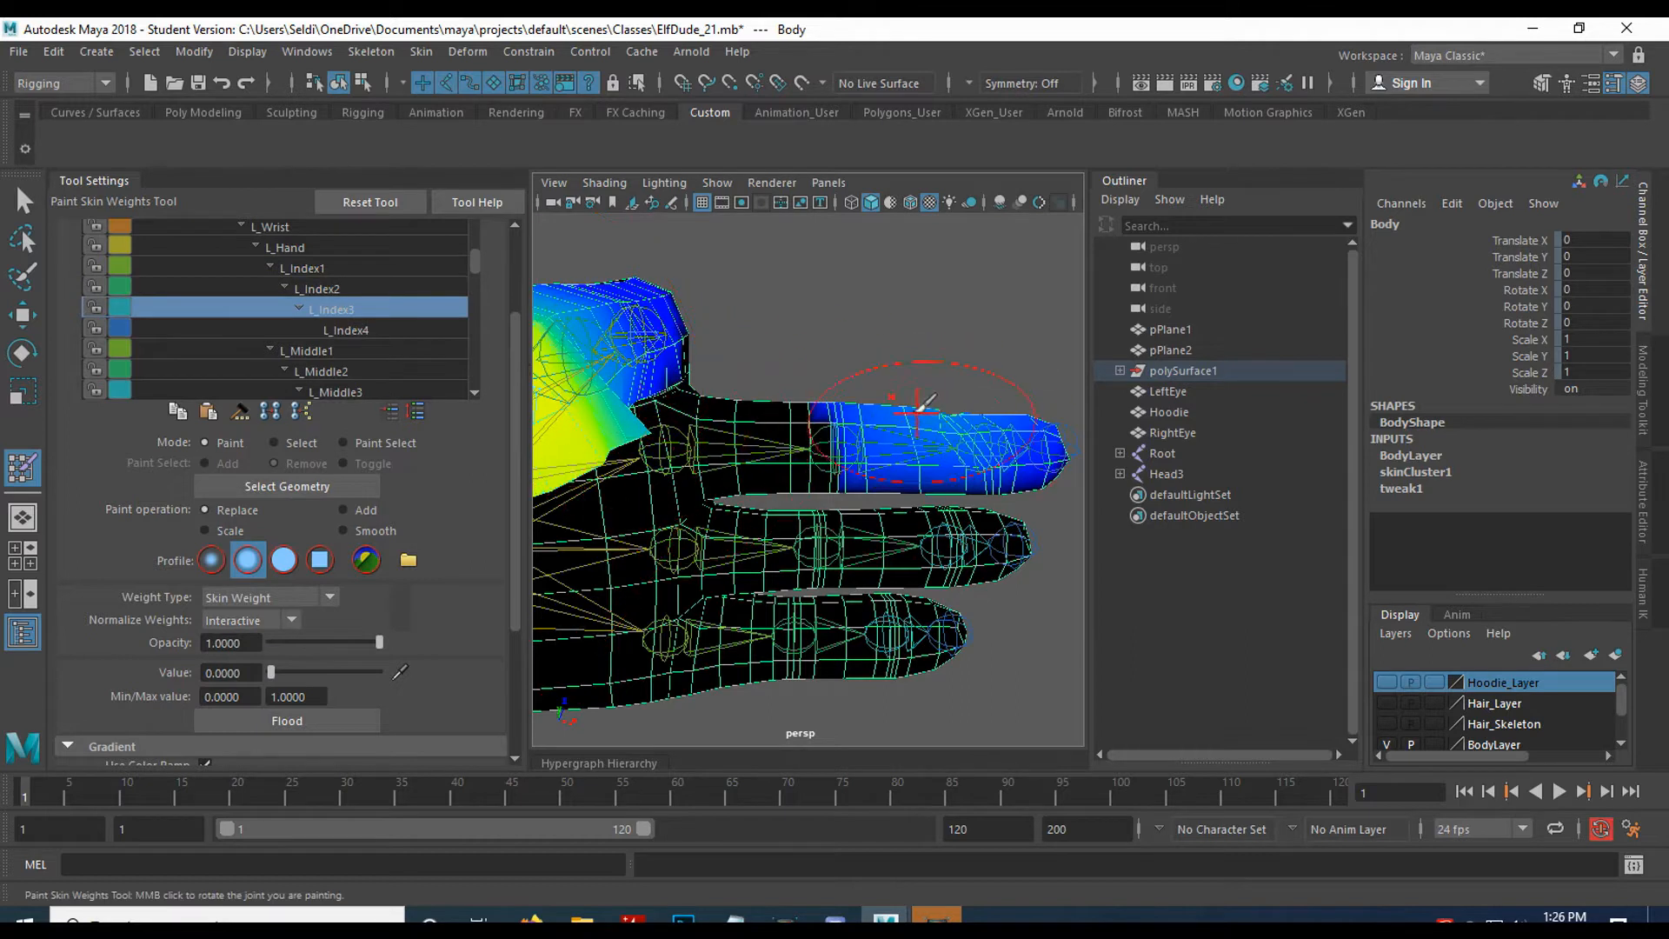
mouse_move(902, 414)
mouse_down()
mouse_move(1024, 428)
mouse_move(957, 420)
mouse_move(874, 451)
mouse_up()
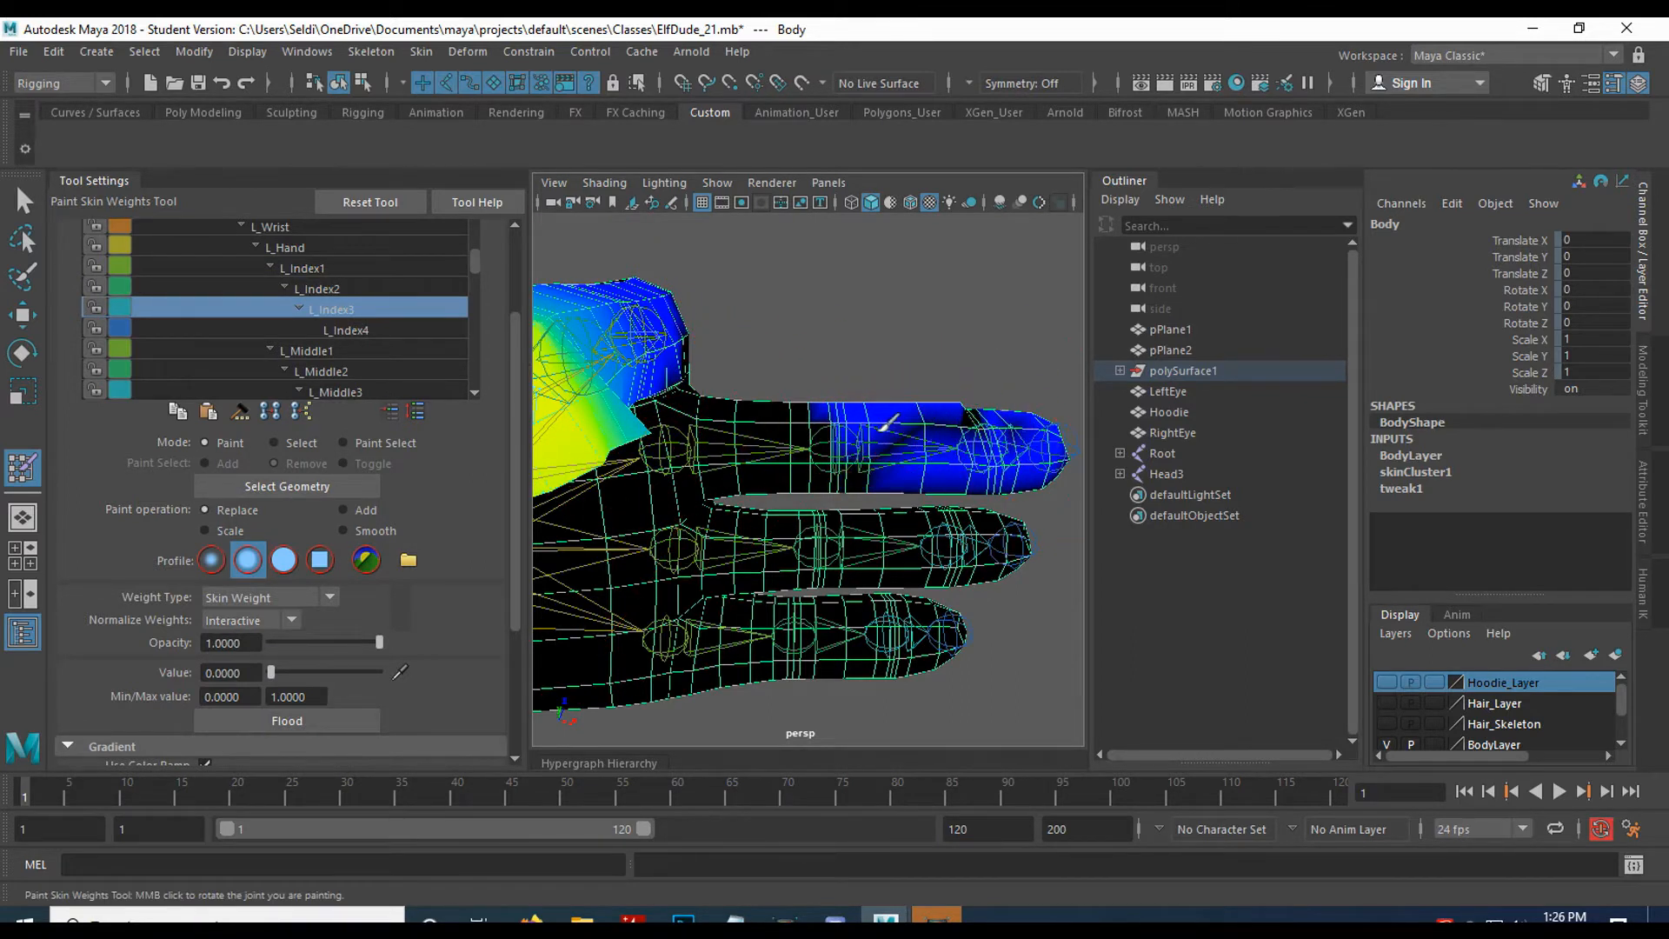
mouse_move(905, 418)
alt+mouse_down()
mouse_move(910, 585)
mouse_move(881, 558)
alt+mouse_up()
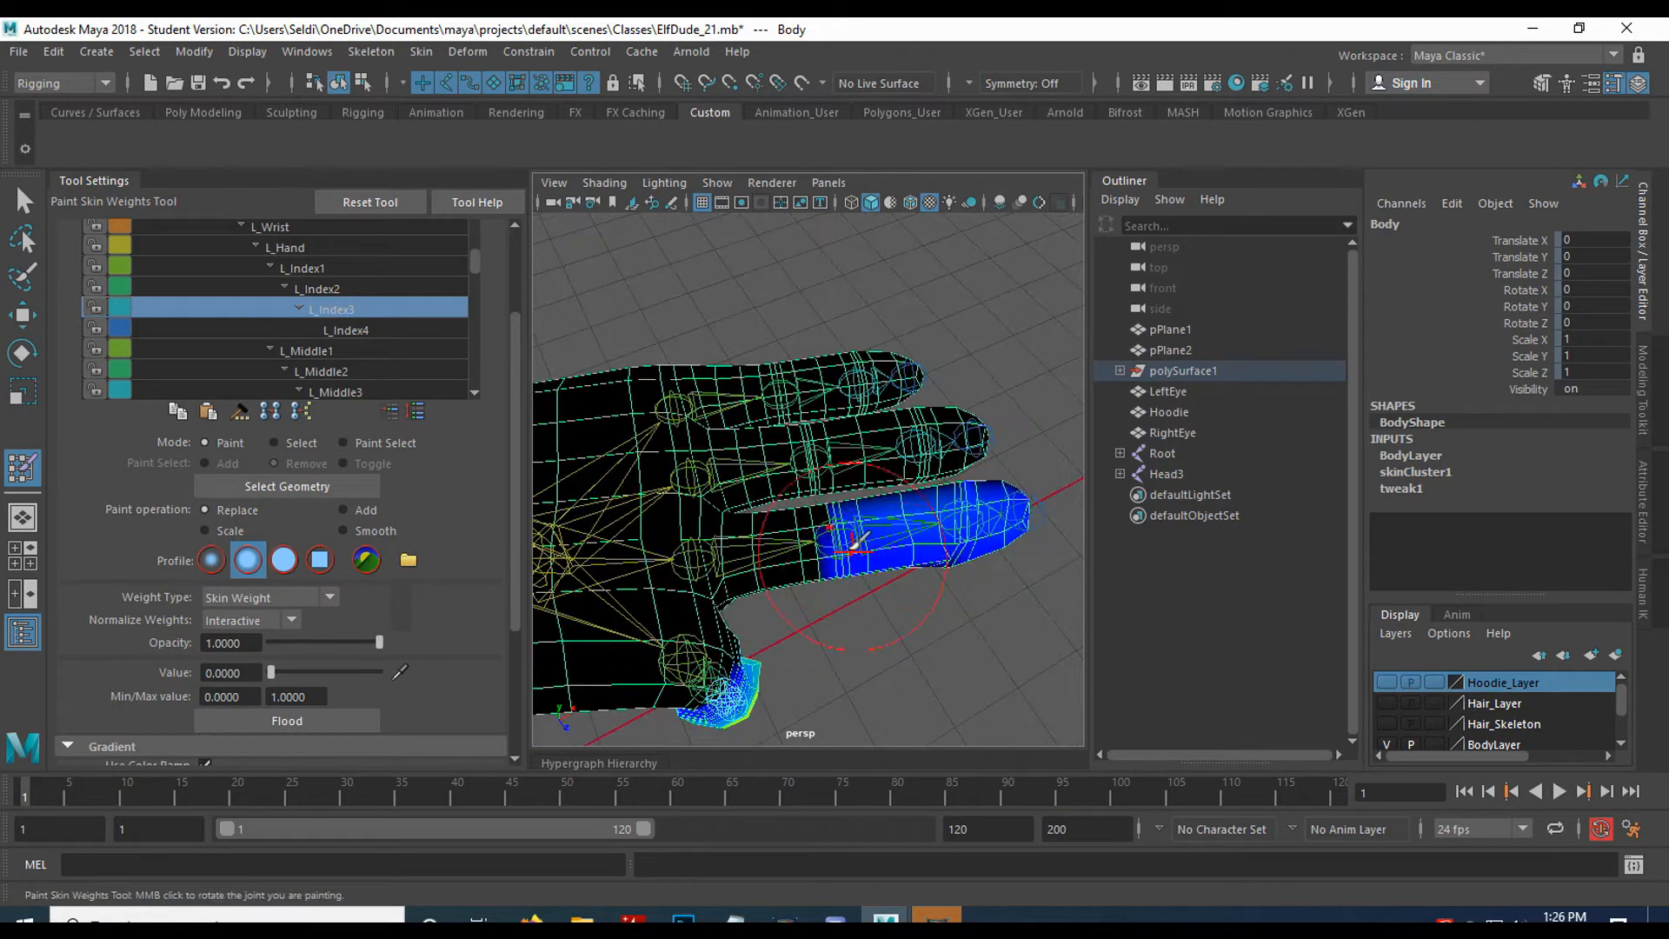
mouse_move(1007, 500)
alt+mouse_down()
mouse_move(791, 504)
mouse_move(850, 488)
mouse_move(745, 485)
alt+mouse_up()
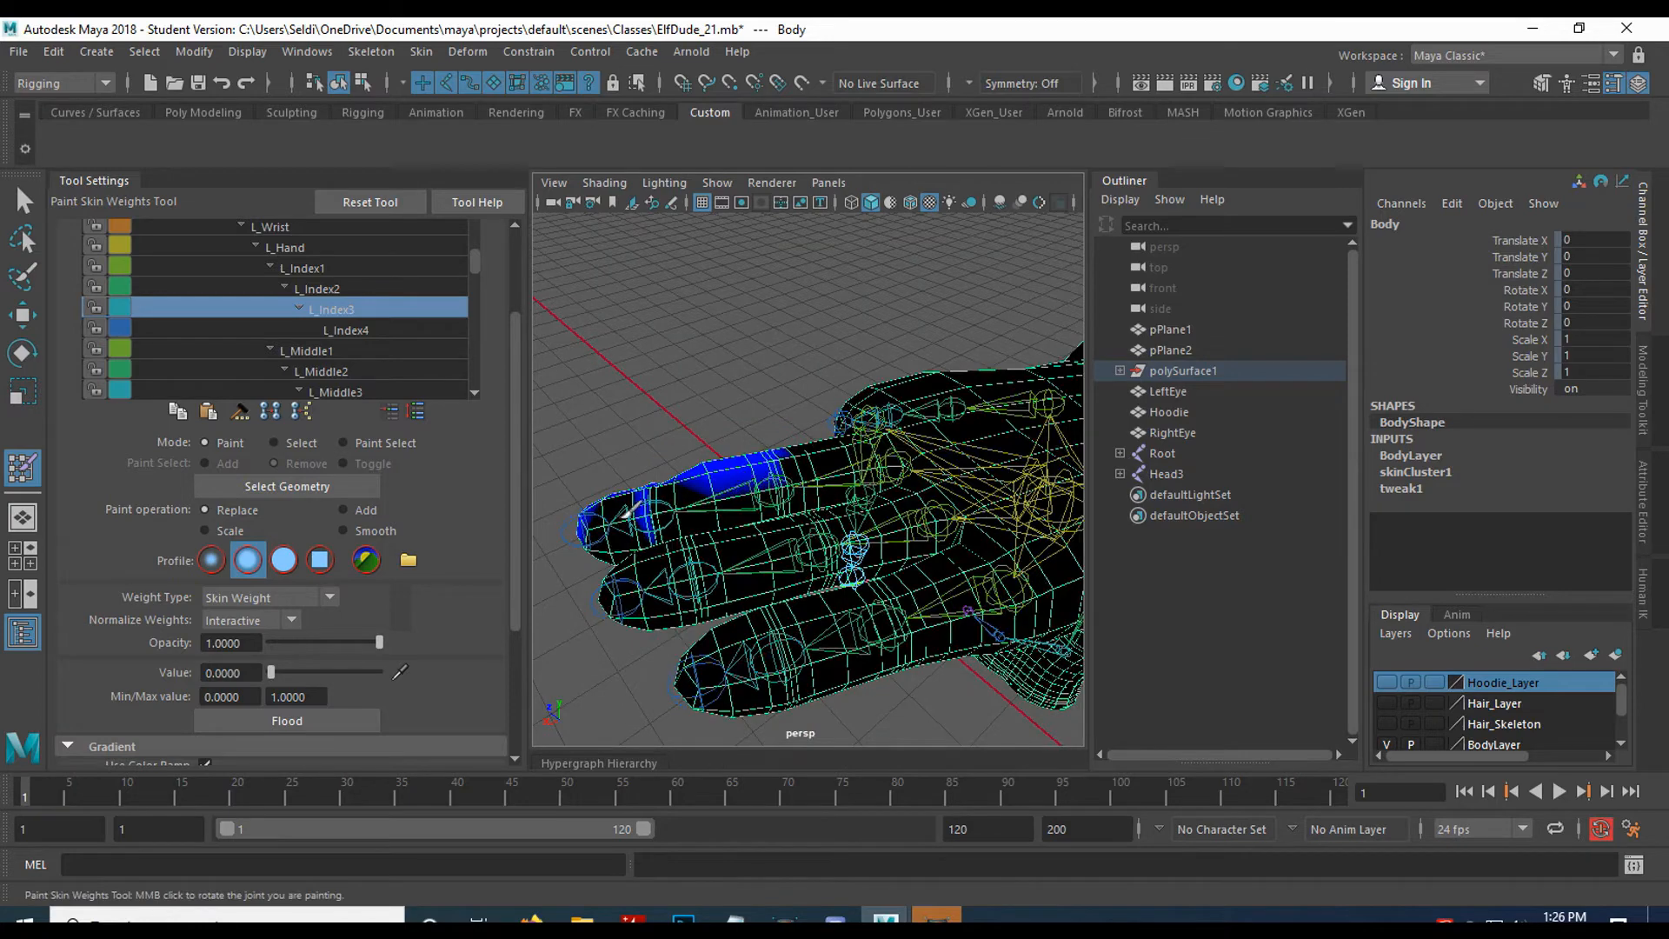
mouse_move(588, 520)
alt+mouse_down()
mouse_move(756, 504)
mouse_move(921, 562)
alt+mouse_up()
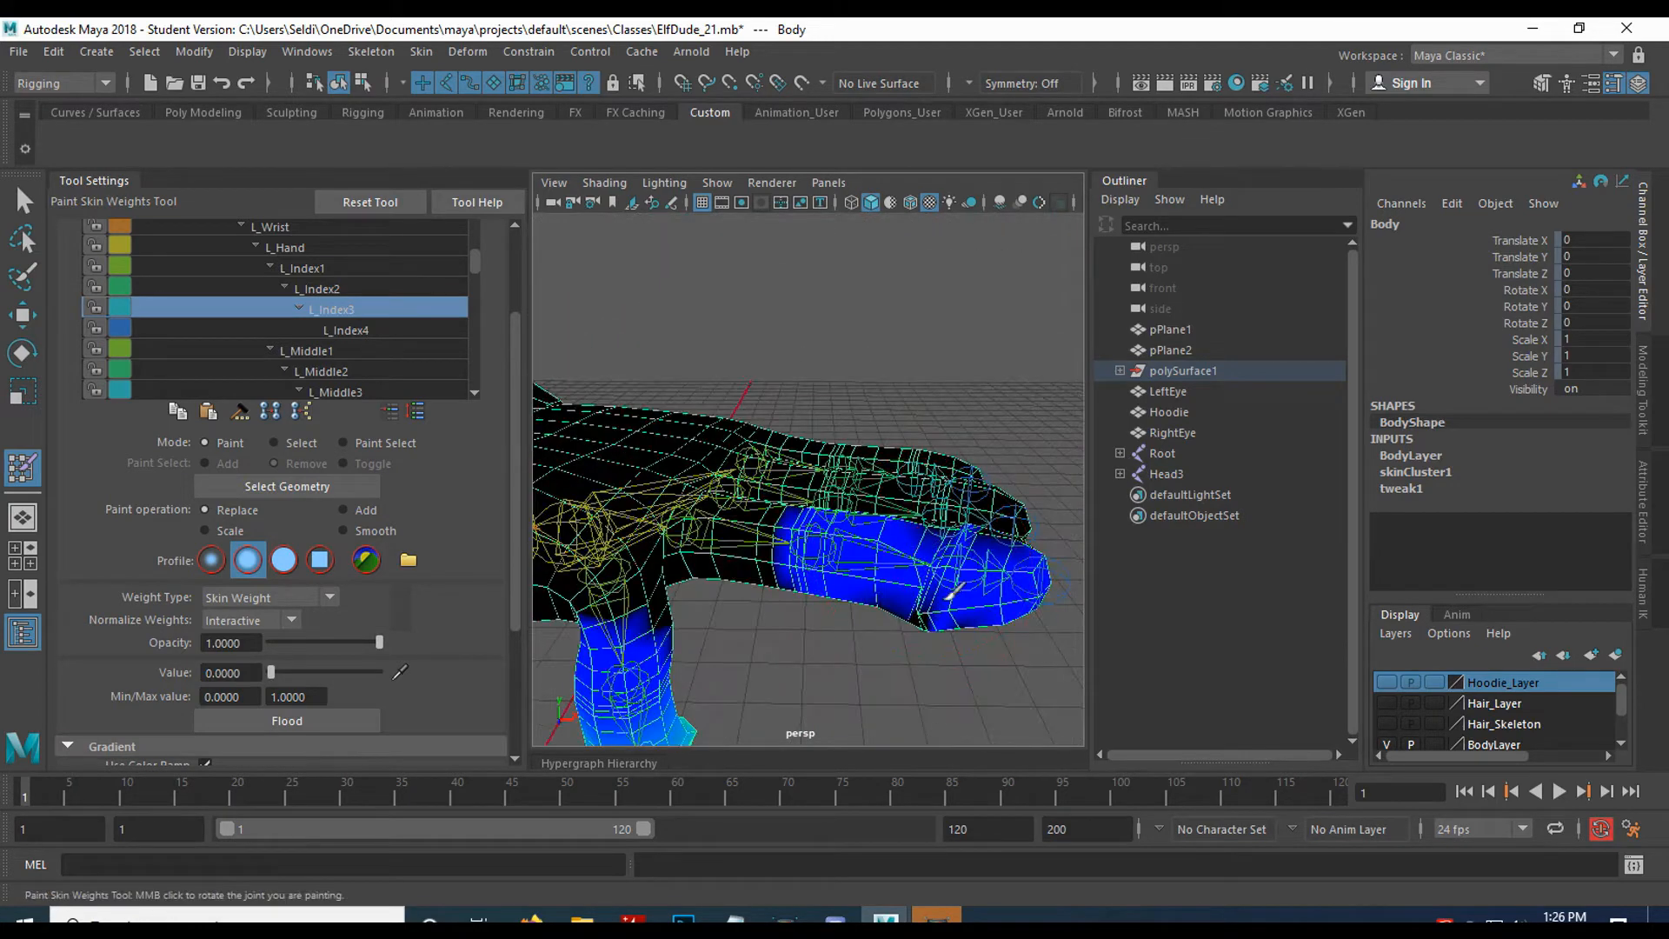
alt+drag(817, 598, 793, 574)
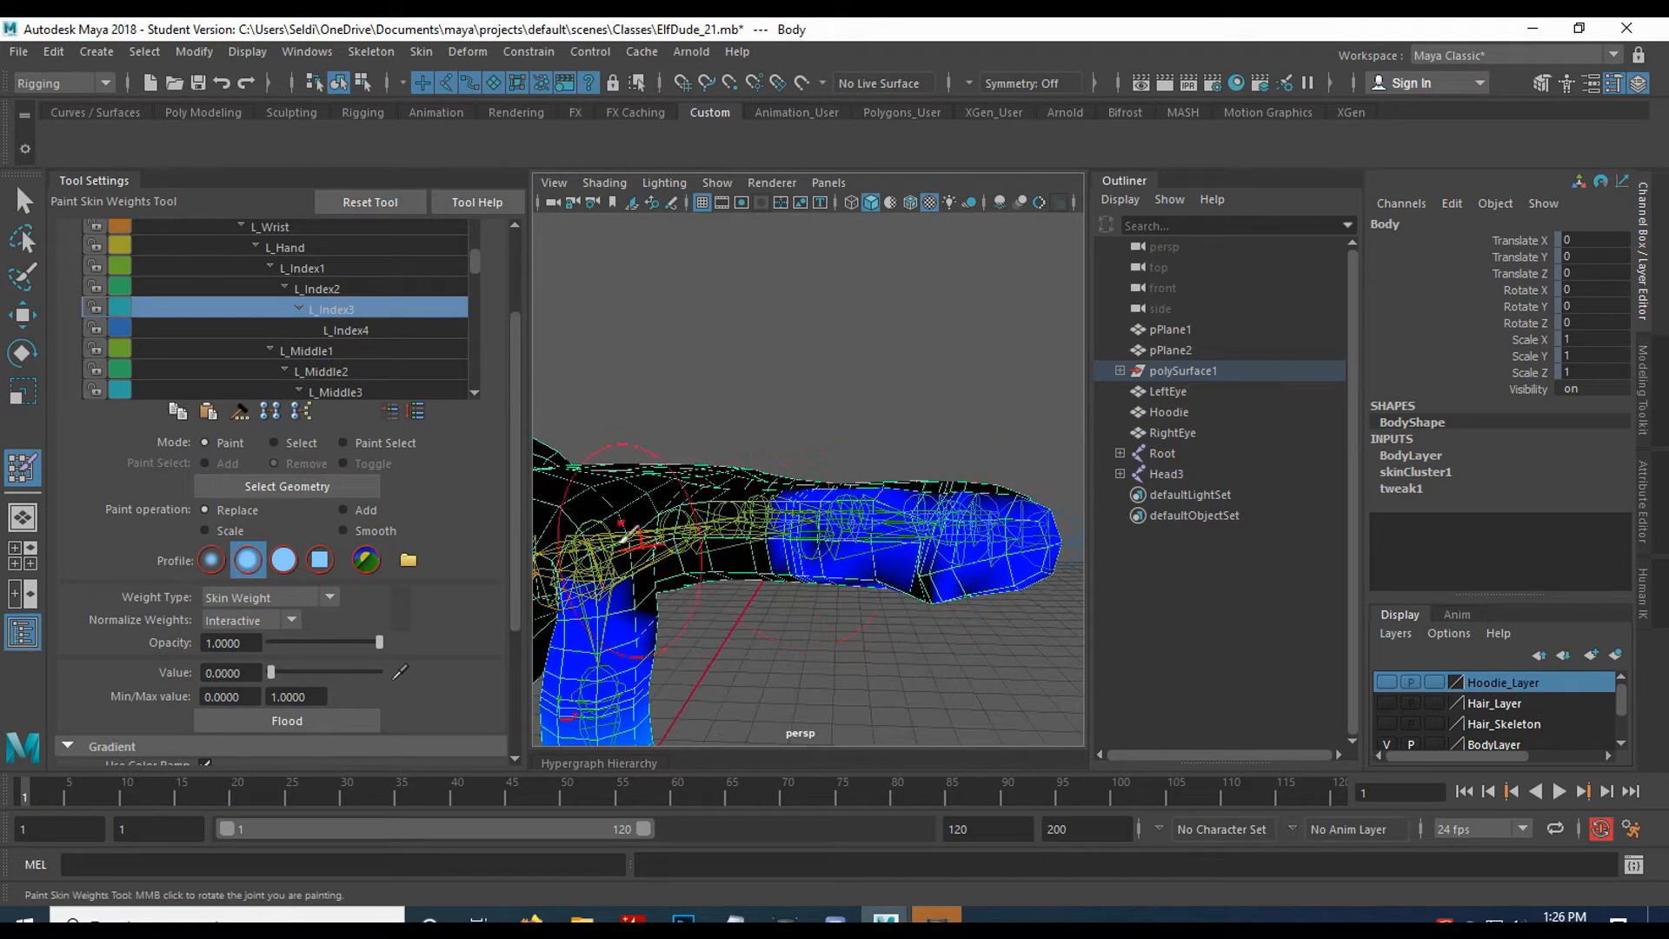
Display the L_Index4 influence and remove its stray weights from the middle fingertip with Replace at value 0.
click(378, 330)
mouse_move(660, 487)
alt+mouse_down()
mouse_move(652, 447)
mouse_move(691, 511)
mouse_move(786, 556)
mouse_move(770, 535)
mouse_move(794, 513)
mouse_move(690, 553)
mouse_move(765, 561)
alt+mouse_up()
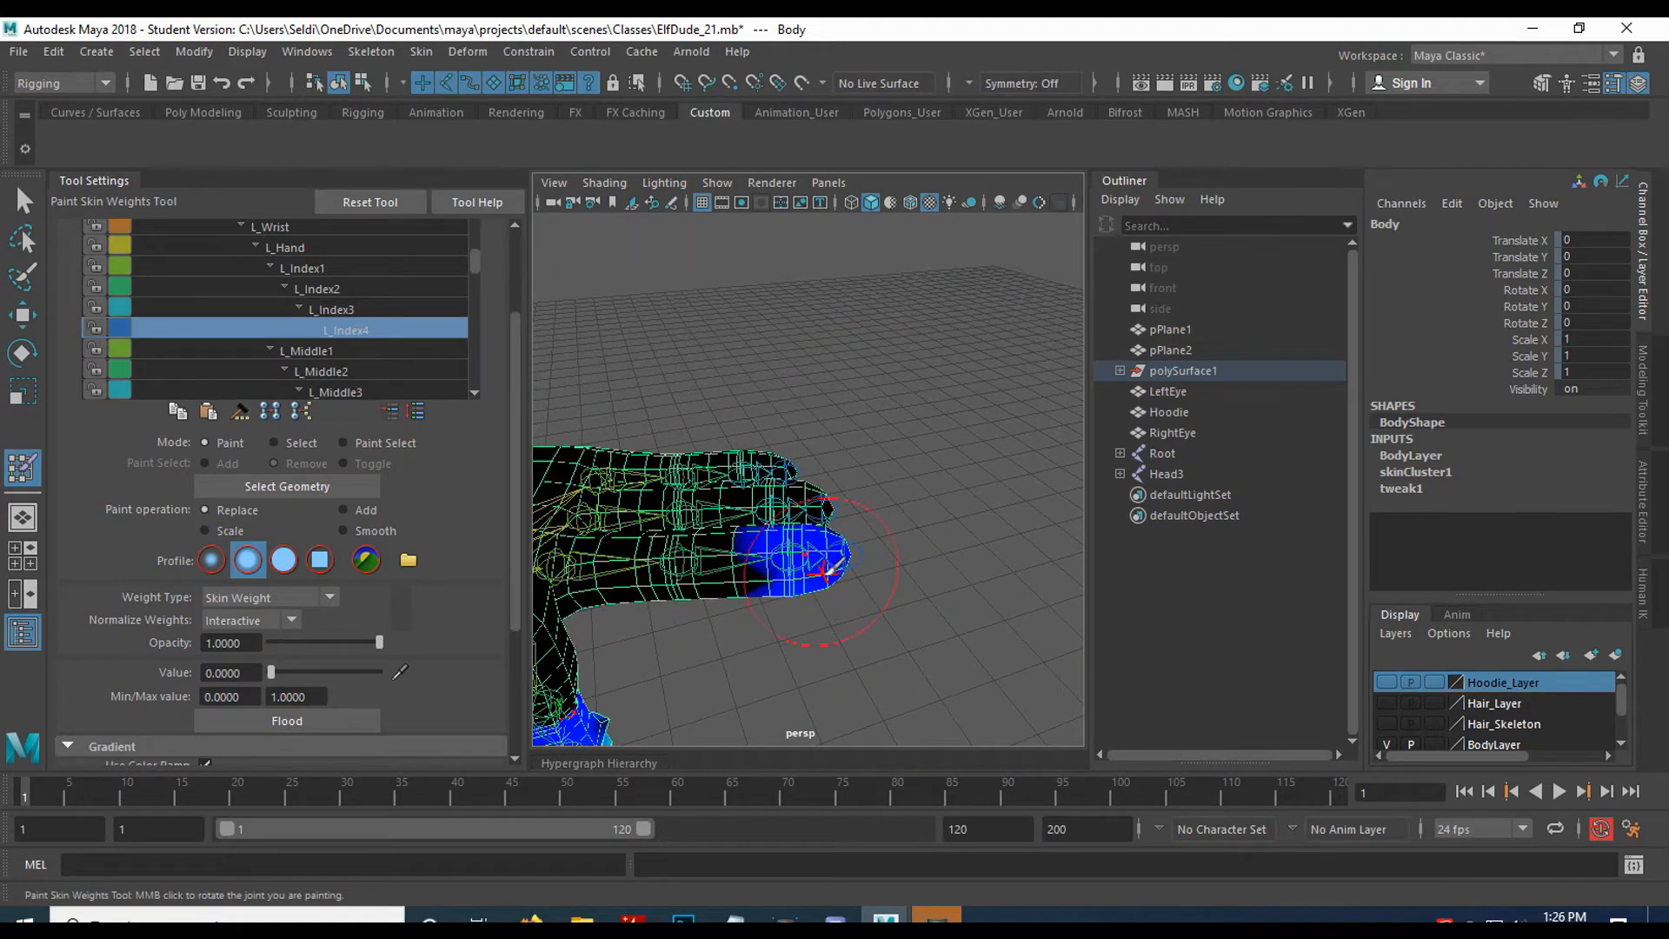
scroll(828, 569, up, 2)
alt+drag(728, 592, 932, 526)
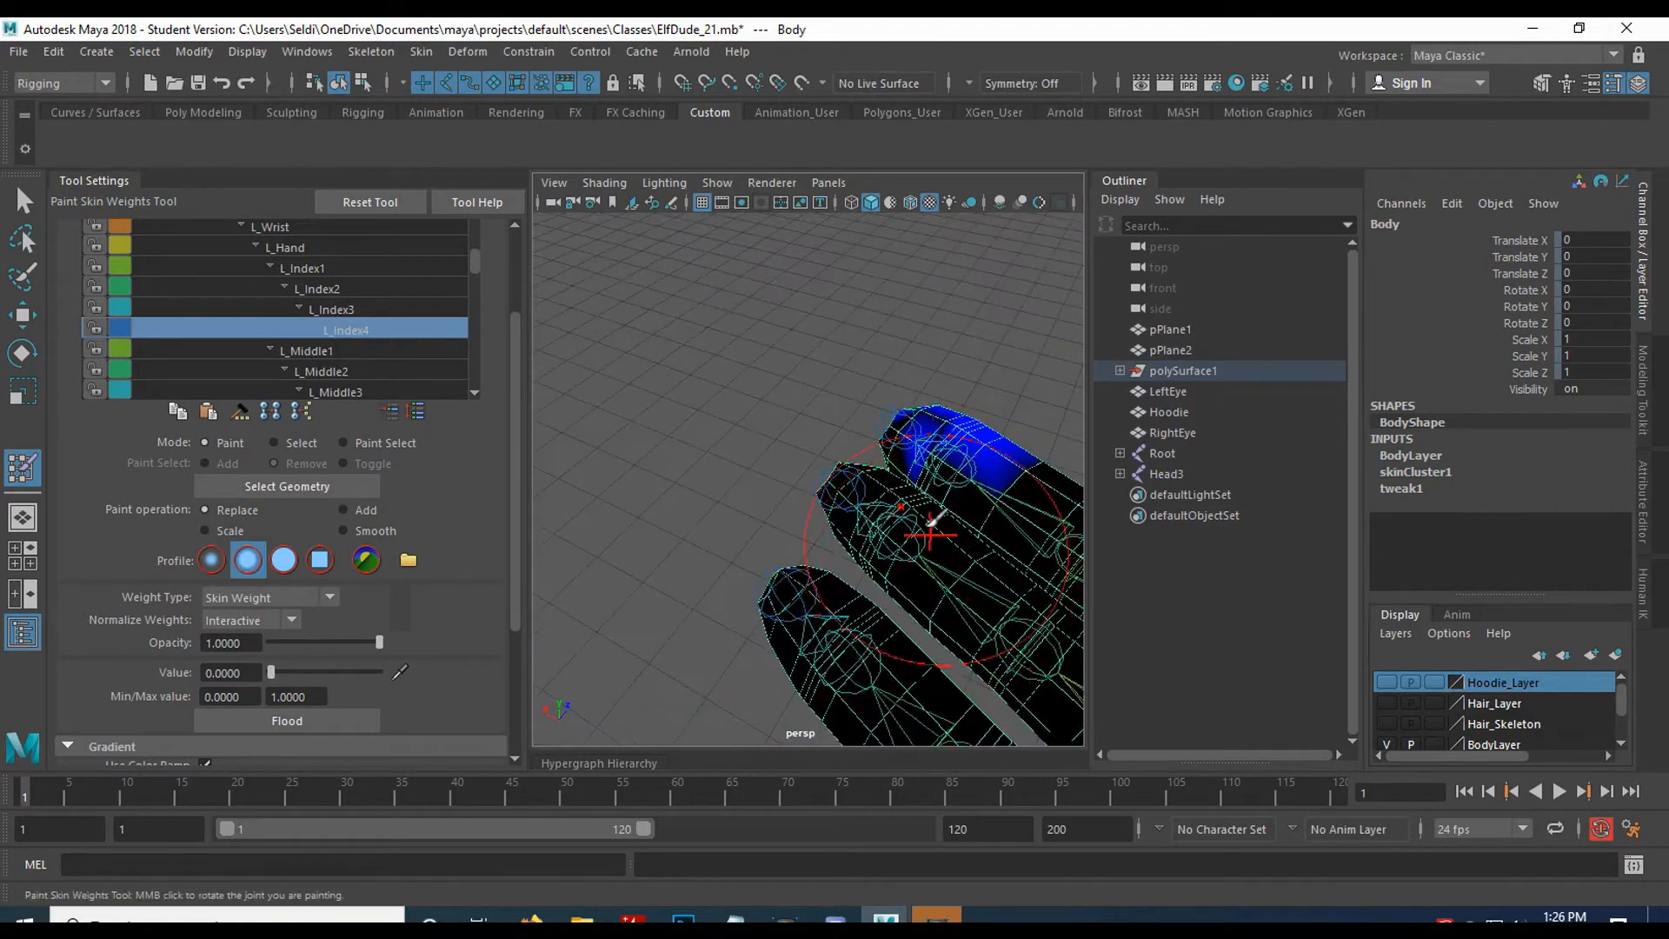
scroll(791, 481, down, 5)
alt+drag(791, 481, 746, 457)
scroll(728, 525, up, 3)
alt+drag(729, 525, 835, 546)
scroll(738, 577, up, 3)
alt+middle_drag(738, 577, 965, 626)
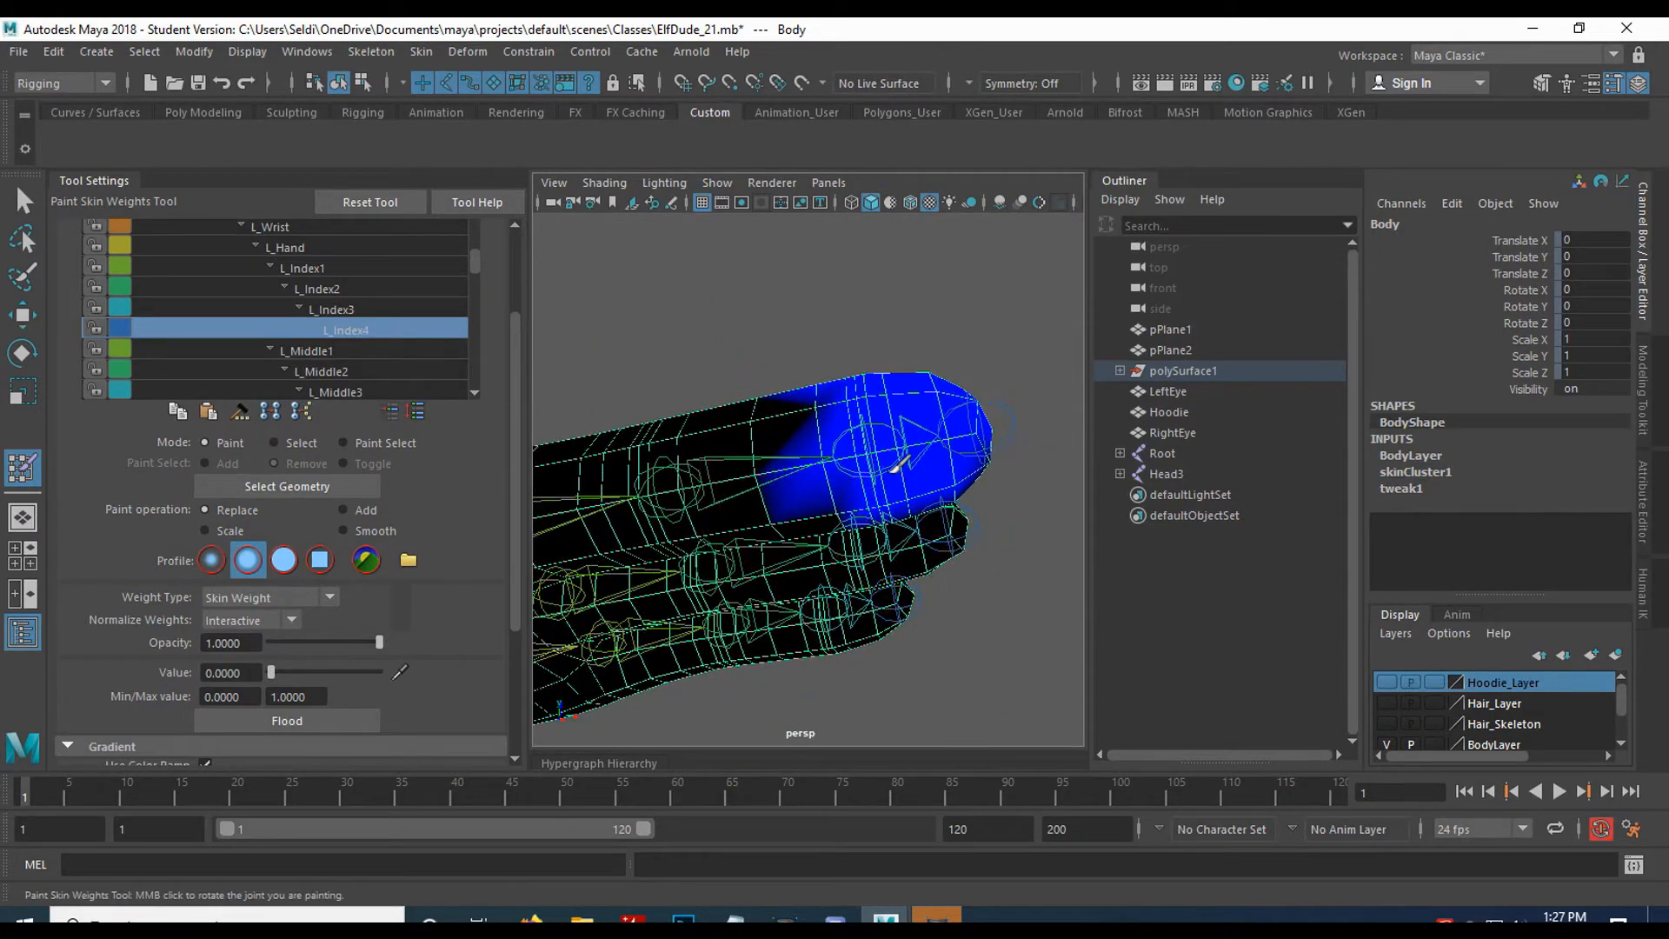
scroll(904, 448, down, 3)
mouse_move(904, 448)
alt+mouse_down()
mouse_move(814, 585)
mouse_move(734, 444)
alt+mouse_up()
Adjust the brush size and erase the L_Index4 influence from the base of the bent index finger.
scroll(734, 443, up, 3)
mouse_move(801, 615)
alt+mouse_down()
mouse_move(624, 618)
mouse_move(713, 521)
alt+mouse_up()
mouse_move(556, 417)
alt+mouse_down()
mouse_move(609, 452)
mouse_move(478, 447)
mouse_move(538, 467)
mouse_move(827, 452)
mouse_move(814, 504)
mouse_move(835, 520)
mouse_move(734, 526)
mouse_move(746, 344)
alt+mouse_up()
drag(740, 443, 777, 443)
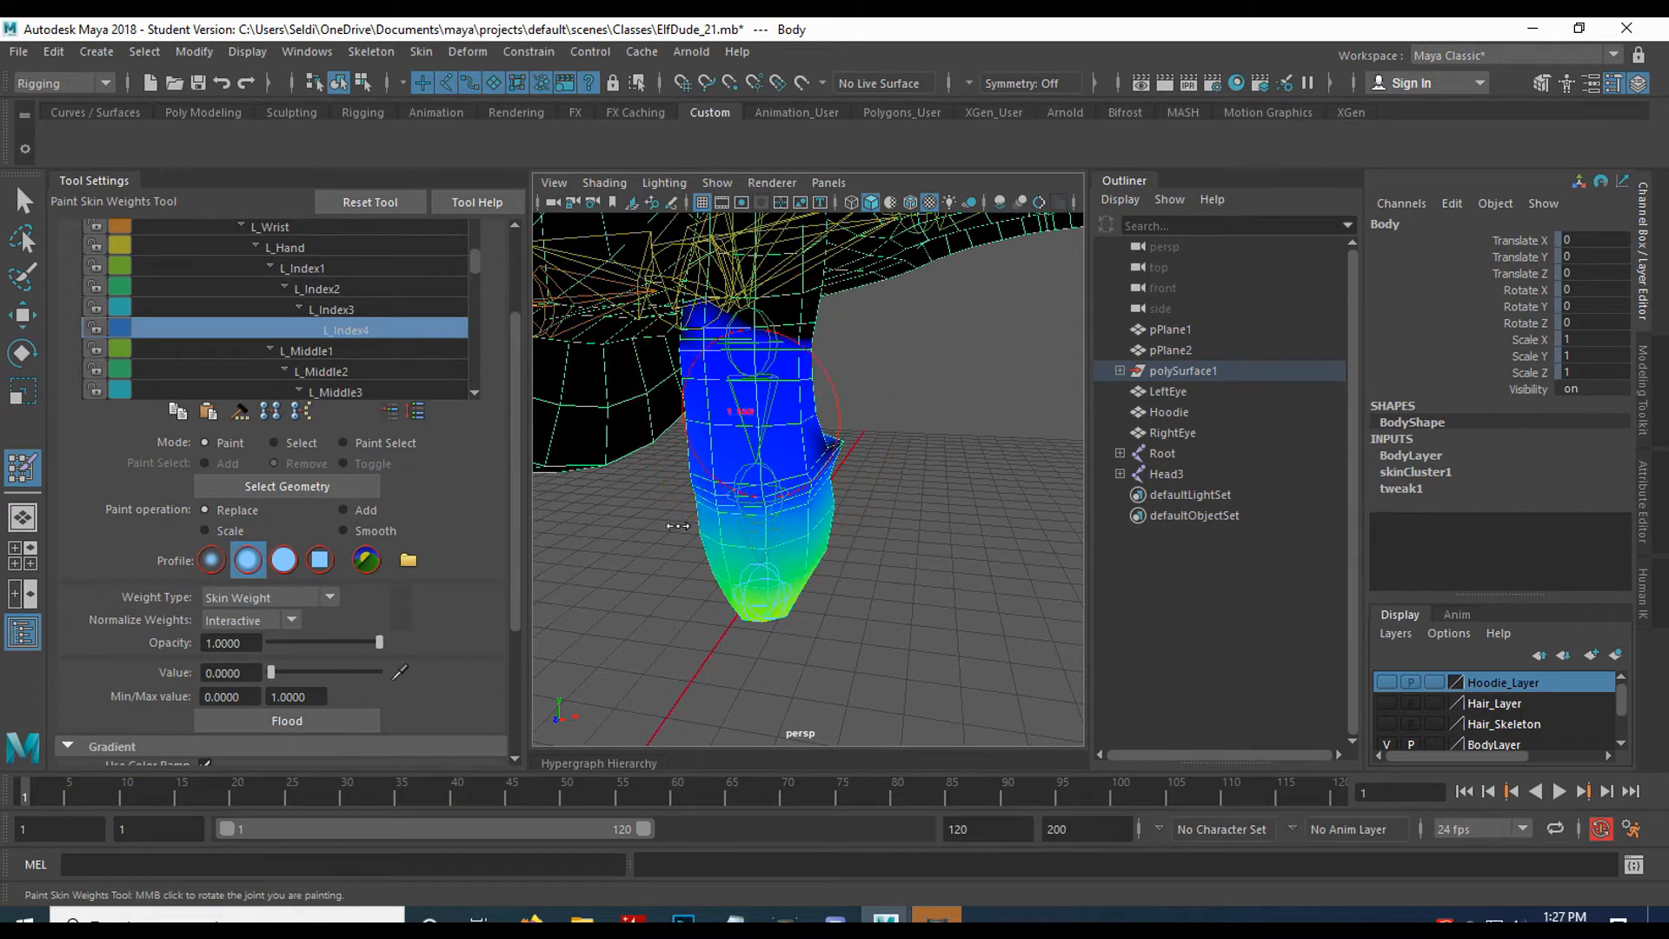
alt+drag(700, 328, 935, 320)
alt+drag(776, 330, 976, 350)
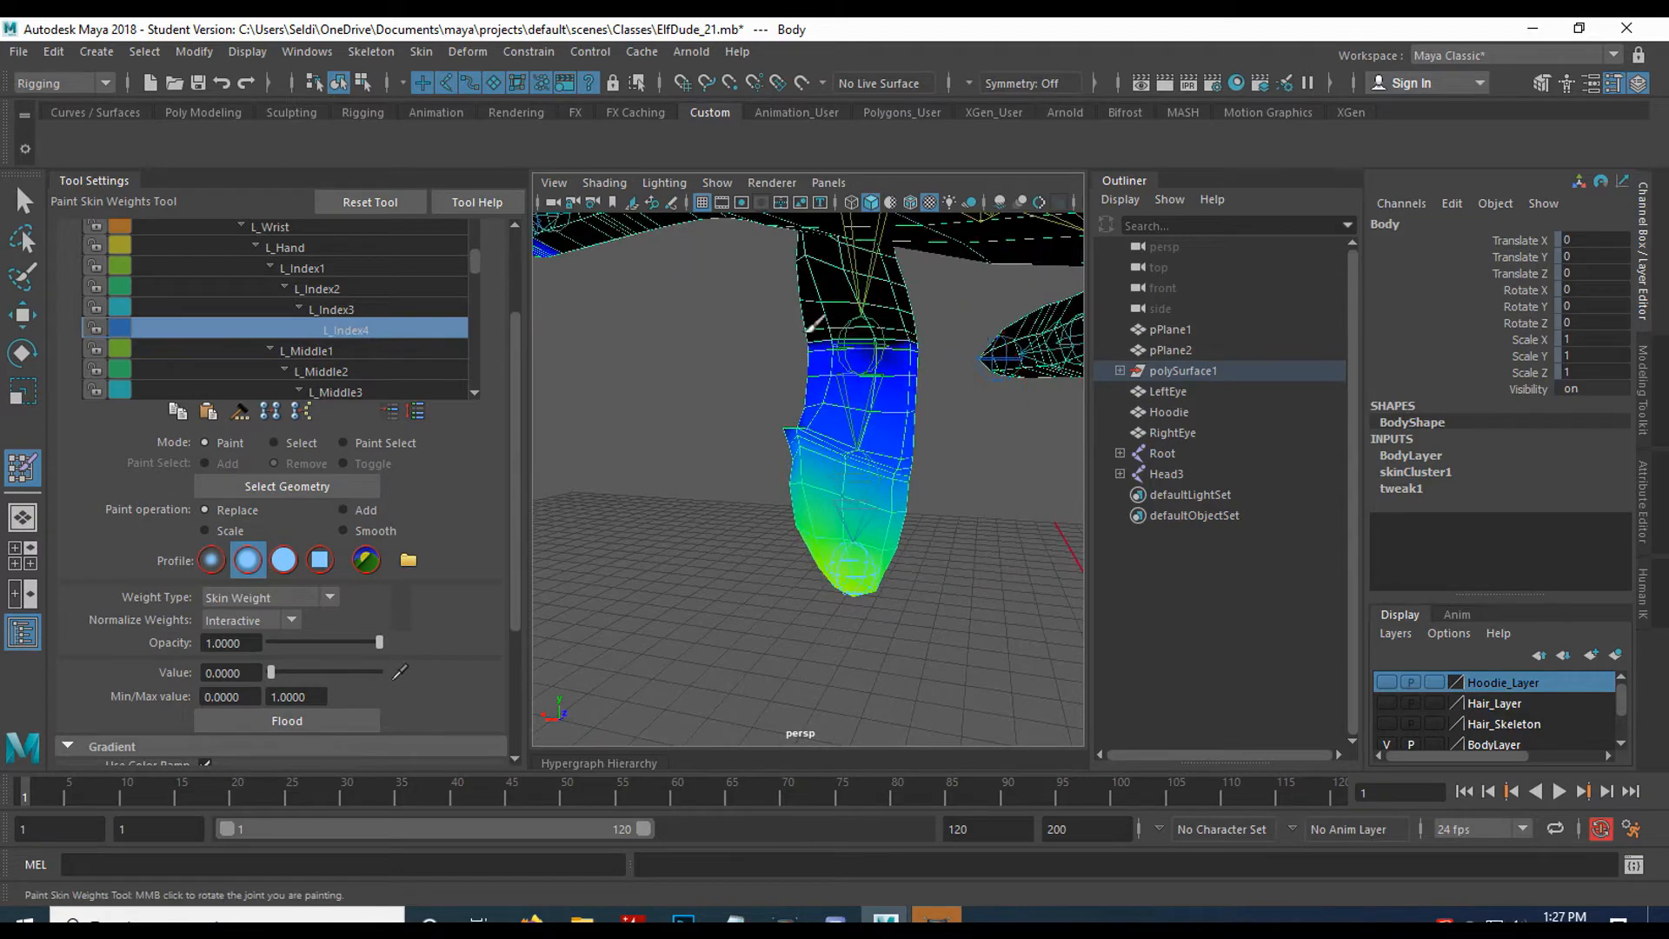
mouse_move(873, 365)
alt+mouse_down()
mouse_move(972, 466)
mouse_move(618, 488)
mouse_move(762, 450)
alt+mouse_up()
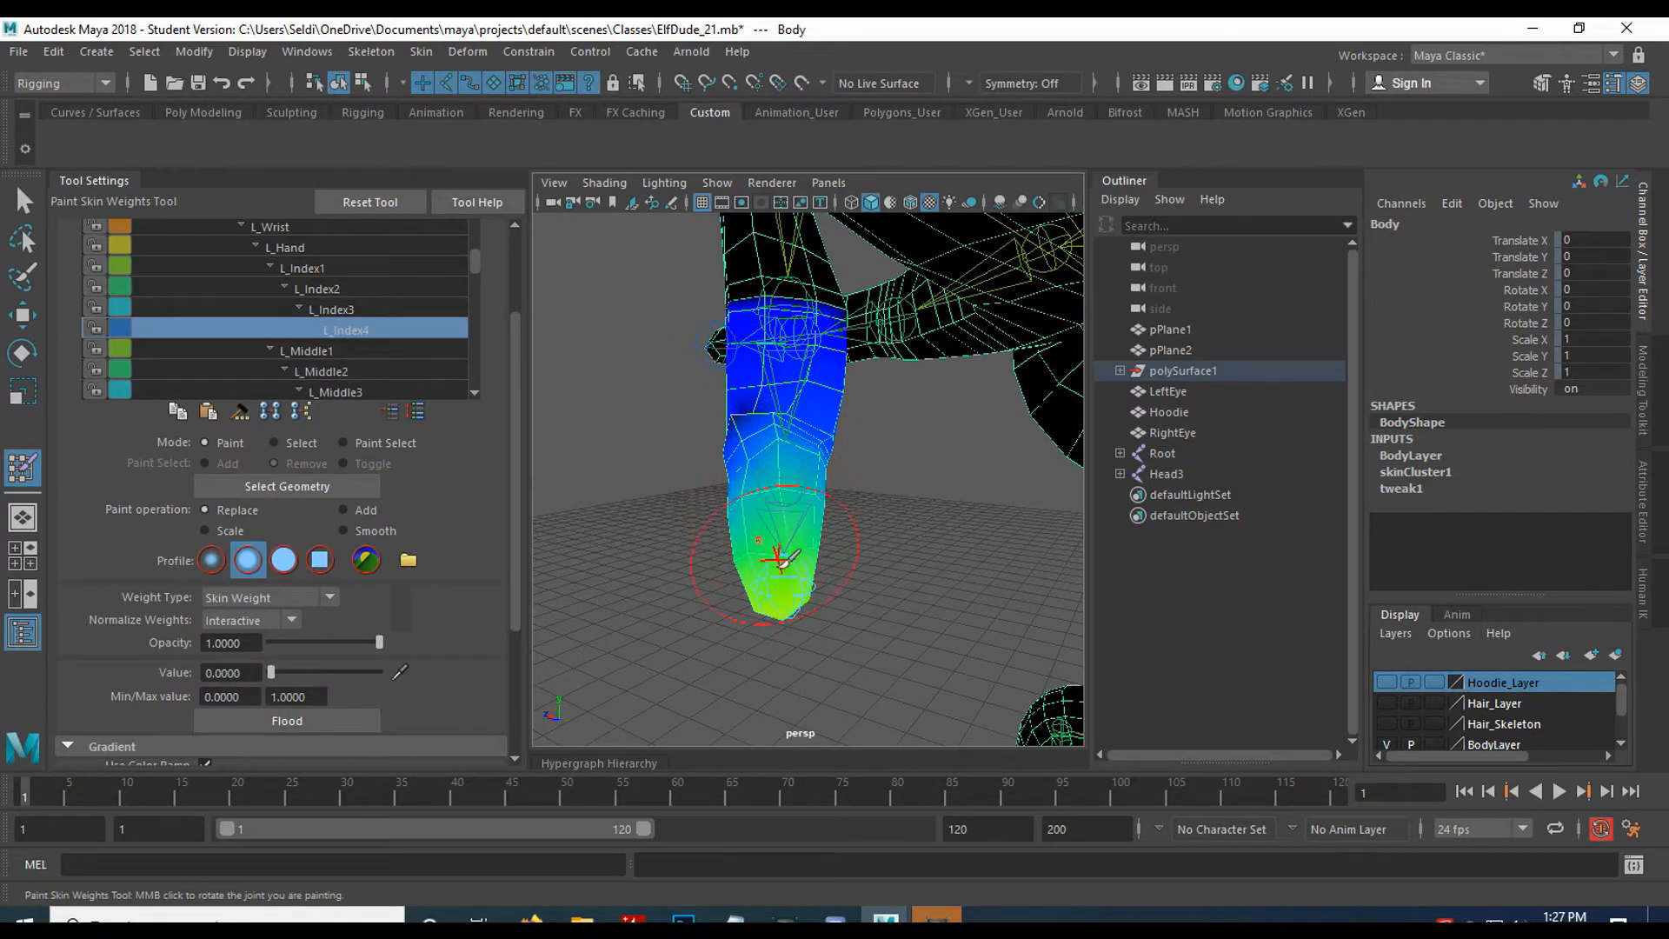
Return to the L_Index3 influence, erase its leftover weights on the middle finger and inspect the bent index fingertip.
click(331, 310)
mouse_move(689, 388)
alt+mouse_down()
mouse_move(861, 328)
mouse_move(1047, 327)
mouse_move(1022, 322)
mouse_move(895, 380)
alt+mouse_up()
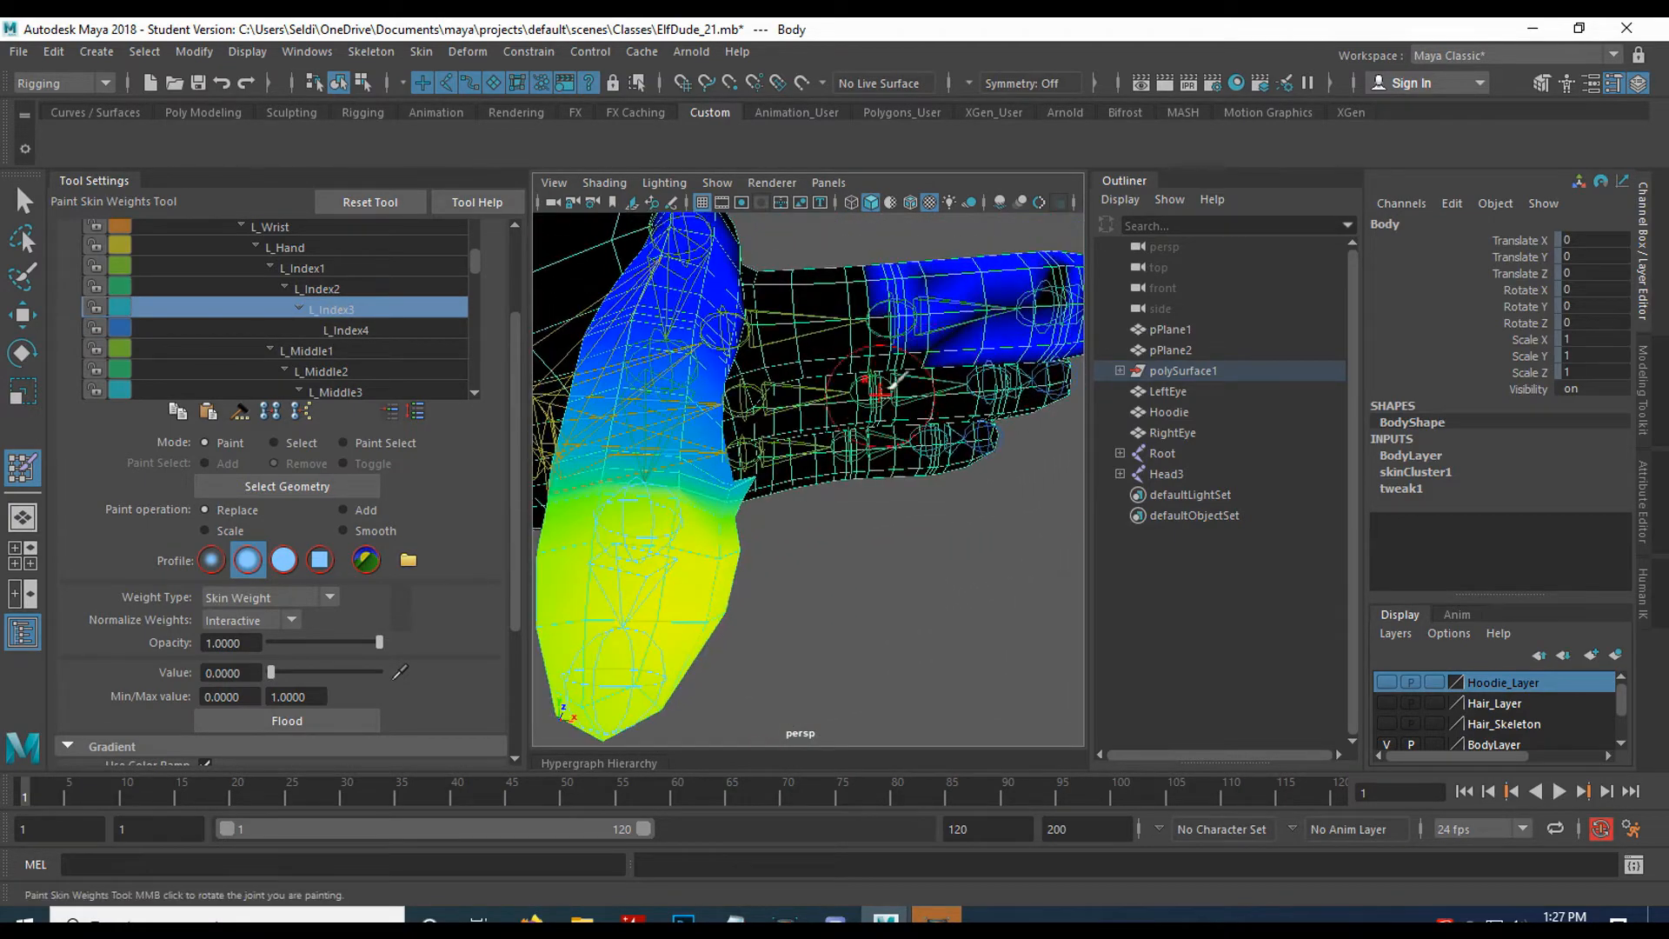
mouse_move(895, 286)
alt+mouse_down()
mouse_move(1000, 328)
mouse_move(906, 335)
alt+mouse_up()
mouse_move(798, 358)
alt+mouse_down()
mouse_move(708, 358)
mouse_move(704, 417)
mouse_move(721, 431)
mouse_move(665, 450)
mouse_move(767, 407)
alt+mouse_up()
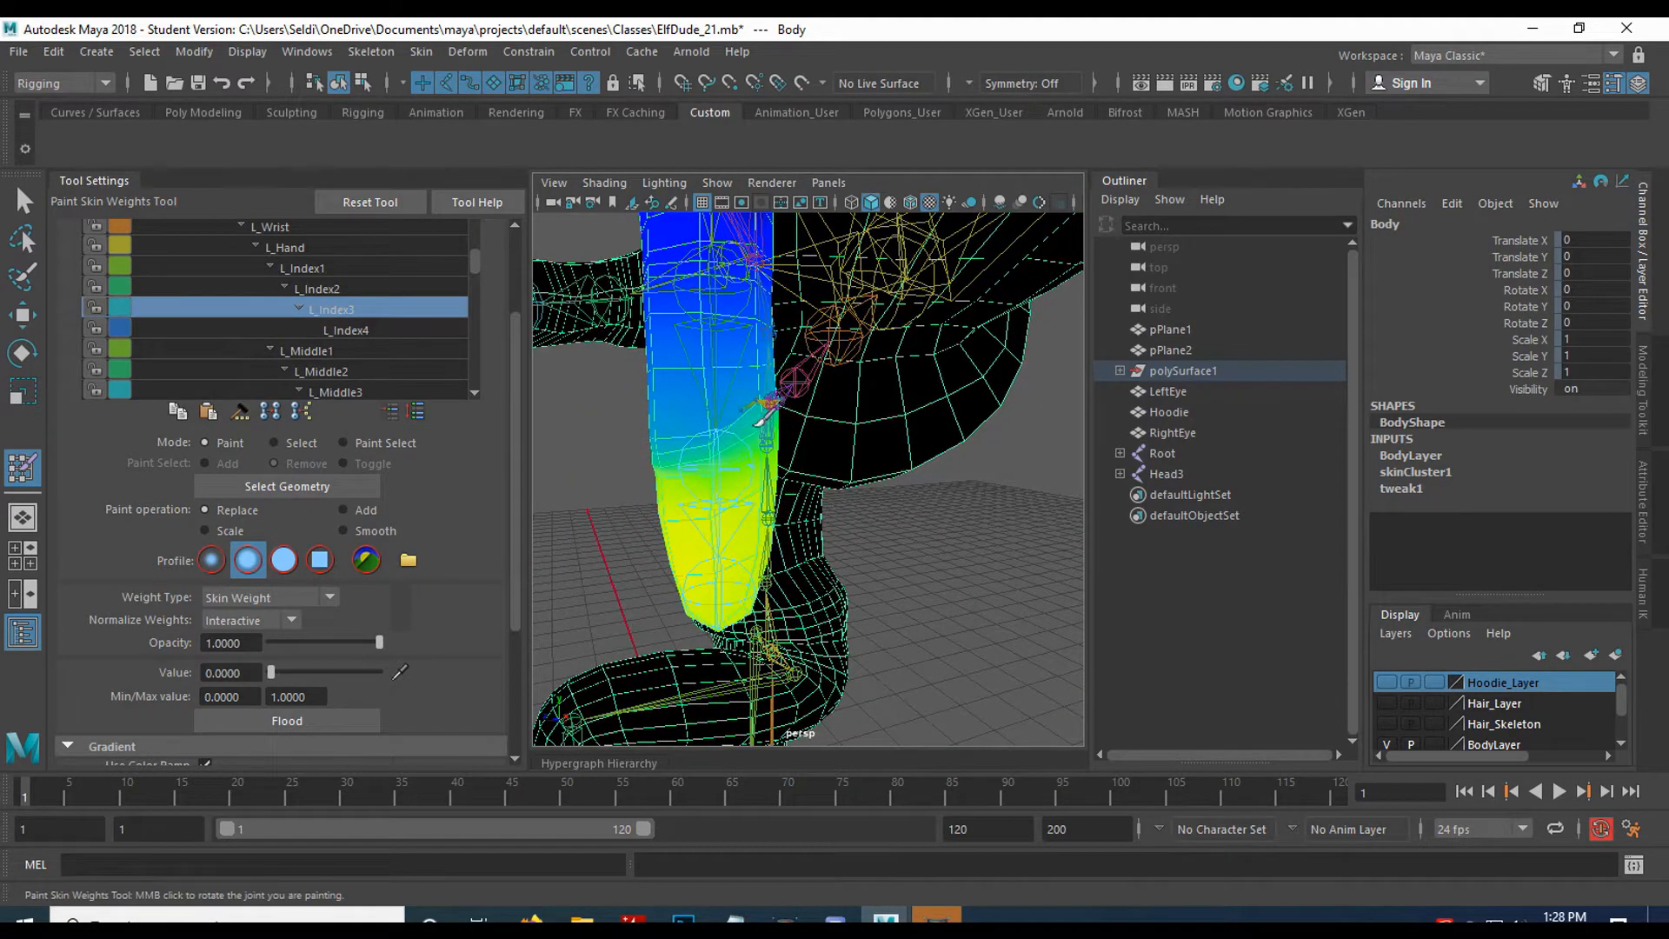
alt+drag(776, 432, 894, 432)
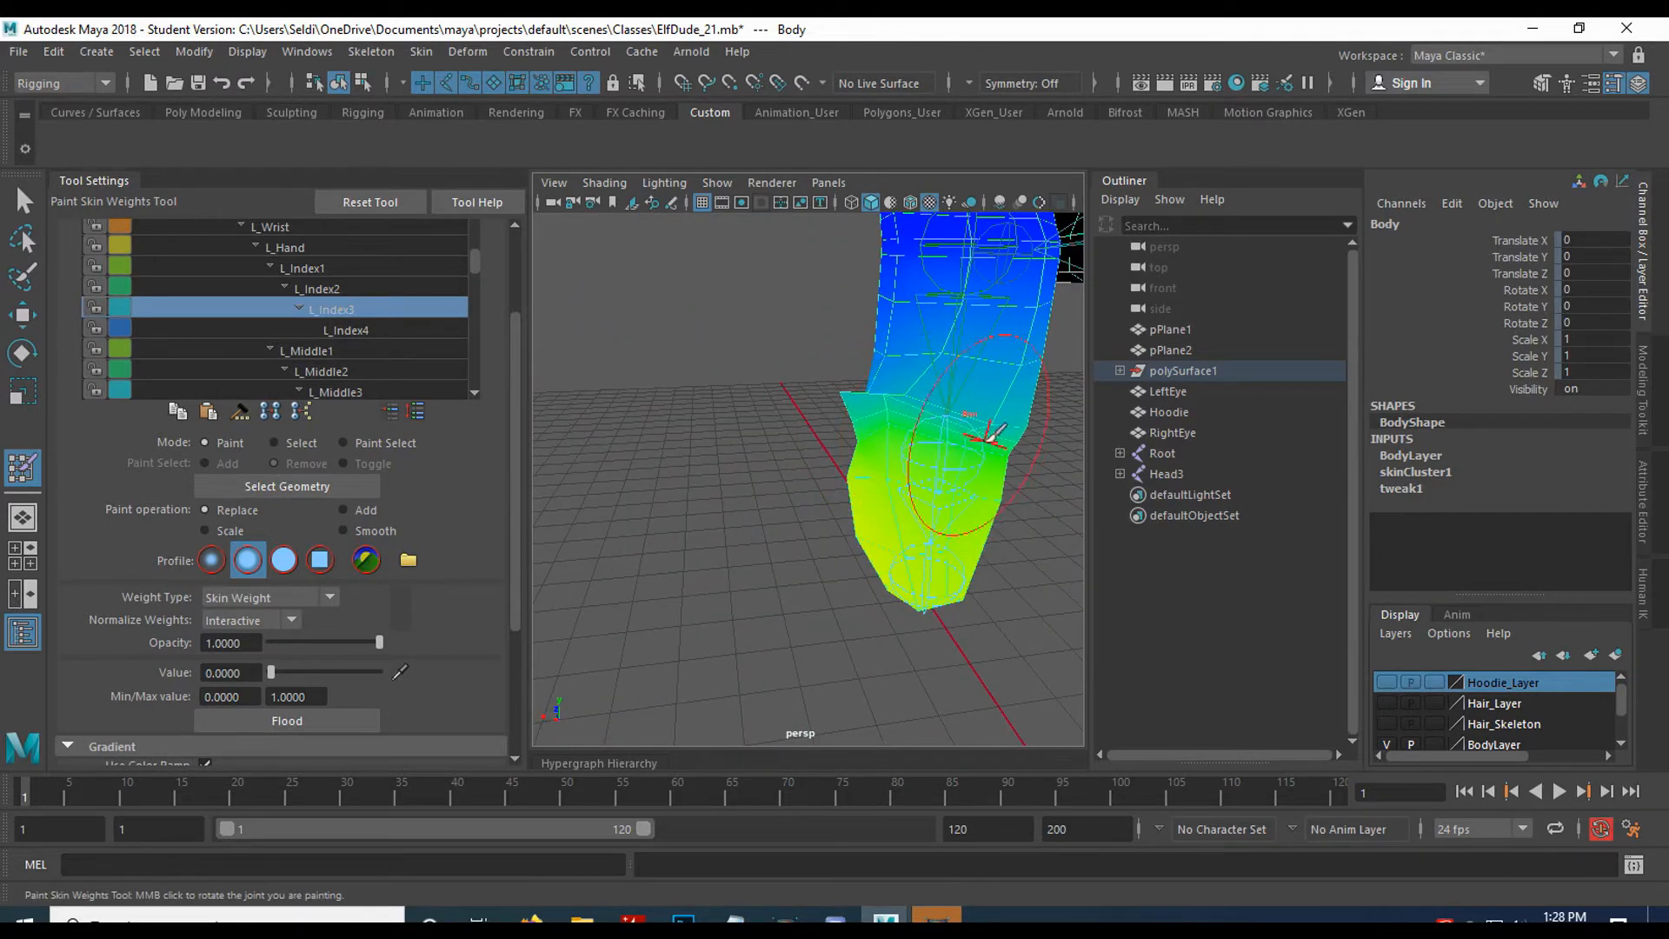
mouse_move(888, 403)
alt+mouse_down()
mouse_move(888, 440)
mouse_move(766, 459)
mouse_move(673, 441)
mouse_move(879, 473)
mouse_move(988, 518)
mouse_move(1084, 496)
mouse_move(817, 496)
alt+mouse_up()
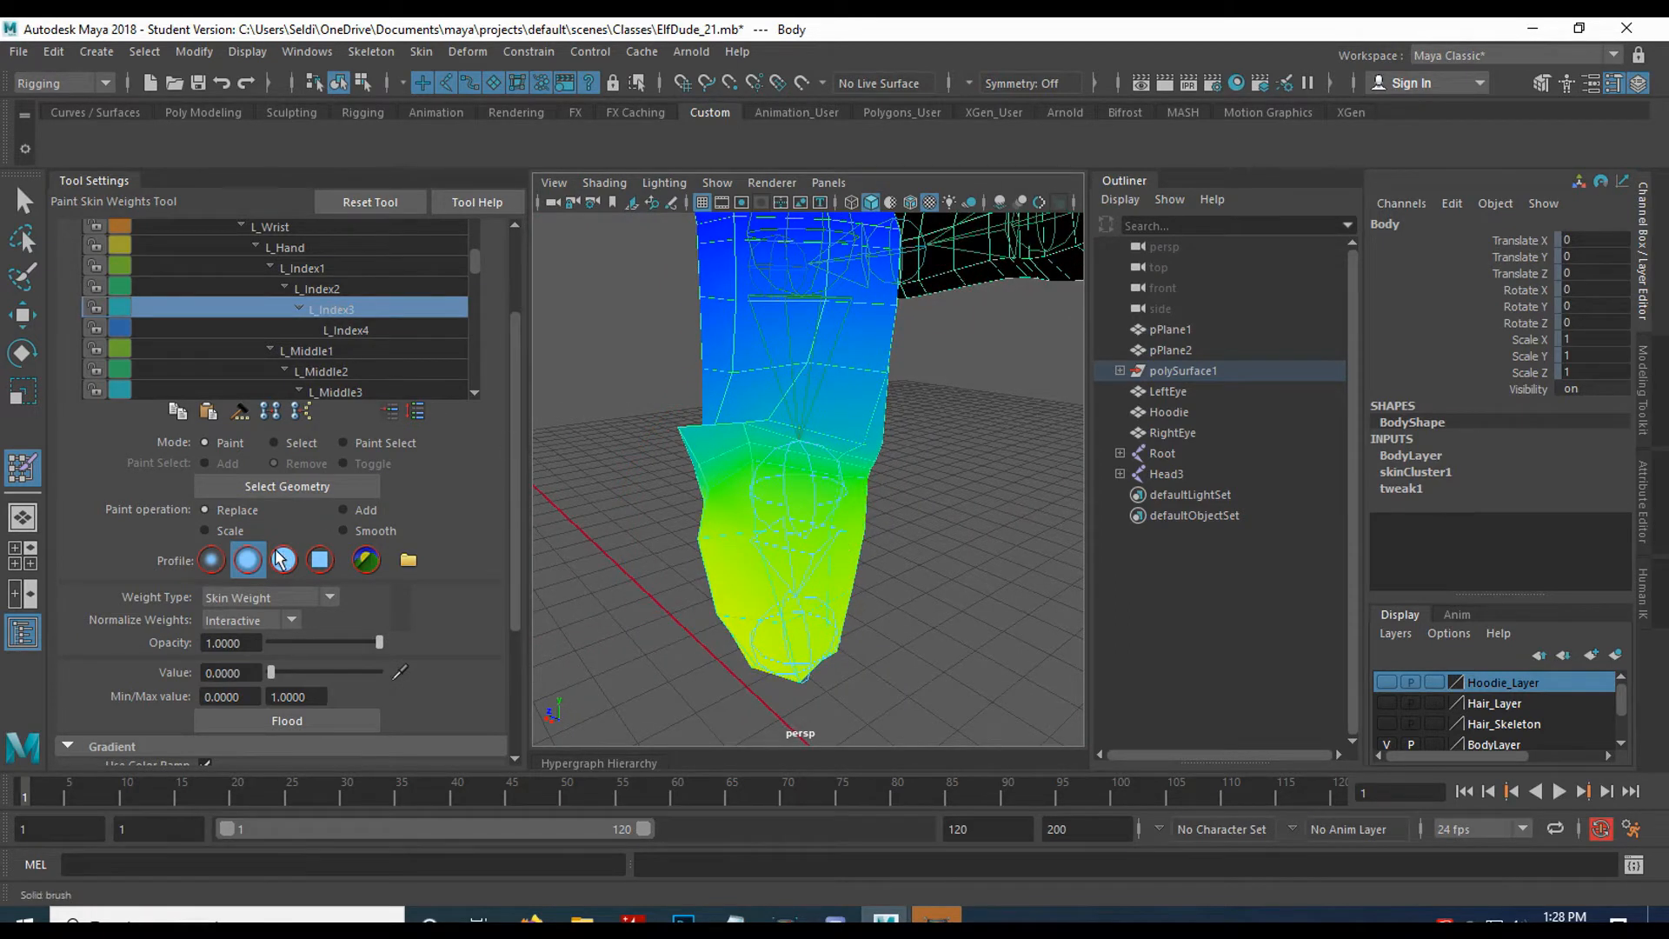
Build up the L_Index3 influence around the last knuckle and tip of the bent index finger with Add at value 0.1.
click(362, 510)
text(0.1)
key(Return)
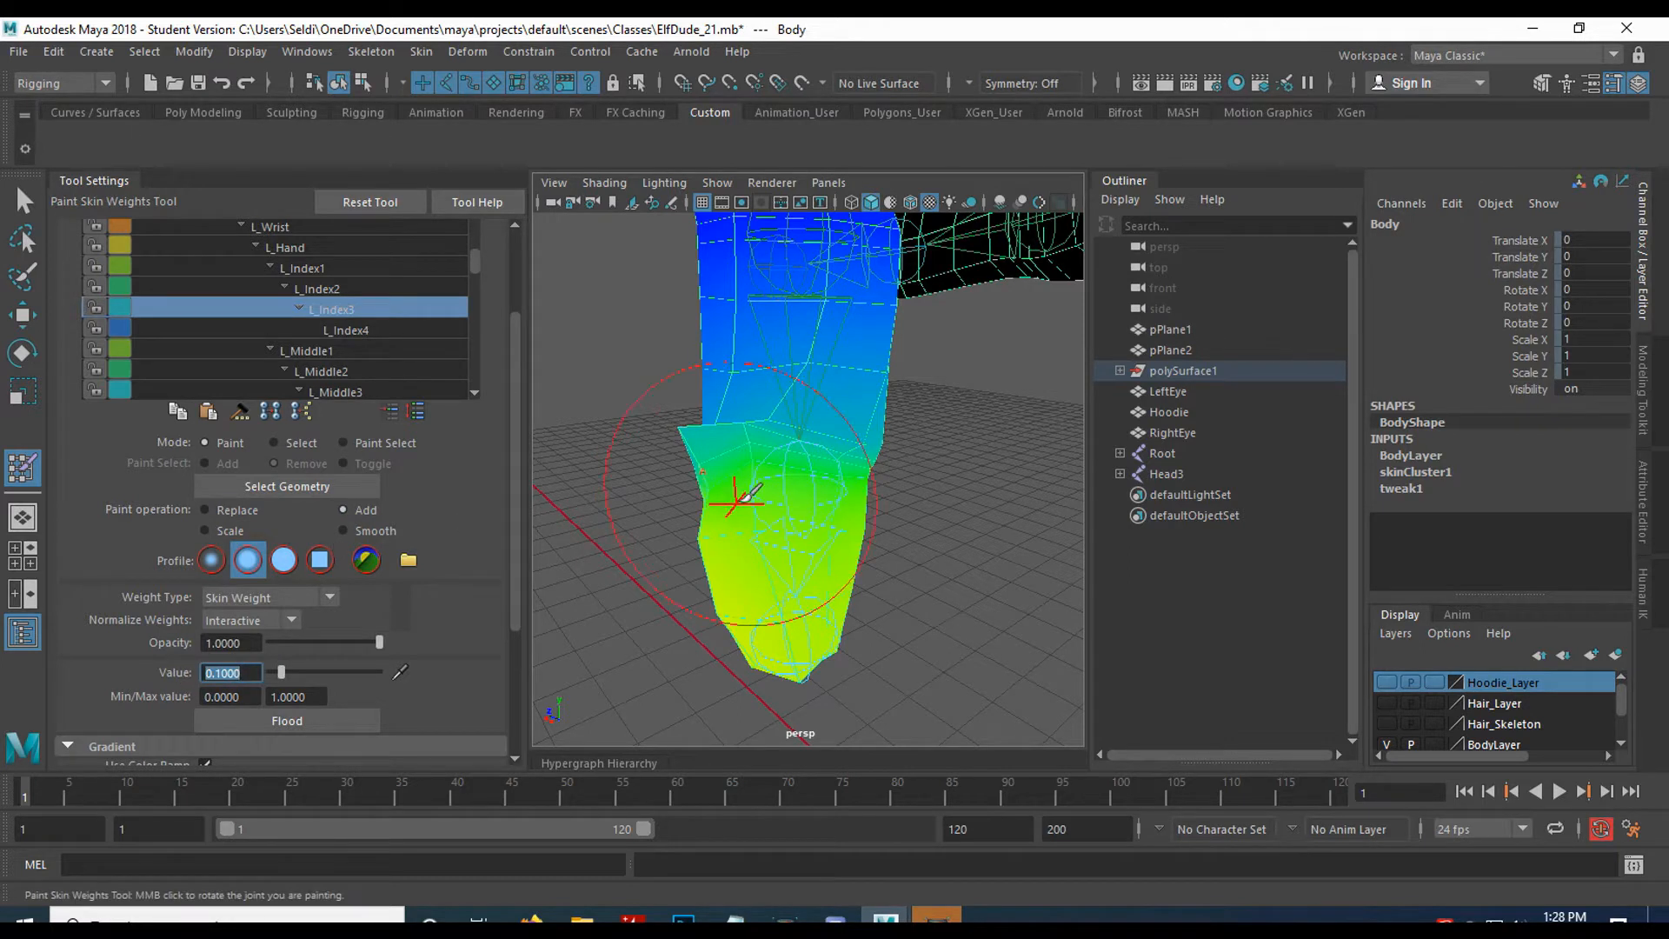
drag(711, 439, 693, 430)
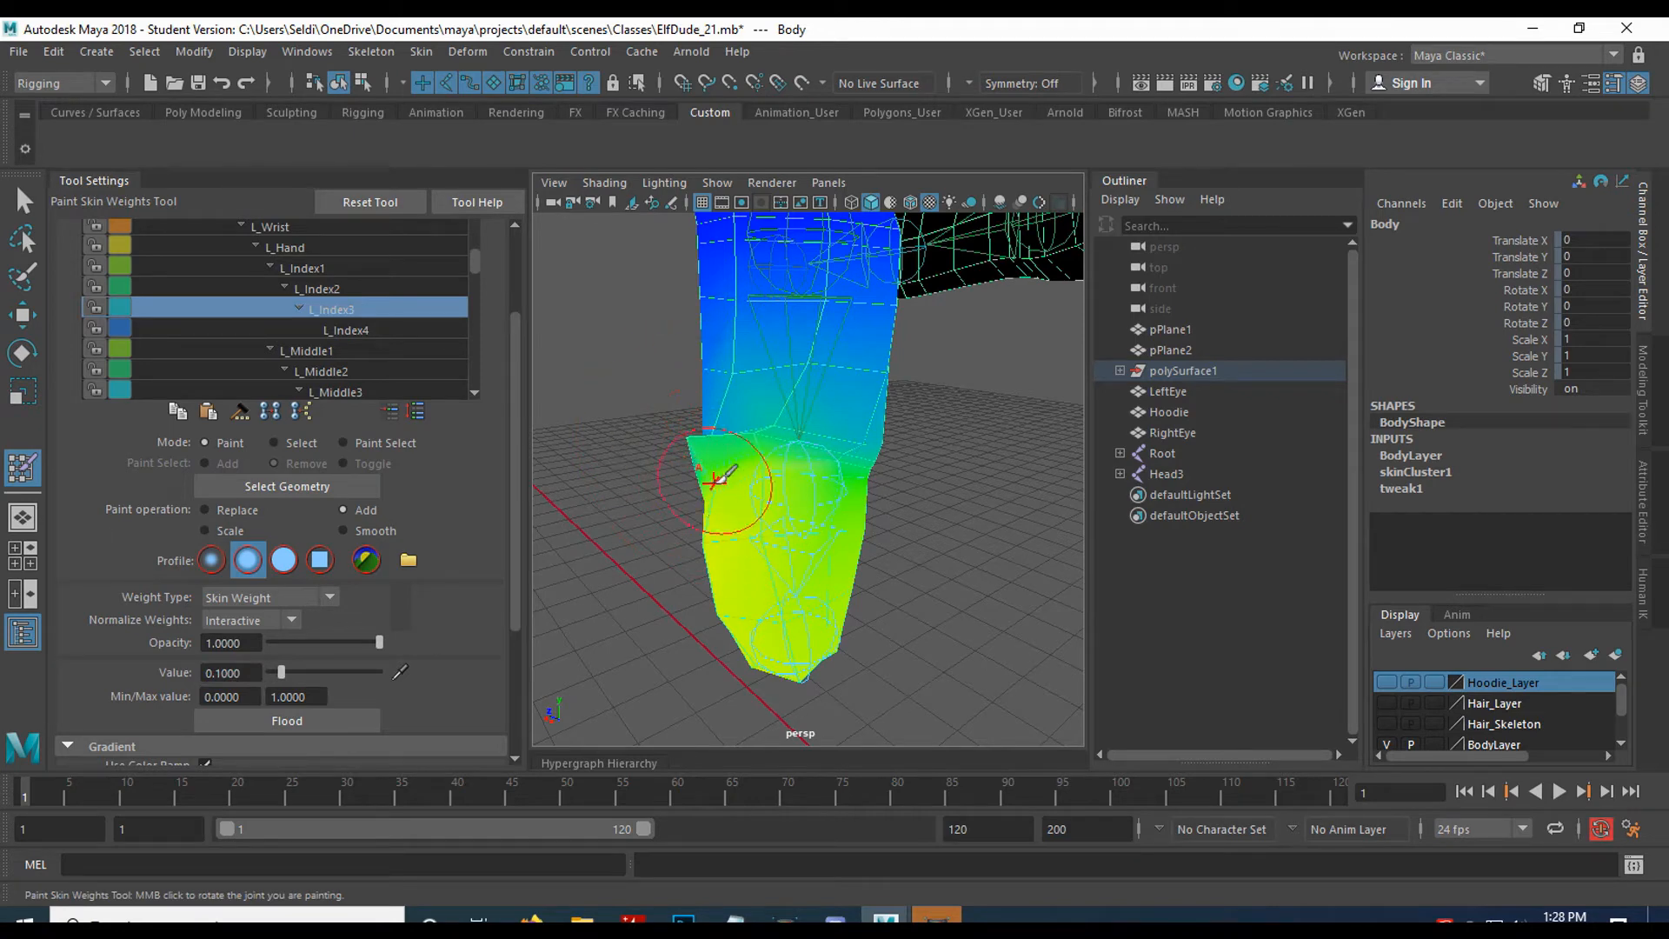
mouse_move(698, 472)
alt+mouse_down()
mouse_move(812, 477)
mouse_move(767, 448)
mouse_move(723, 475)
mouse_move(776, 465)
mouse_move(738, 484)
mouse_move(799, 451)
alt+mouse_up()
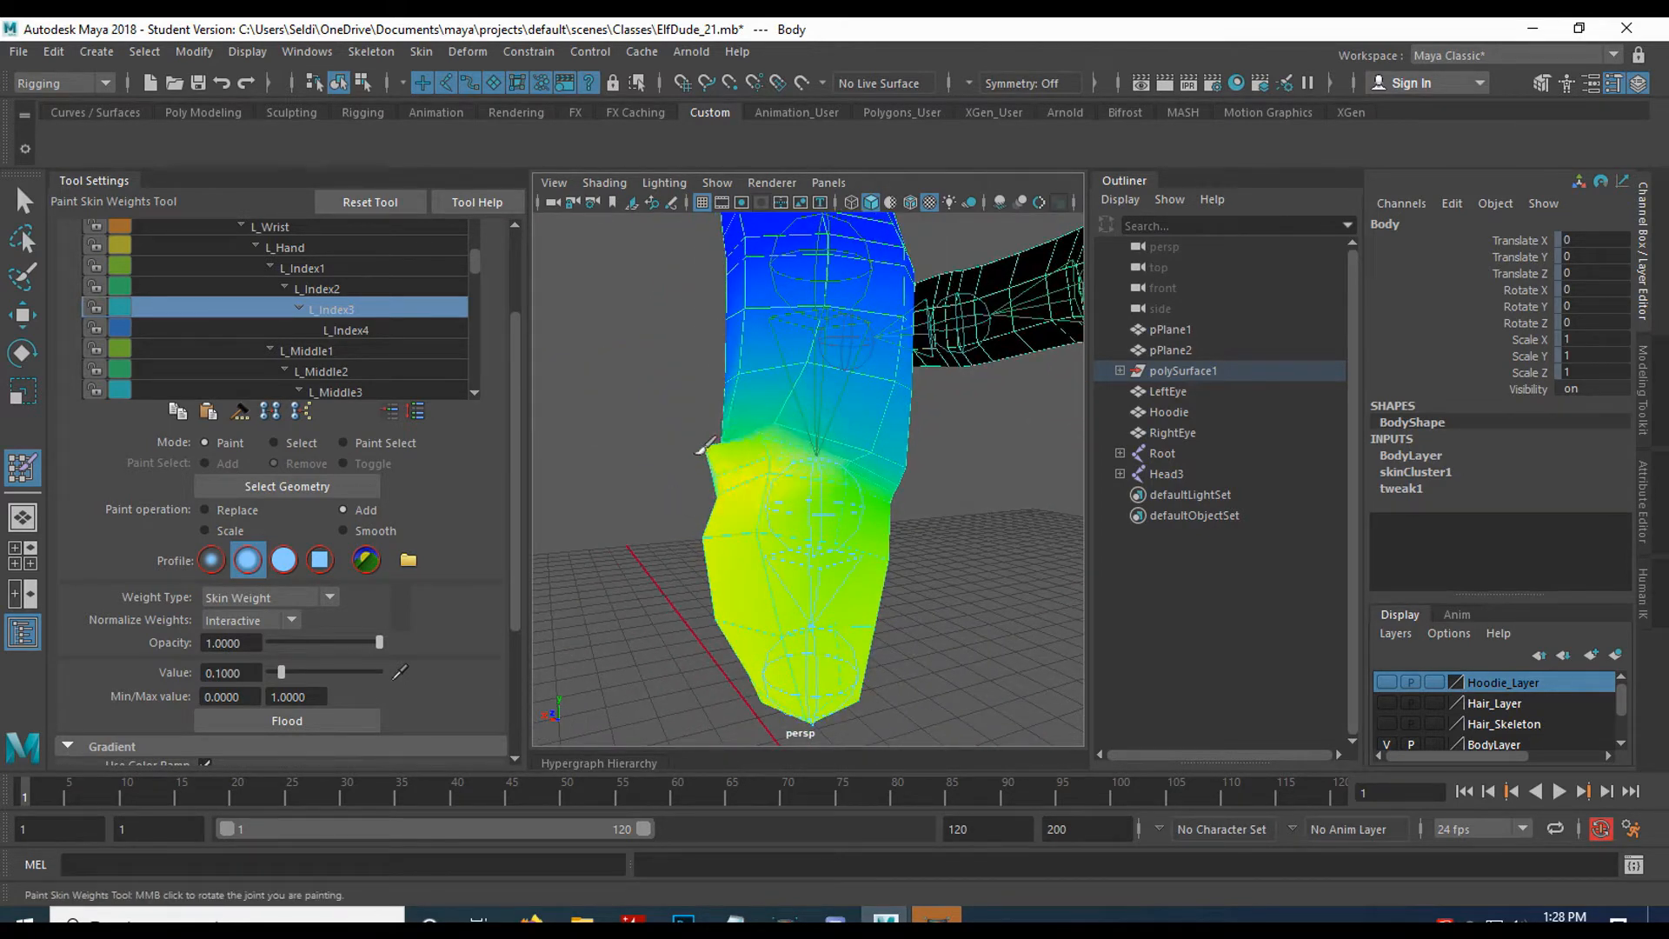
mouse_move(698, 474)
alt+mouse_down()
mouse_move(765, 477)
mouse_move(754, 539)
mouse_move(765, 491)
mouse_move(833, 518)
alt+mouse_up()
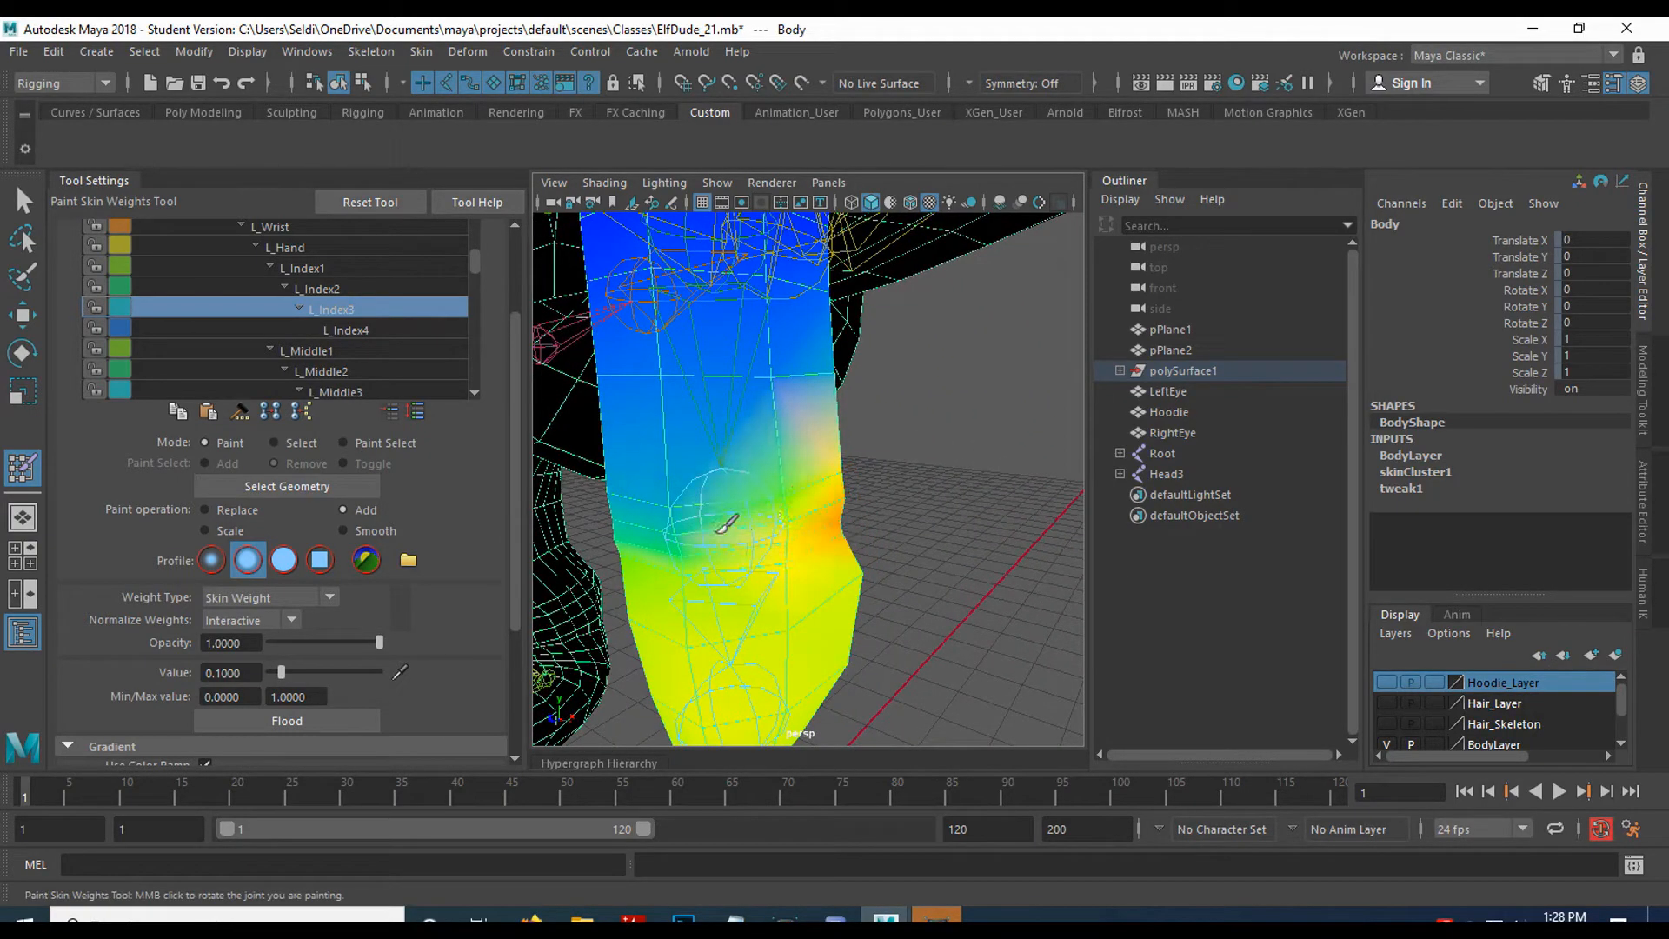
mouse_move(642, 519)
alt+mouse_down()
mouse_move(746, 559)
mouse_move(848, 508)
mouse_move(687, 526)
alt+mouse_up()
mouse_move(839, 565)
alt+mouse_down()
mouse_move(809, 547)
mouse_move(835, 531)
mouse_move(829, 512)
mouse_move(765, 503)
mouse_move(801, 466)
mouse_move(813, 513)
mouse_move(739, 554)
mouse_move(469, 555)
mouse_move(765, 540)
alt+mouse_up()
alt+middle_drag(760, 491, 769, 580)
alt+drag(770, 581, 851, 561)
alt+middle_drag(832, 590, 852, 497)
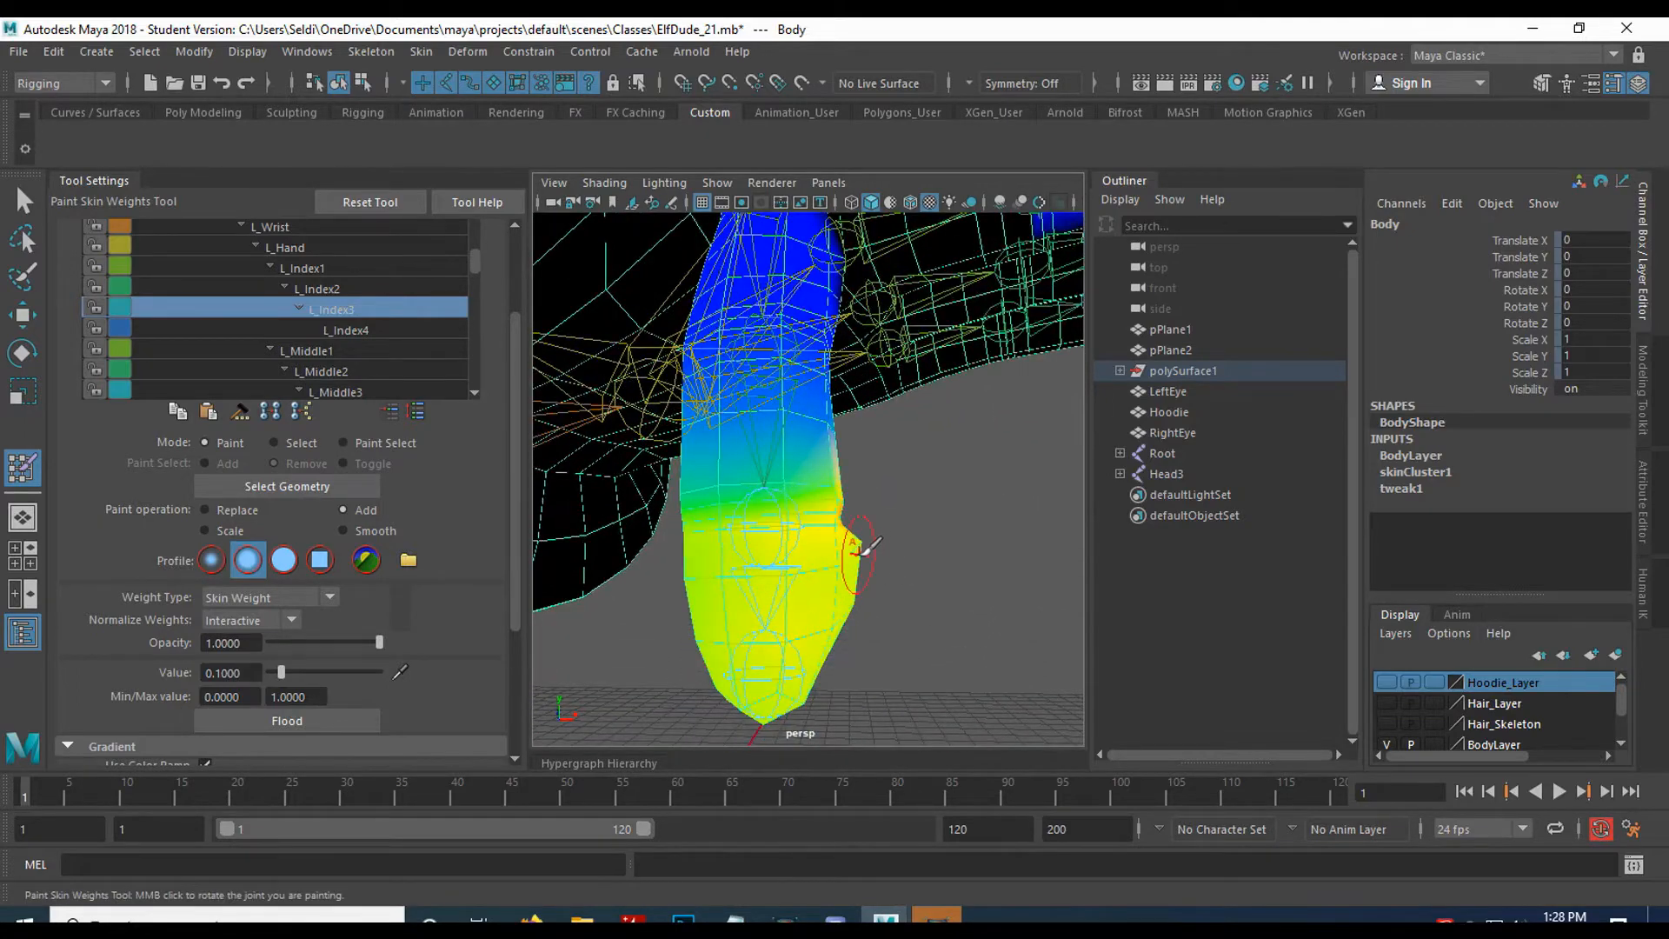
alt+drag(967, 450, 711, 565)
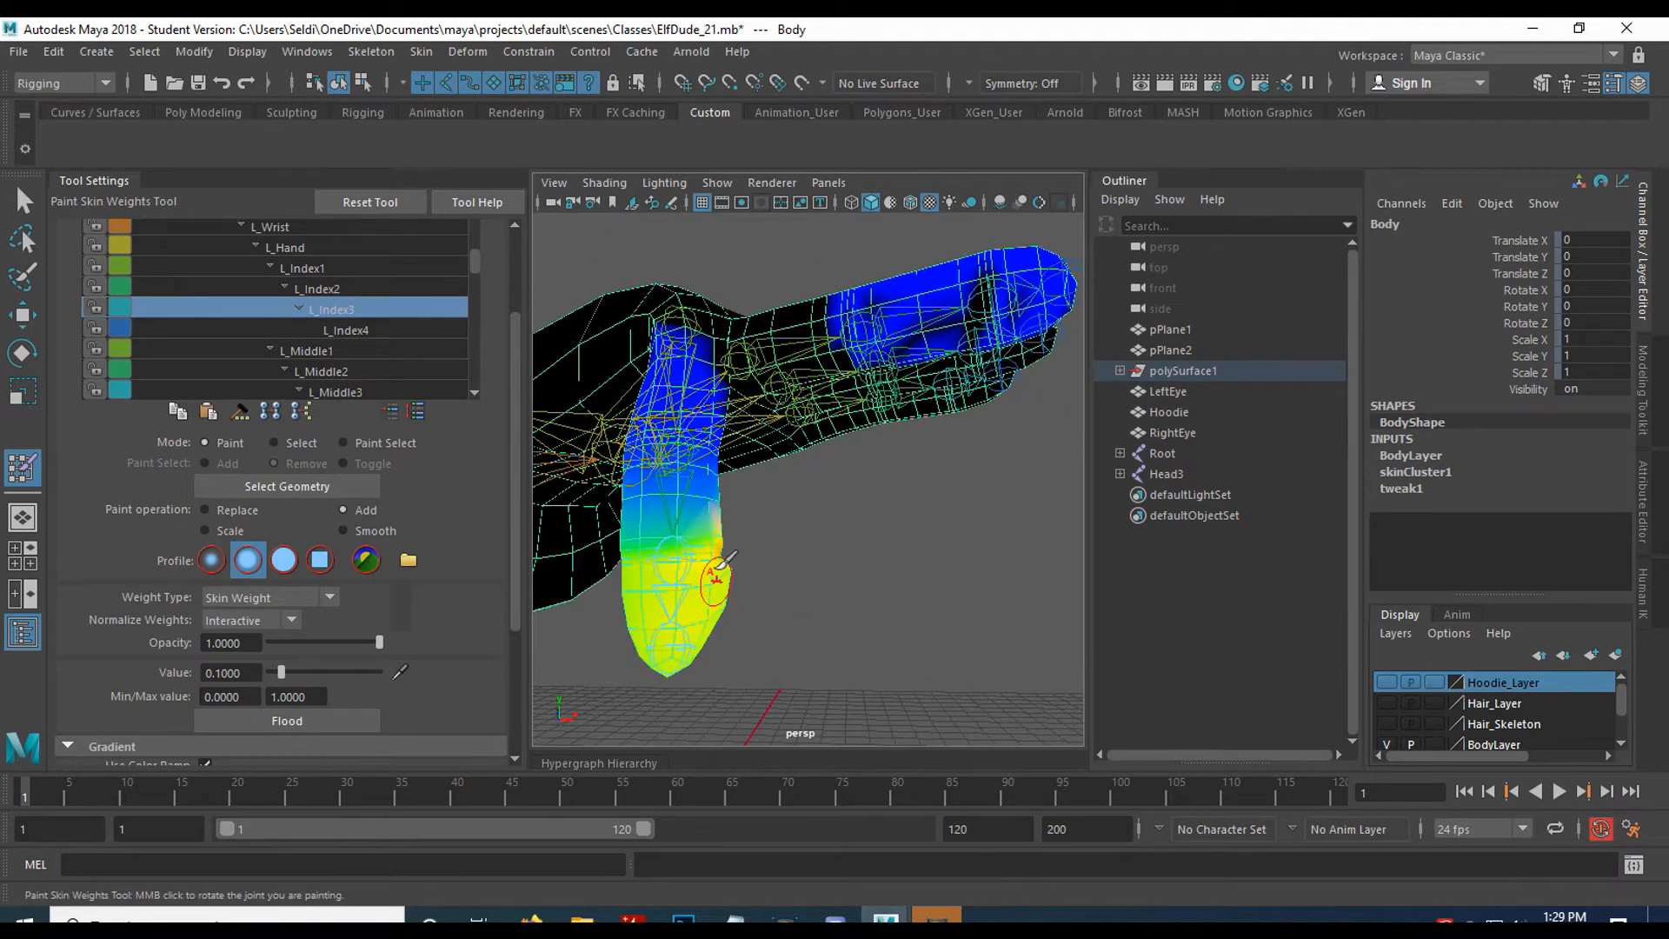
Display the L_Middle1 influence and set the brush to Replace at value 0.
click(352, 349)
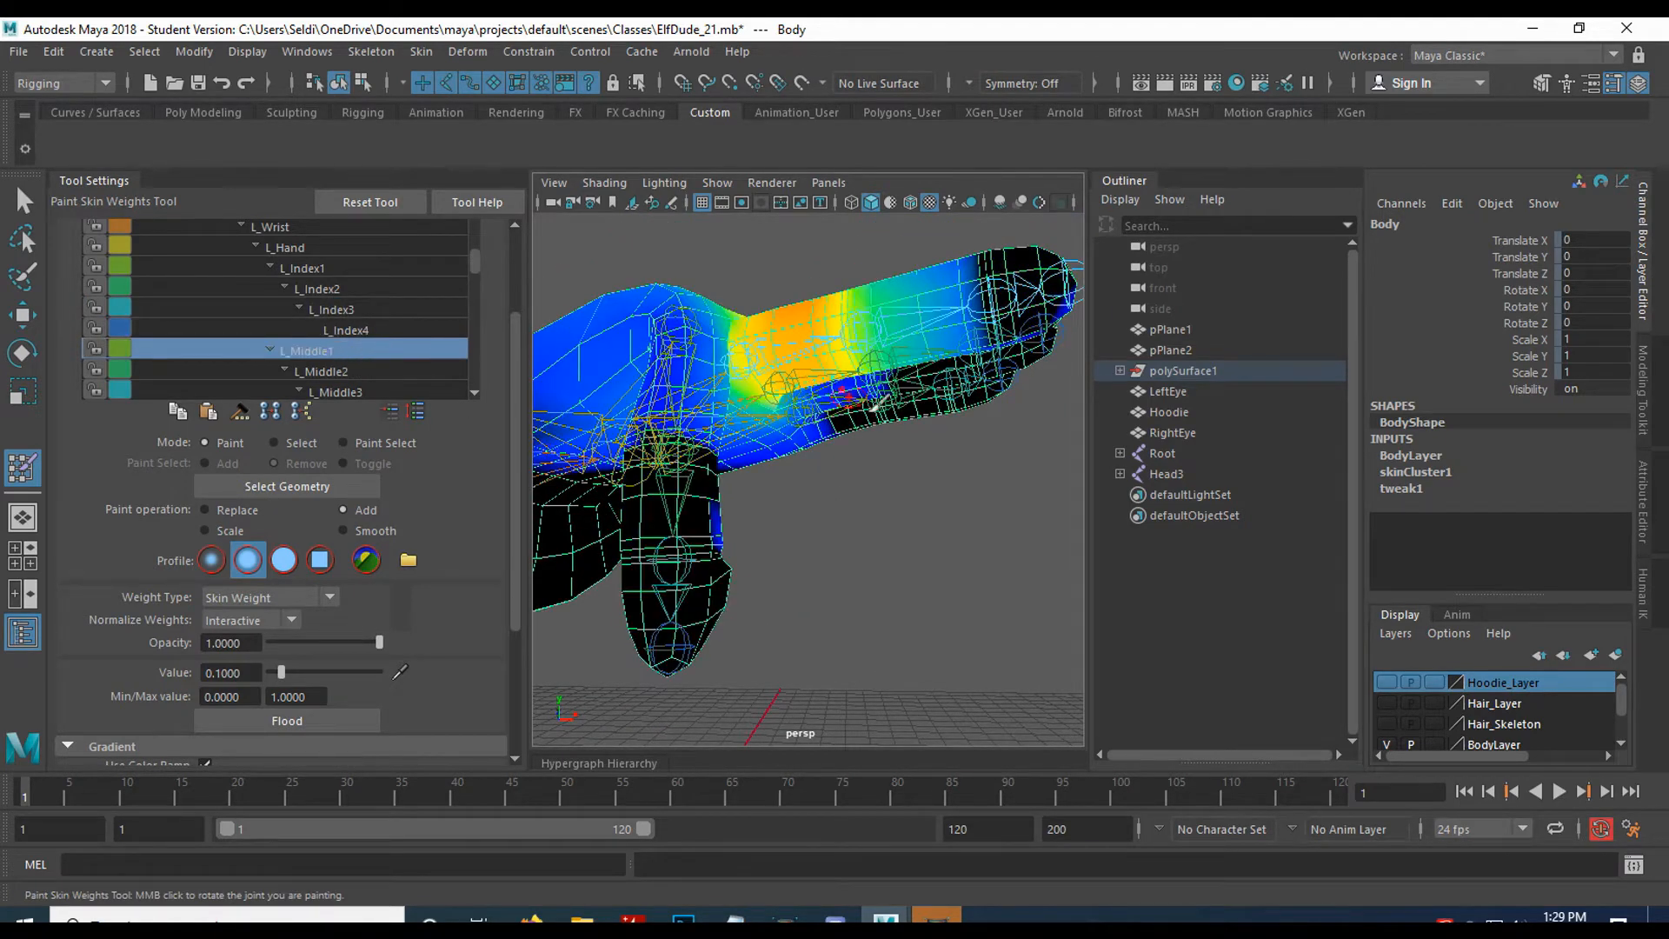
alt+drag(856, 491, 696, 517)
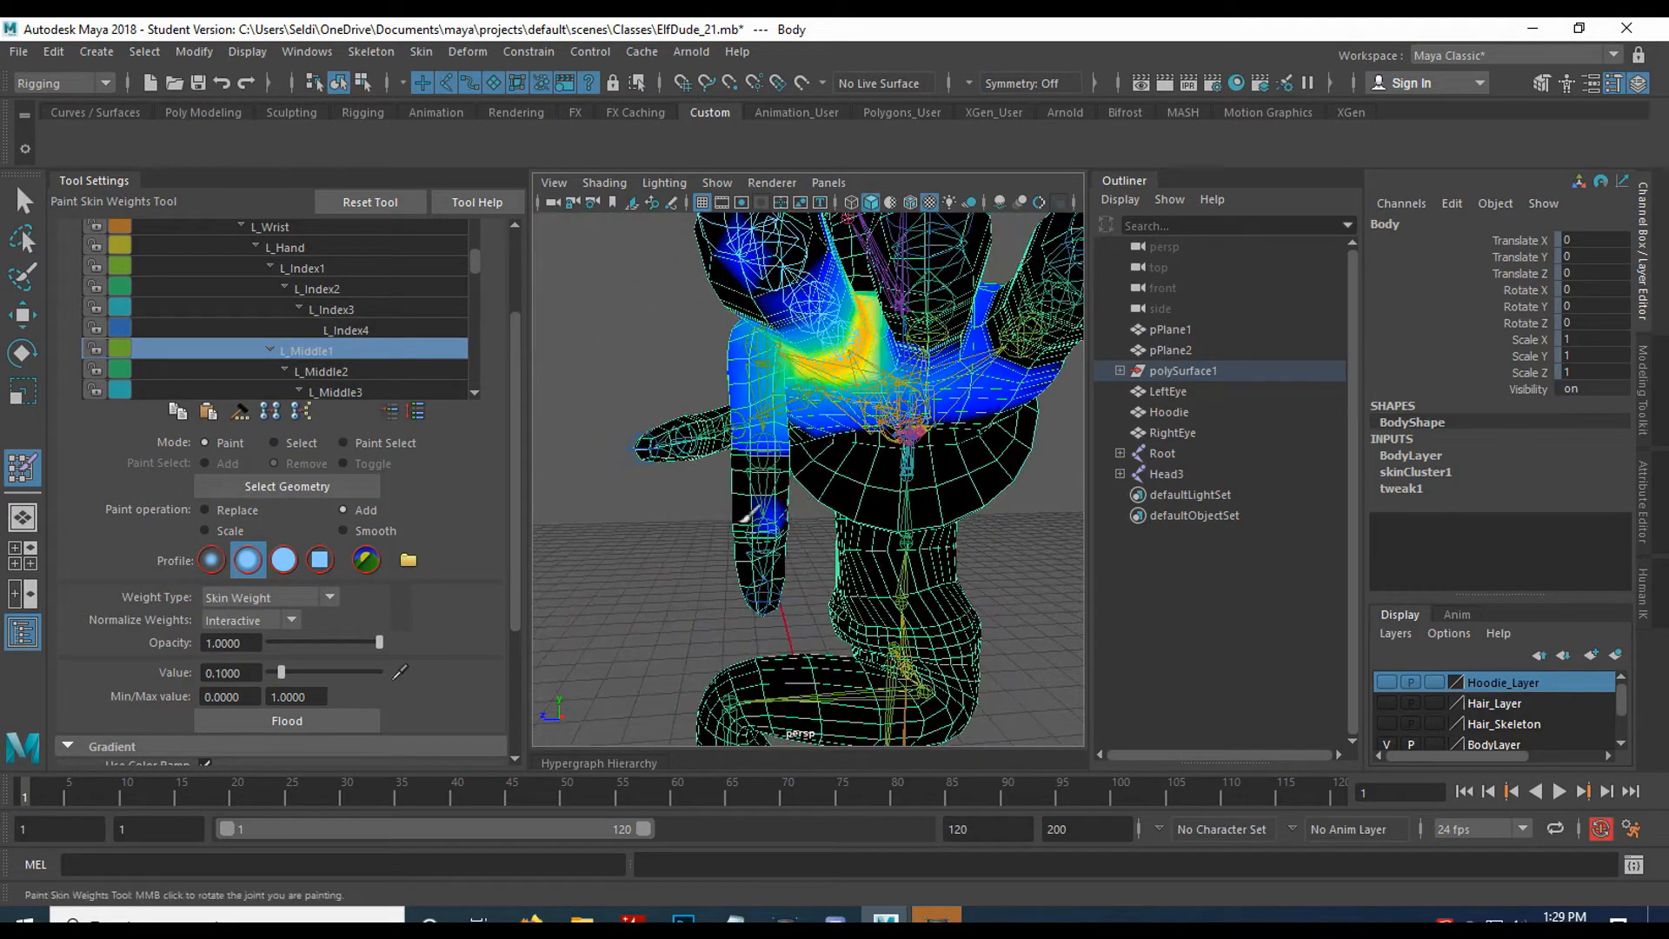
click(223, 509)
drag(281, 673, 271, 672)
scroll(723, 604, up, 2)
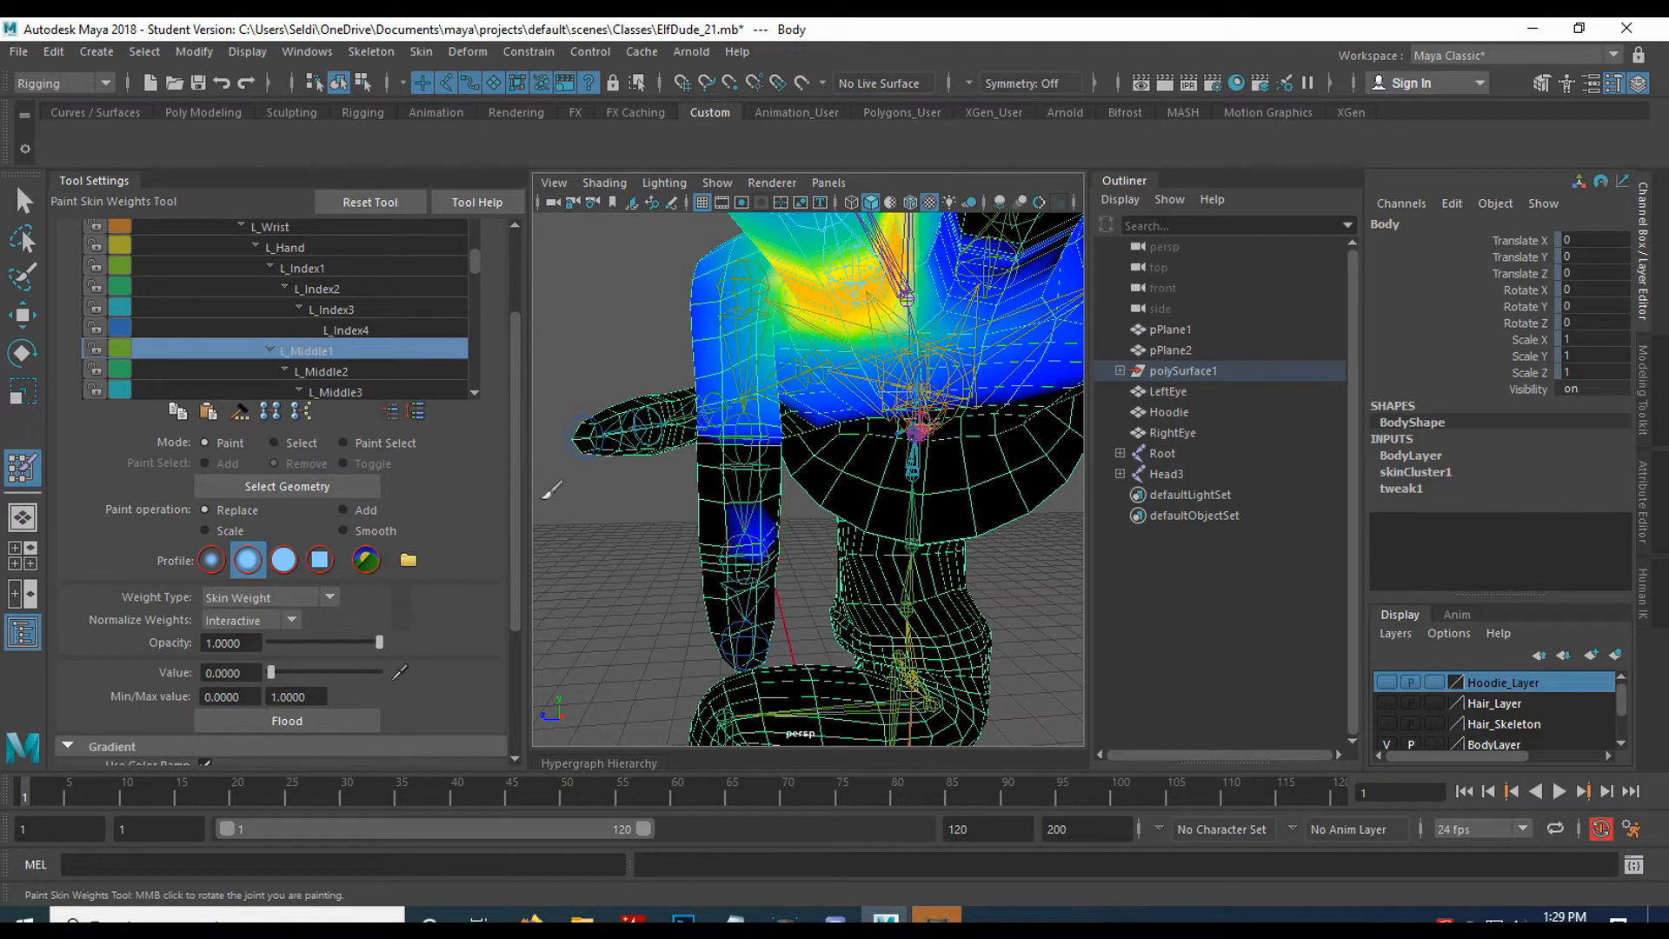
Display the L_Middle2 influence and erase its stray weights along the bent index finger with Replace at value 0.
click(350, 369)
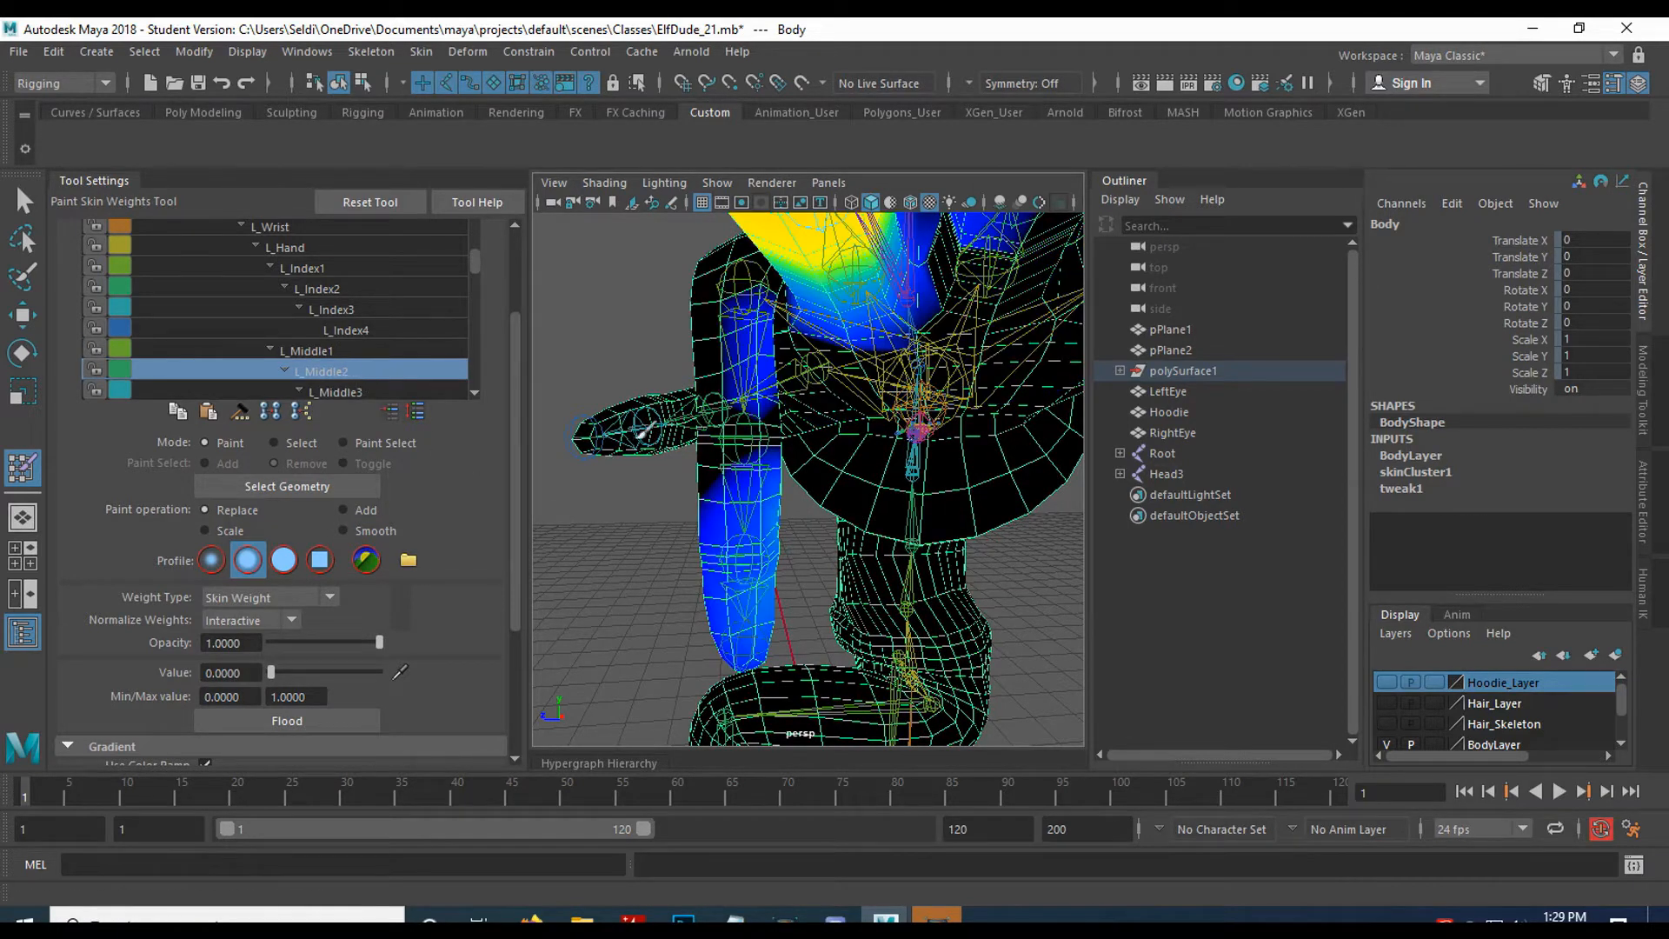
alt+drag(795, 464, 800, 411)
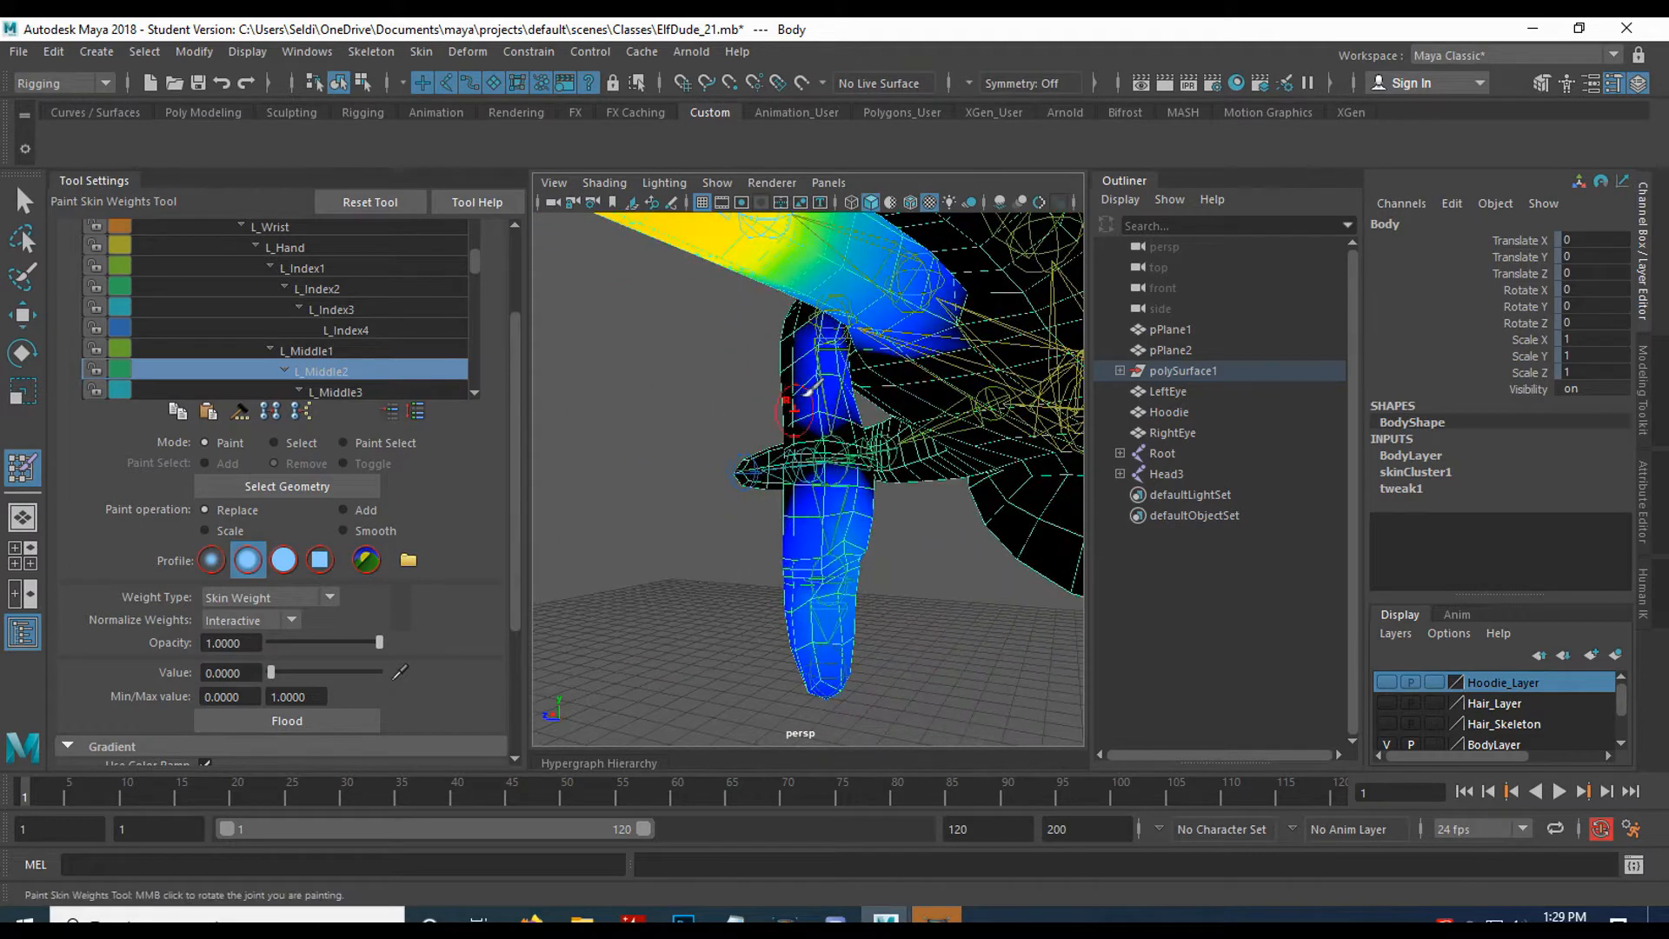
mouse_move(857, 481)
mouse_down()
mouse_move(860, 565)
mouse_move(828, 617)
mouse_up()
drag(840, 611, 821, 701)
drag(813, 576, 790, 672)
drag(814, 527, 810, 656)
alt+drag(897, 601, 957, 582)
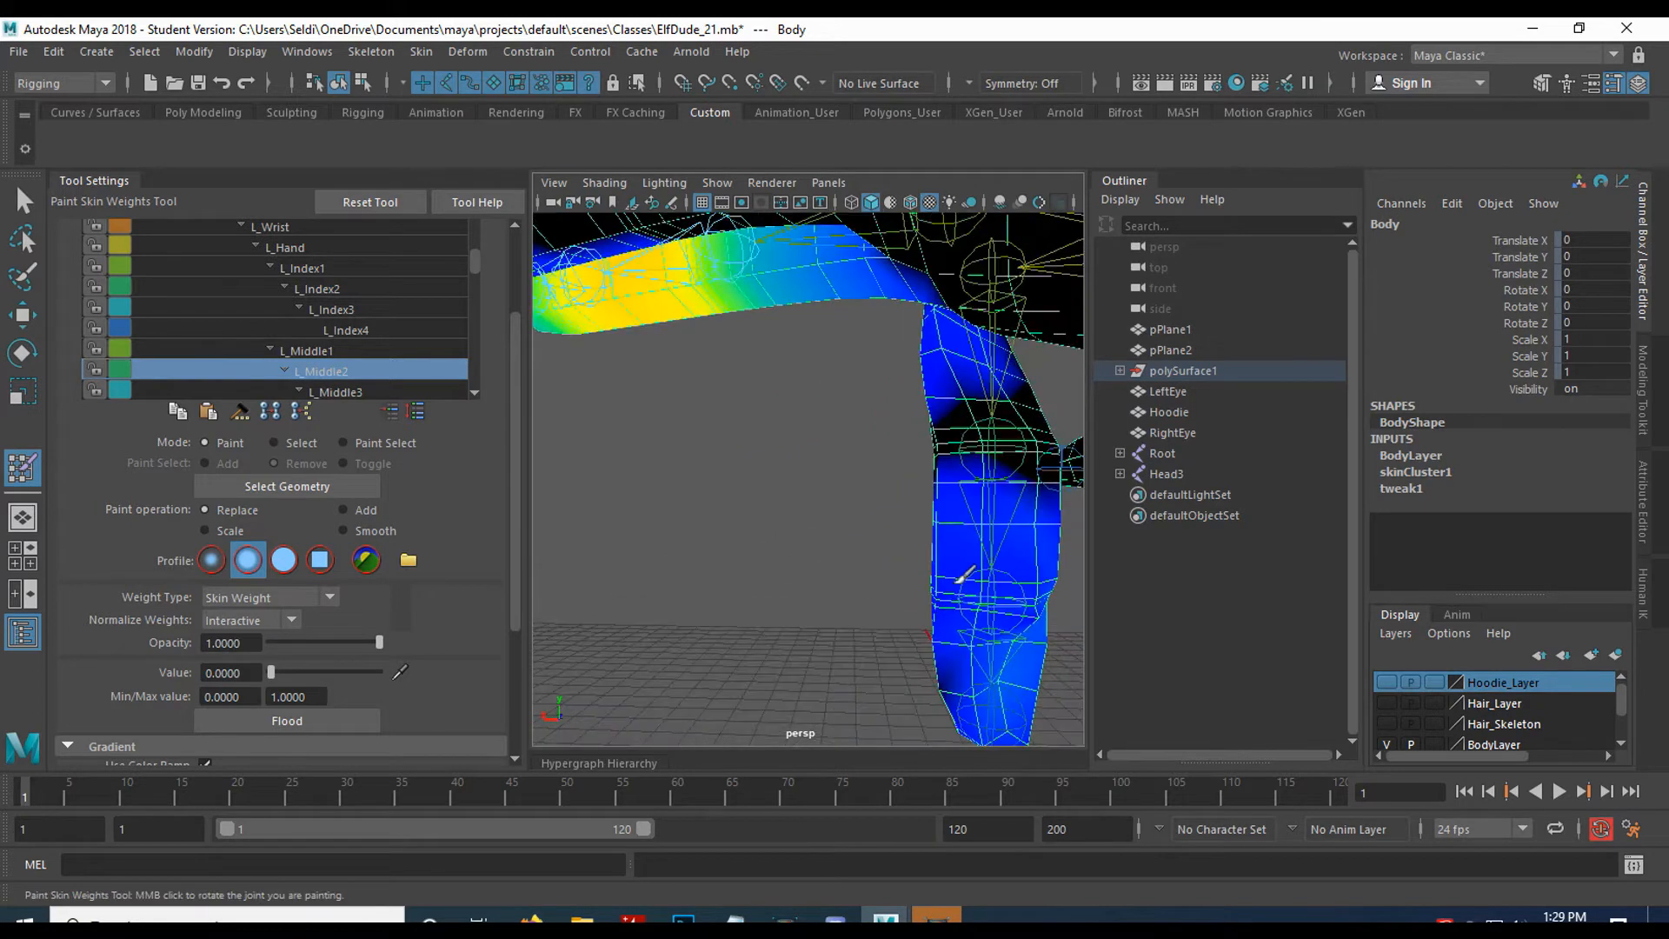
alt+middle_drag(928, 570, 712, 493)
drag(774, 561, 771, 641)
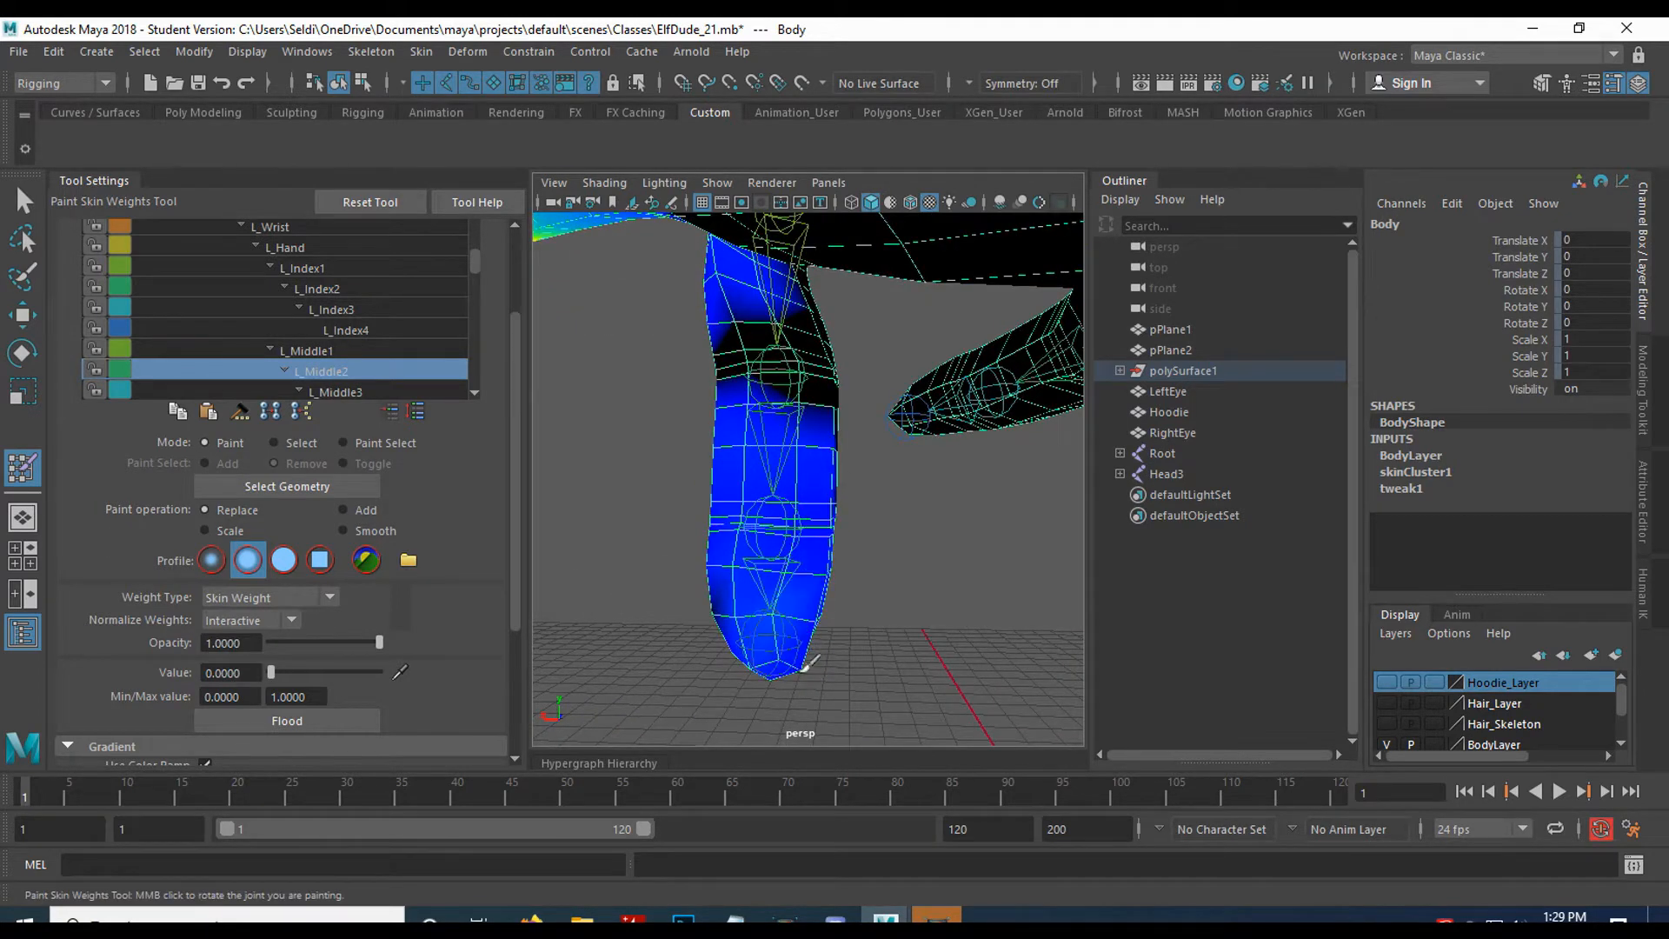
drag(791, 512, 779, 633)
drag(765, 455, 736, 634)
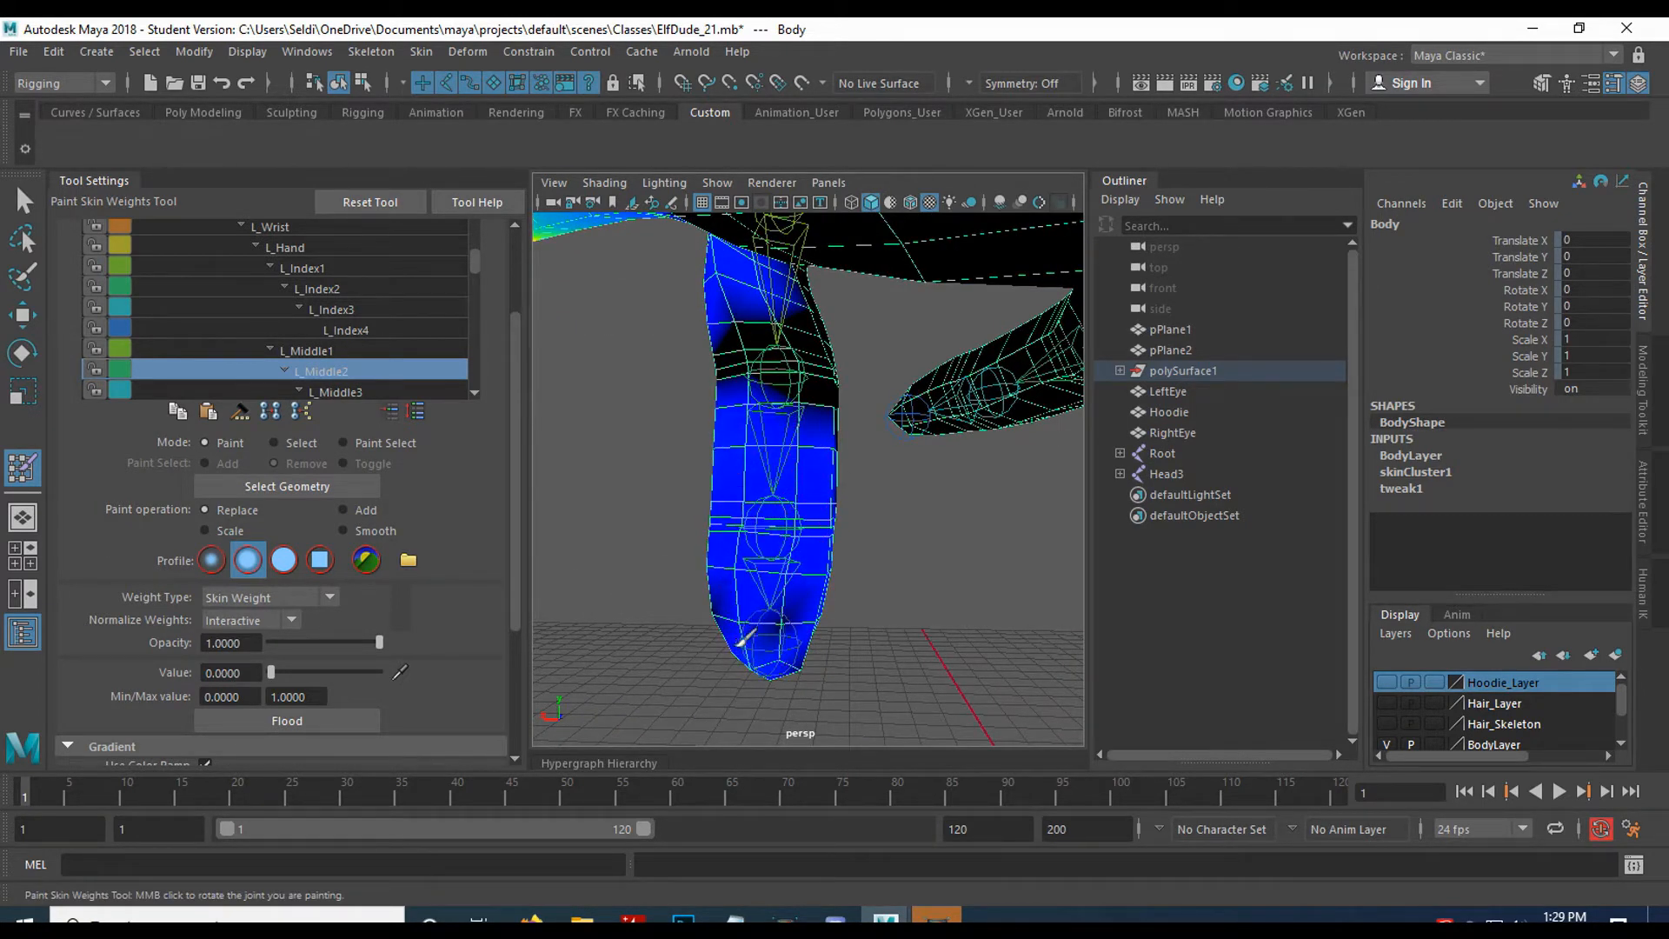
Erase more of the leftover L_Middle2 influence from the other sides and base of the bent index finger.
mouse_move(695, 493)
alt+mouse_down()
mouse_move(917, 507)
mouse_move(999, 536)
alt+mouse_up()
alt+drag(896, 525, 988, 536)
drag(856, 518, 880, 633)
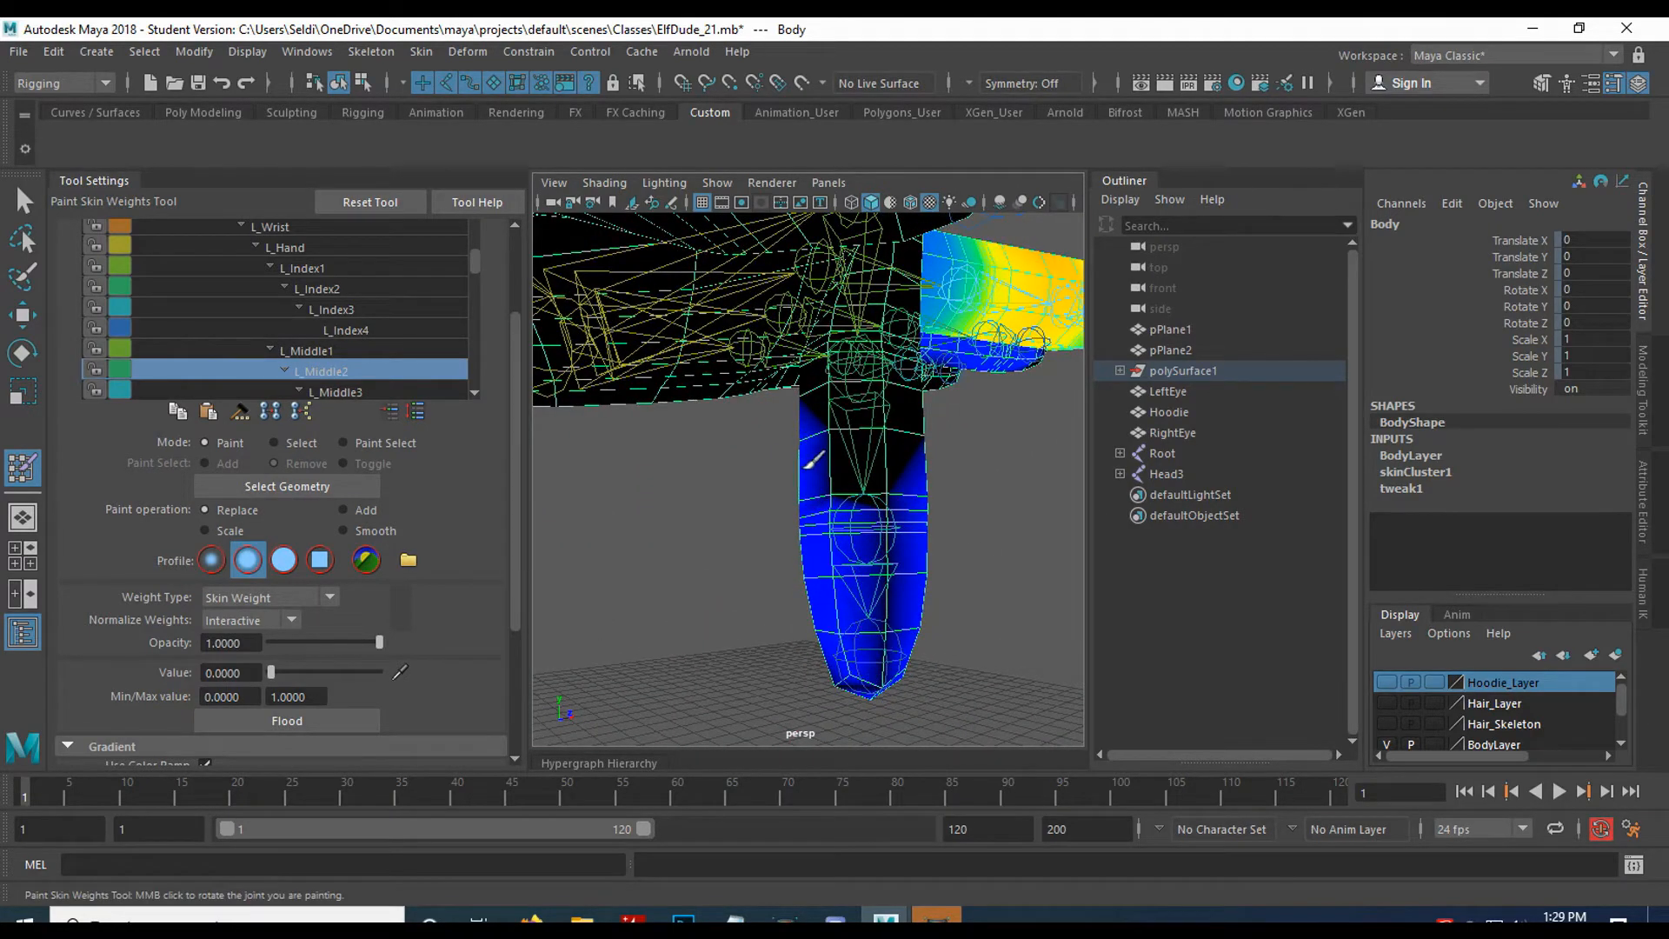
scroll(895, 487, up, 3)
mouse_move(895, 484)
alt+mouse_down()
mouse_move(596, 522)
mouse_move(690, 477)
mouse_move(731, 348)
mouse_move(779, 356)
mouse_move(634, 387)
mouse_move(783, 374)
mouse_move(731, 495)
mouse_move(903, 499)
alt+mouse_up()
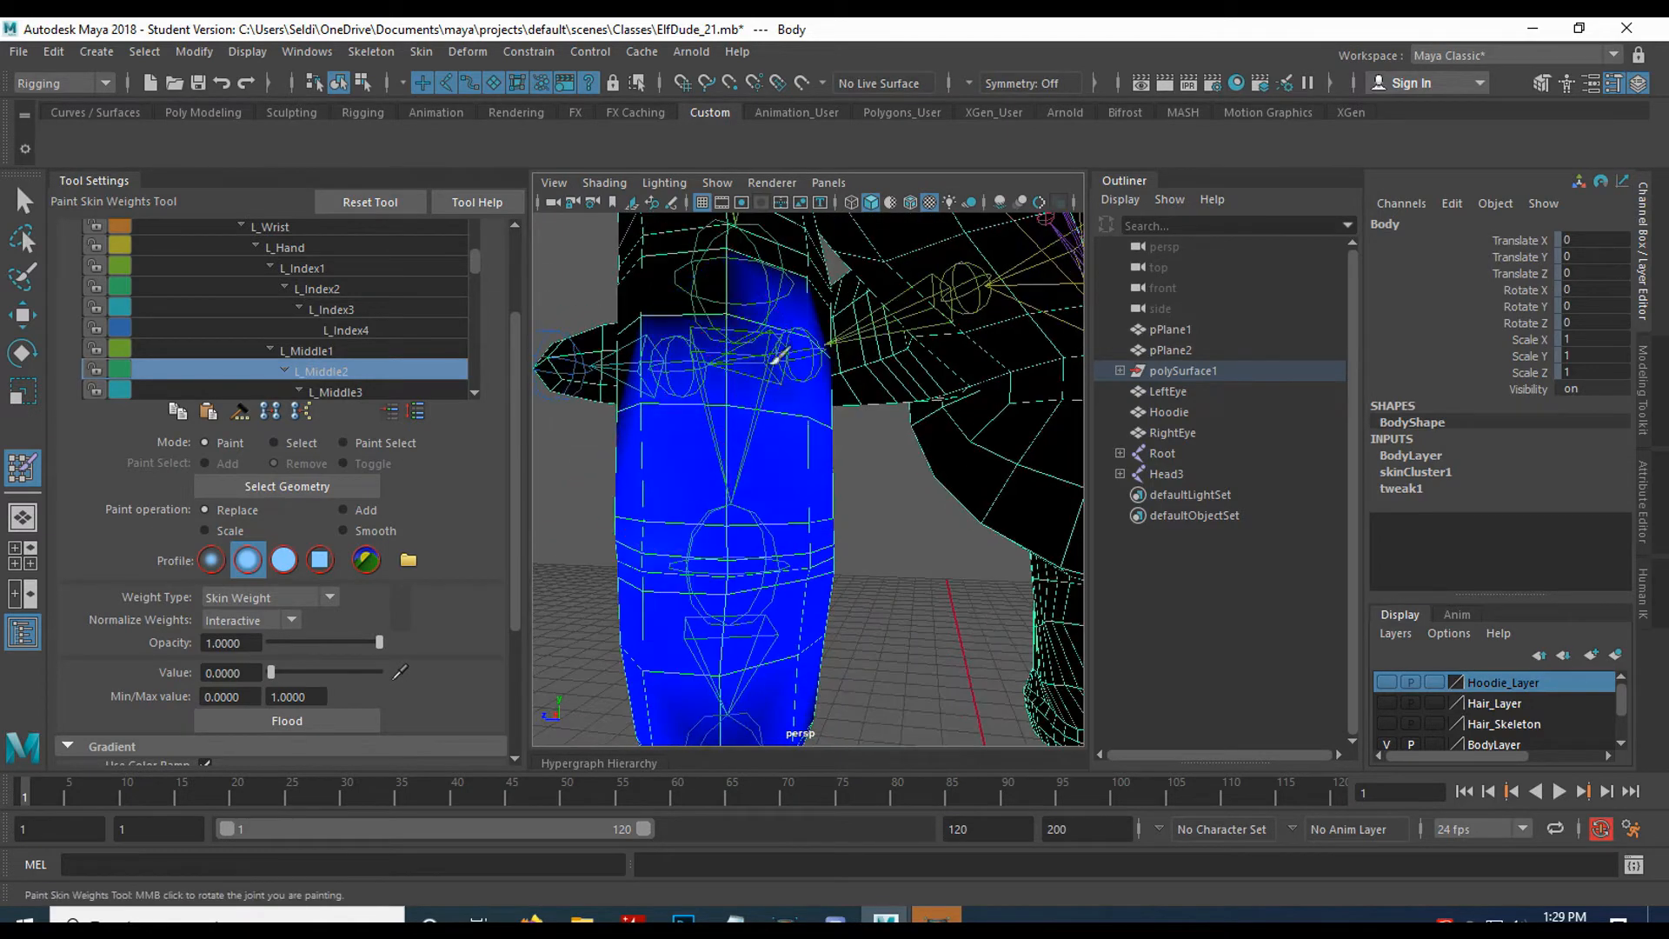
mouse_move(952, 430)
alt+mouse_down()
mouse_move(1031, 568)
mouse_move(948, 393)
alt+mouse_up()
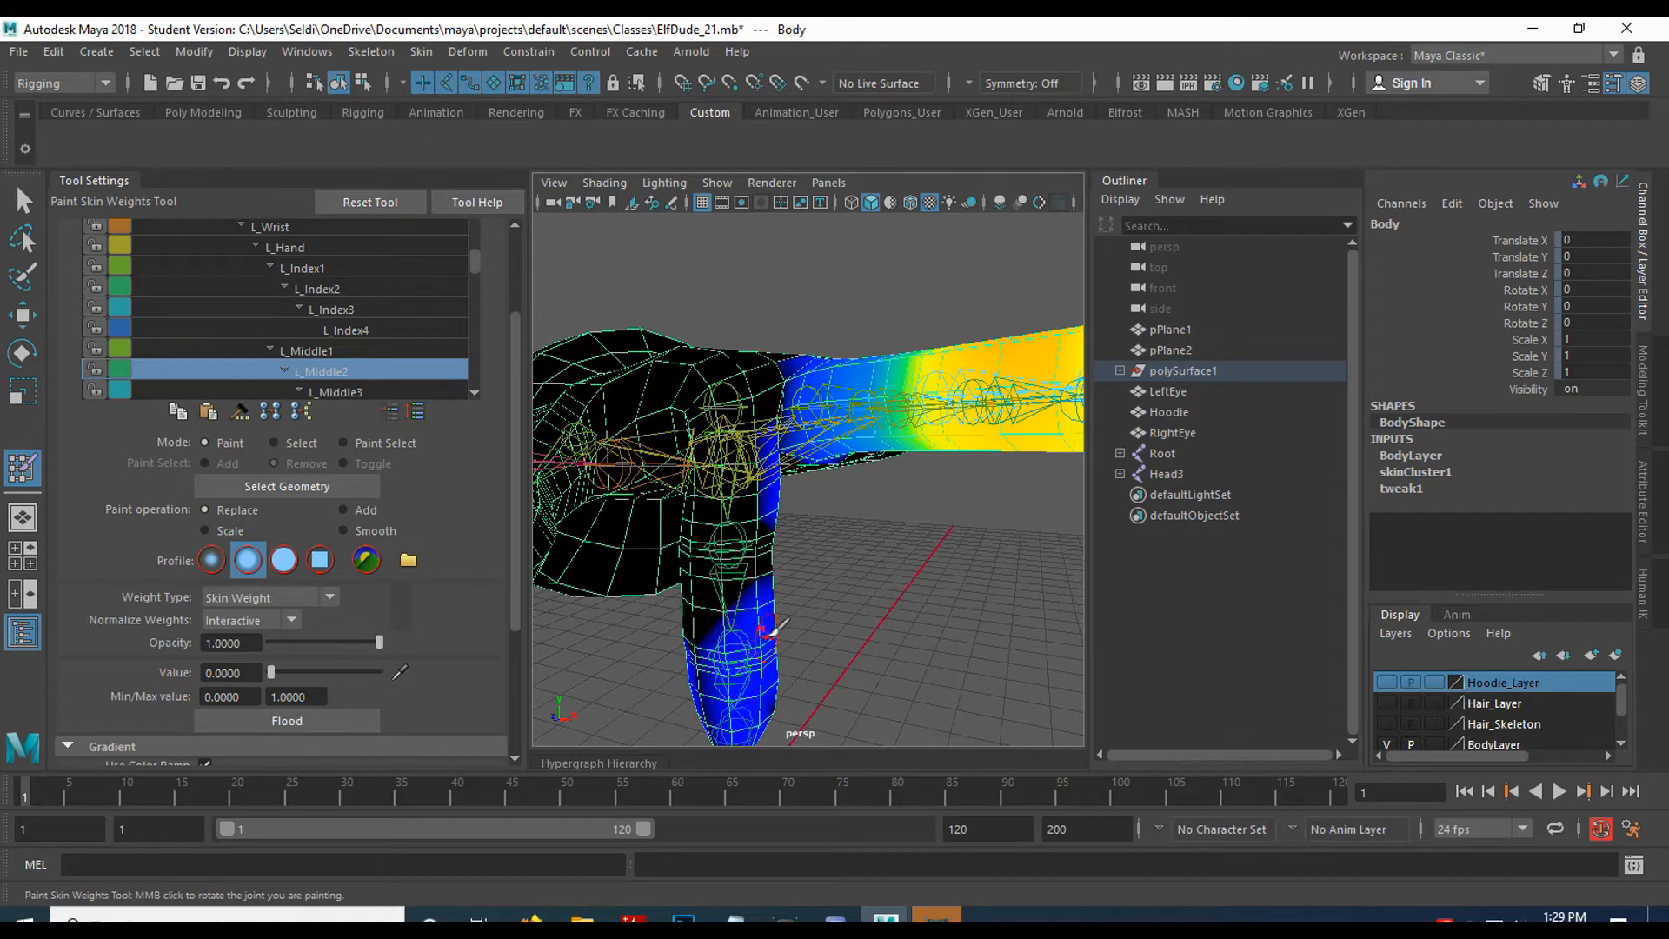
Display the L_Middle3 influence and erase its stray weights all around the bent index fingertip with Replace at value 0.
click(363, 391)
alt+drag(670, 626, 787, 474)
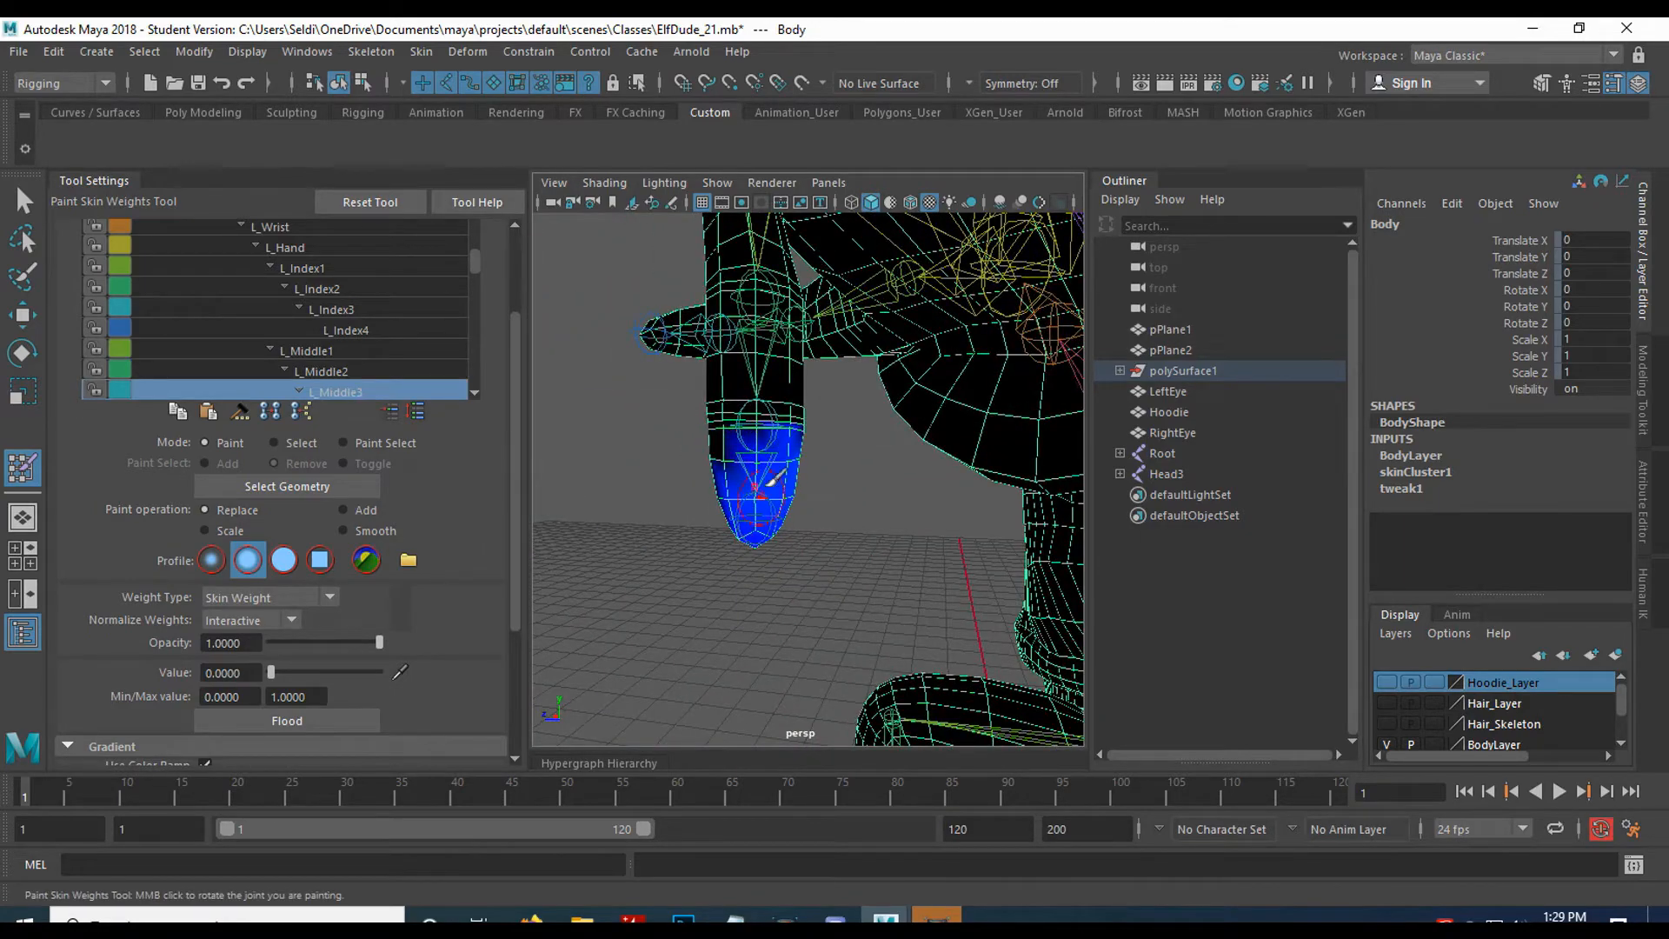
alt+right_drag(764, 544, 785, 540)
alt+drag(786, 541, 605, 500)
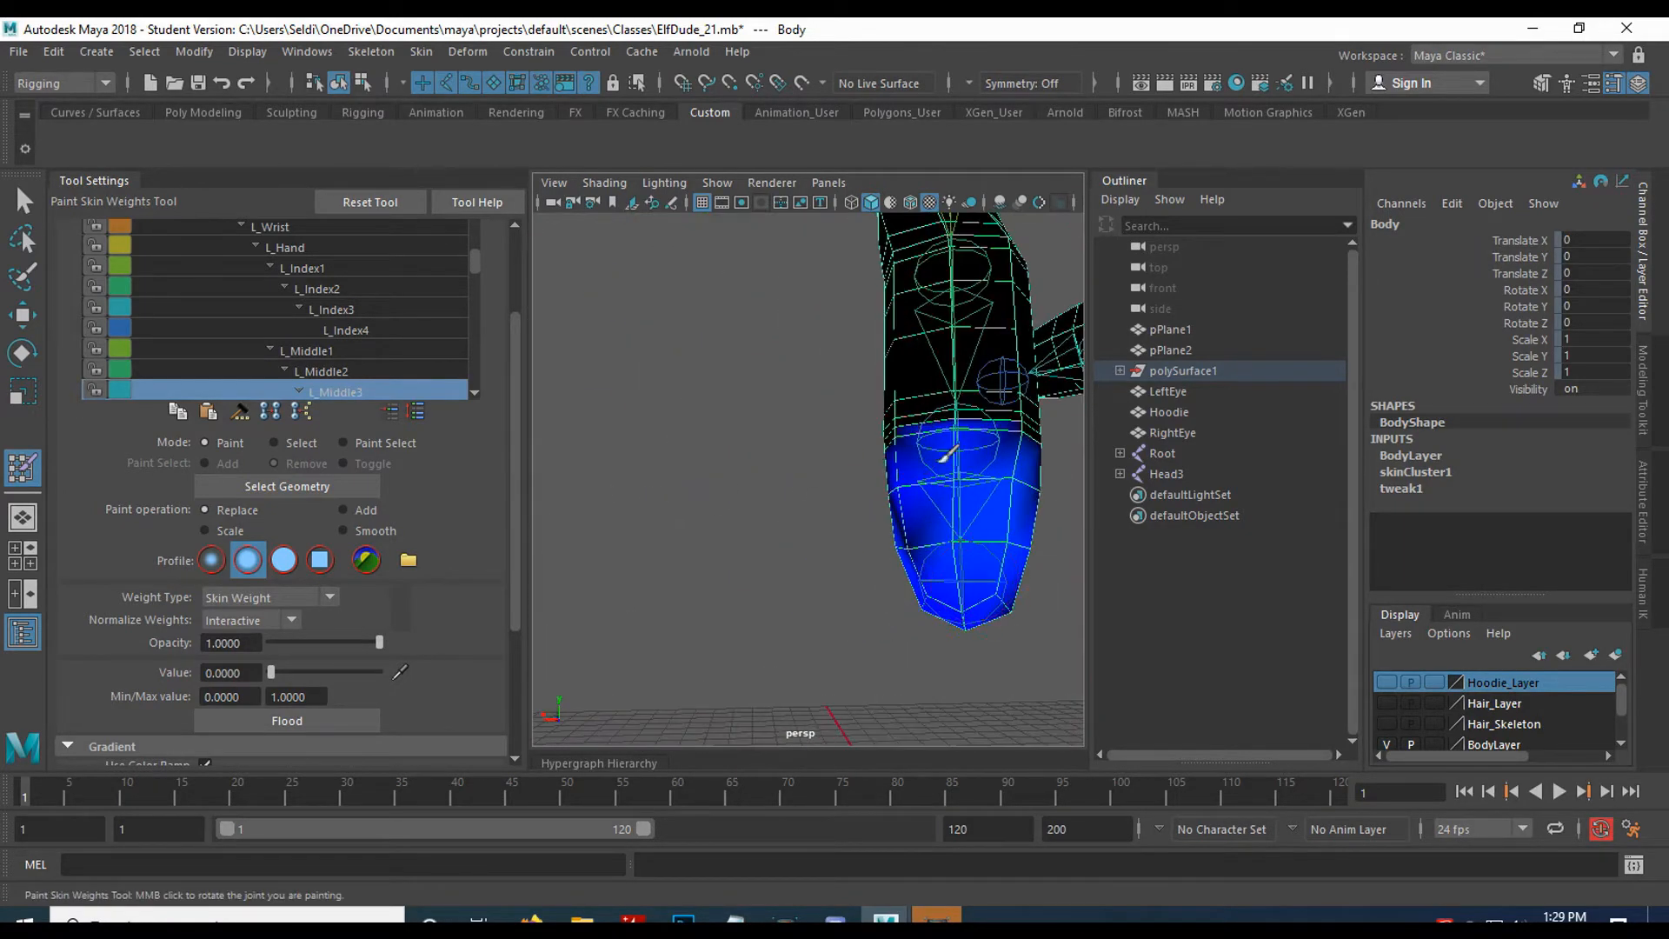
alt+drag(905, 474, 869, 440)
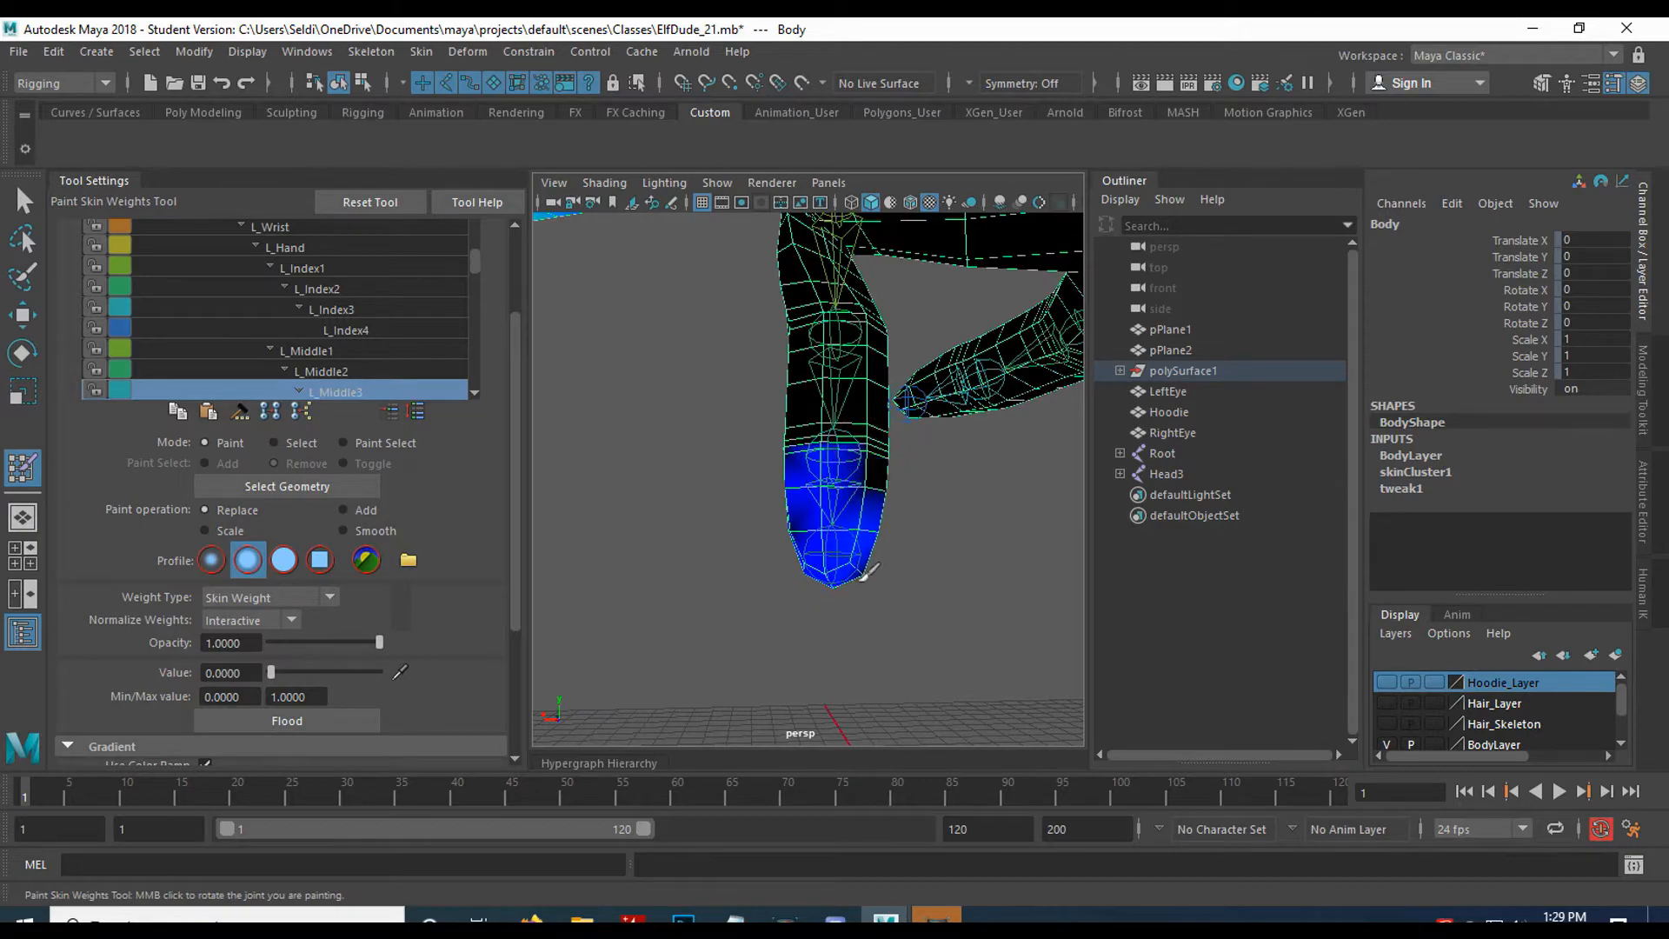
alt+drag(828, 591, 861, 457)
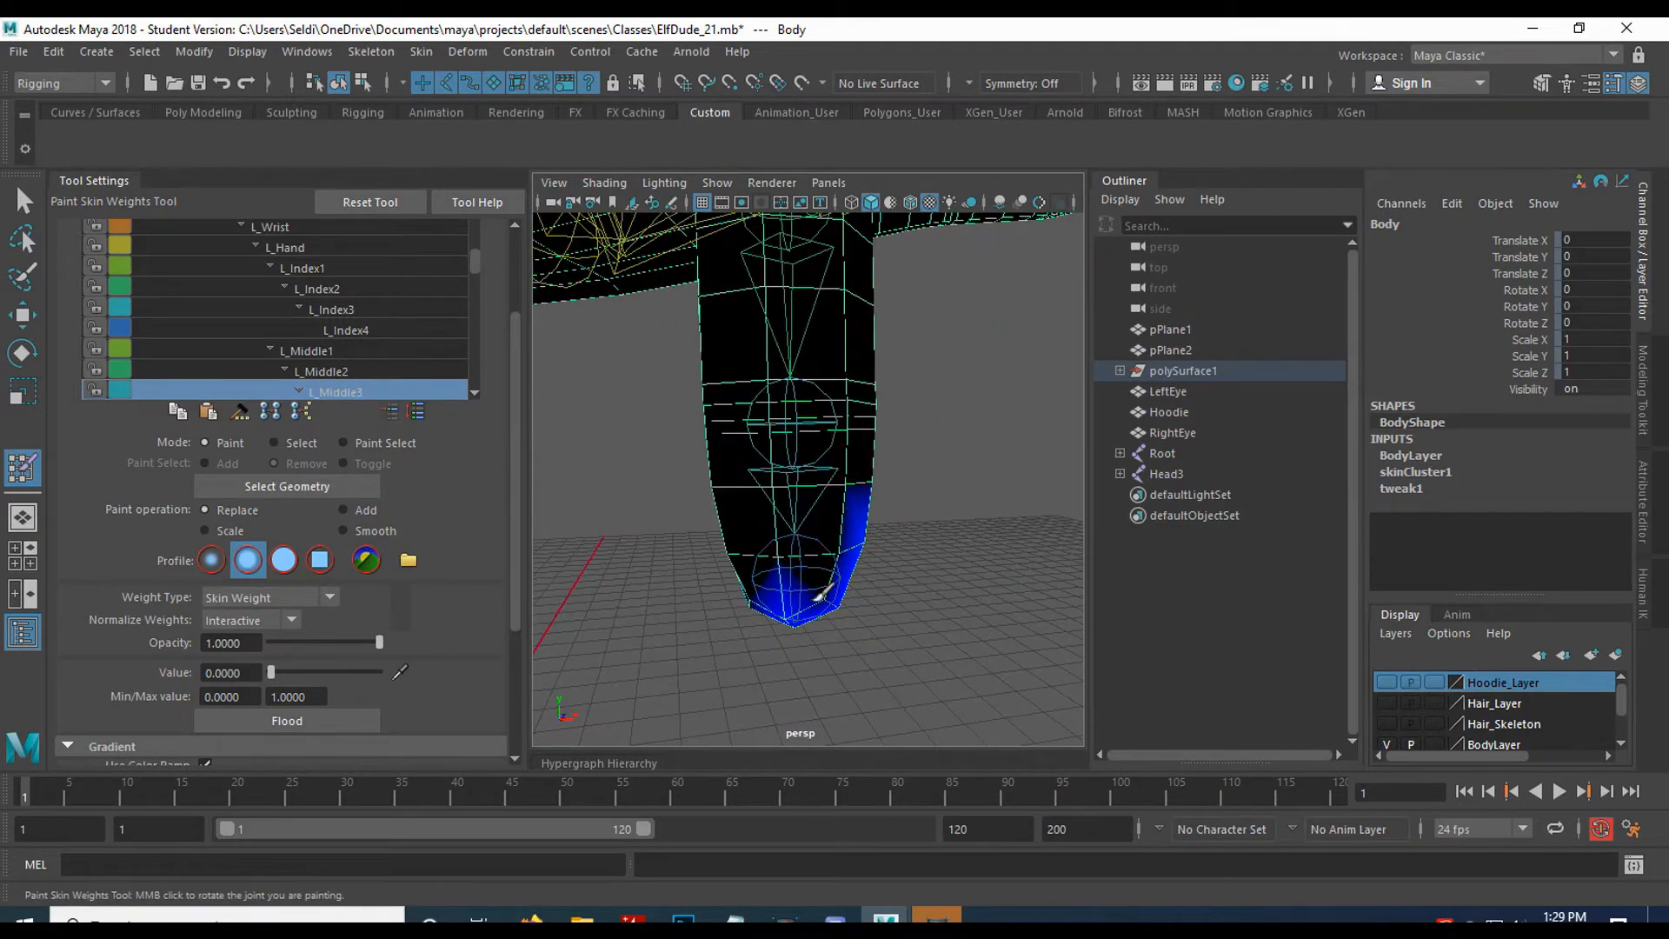
alt+drag(731, 535, 905, 387)
alt+drag(910, 551, 513, 369)
Display the L_Middle4 influence and check the index finger for stray weights.
scroll(376, 338, down, 1)
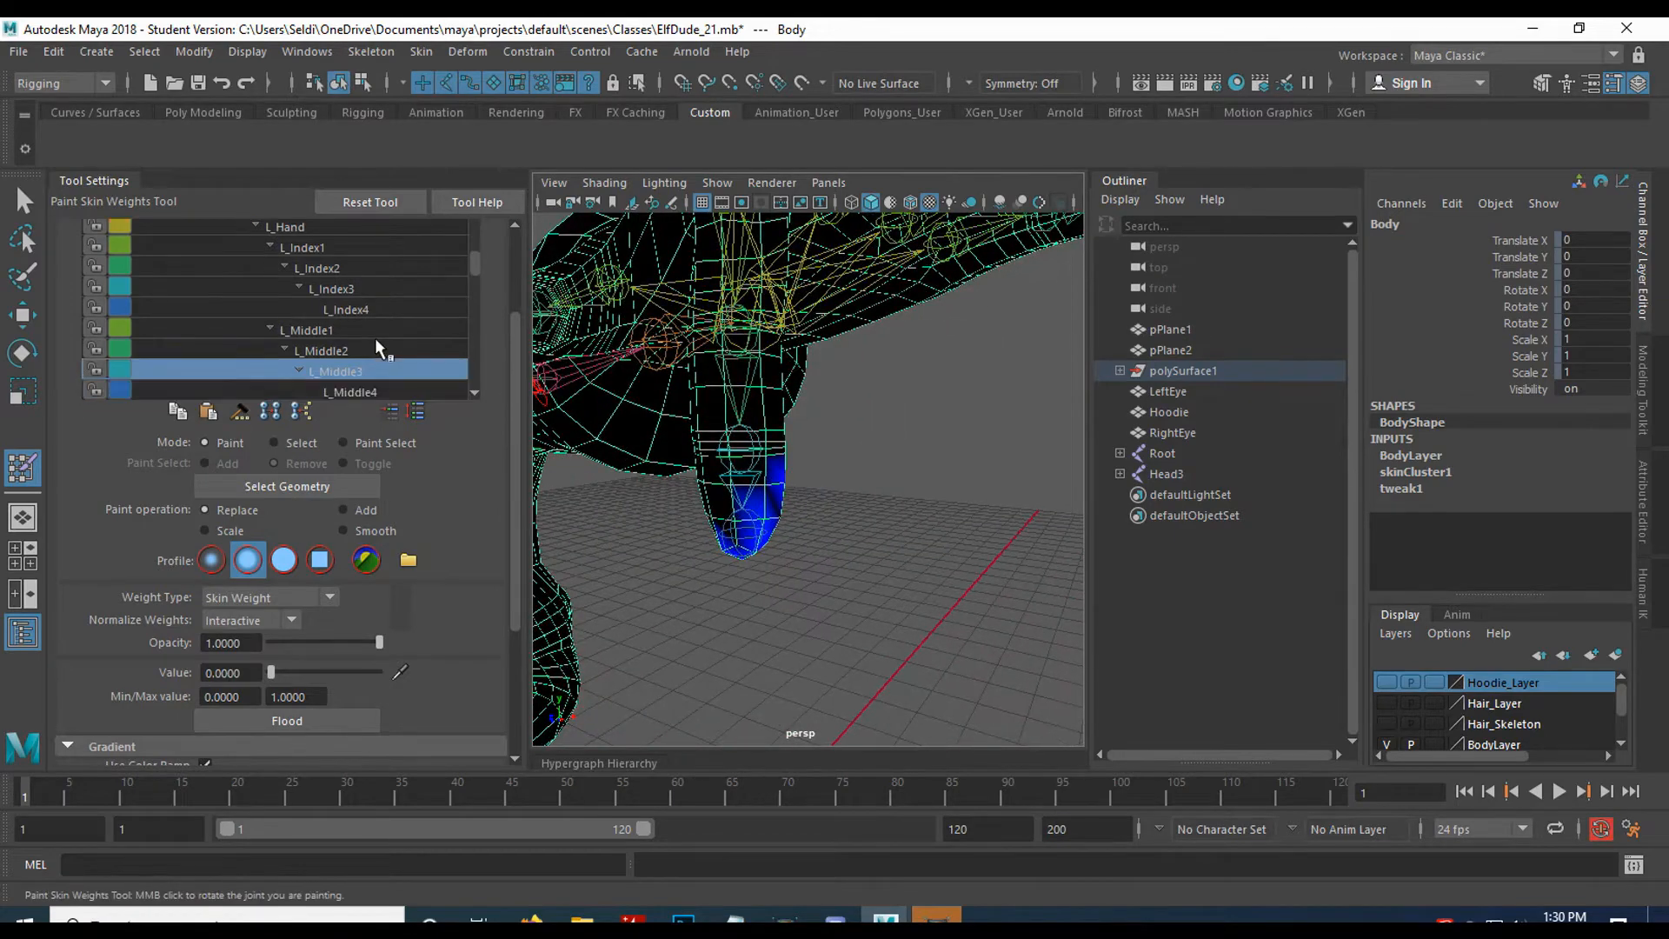
click(351, 392)
alt+drag(661, 434, 779, 452)
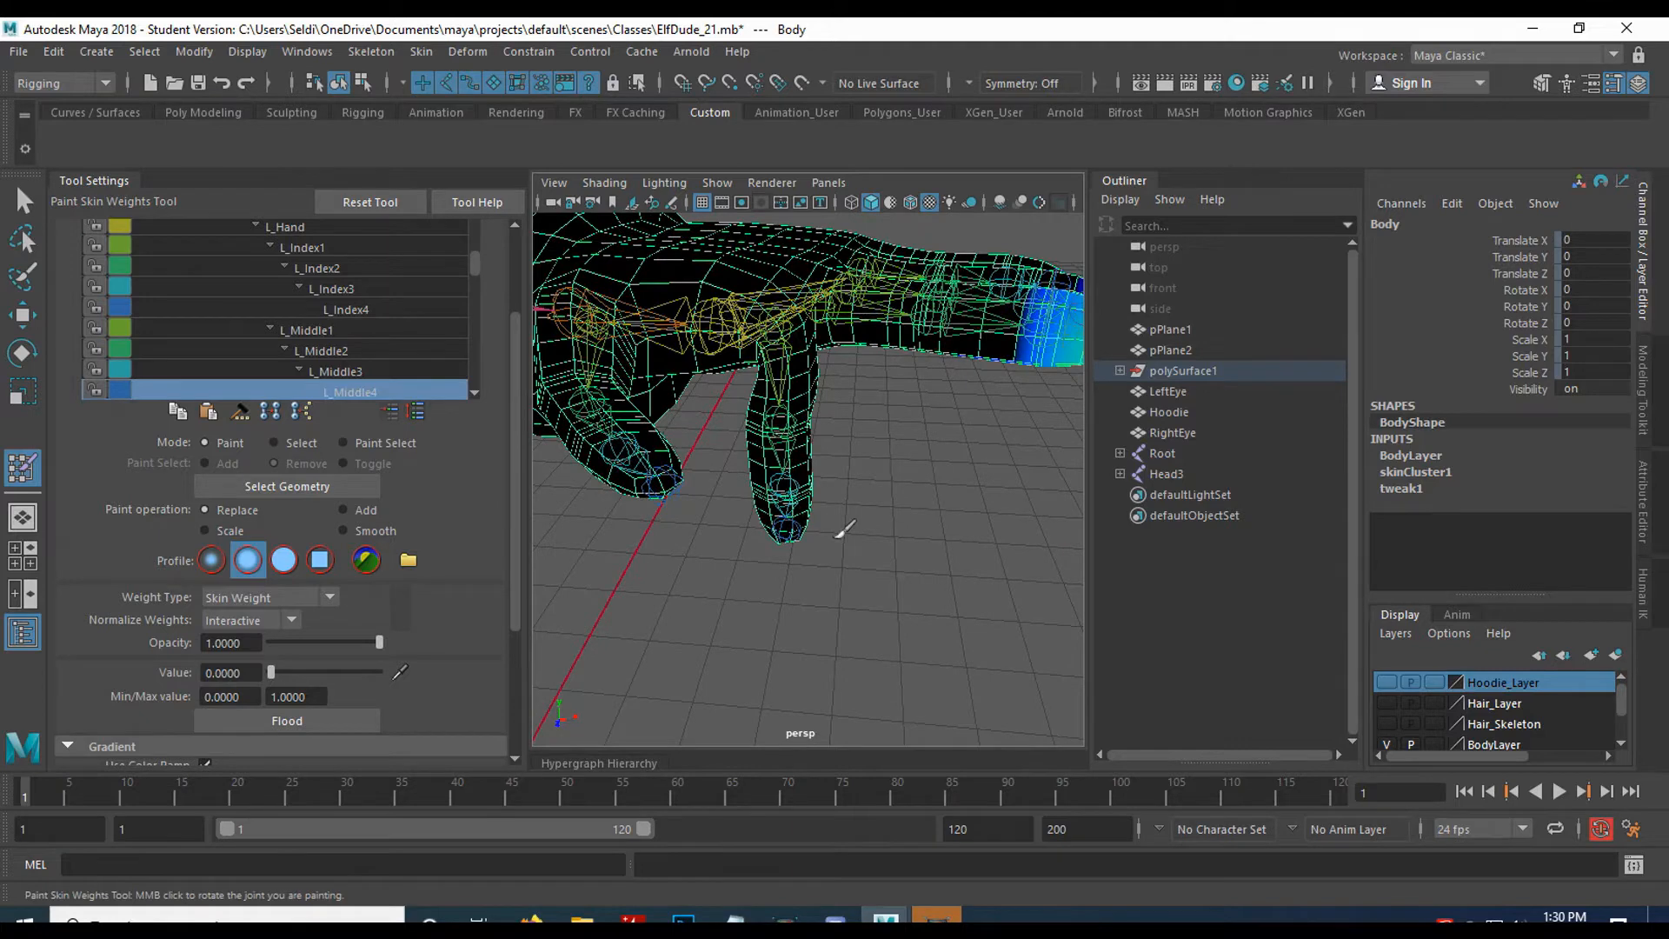
Leave weight painting and test the deformation by rotating the L_Index2 joint to about -77 degrees around Z.
key(q)
scroll(817, 536, up, 4)
alt+drag(765, 564, 771, 450)
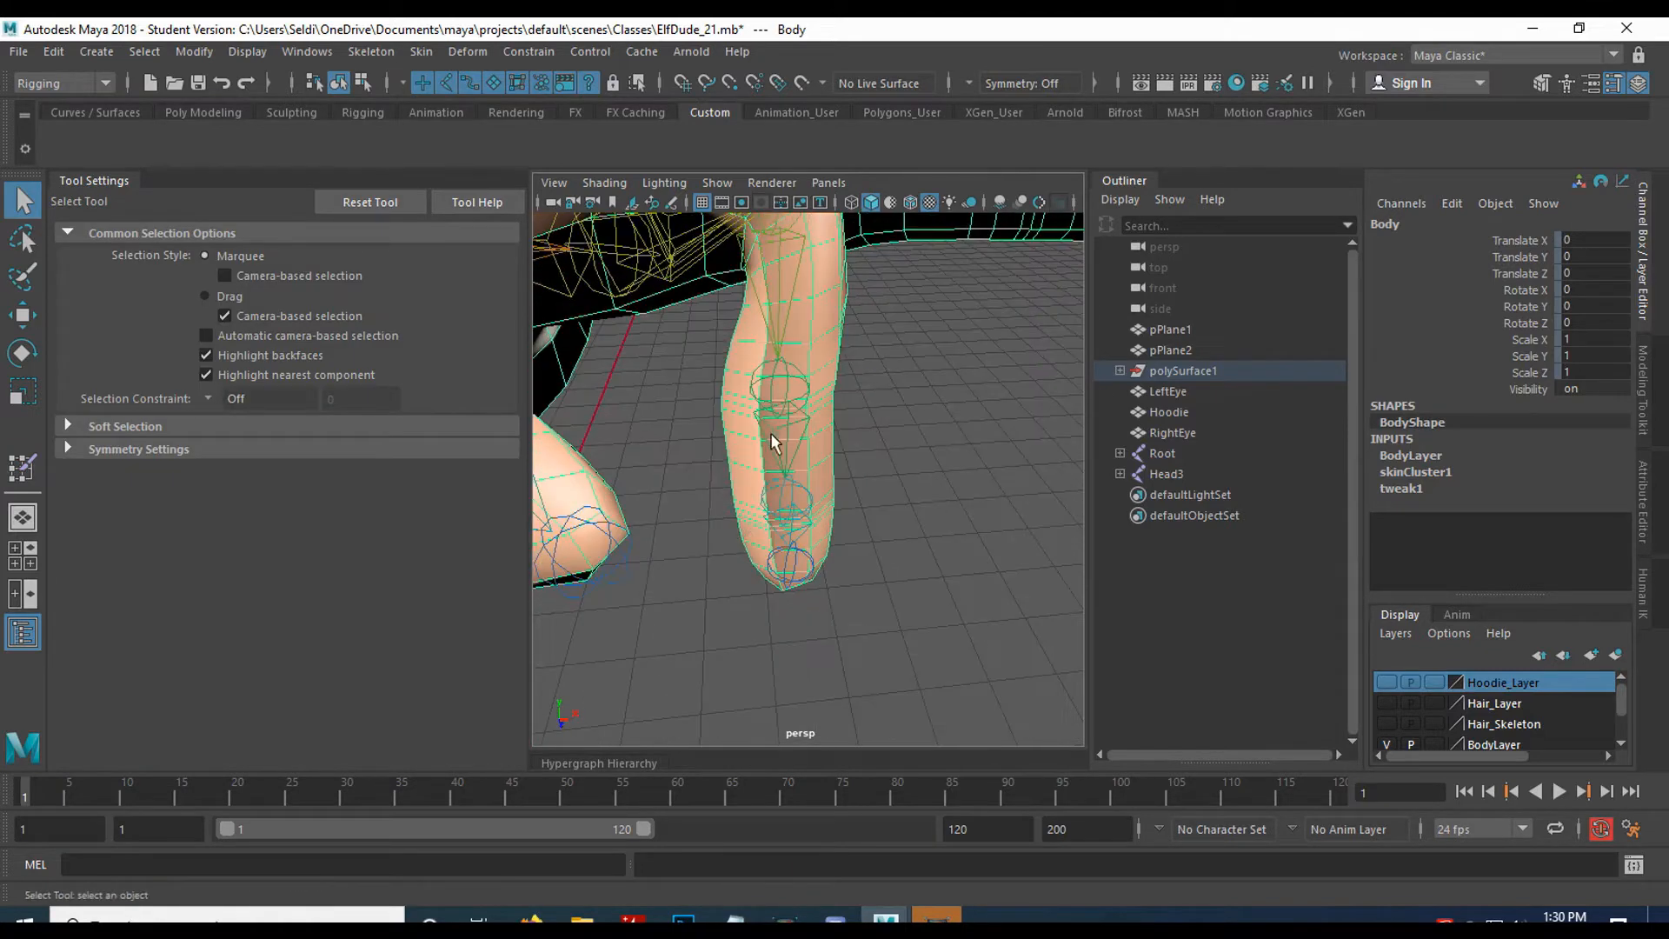
click(782, 524)
key(e)
drag(834, 382, 887, 520)
alt+drag(738, 518, 727, 495)
click(727, 496)
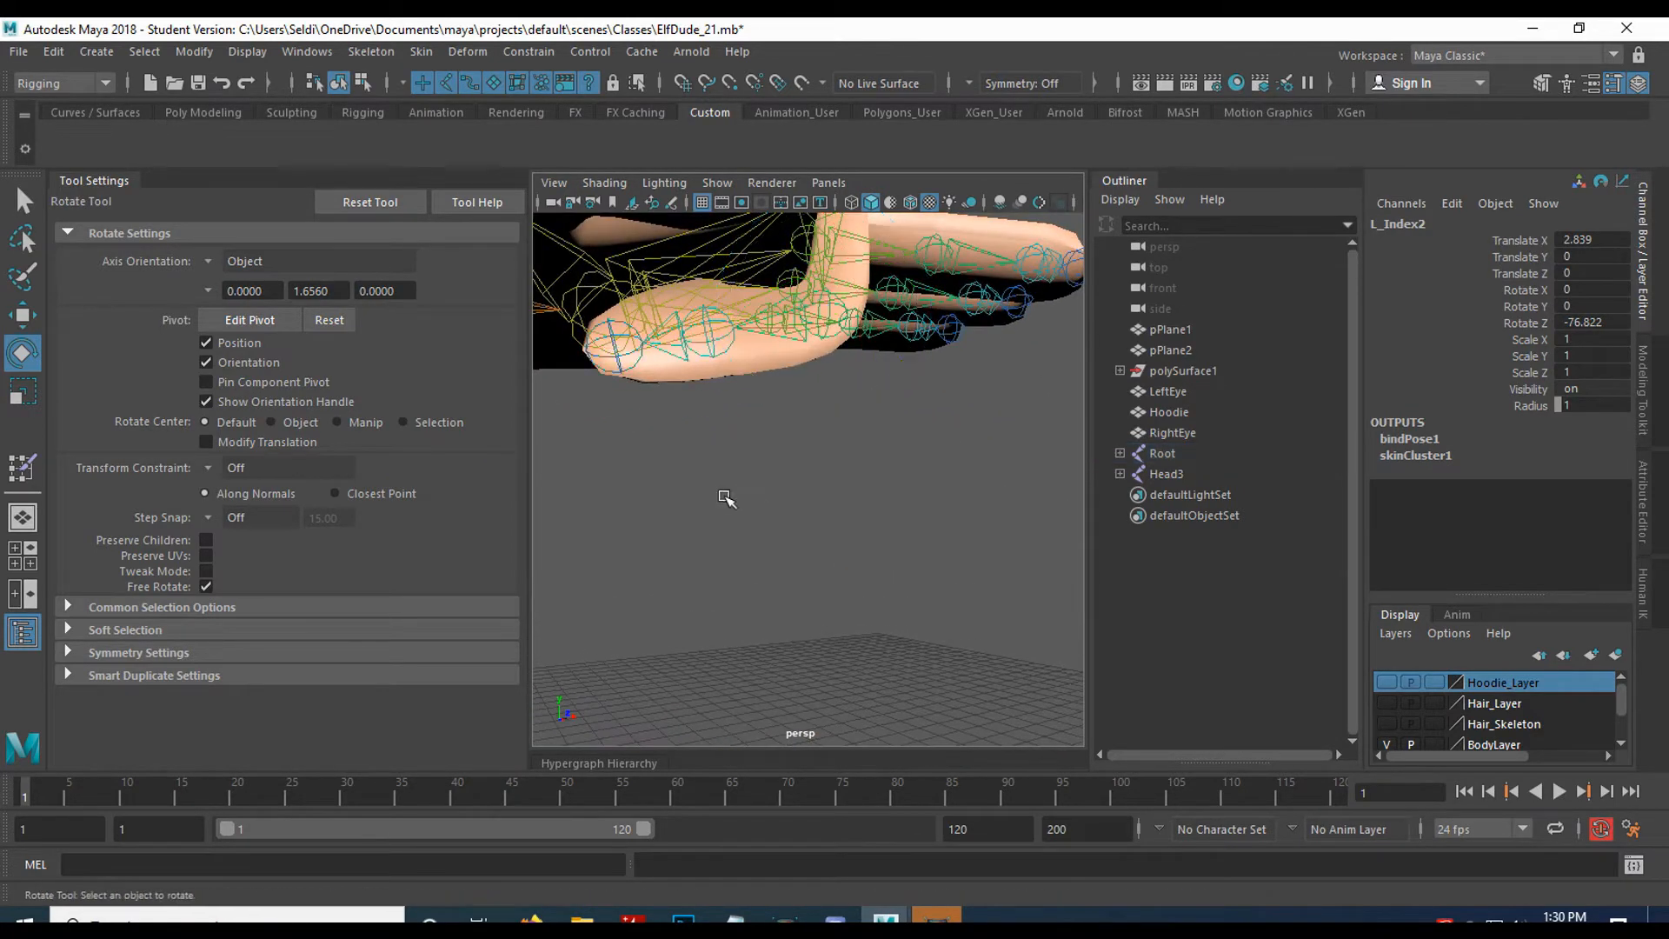
Curl the index fingertip by rotating the L_Index3 joint around Z and inspect the bend.
click(711, 330)
drag(689, 414, 684, 424)
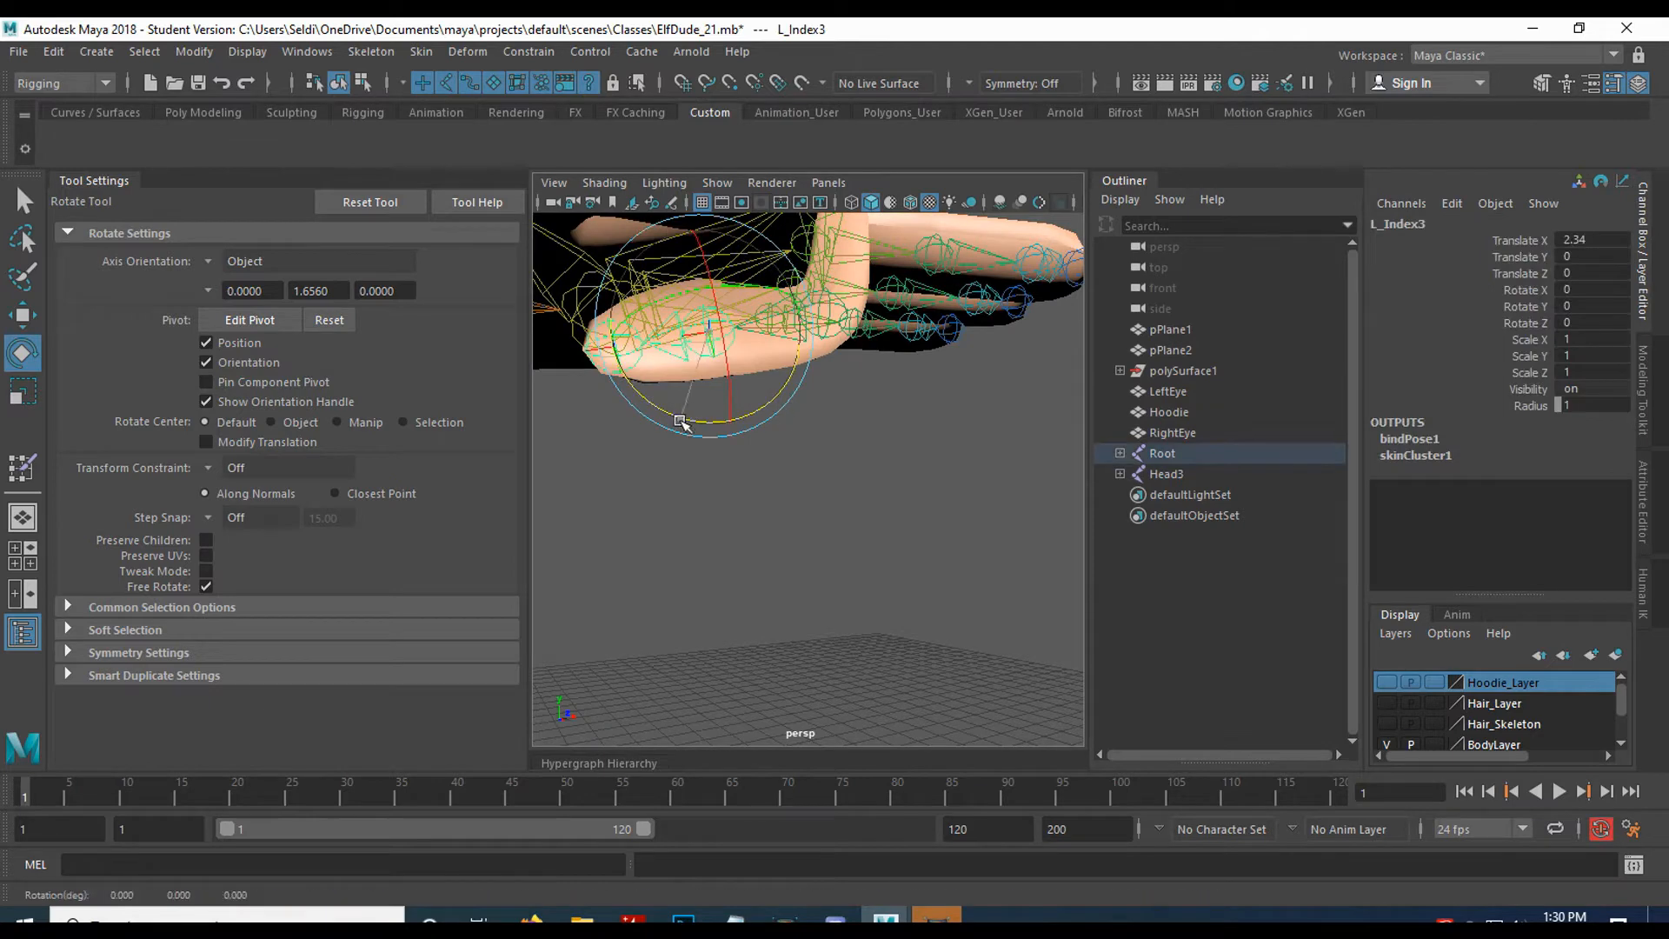
alt+drag(917, 445, 704, 445)
scroll(870, 527, down, 4)
scroll(867, 570, up, 3)
Go up the joint chain to L_Index1 and set its Rotate Z to 0.
key(Up)
key(Up)
key(f)
alt+drag(883, 580, 1142, 439)
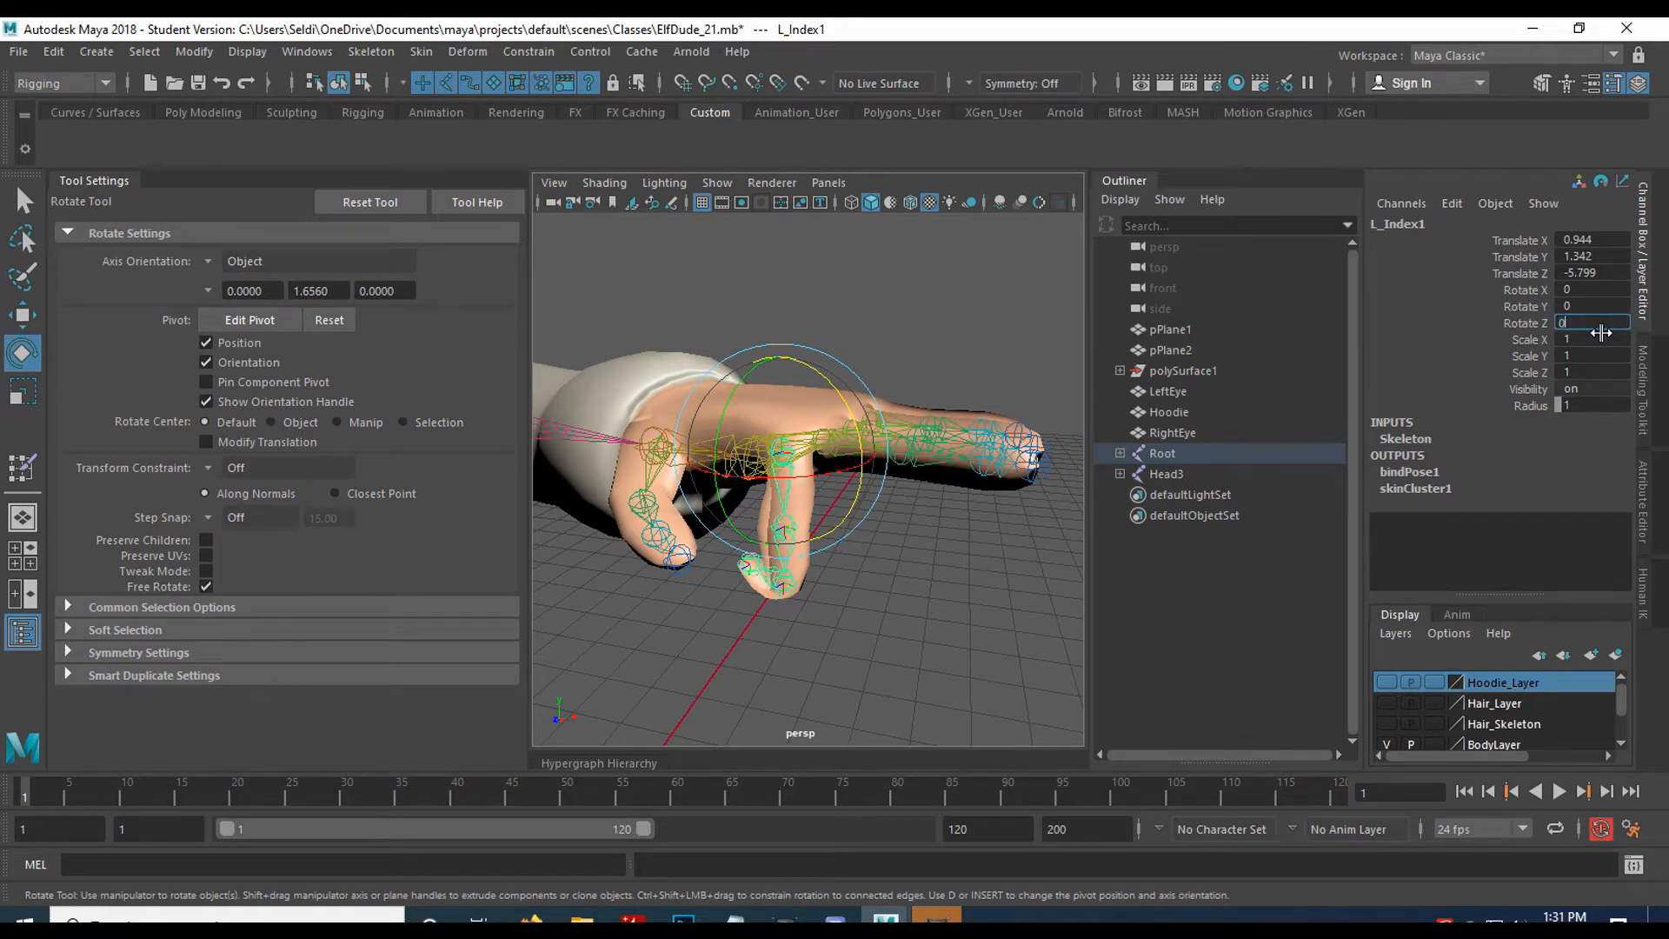
text(0)
key(Return)
click(956, 642)
Set Rotate Z to 0 on the L_Index2 and L_Index3 joints to straighten the index finger.
click(861, 470)
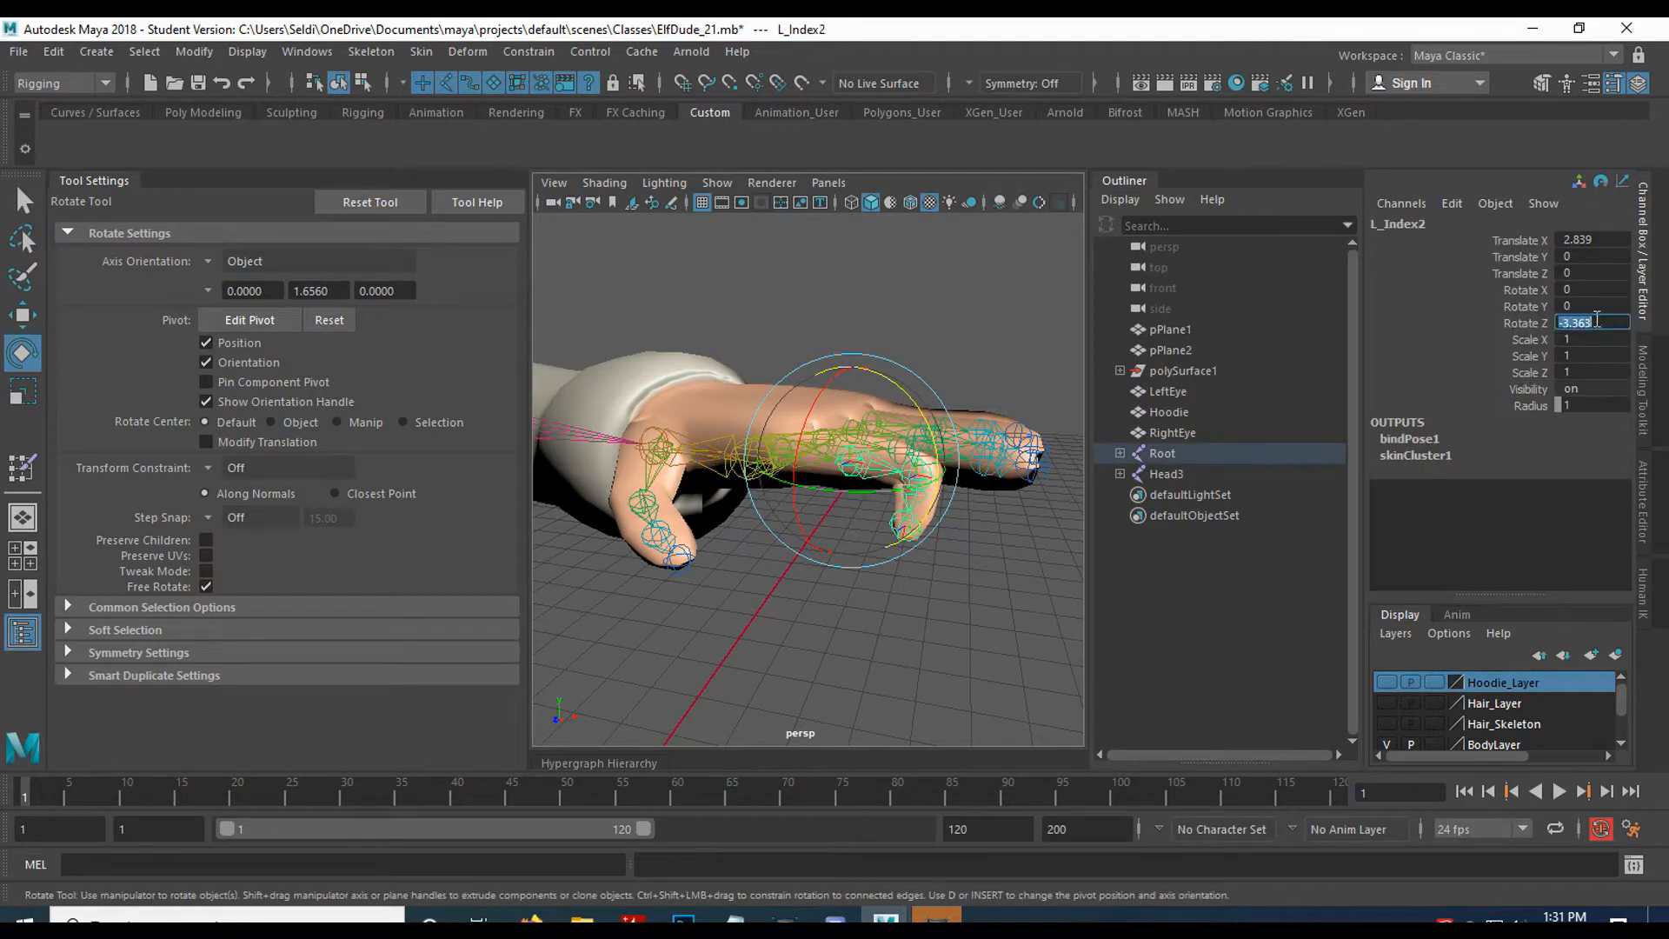
text(0)
key(Return)
click(978, 678)
click(921, 483)
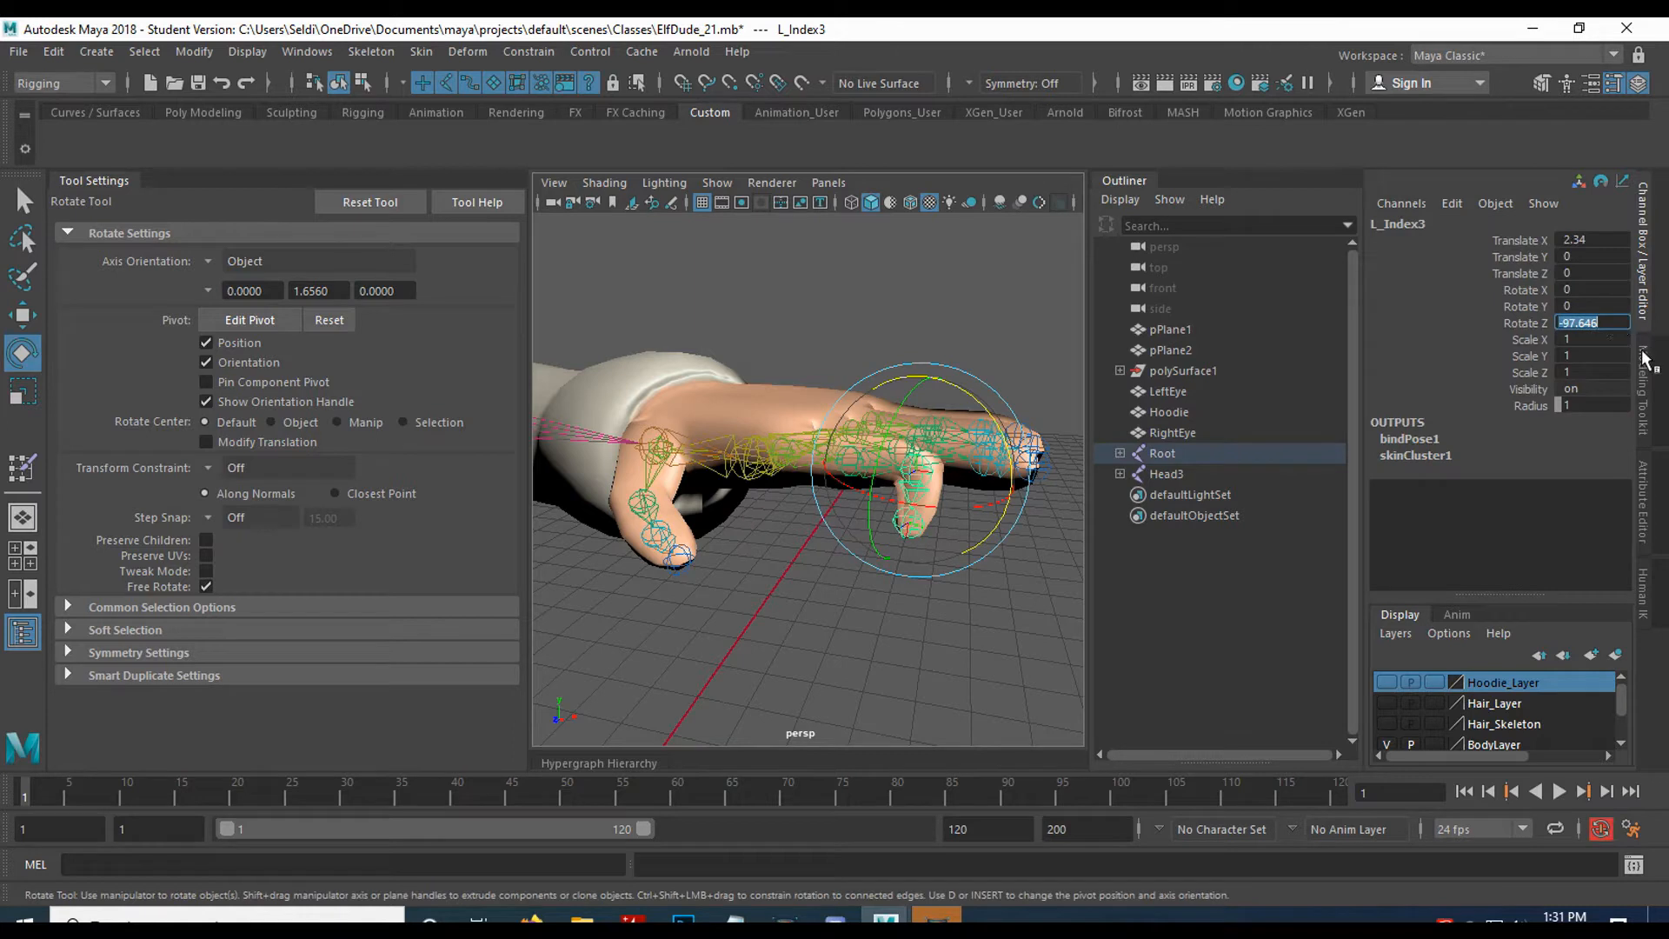
text(0)
key(Return)
click(928, 699)
alt+drag(927, 689, 865, 672)
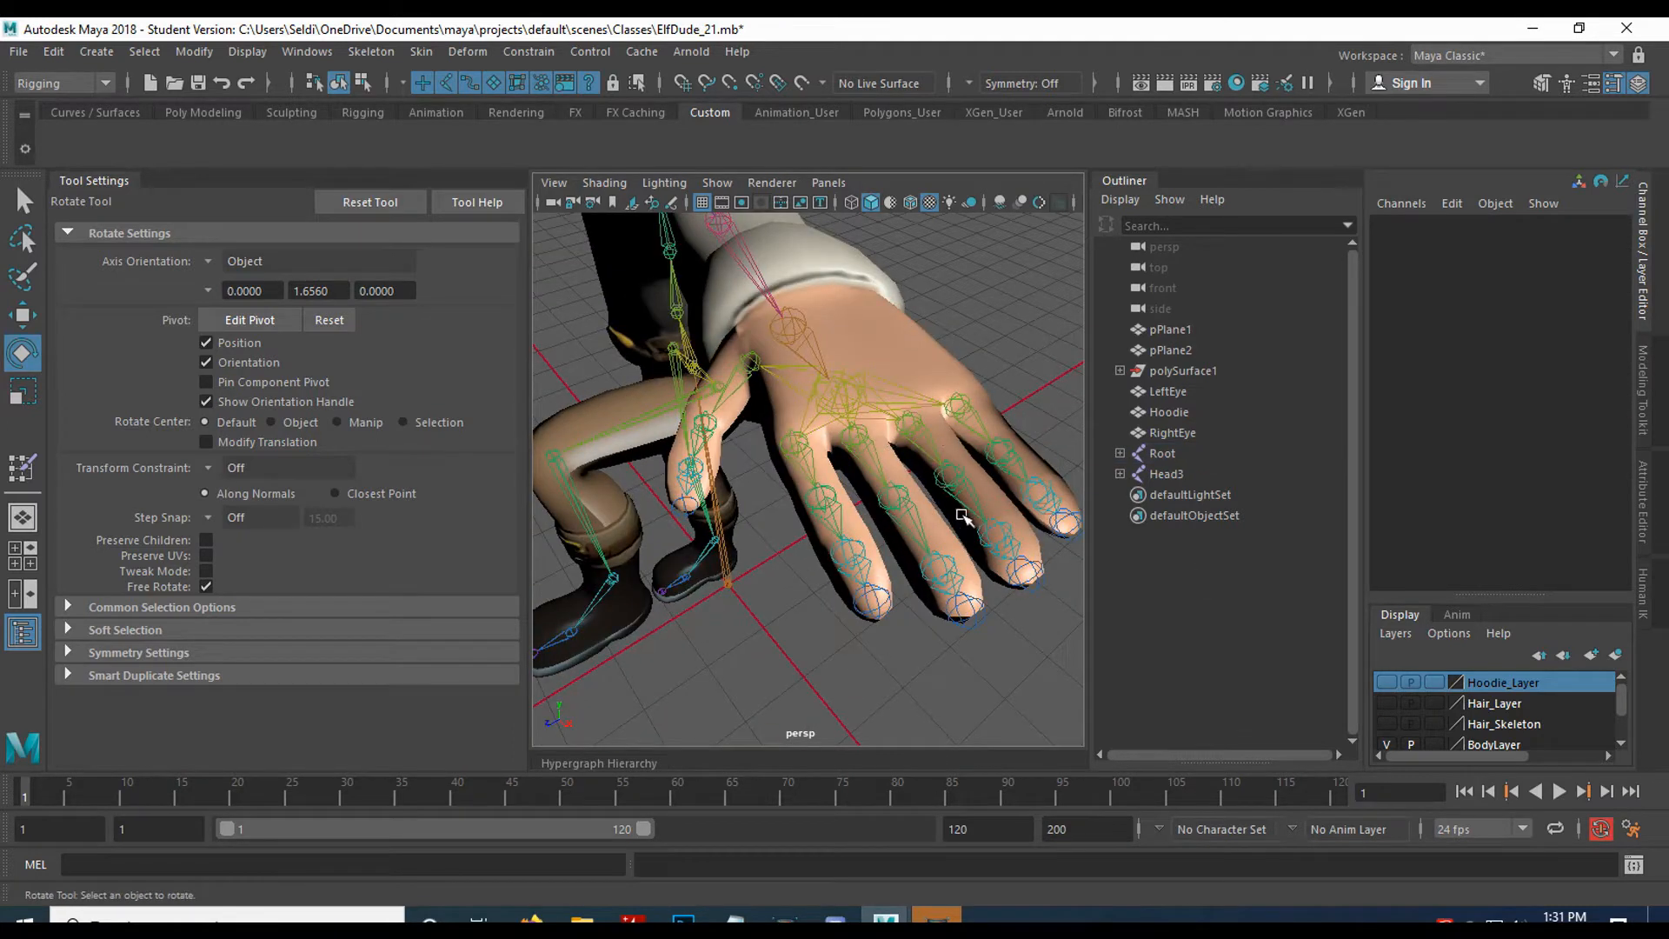
Bend the middle finger down by rotating L_Middle1 to about -94 degrees around Z and inspect the deformation.
alt+drag(964, 517, 808, 540)
click(758, 477)
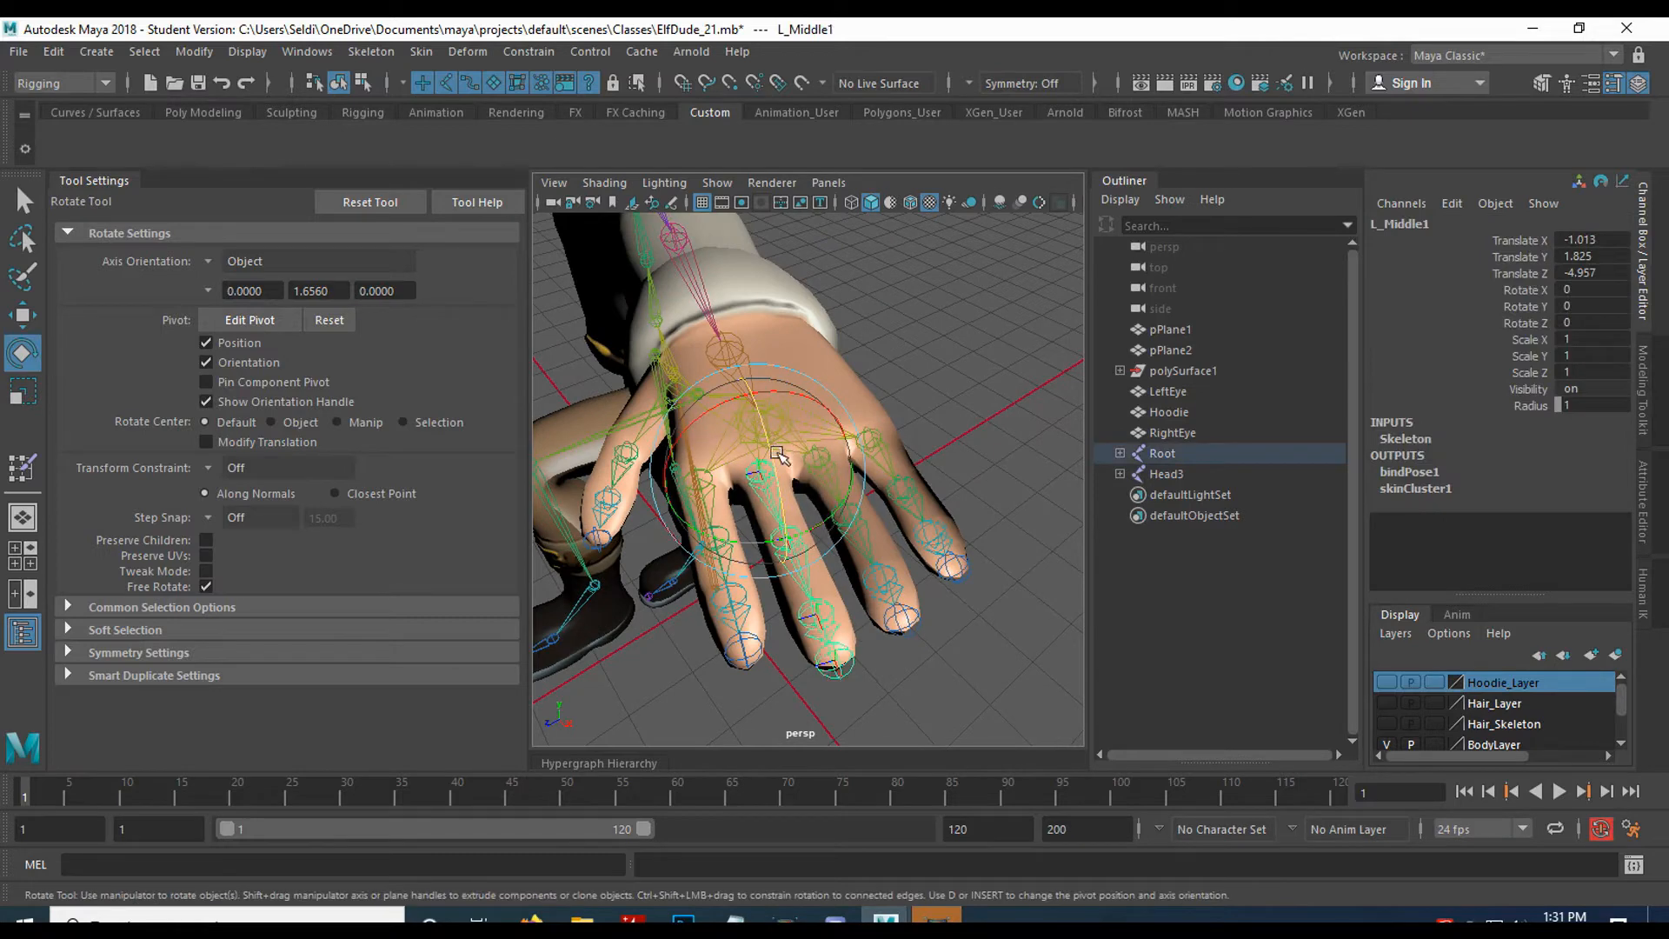
drag(763, 442, 772, 567)
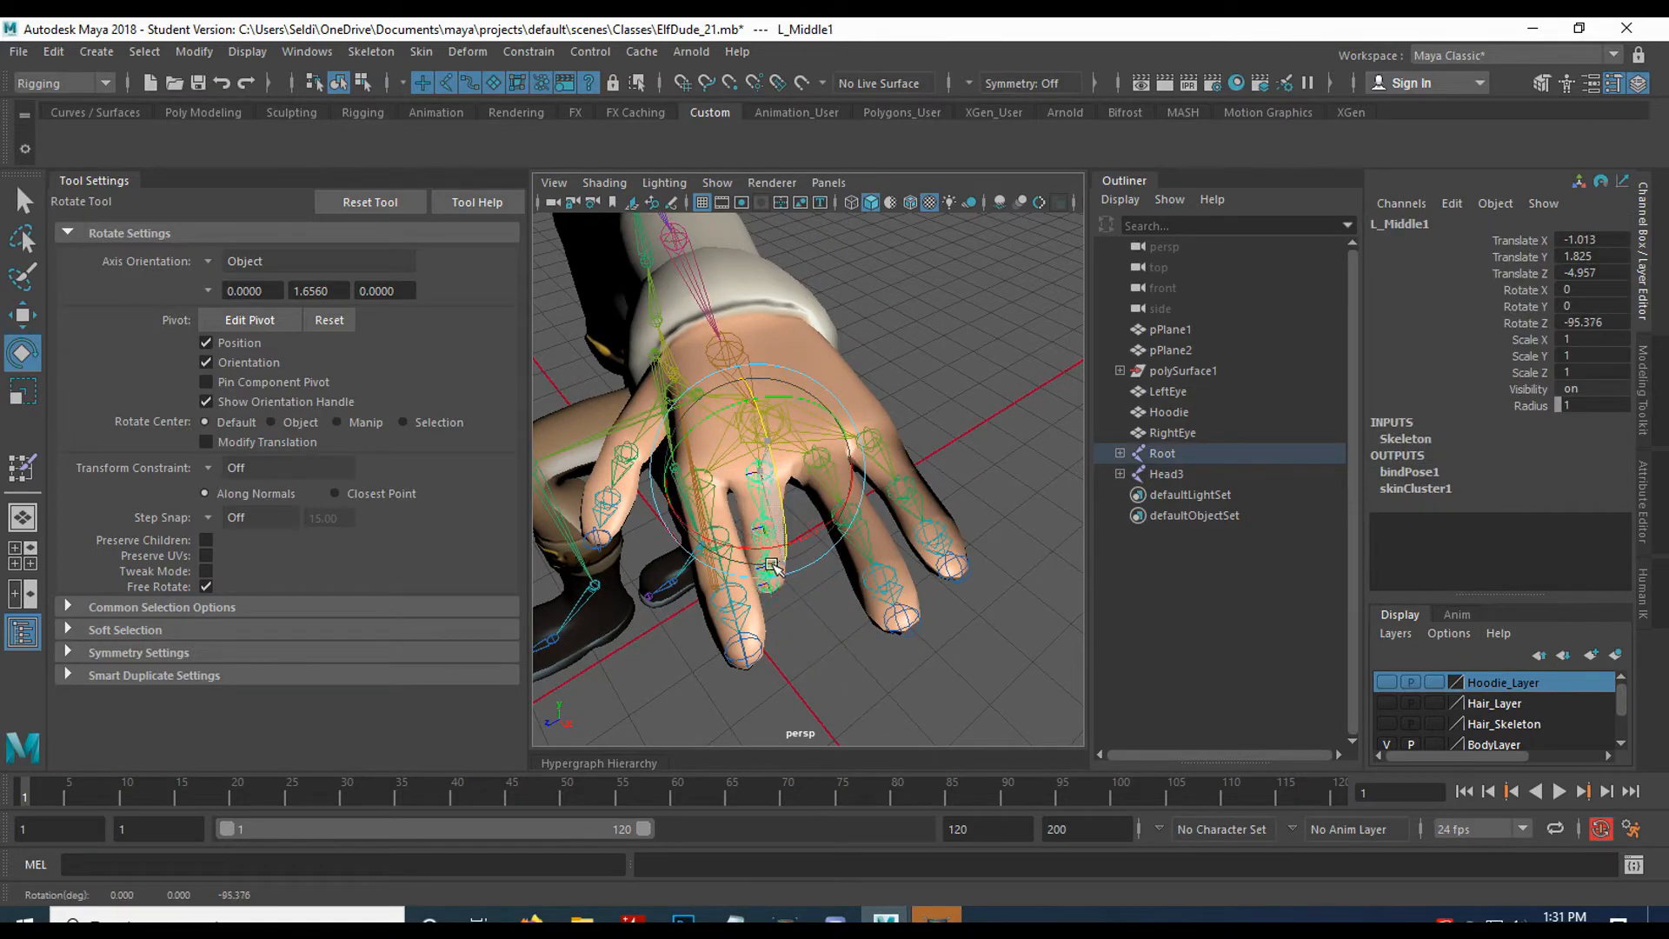
alt+drag(820, 663, 862, 626)
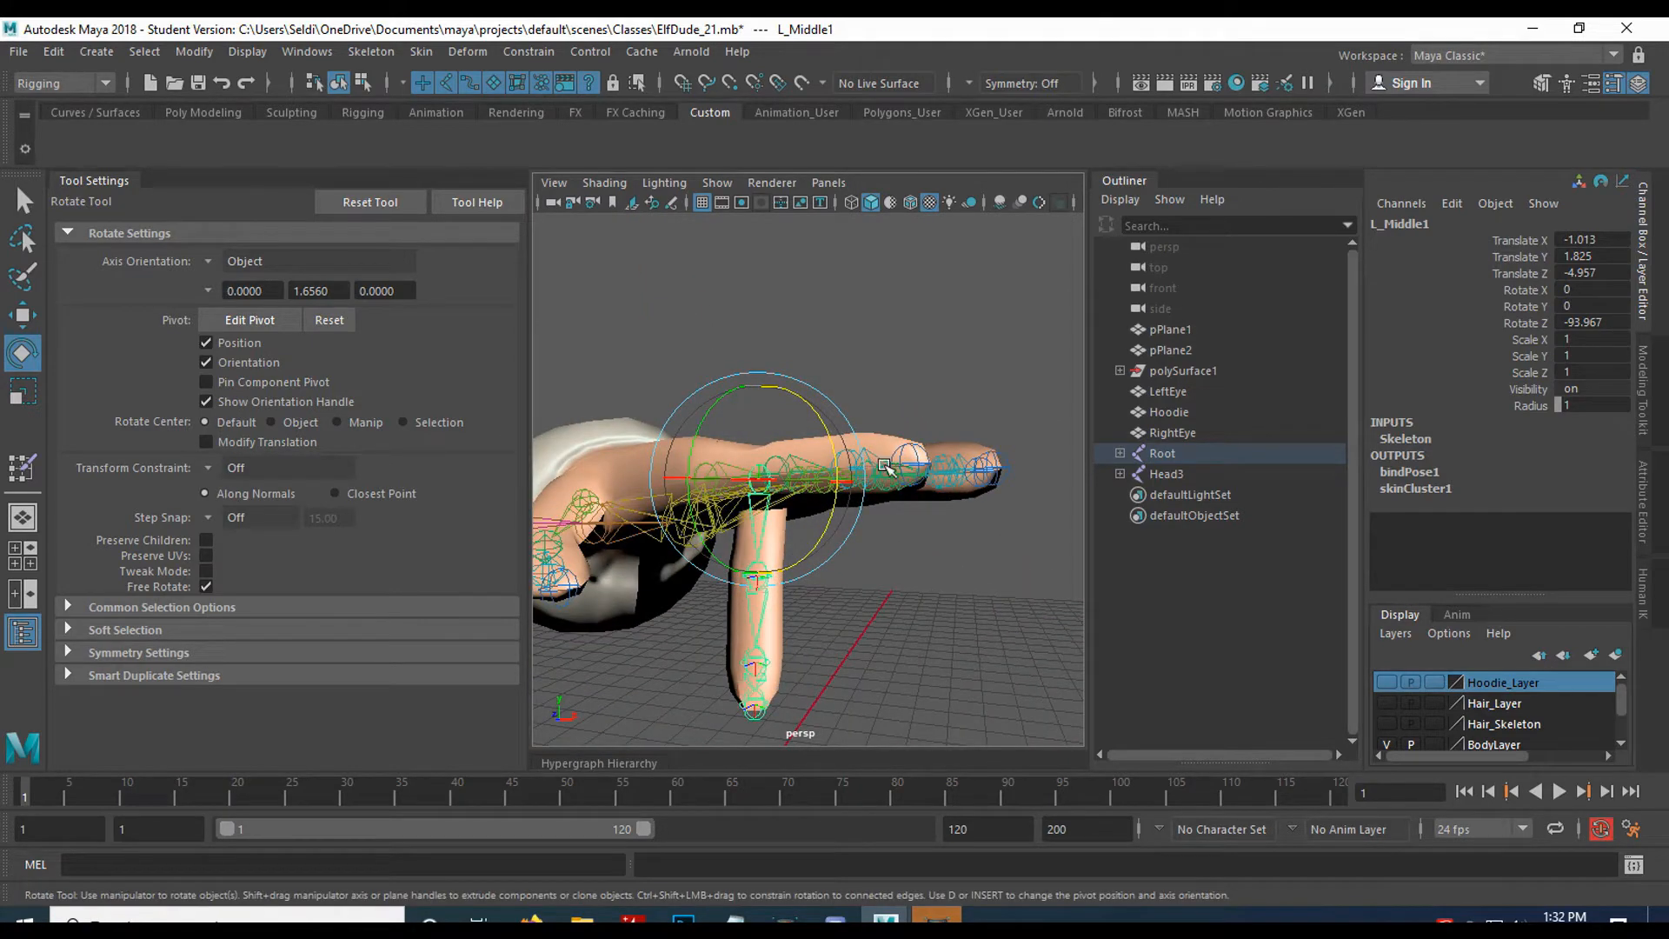
alt+drag(899, 572, 872, 476)
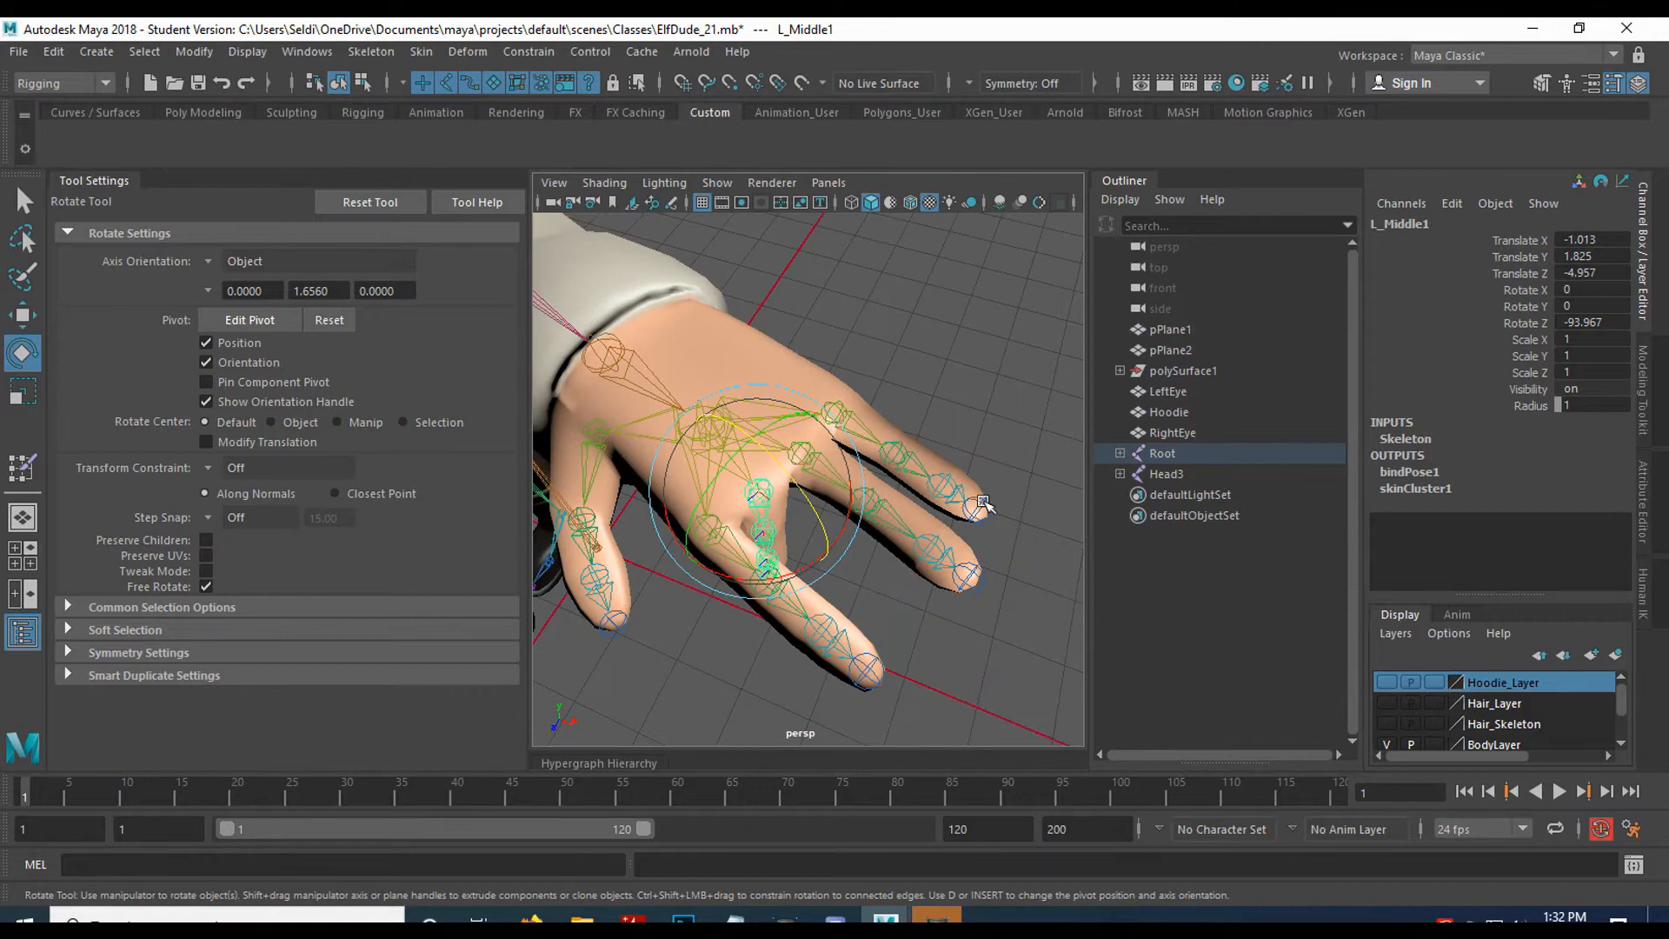
alt+drag(933, 553, 952, 574)
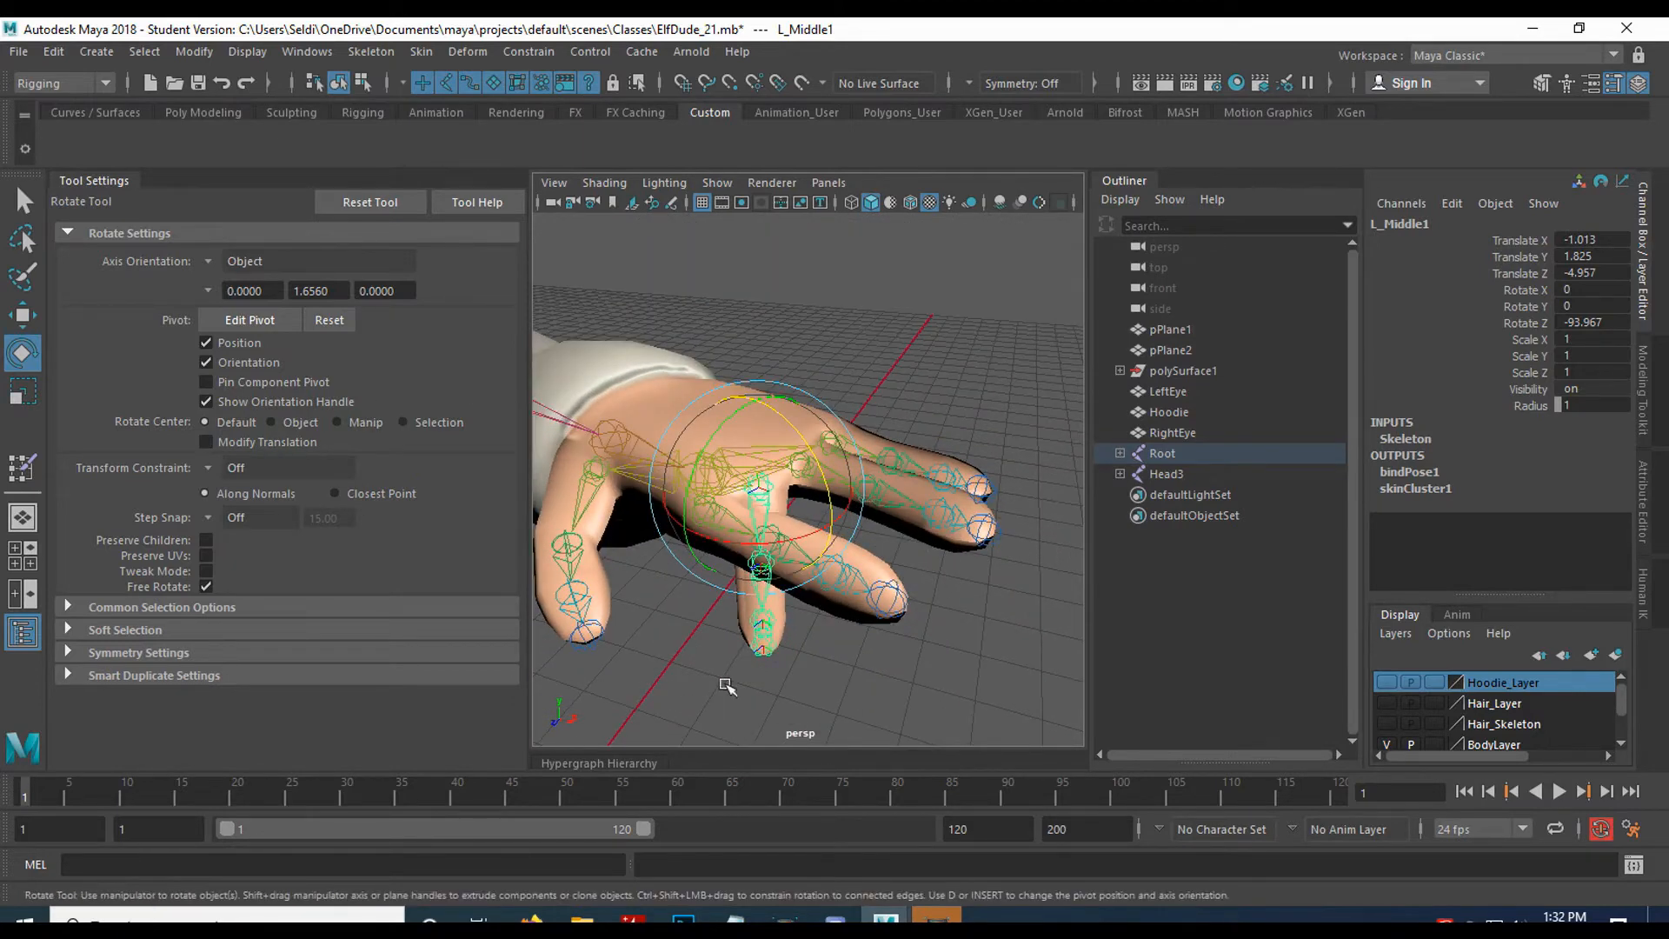
Start the Paint Skin Weights tool on the body mesh, select the L_Middle1 influence and turn off the color ramp.
click(663, 480)
click(23, 468)
scroll(374, 300, down, 10)
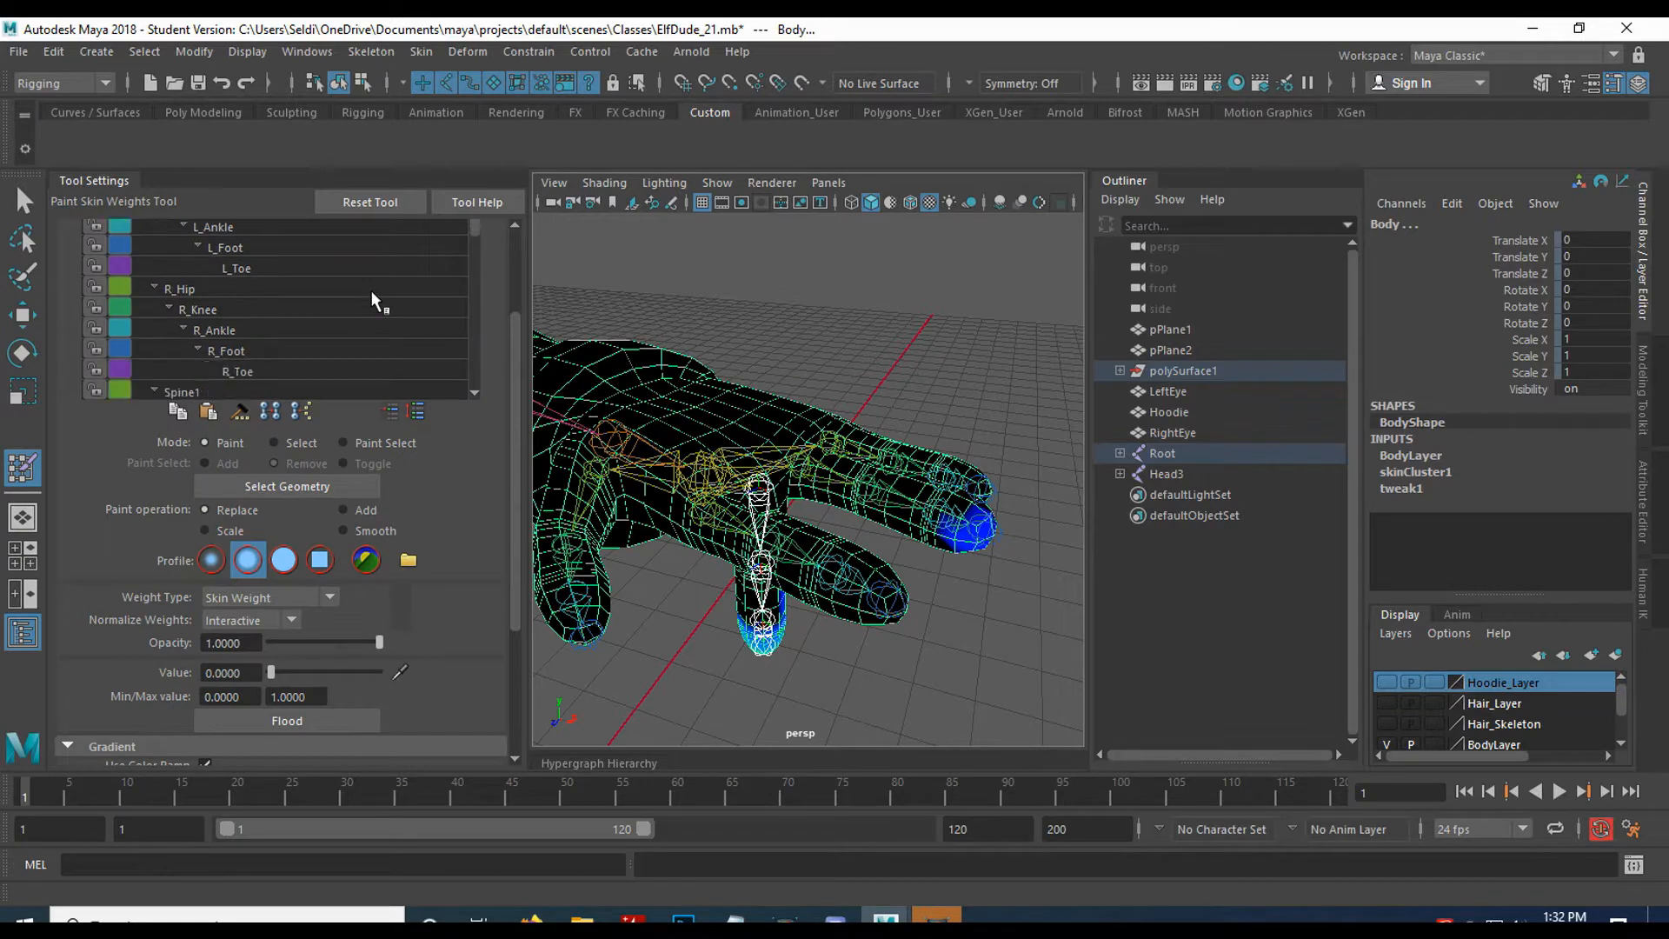
scroll(368, 293, down, 3)
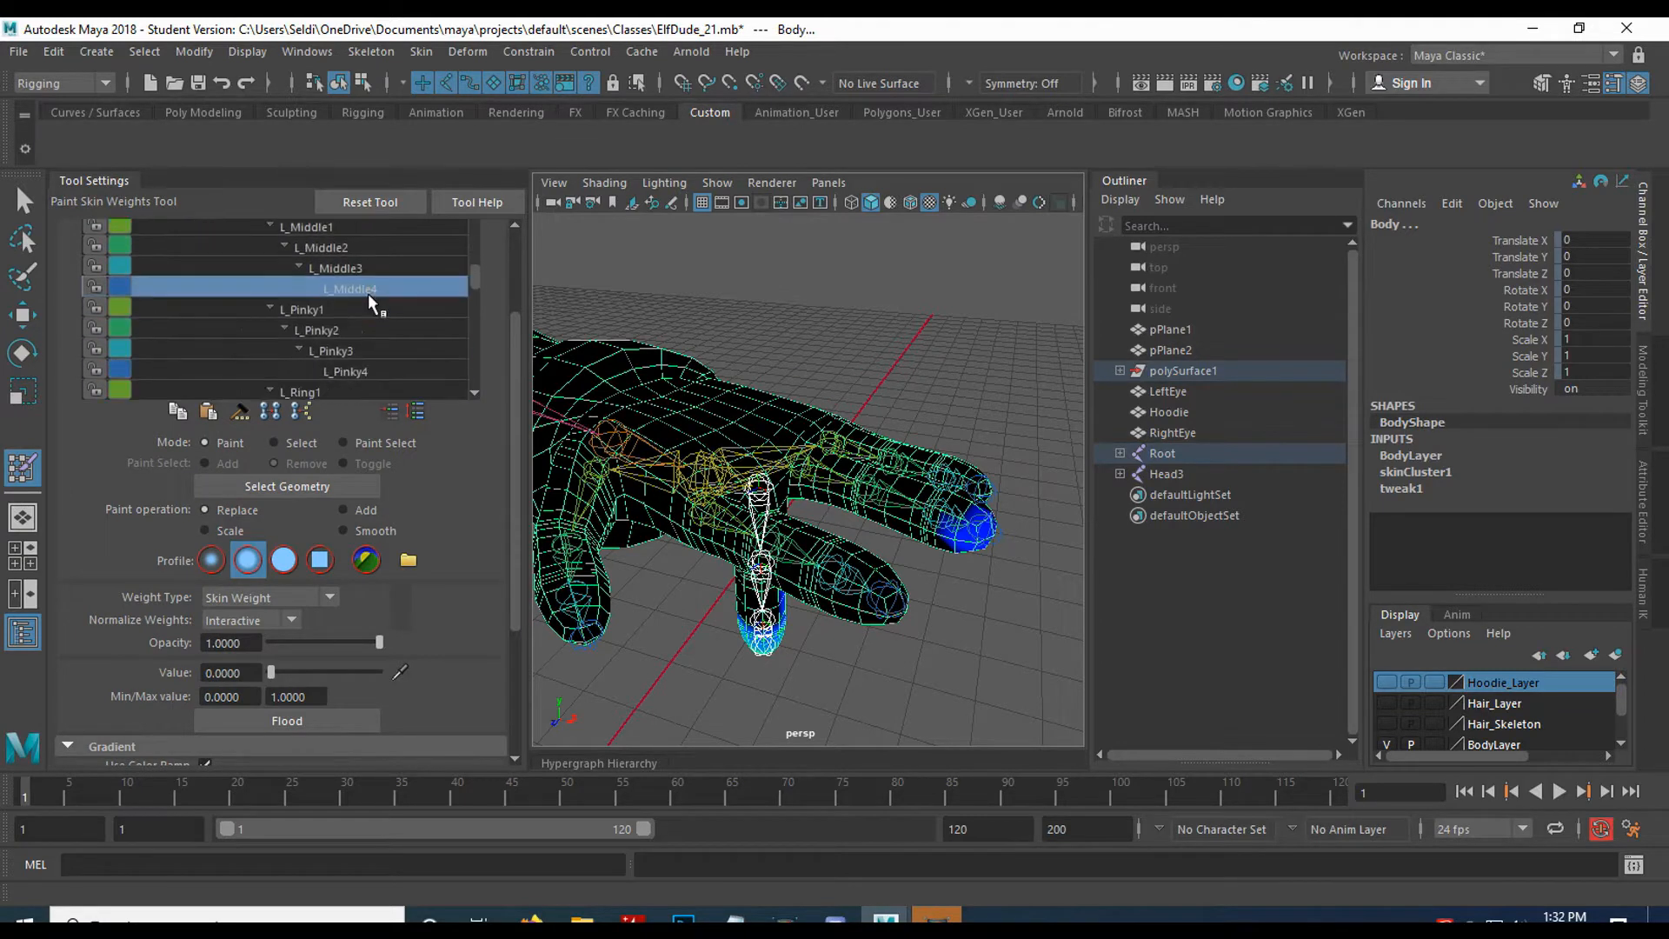
scroll(367, 293, up, 2)
click(311, 290)
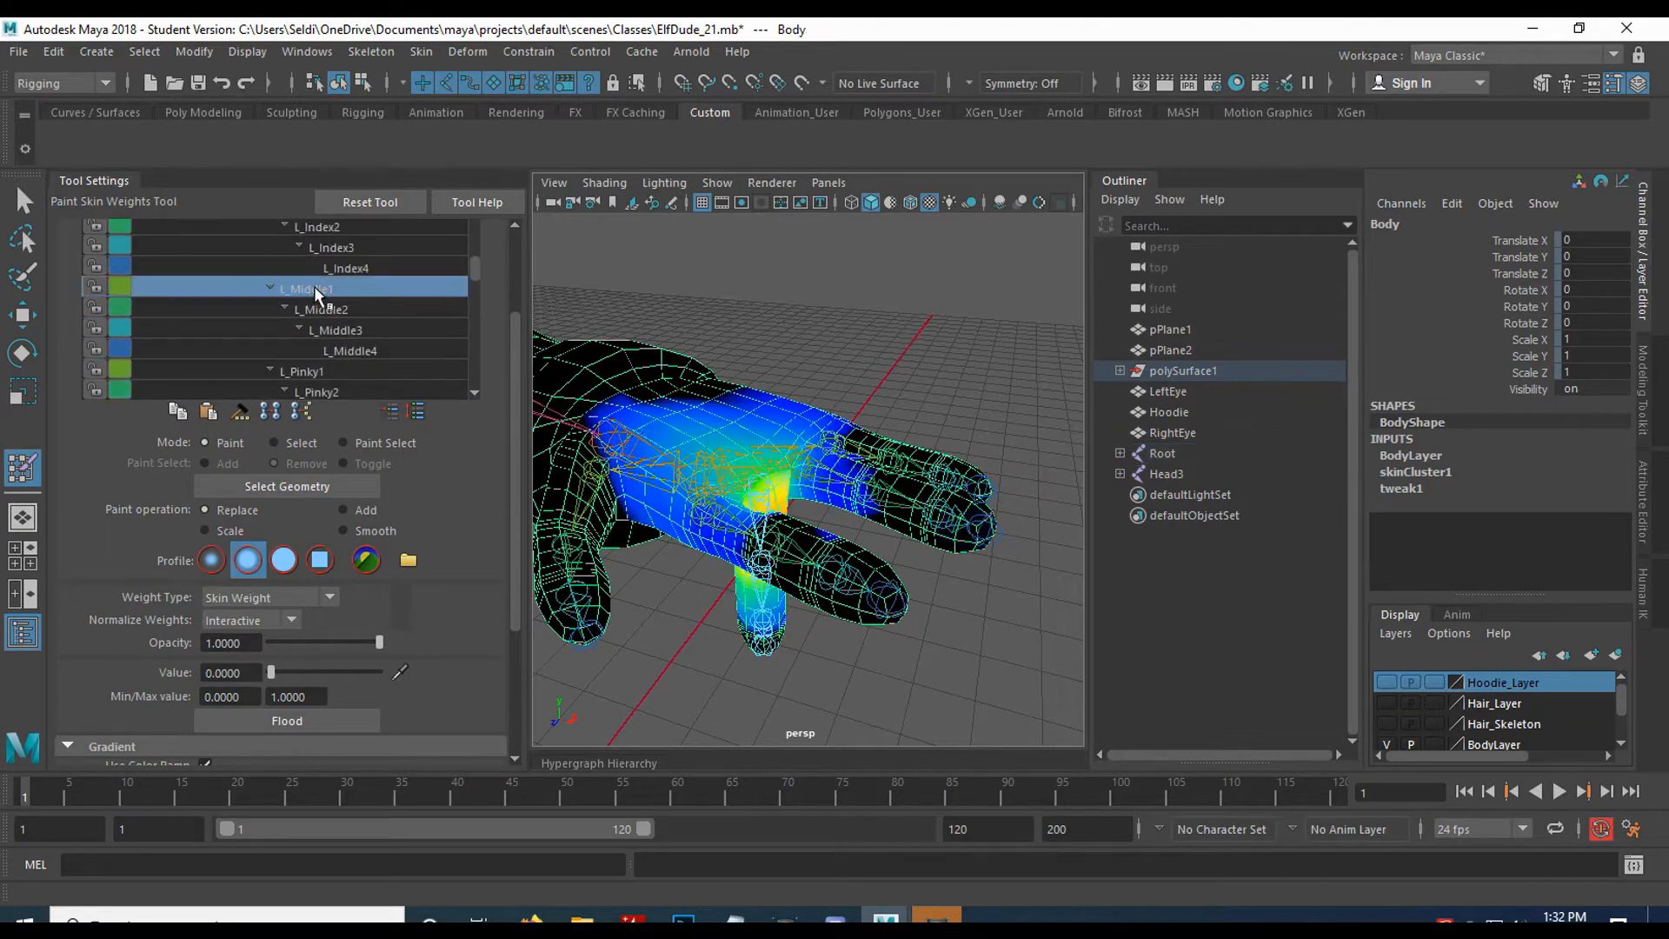
scroll(204, 583, down, 5)
click(205, 579)
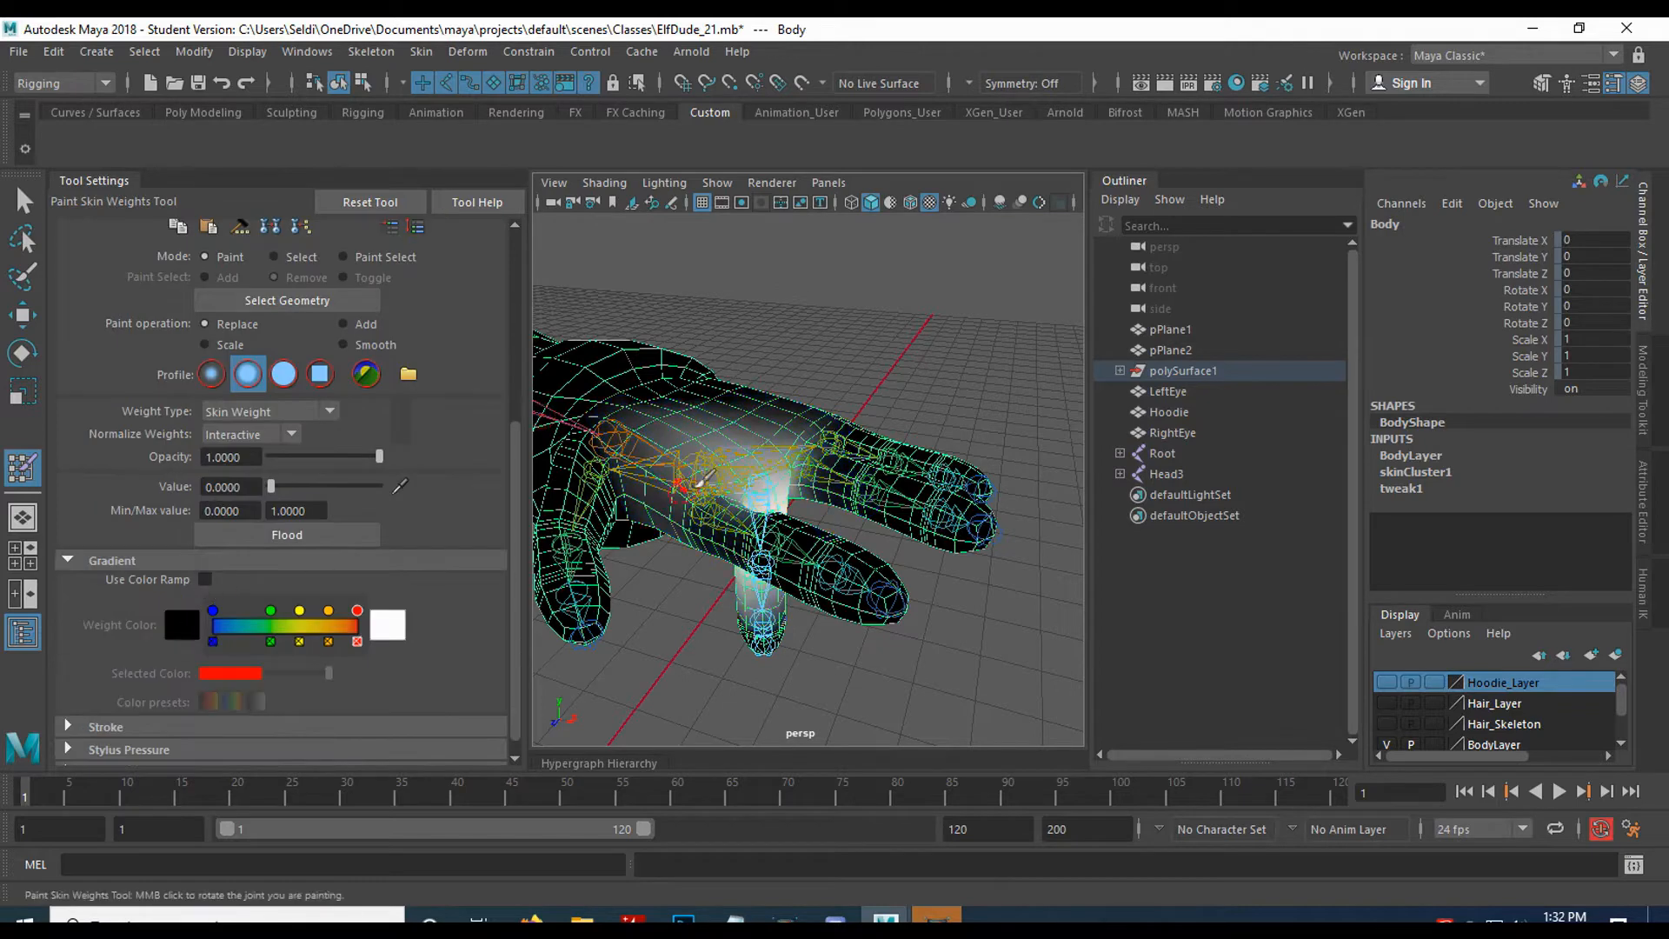
Paint out L_Middle1's stray weights on the palm and back of the hand using Replace with value 0.
alt+drag(726, 487, 738, 453)
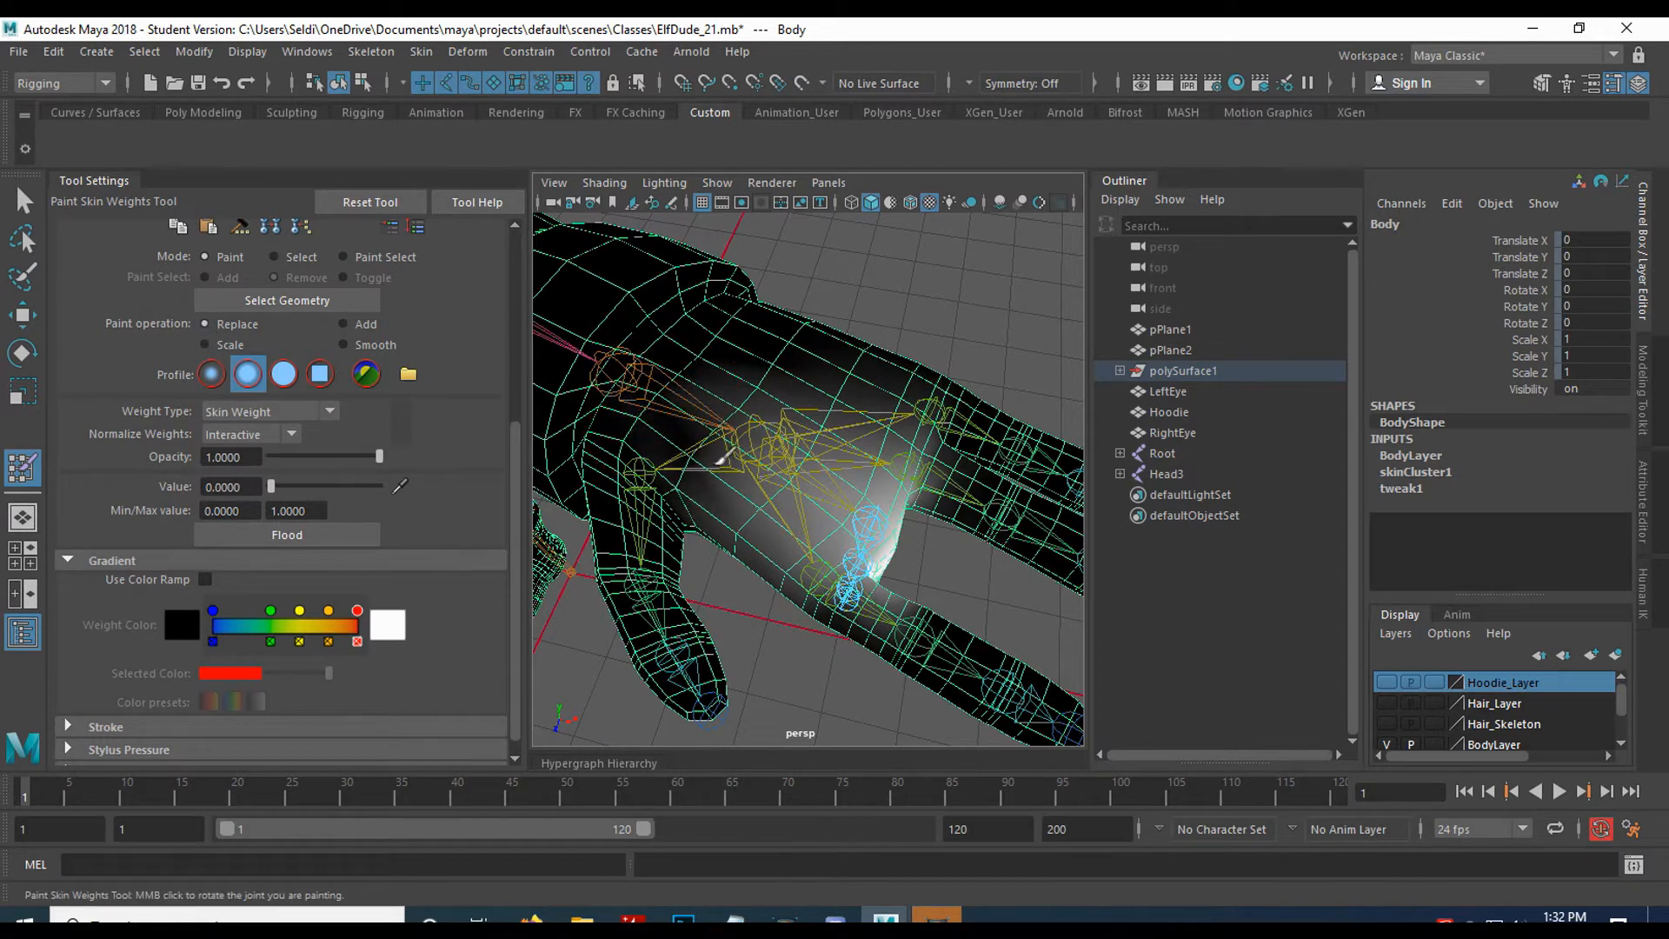
mouse_move(774, 426)
mouse_down()
mouse_move(850, 380)
mouse_move(909, 391)
mouse_up()
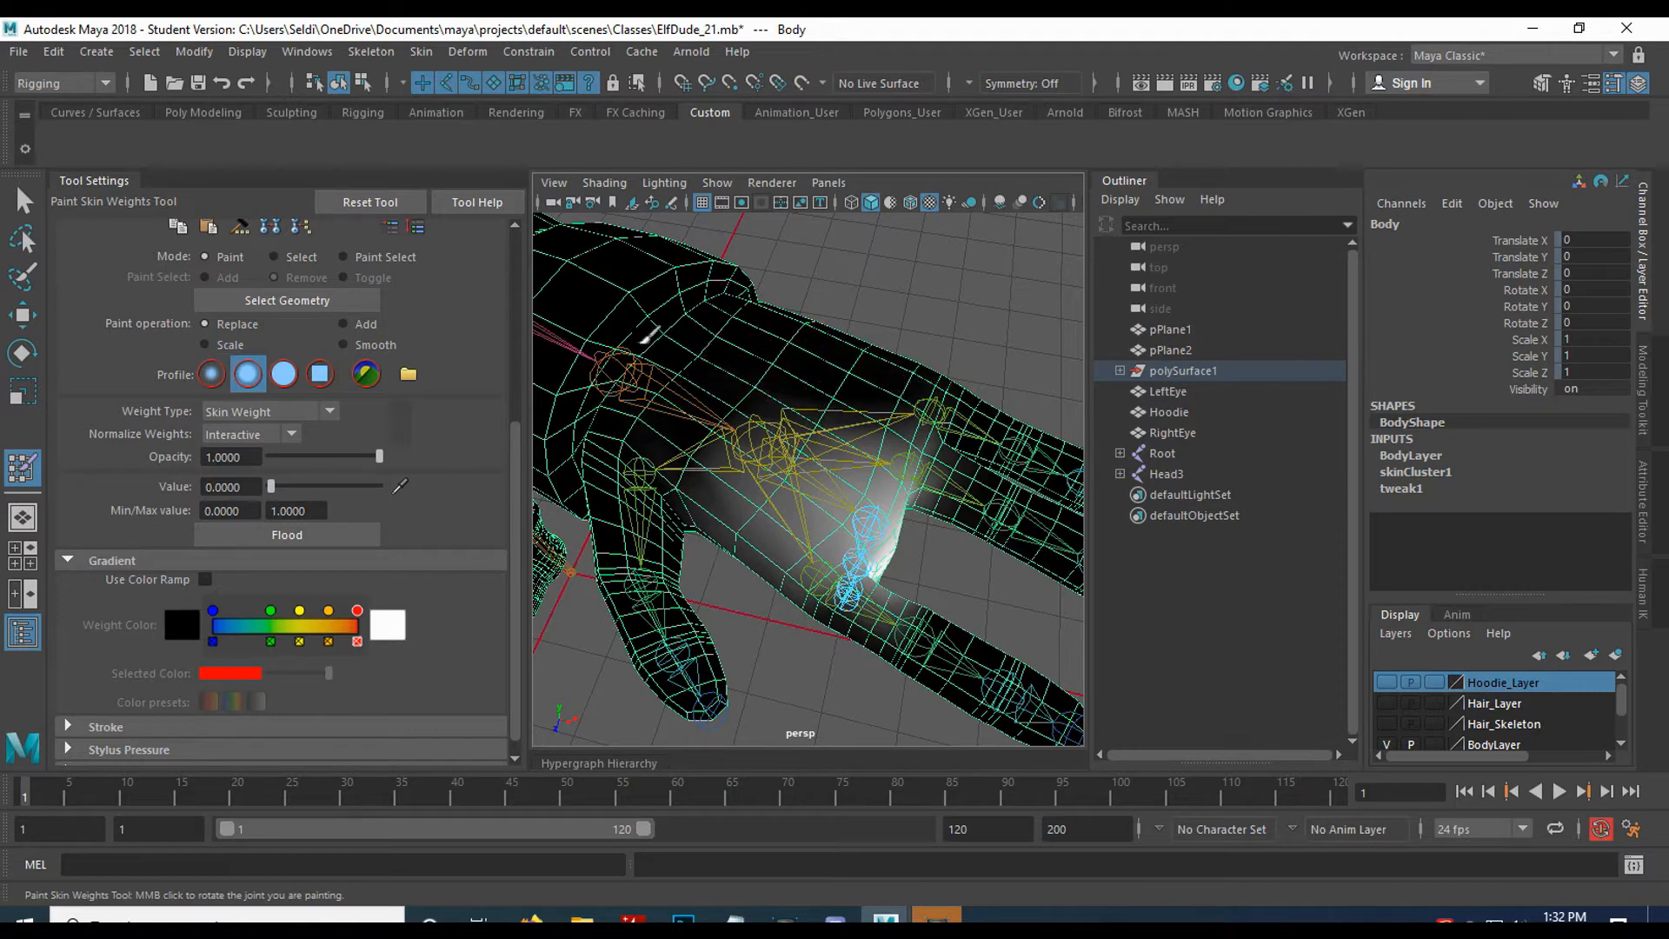
alt+drag(661, 431, 709, 508)
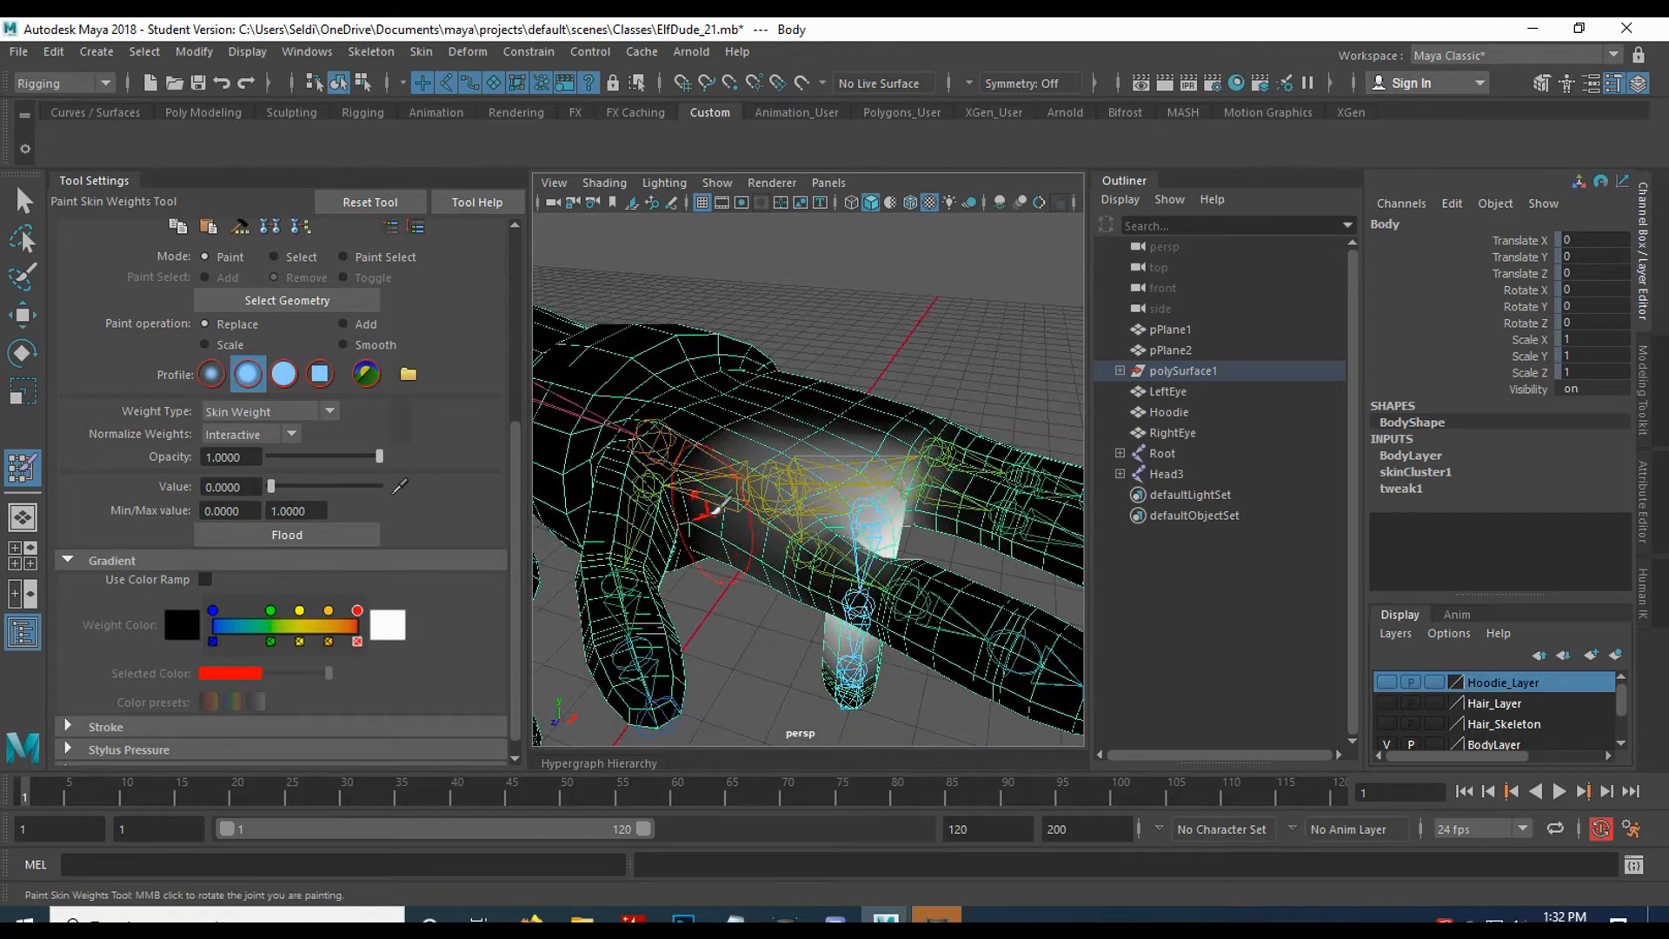
mouse_move(722, 526)
alt+mouse_down()
mouse_move(696, 411)
mouse_move(694, 428)
alt+mouse_up()
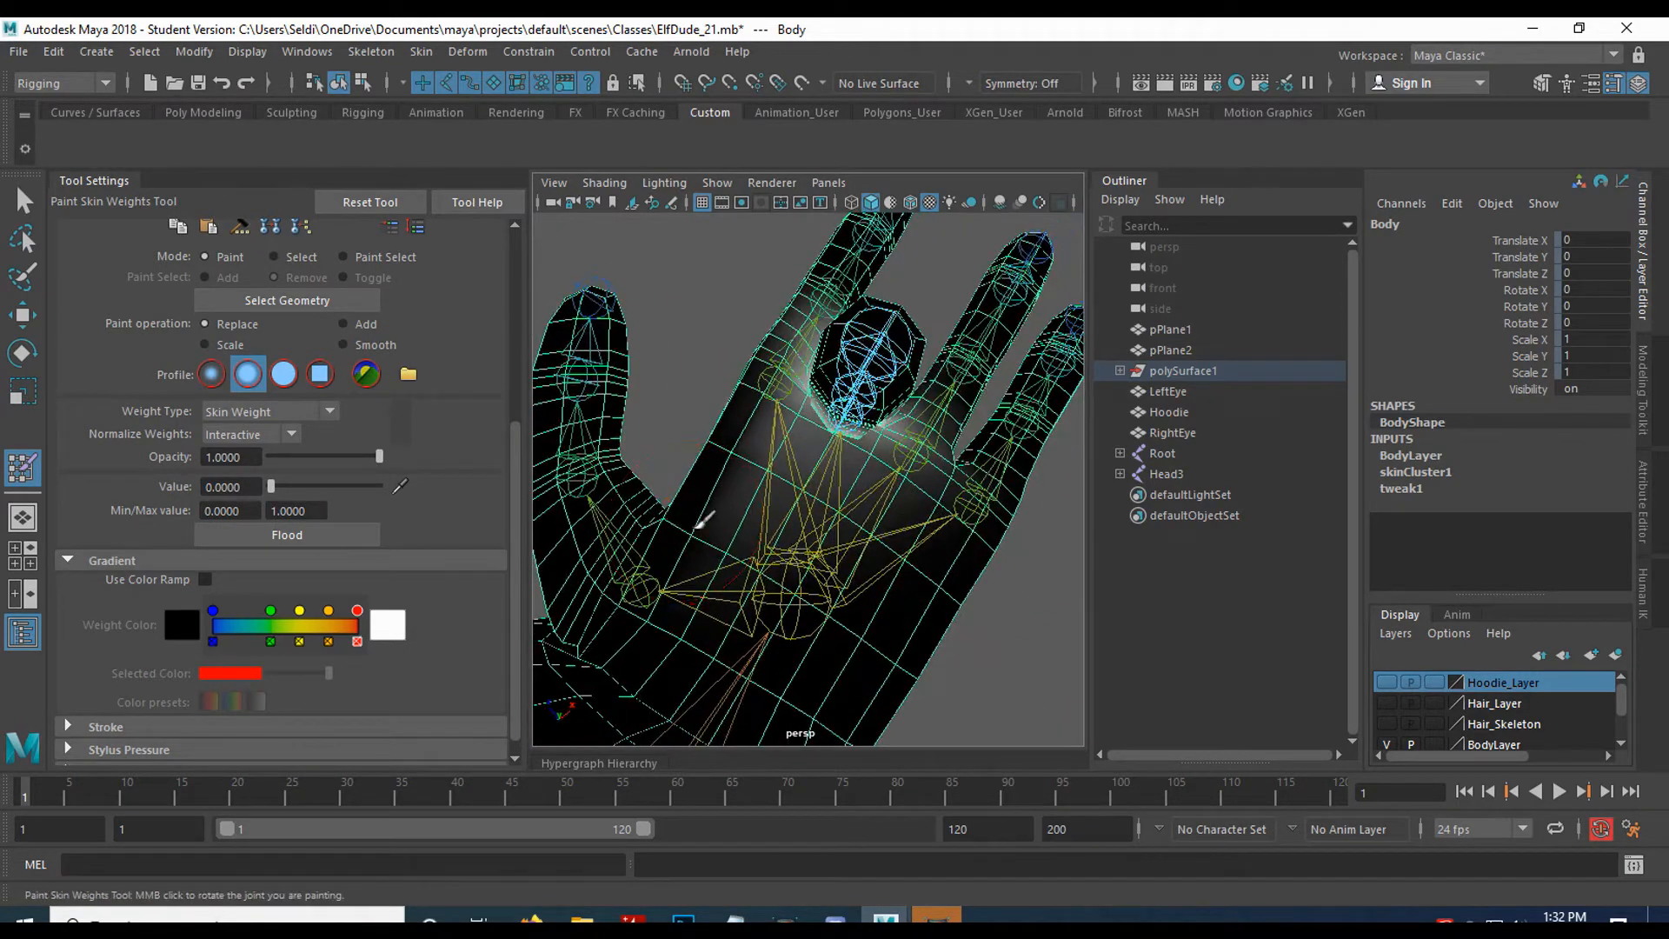
drag(744, 446, 882, 545)
mouse_move(902, 487)
alt+mouse_down()
mouse_move(765, 535)
mouse_move(731, 522)
mouse_move(957, 457)
mouse_move(906, 491)
alt+mouse_up()
scroll(921, 487, up, 3)
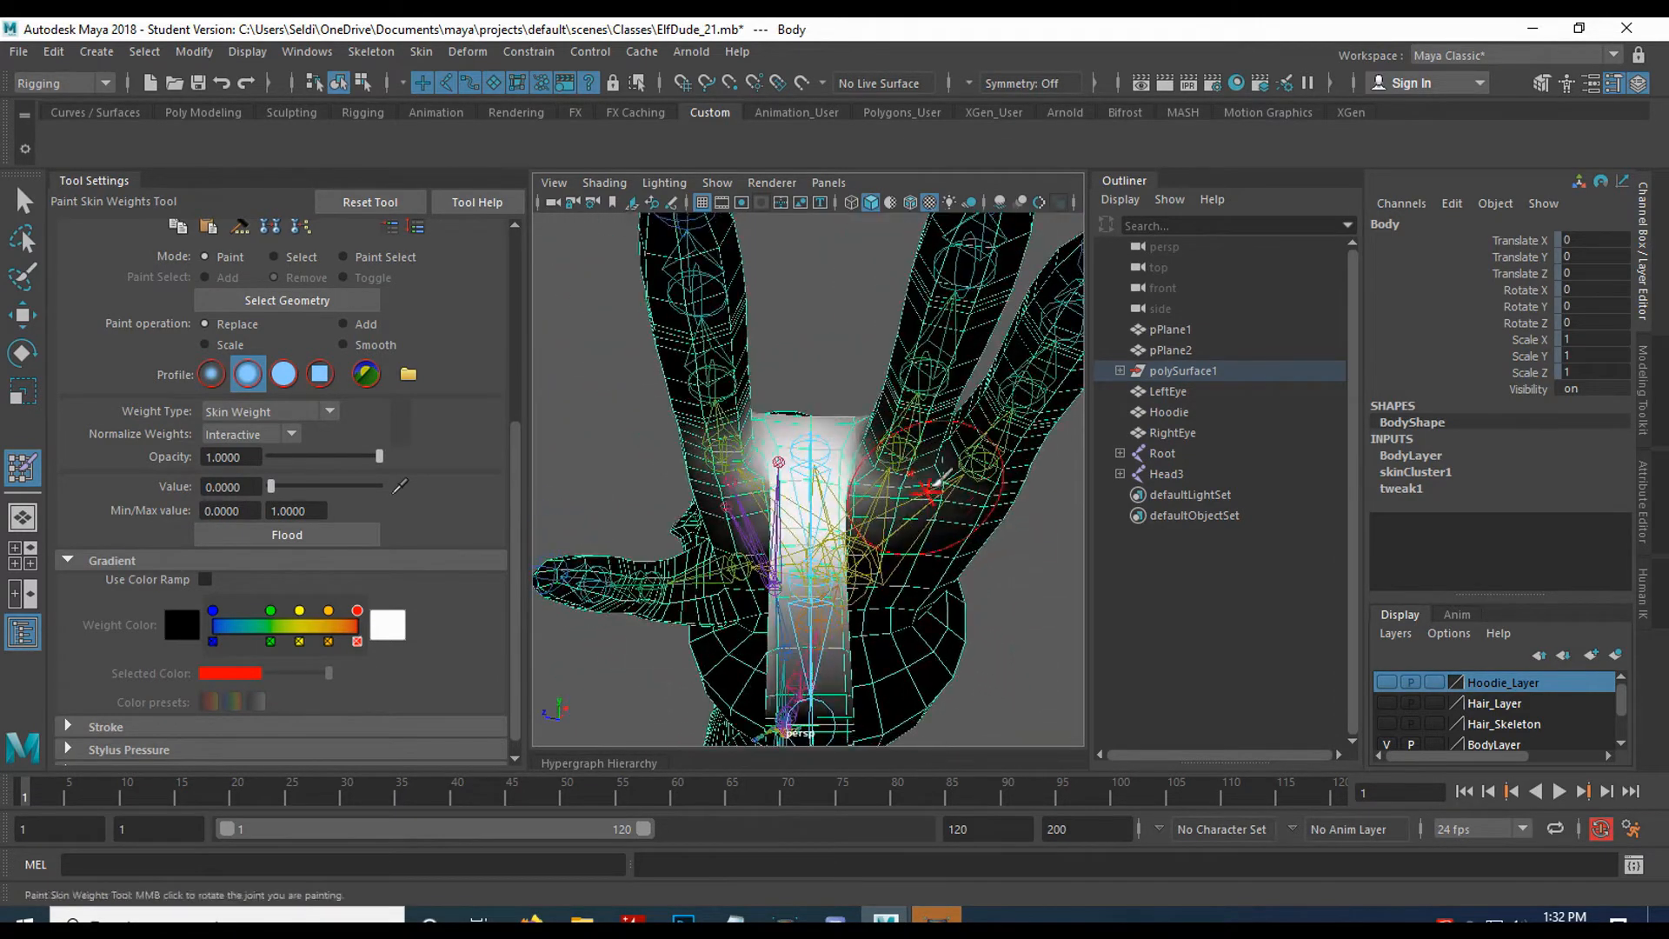
Turn off selection highlighting in the viewport for a clear look at L_Middle1's weights around the index finger base.
scroll(783, 417, up, 4)
mouse_move(633, 355)
alt+mouse_down()
mouse_move(717, 475)
mouse_move(743, 456)
mouse_move(746, 478)
alt+mouse_up()
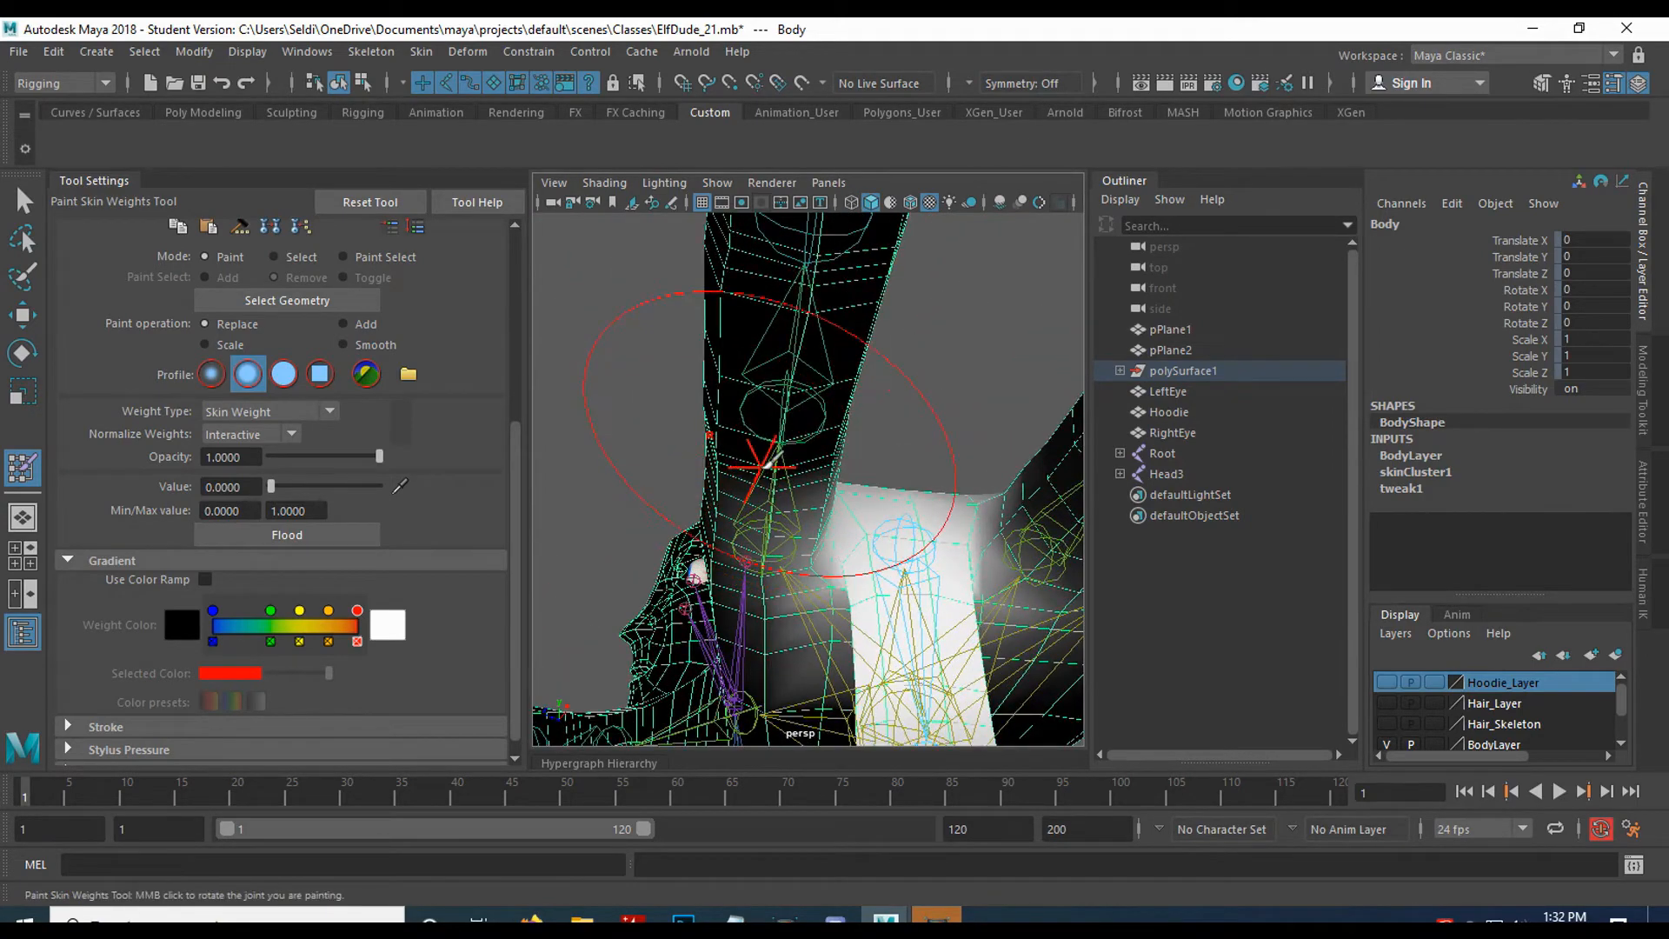
mouse_move(778, 487)
alt+mouse_down()
mouse_move(921, 377)
mouse_move(908, 408)
alt+mouse_up()
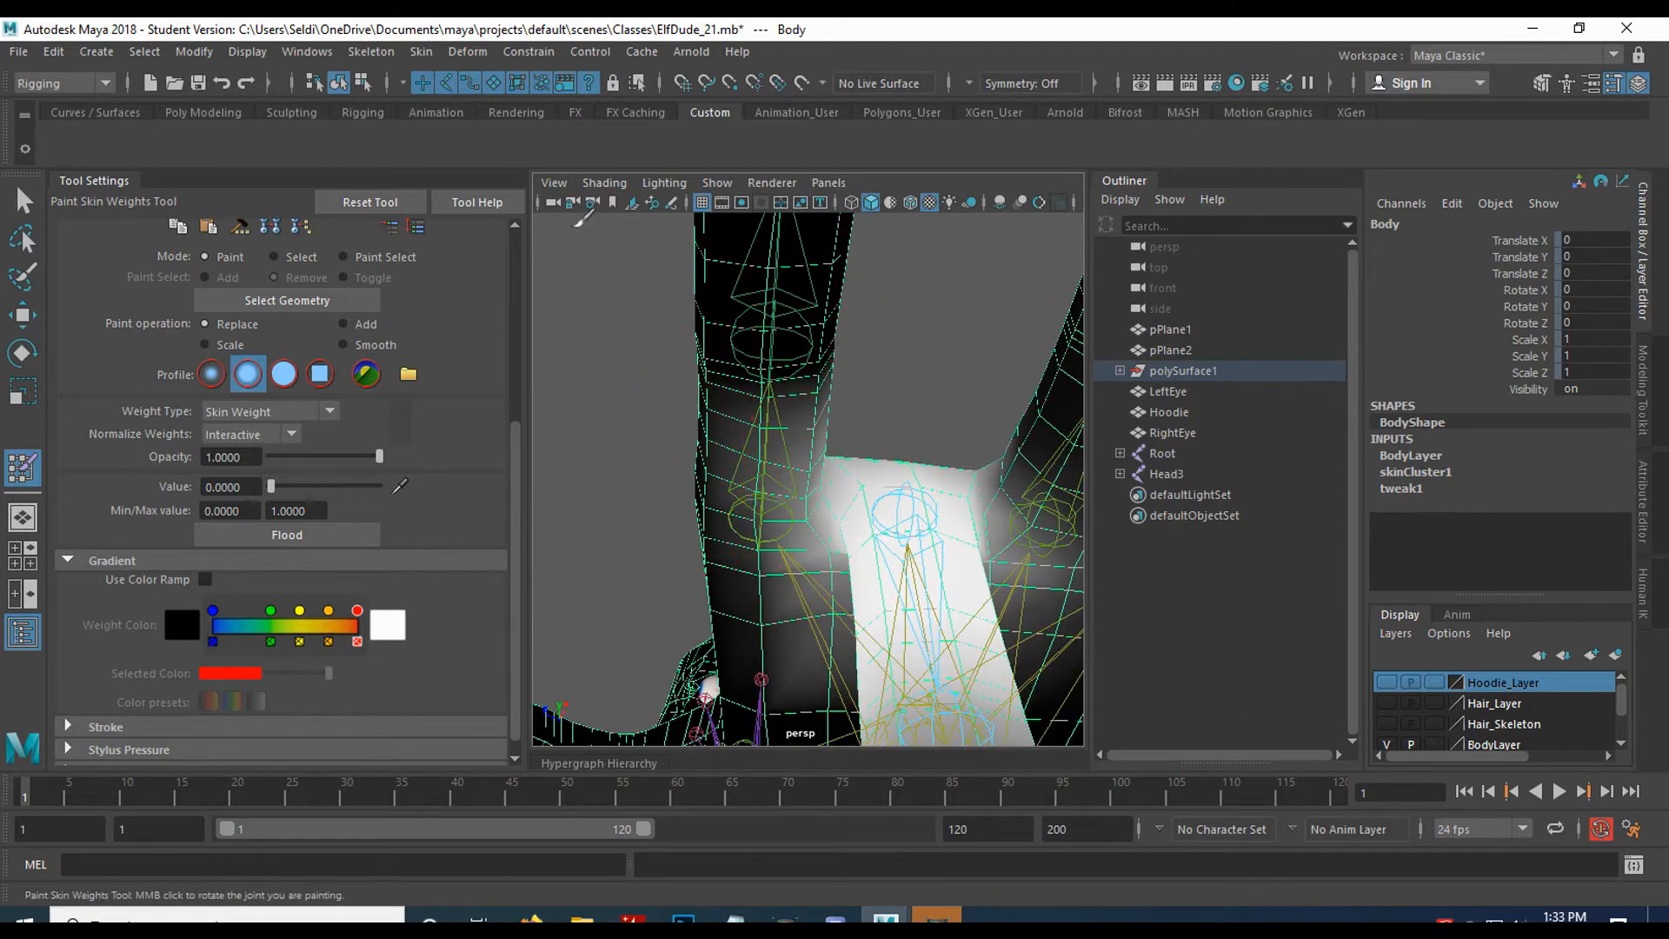
click(717, 183)
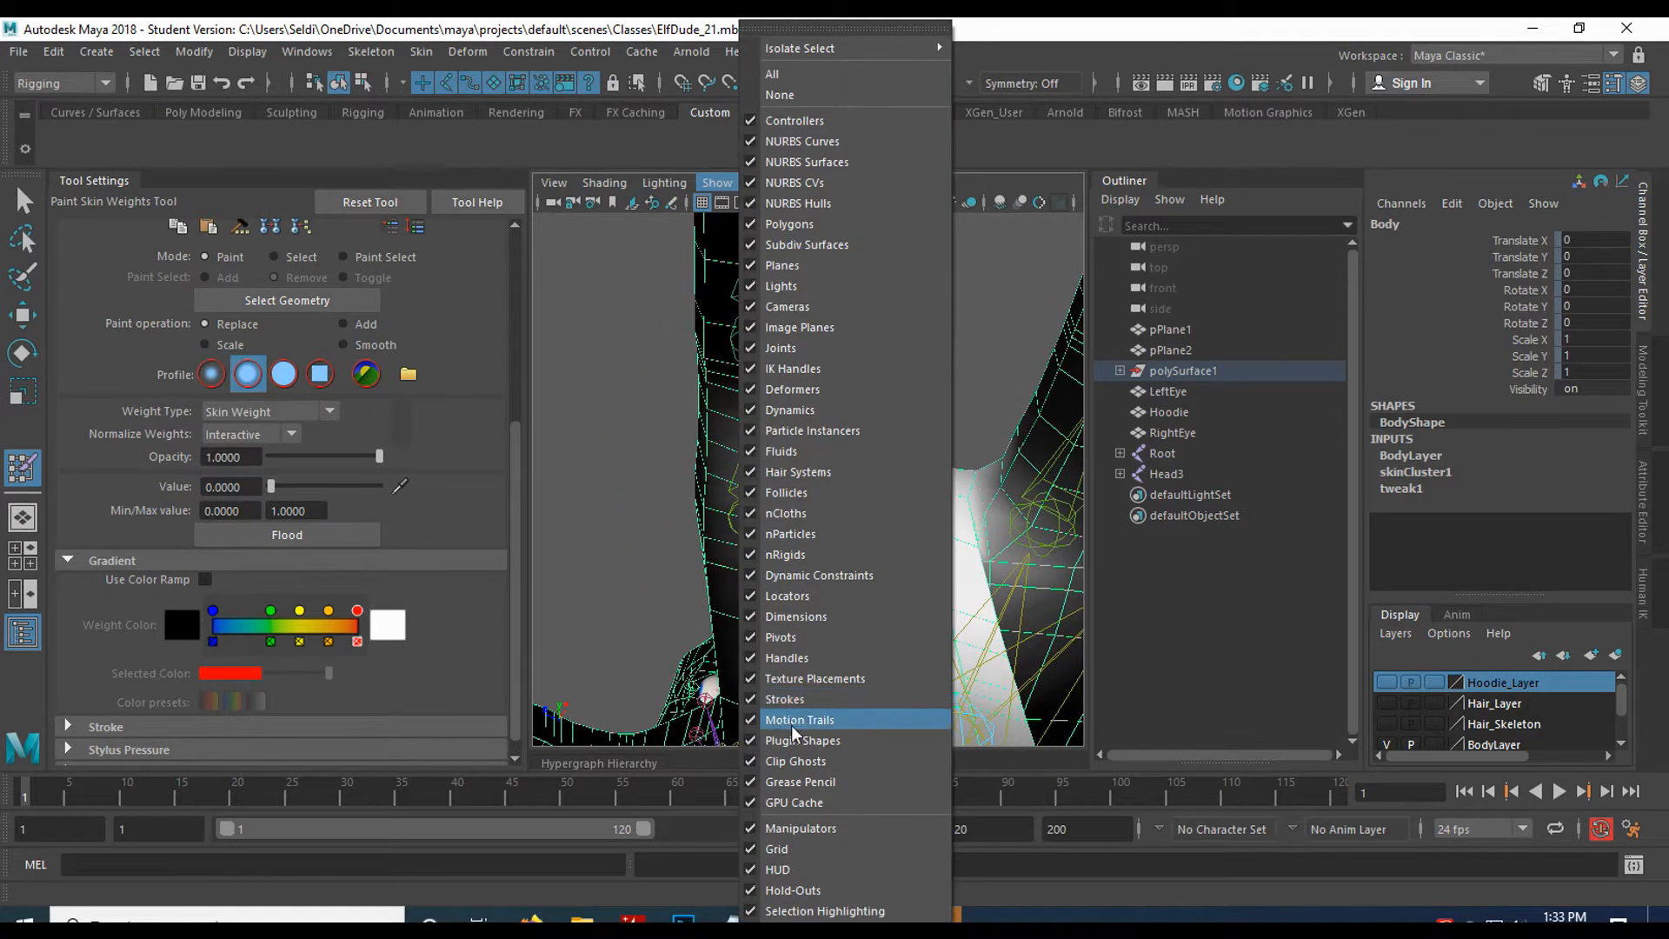
click(833, 913)
alt+drag(767, 565, 754, 527)
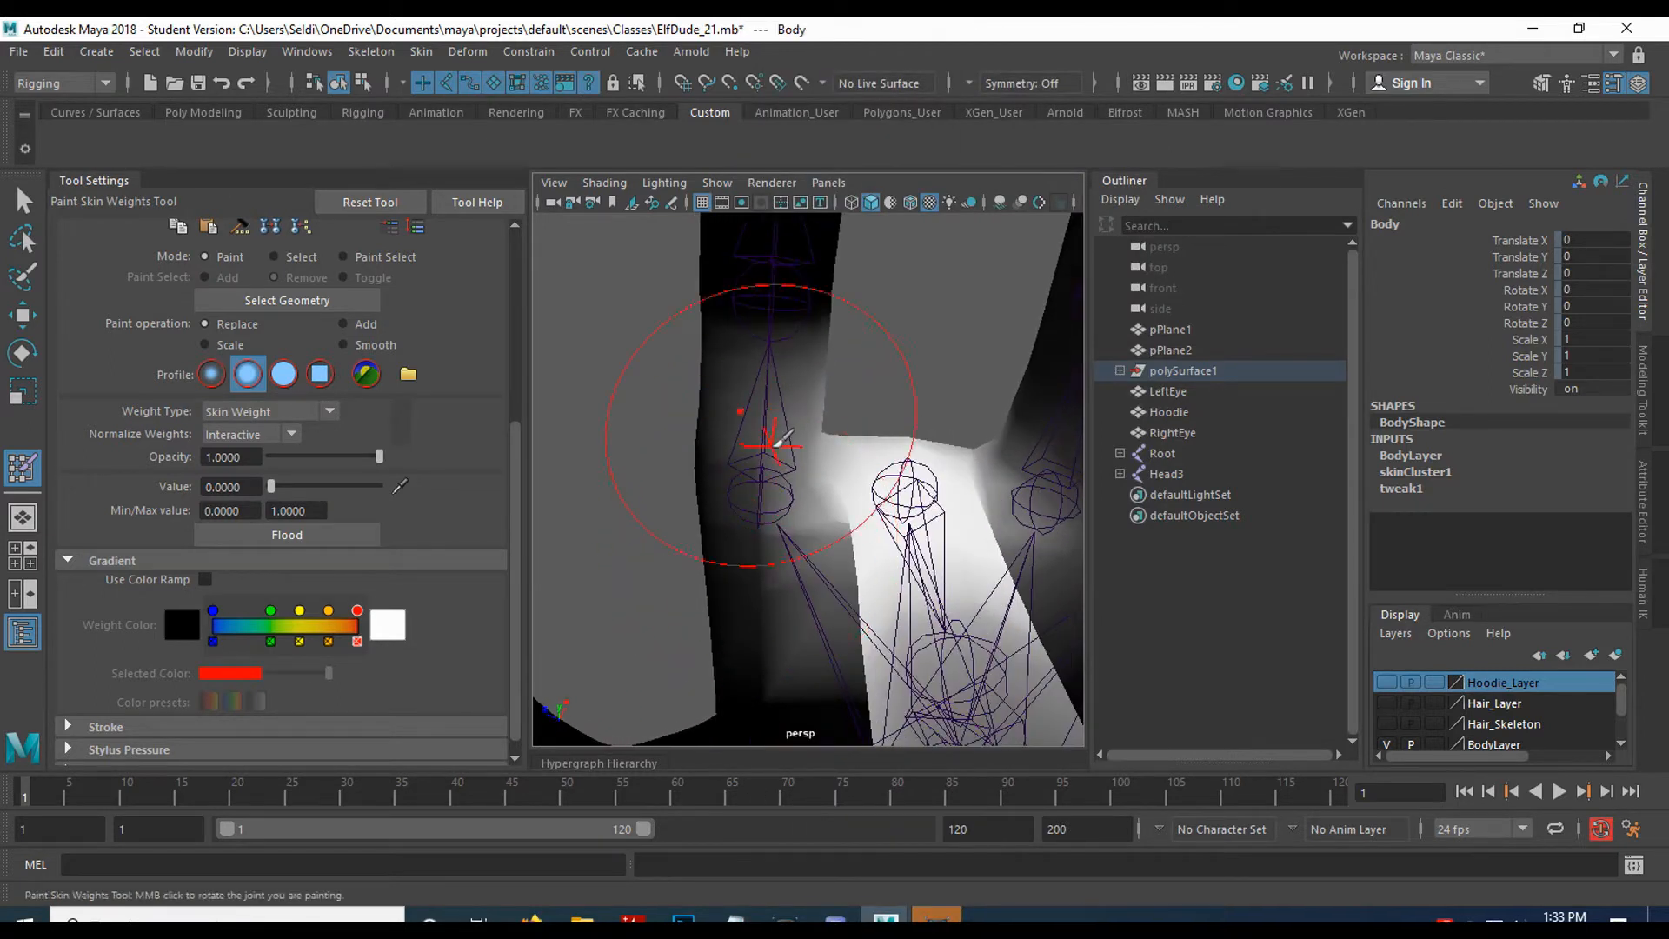
Shrink the brush and paint out L_Middle1's weights along the base of the index finger with value 0.
key(b)
drag(768, 422, 689, 515)
mouse_move(769, 350)
mouse_down()
mouse_move(753, 347)
mouse_move(741, 454)
mouse_move(722, 439)
mouse_up()
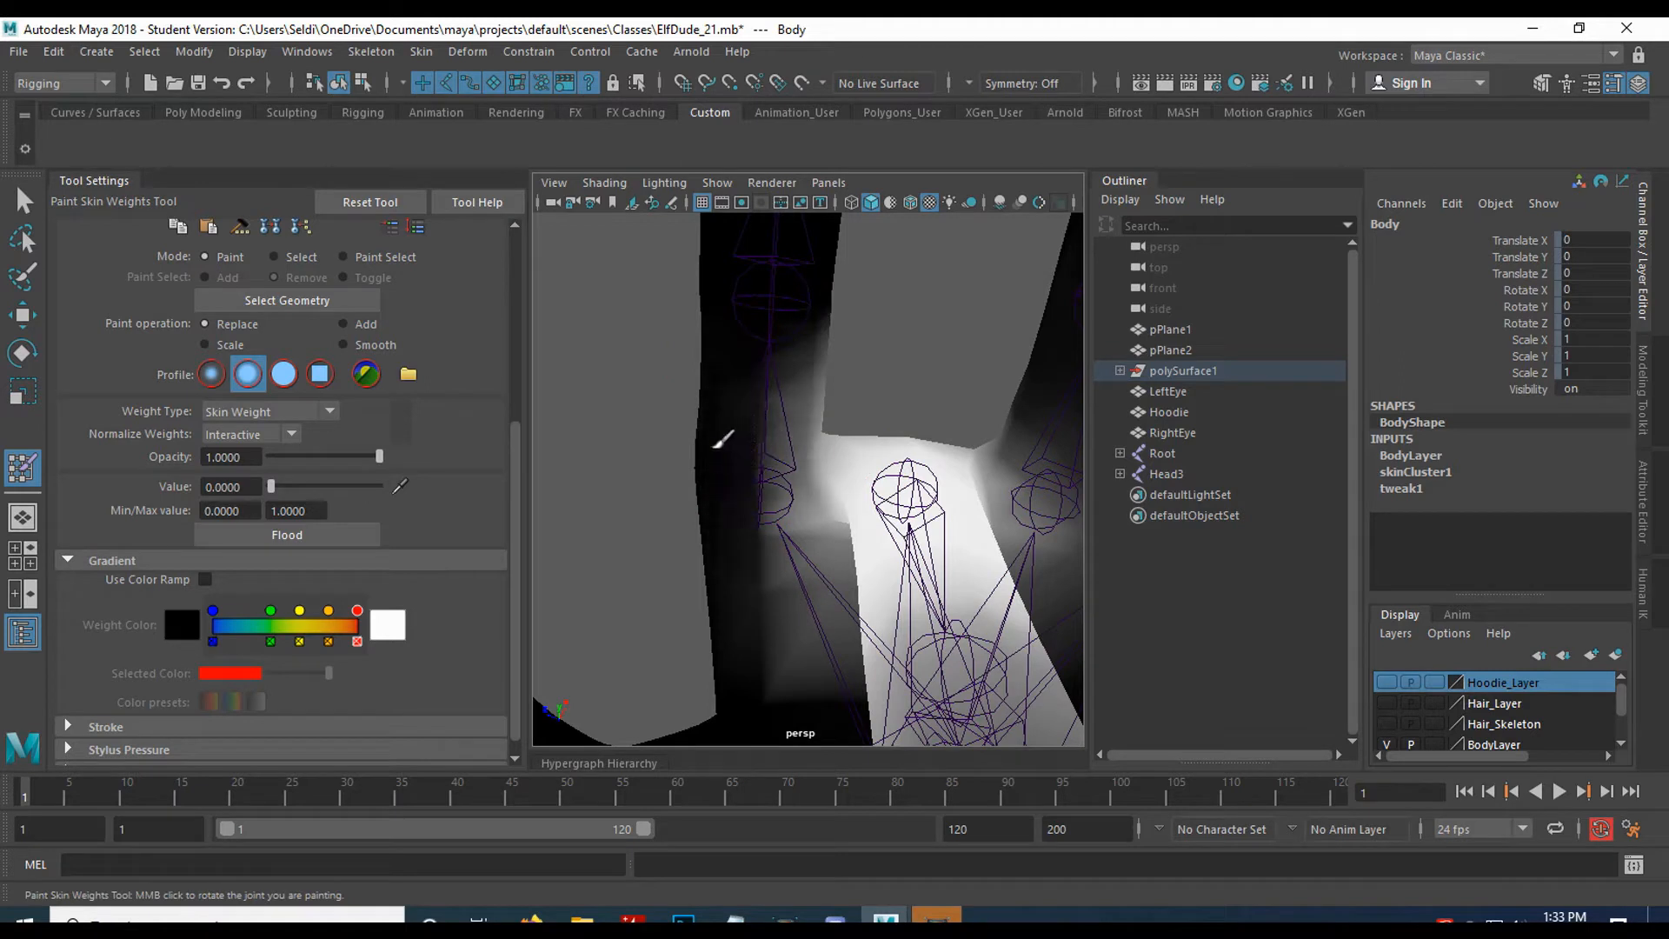
drag(798, 344, 785, 404)
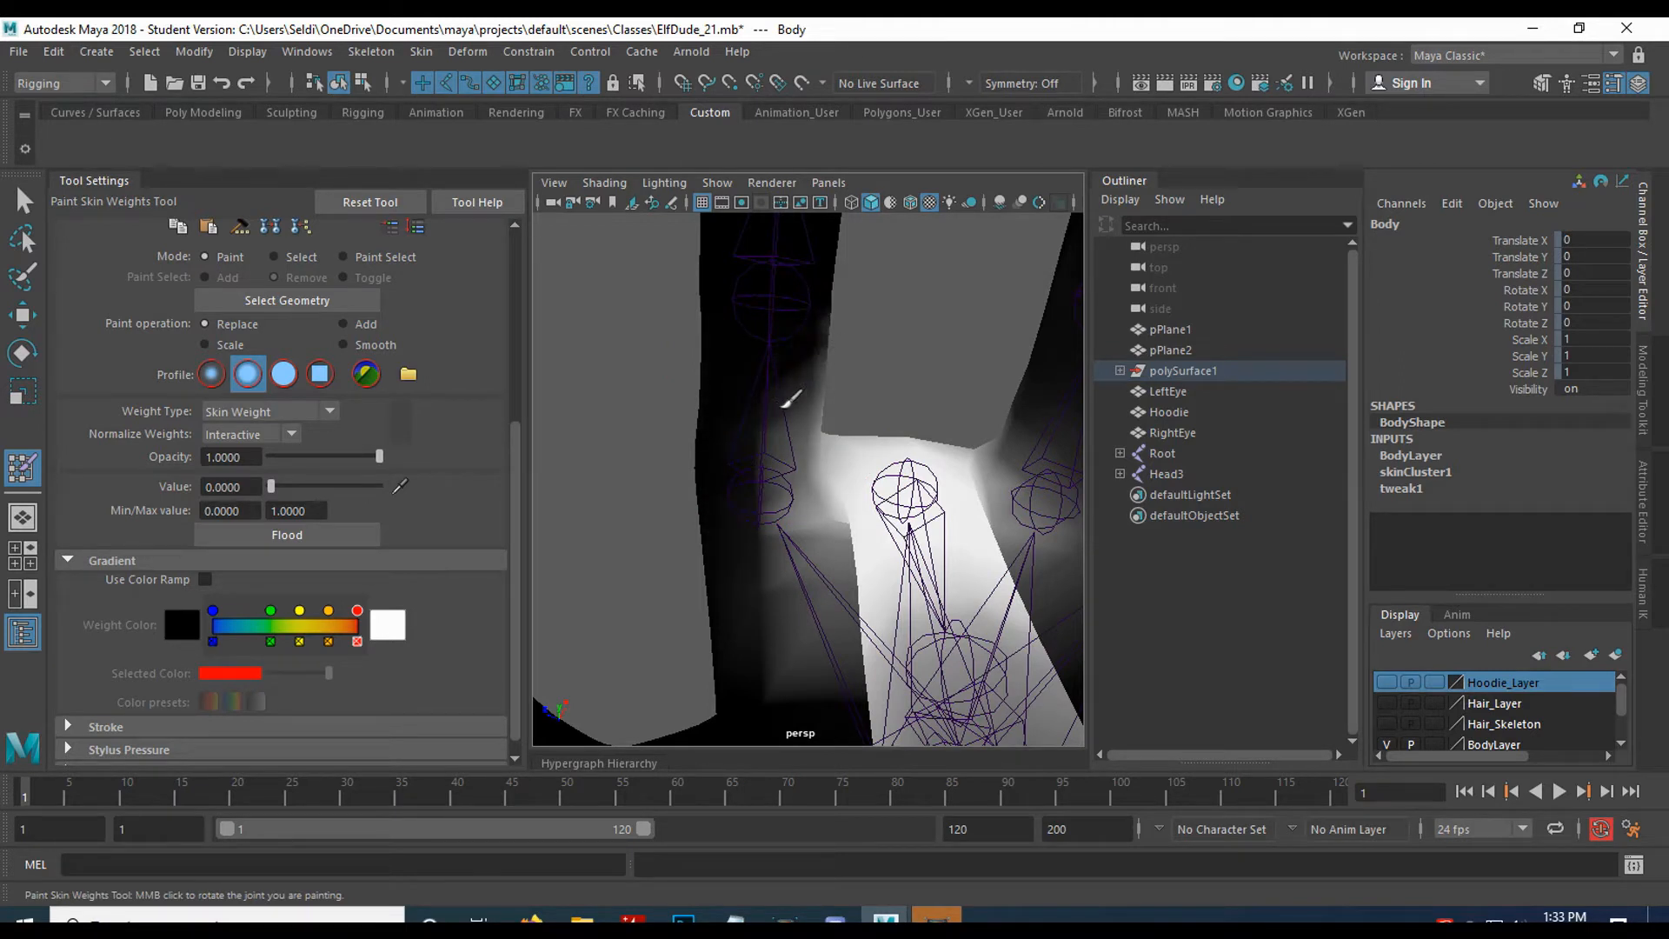
alt+drag(845, 338, 764, 392)
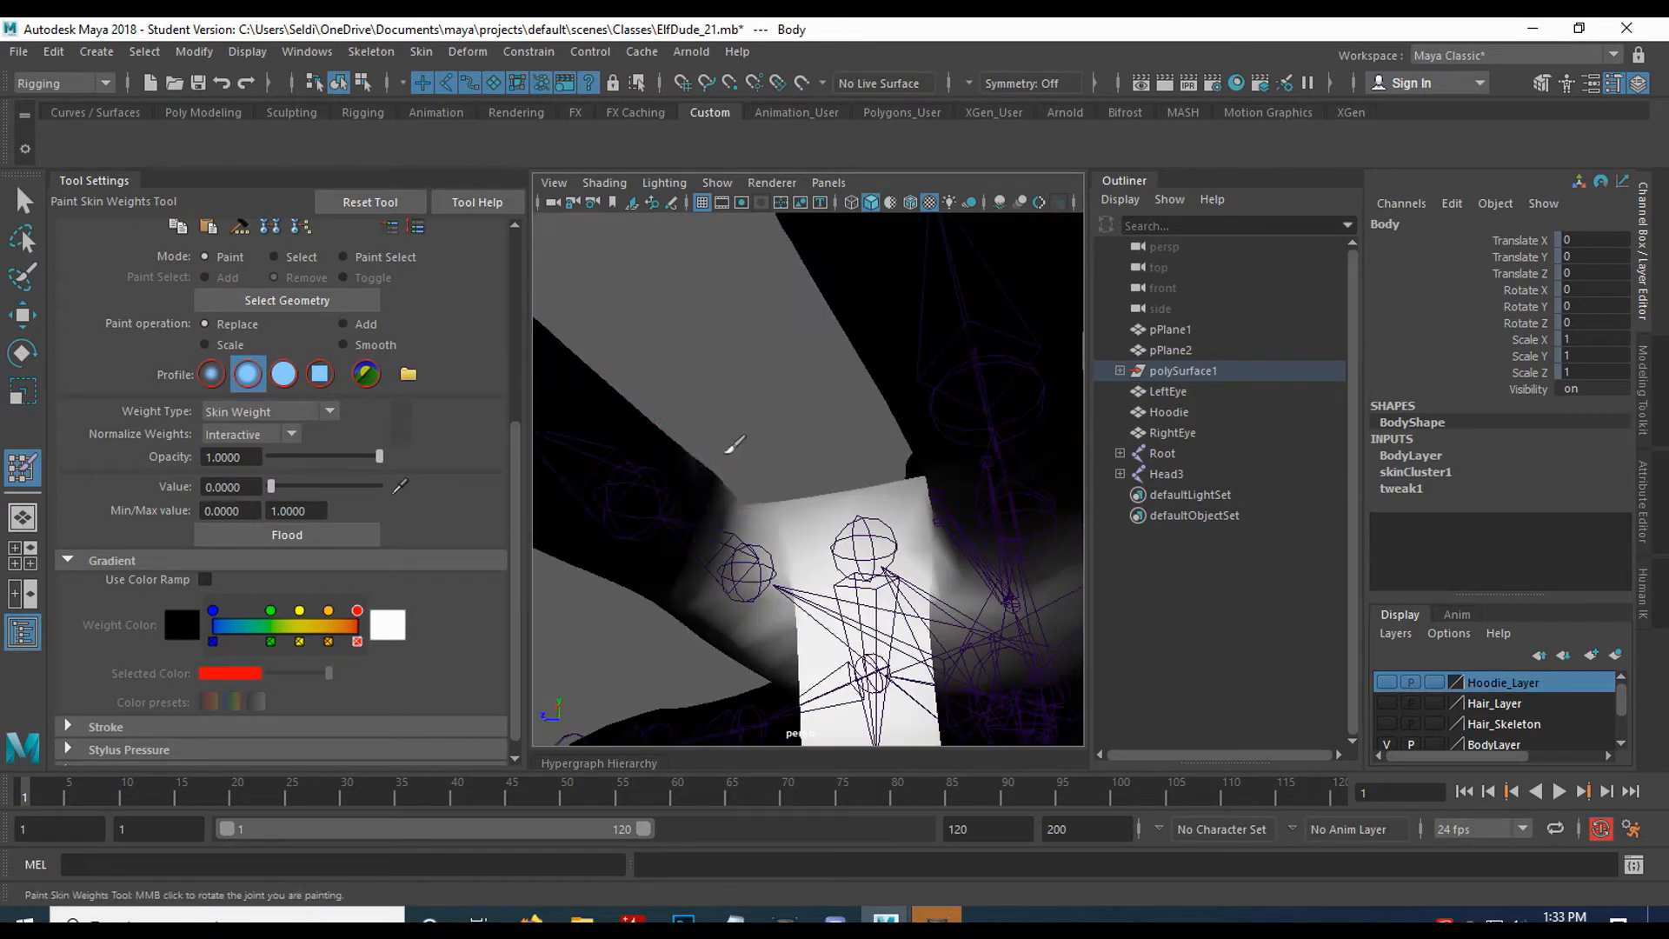
mouse_move(695, 461)
mouse_down()
mouse_move(690, 413)
mouse_move(663, 496)
mouse_move(675, 548)
mouse_move(831, 562)
mouse_move(890, 593)
mouse_move(837, 572)
mouse_move(766, 630)
mouse_move(743, 599)
mouse_move(708, 473)
mouse_move(741, 478)
mouse_move(739, 455)
mouse_move(809, 470)
mouse_move(804, 391)
mouse_move(737, 576)
mouse_up()
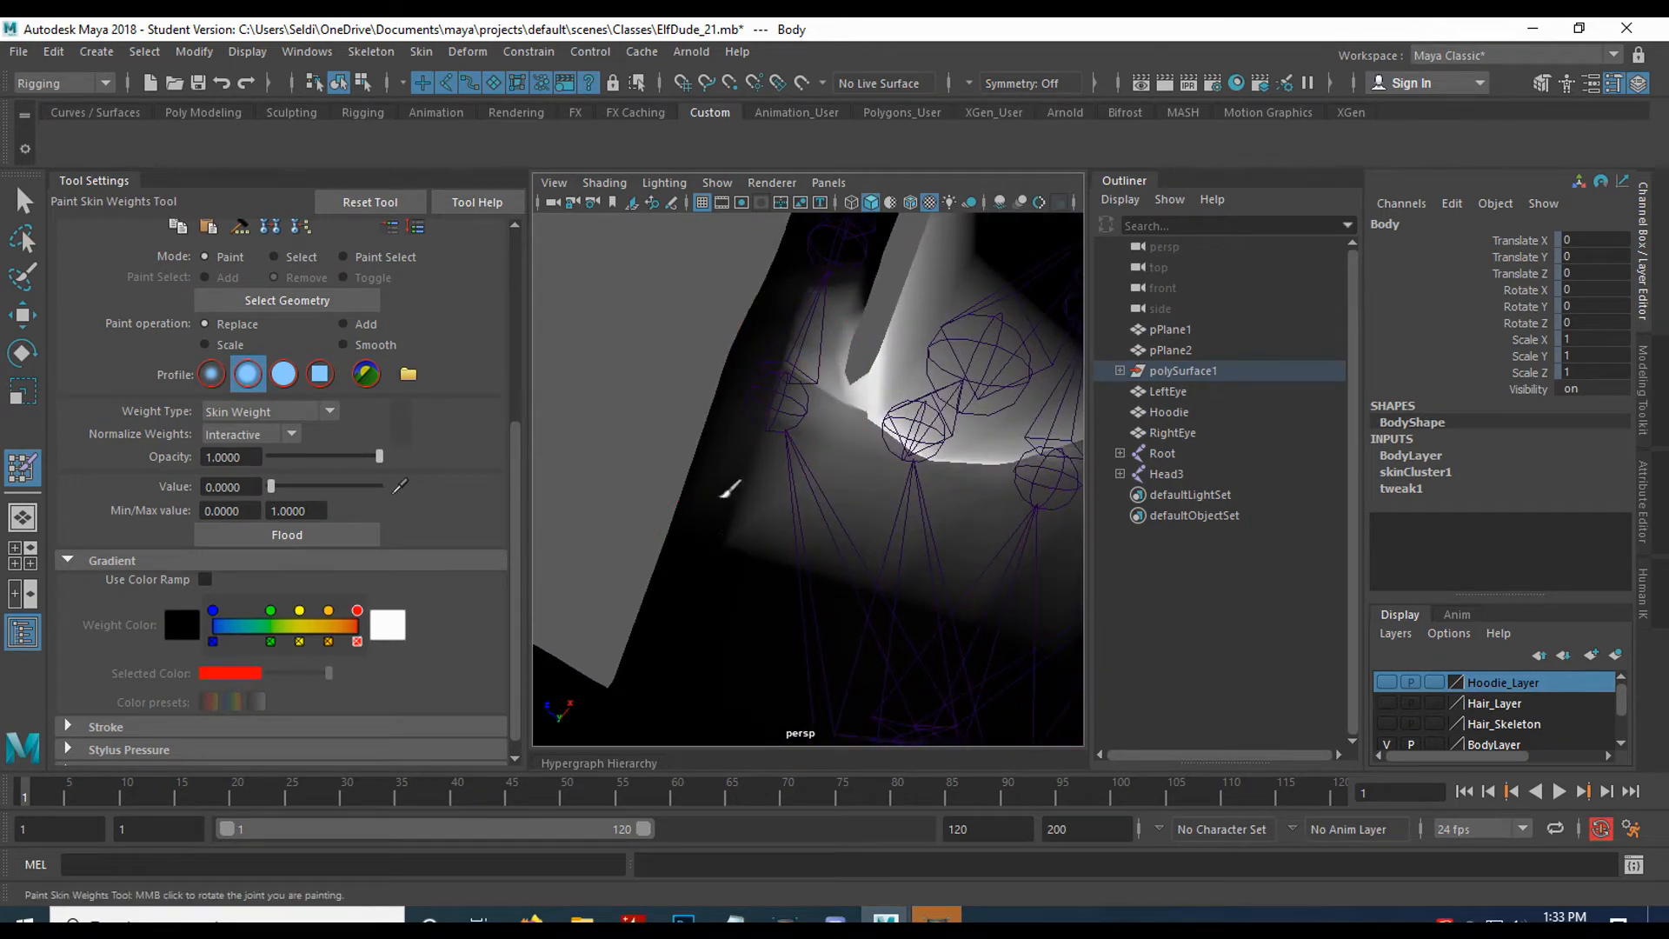
Erase L_Middle1's stray weights around the ring and pinky finger bases and across the back of the hand.
alt+middle_drag(861, 633, 657, 555)
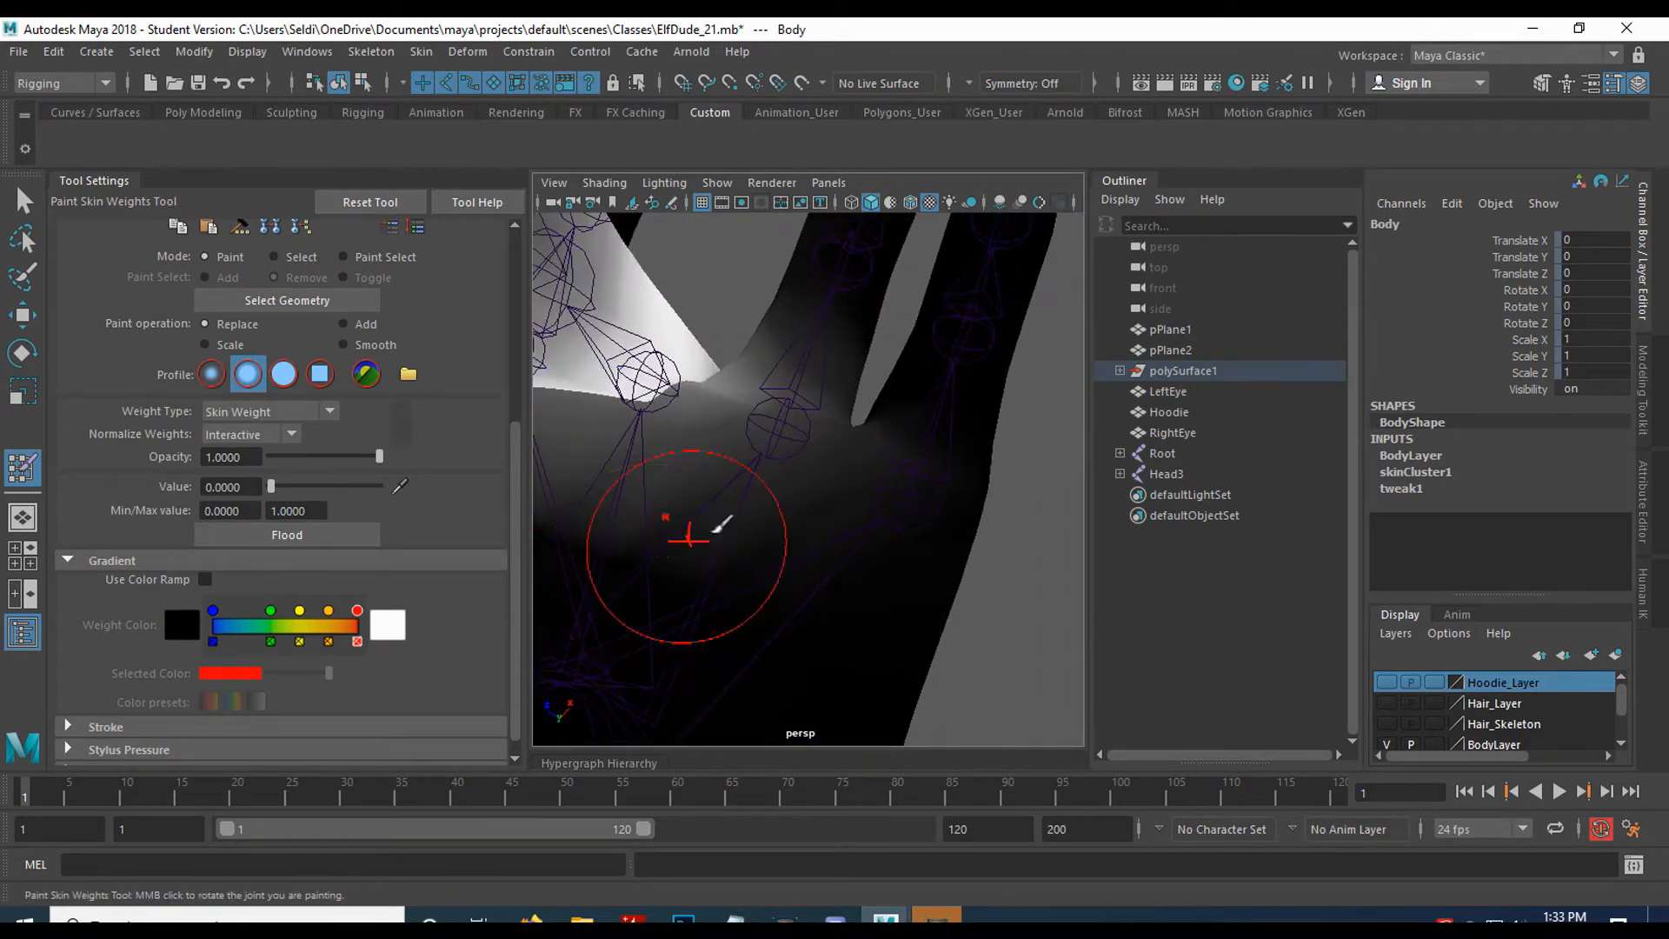
alt+drag(742, 682, 722, 608)
mouse_move(777, 587)
alt+middle_down()
mouse_move(756, 553)
mouse_move(785, 486)
alt+middle_up()
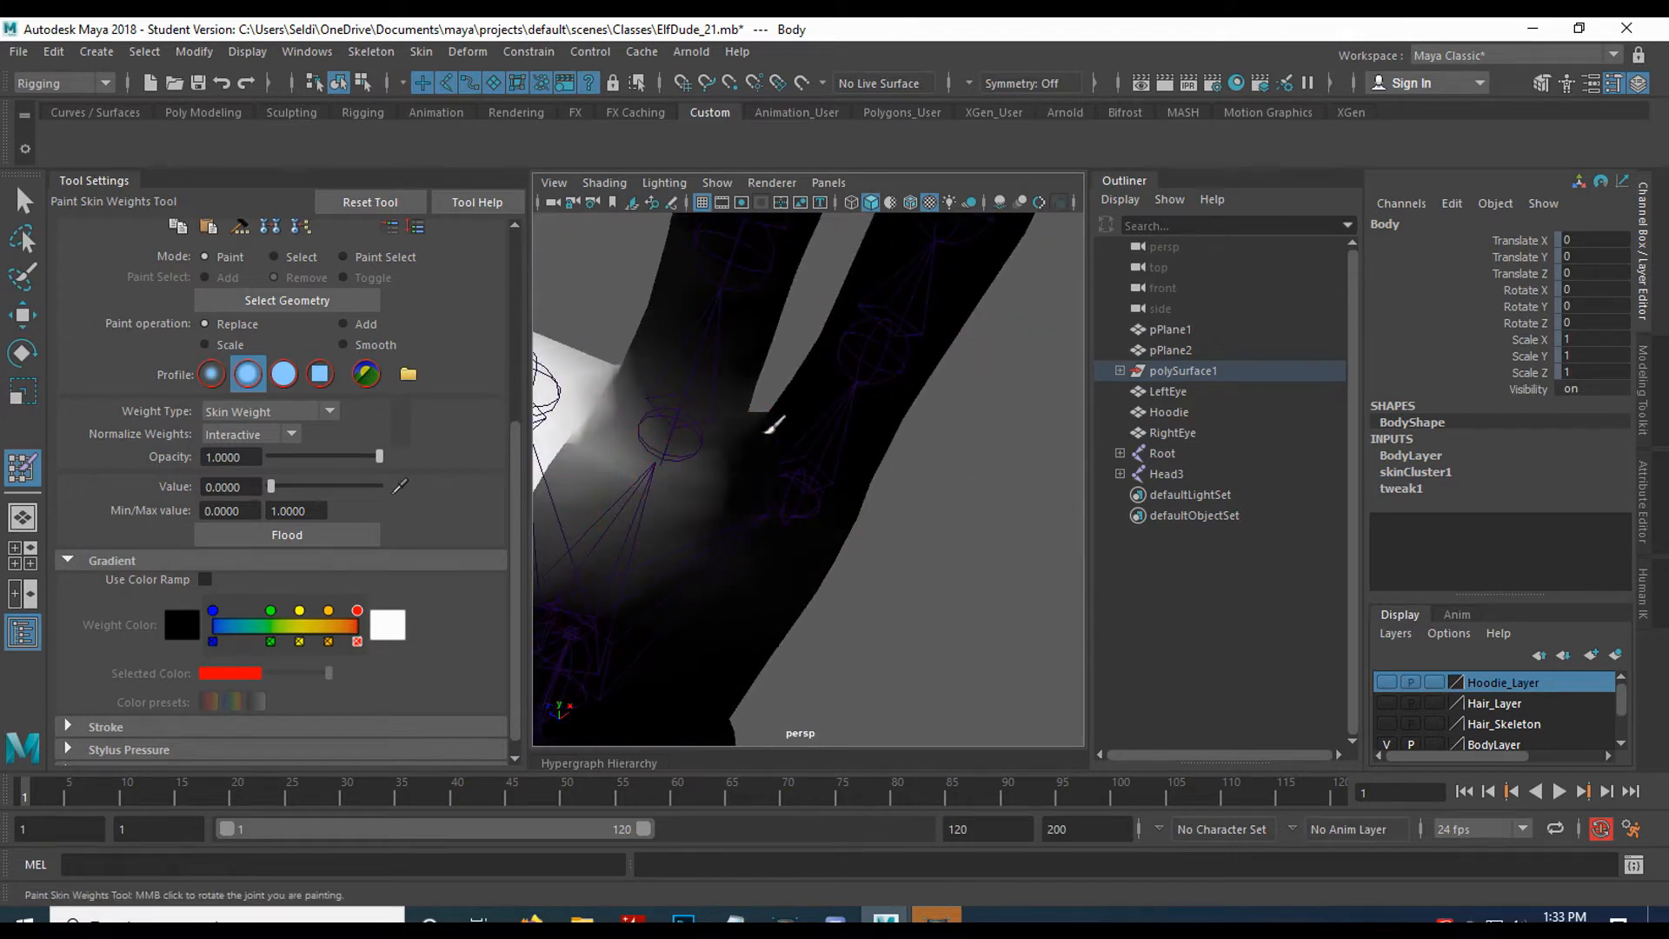
mouse_move(785, 393)
alt+mouse_down()
mouse_move(771, 488)
mouse_move(734, 447)
alt+mouse_up()
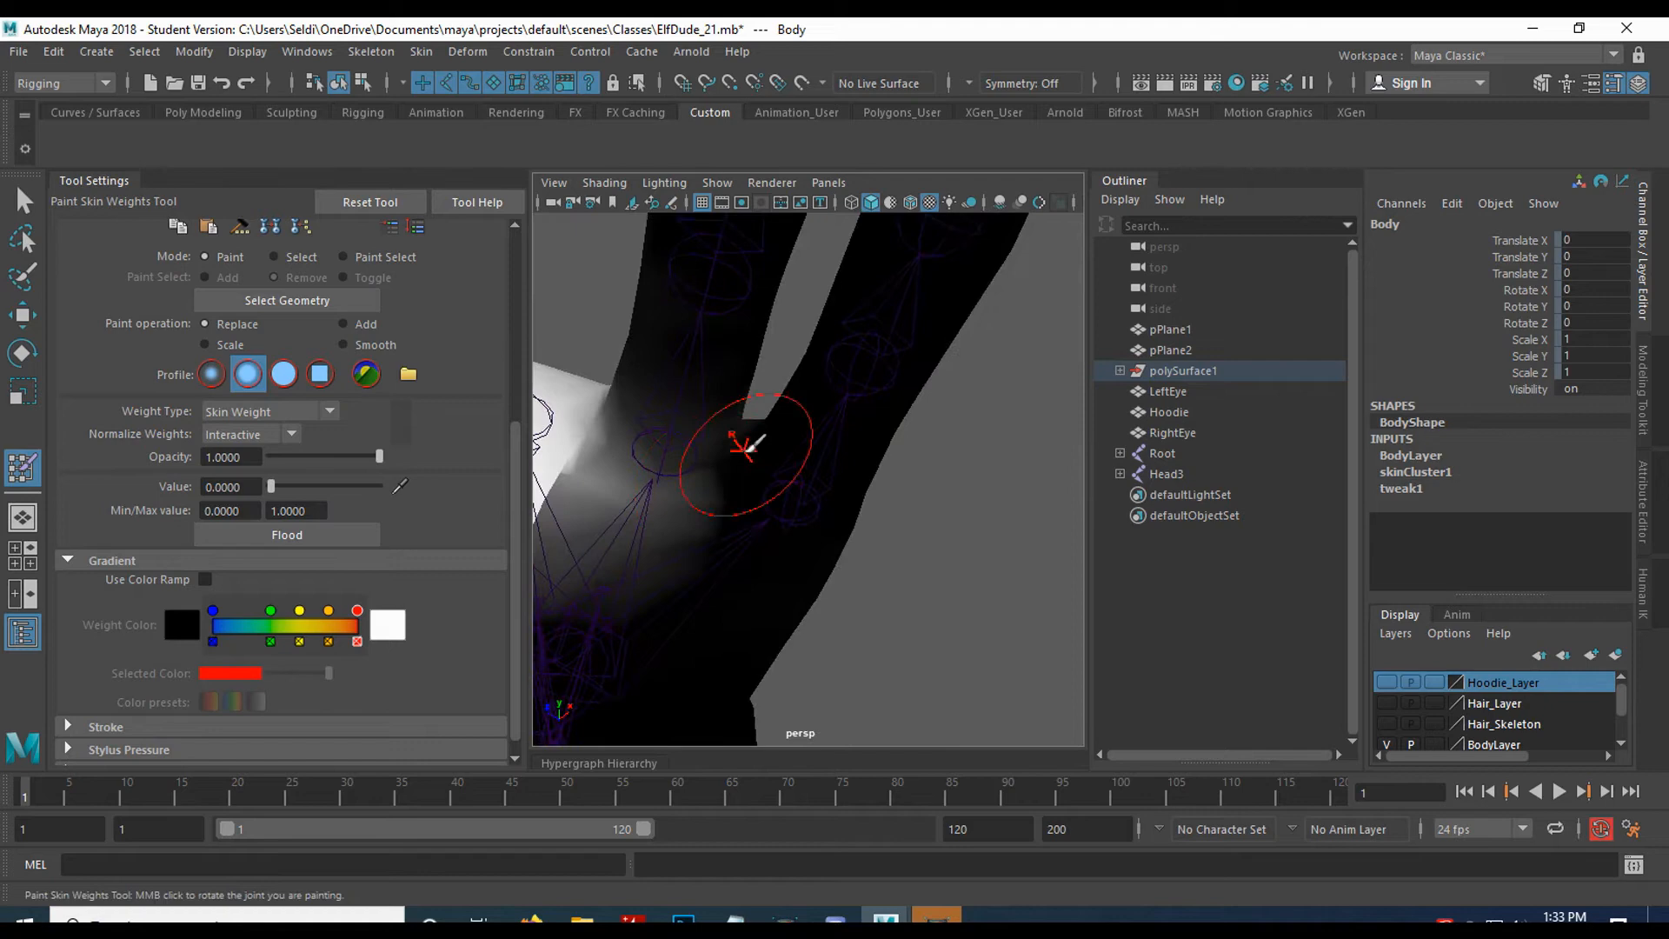
alt+drag(678, 398, 810, 468)
mouse_move(706, 457)
alt+mouse_down()
mouse_move(931, 498)
mouse_move(831, 435)
mouse_move(851, 515)
alt+mouse_up()
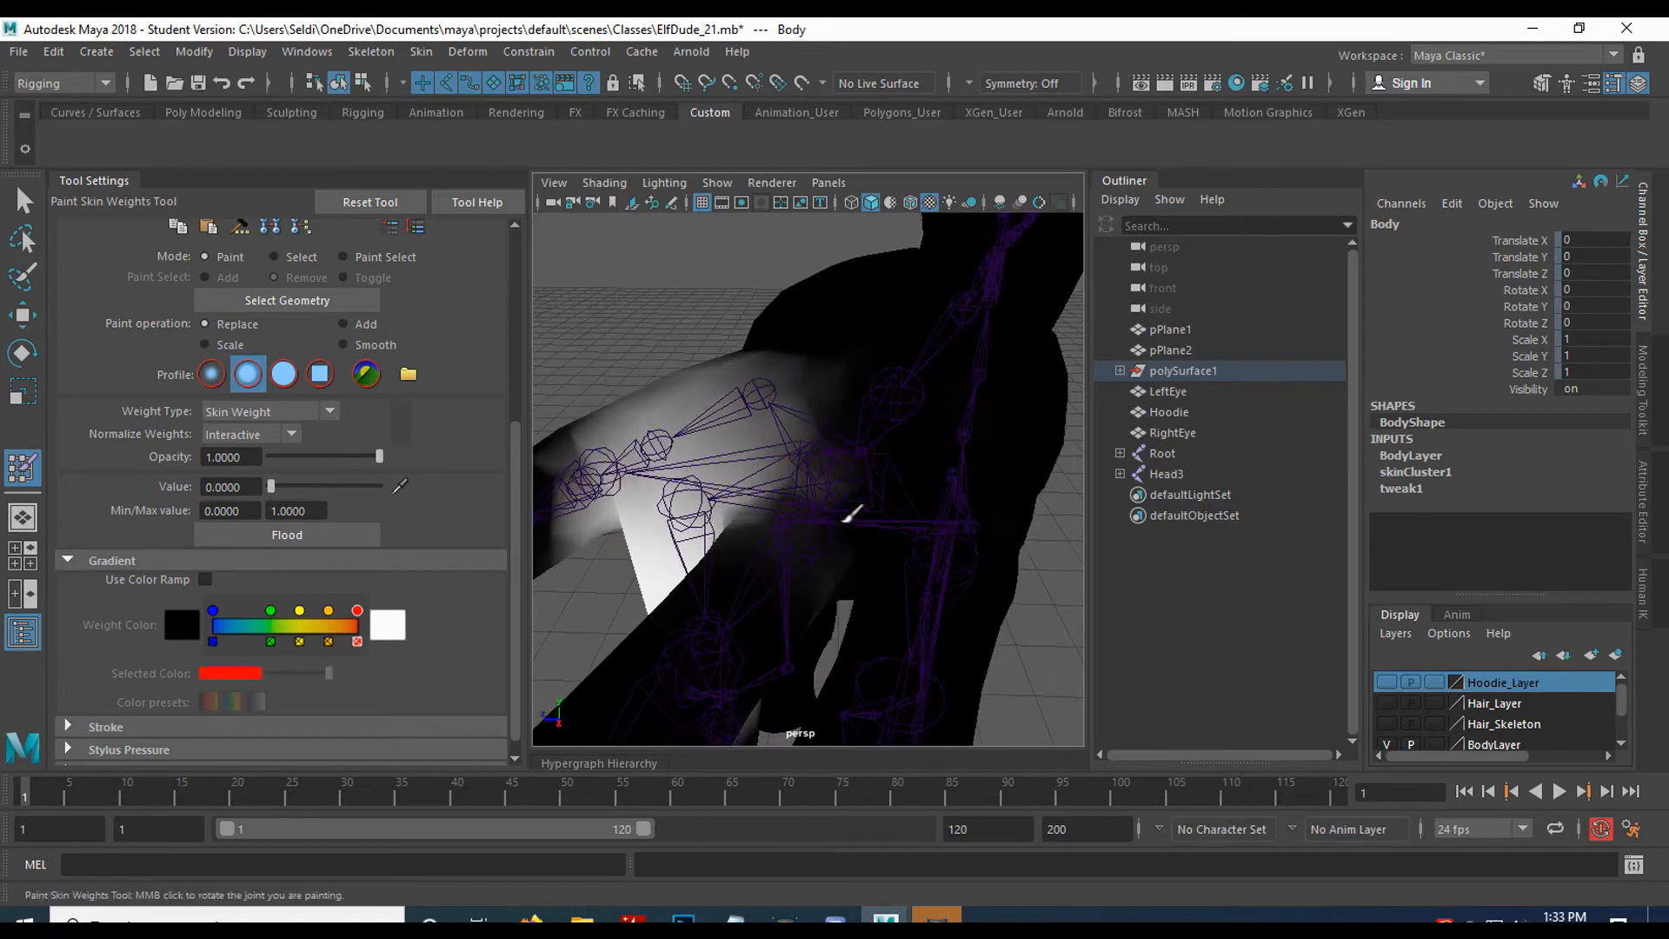
mouse_move(864, 451)
alt+mouse_down()
mouse_move(950, 478)
mouse_move(968, 533)
mouse_move(971, 479)
mouse_move(826, 409)
alt+mouse_up()
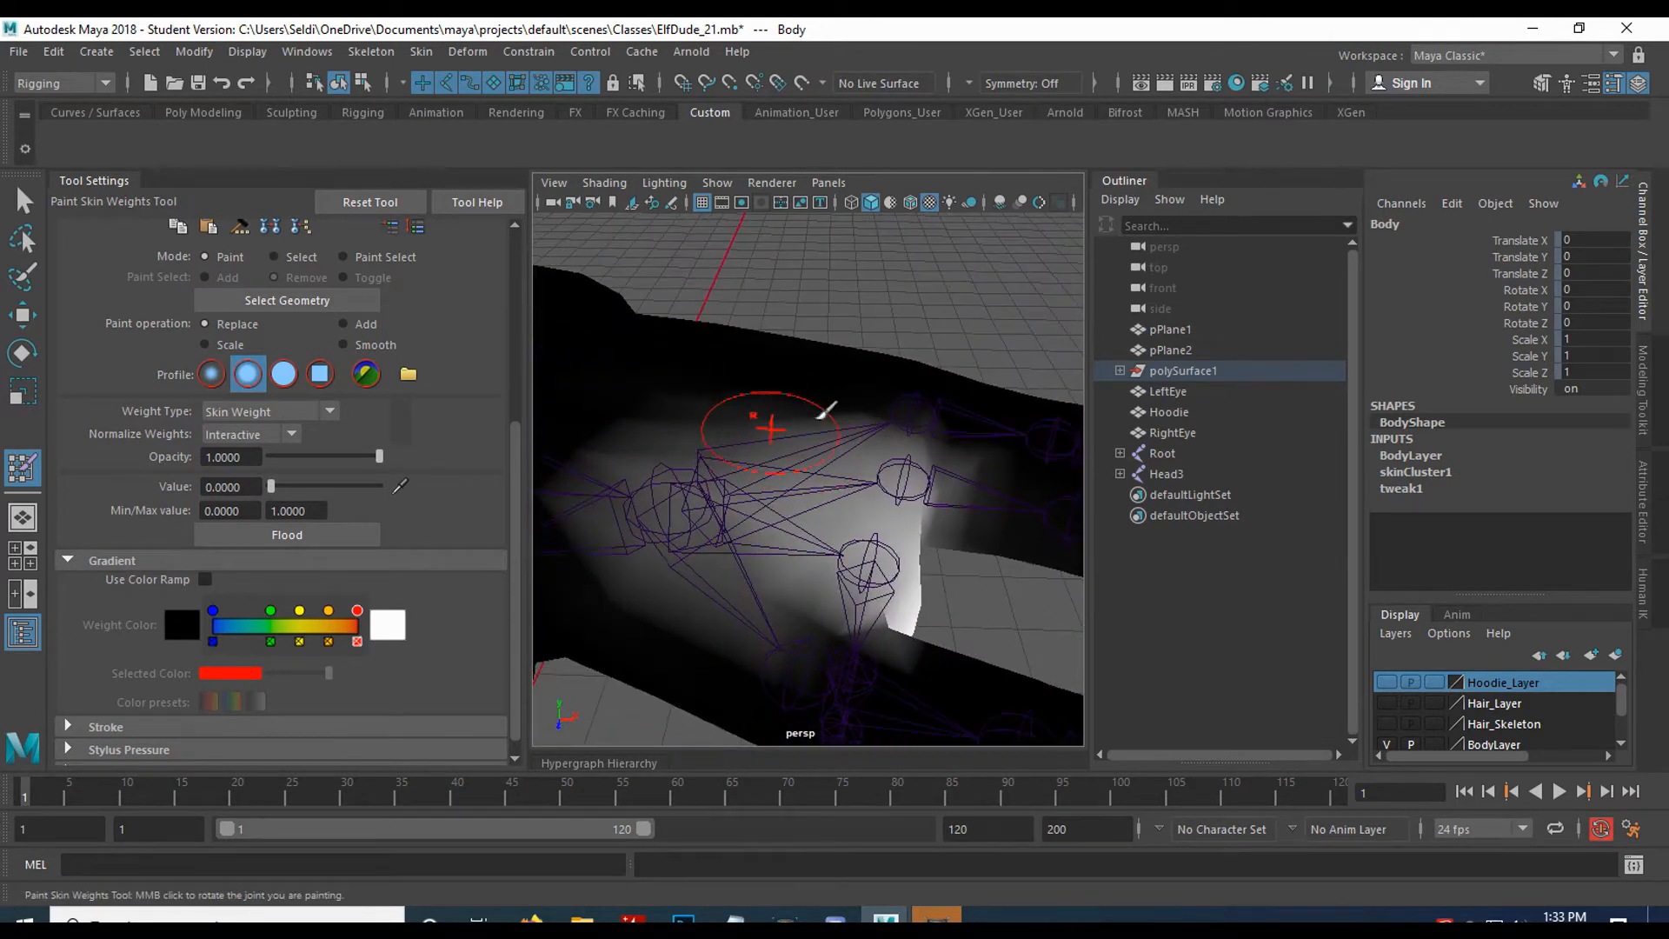
mouse_move(678, 641)
alt+mouse_down()
mouse_move(739, 647)
mouse_move(838, 701)
mouse_move(749, 488)
mouse_move(764, 601)
mouse_move(860, 487)
alt+mouse_up()
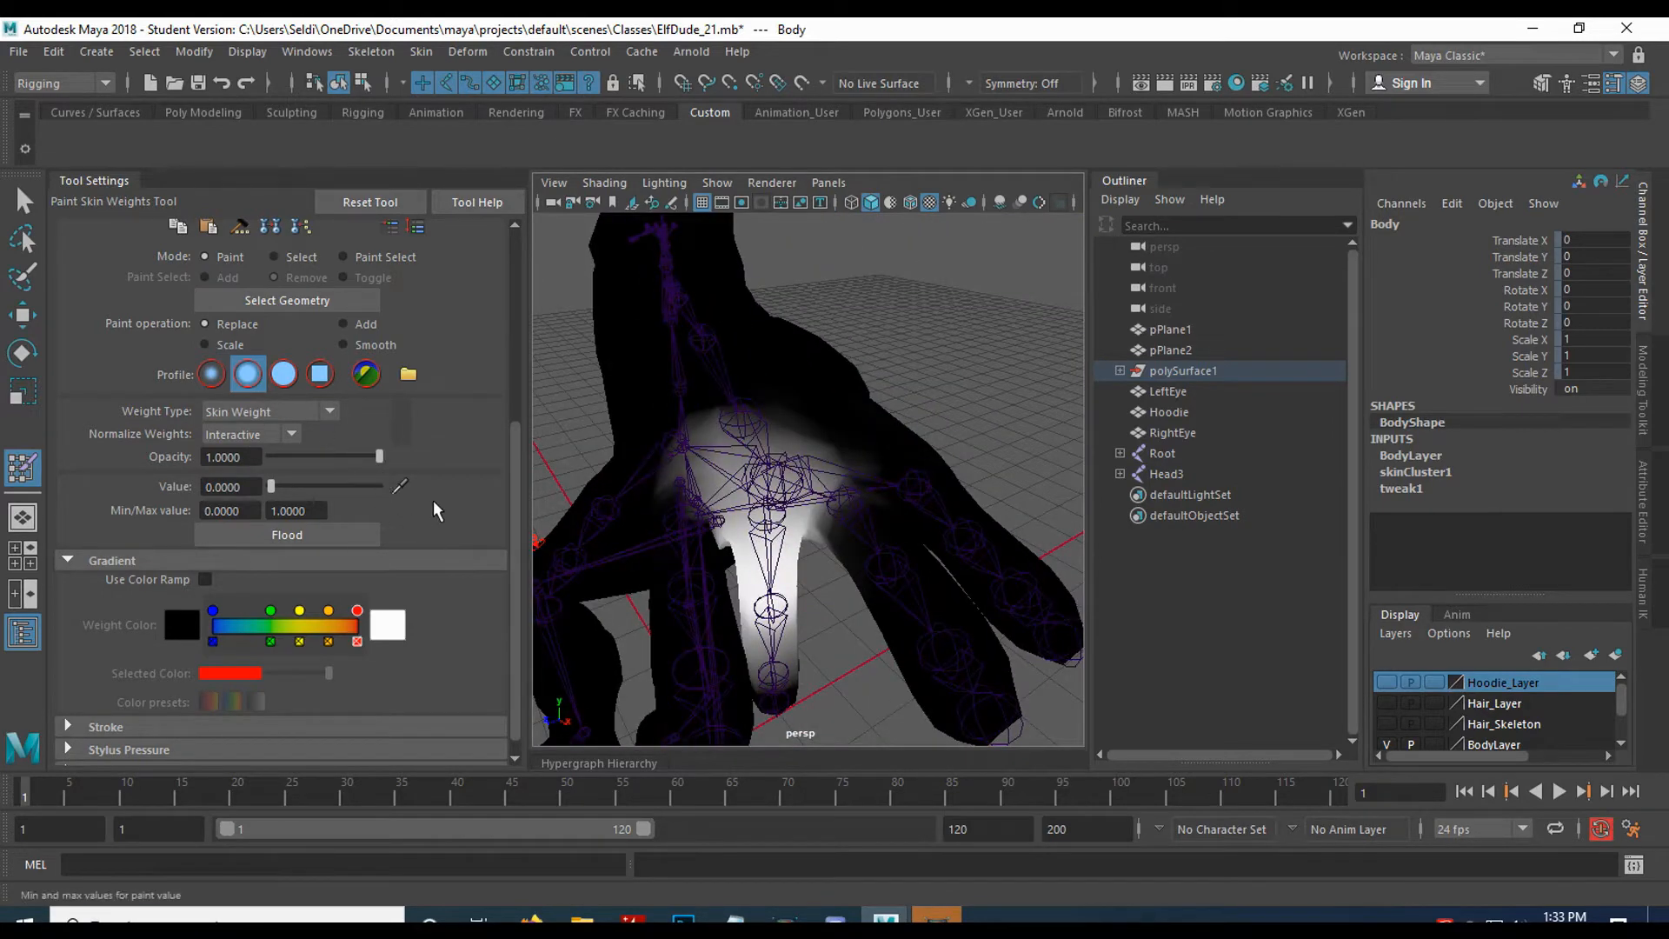
Select the L_Middle2 influence and clear its stray weights beside the middle finger with value 0.
scroll(437, 511, up, 3)
click(356, 373)
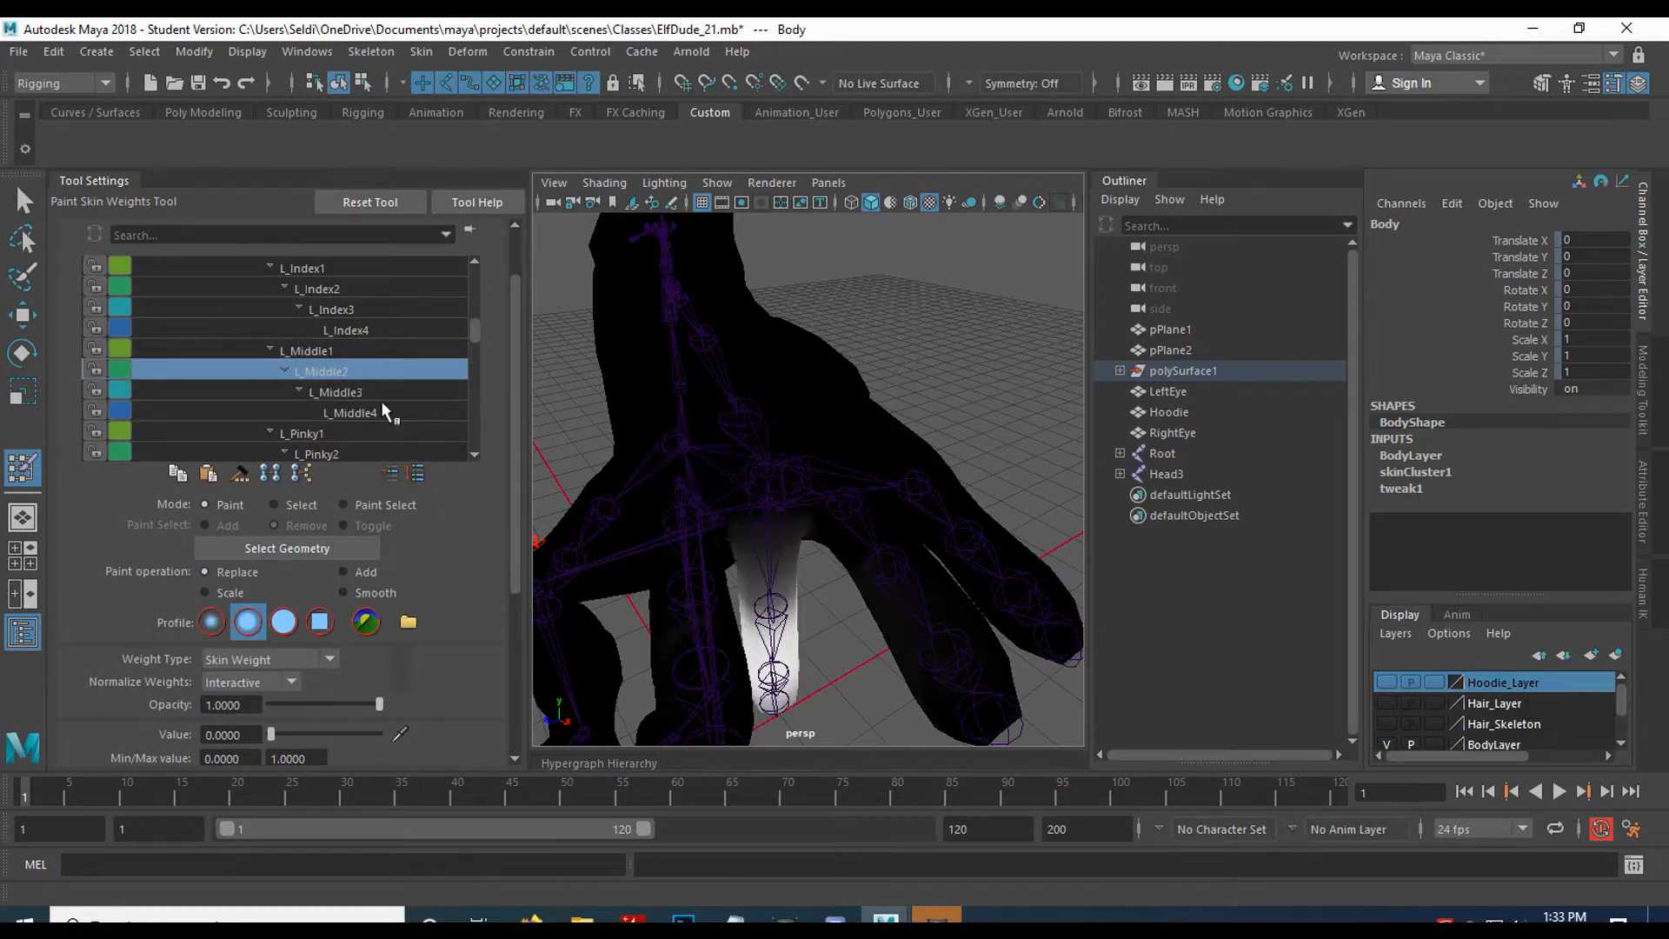
mouse_move(765, 579)
alt+mouse_down()
mouse_move(838, 585)
mouse_move(842, 608)
mouse_move(887, 525)
mouse_move(796, 483)
alt+mouse_up()
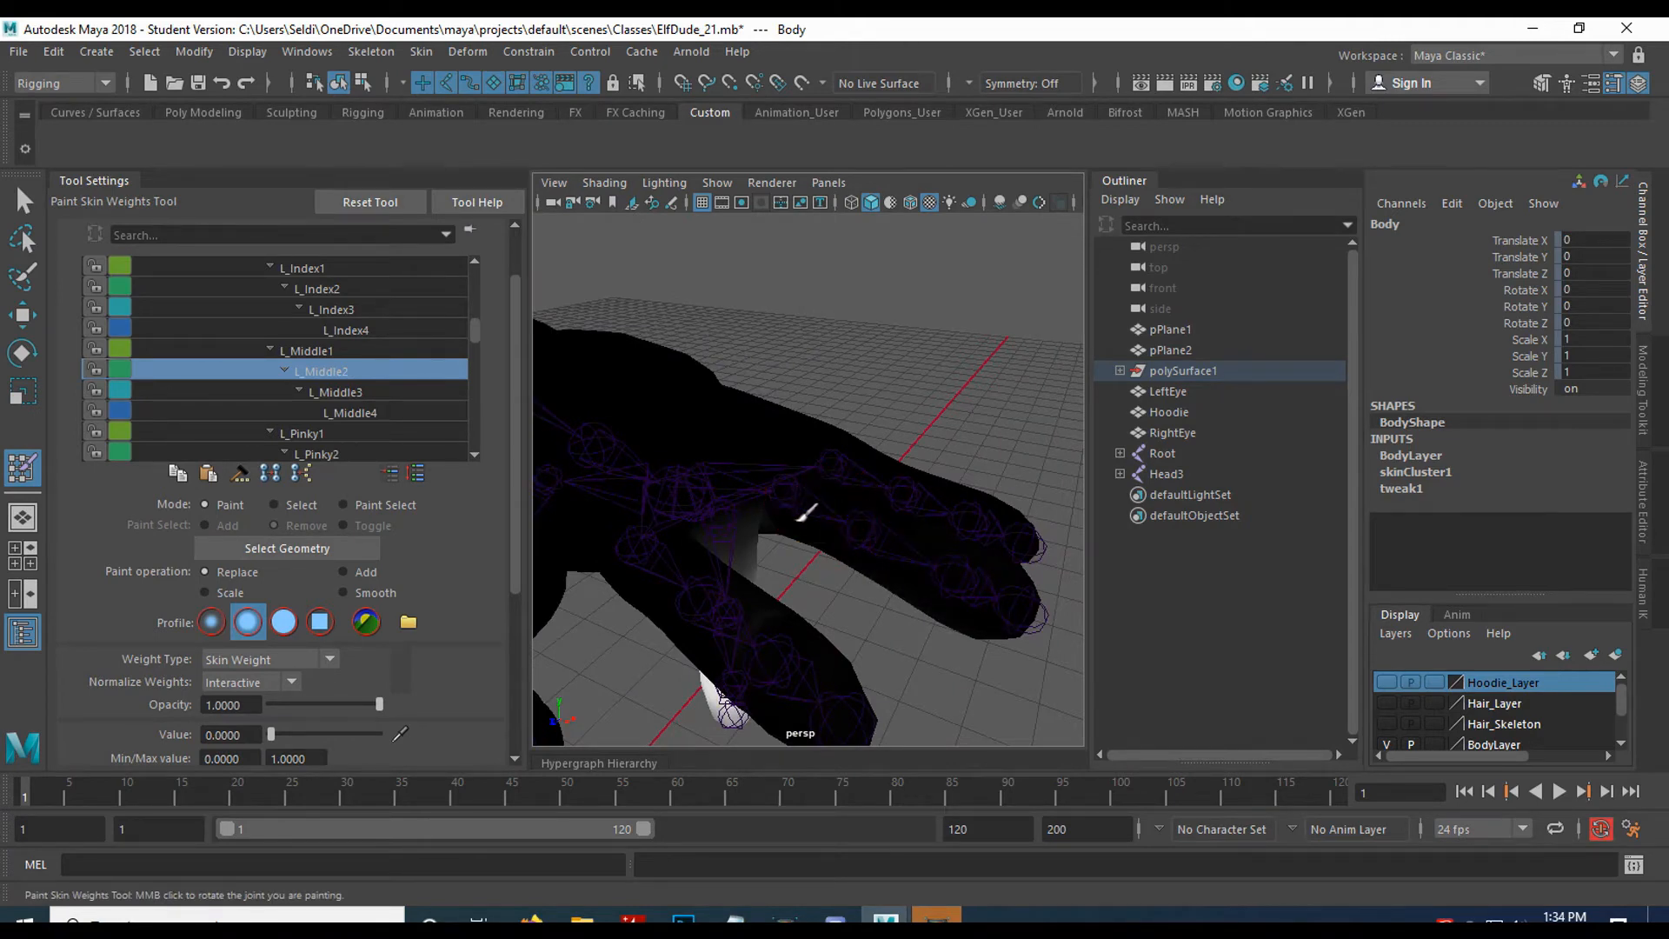
alt+drag(891, 567, 778, 396)
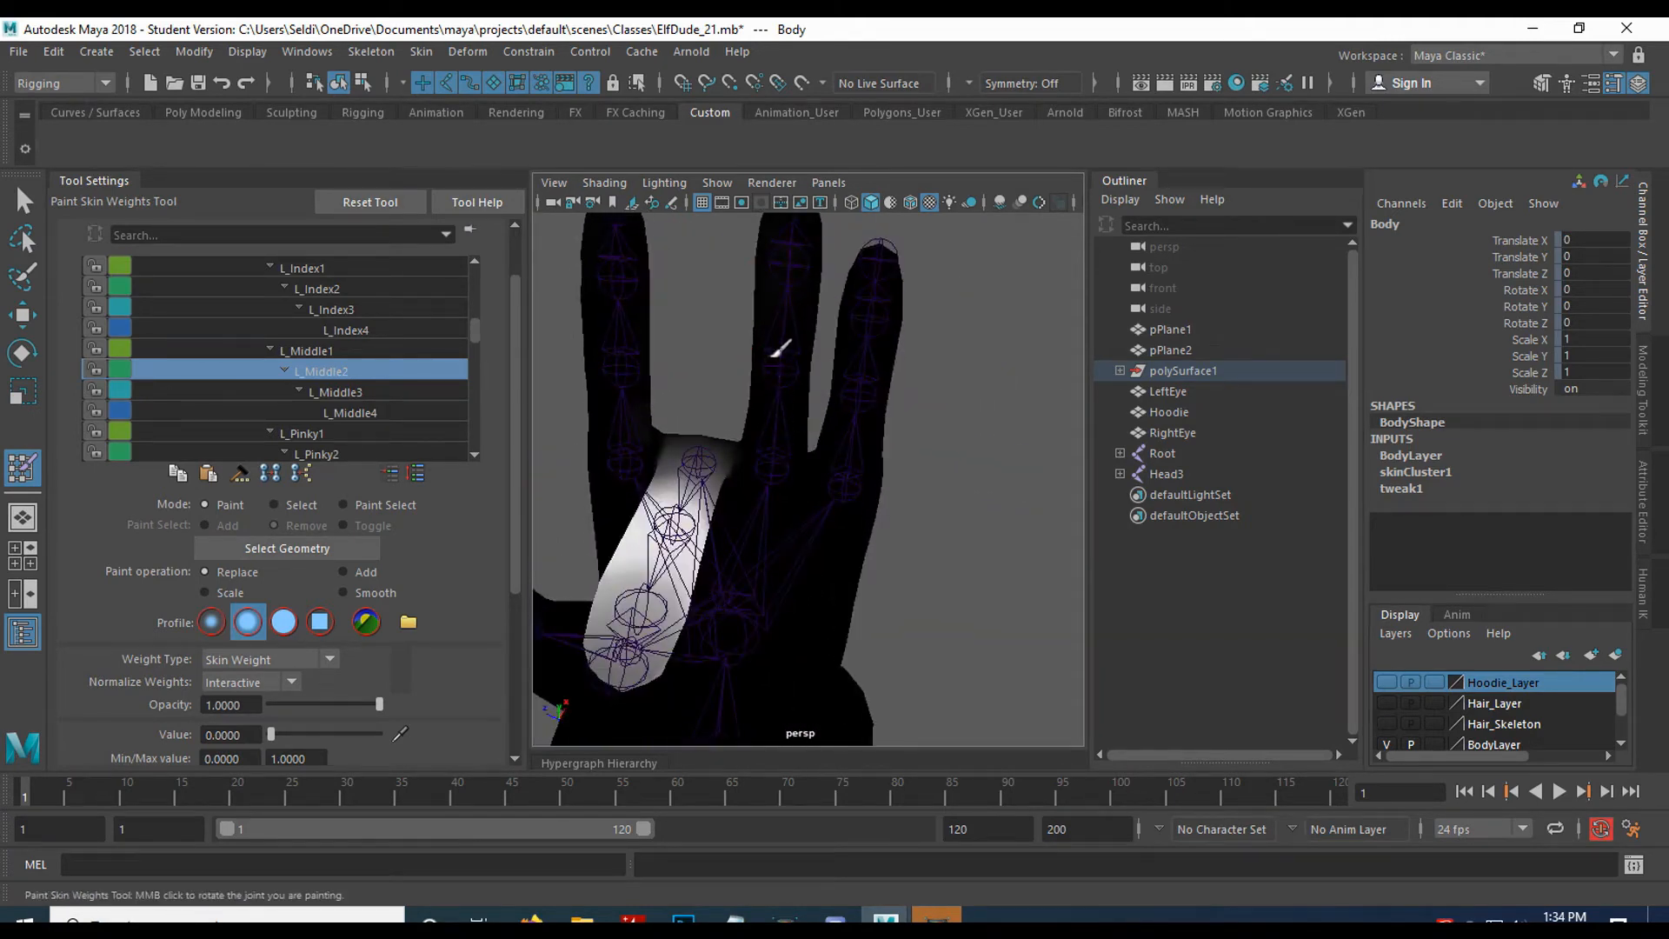
mouse_move(866, 273)
alt+mouse_down()
mouse_move(641, 354)
mouse_move(757, 373)
alt+mouse_up()
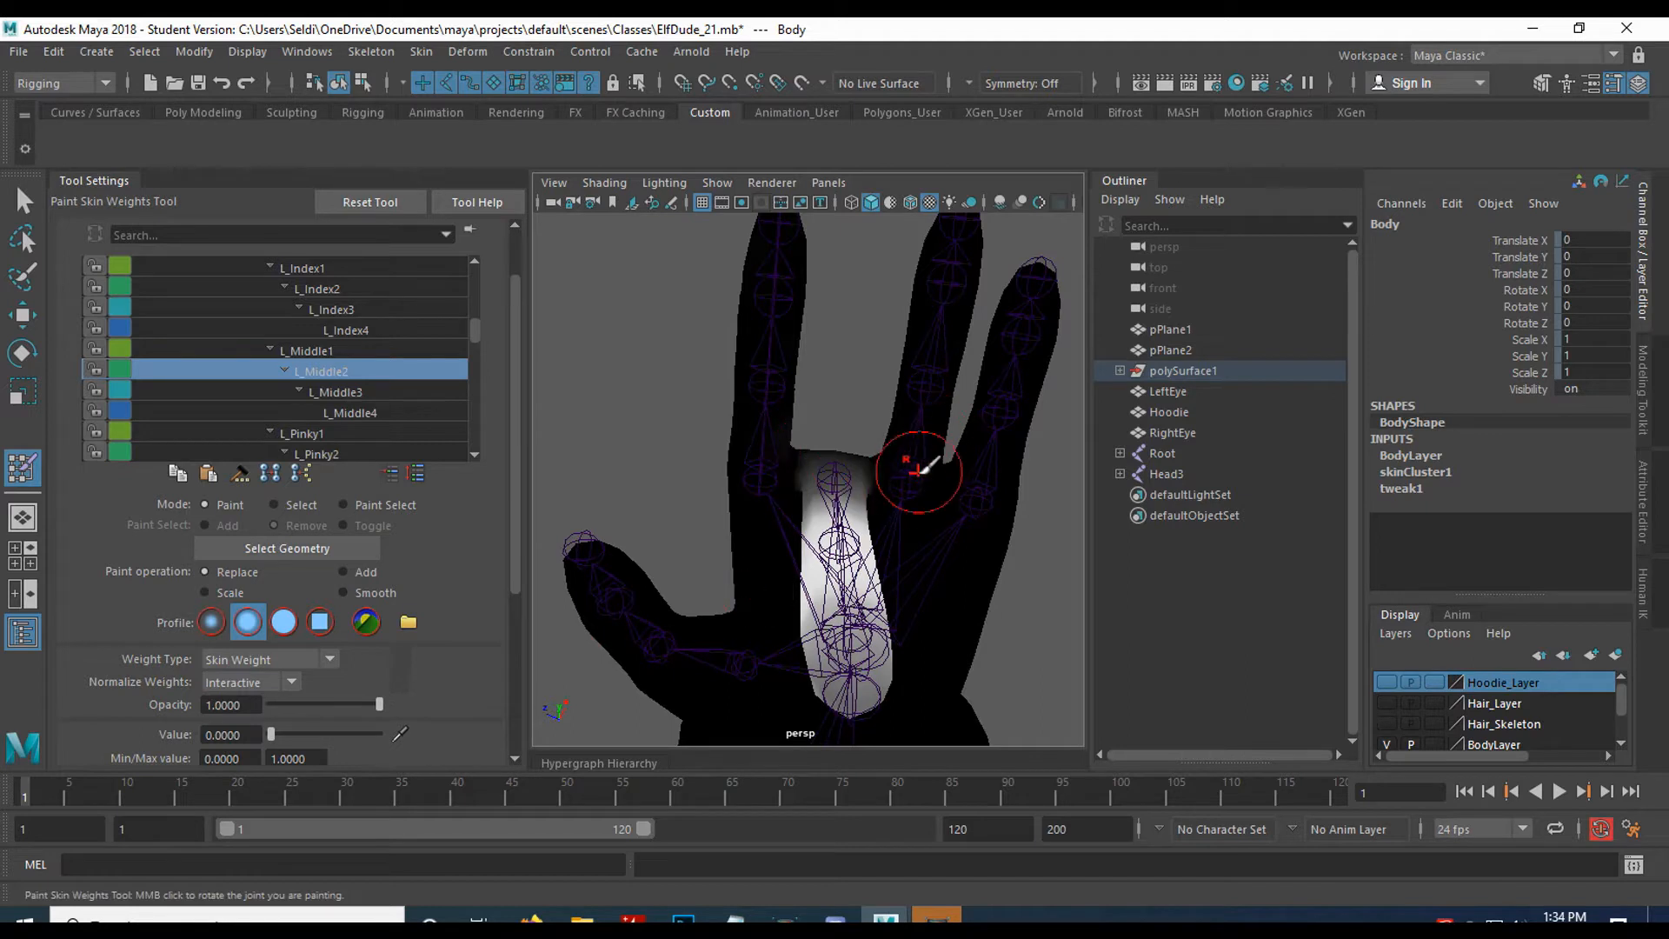
Turn on the color ramp and paint over L_Middle2's faint stray weights on the index and ring fingers.
scroll(379, 676, down, 3)
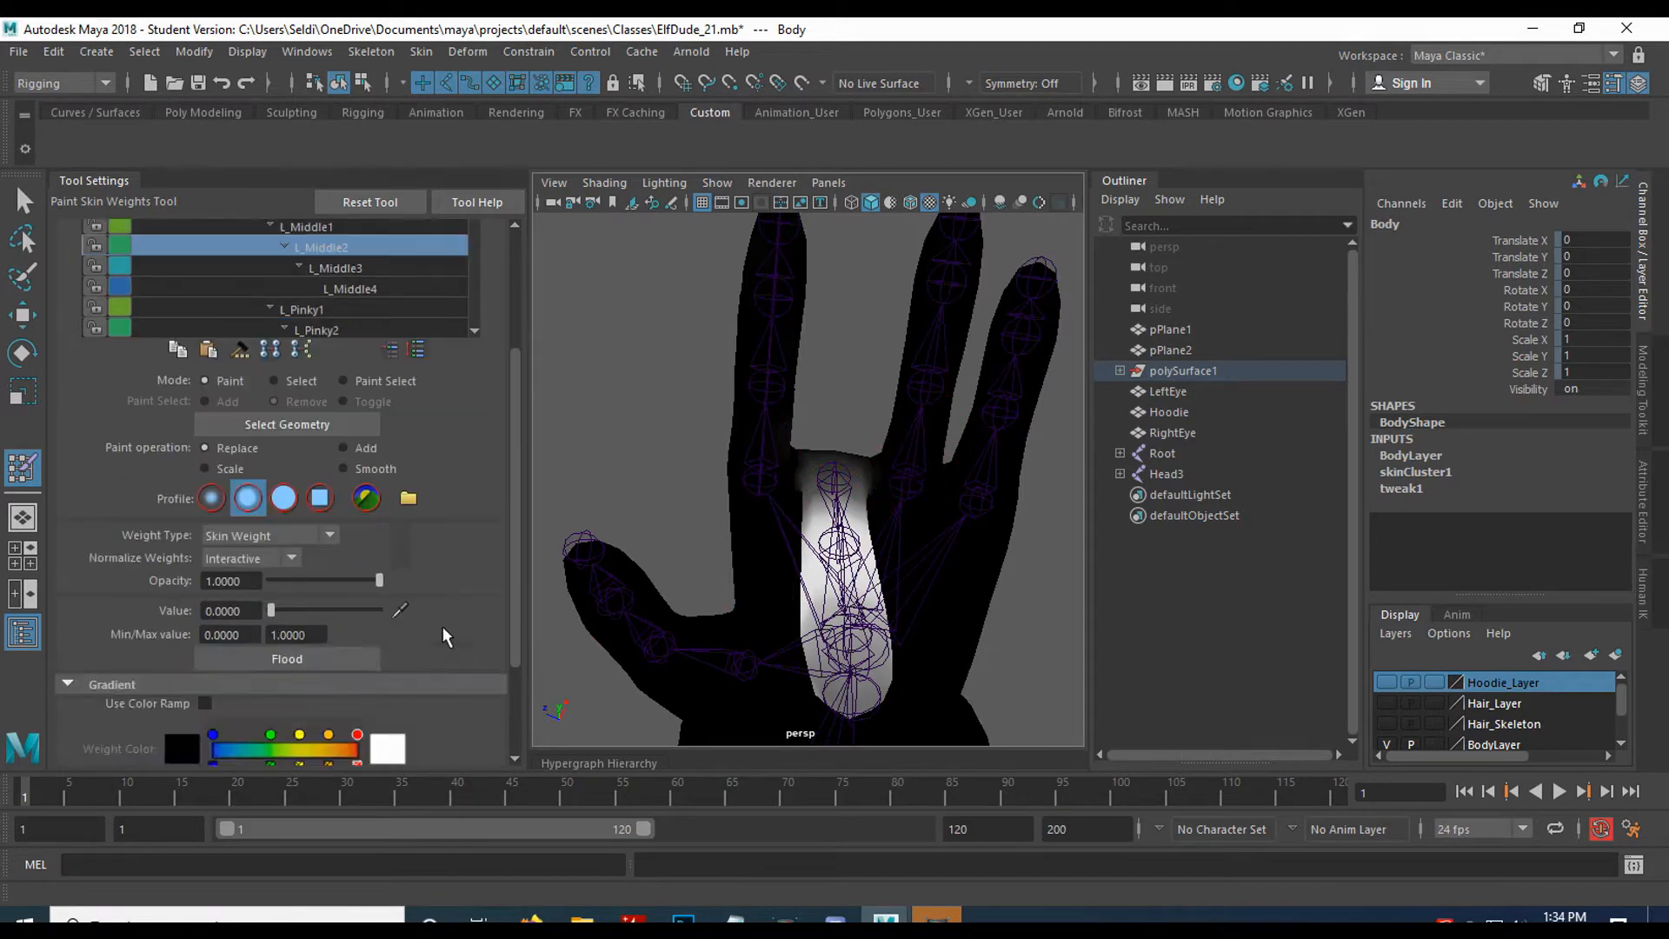
click(206, 703)
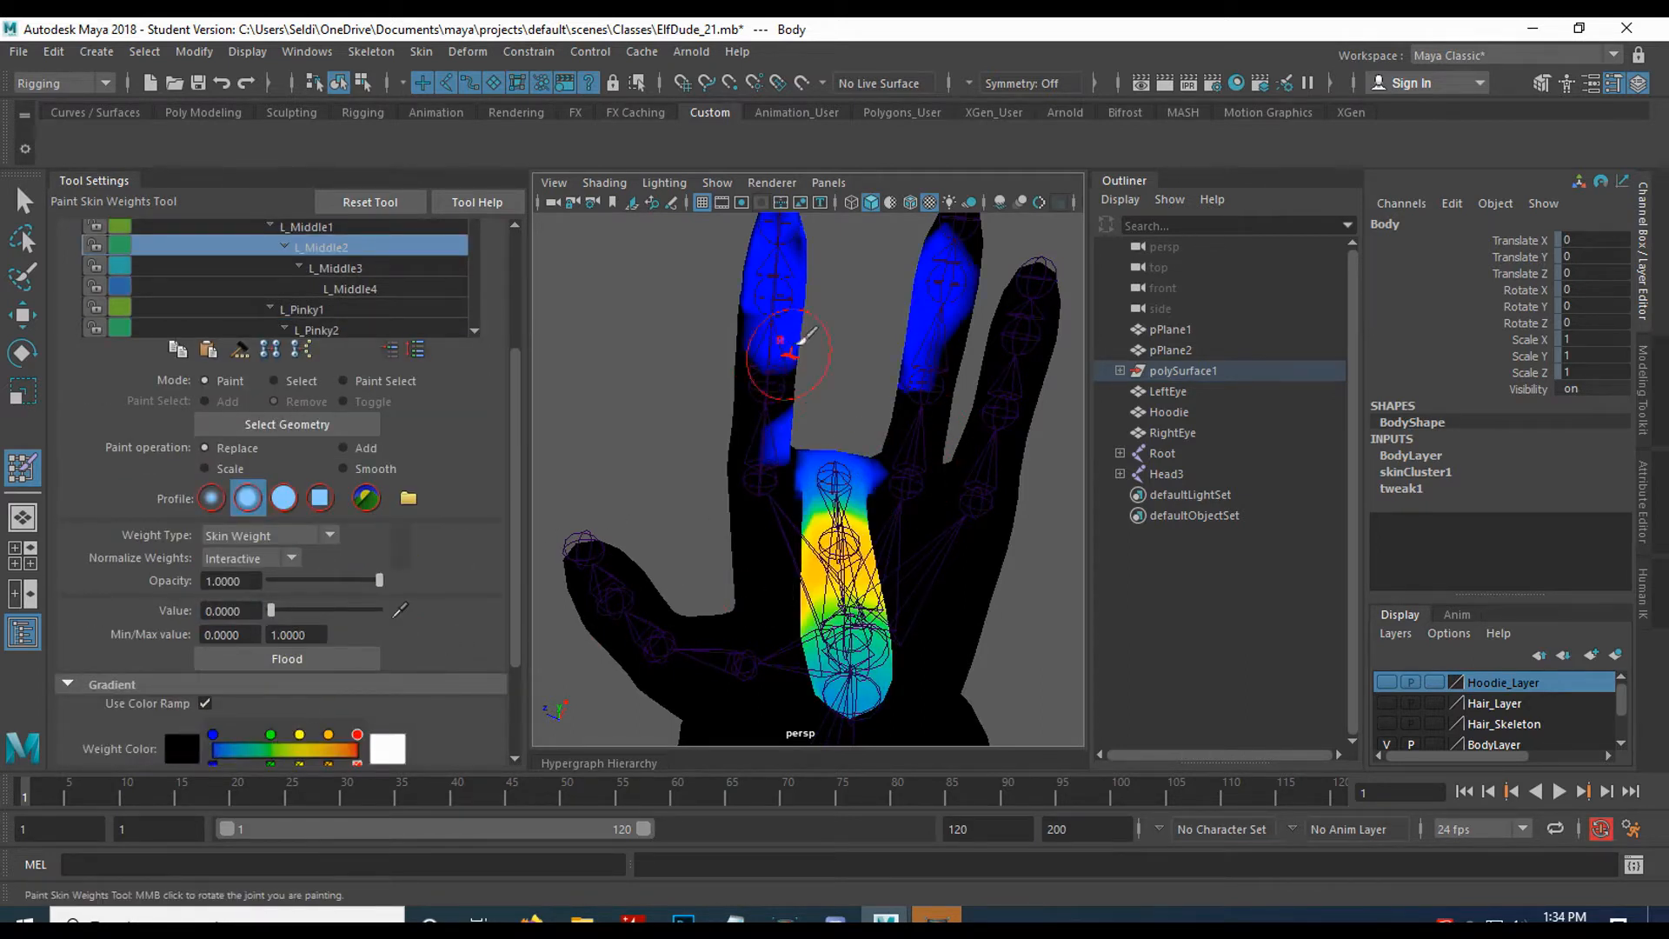
mouse_move(838, 279)
alt+mouse_down()
mouse_move(783, 399)
mouse_move(783, 484)
mouse_move(917, 424)
alt+mouse_up()
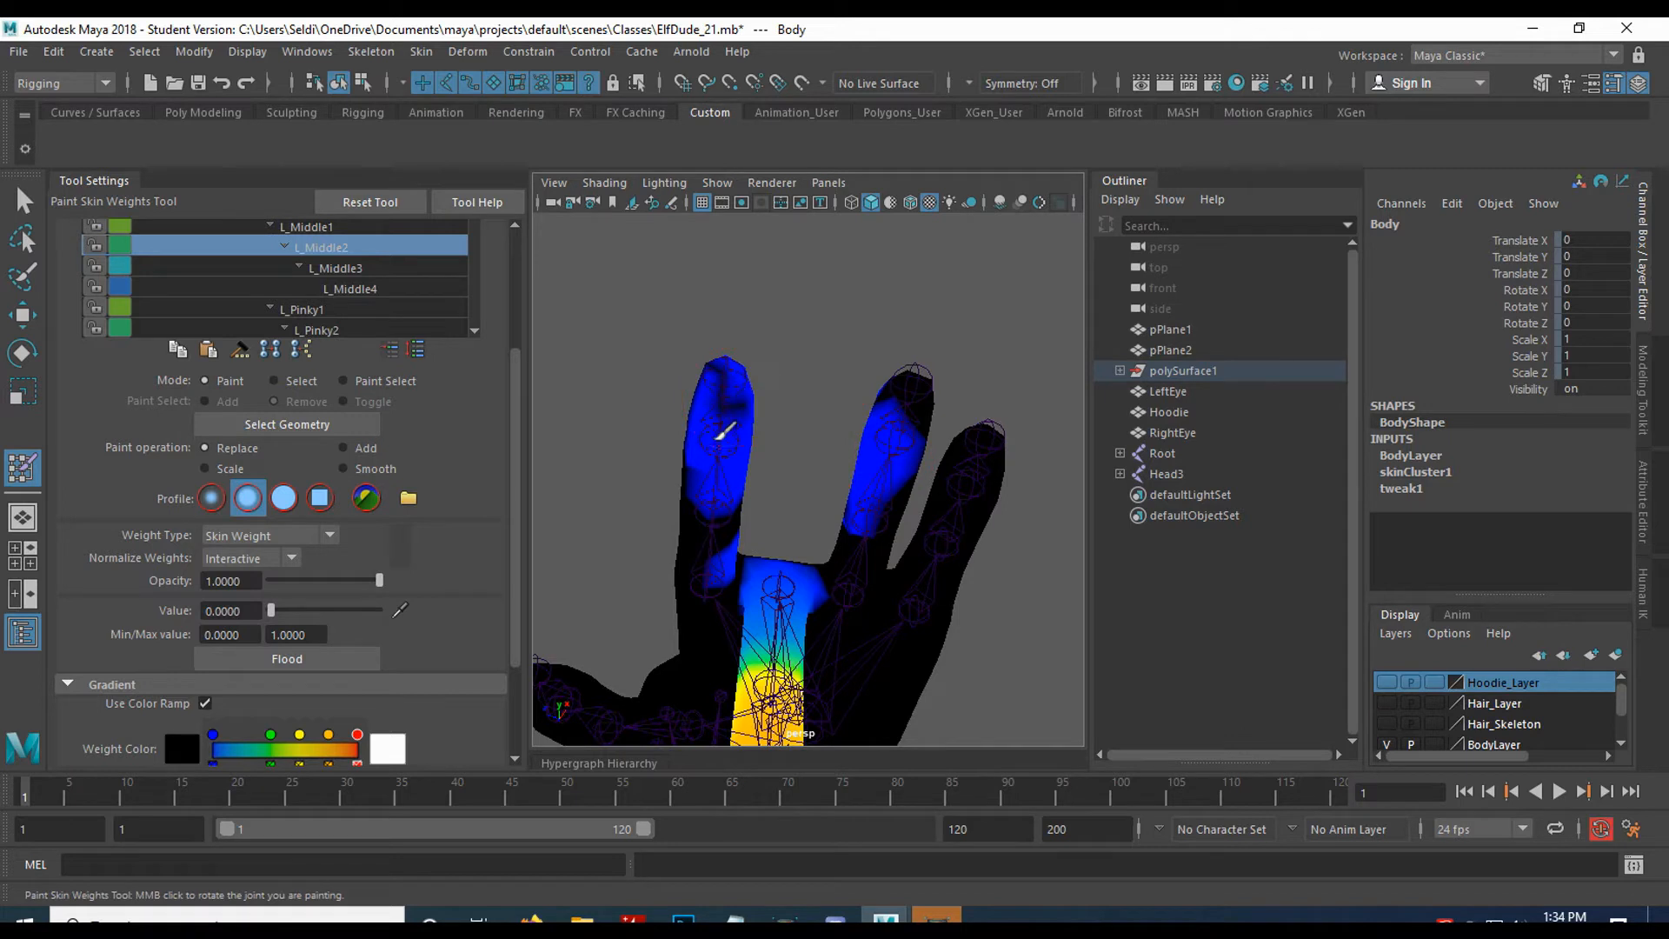
mouse_move(774, 481)
alt+mouse_down()
mouse_move(730, 622)
mouse_move(787, 626)
mouse_move(878, 500)
alt+mouse_up()
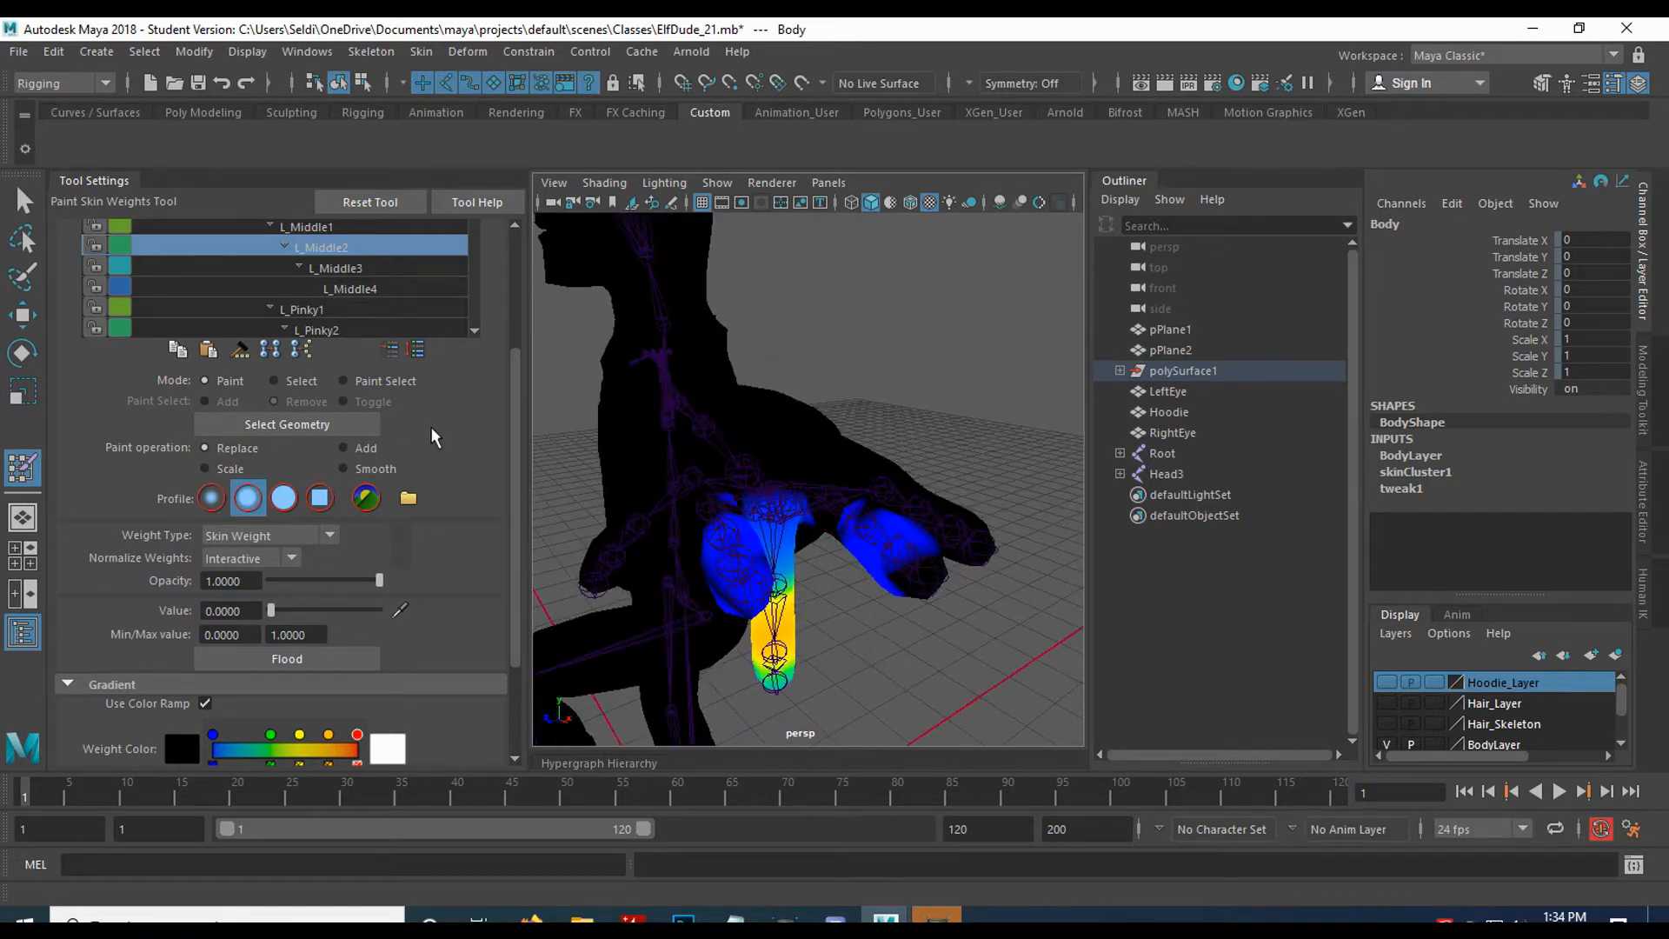
Select the L_Middle3 influence, check its spread onto neighbouring fingers and turn the color ramp off again.
click(352, 270)
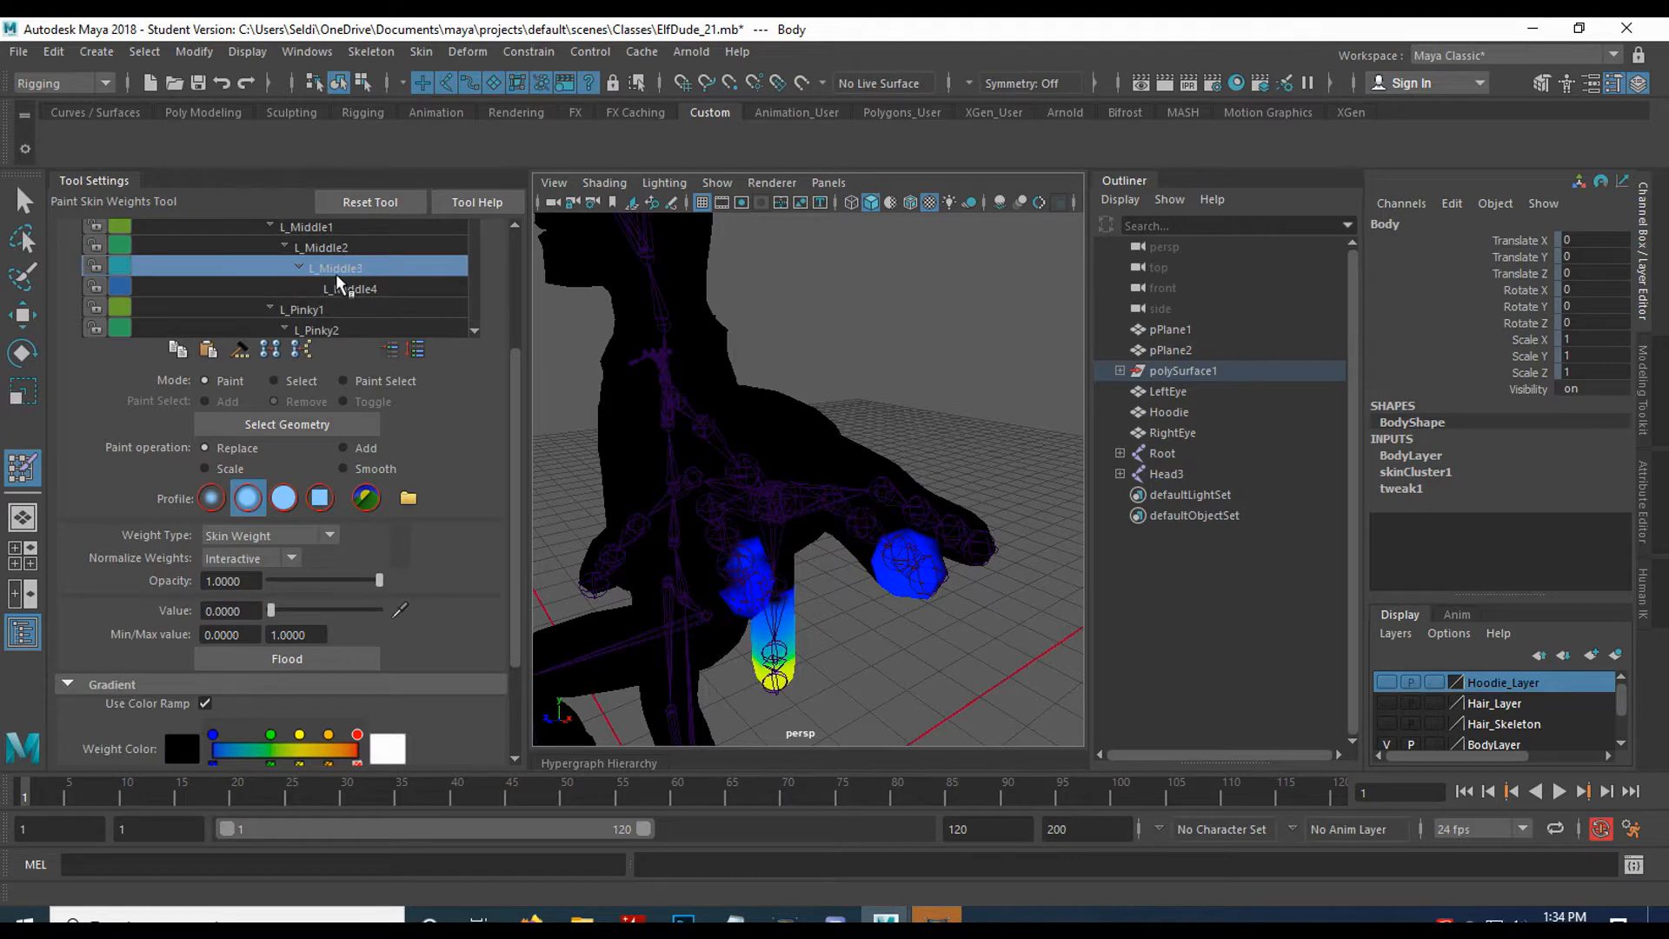
scroll(840, 567, up, 3)
alt+middle_drag(839, 567, 779, 507)
alt+drag(779, 507, 782, 495)
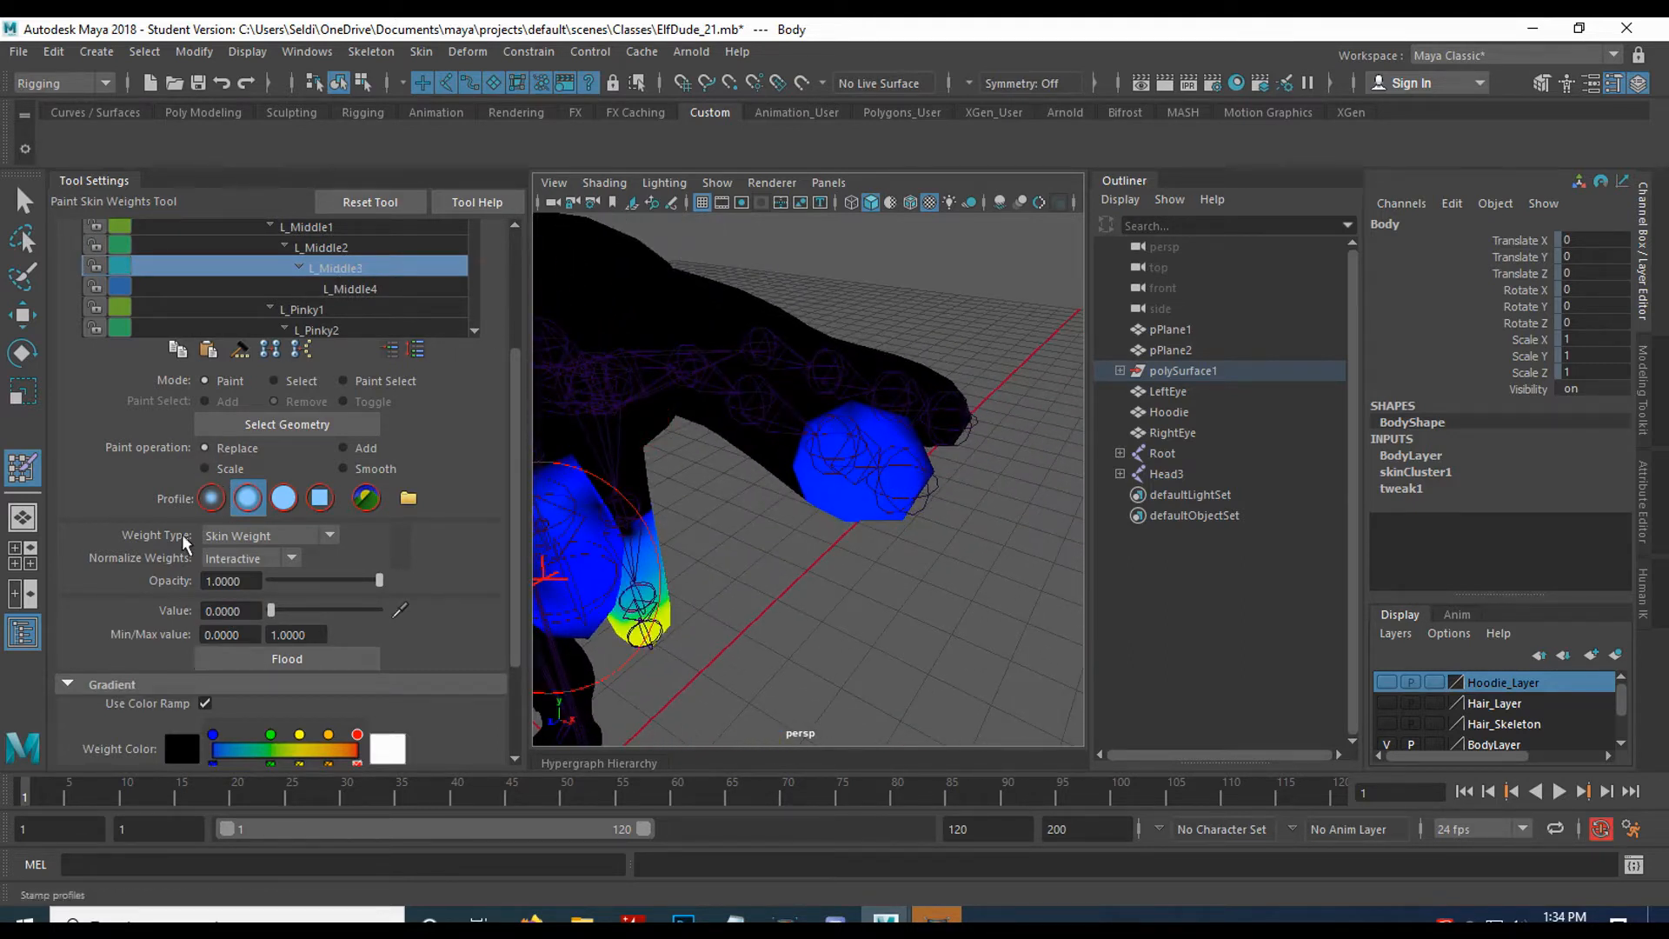
click(205, 703)
Brush over L_Middle3's stray weights on the fingers beside the middle finger and check the hand from several sides.
mouse_move(681, 473)
alt+mouse_down()
mouse_move(765, 409)
mouse_move(751, 339)
mouse_move(761, 348)
alt+mouse_up()
drag(904, 374, 864, 373)
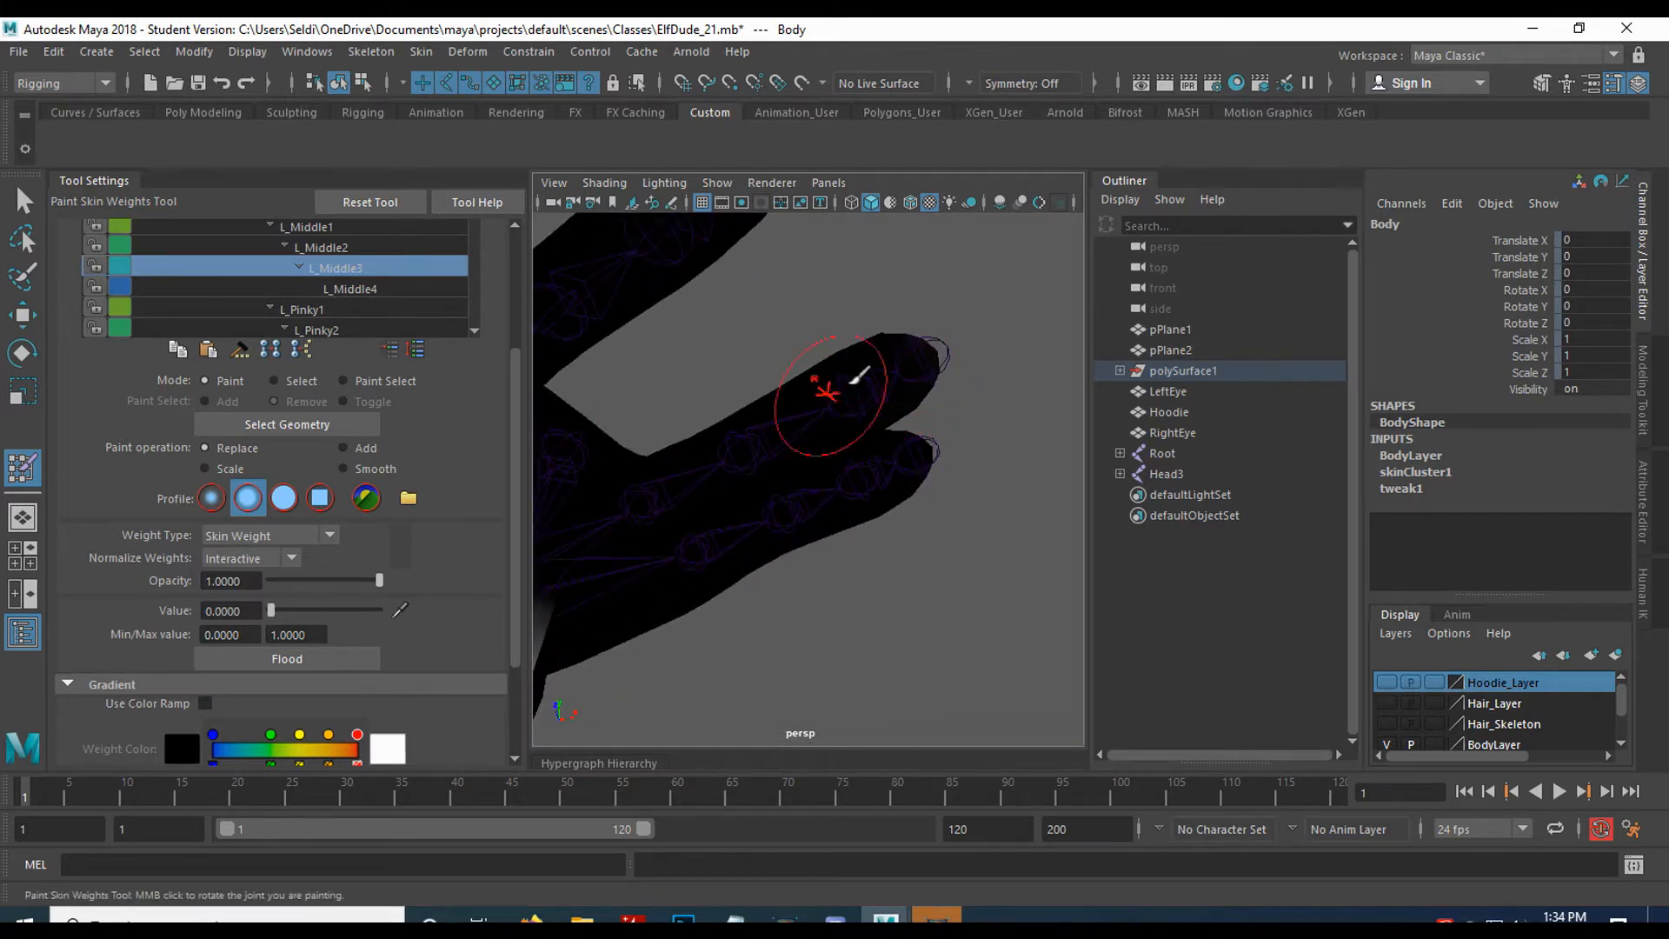
mouse_move(758, 431)
alt+mouse_down()
mouse_move(667, 440)
mouse_move(510, 540)
mouse_move(687, 533)
mouse_move(786, 425)
mouse_move(786, 373)
mouse_move(727, 279)
alt+mouse_up()
alt+drag(848, 419, 810, 408)
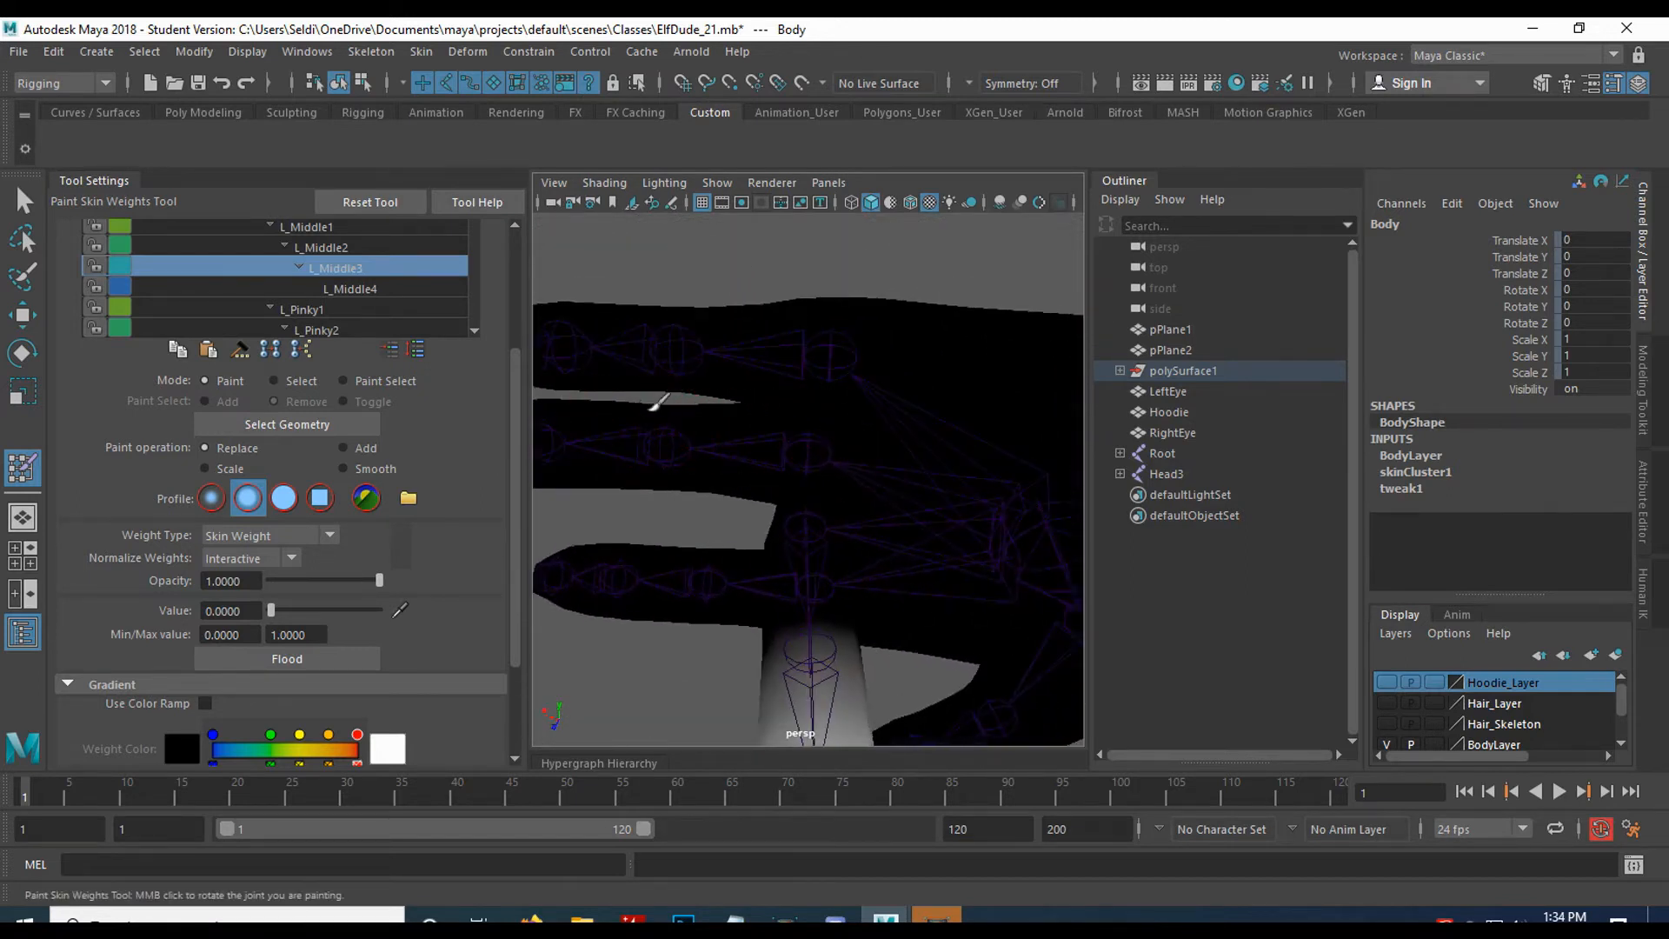
mouse_move(597, 410)
alt+mouse_down()
mouse_move(783, 373)
mouse_move(884, 447)
mouse_move(997, 444)
mouse_move(905, 473)
mouse_move(839, 448)
alt+mouse_up()
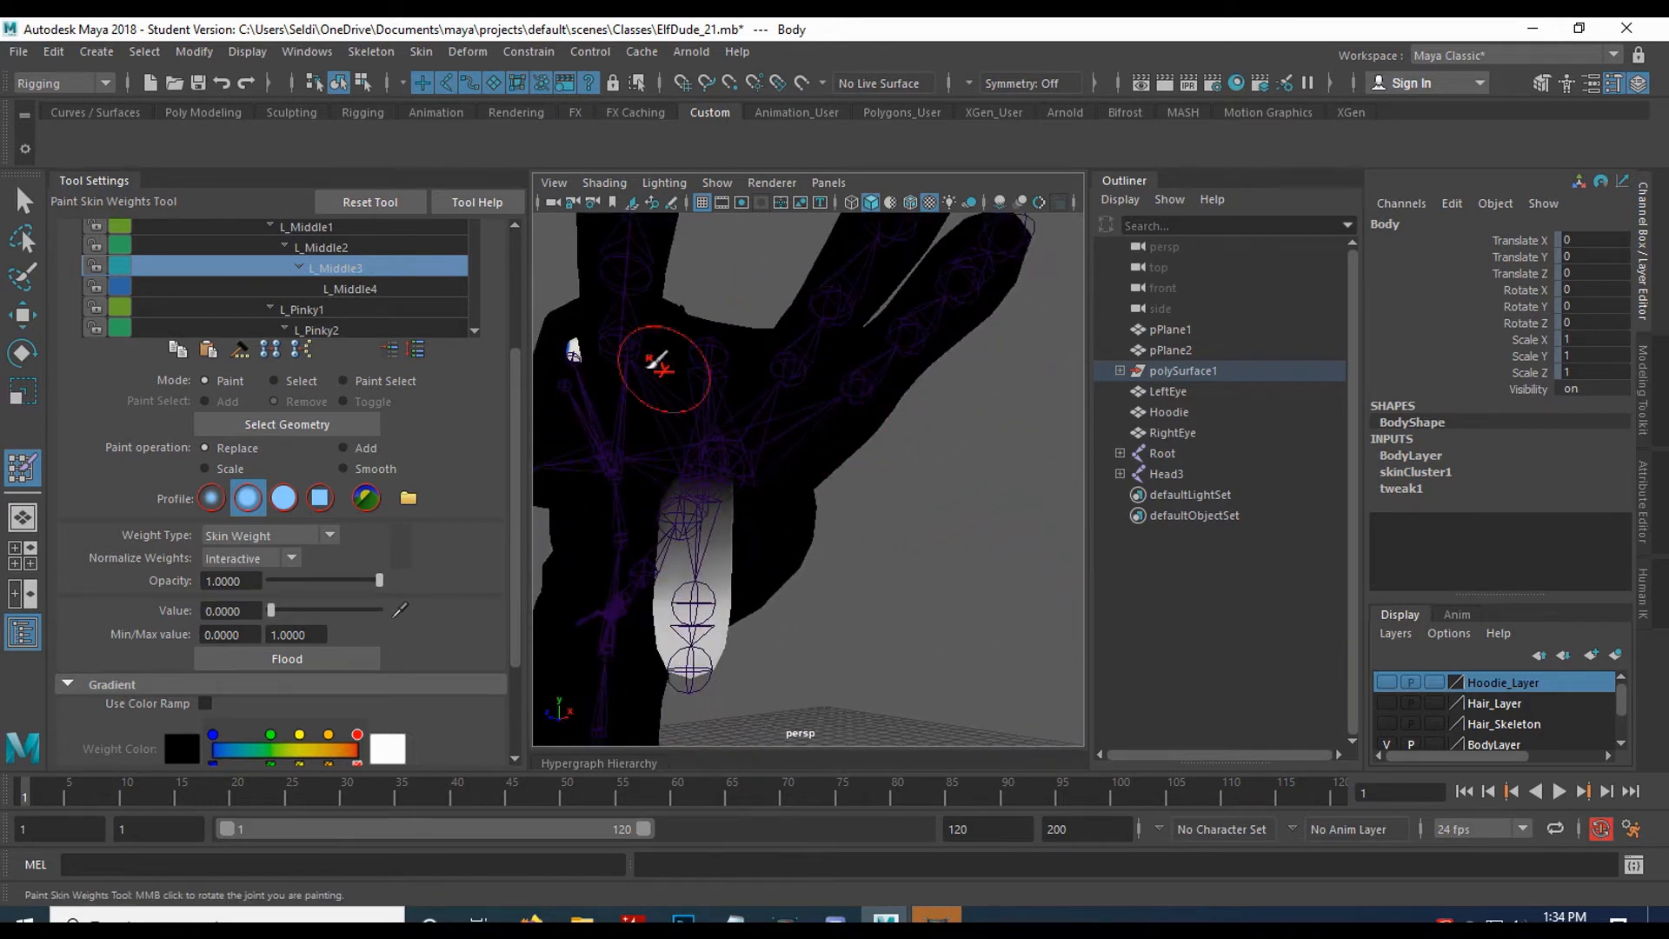
alt+drag(684, 472, 298, 359)
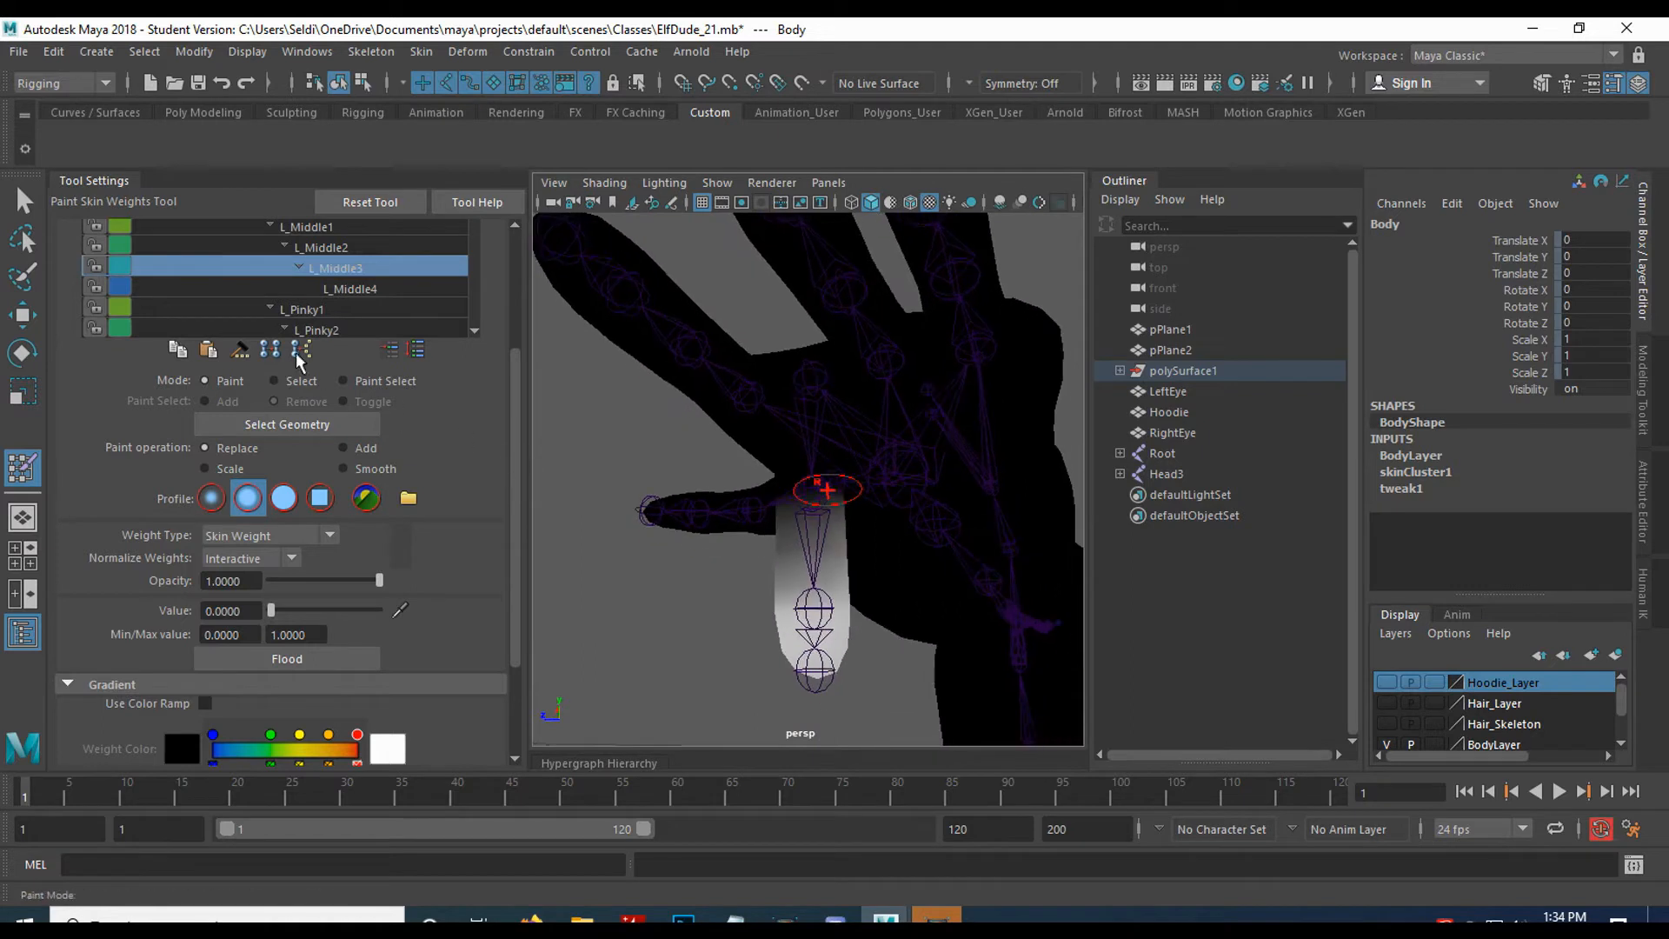
Select the L_Middle4 influence and examine its weights around the middle fingertip and the neighbouring fingers.
click(335, 288)
mouse_move(738, 455)
alt+mouse_down()
mouse_move(919, 549)
mouse_move(466, 566)
mouse_move(915, 553)
mouse_move(577, 551)
mouse_move(775, 522)
mouse_move(729, 493)
alt+mouse_up()
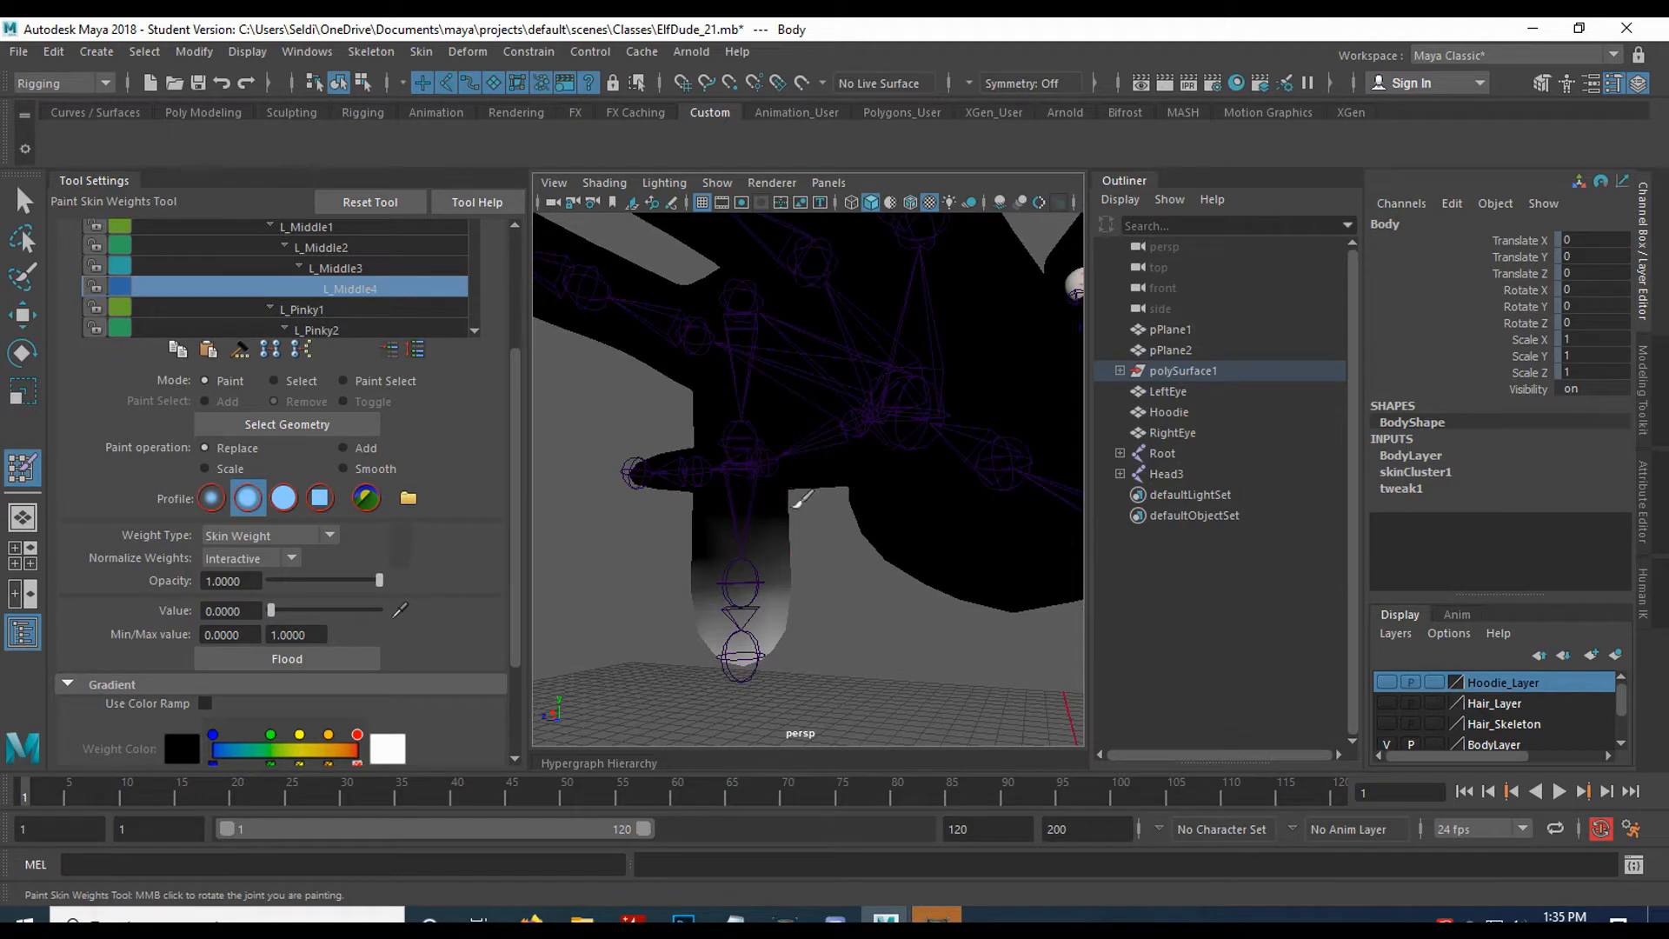
mouse_move(839, 500)
alt+mouse_down()
mouse_move(619, 514)
mouse_move(869, 484)
mouse_move(641, 488)
alt+mouse_up()
drag(840, 505, 954, 509)
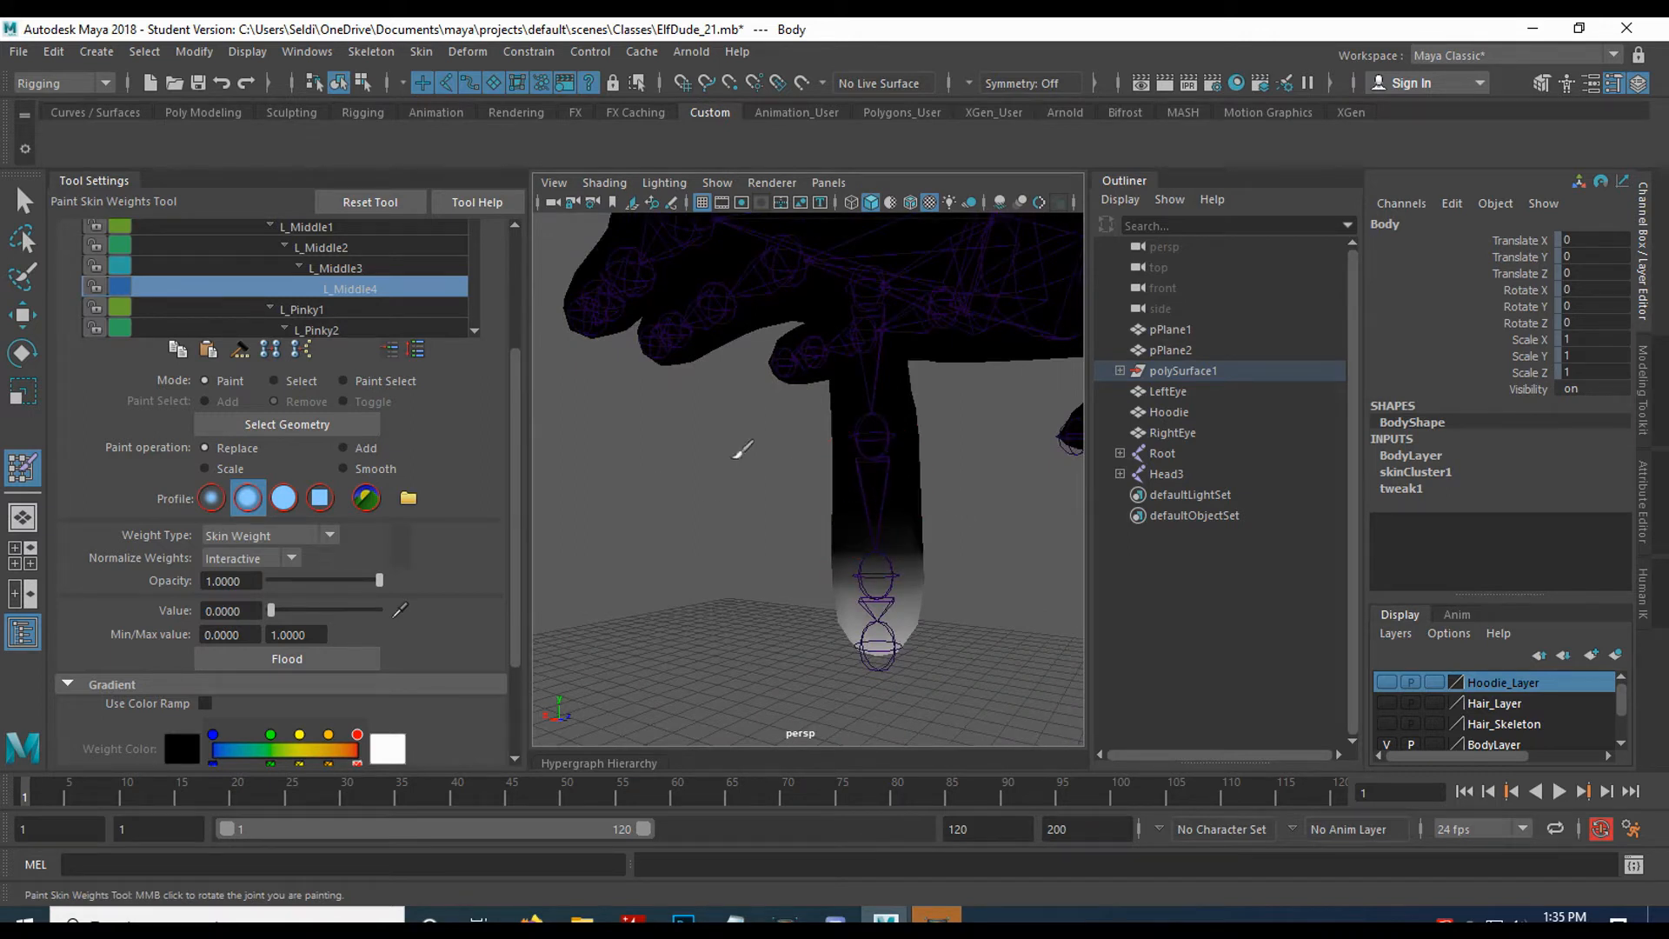
mouse_move(924, 451)
alt+mouse_down()
mouse_move(675, 451)
mouse_move(863, 491)
mouse_move(977, 455)
mouse_move(820, 471)
mouse_move(843, 513)
mouse_move(753, 522)
mouse_move(936, 556)
alt+mouse_up()
Leave weight painting, select the L_Middle2 joint and turn on selection highlighting in the viewport.
key(q)
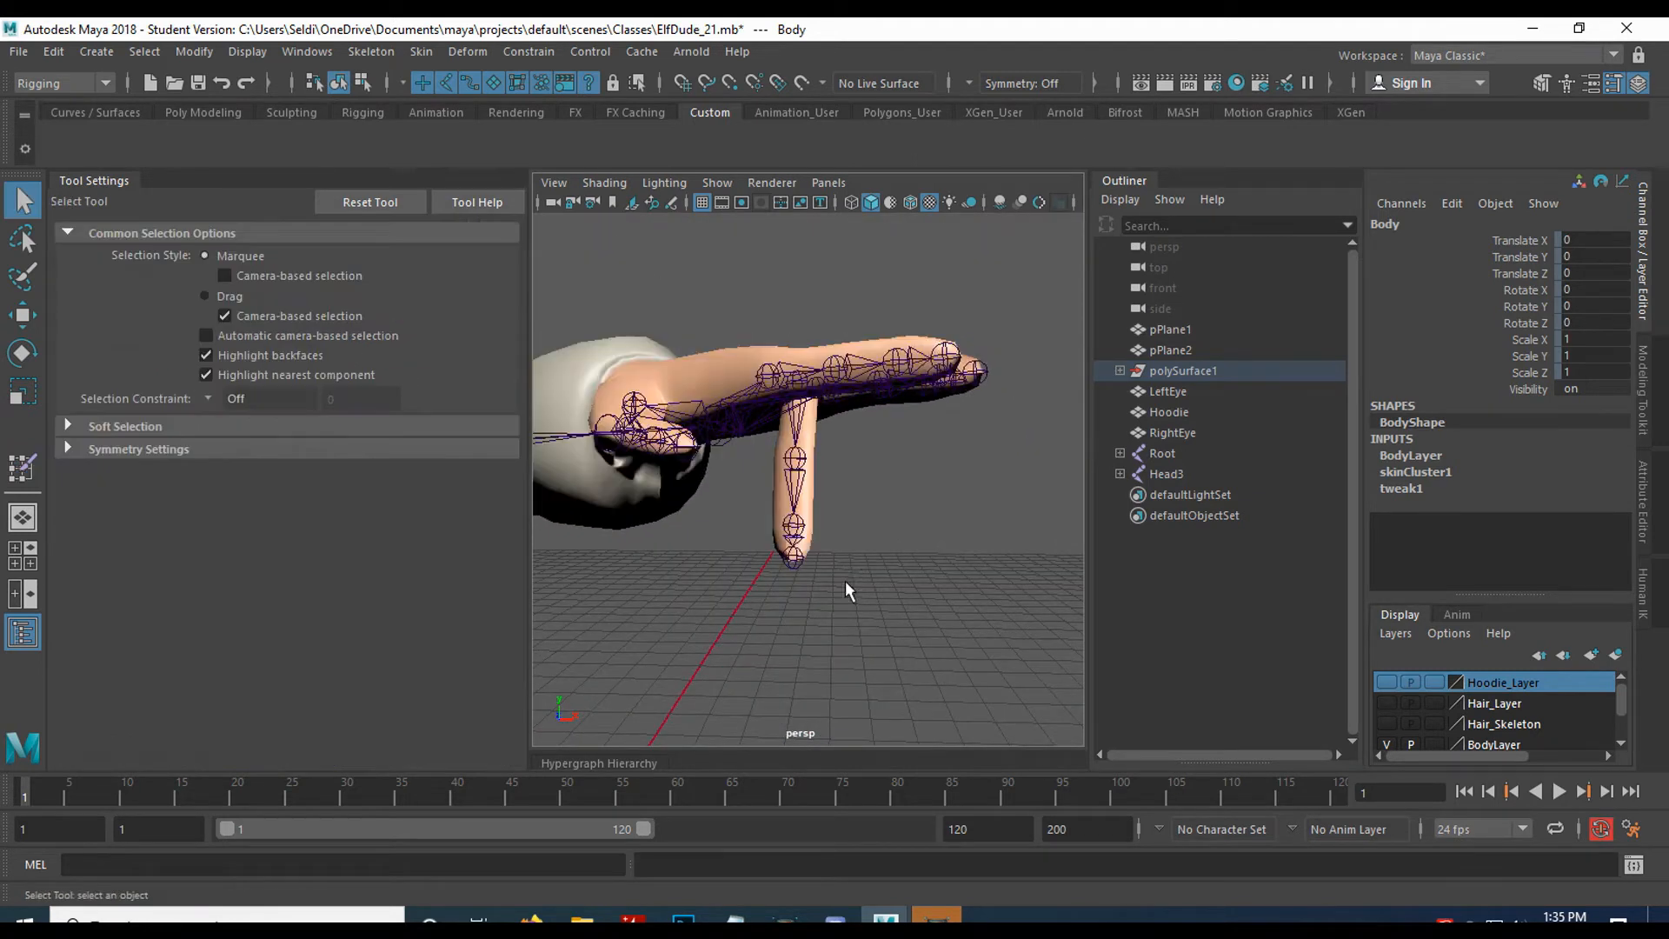
scroll(861, 565, up, 3)
click(786, 446)
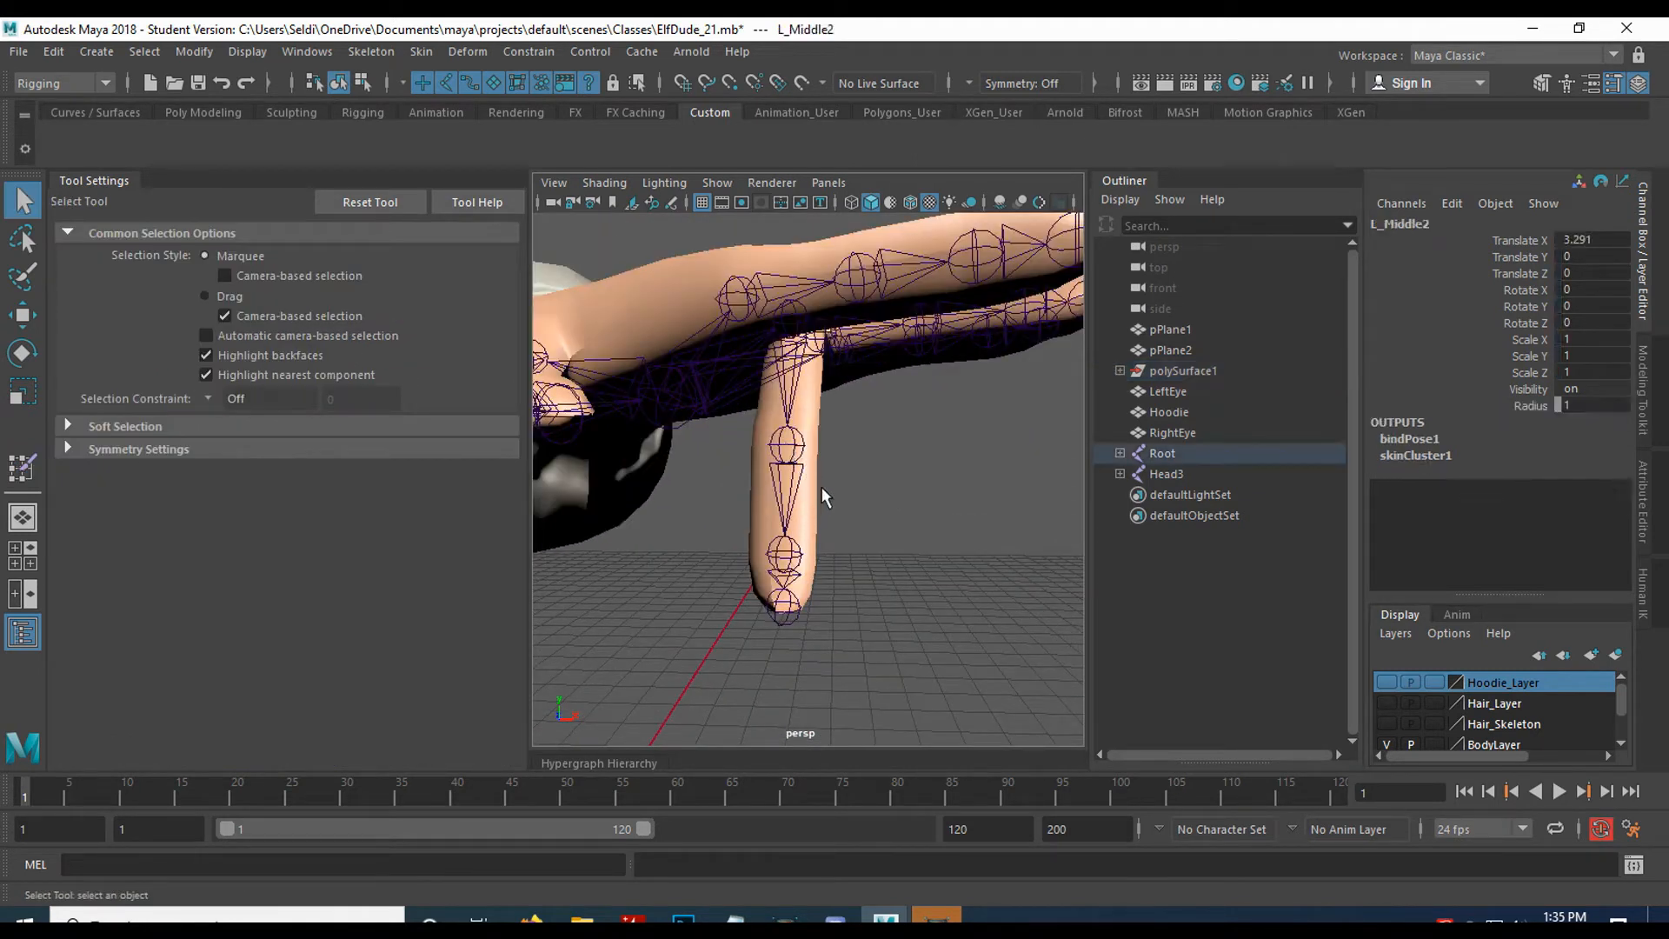
click(715, 184)
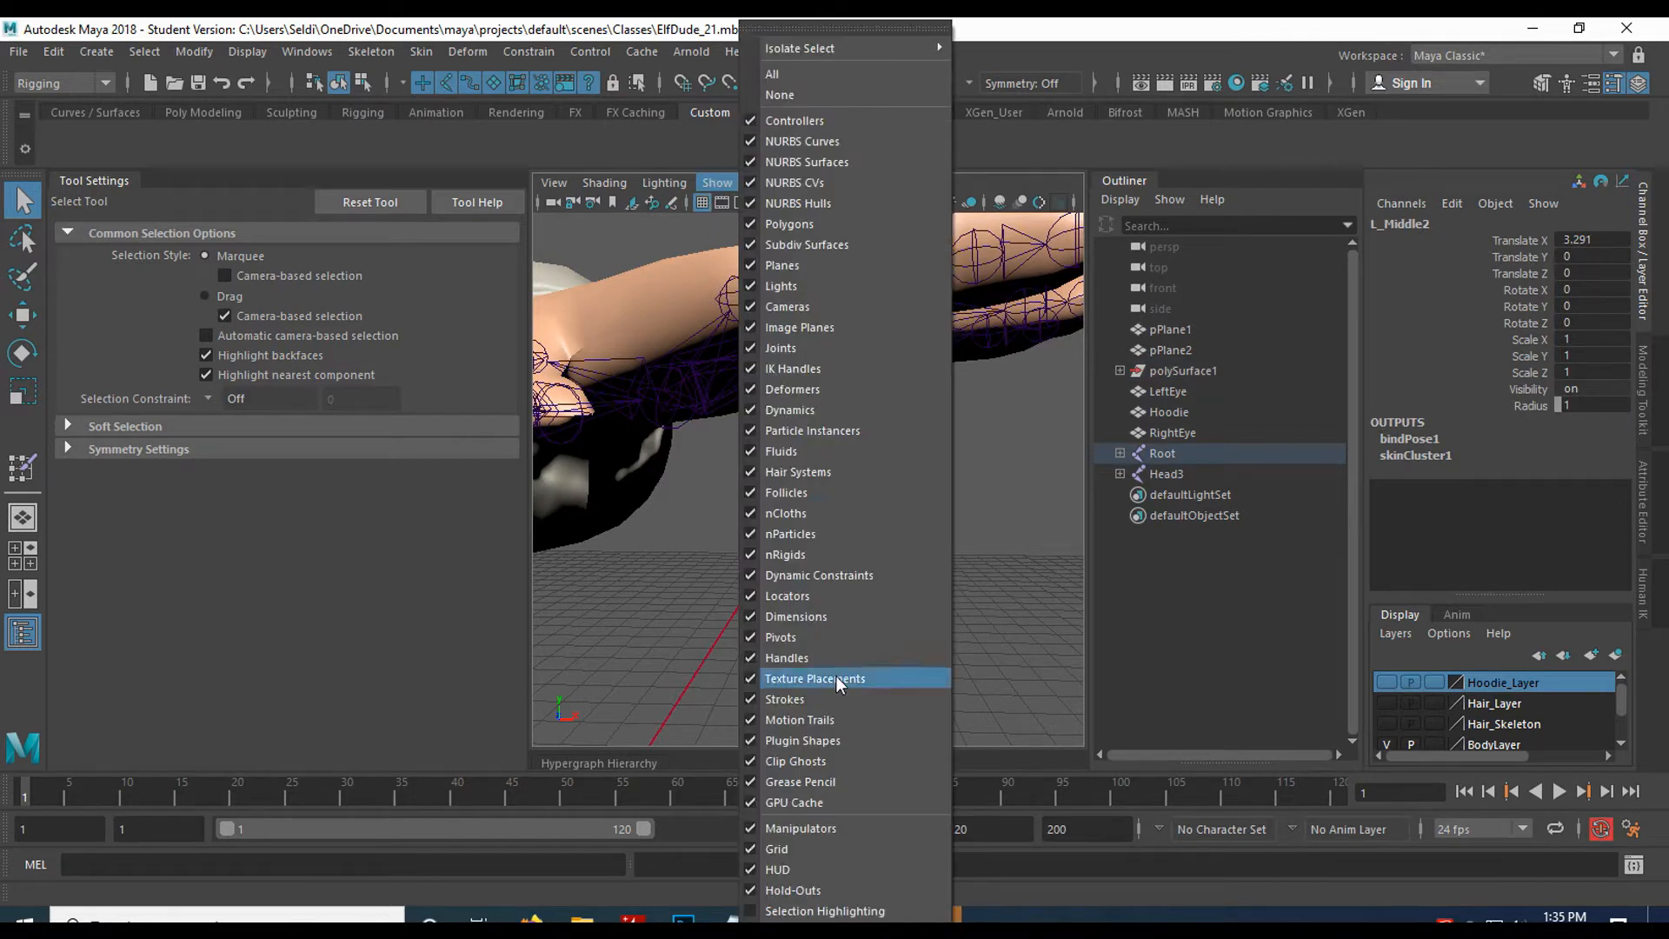
click(826, 911)
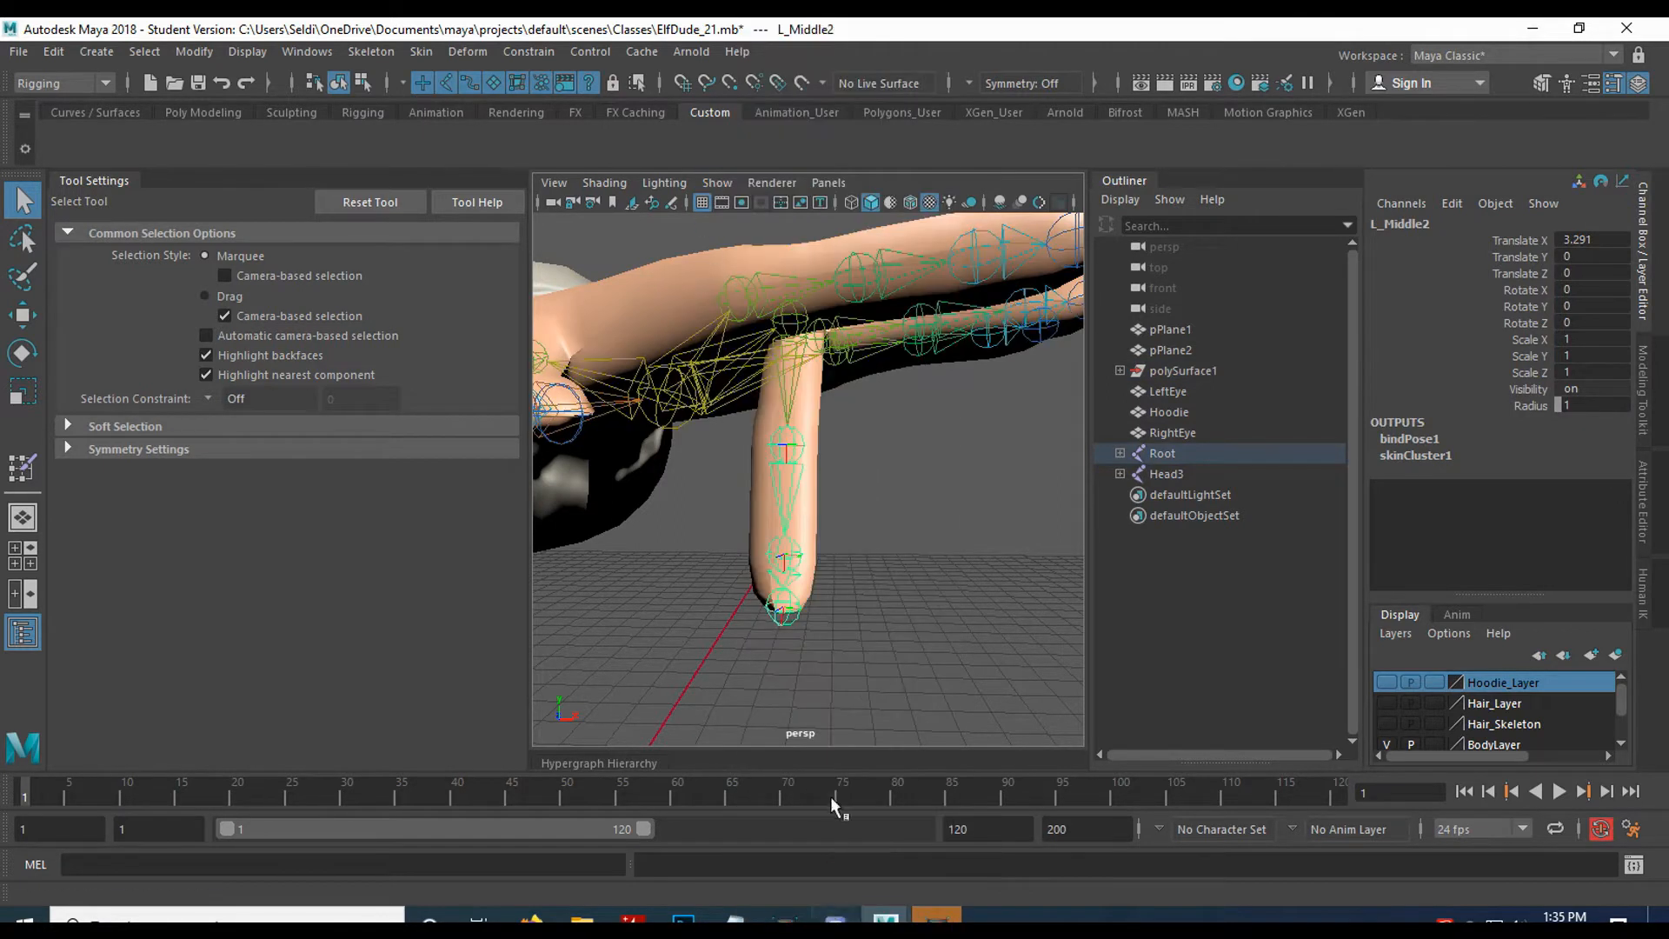
Rotate L_Middle2, then bend L_Middle3 to about -81 in Rotate Z to test the middle finger's deformation.
key(e)
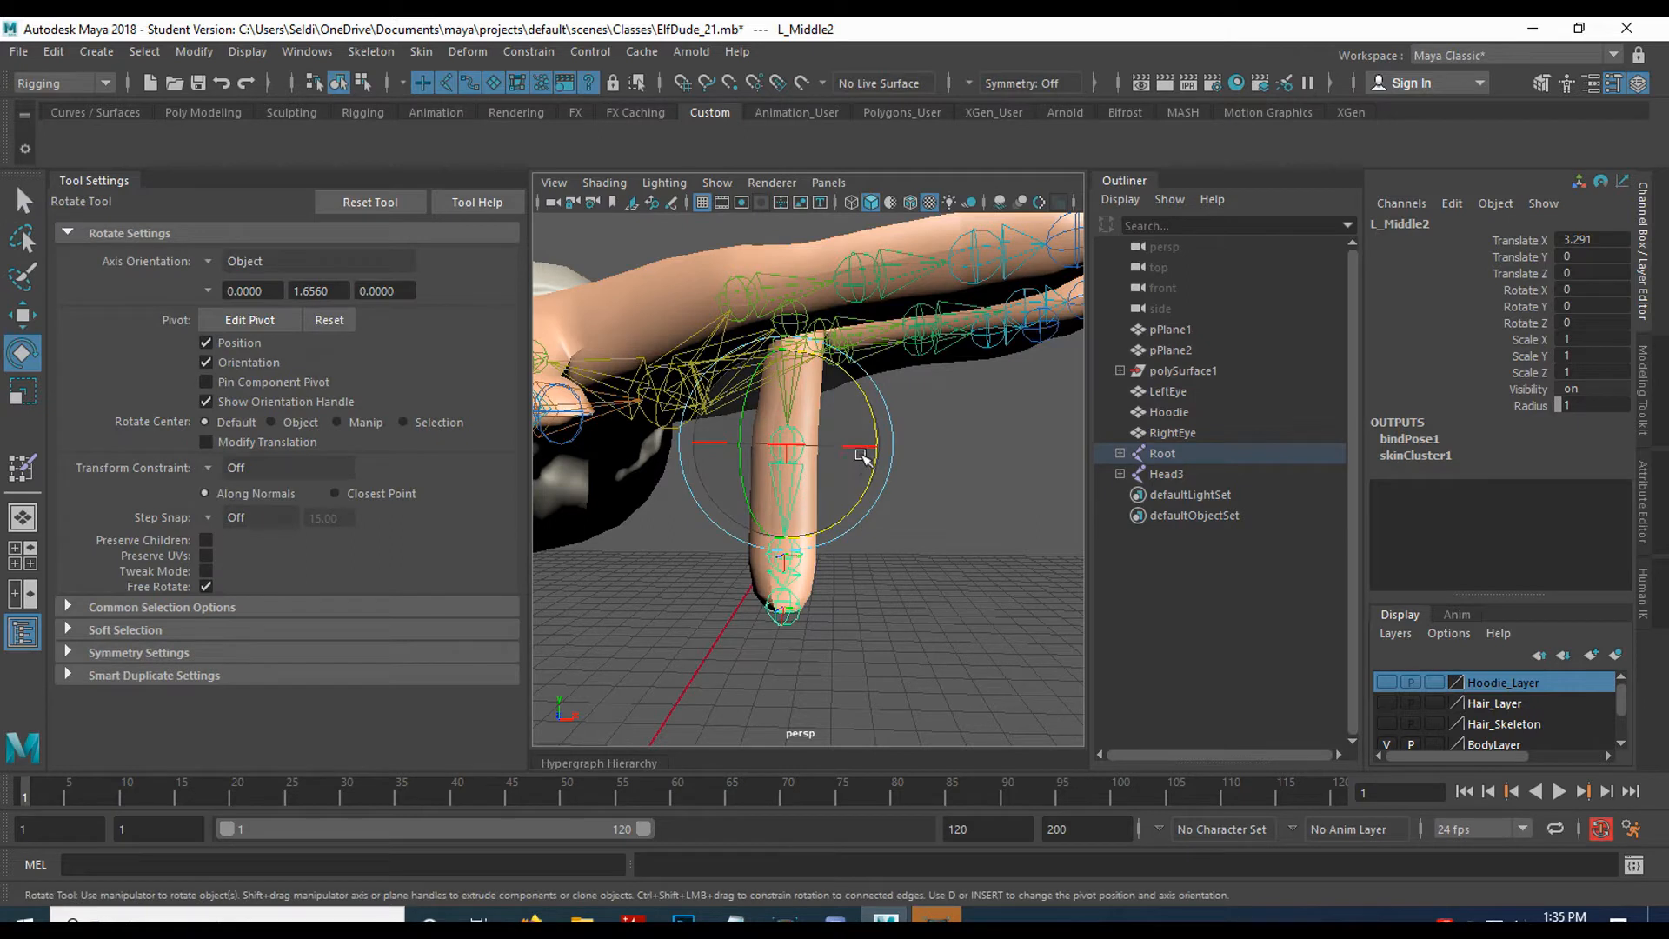
drag(864, 470, 848, 599)
click(765, 565)
click(714, 520)
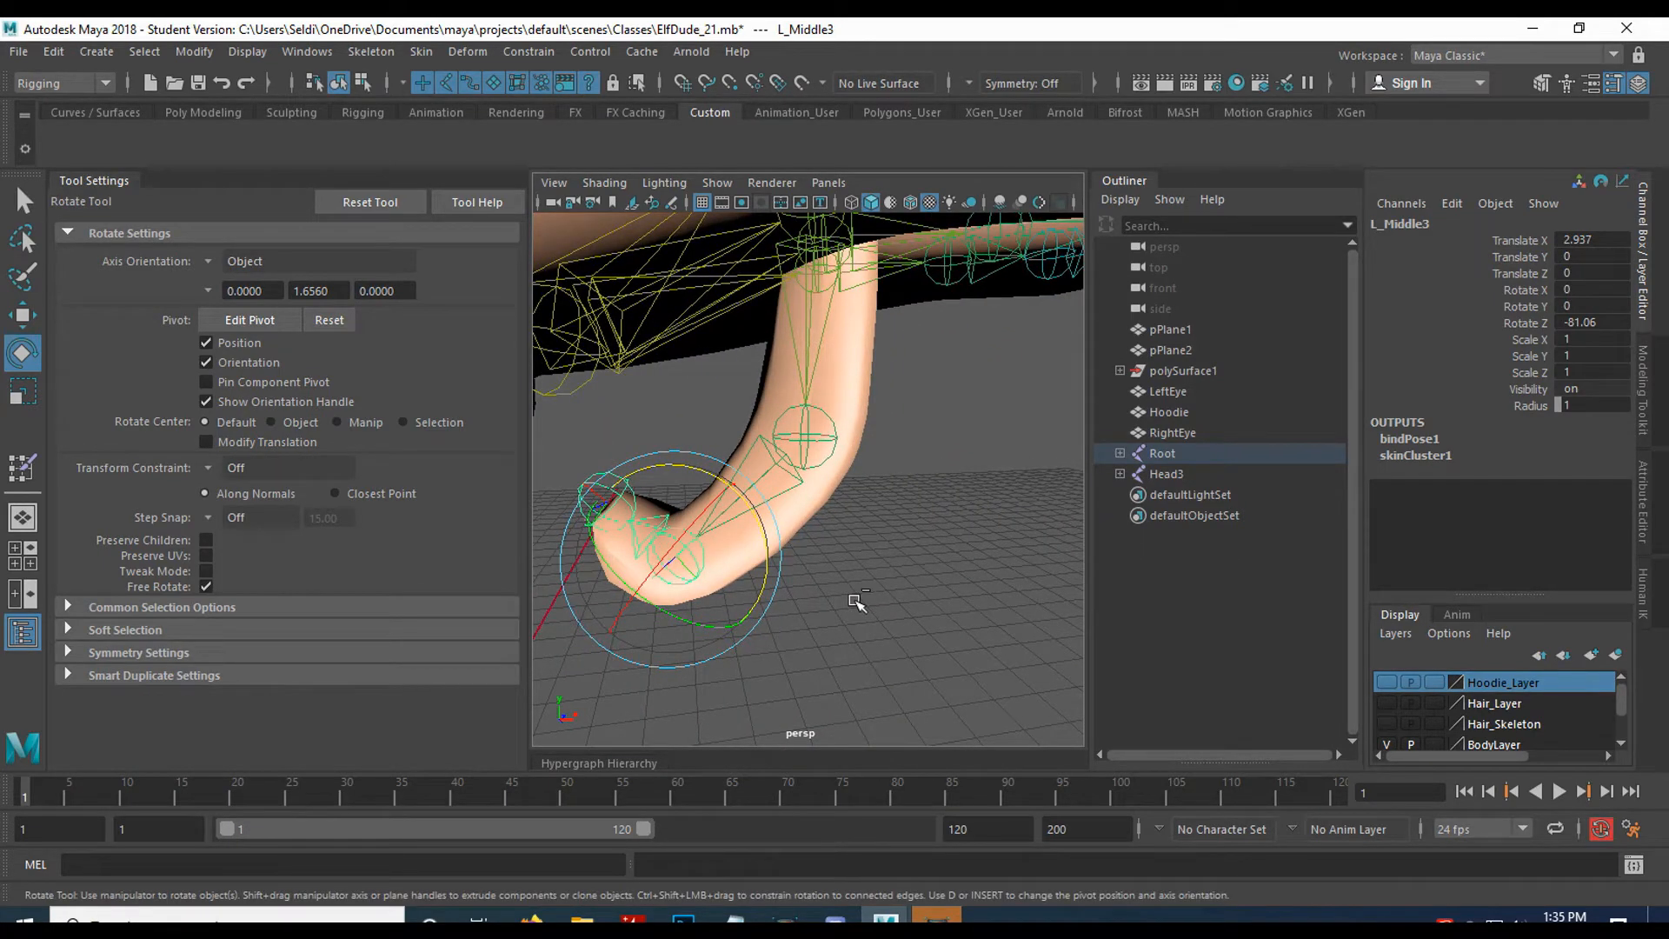
Undo the test bend of L_Middle3 and bring L_Middle2 back to about -12 in Rotate Z.
key(ctrl+z)
key(ctrl+z)
key(ctrl+z)
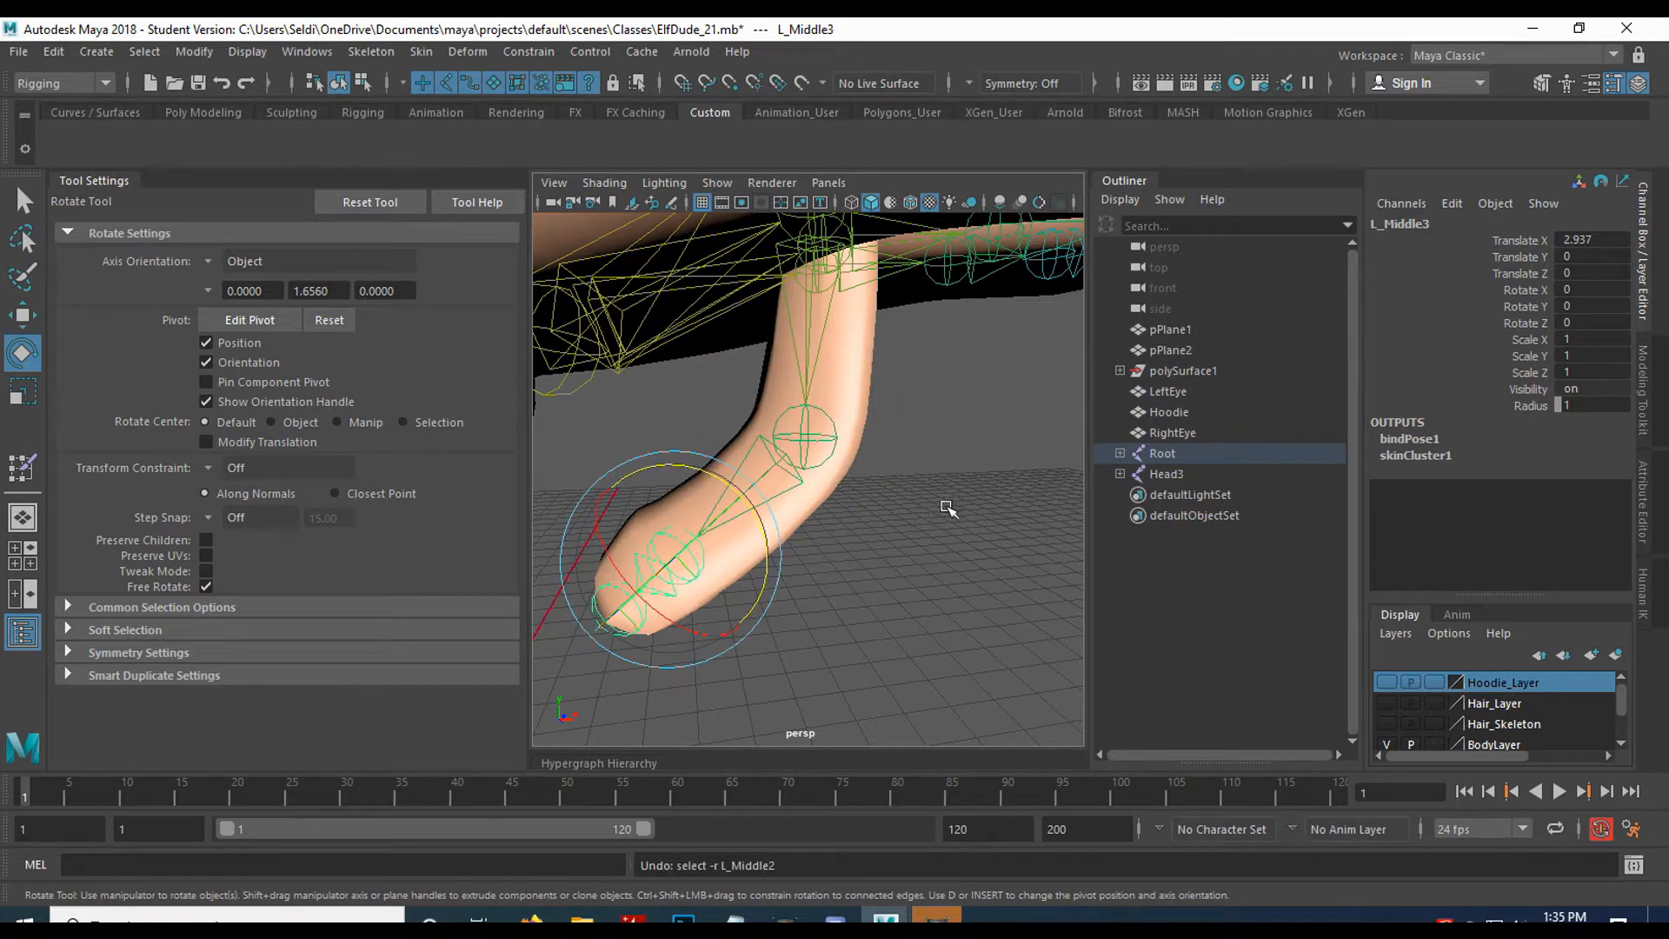
key(ctrl+z)
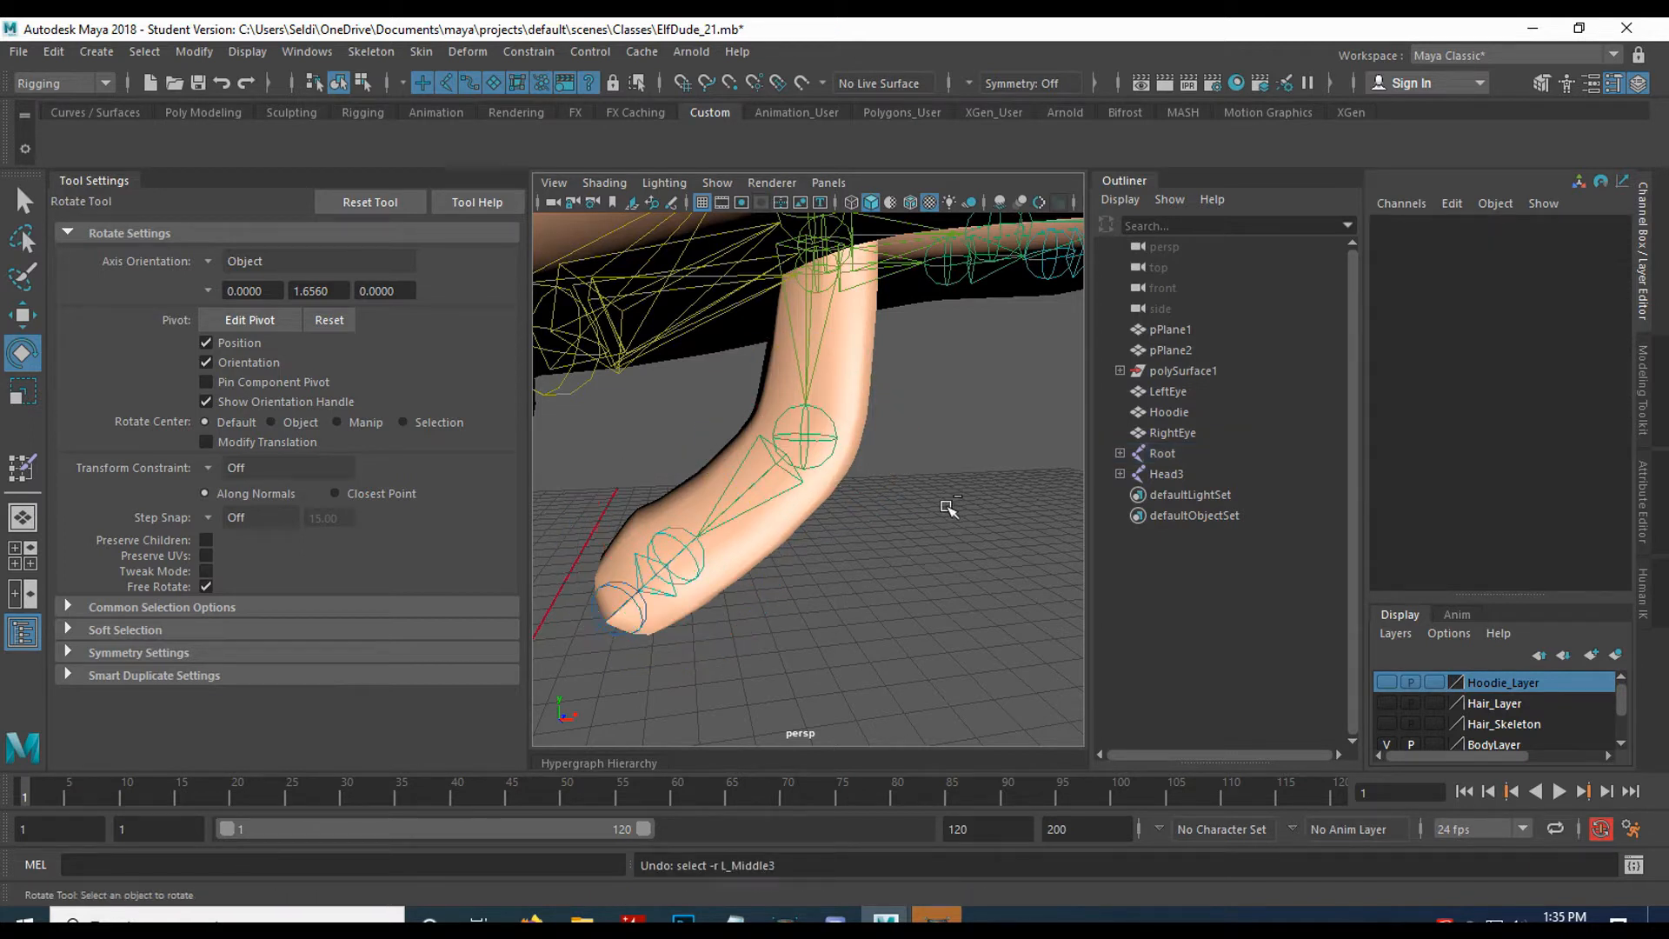
click(684, 561)
alt+drag(684, 561, 794, 546)
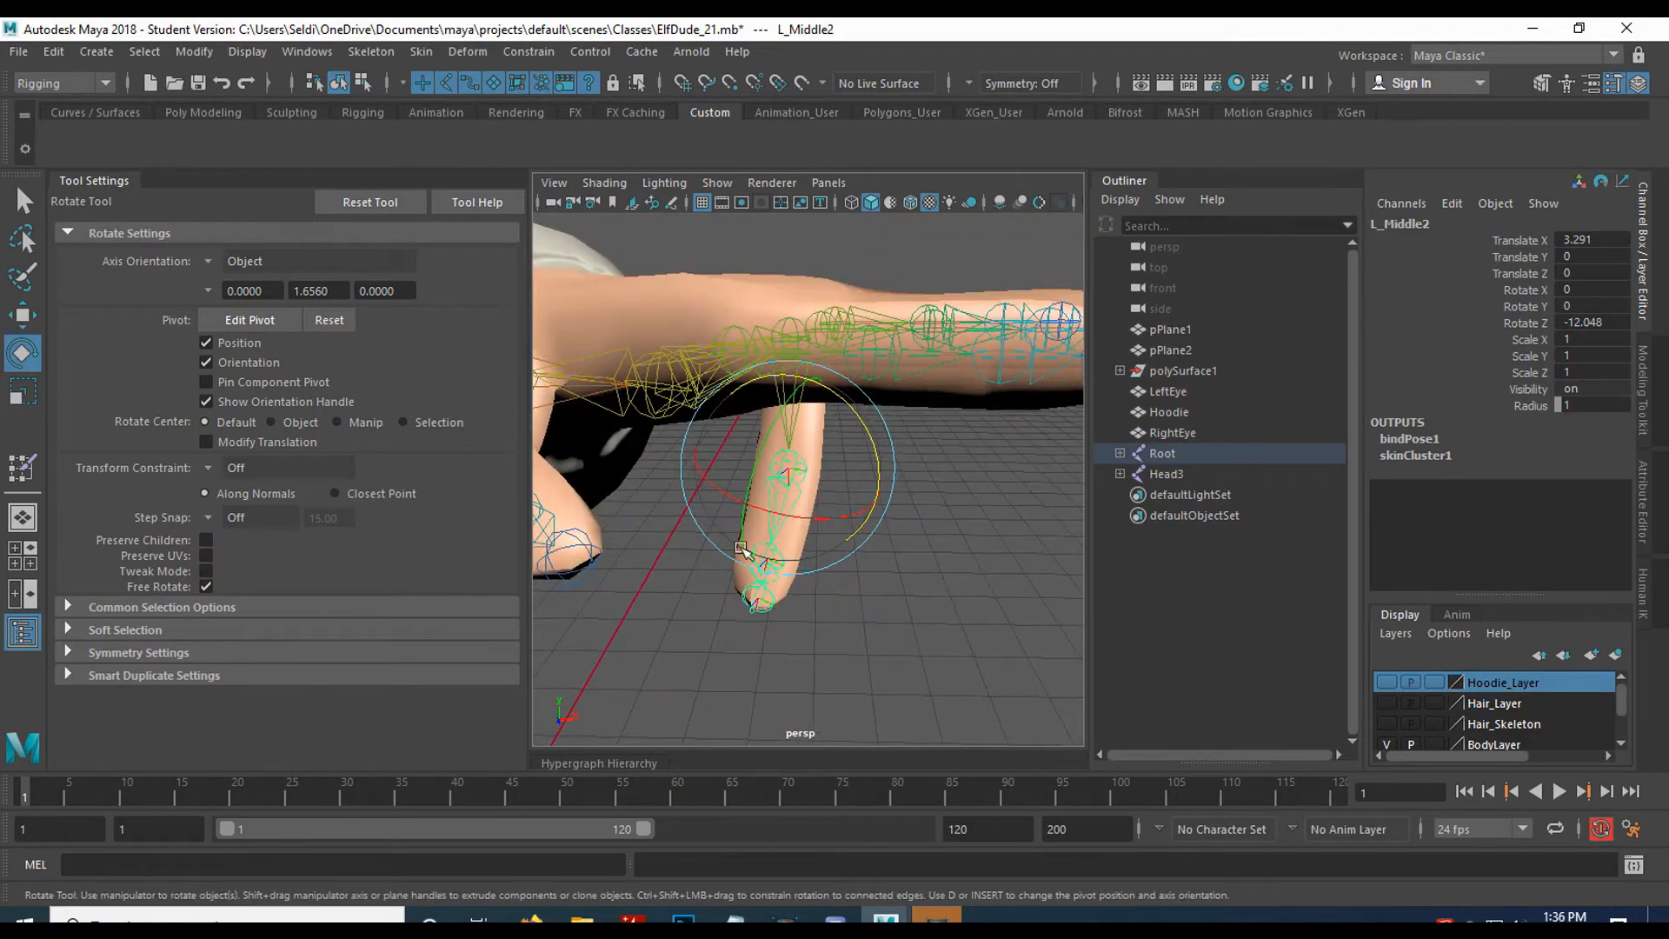
Select the middle finger joints L_Middle1 through L_Middle4 and set their Rotate X, Y and Z to 0.
alt+drag(904, 544, 842, 494)
click(898, 594)
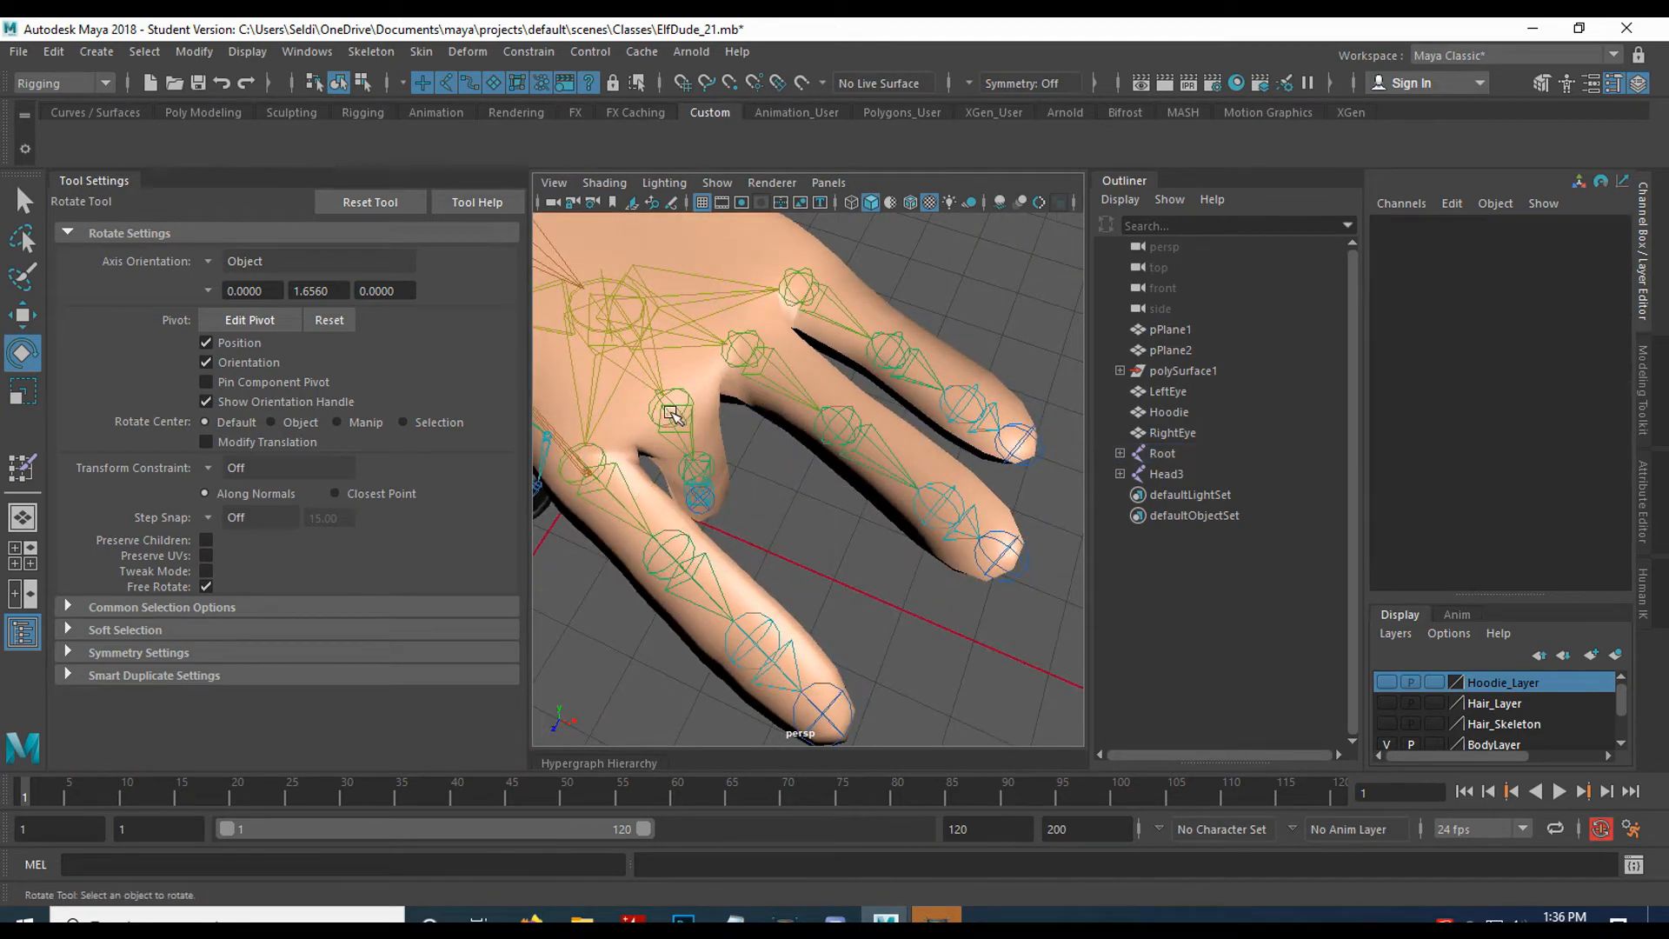
click(795, 652)
key(q)
click(696, 485)
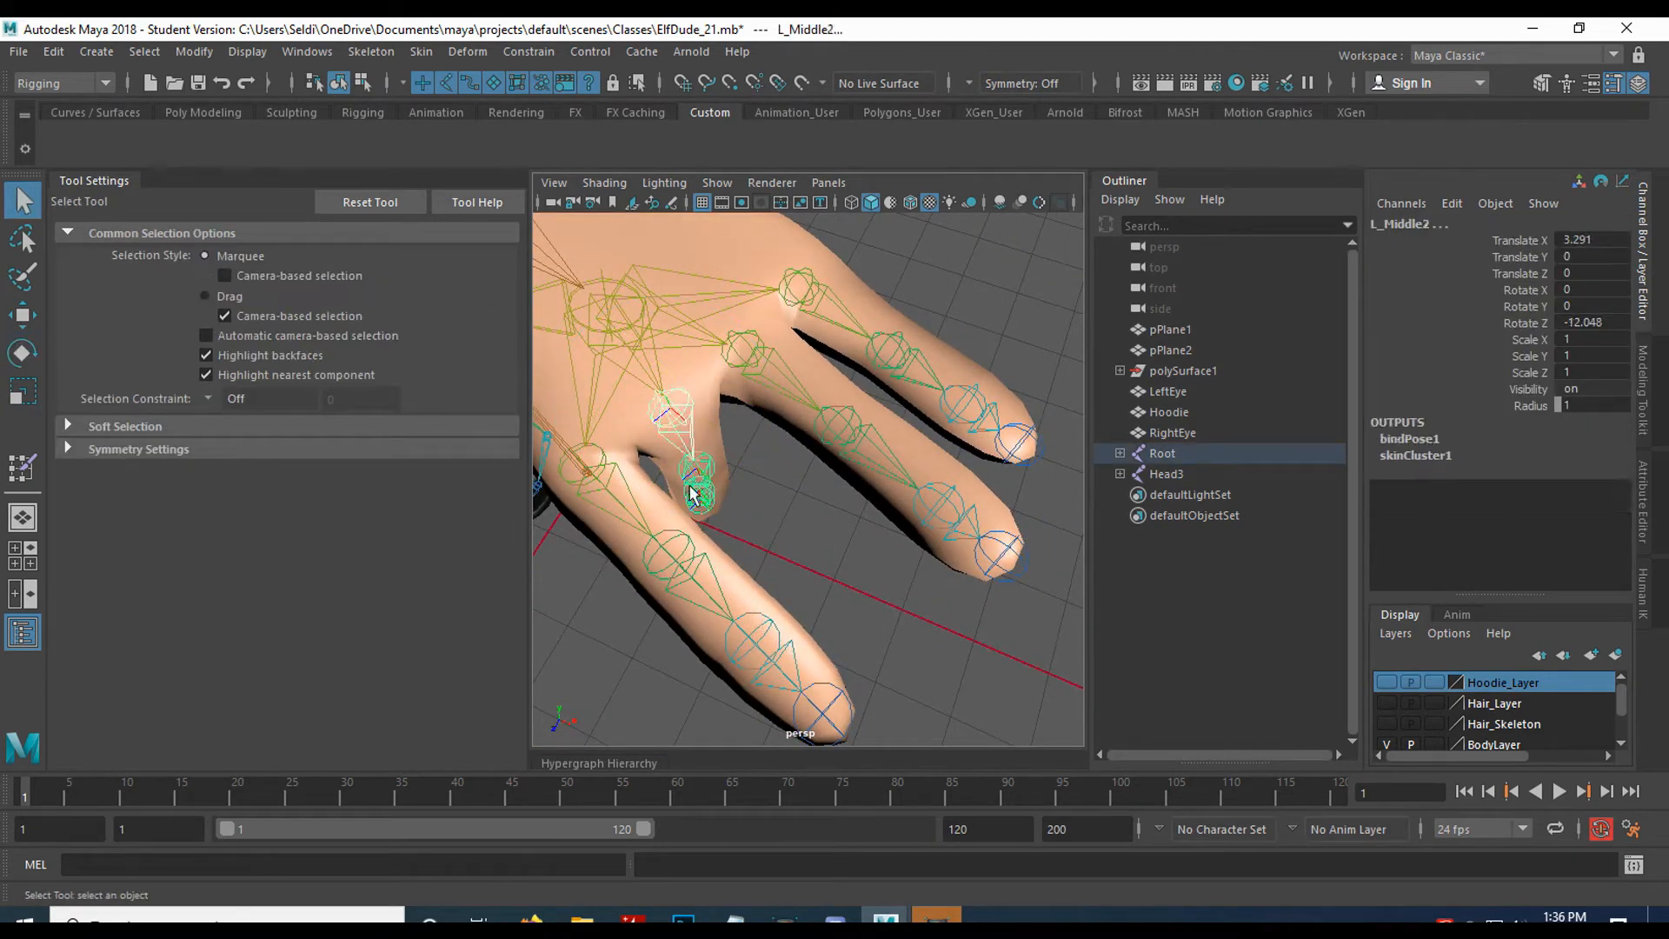
alt+drag(785, 522, 771, 464)
click(709, 558)
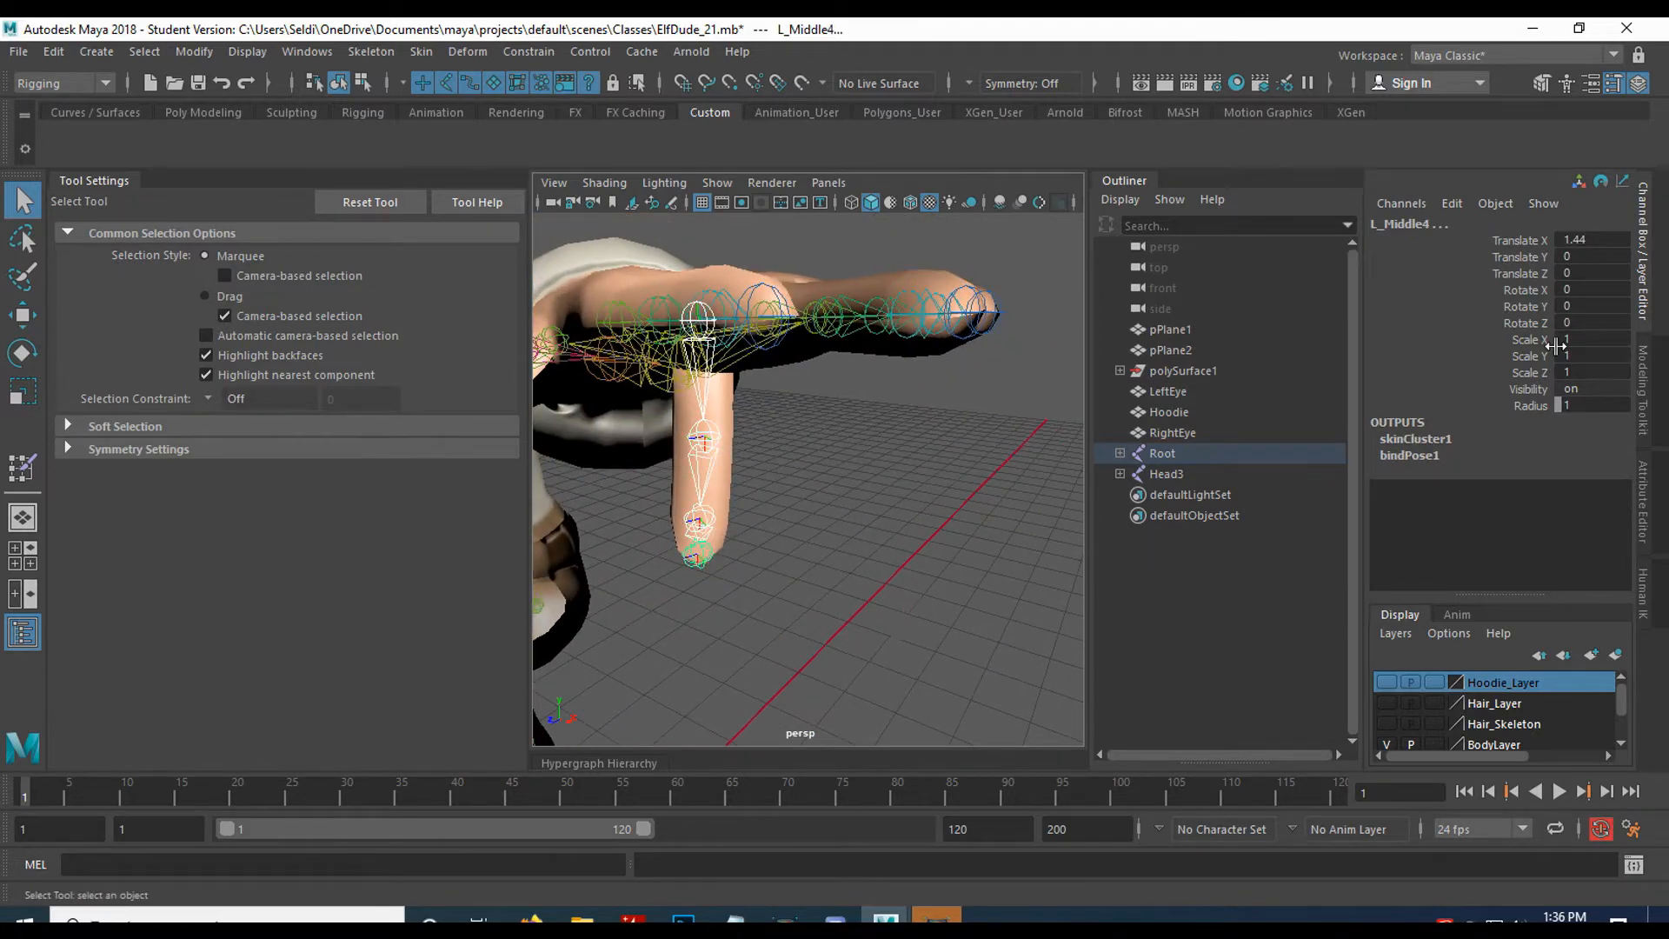
drag(1580, 306, 1580, 316)
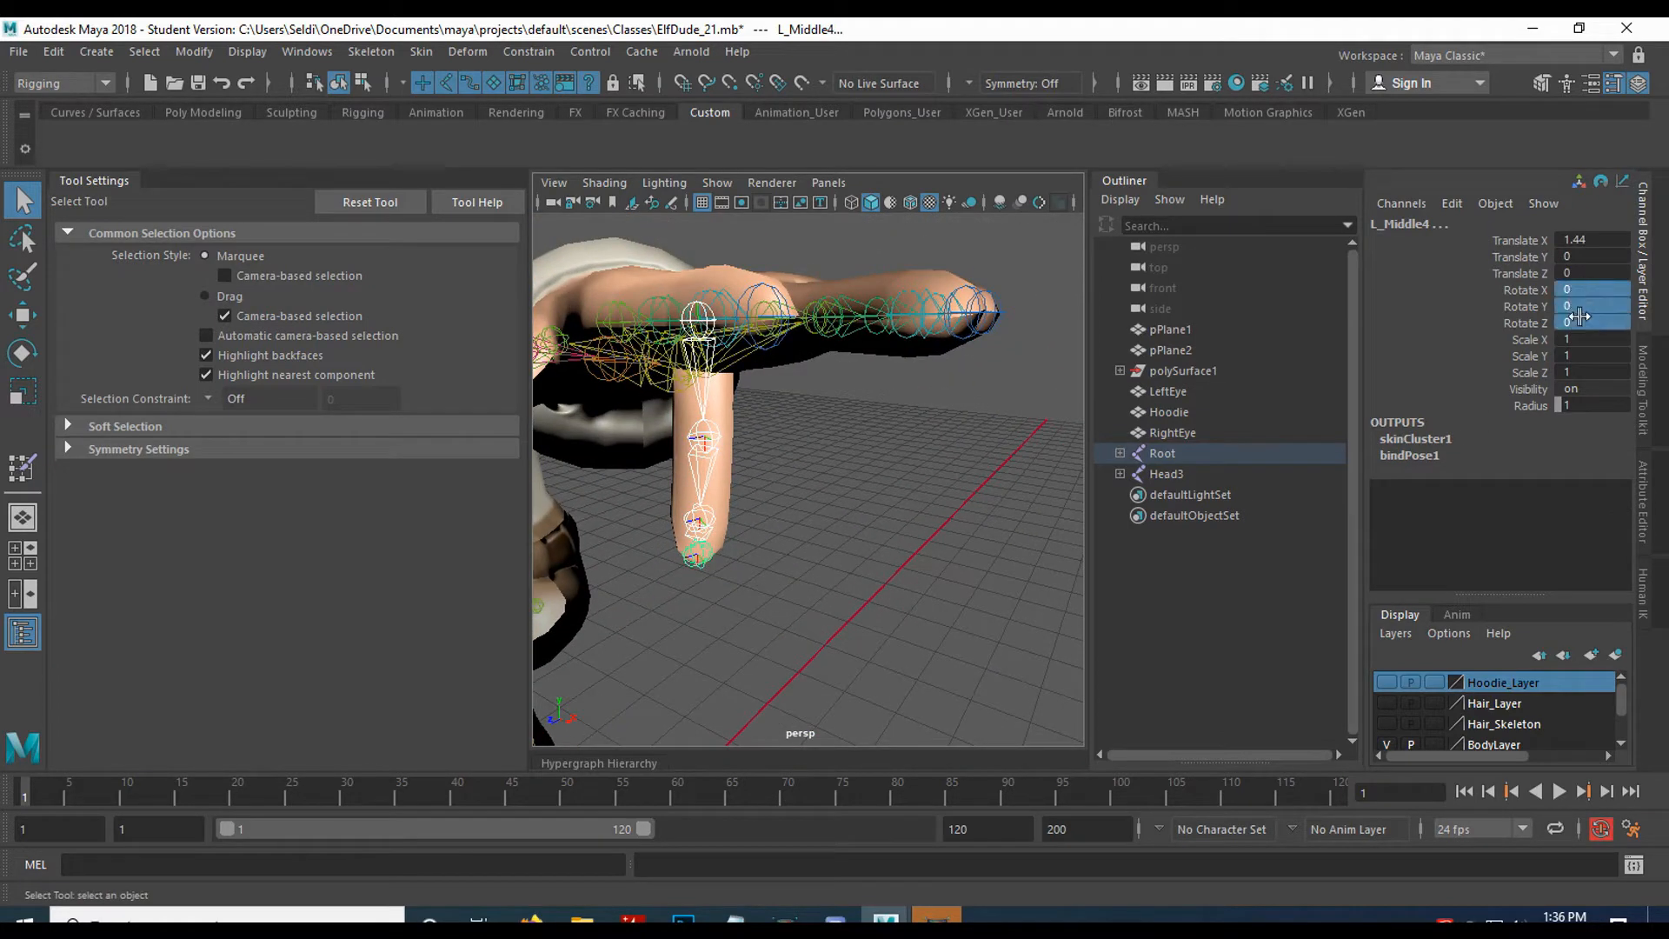
text(0)
key(Return)
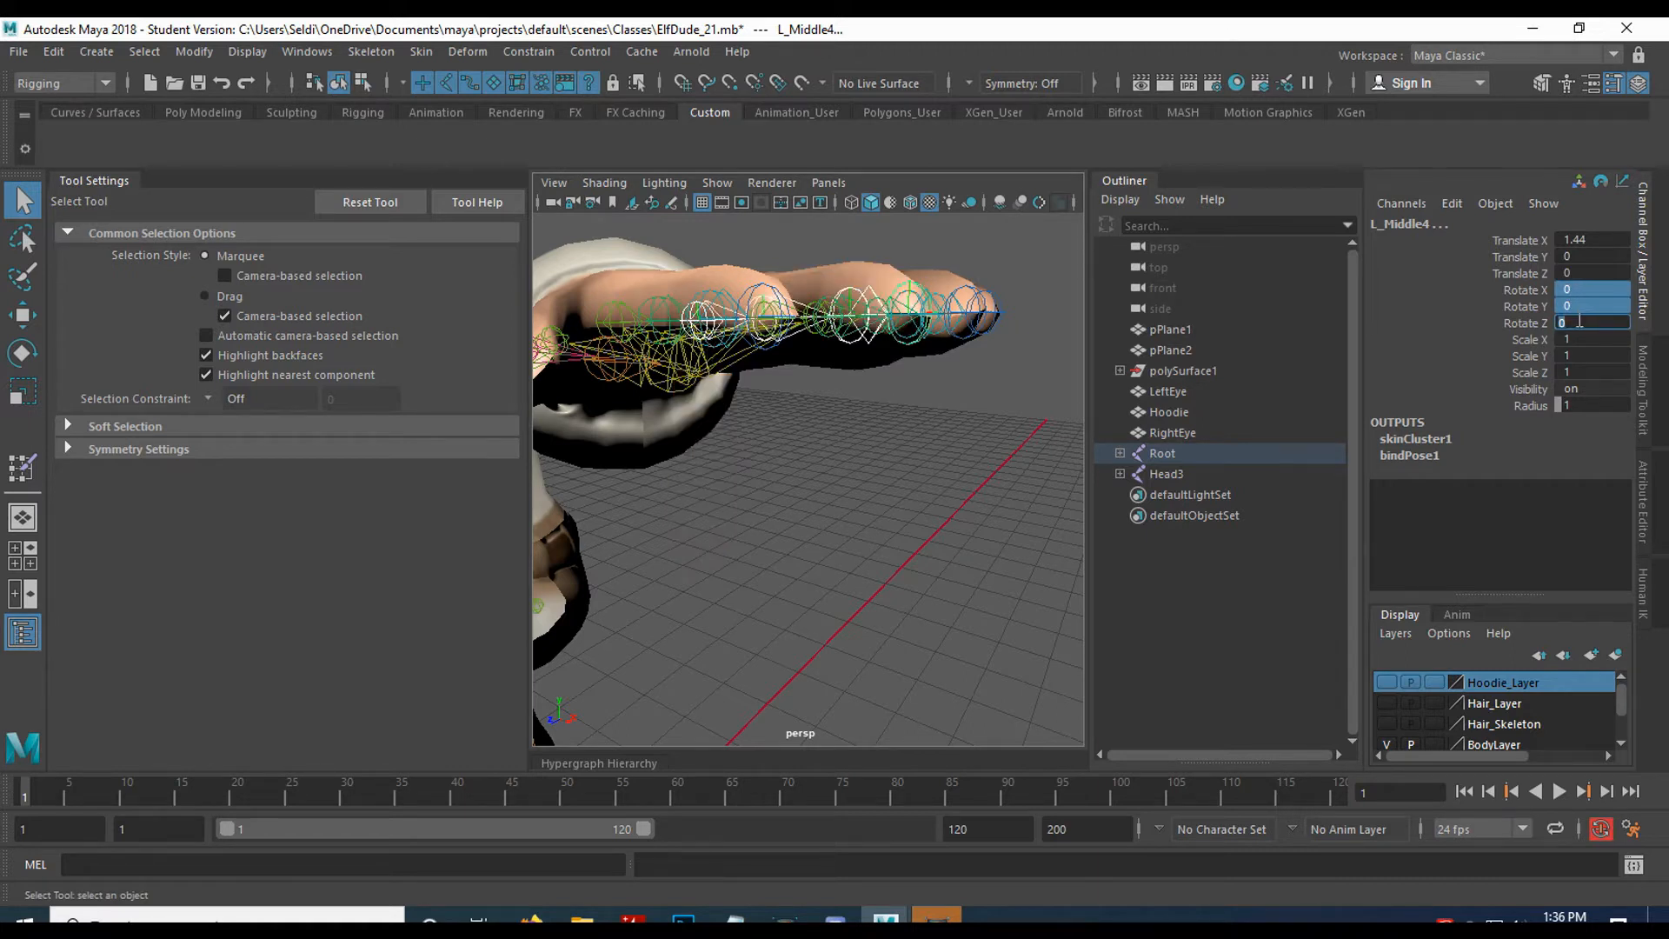
Test the middle finger's knuckle by rotating L_Middle1 to about -73.5 in Rotate Z, and undo the rotation.
alt+drag(1026, 461, 692, 432)
click(695, 437)
key(w)
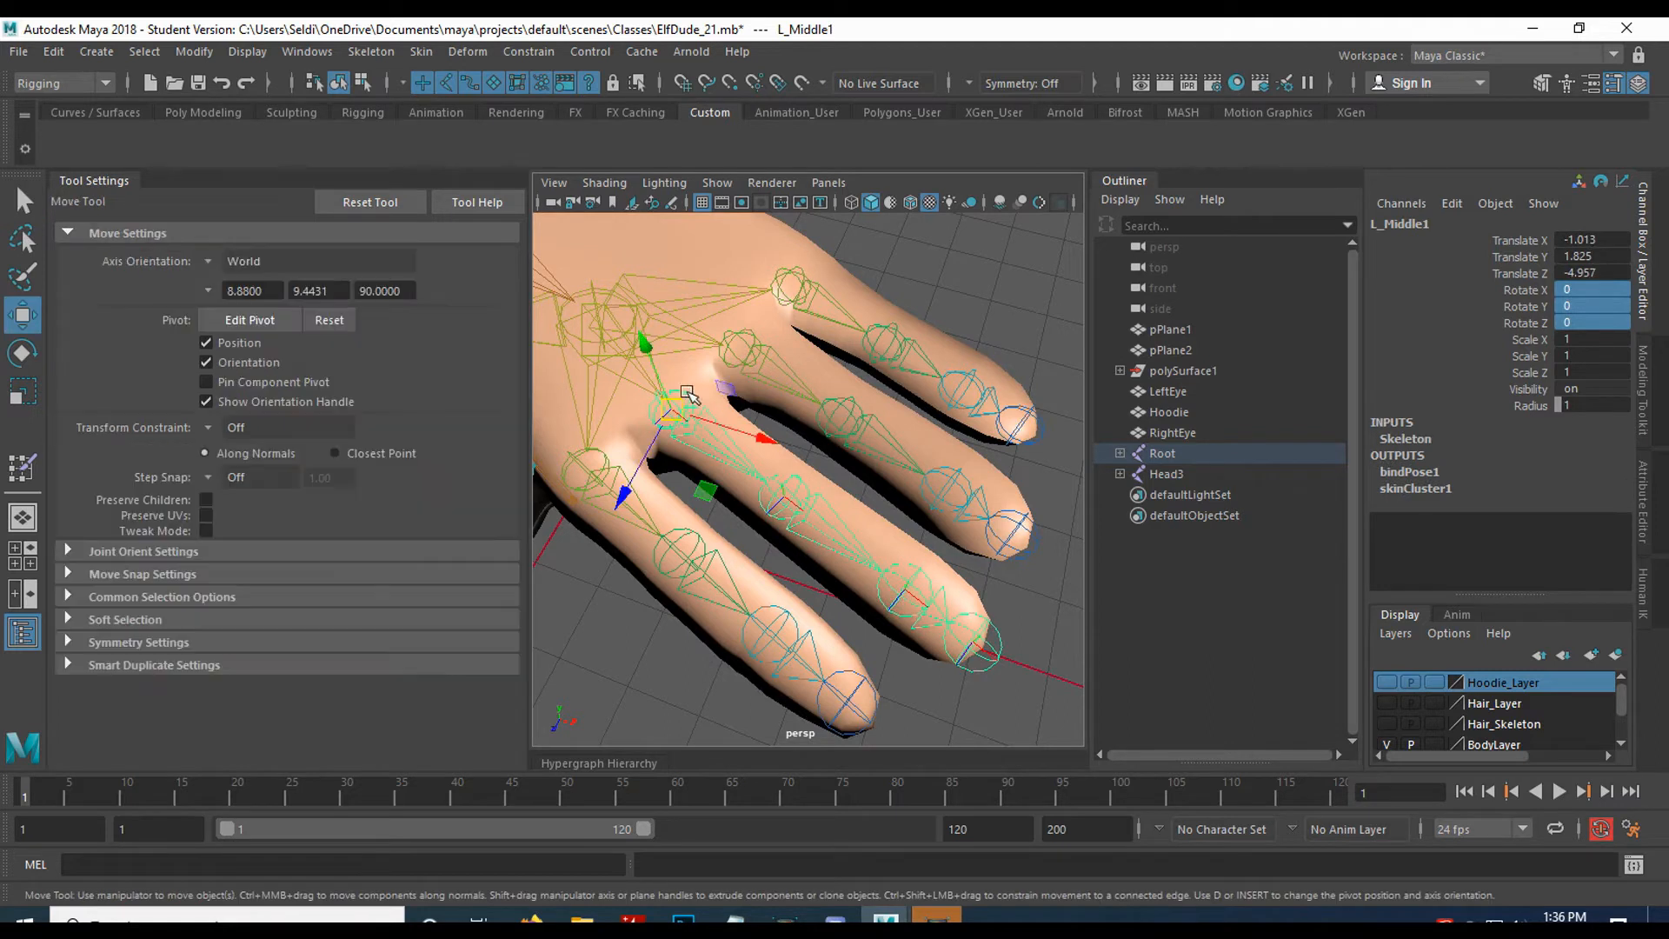
key(e)
drag(696, 403, 701, 497)
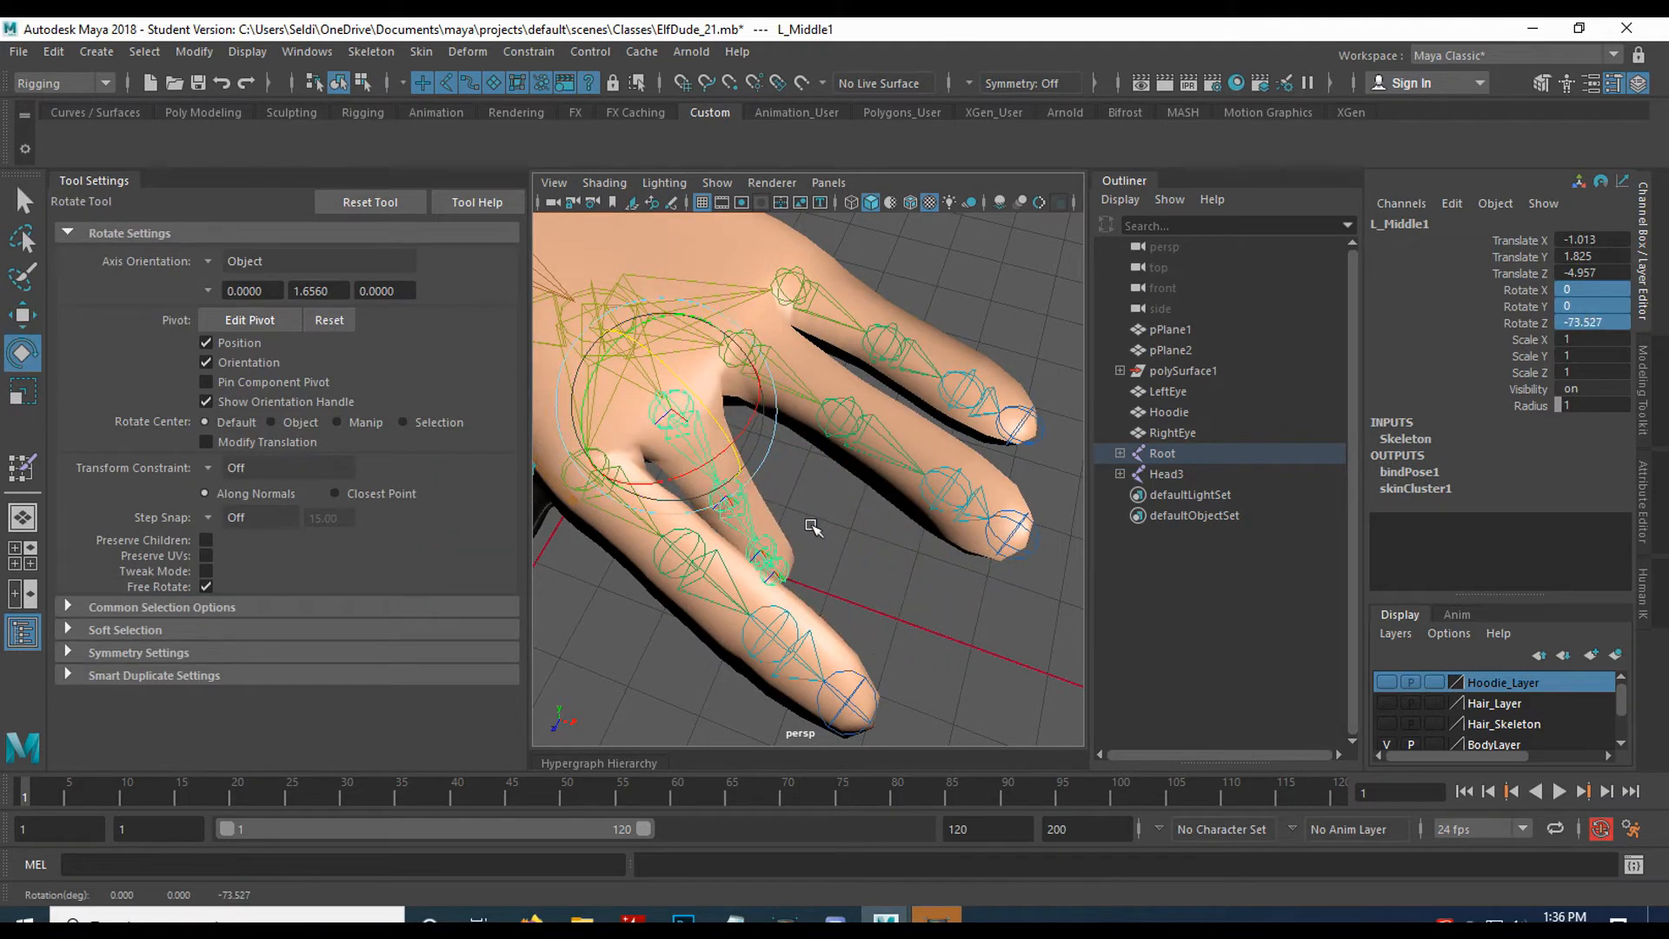
key(ctrl+z)
Select the Body mesh and reopen the Paint Skin Weights Tool on it.
click(786, 380)
key(q)
click(709, 253)
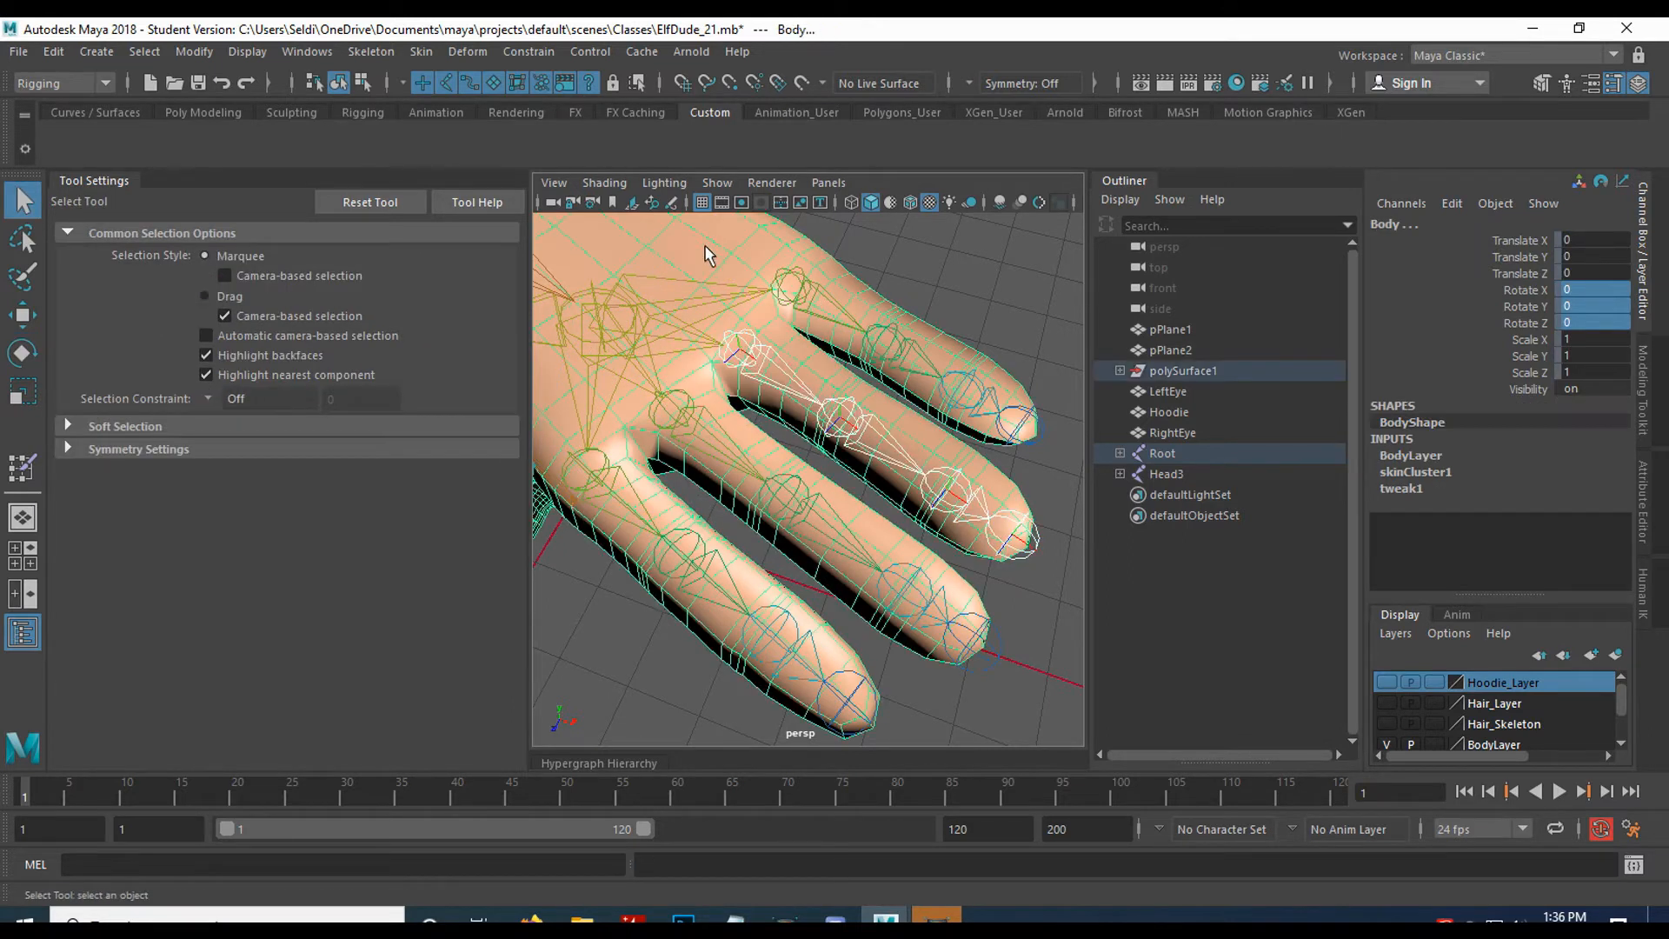
click(23, 468)
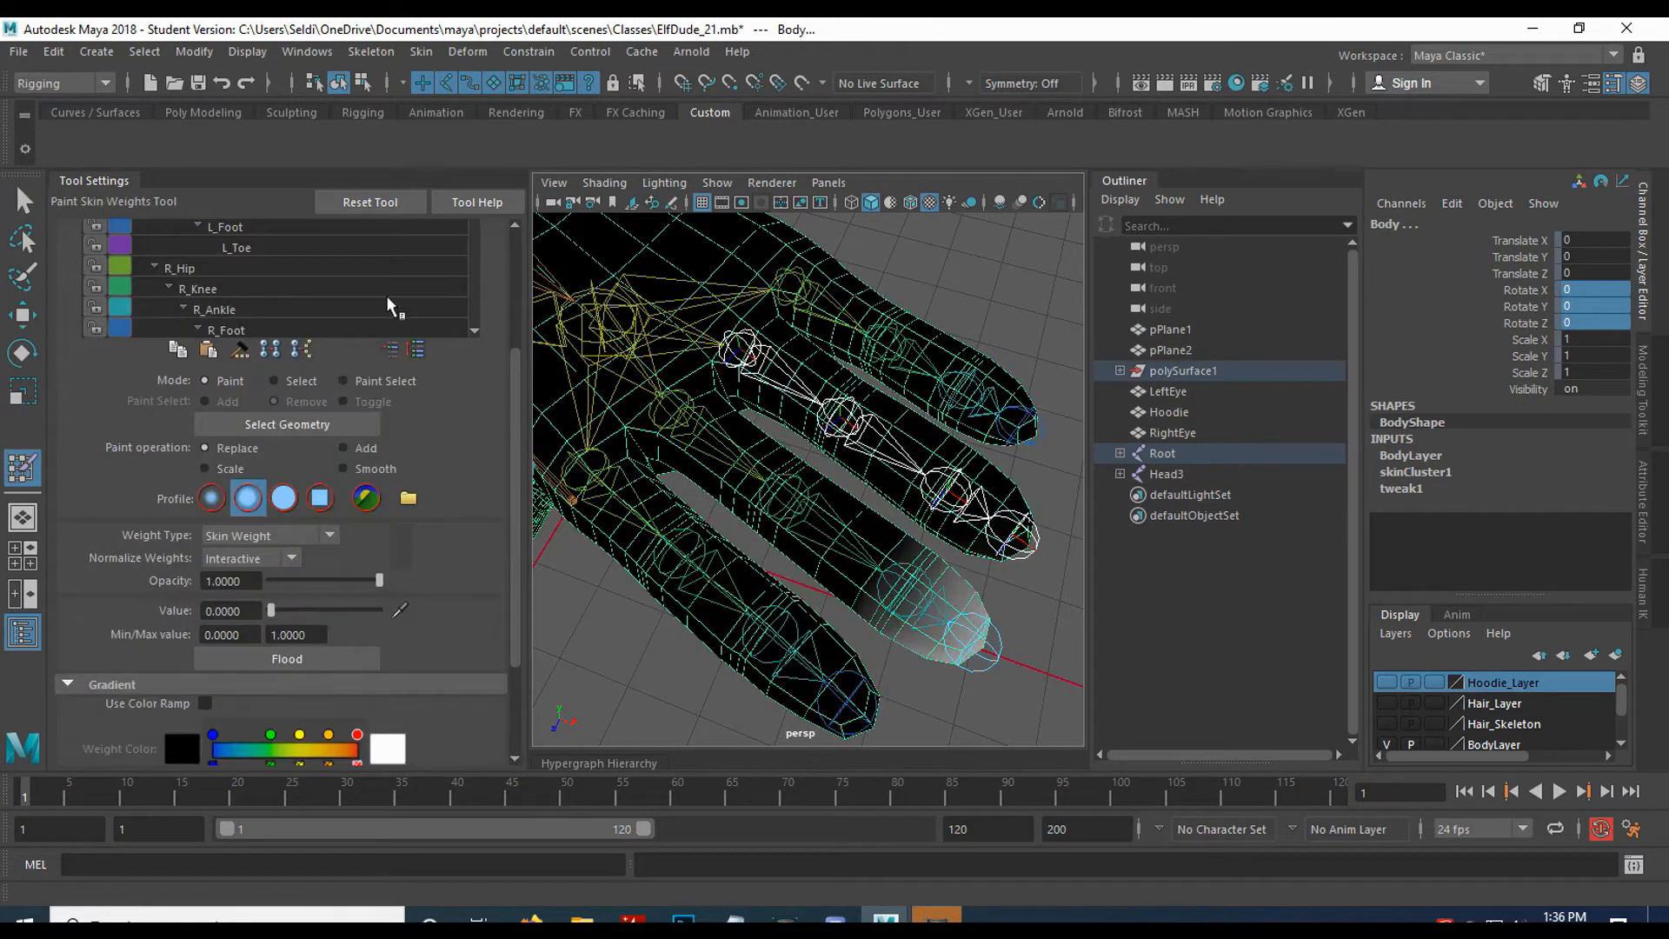
Find the pinky influences and step through L_Pinky1, L_Pinky2 and L_Pinky3 to examine their weights.
scroll(388, 306, up, 1)
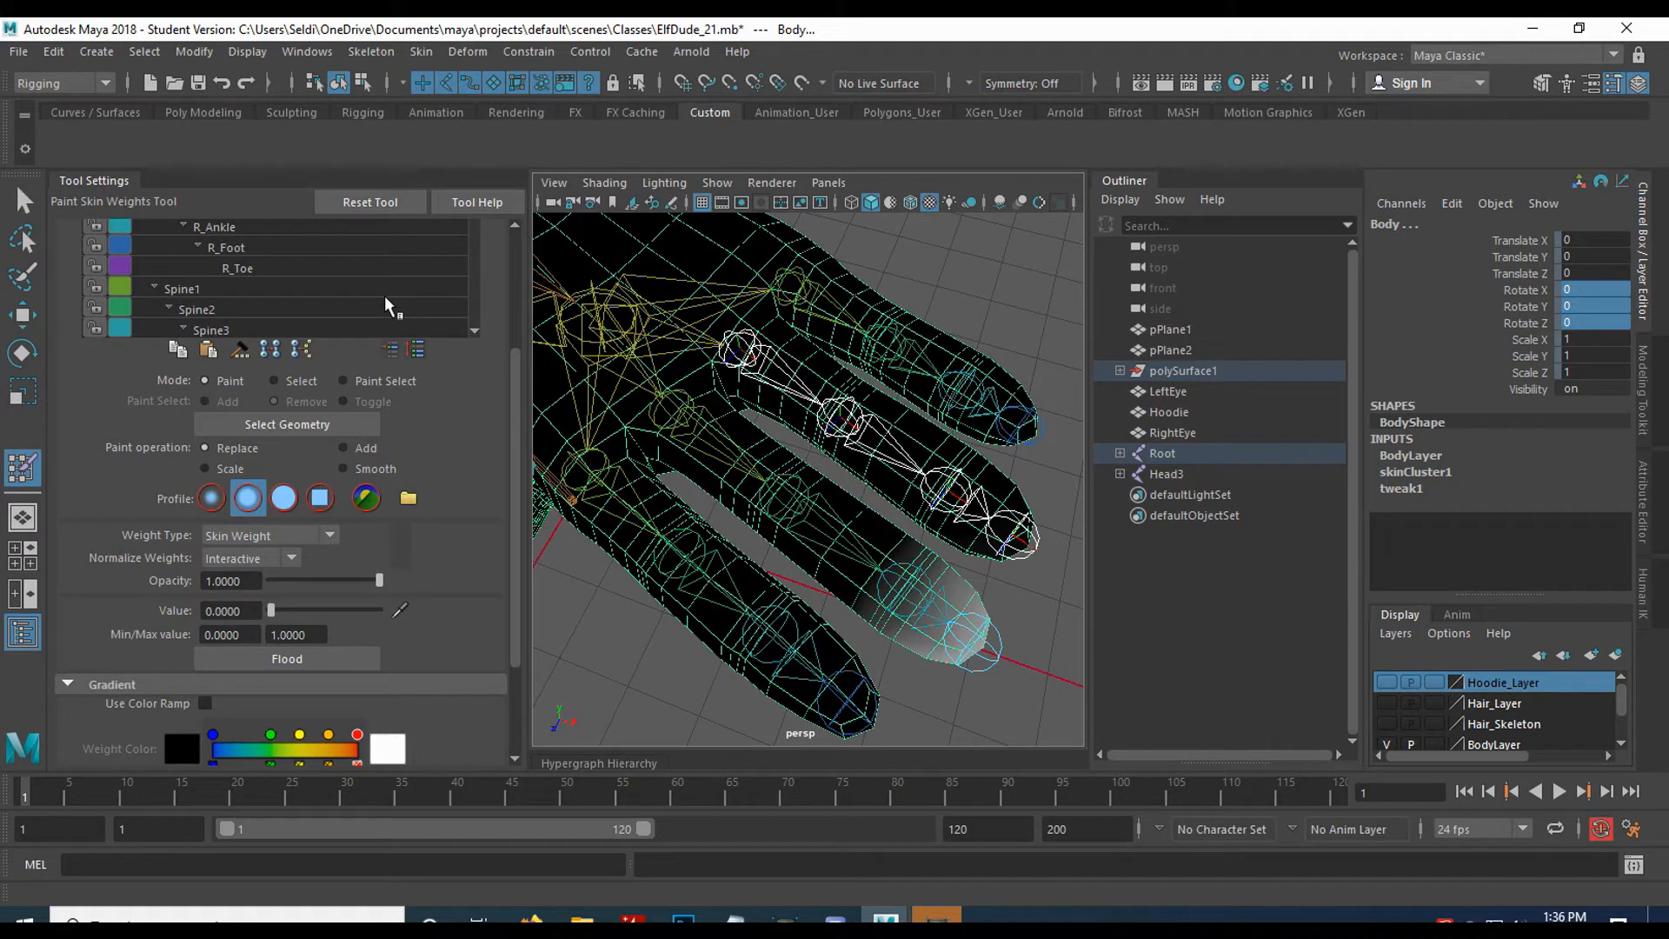
scroll(474, 356, up, 3)
scroll(410, 410, up, 8)
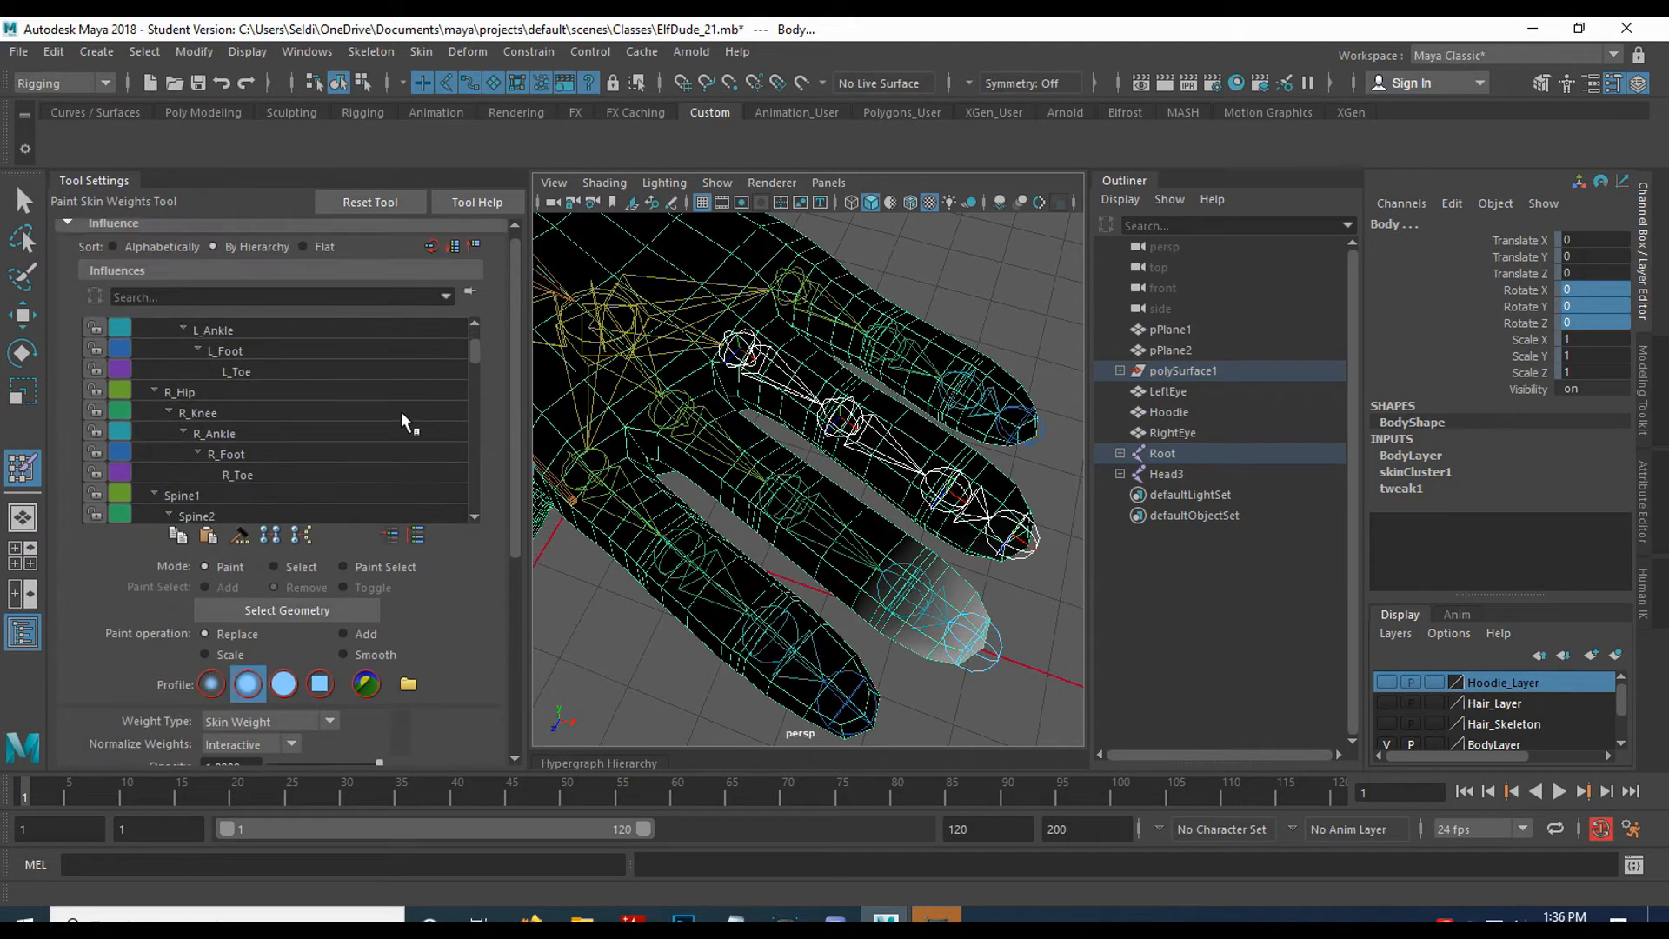
scroll(368, 407, down, 2)
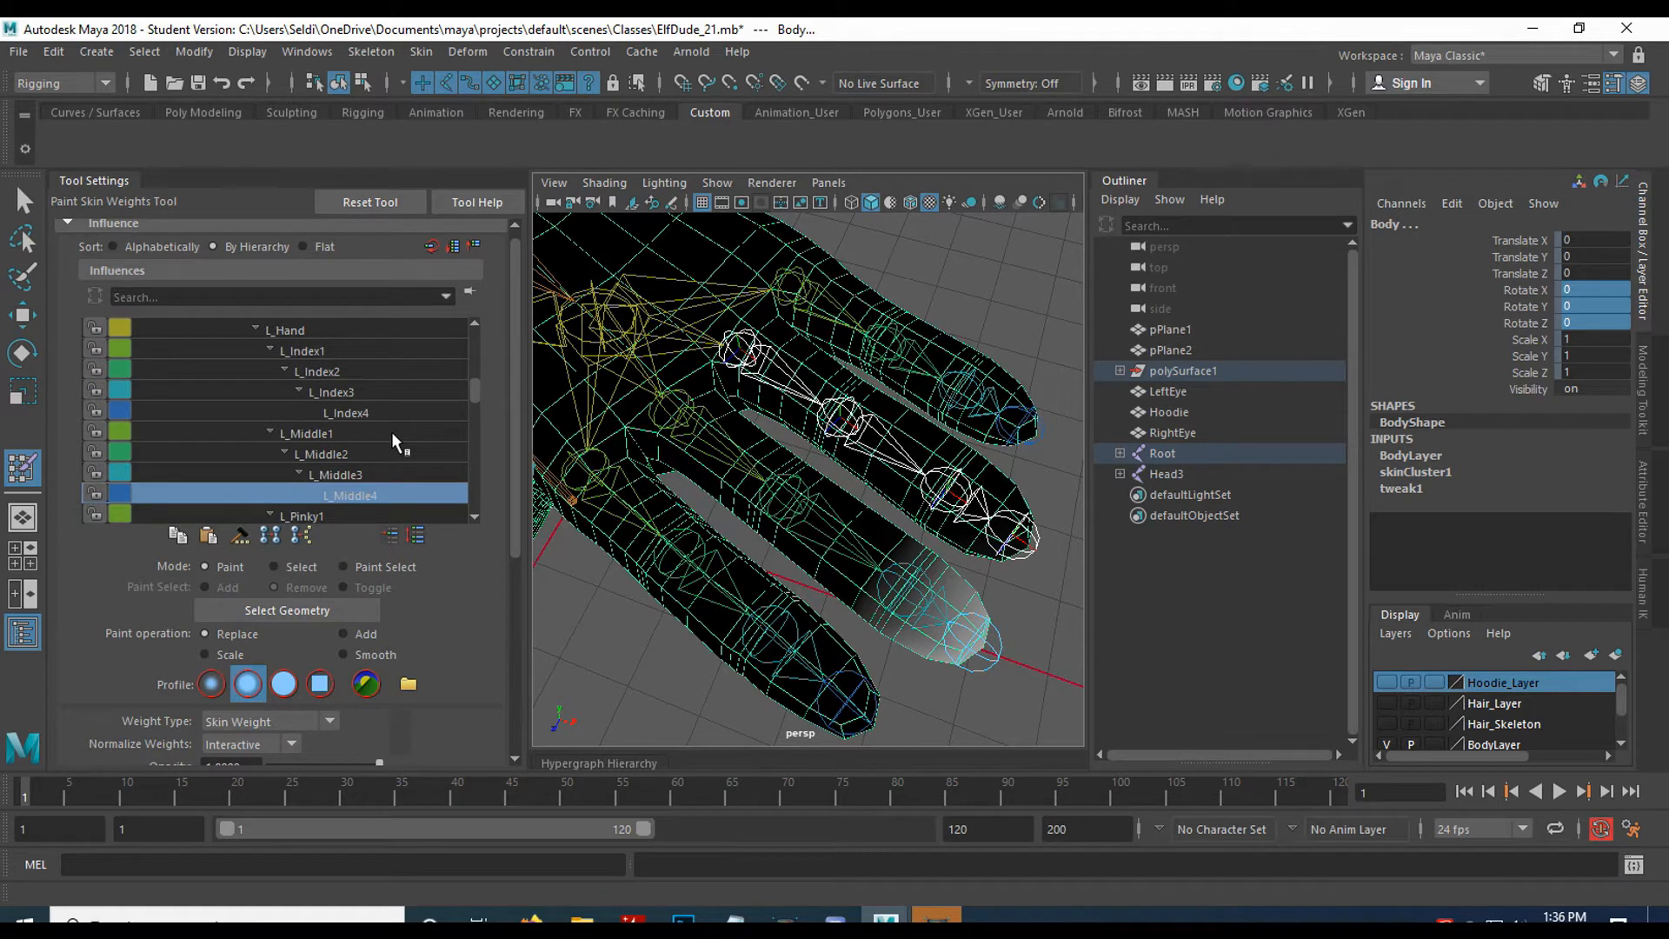
scroll(392, 431, down, 3)
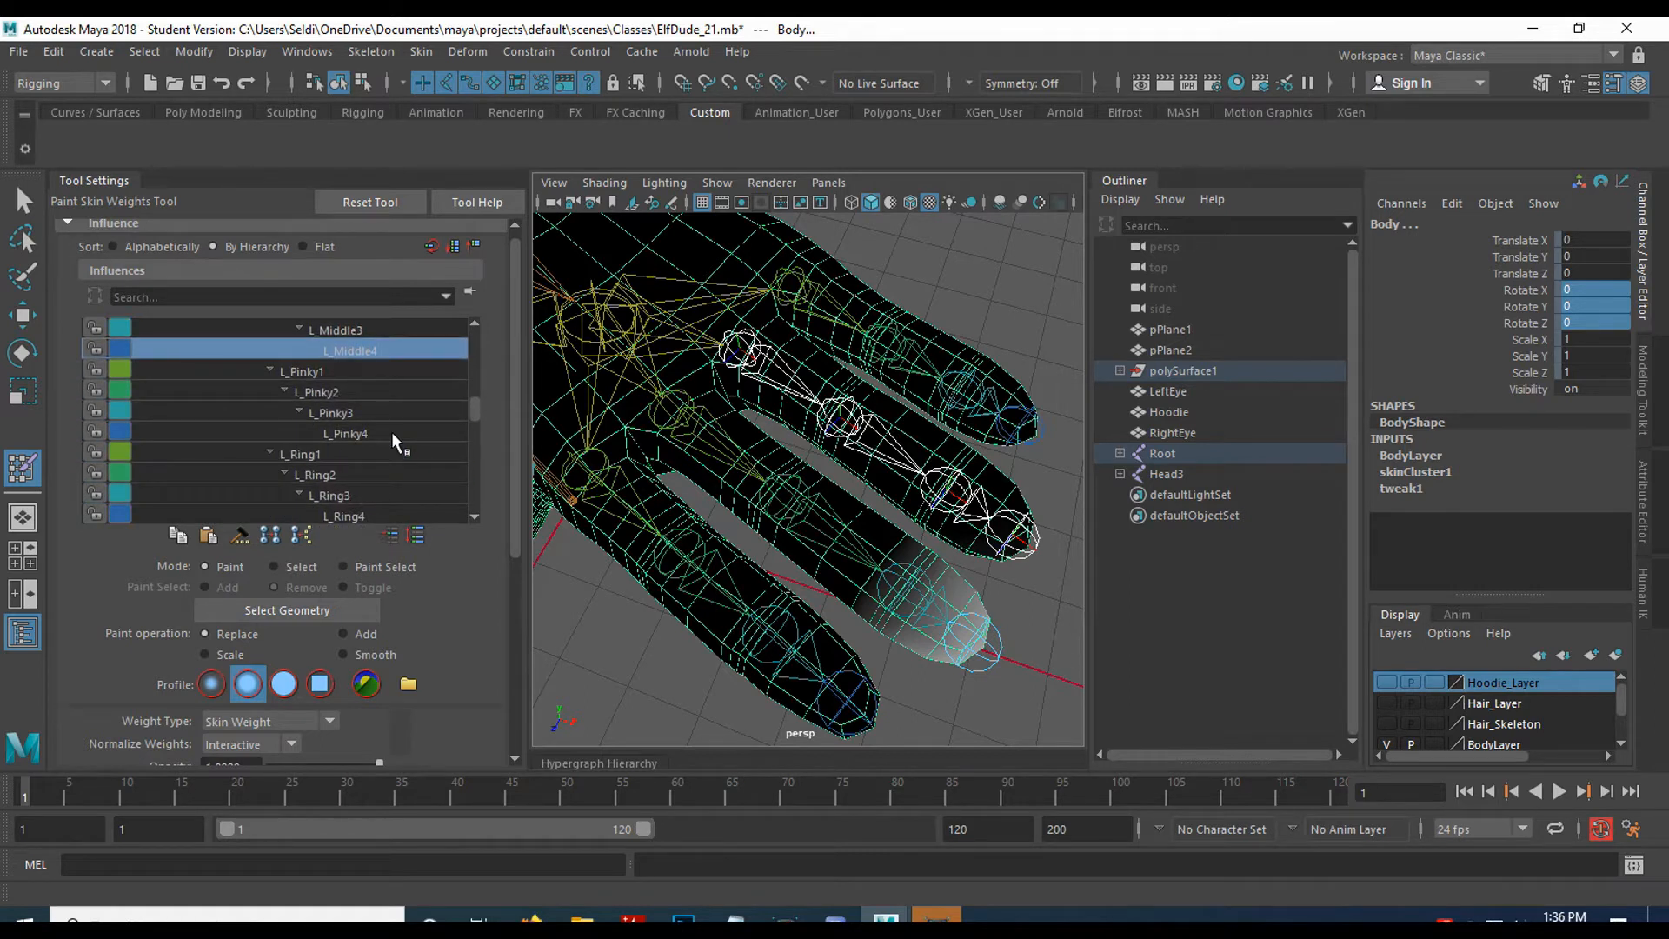
scroll(391, 431, down, 1)
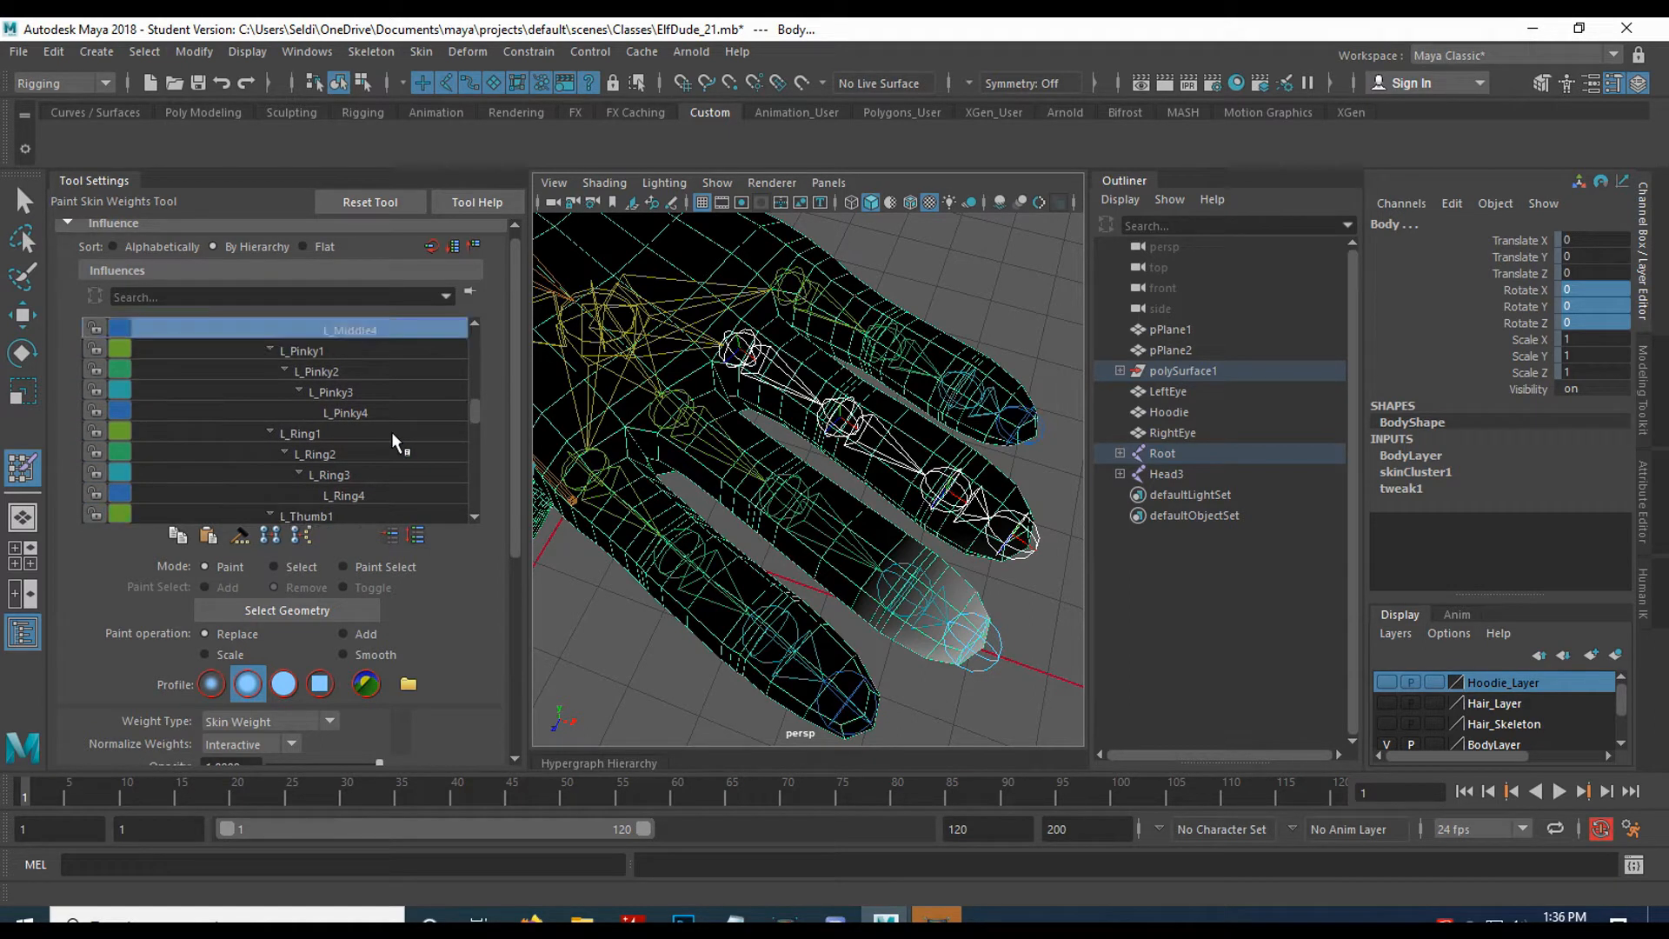
click(305, 350)
click(318, 371)
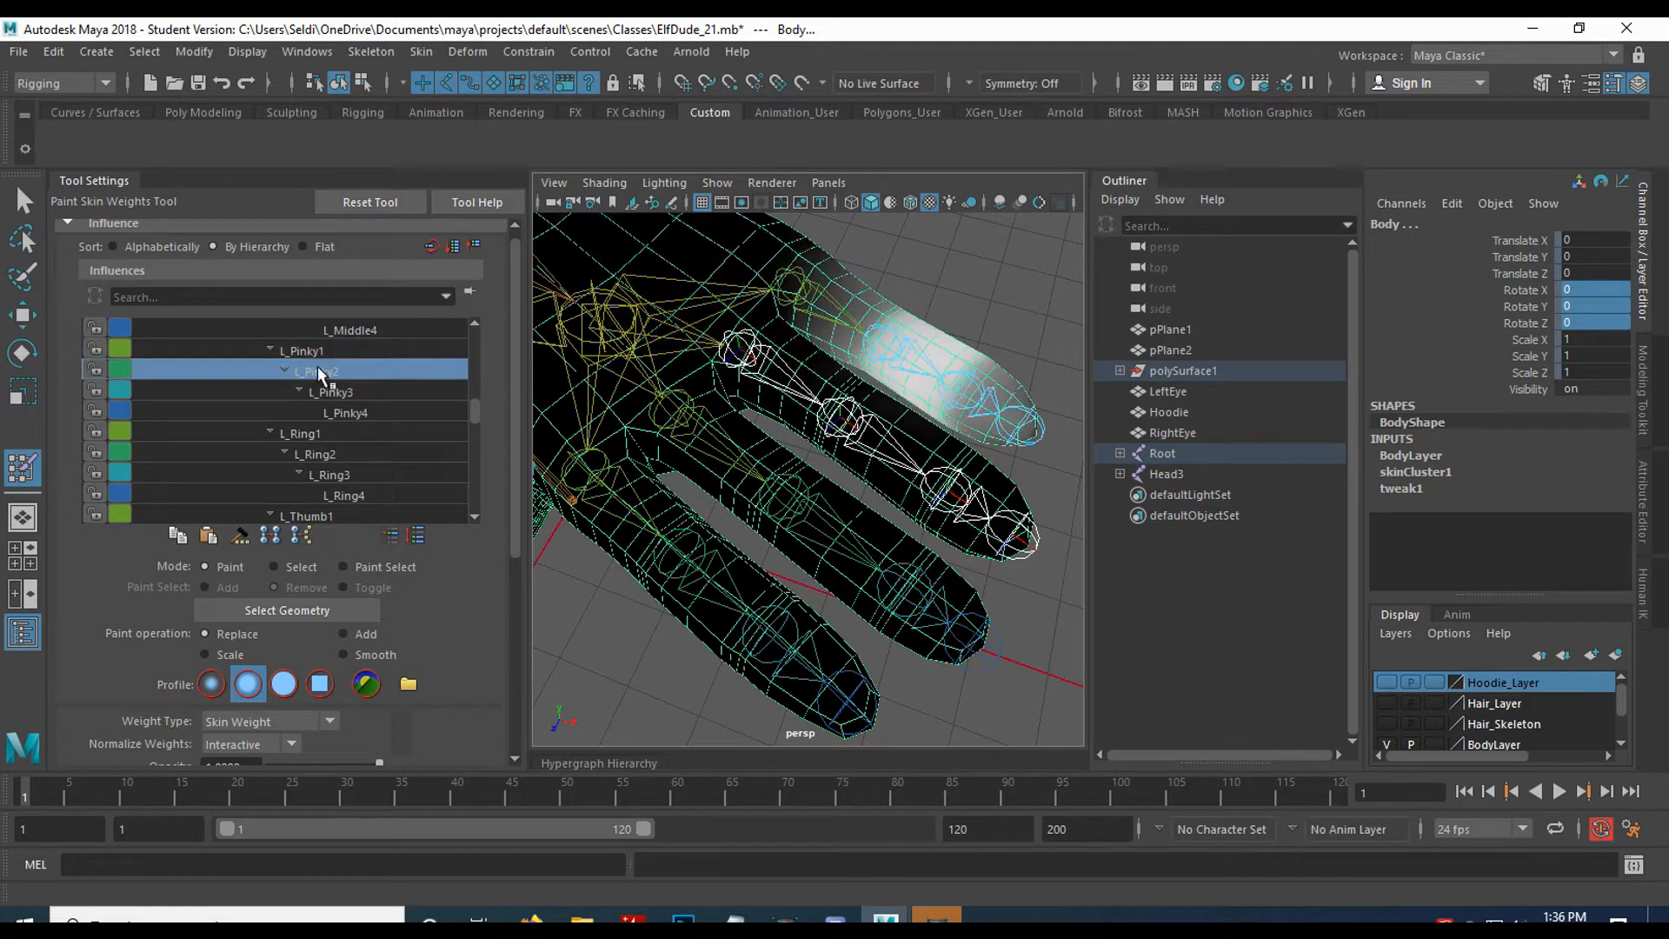
click(341, 388)
Select the L_Ring1 influence, bend its joint to about -78.3 in Rotate Z and return to painting the body's skin weights.
click(300, 435)
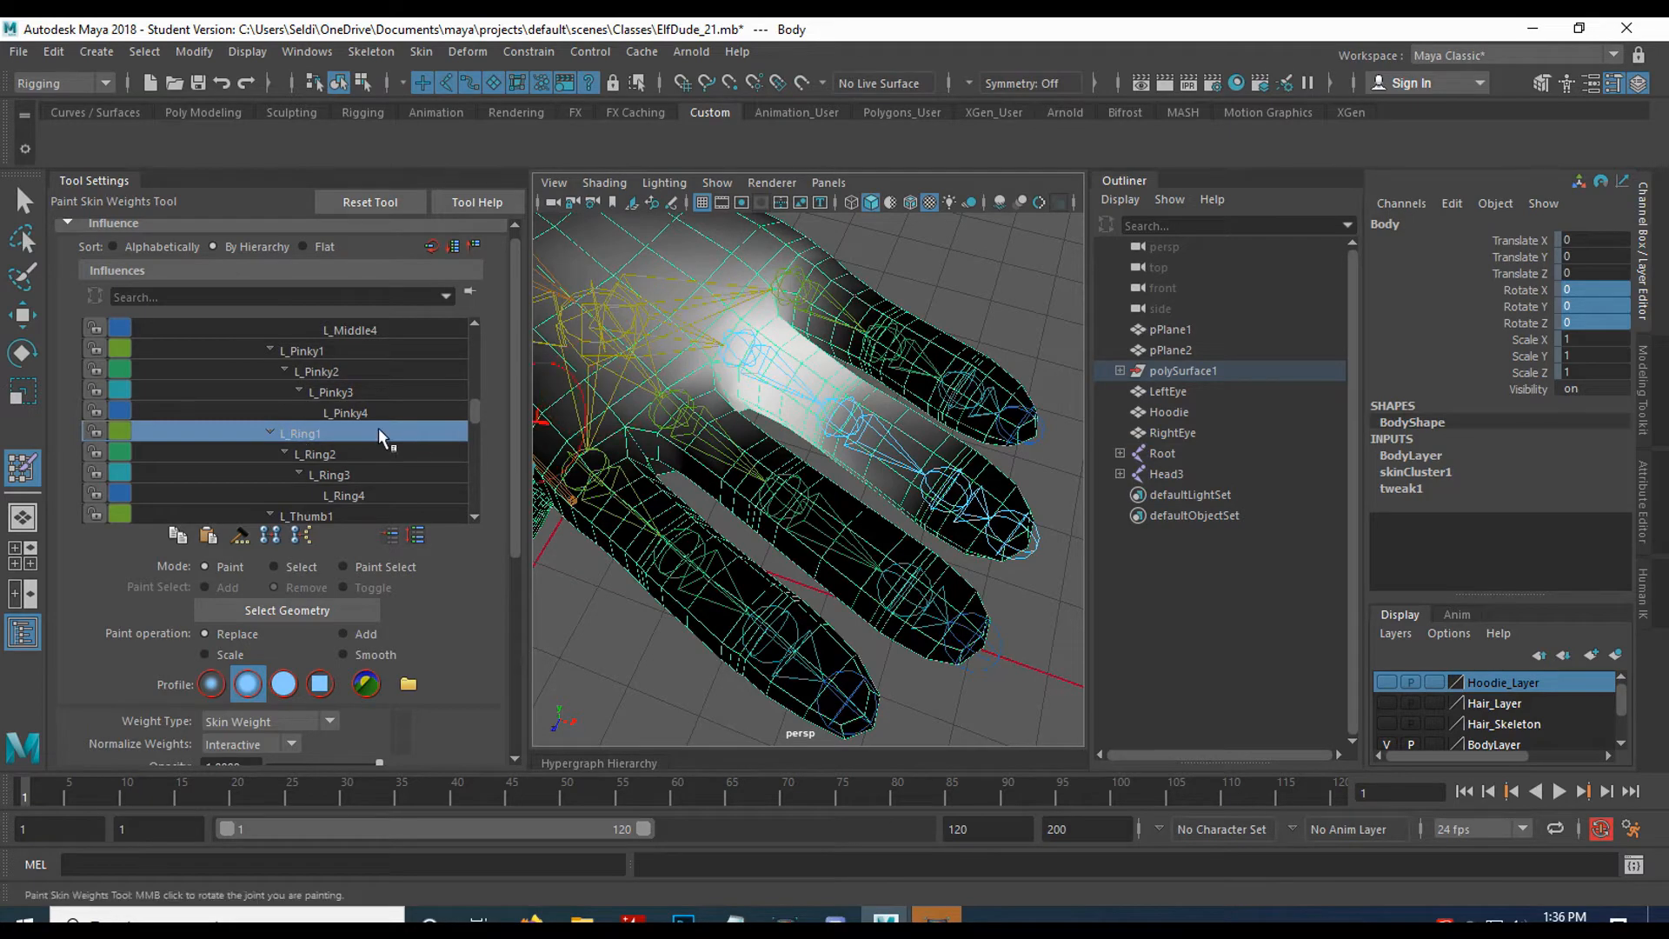
alt+drag(737, 400, 676, 419)
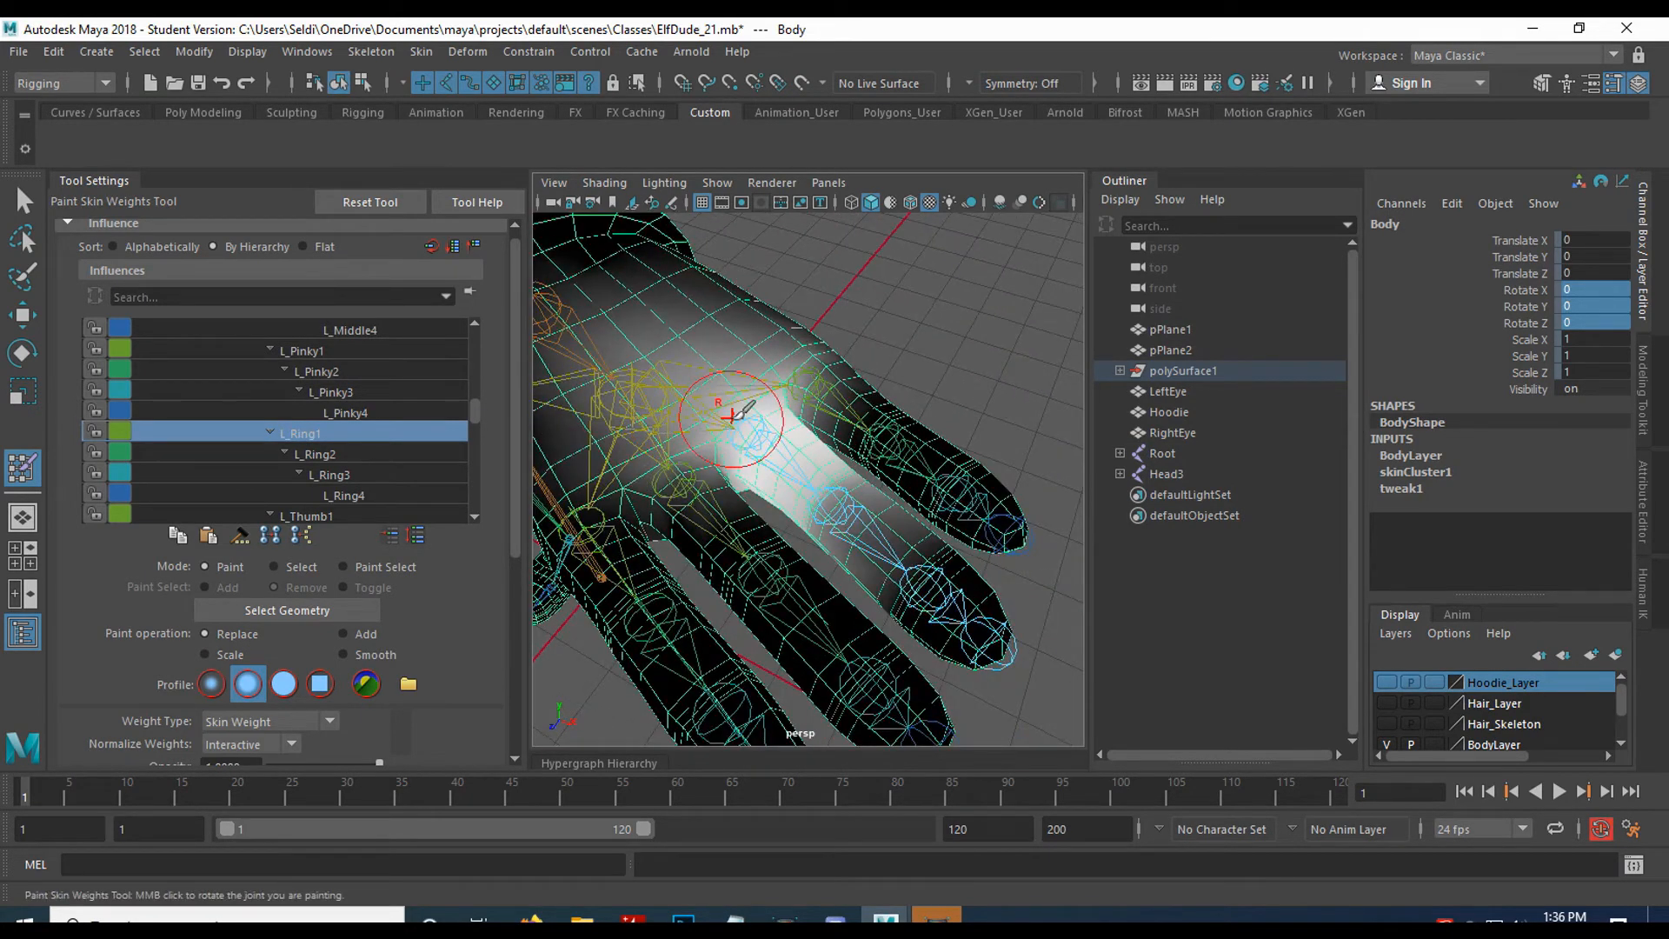
key(e)
click(762, 434)
drag(783, 417, 793, 573)
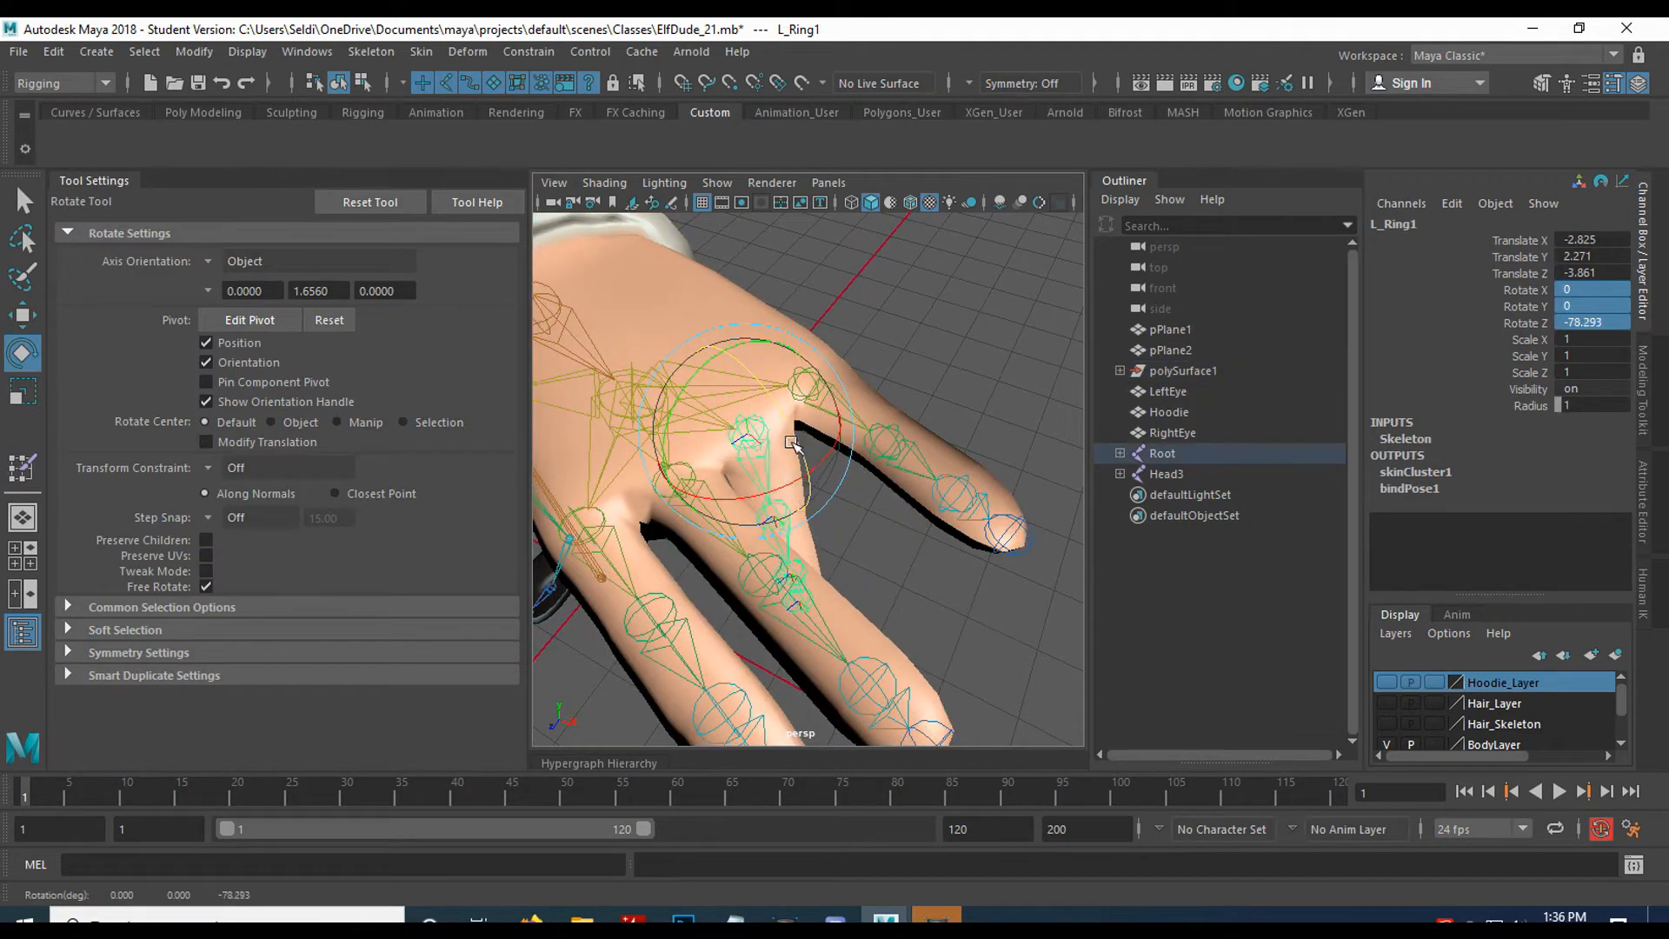
click(623, 296)
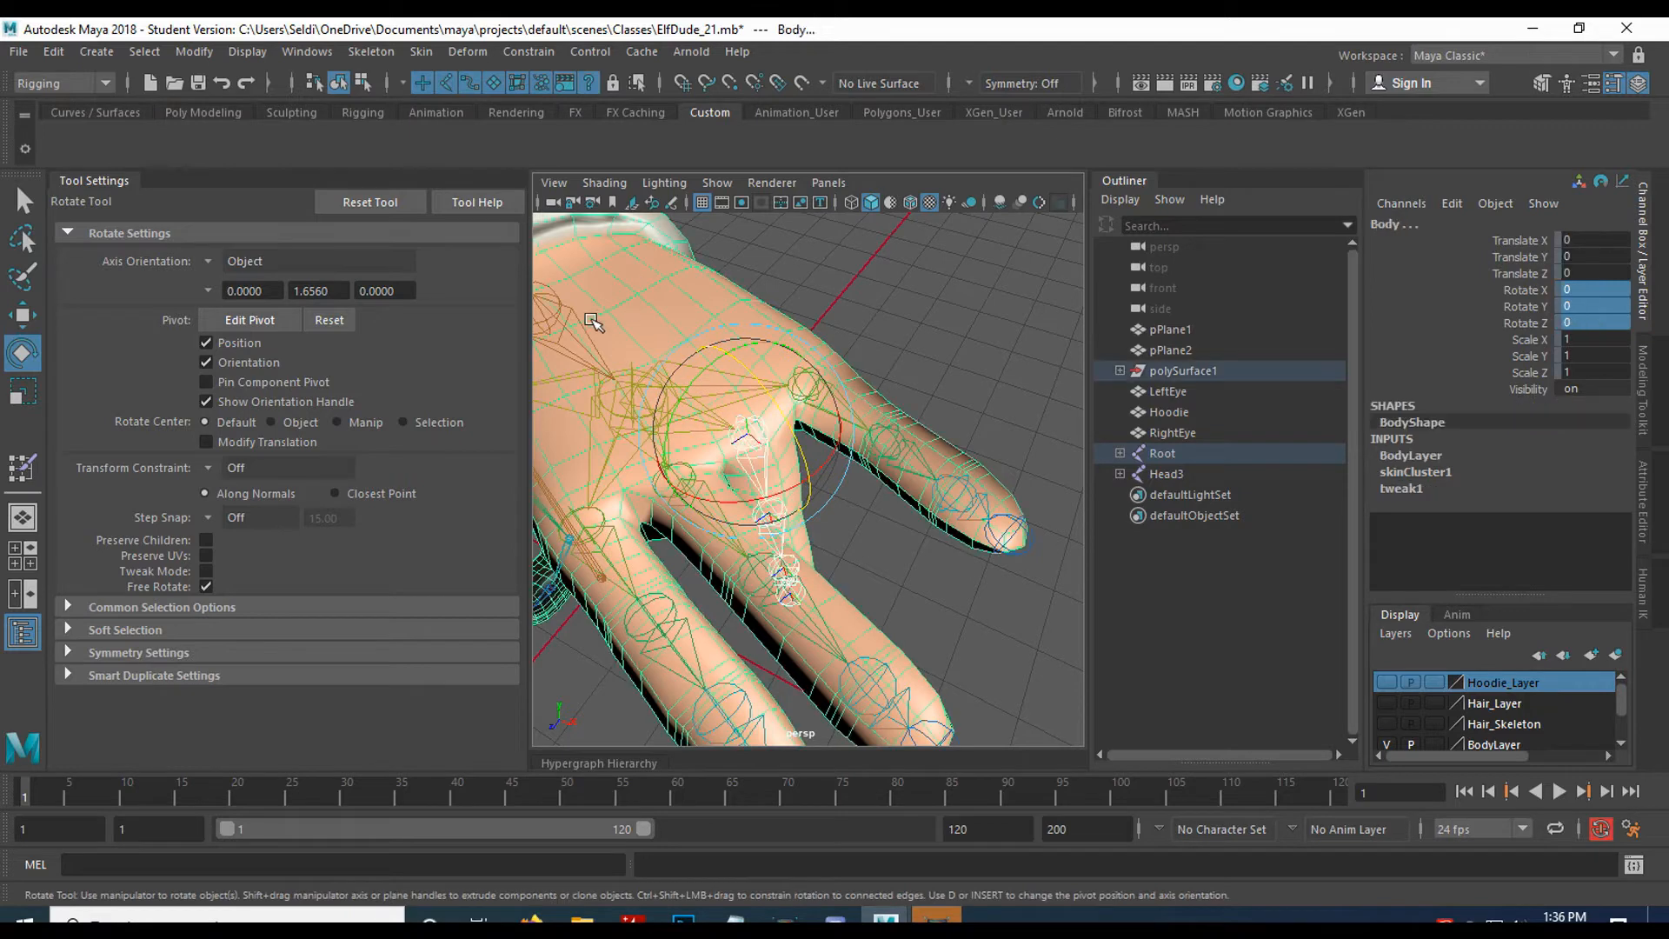
click(22, 468)
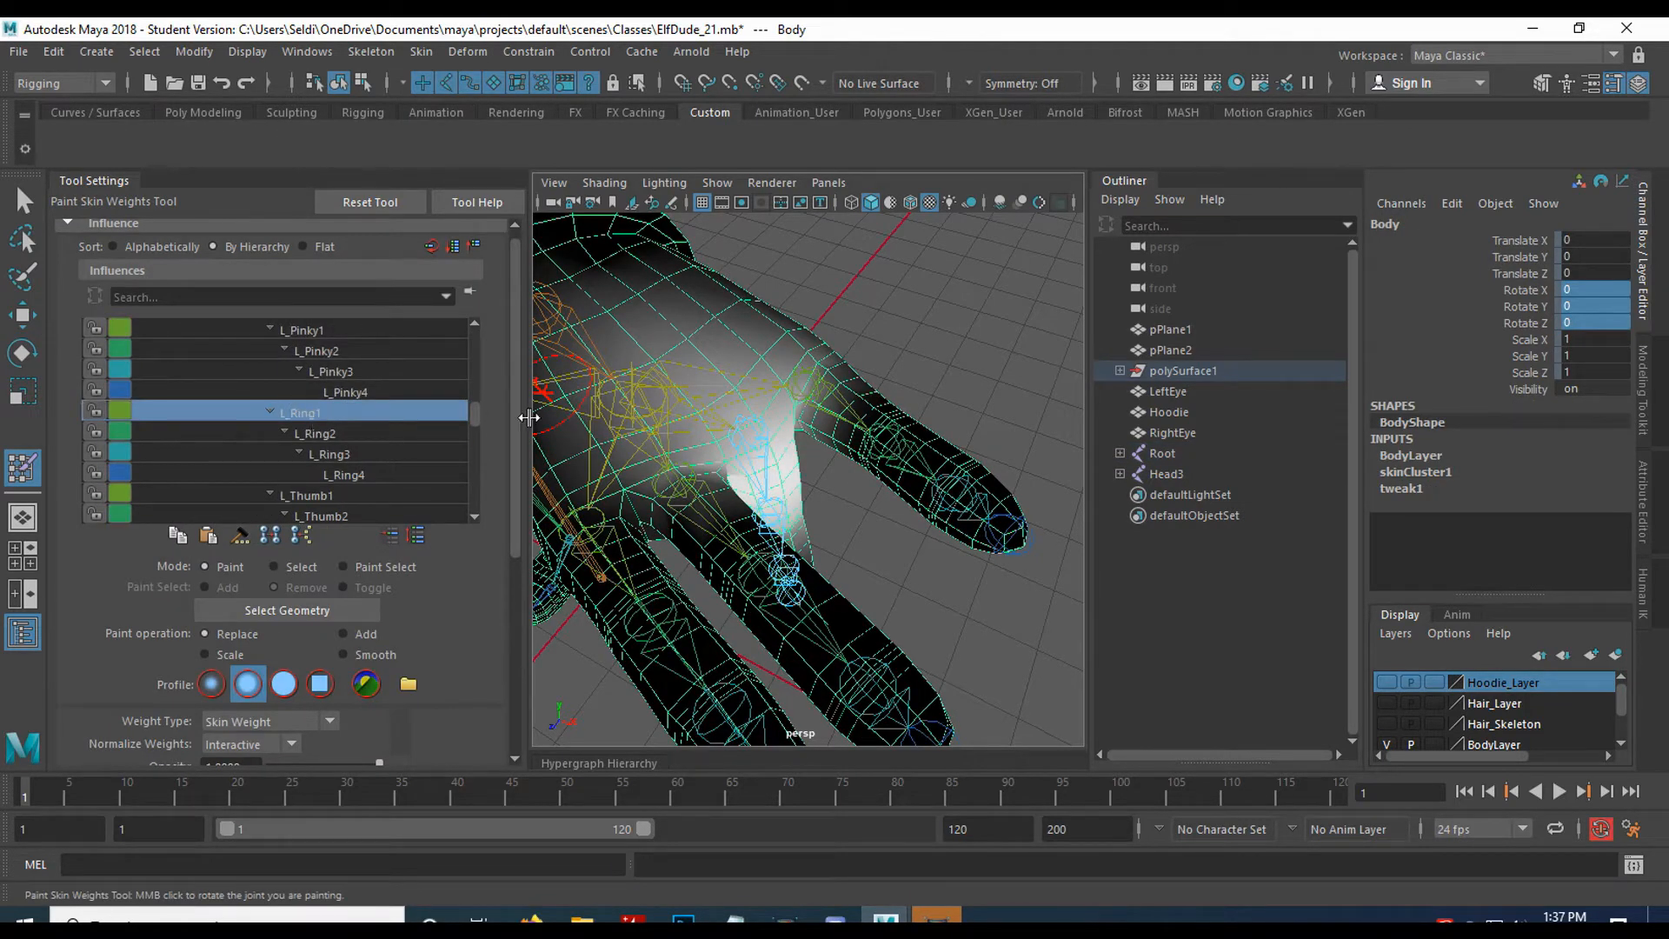
Turn off selection highlighting in the viewport and hide the Skeleton layer, leaving only the hand's weight shading on display.
alt+drag(652, 325, 827, 382)
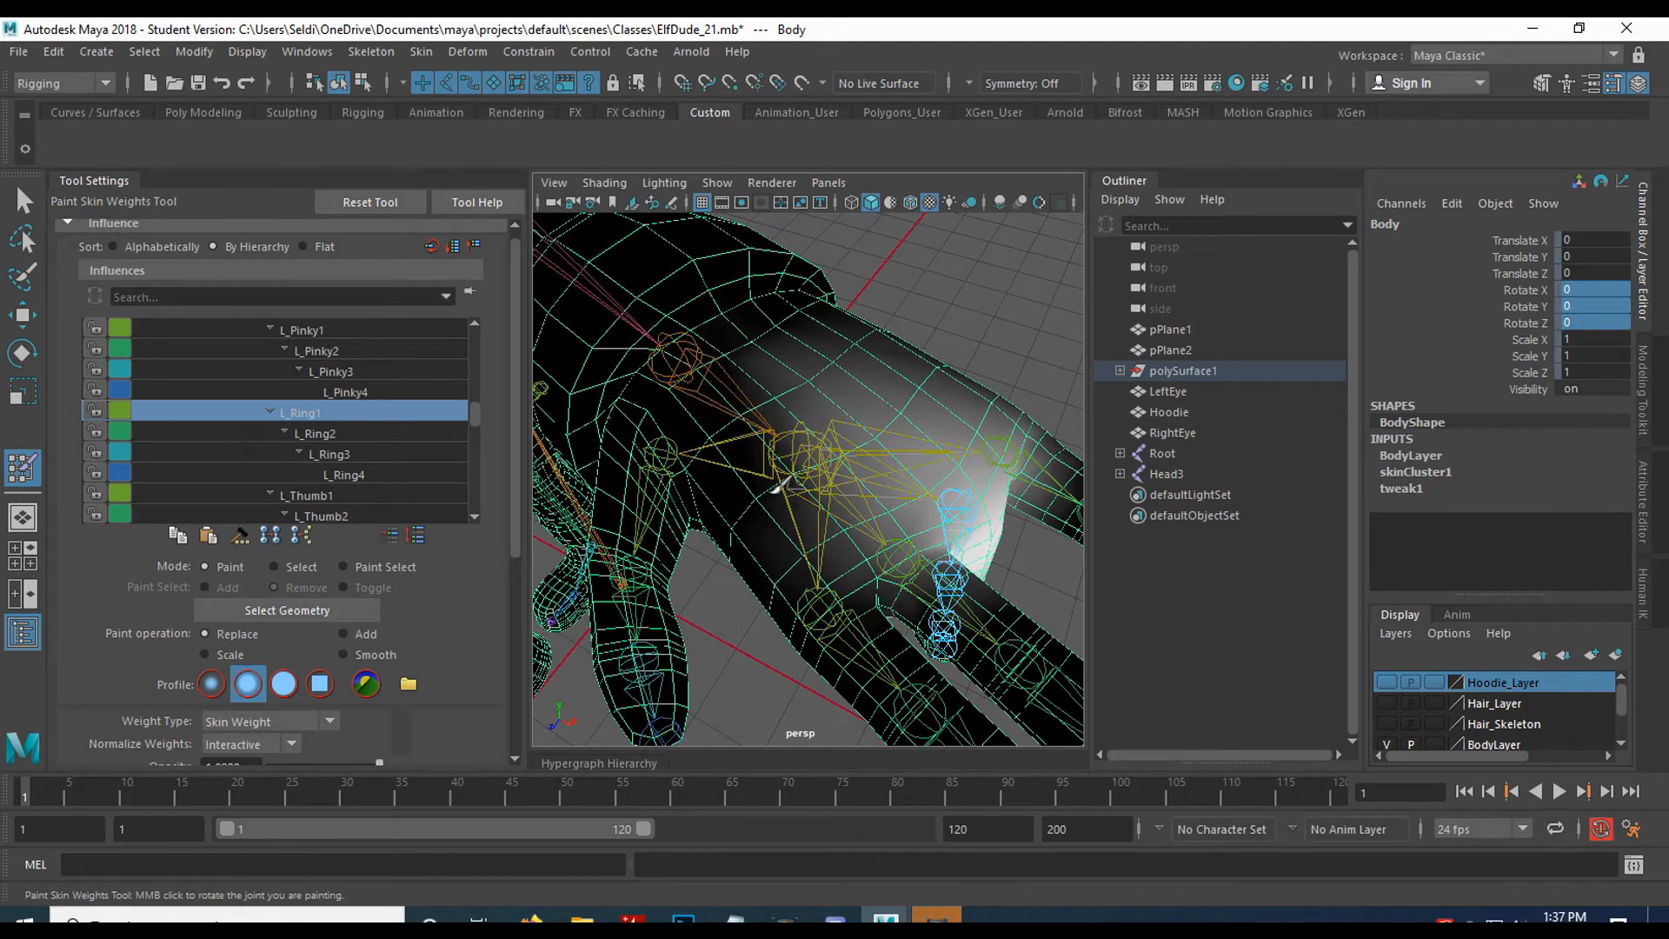
mouse_move(780, 311)
mouse_down()
mouse_move(824, 461)
mouse_move(831, 339)
mouse_up()
mouse_move(791, 408)
mouse_down()
mouse_move(835, 581)
mouse_move(787, 556)
mouse_up()
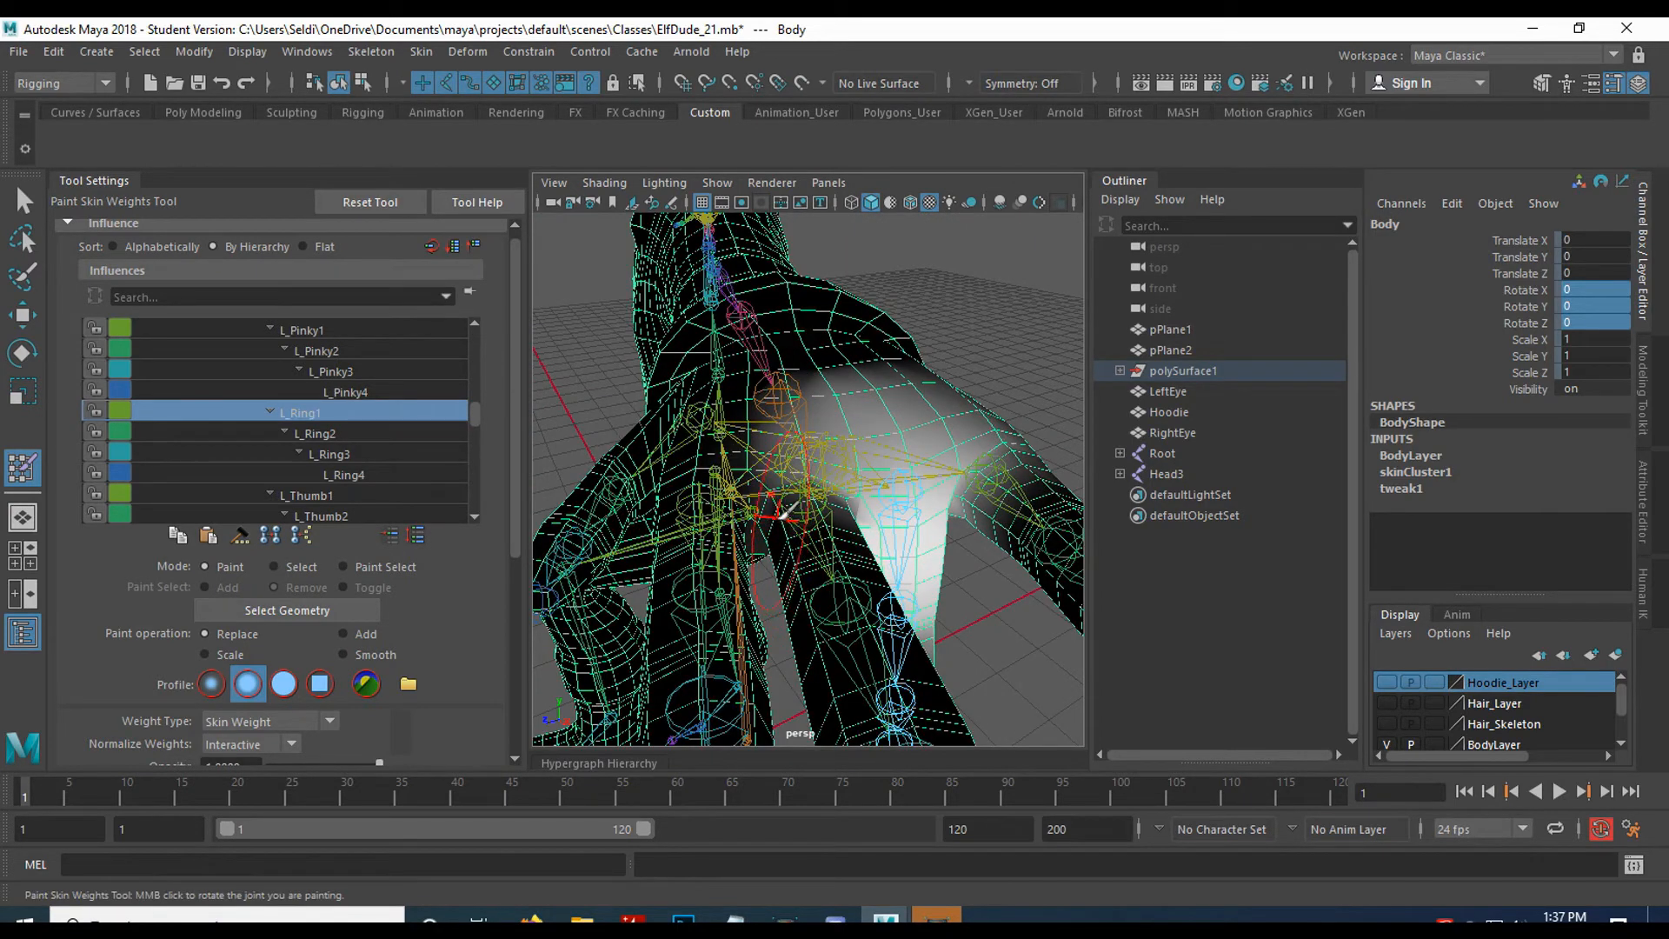
click(717, 182)
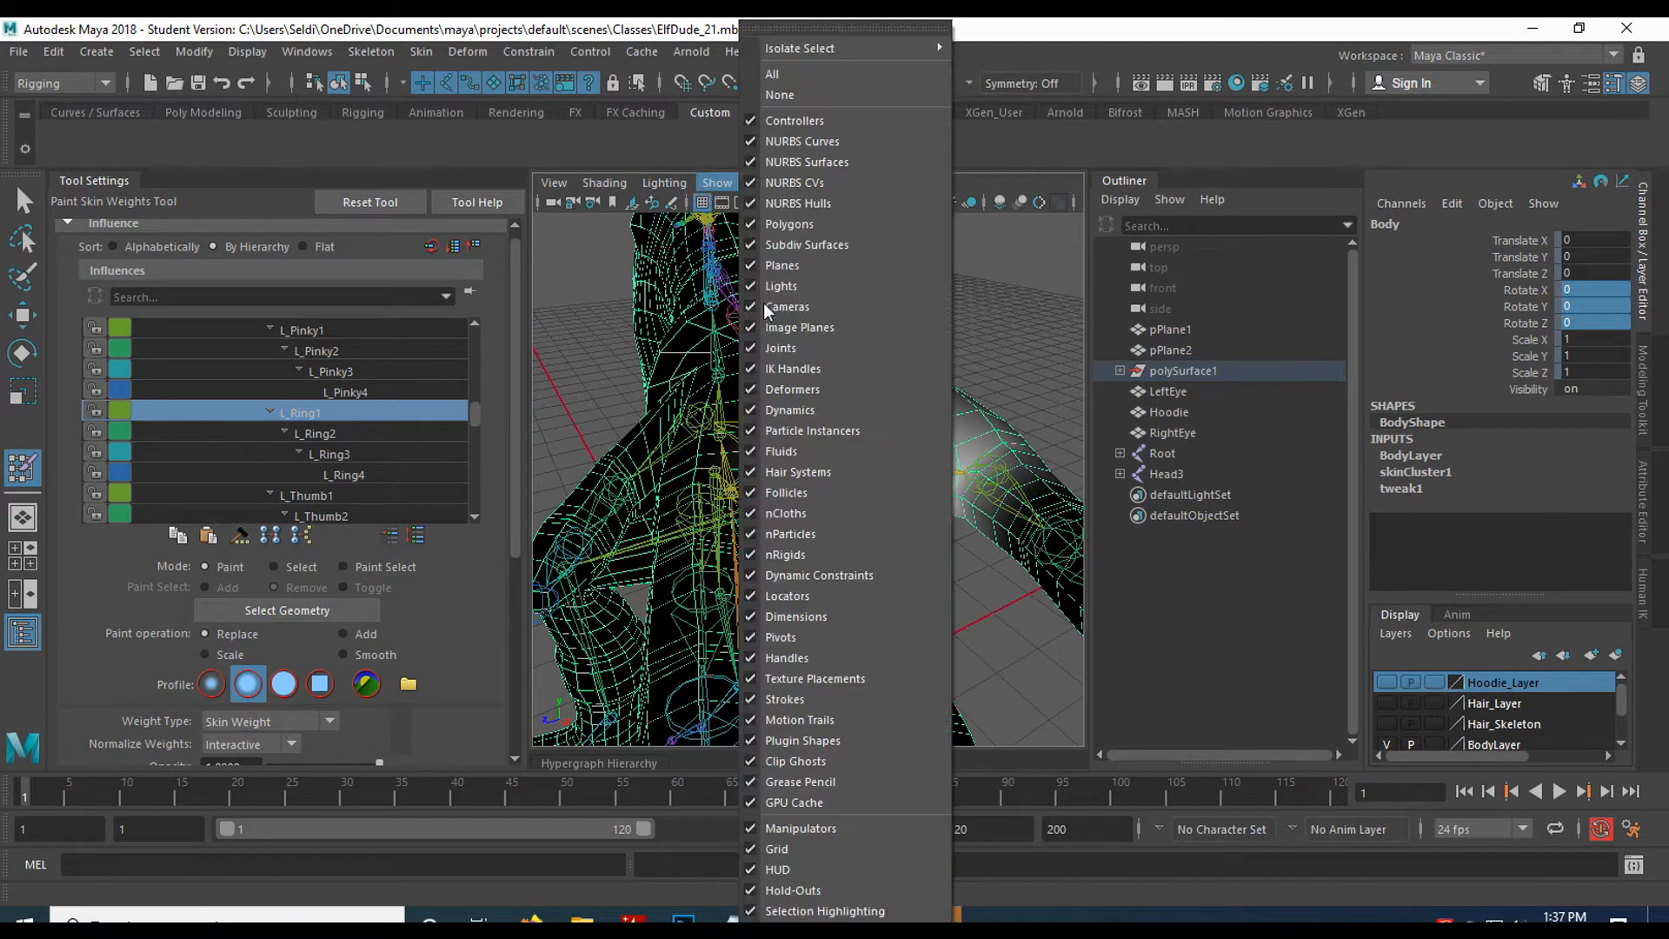
click(826, 910)
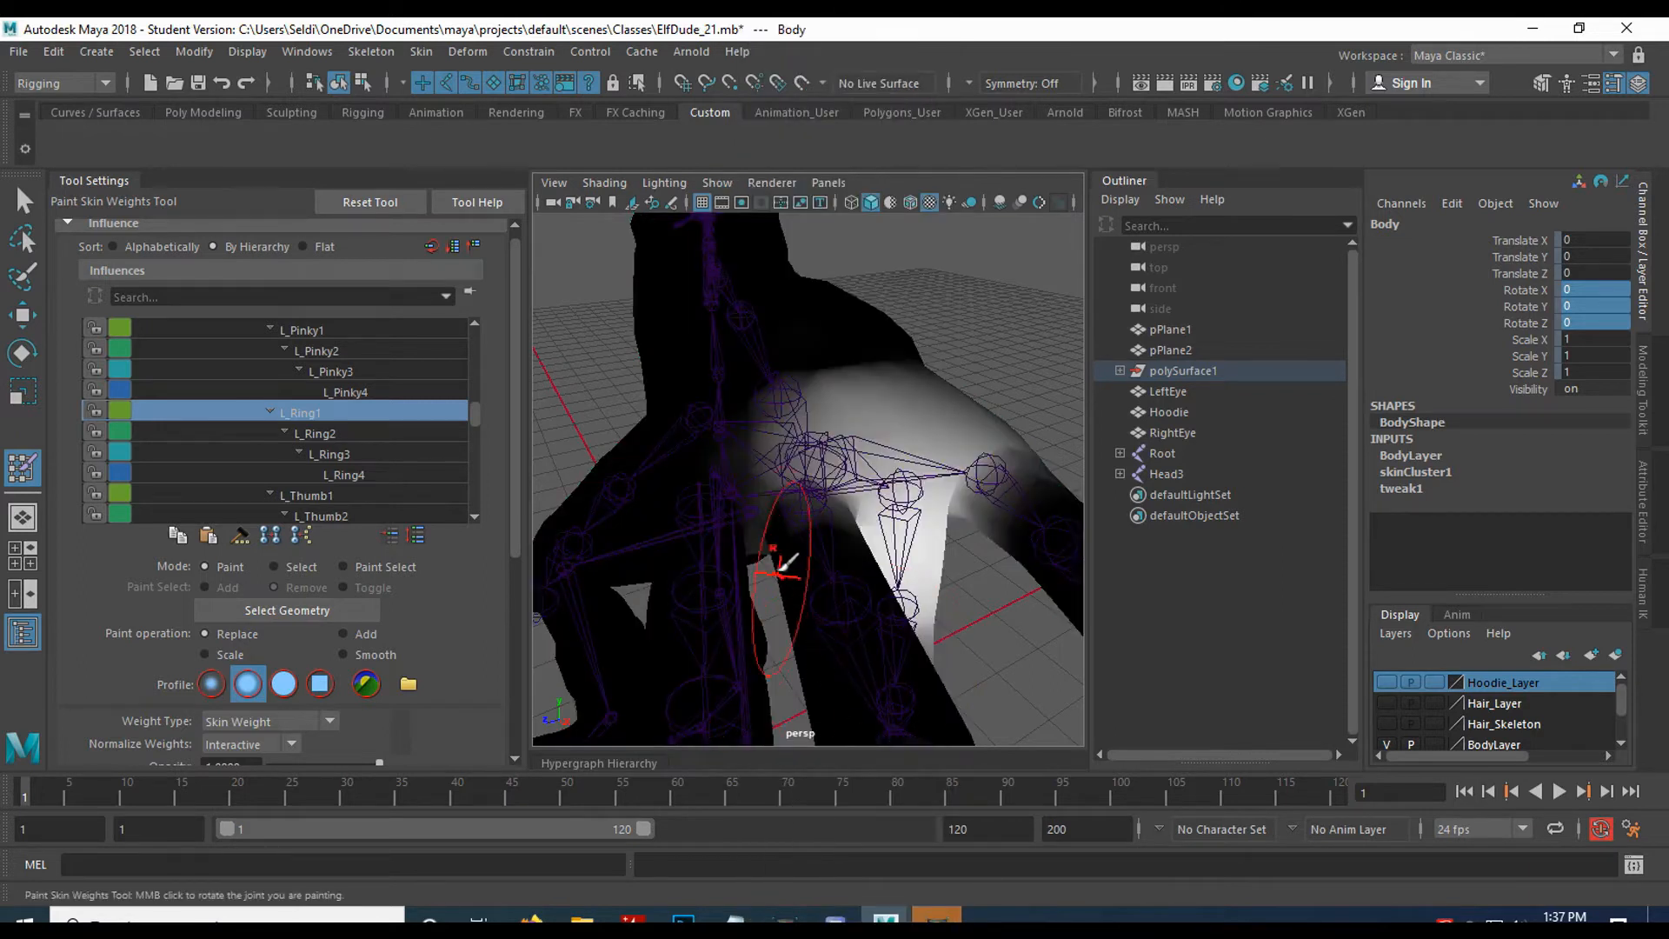
alt+drag(738, 454, 739, 478)
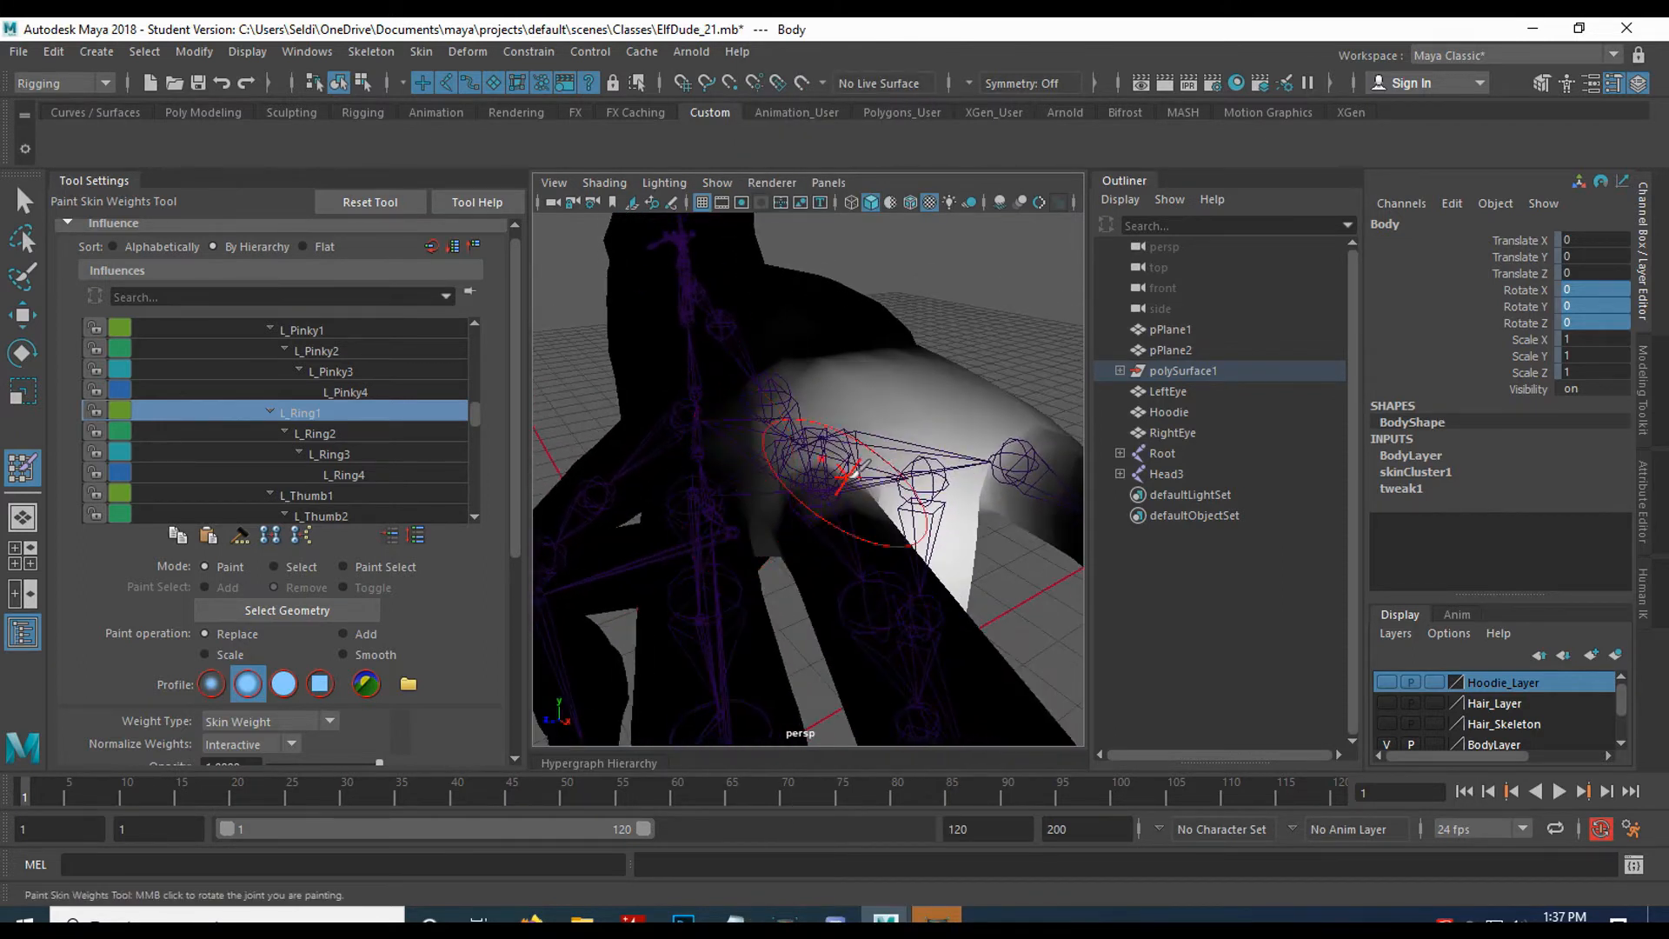
drag(768, 478, 709, 532)
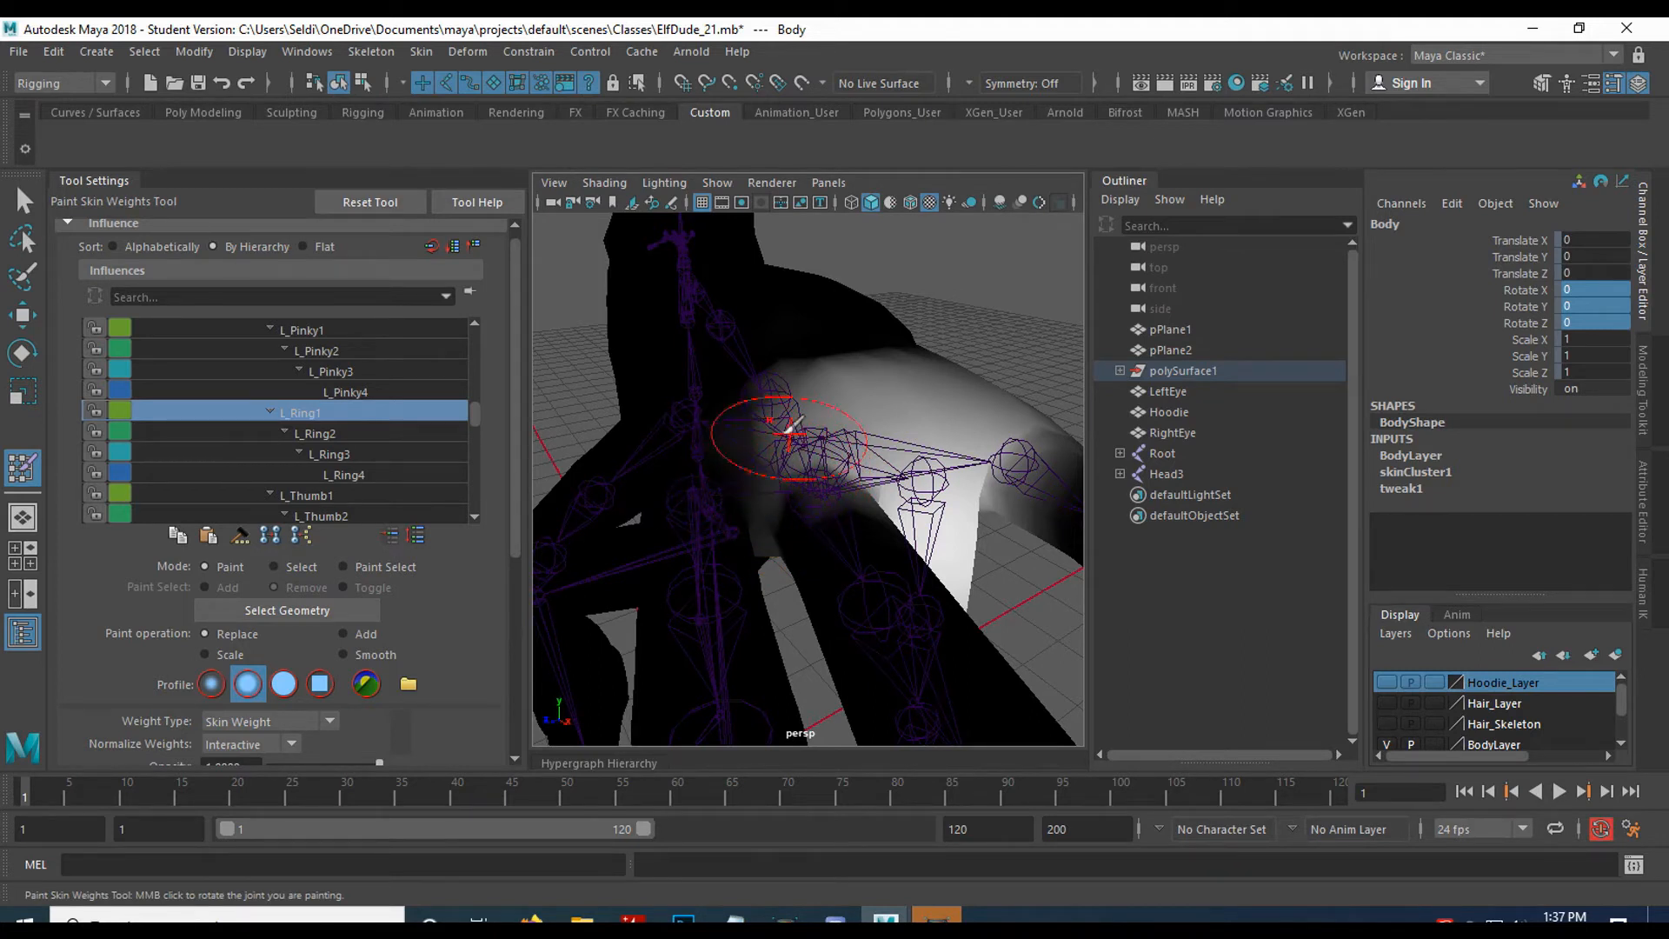
scroll(1507, 722, down, 2)
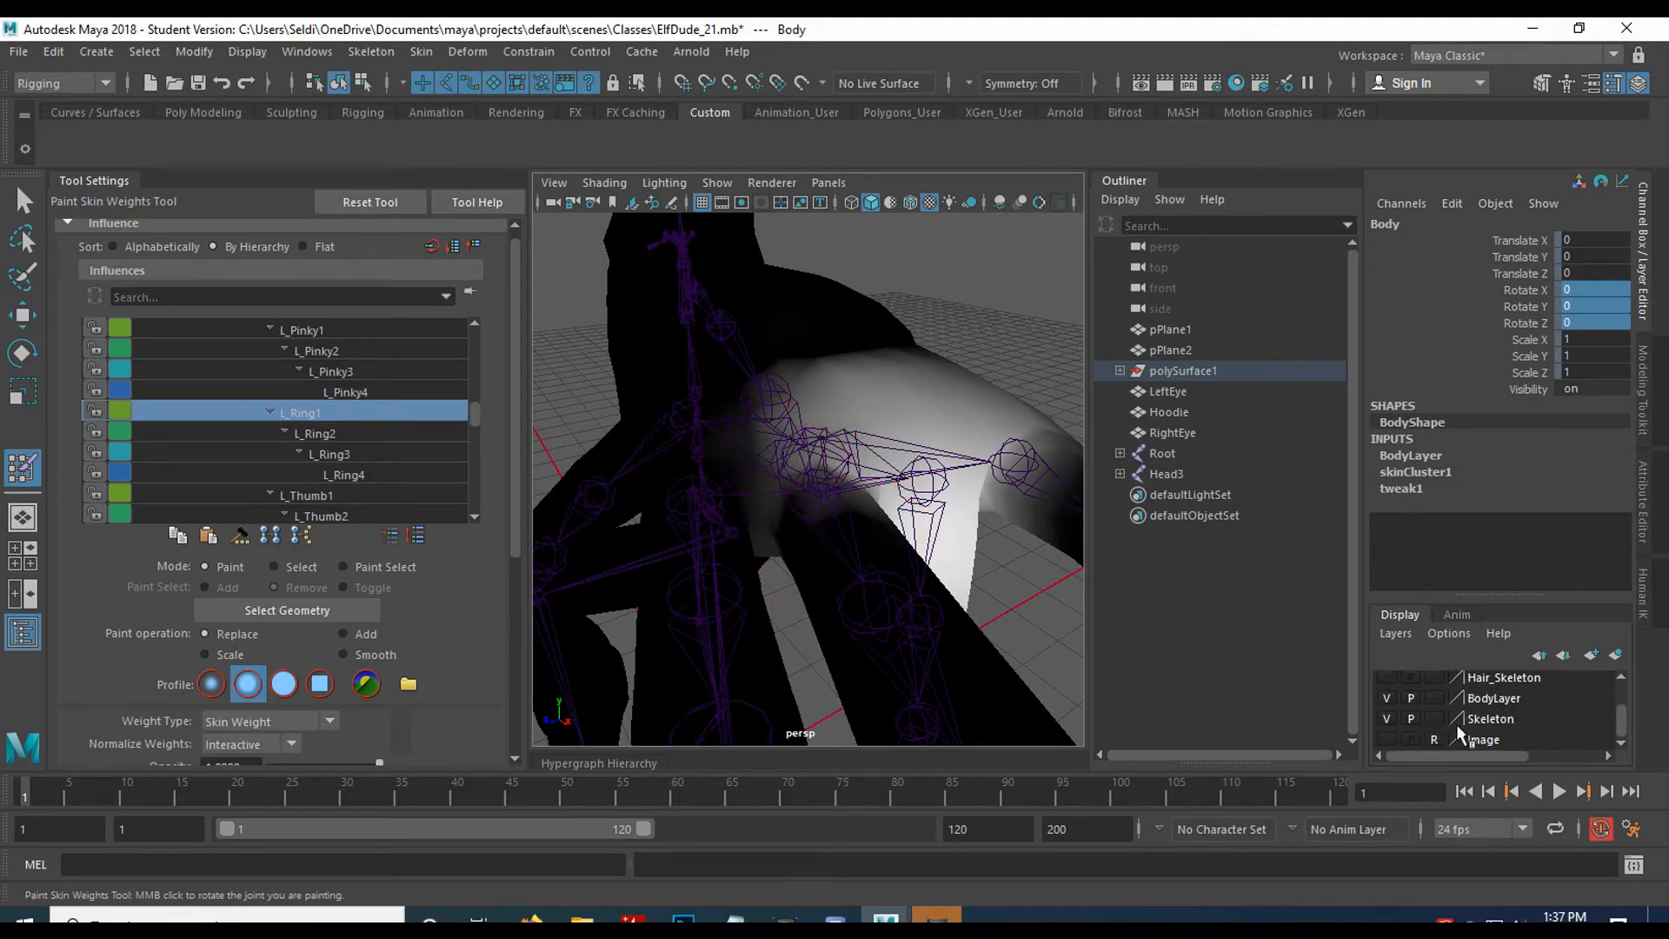
click(1386, 718)
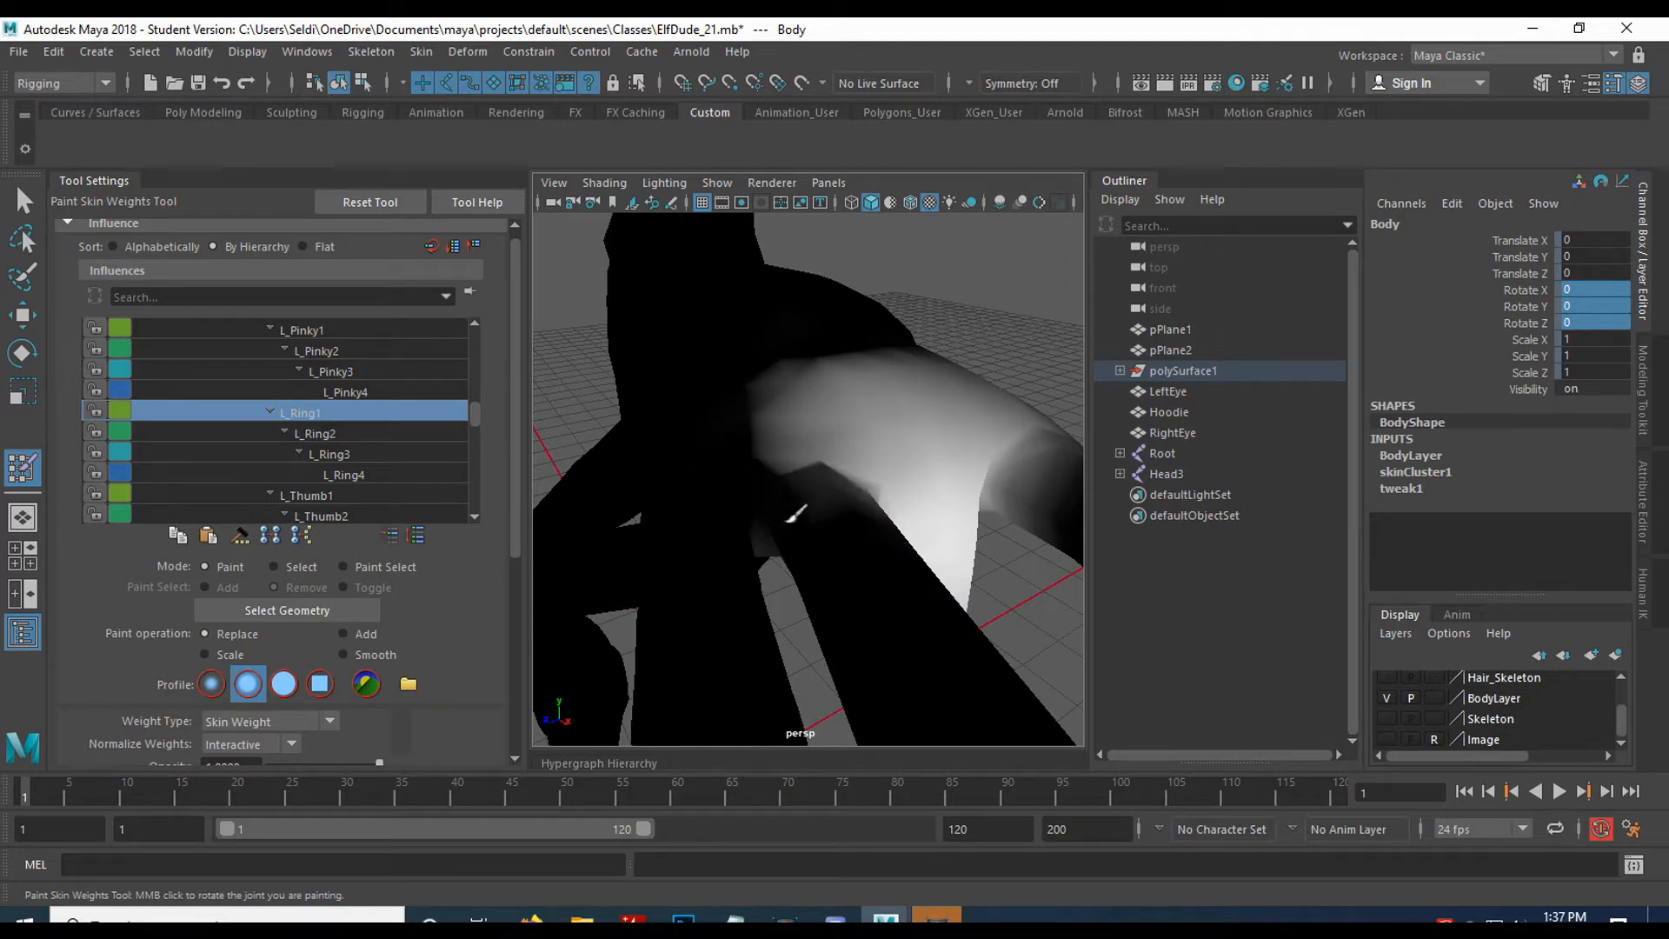
Examine the L_Ring1 weights around the bent ring finger, the palm and the back of the hand.
alt+drag(776, 595, 777, 395)
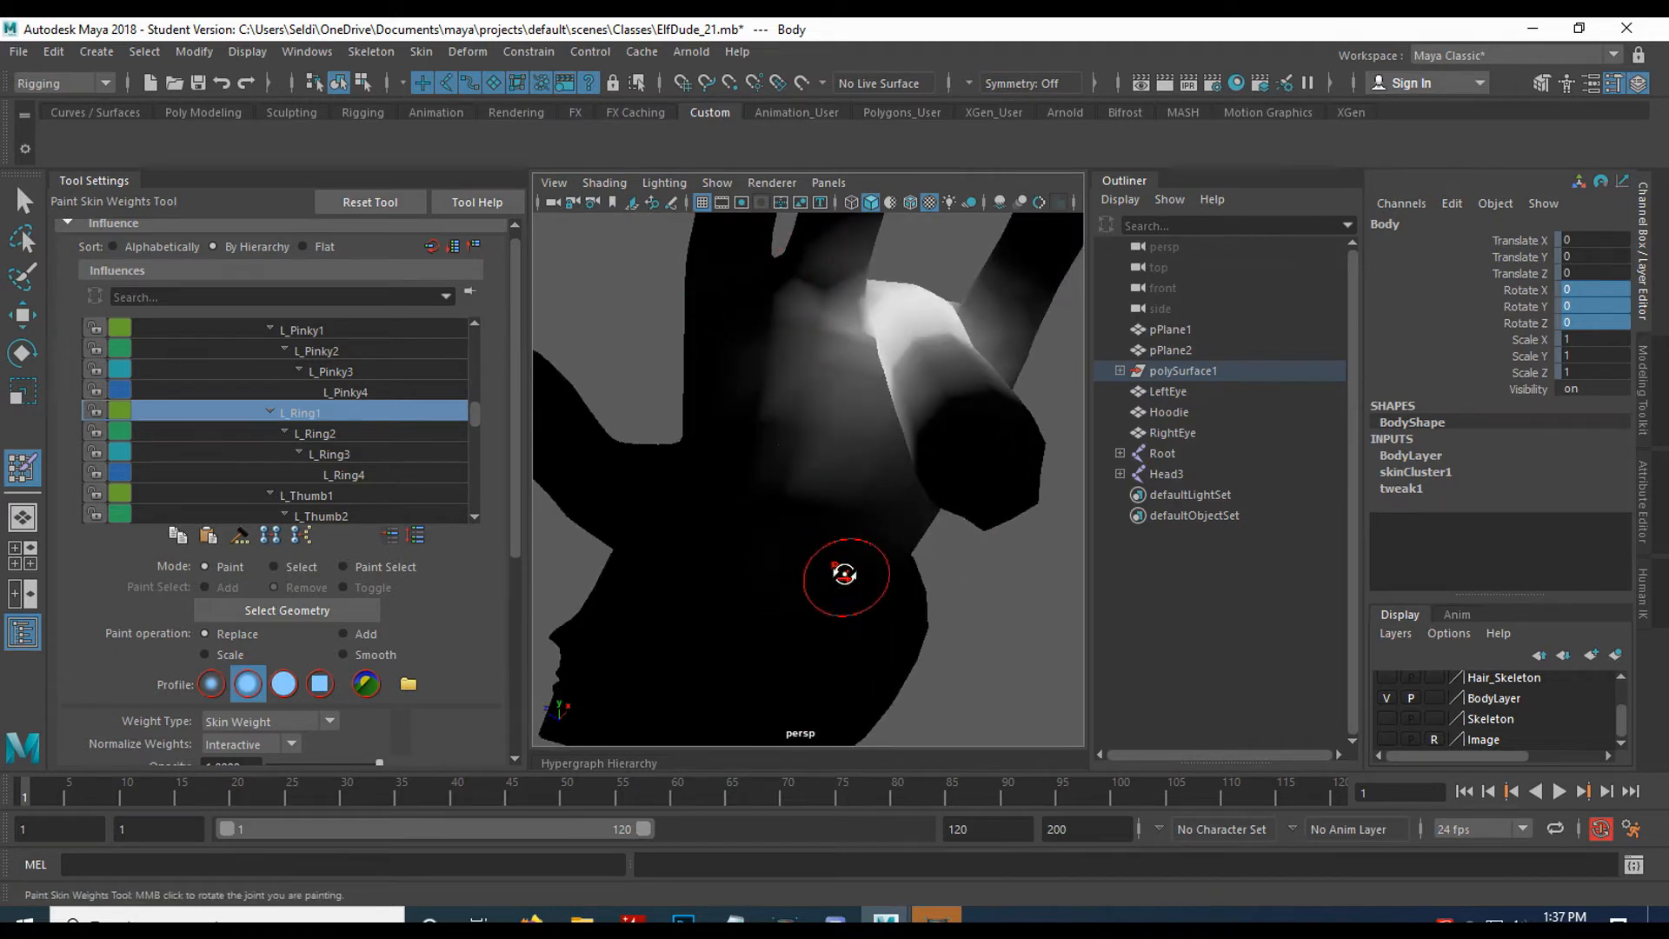
alt+drag(845, 574, 731, 529)
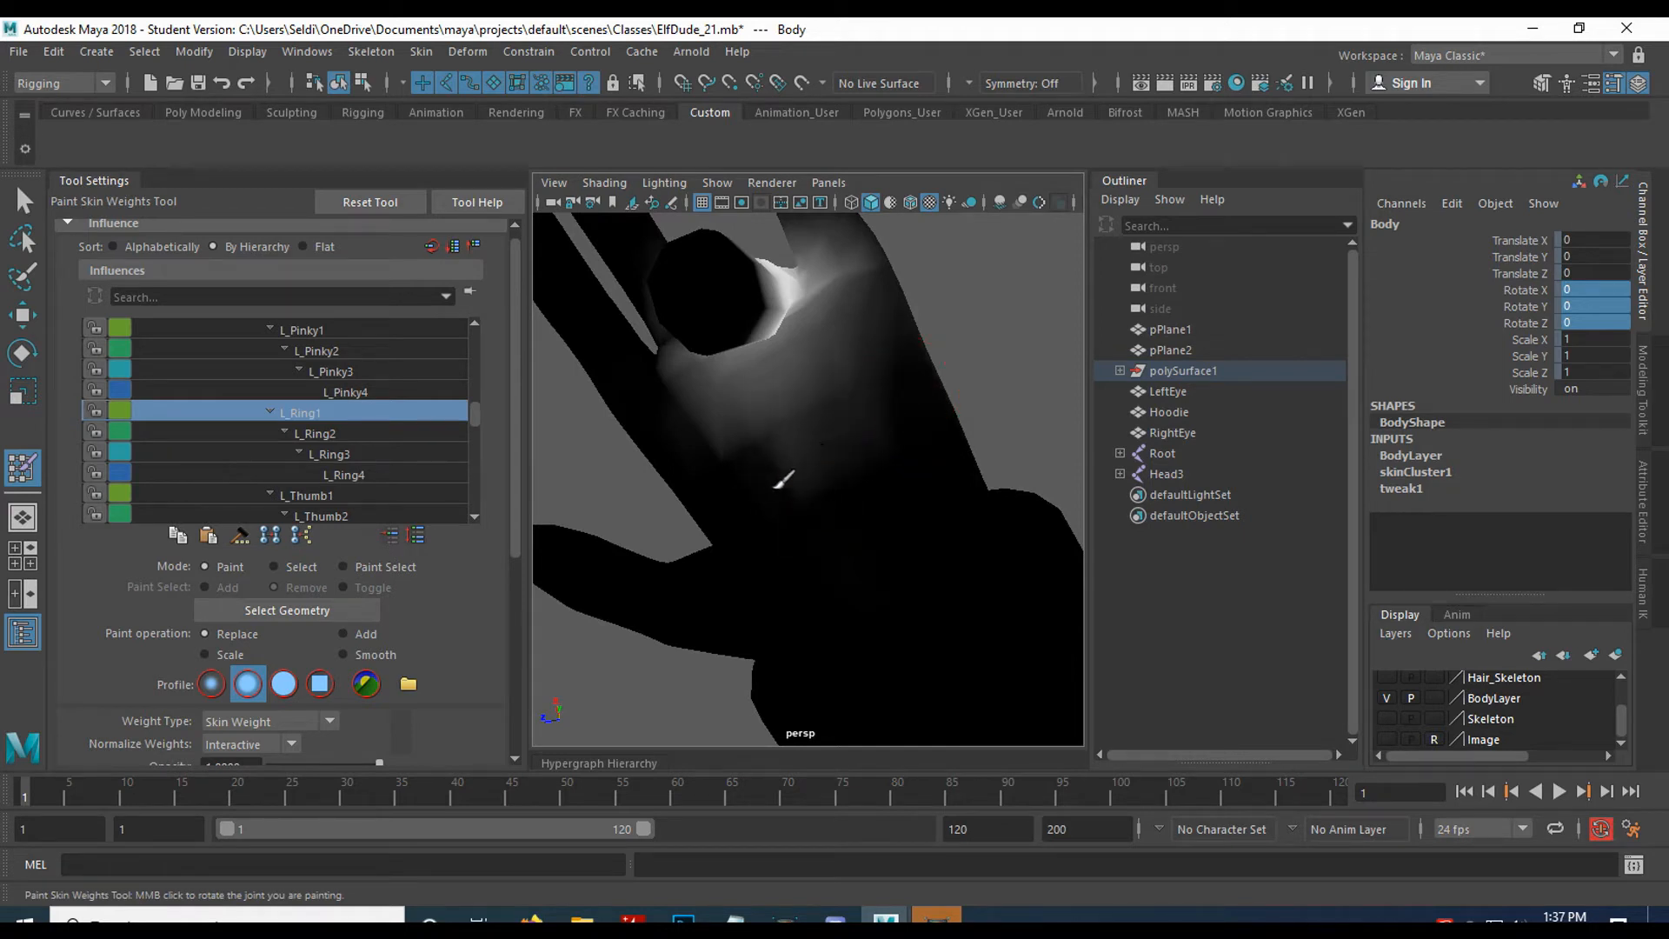
mouse_move(674, 436)
alt+mouse_down()
mouse_move(867, 428)
mouse_move(835, 484)
alt+mouse_up()
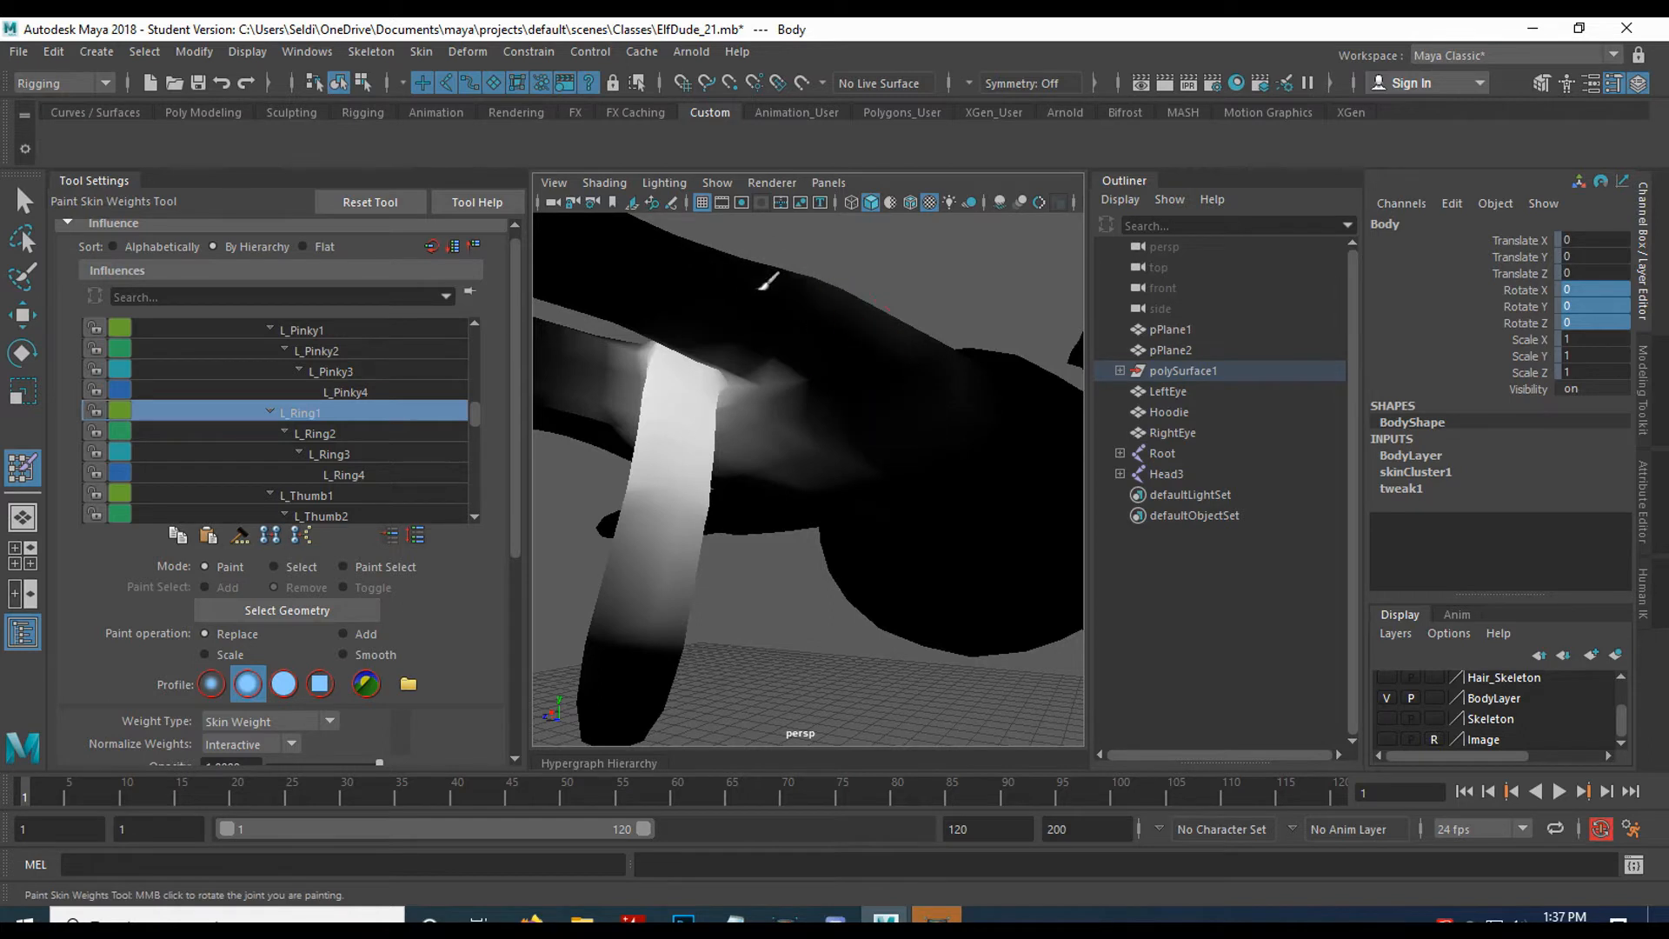
alt+drag(741, 391, 969, 374)
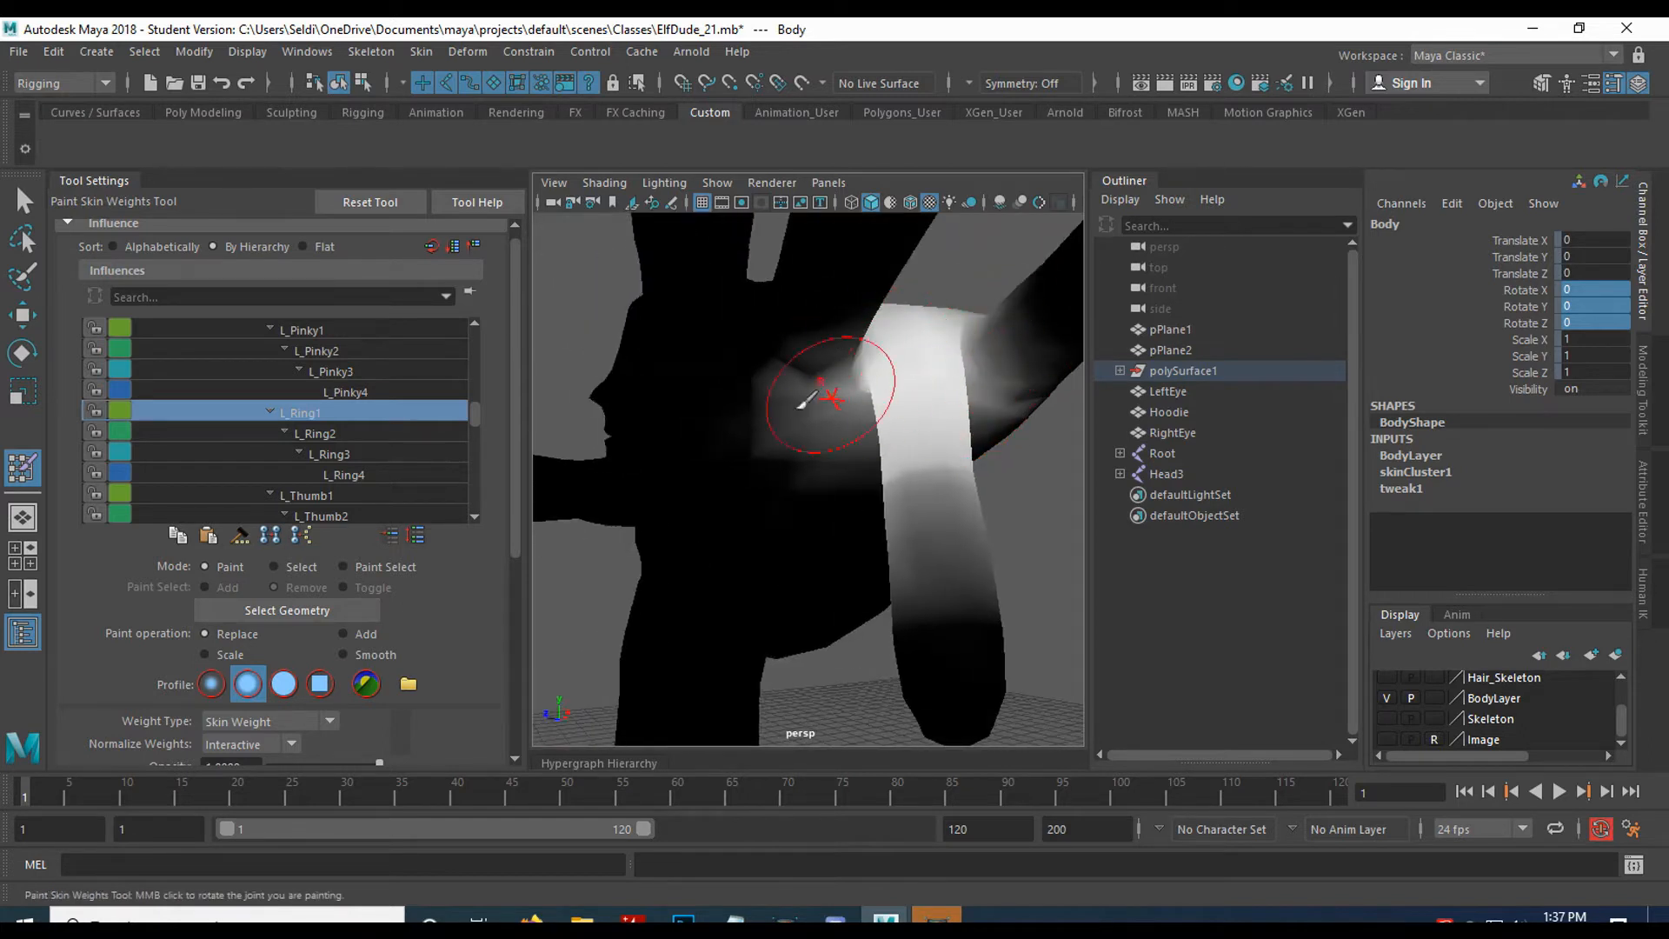
alt+drag(812, 383, 805, 329)
mouse_move(807, 269)
mouse_down()
mouse_move(757, 514)
mouse_move(764, 484)
mouse_up()
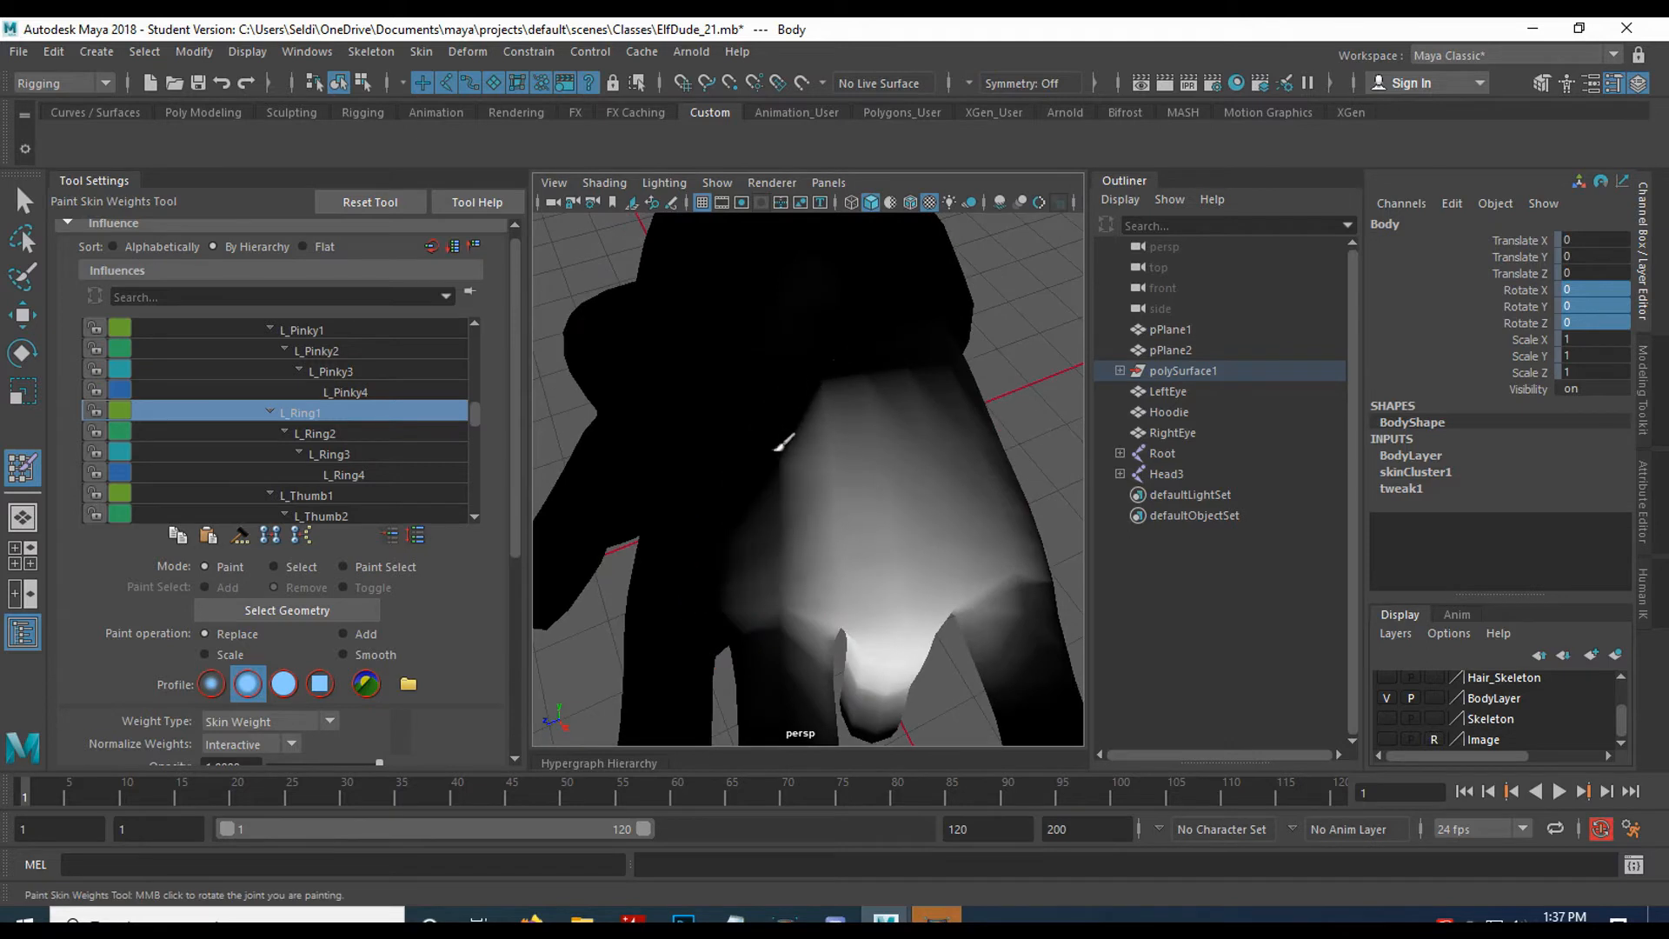
mouse_move(838, 447)
alt+mouse_down()
mouse_move(824, 426)
mouse_move(771, 421)
alt+mouse_up()
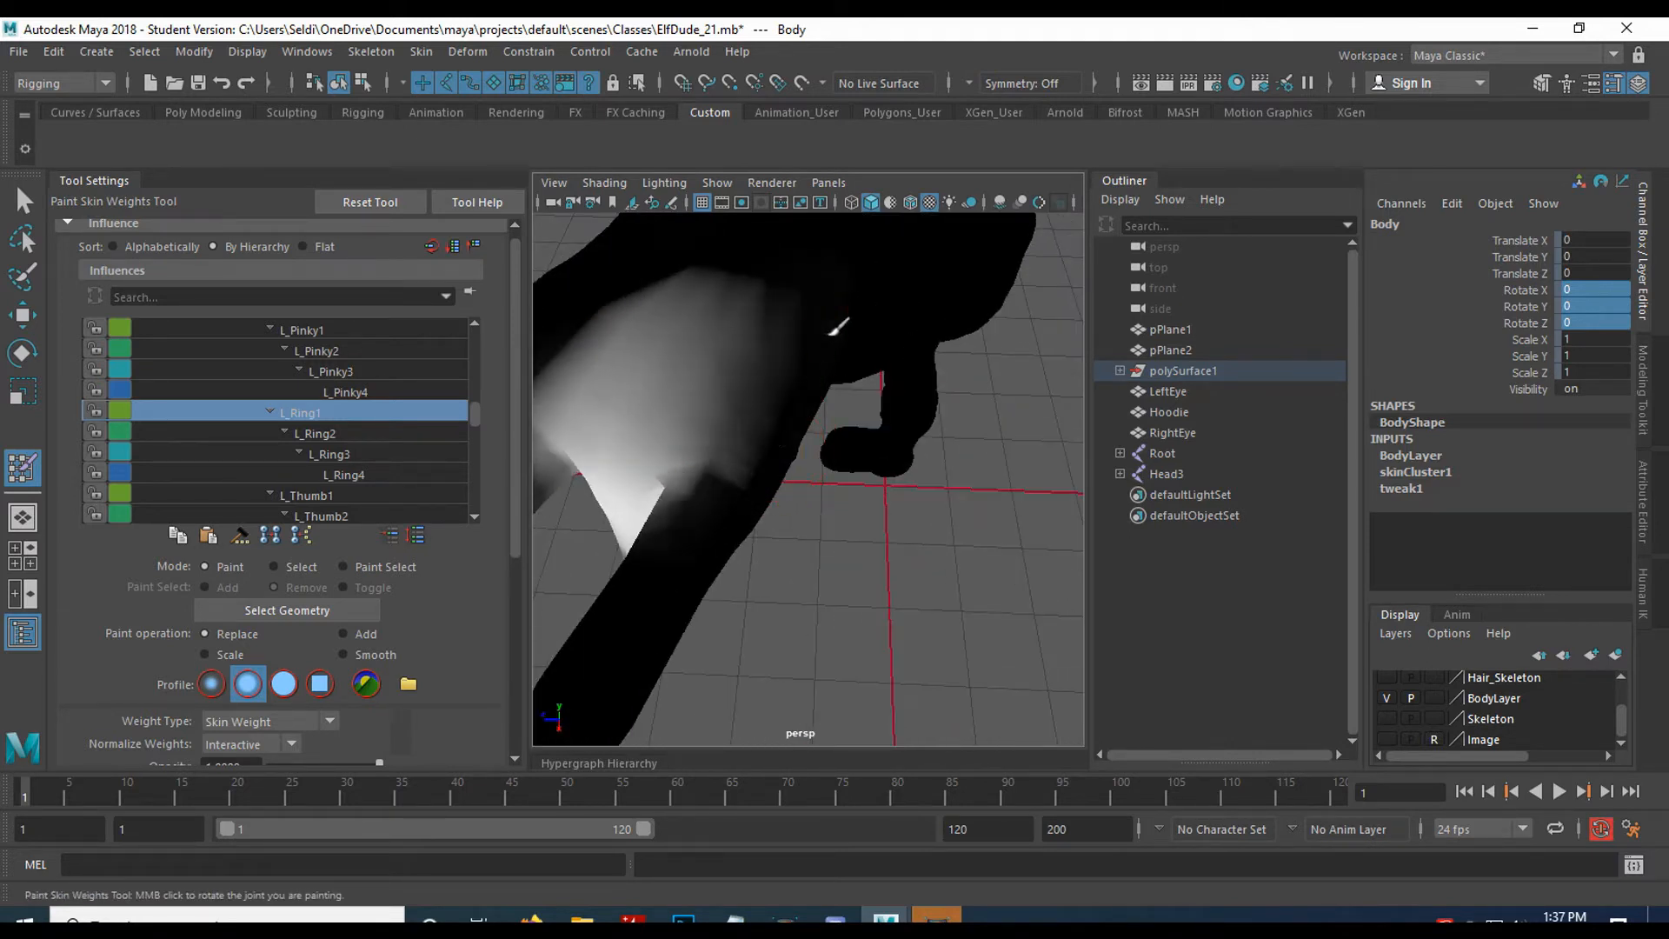
mouse_move(684, 519)
alt+mouse_down()
mouse_move(775, 440)
mouse_move(812, 309)
alt+mouse_up()
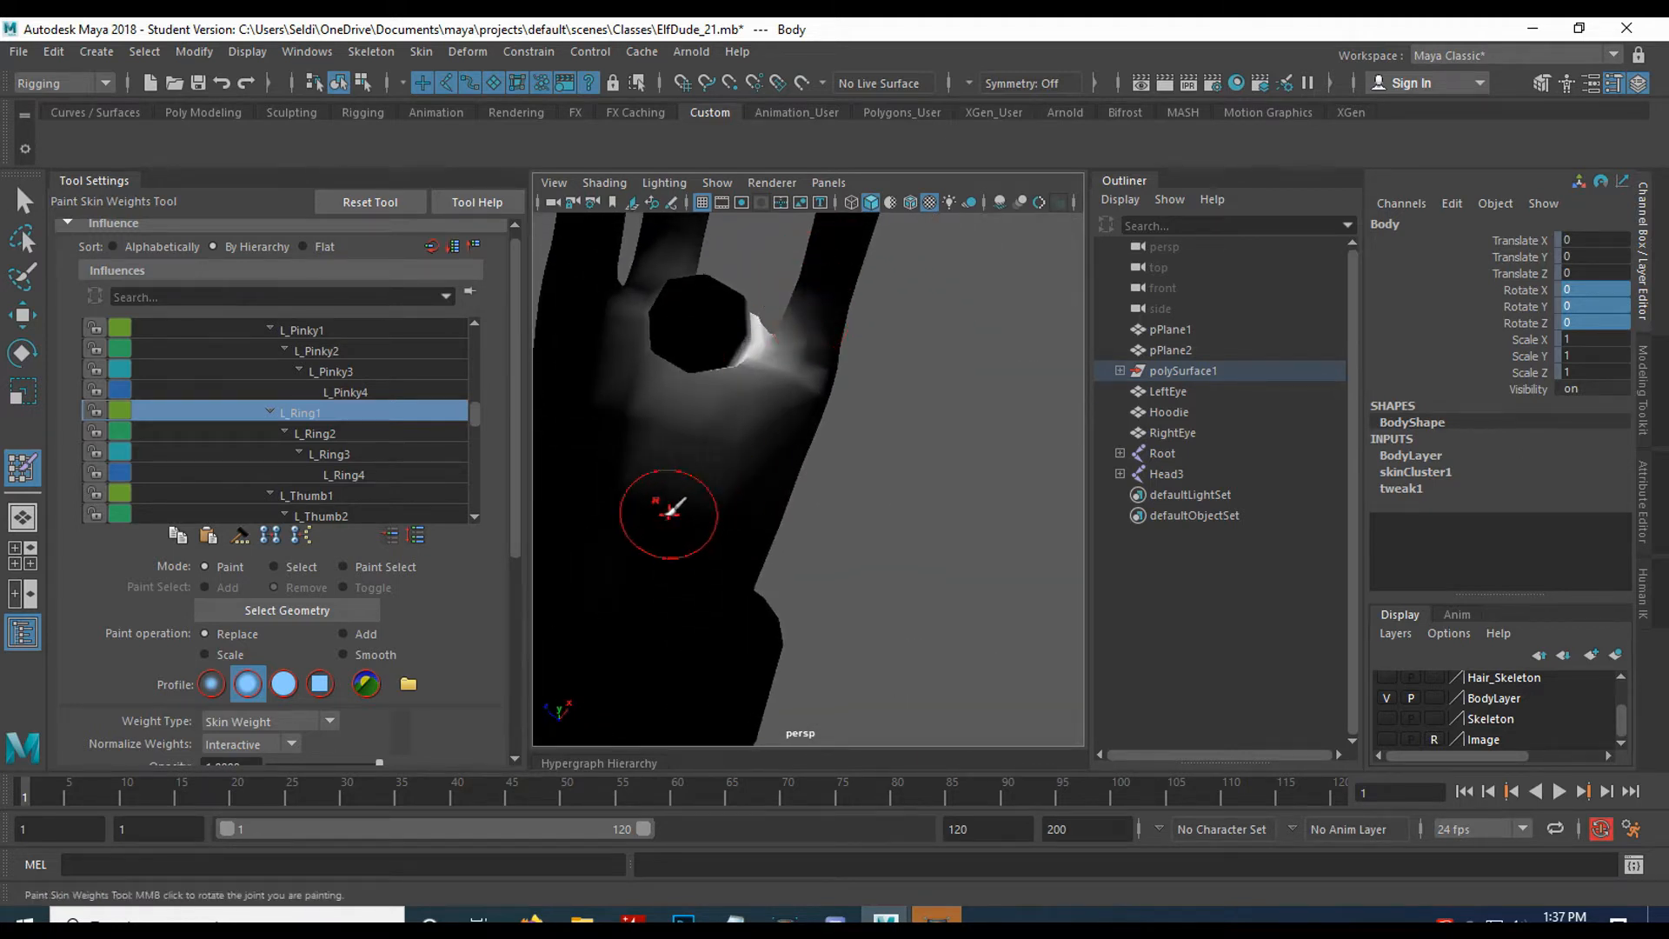
mouse_move(652, 504)
alt+mouse_down()
mouse_move(657, 462)
mouse_move(734, 514)
mouse_move(798, 526)
mouse_move(734, 544)
alt+mouse_up()
Step through the L_Ring2, L_Ring3 and L_Ring4 influences and examine each one's weights along the ring finger.
click(362, 430)
mouse_move(829, 406)
alt+mouse_down()
mouse_move(731, 362)
mouse_move(701, 447)
alt+mouse_up()
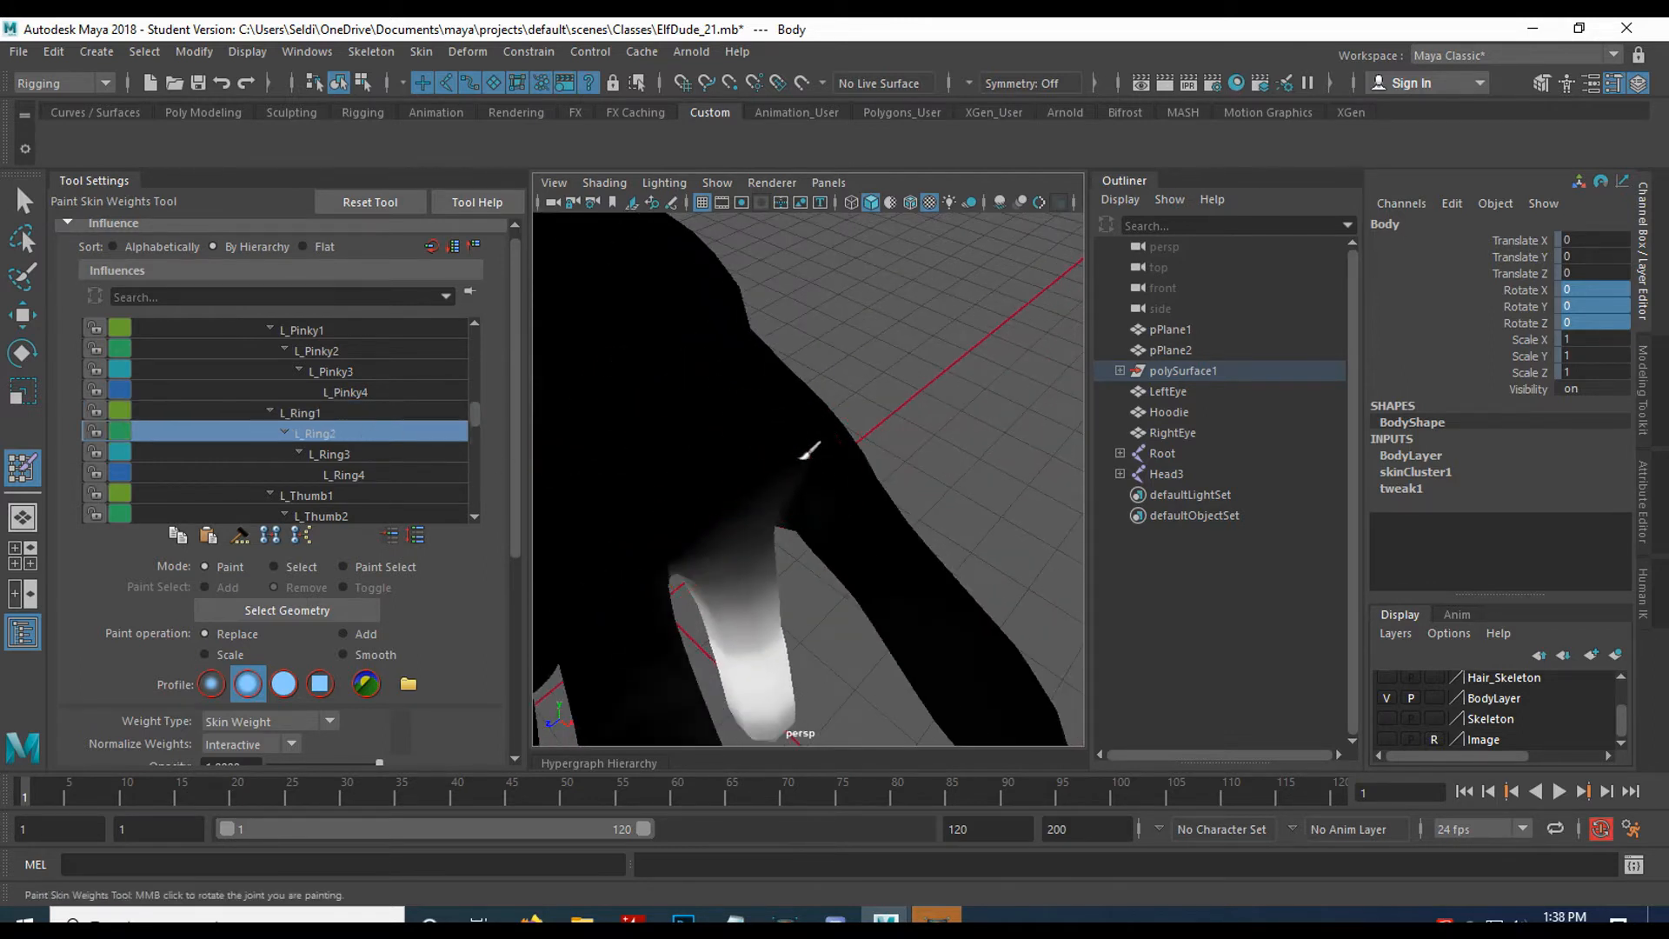
alt+drag(675, 508, 729, 352)
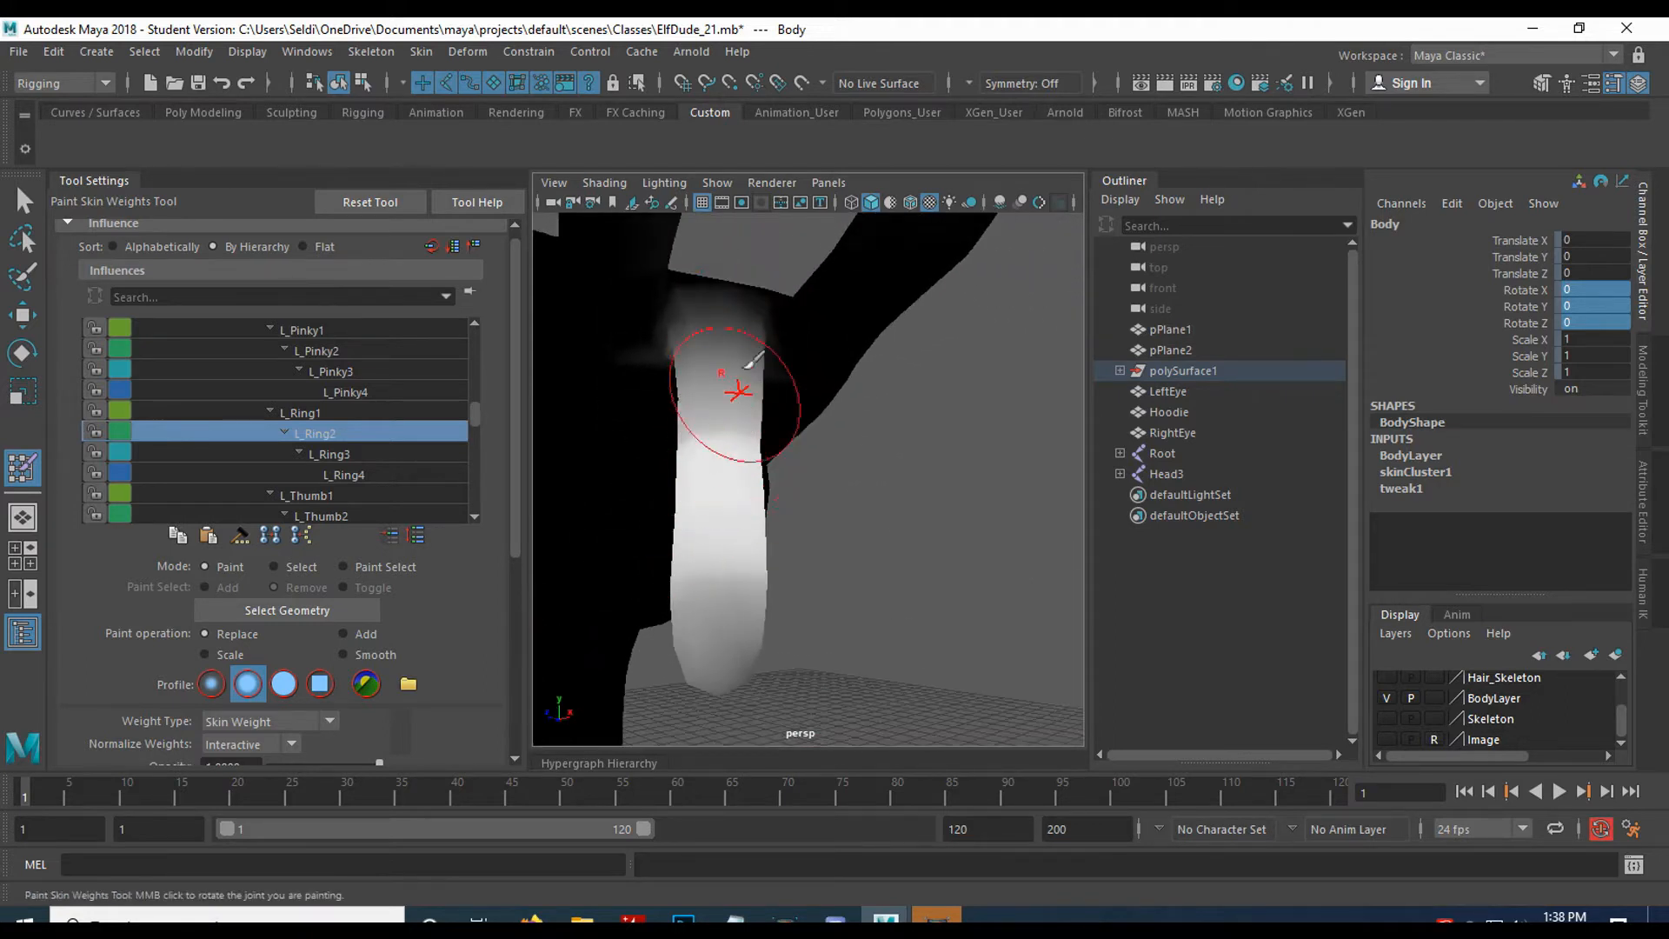
mouse_move(596, 336)
alt+mouse_down()
mouse_move(652, 269)
mouse_move(641, 335)
mouse_move(734, 272)
mouse_move(723, 366)
mouse_move(689, 354)
mouse_move(734, 399)
alt+mouse_up()
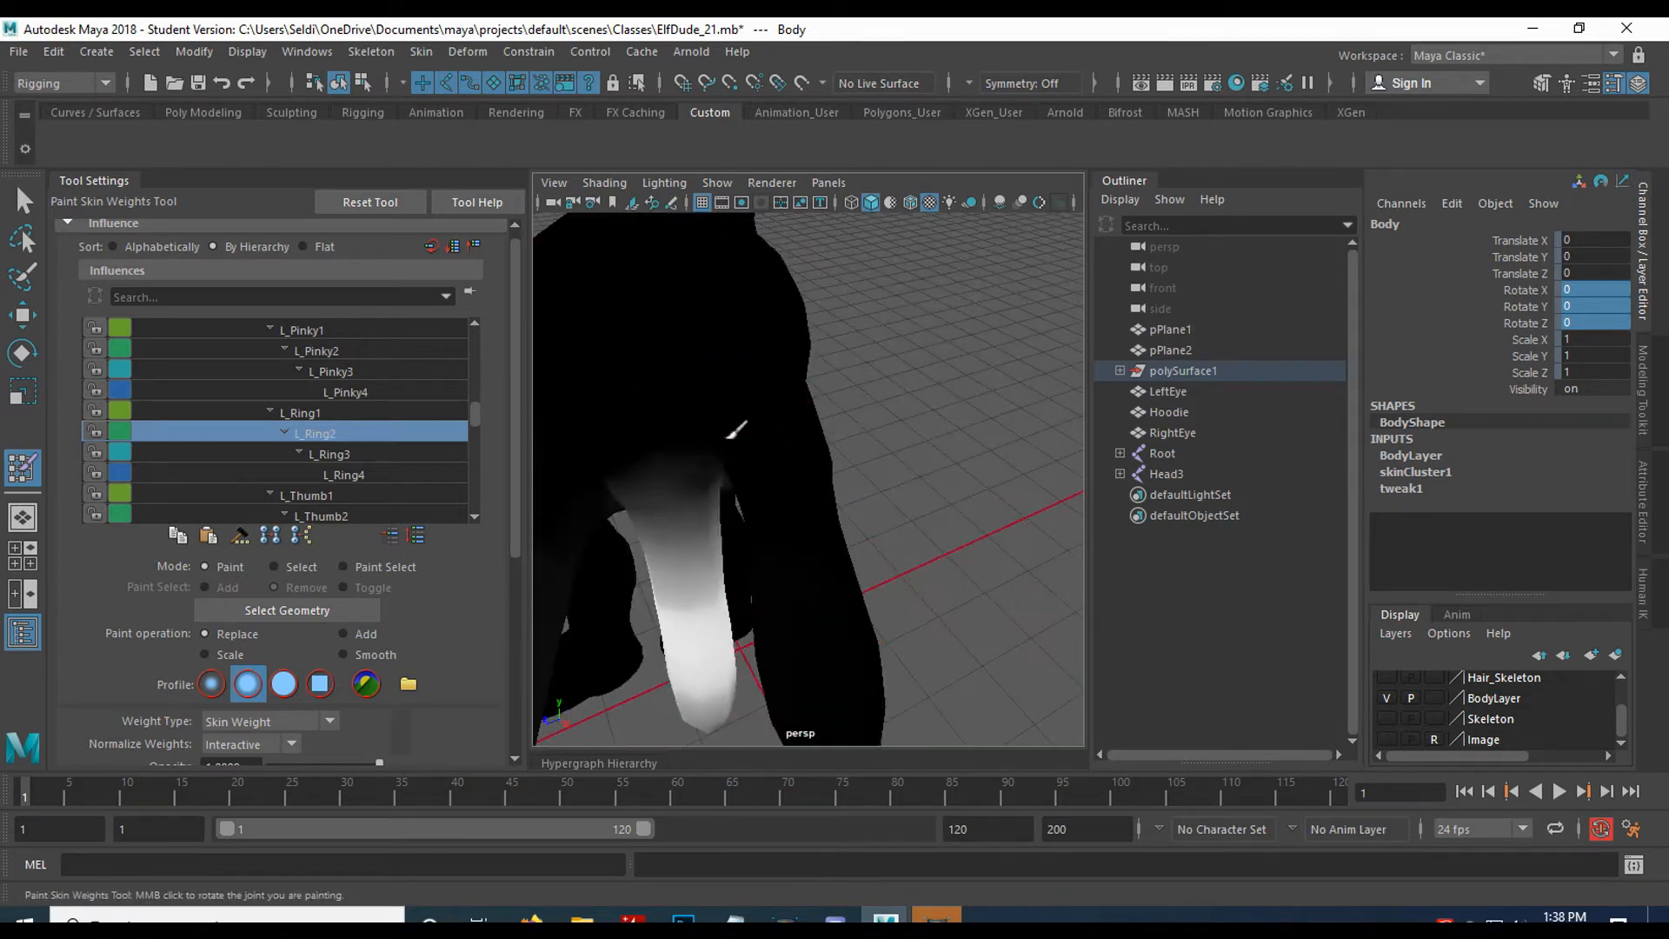
click(357, 450)
mouse_move(652, 388)
alt+mouse_down()
mouse_move(763, 297)
mouse_move(656, 383)
mouse_move(764, 455)
mouse_move(613, 423)
mouse_move(838, 421)
mouse_move(760, 421)
mouse_move(742, 387)
mouse_move(664, 373)
mouse_move(641, 406)
mouse_move(645, 363)
alt+mouse_up()
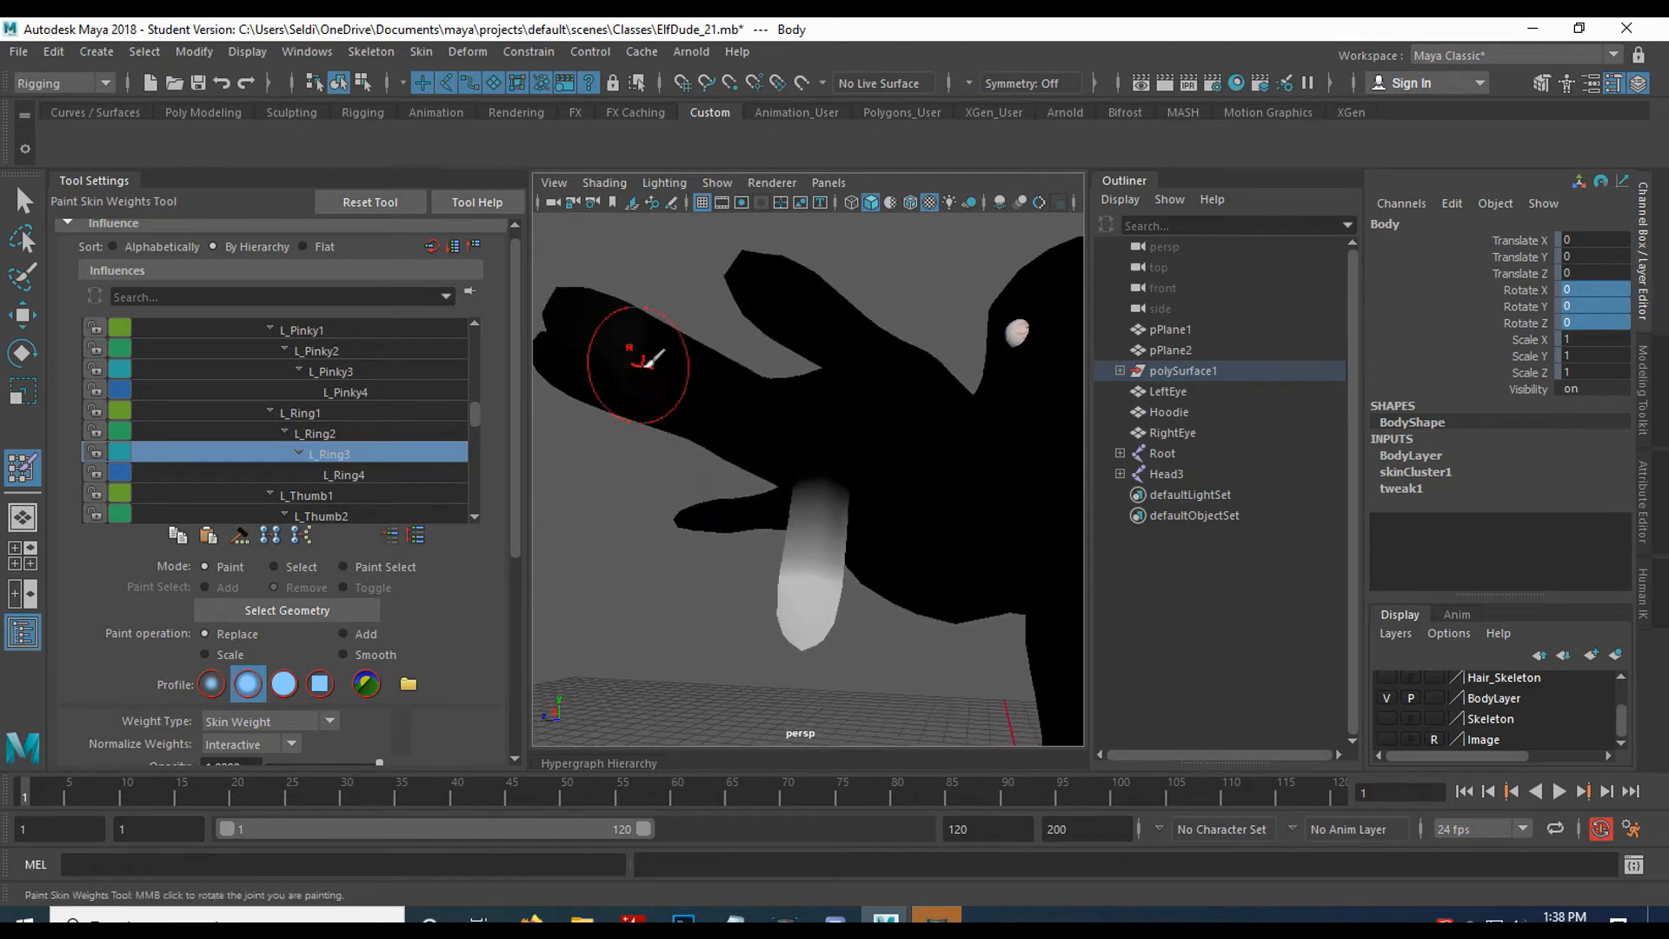
alt+drag(614, 304, 801, 248)
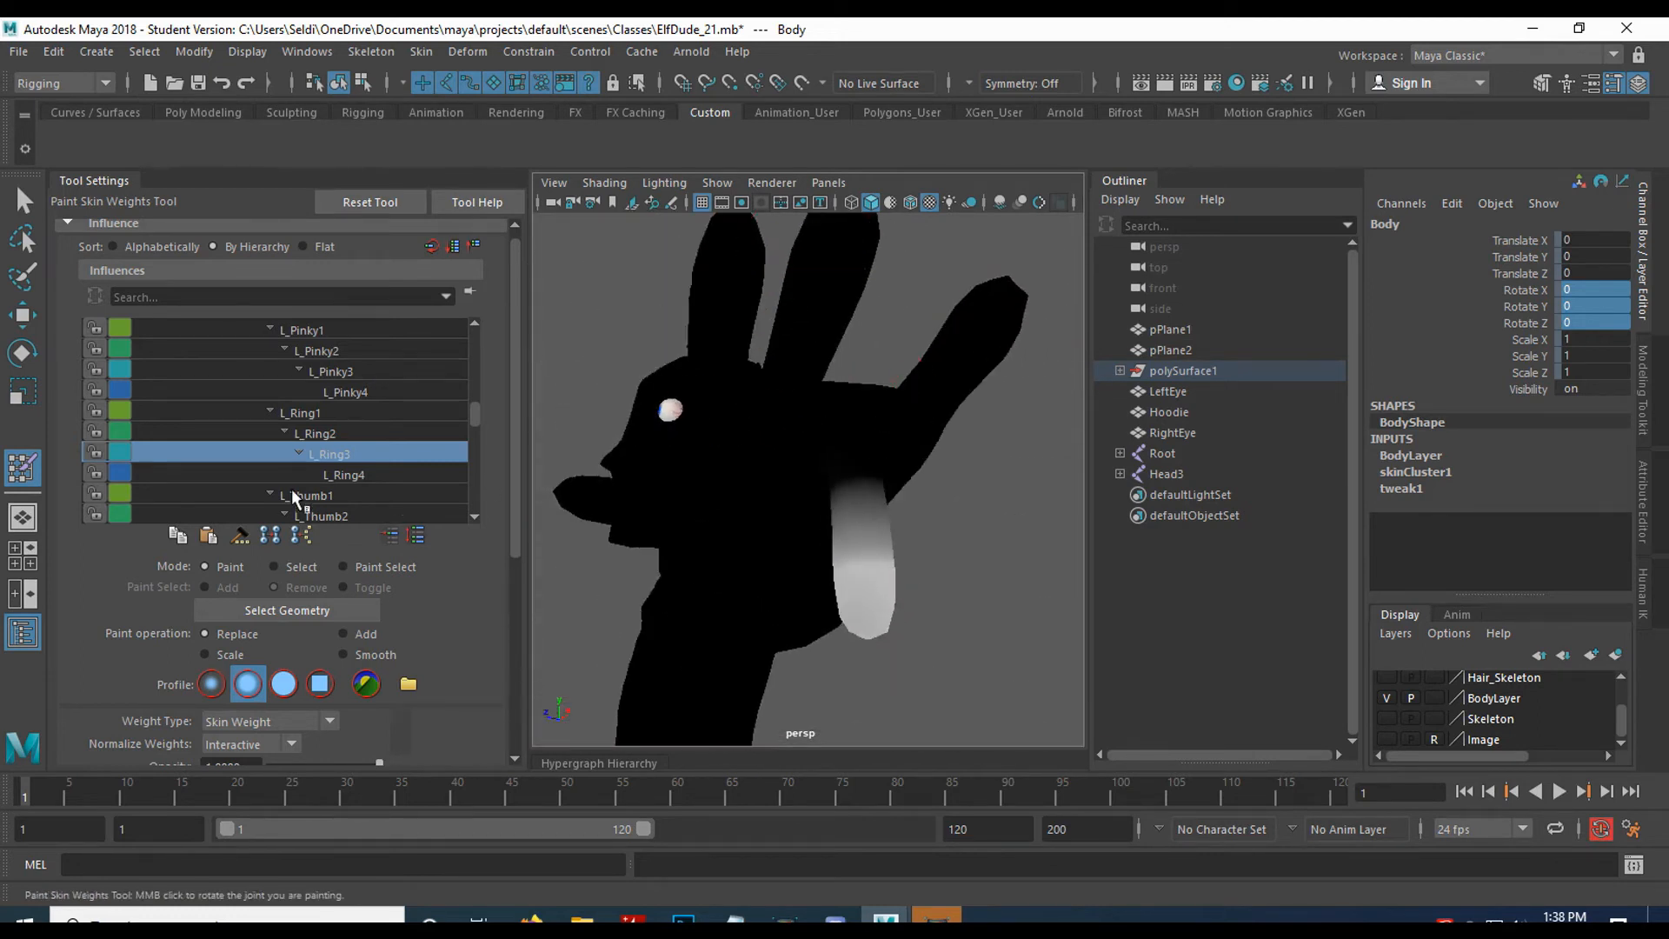
click(369, 475)
mouse_move(783, 451)
alt+mouse_down()
mouse_move(797, 420)
mouse_move(736, 457)
mouse_move(742, 488)
mouse_move(639, 507)
alt+mouse_up()
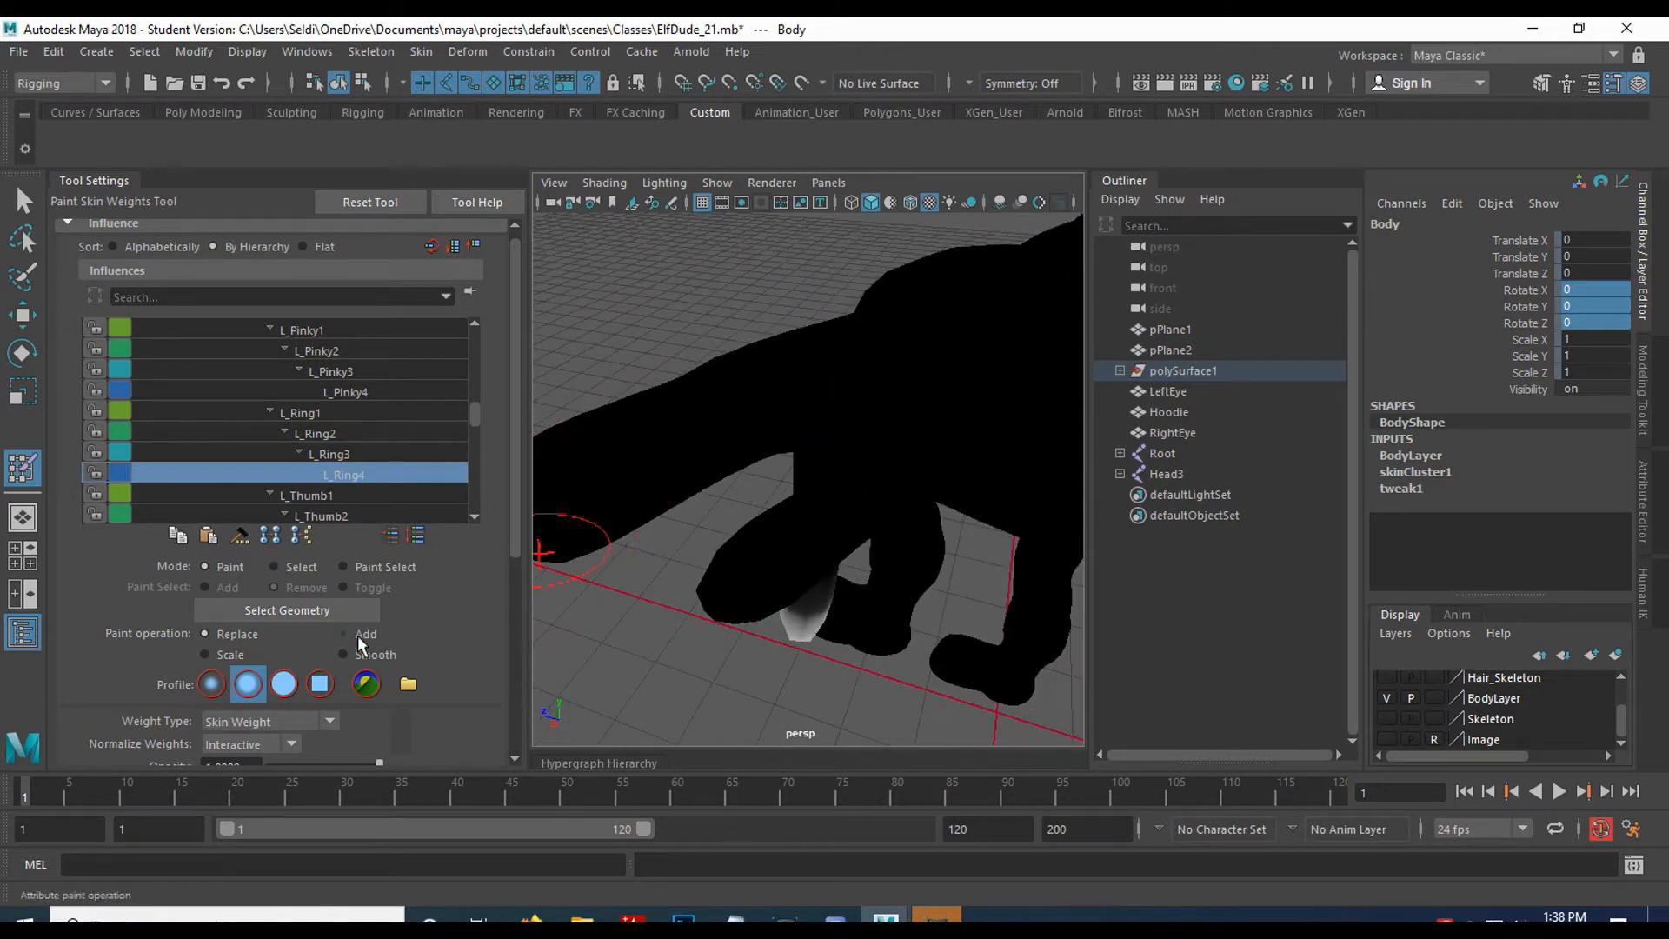
Check the L_Ring4 fingertip weights with the color ramp on, and turn the ramp off again to compare in greyscale.
scroll(369, 645, down, 4)
click(205, 640)
mouse_move(670, 461)
alt+mouse_down()
mouse_move(690, 440)
mouse_move(758, 447)
mouse_move(780, 428)
mouse_move(771, 462)
mouse_move(765, 313)
alt+mouse_up()
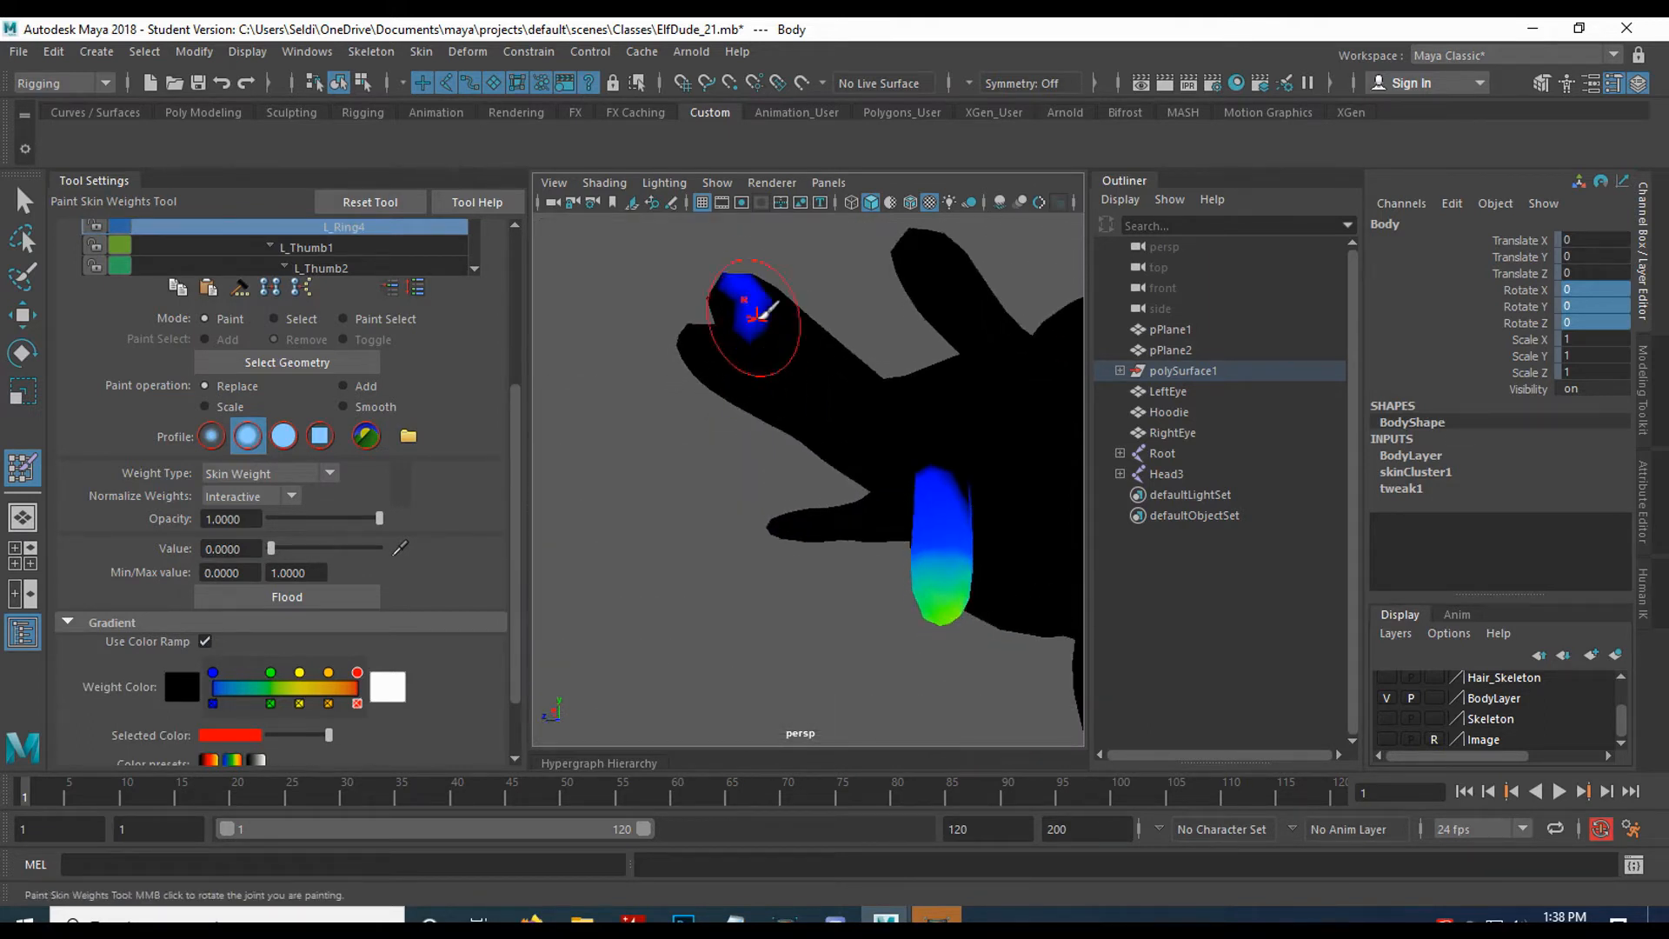
mouse_move(821, 370)
alt+mouse_down()
mouse_move(976, 395)
mouse_move(781, 411)
alt+mouse_up()
scroll(780, 411, up, 3)
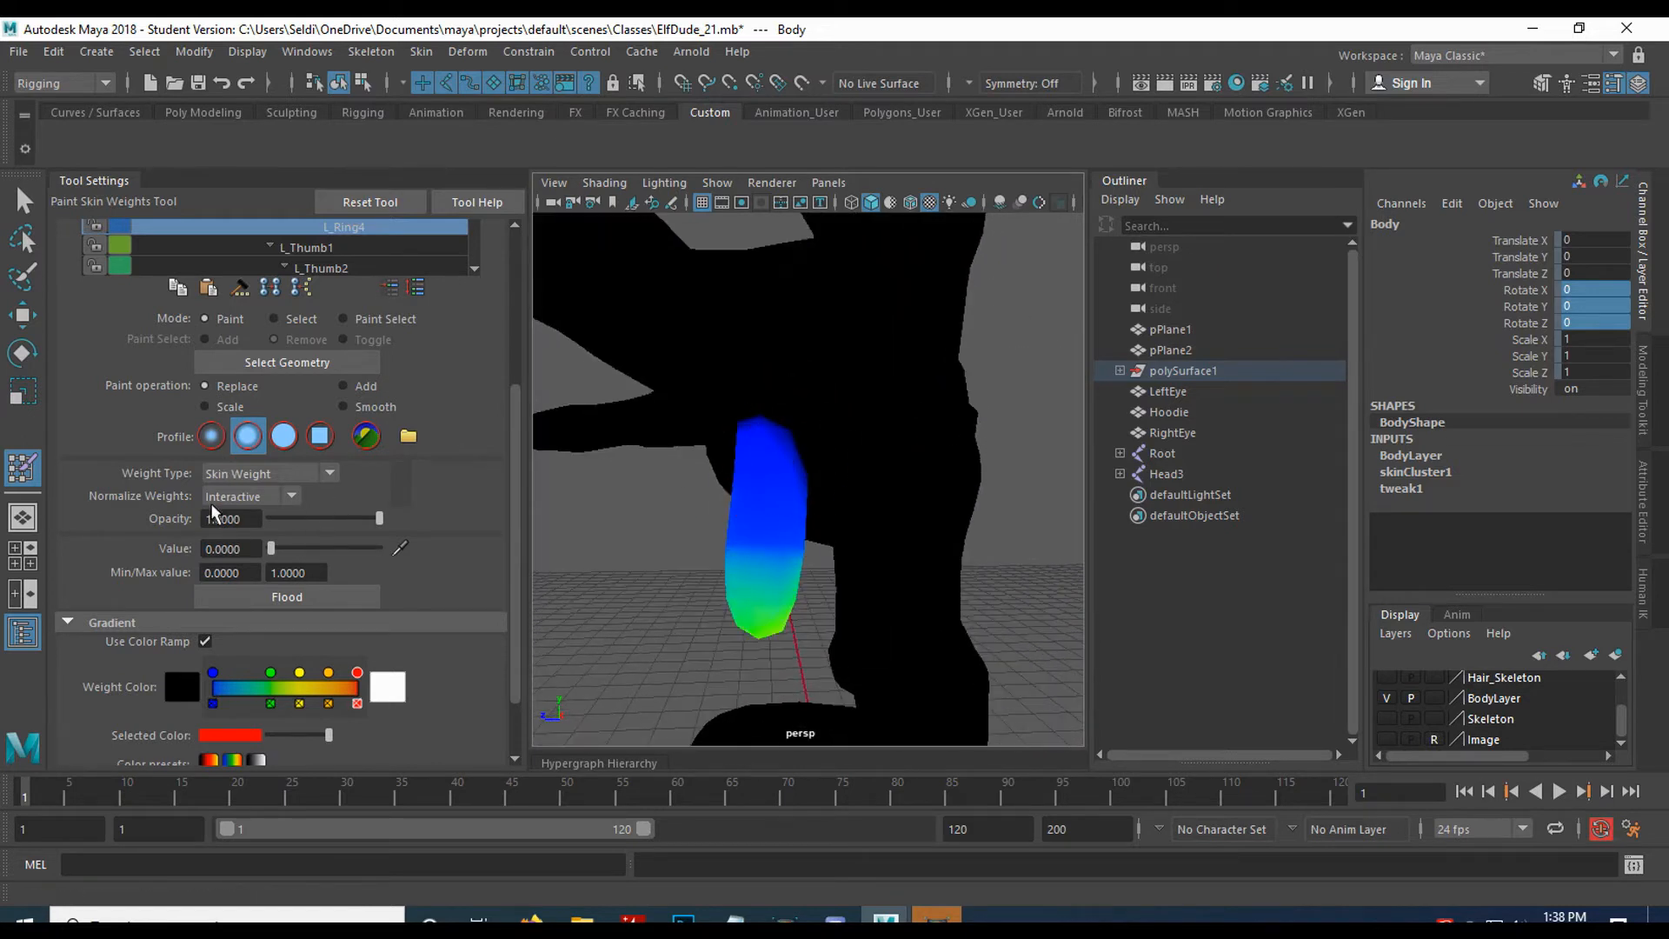
click(207, 642)
mouse_move(690, 533)
alt+mouse_down()
mouse_move(466, 519)
mouse_move(547, 506)
mouse_move(664, 521)
alt+mouse_up()
scroll(842, 440, down, 4)
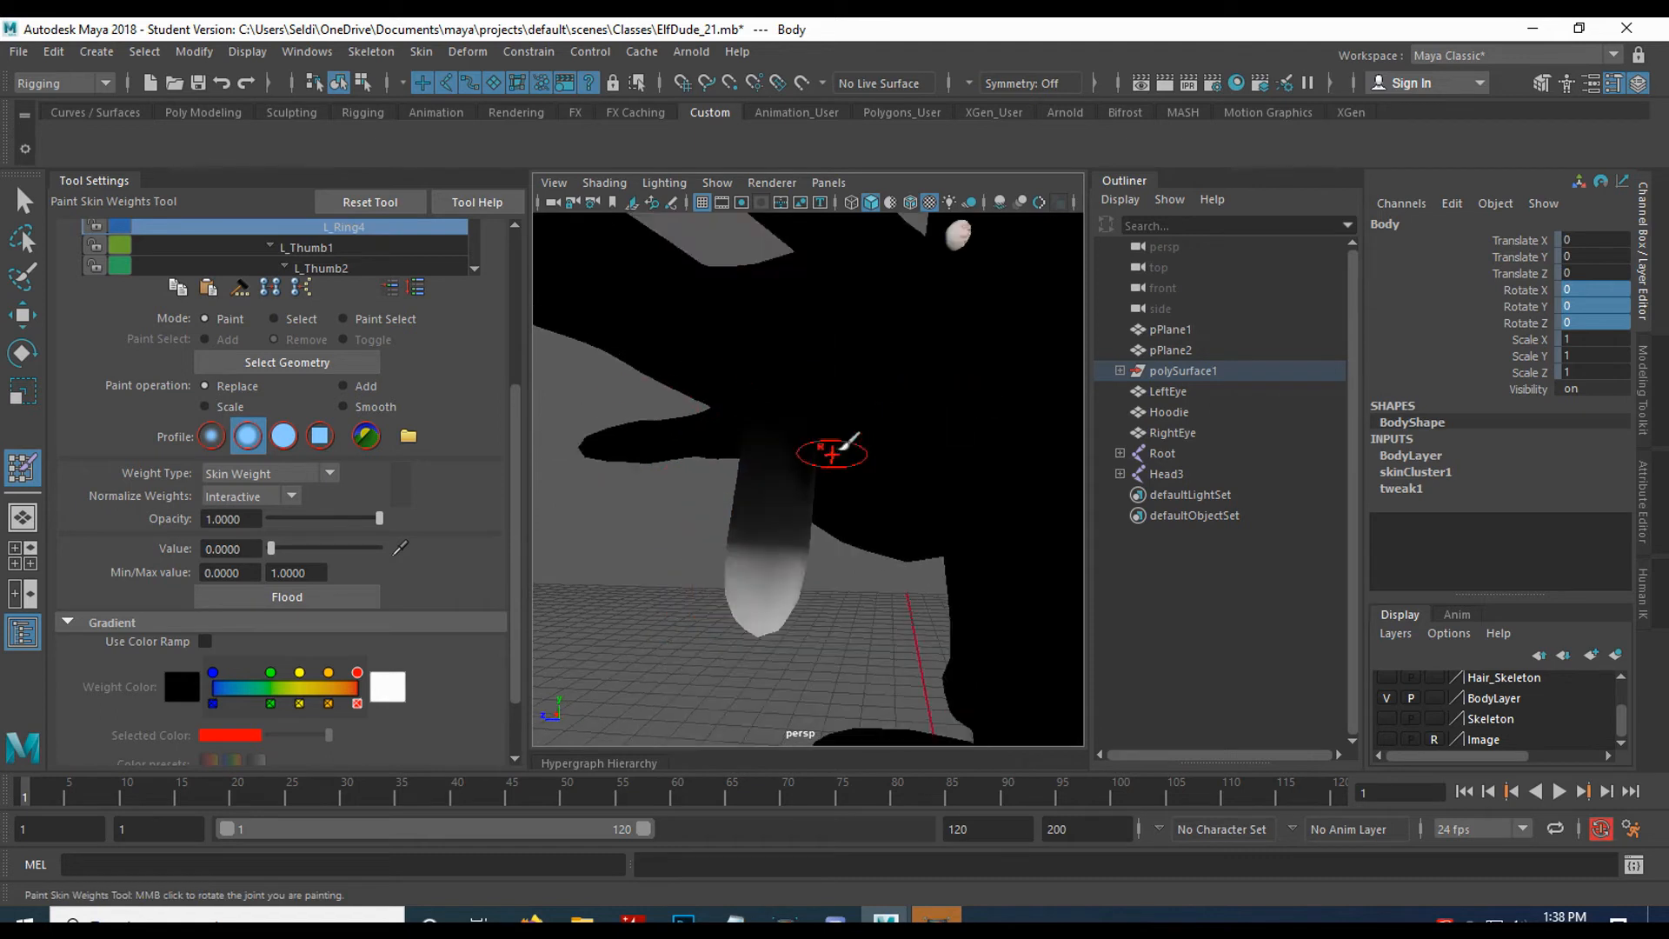
alt+drag(827, 459, 857, 522)
scroll(461, 390, up, 5)
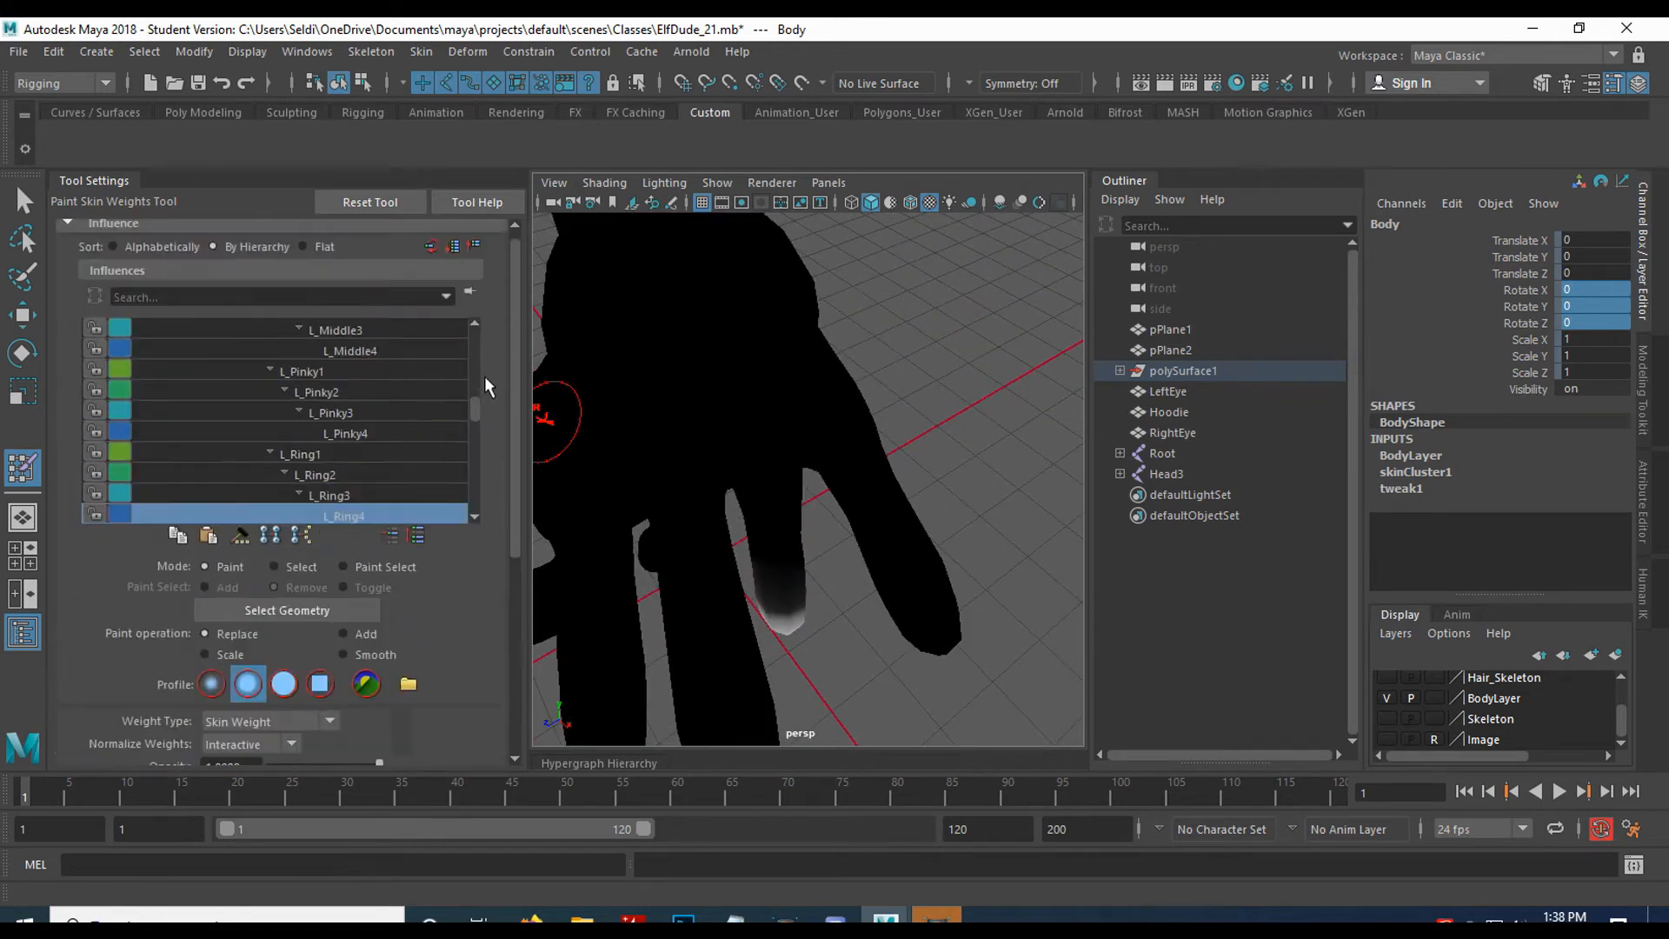
Leave weight painting for the Rotate tool, and restore selection highlighting and the Skeleton layer's visibility.
key(q)
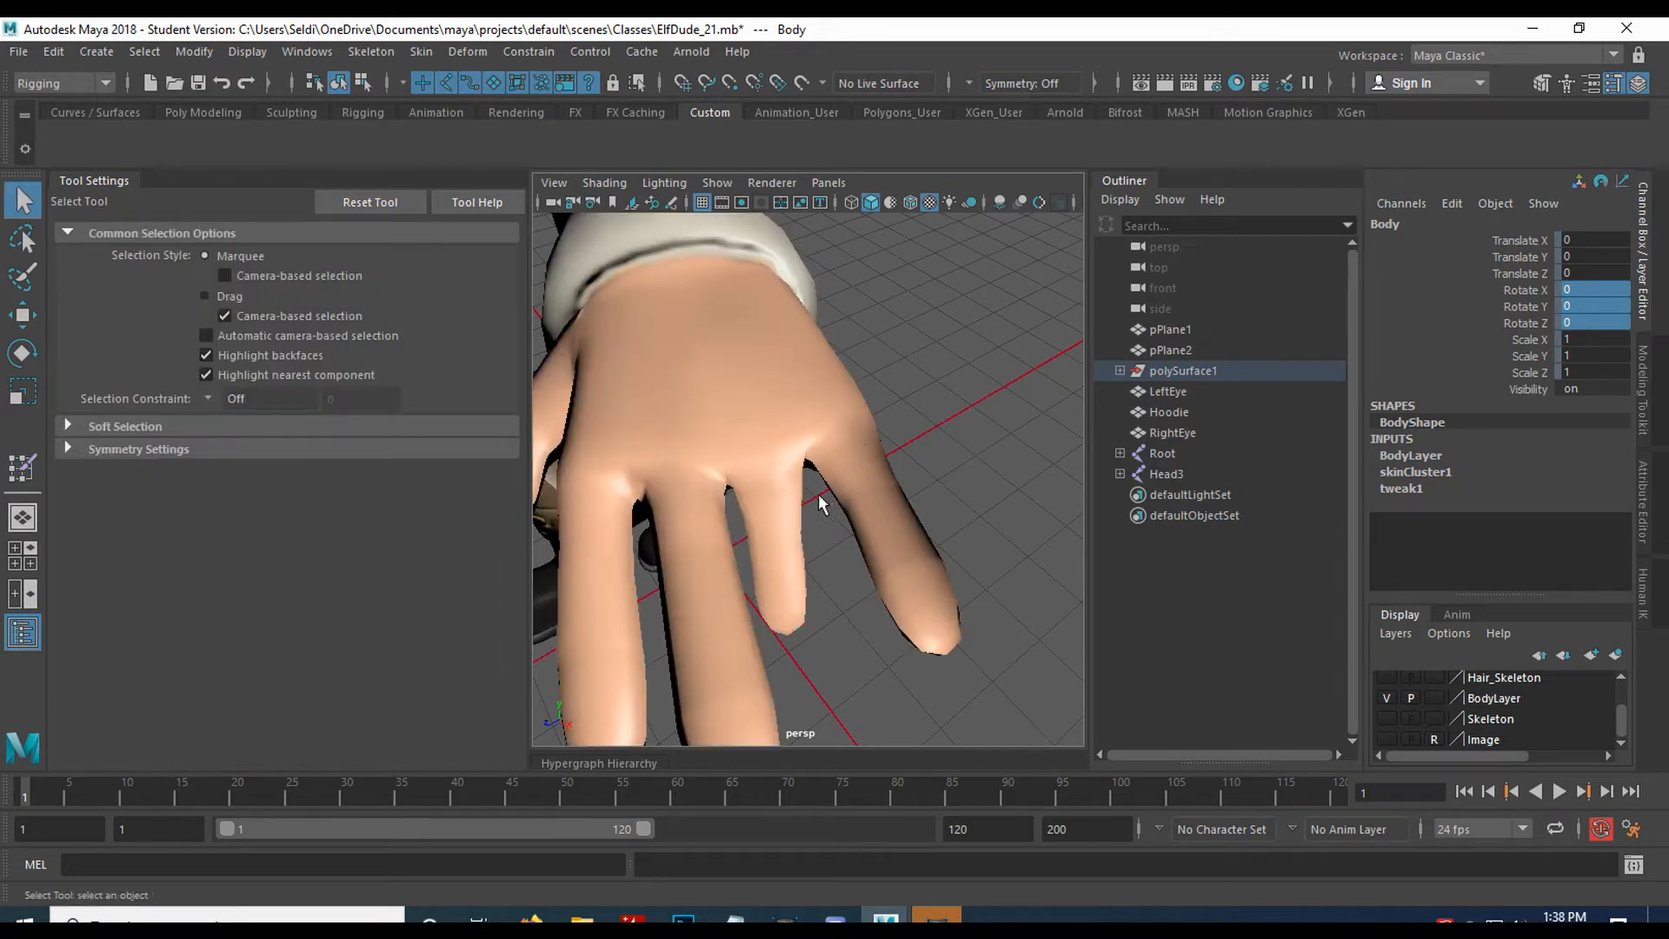
key(e)
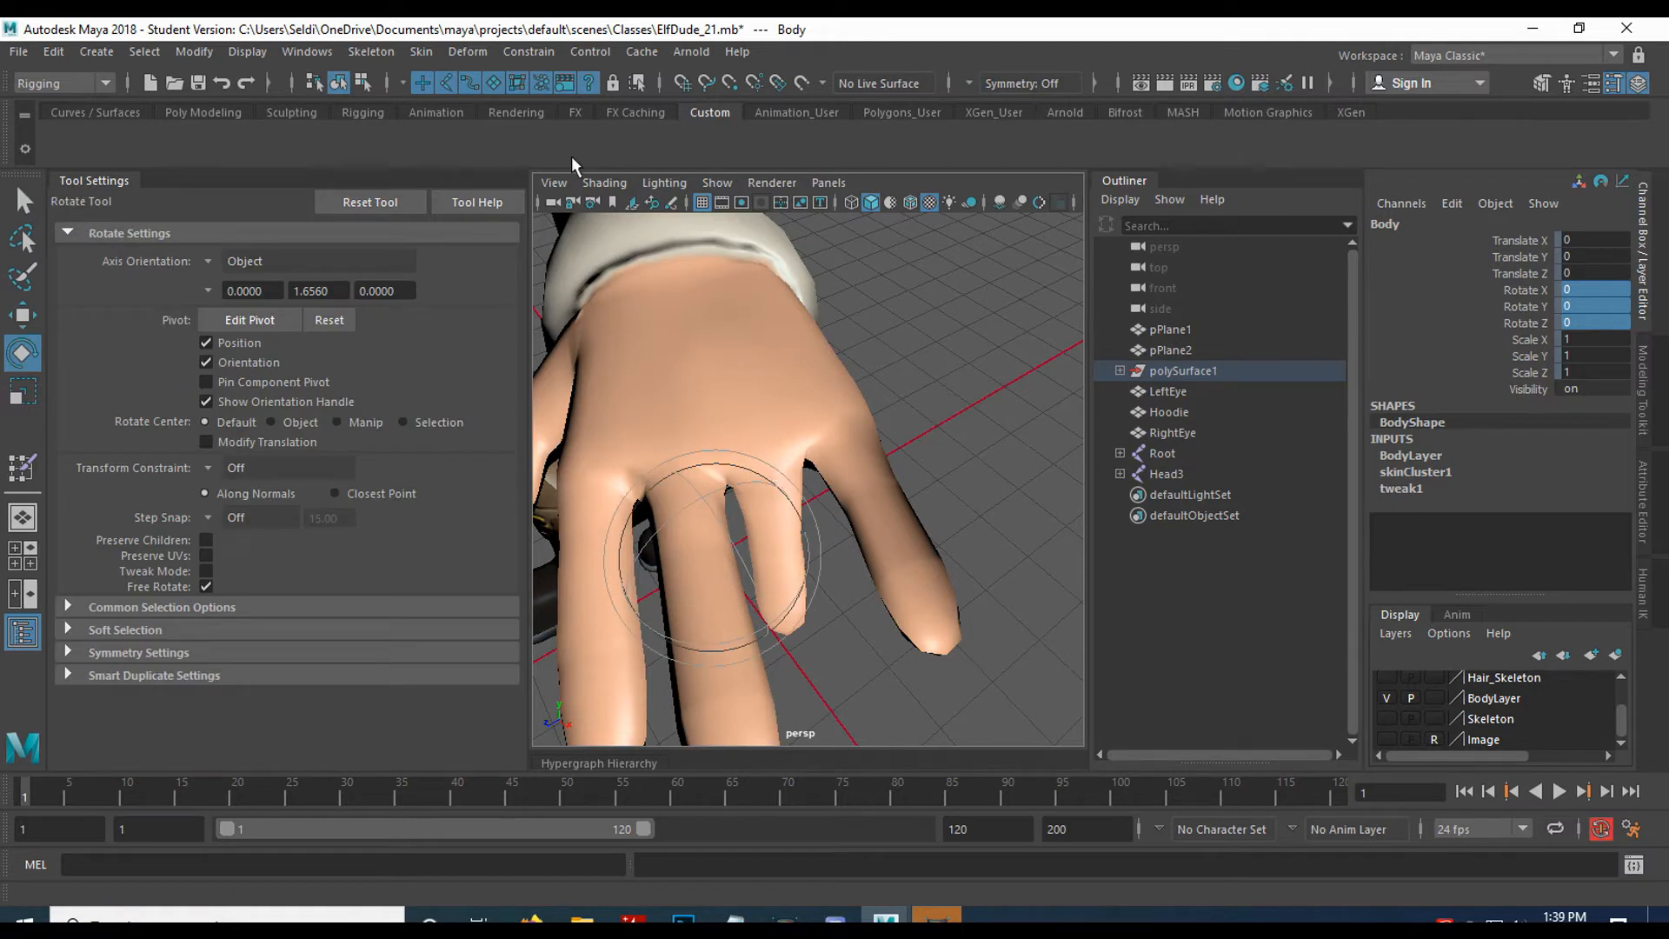
click(720, 183)
click(818, 908)
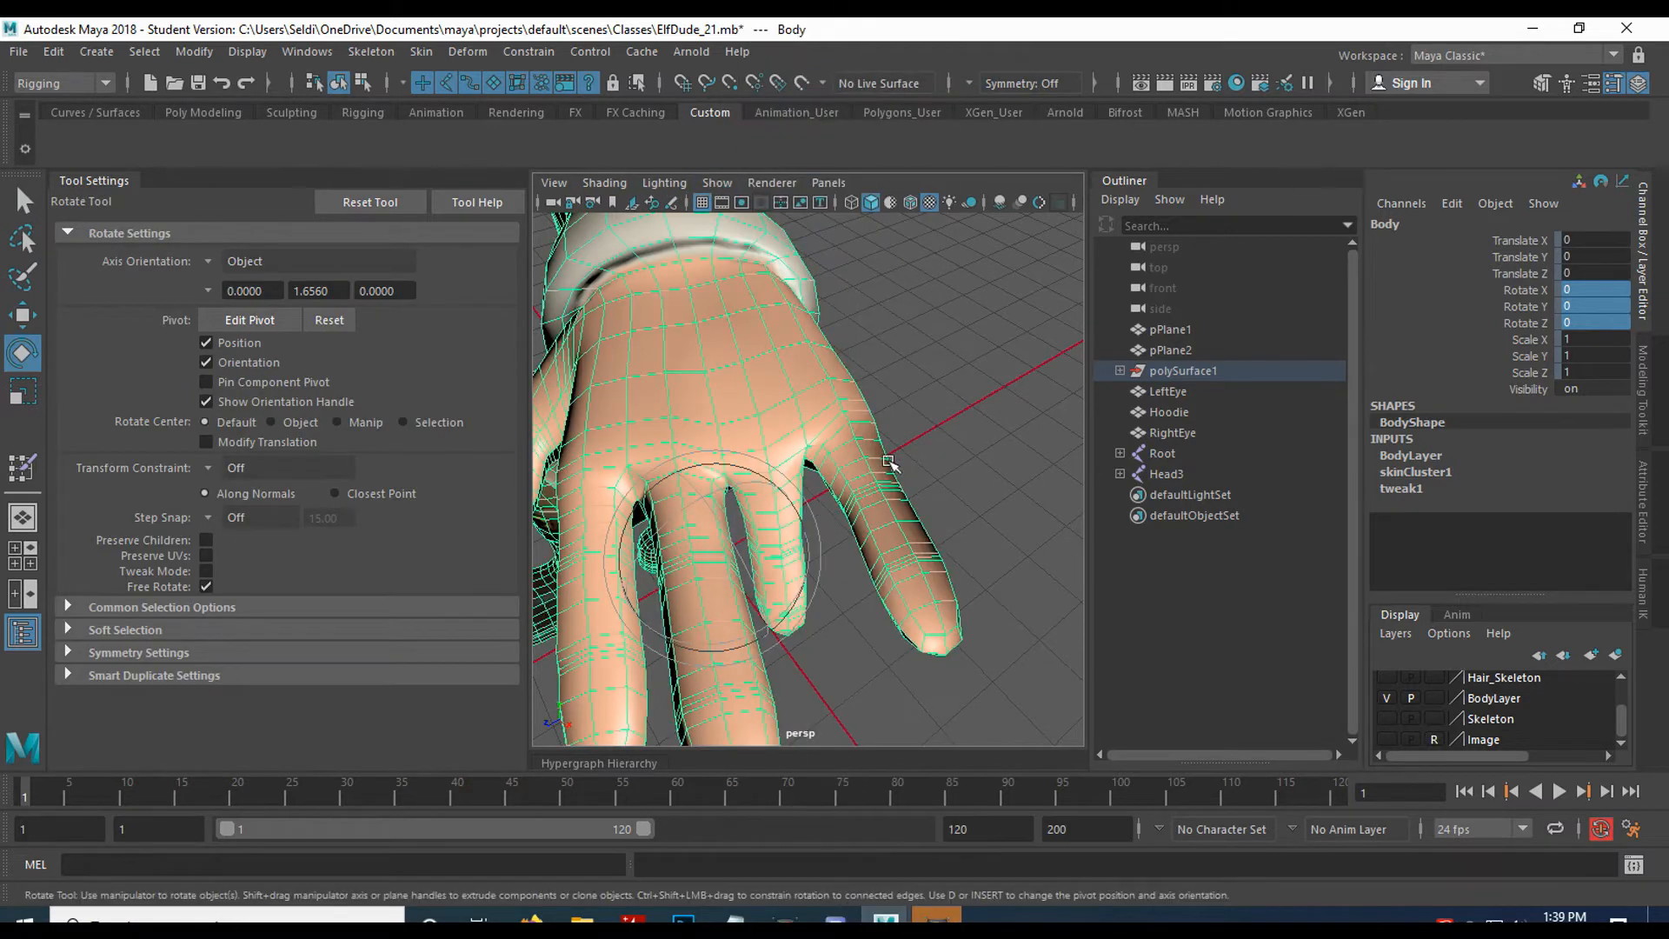
click(1387, 720)
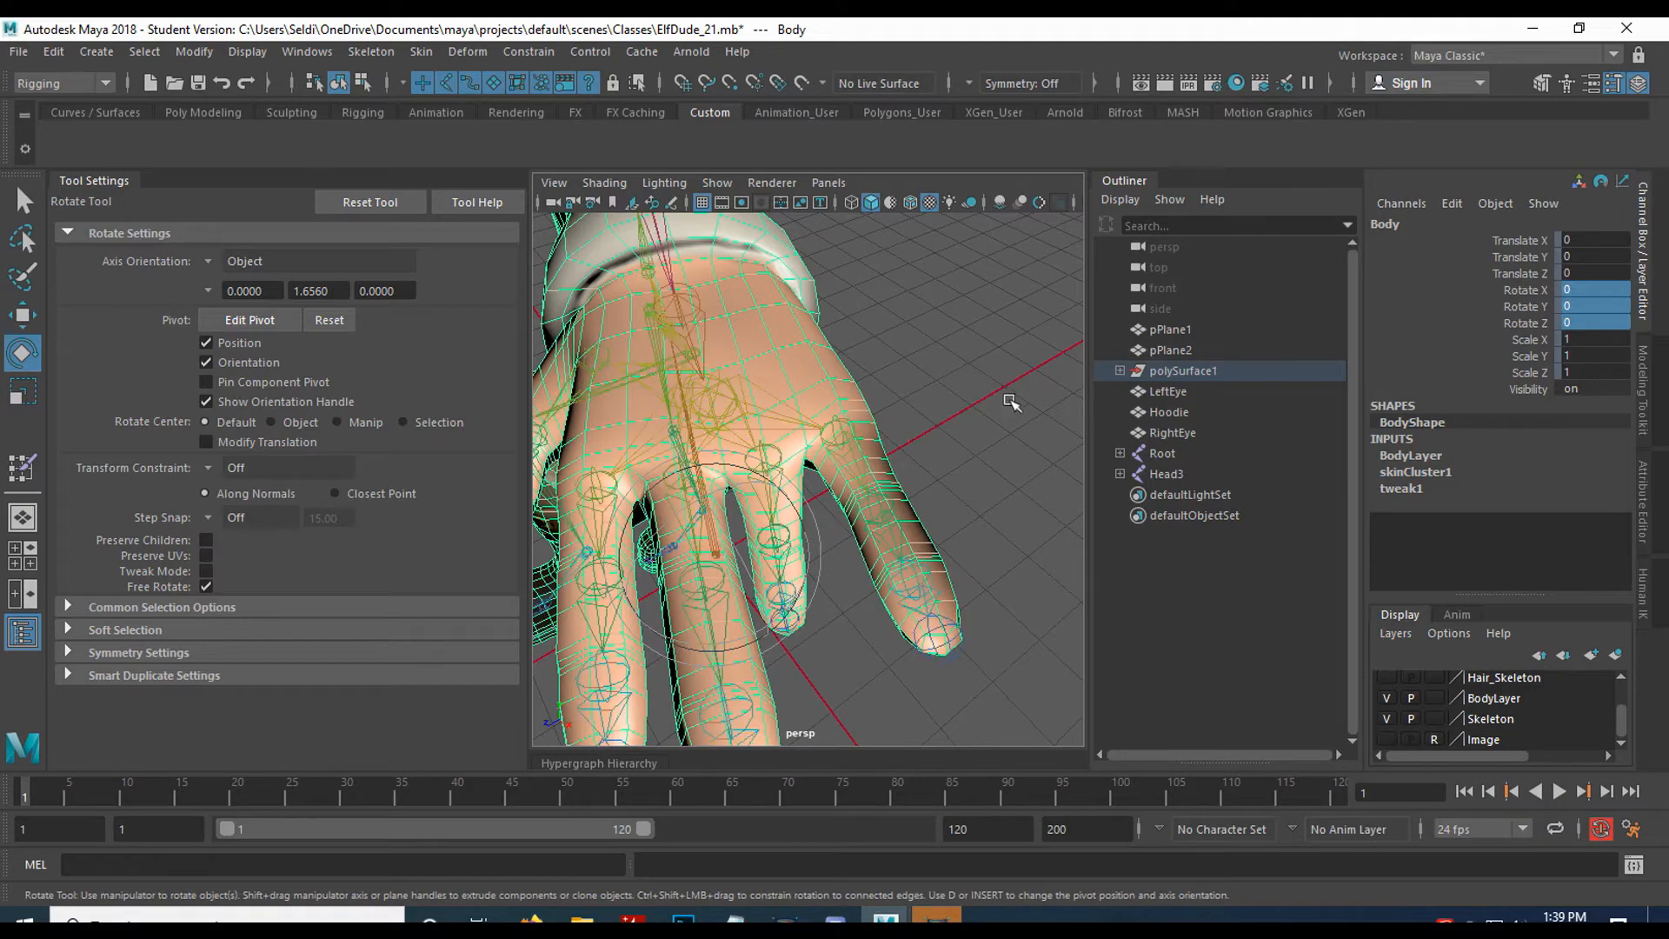
Select the L_Ring1 joint and set its Rotate Z to 0 to straighten the ring finger.
click(780, 483)
alt+drag(908, 600, 971, 533)
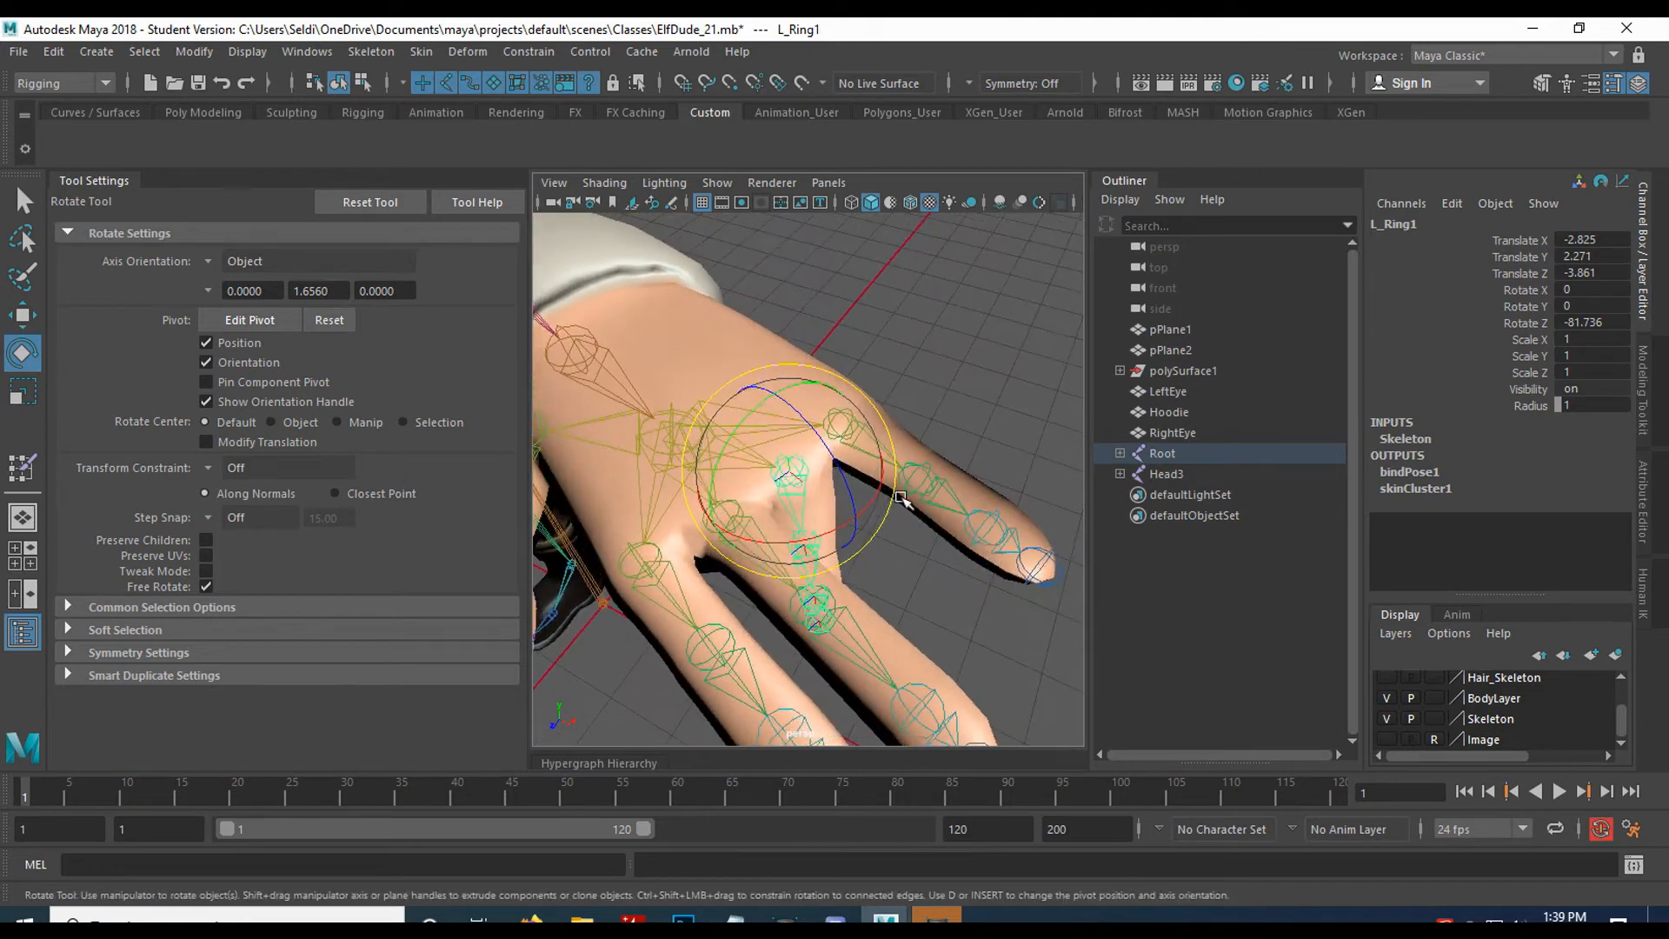
text(0)
key(Return)
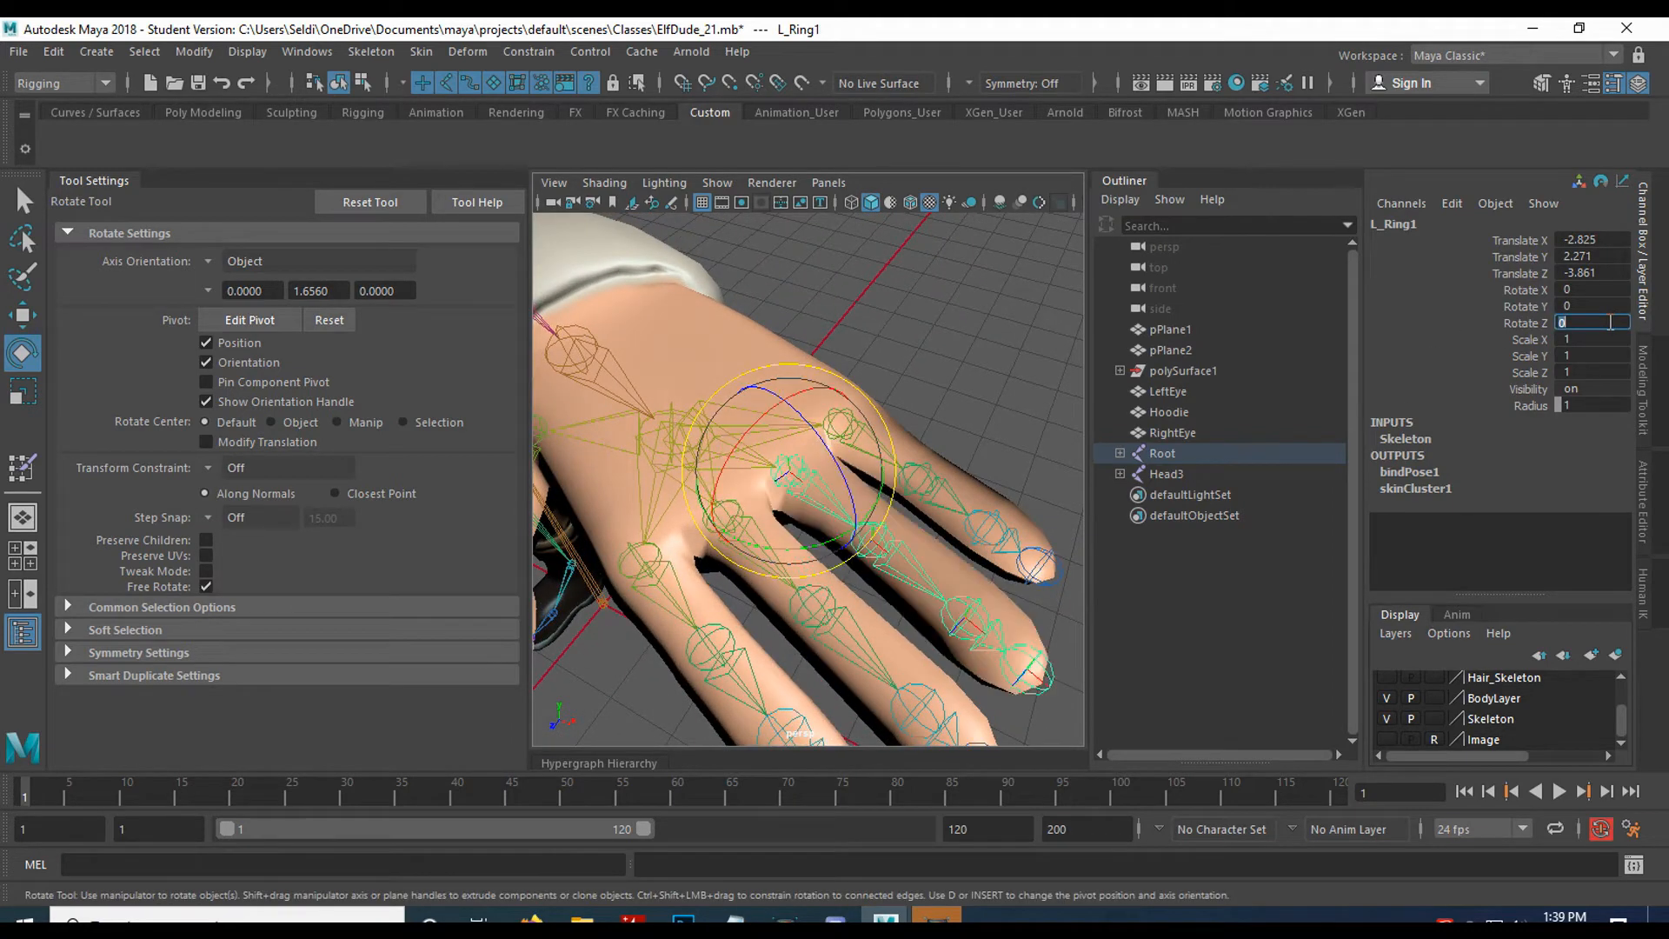
Select the L_Pinky1 joint and bend the pinky down to about -88.1 in Rotate Z.
click(937, 392)
click(847, 424)
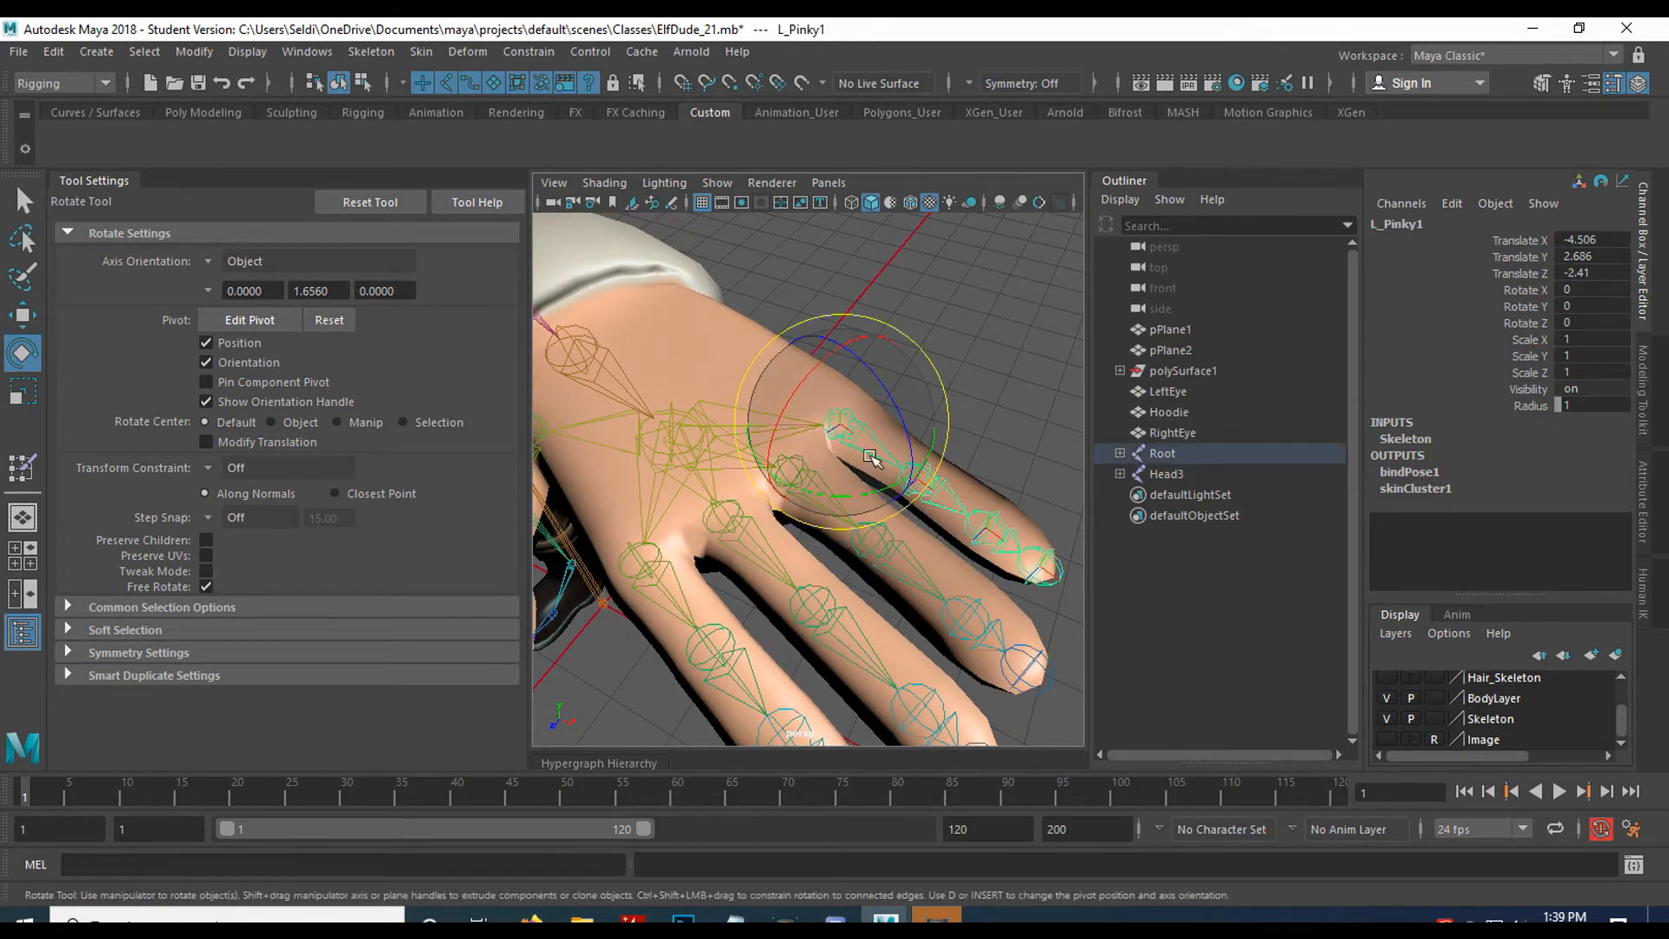
drag(882, 367, 681, 448)
alt+drag(589, 261, 696, 269)
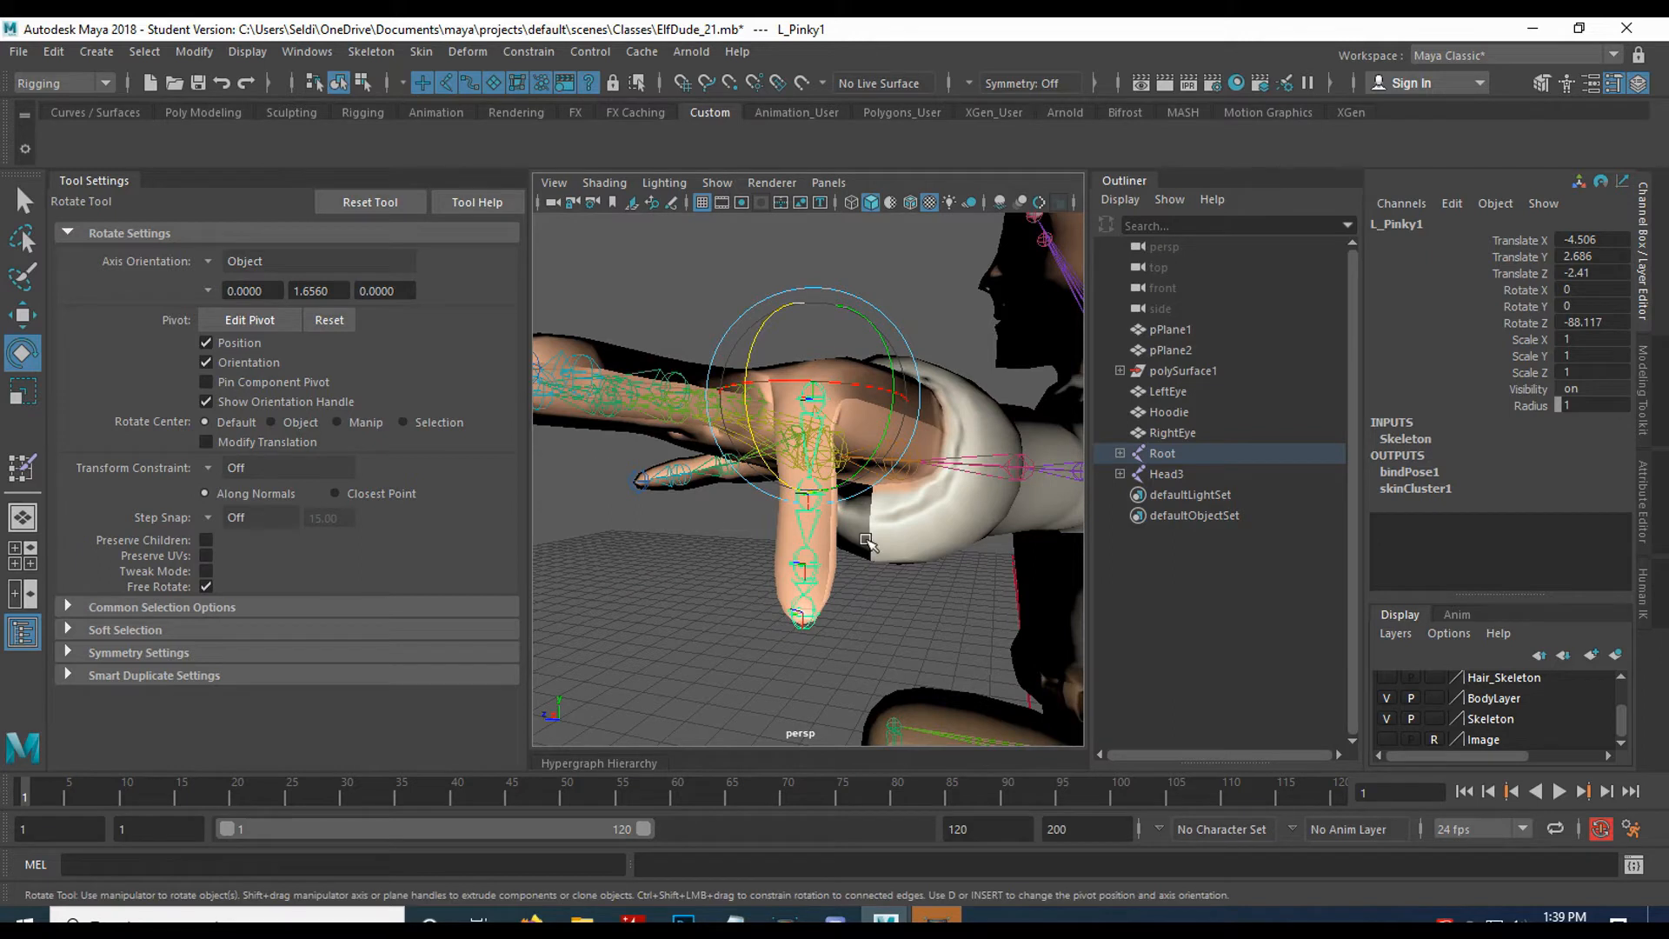
Select the elf's body mesh and start Paint Skin Weights with L_Pinky1 as the active influence.
click(972, 418)
click(23, 470)
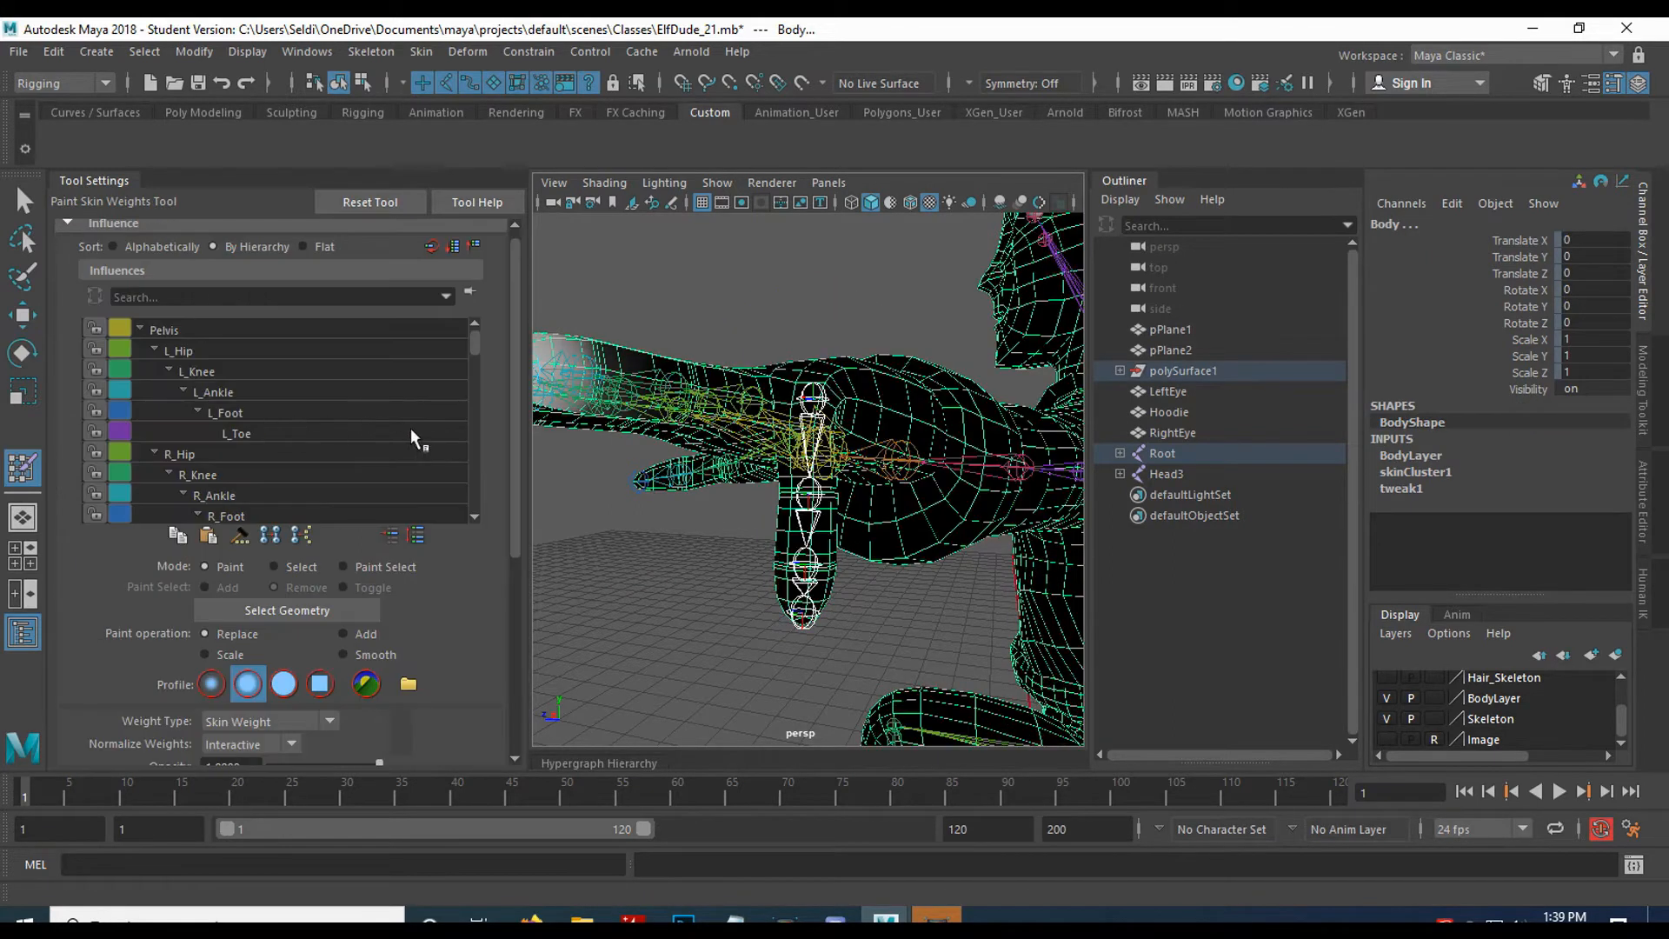
scroll(263, 410, down, 10)
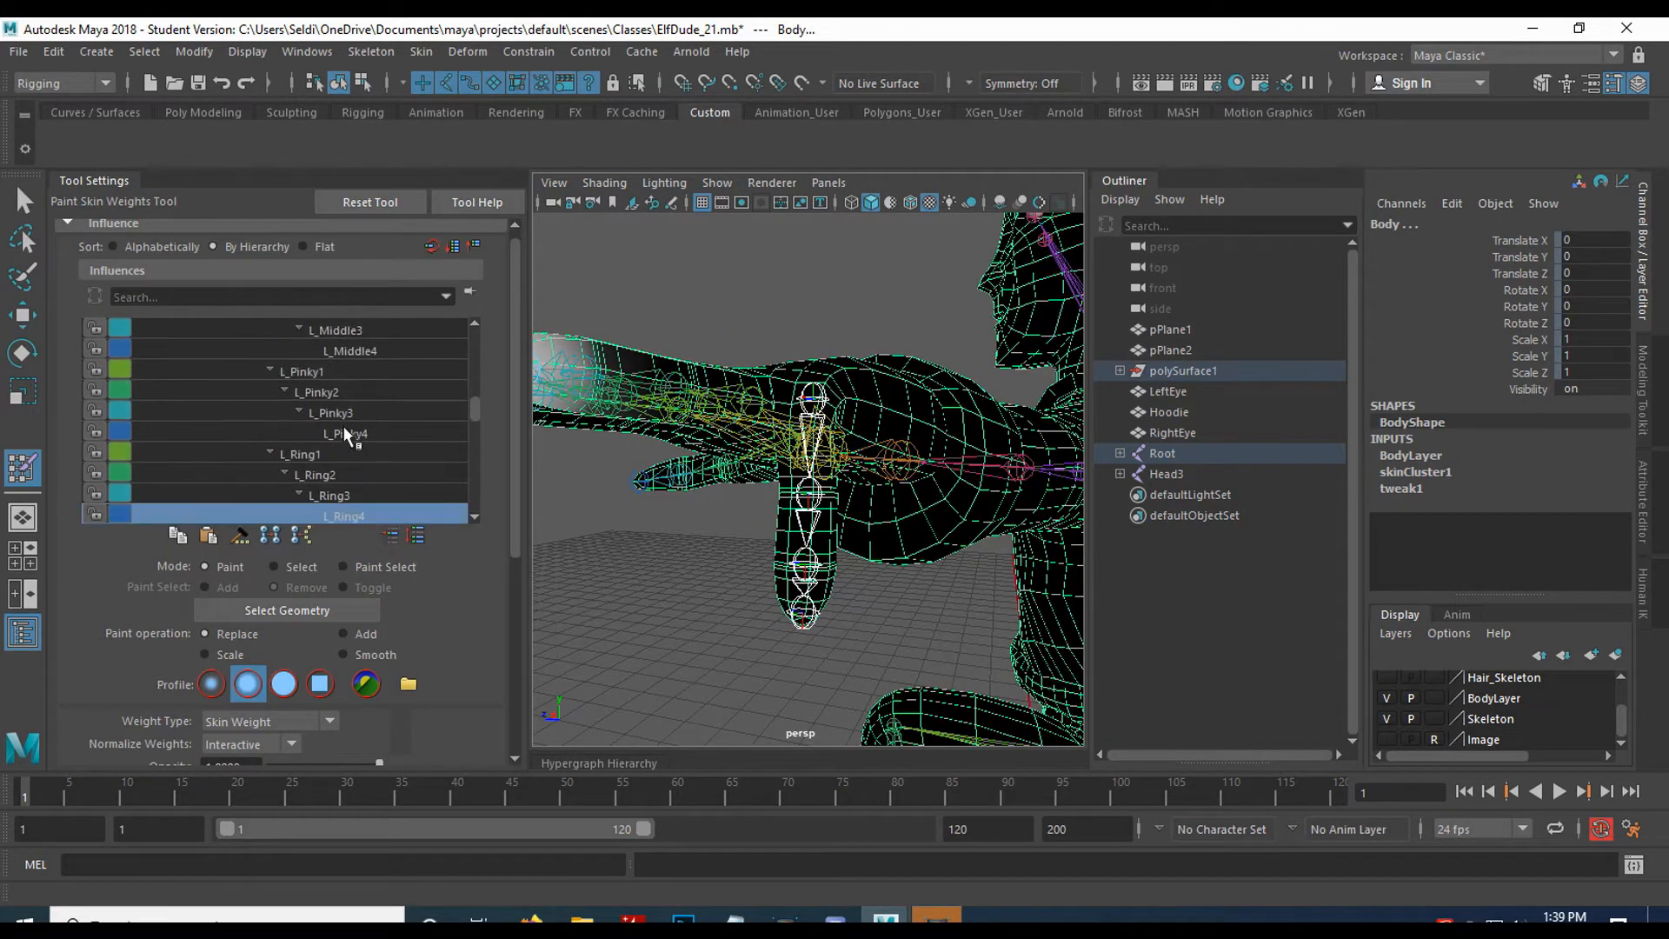
click(344, 451)
scroll(362, 403, up, 3)
click(325, 374)
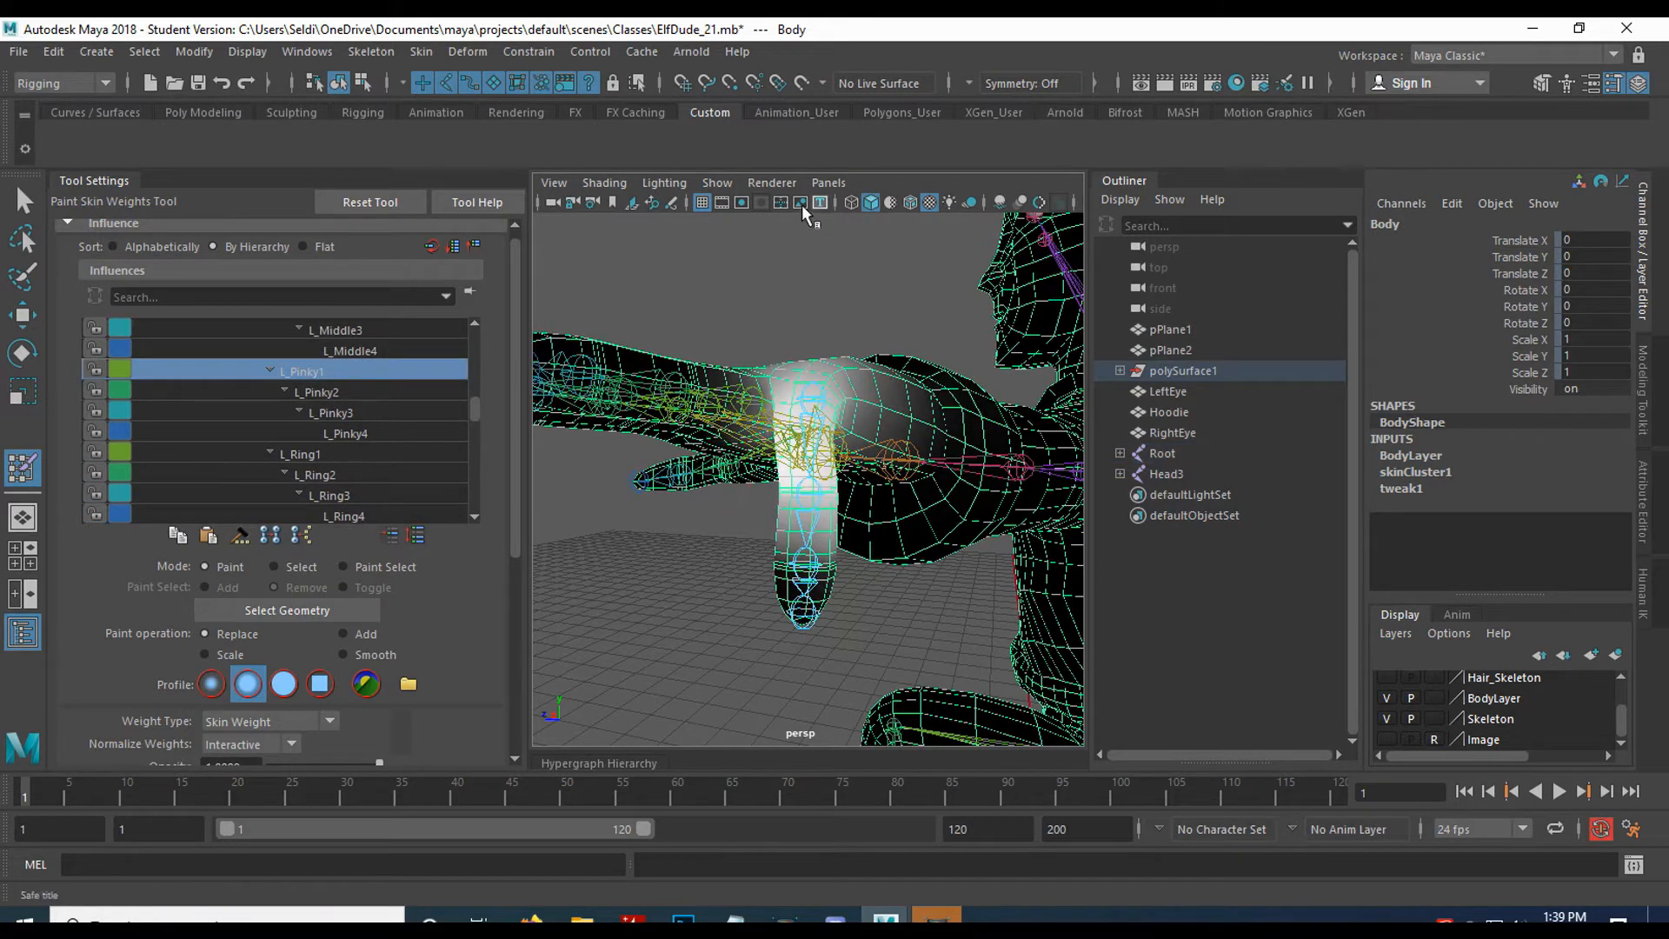
Turn off selection highlighting and hide the Skeleton layer to inspect the pinky weights unobstructed.
click(717, 183)
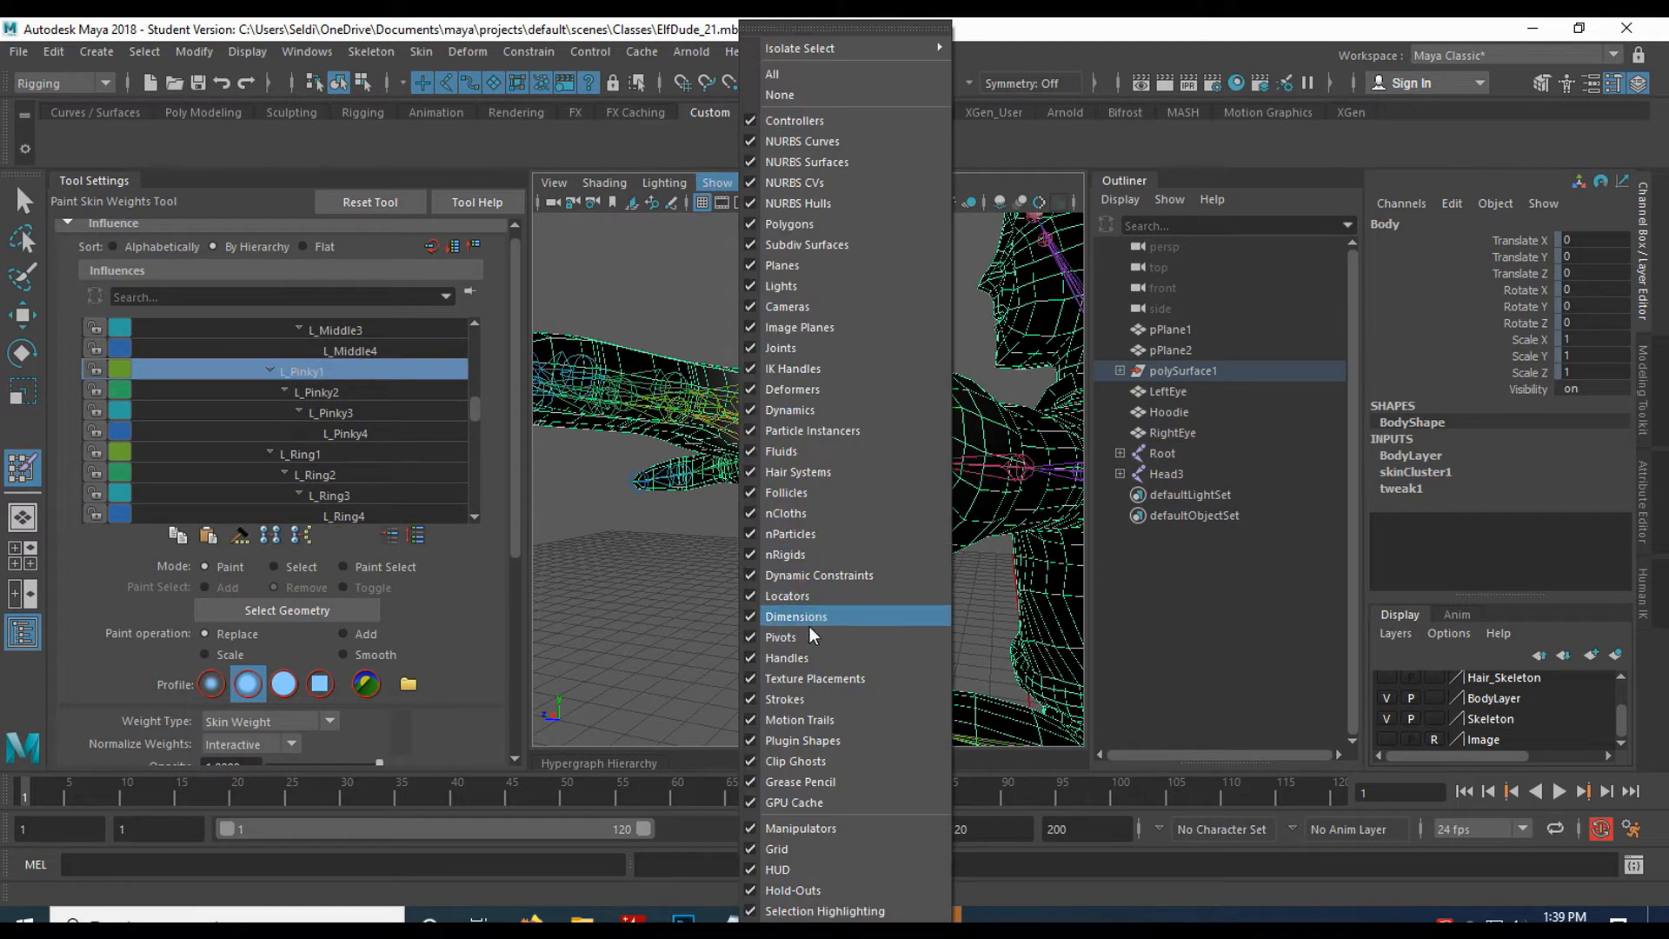
click(817, 911)
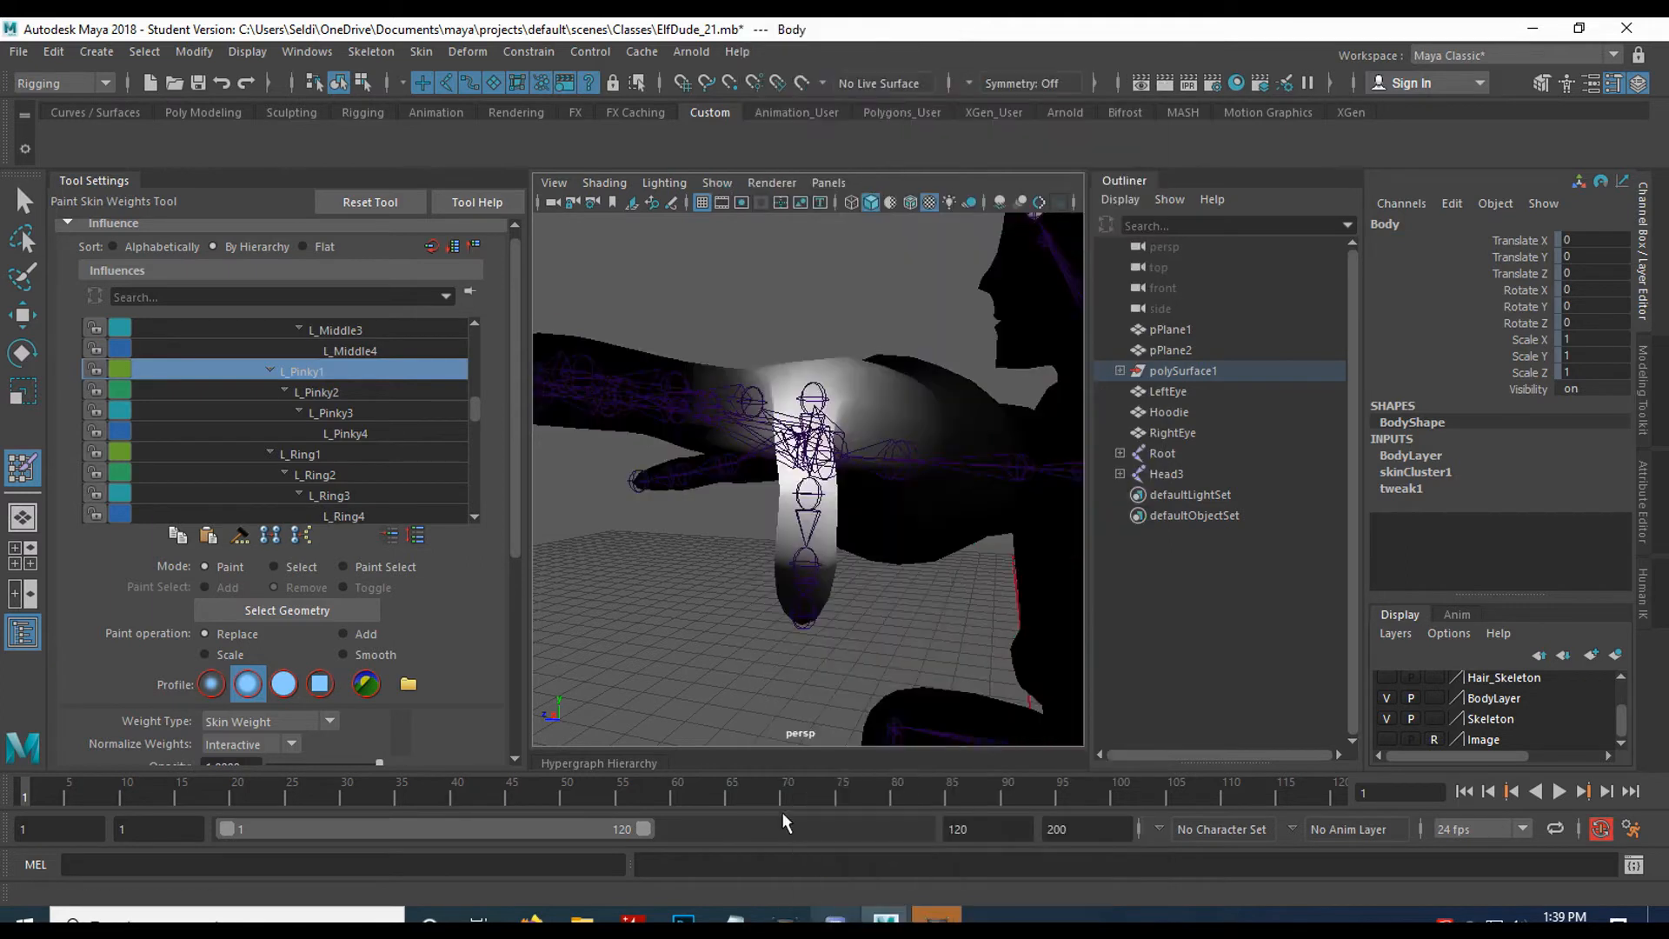
click(1387, 718)
alt+drag(868, 533, 758, 437)
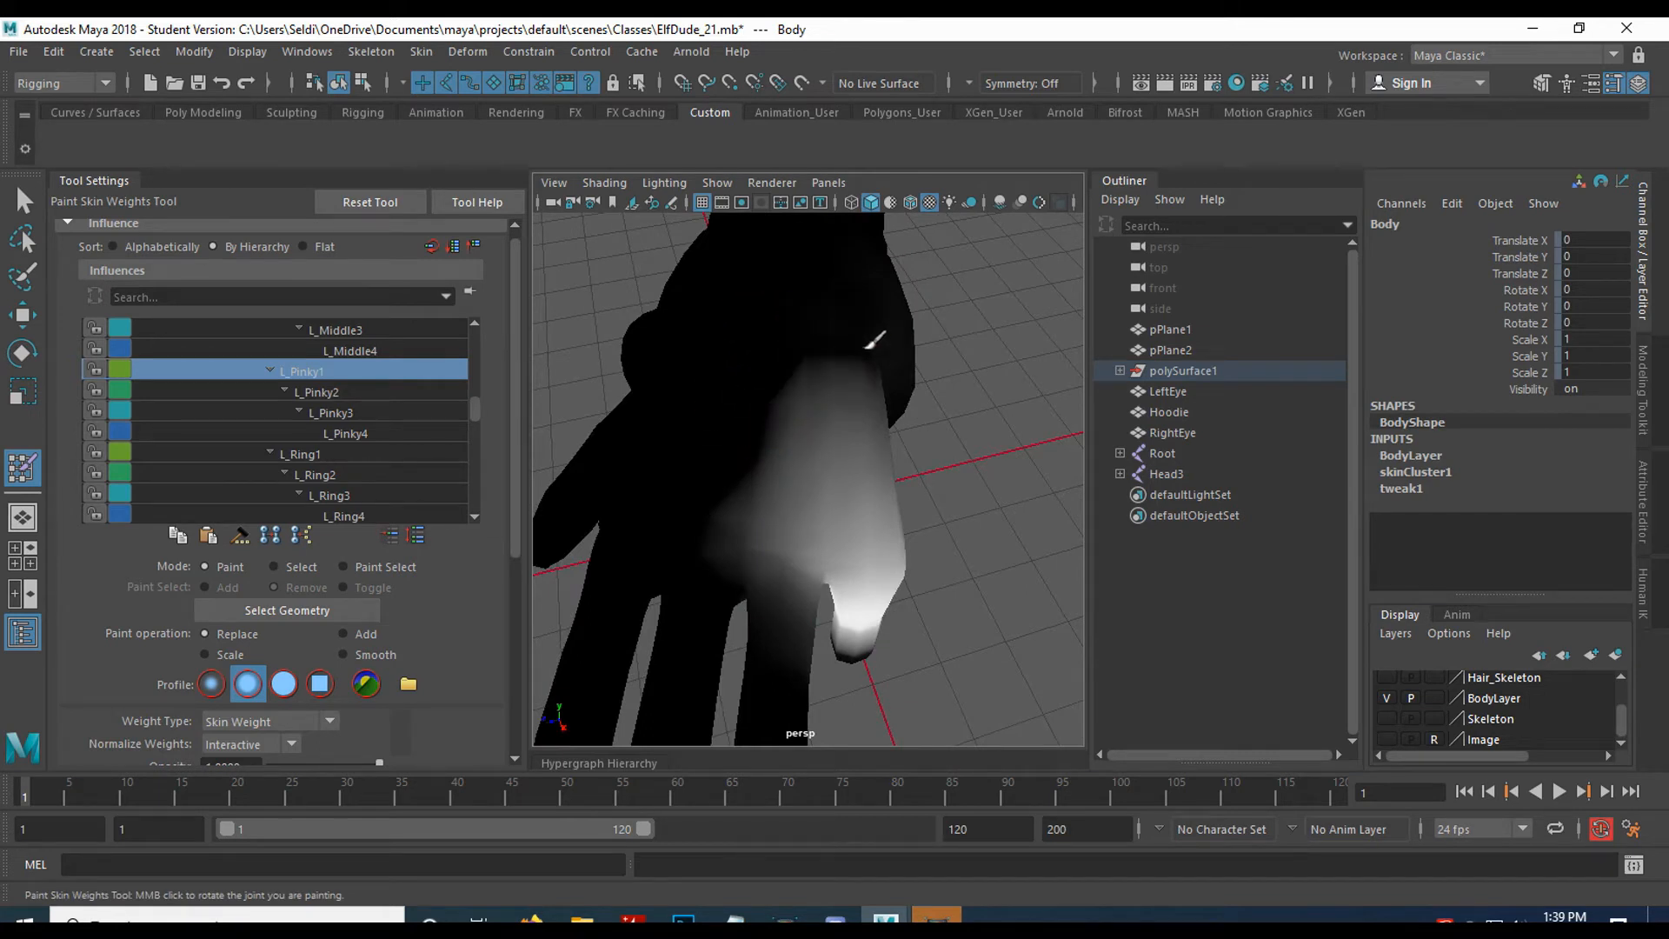
alt+drag(928, 365, 765, 305)
mouse_move(765, 306)
alt+middle_down()
mouse_move(870, 386)
mouse_move(855, 343)
alt+middle_up()
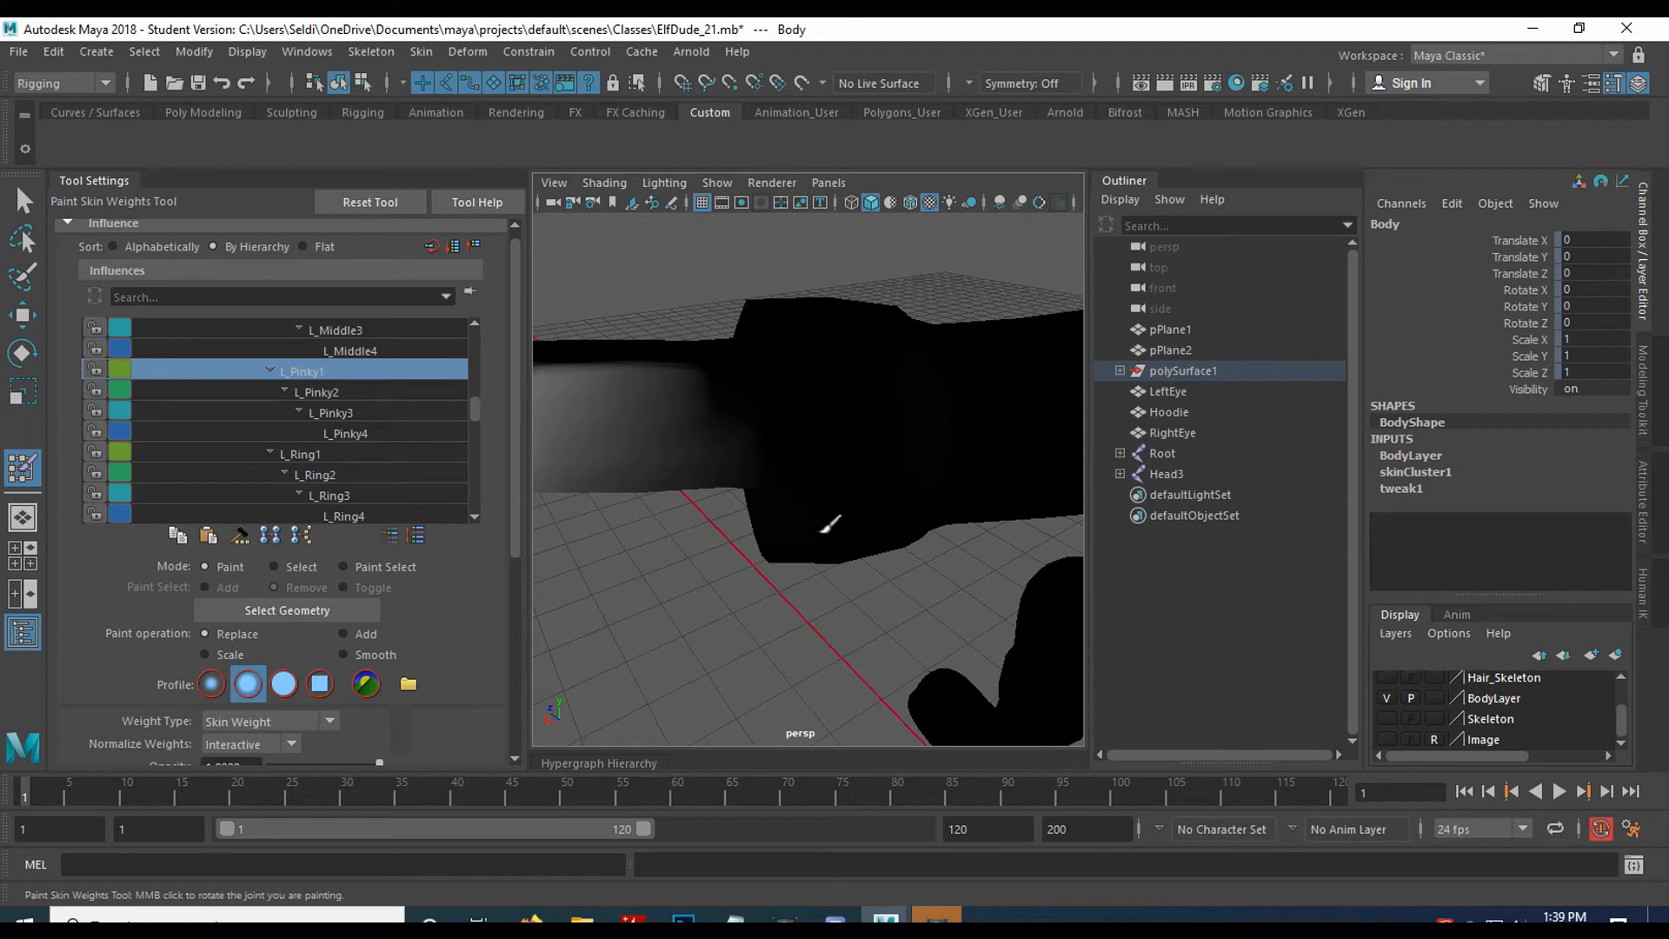
Turn on the color ramp and paint out stray L_Pinky1 weights around the wrist with Replace at value 0.
scroll(408, 640, down, 5)
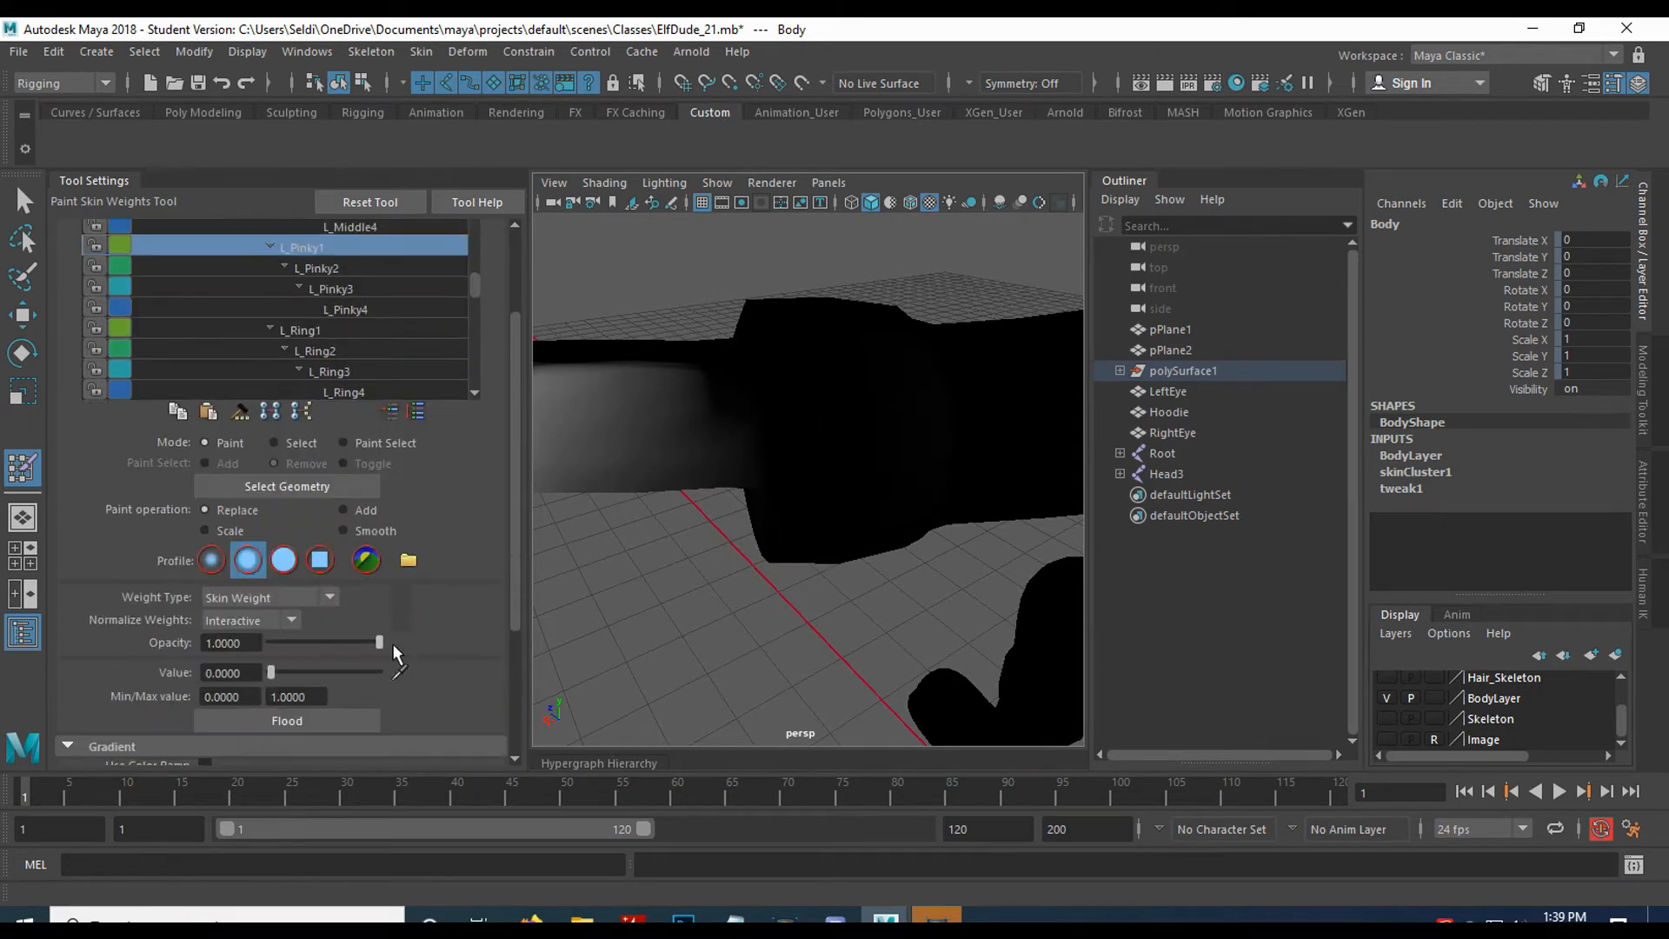
click(205, 580)
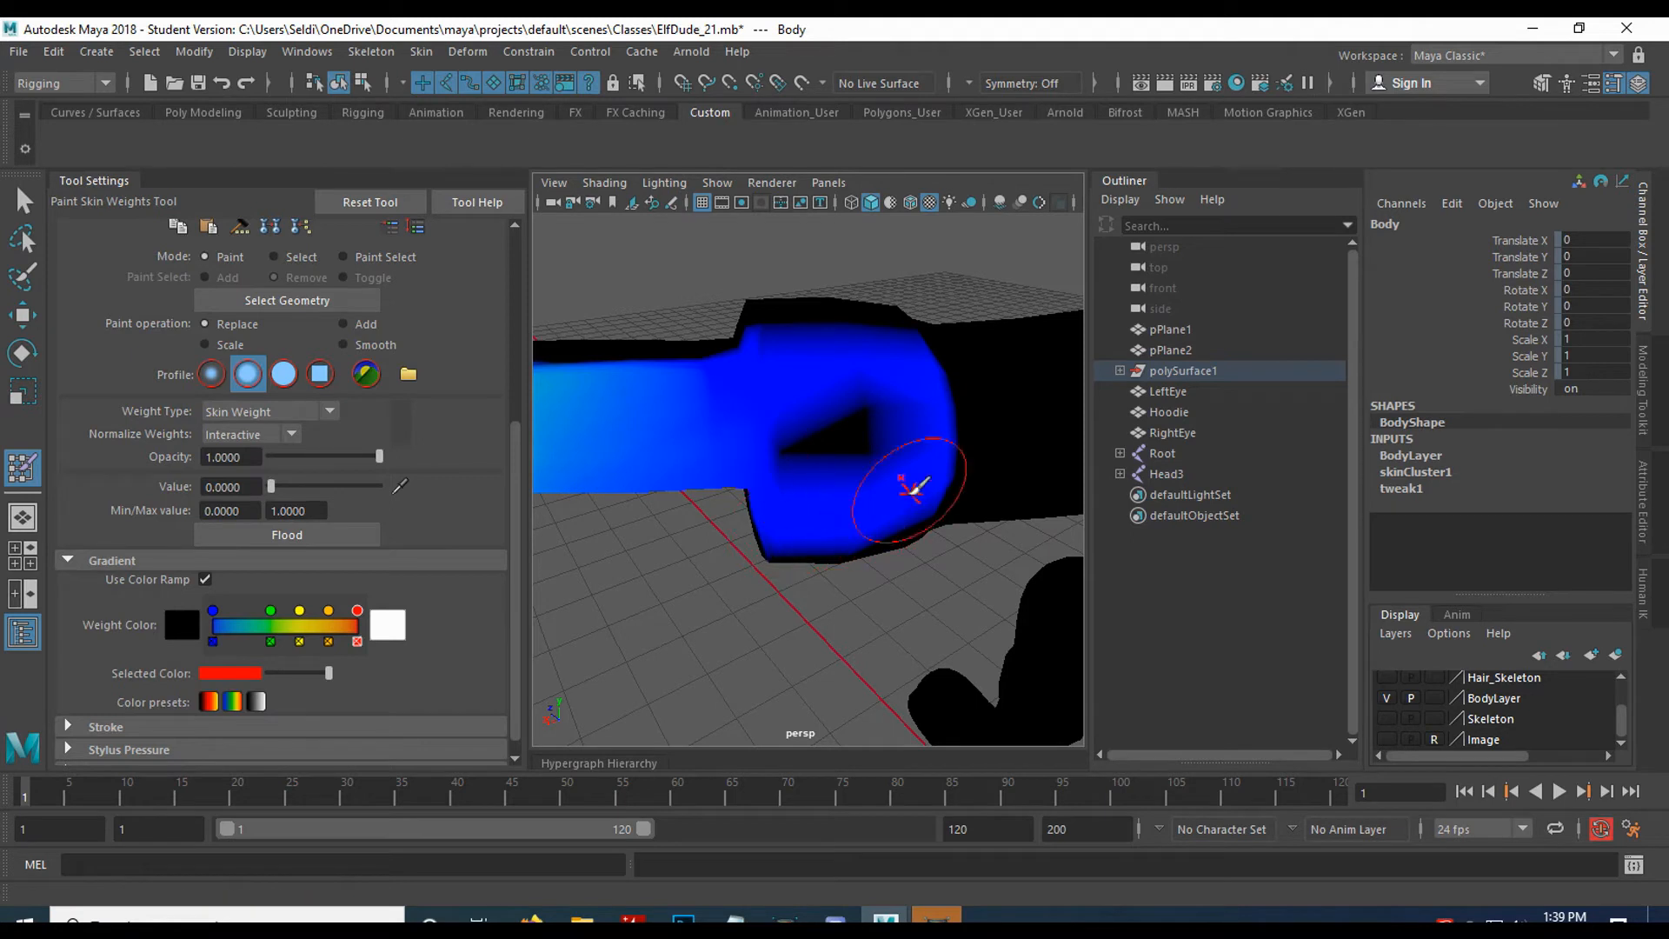
alt+drag(913, 484, 962, 478)
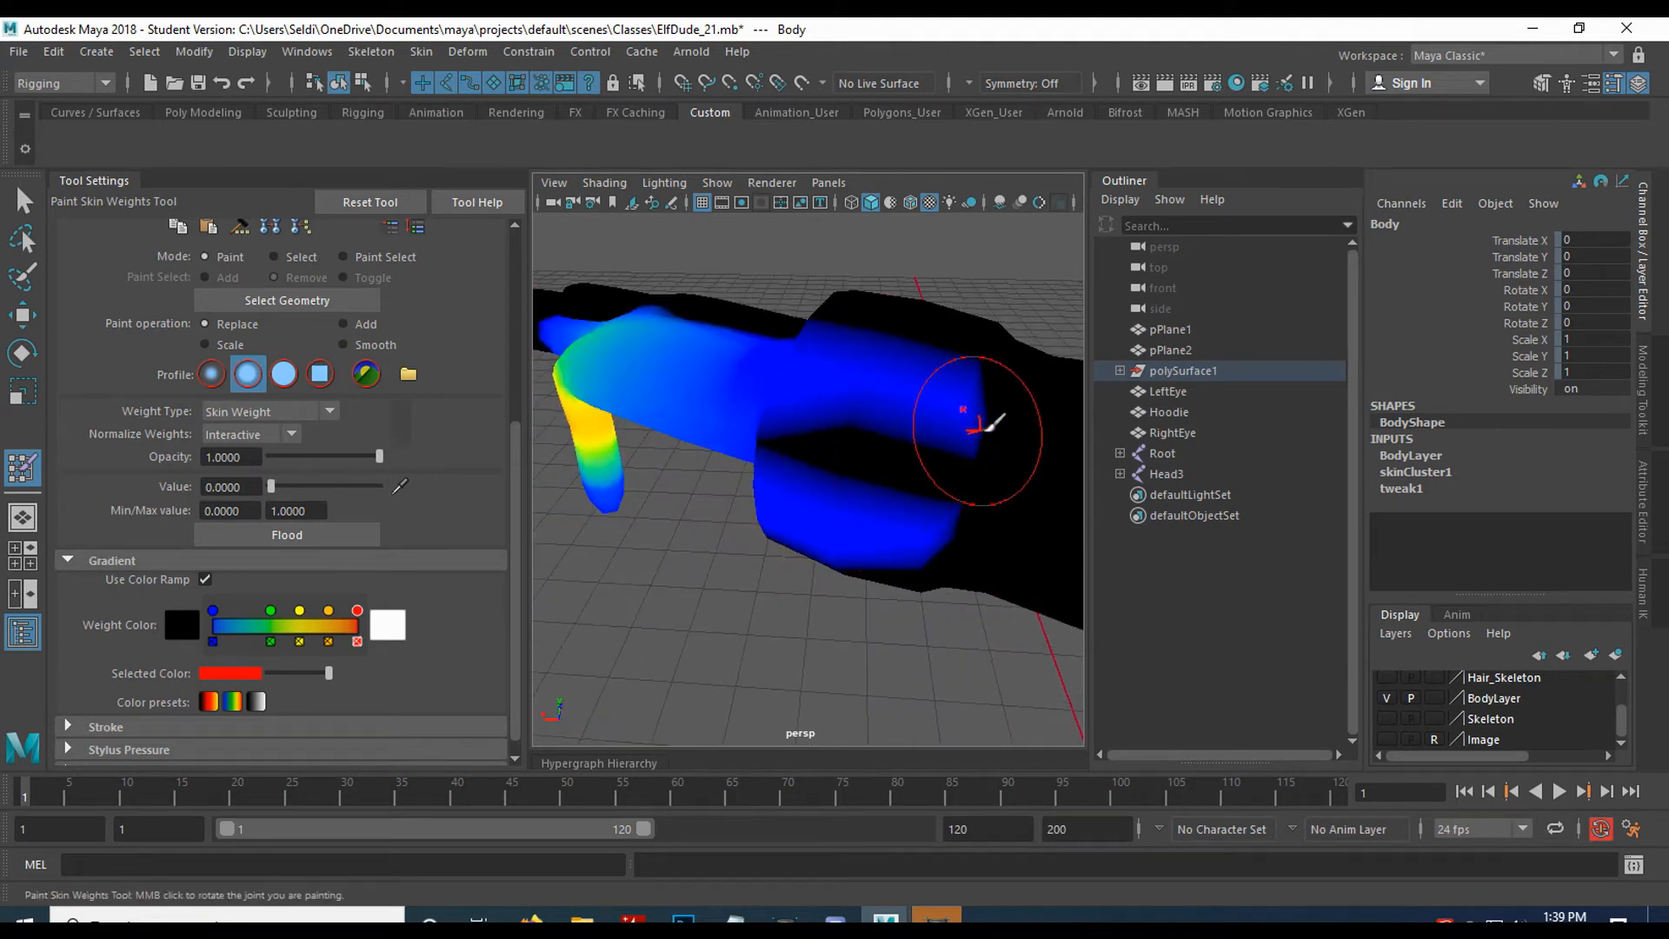
mouse_move(807, 435)
alt+mouse_down()
mouse_move(834, 413)
mouse_move(750, 404)
mouse_move(676, 472)
mouse_move(652, 469)
mouse_move(764, 495)
mouse_move(761, 522)
mouse_move(720, 467)
alt+mouse_up()
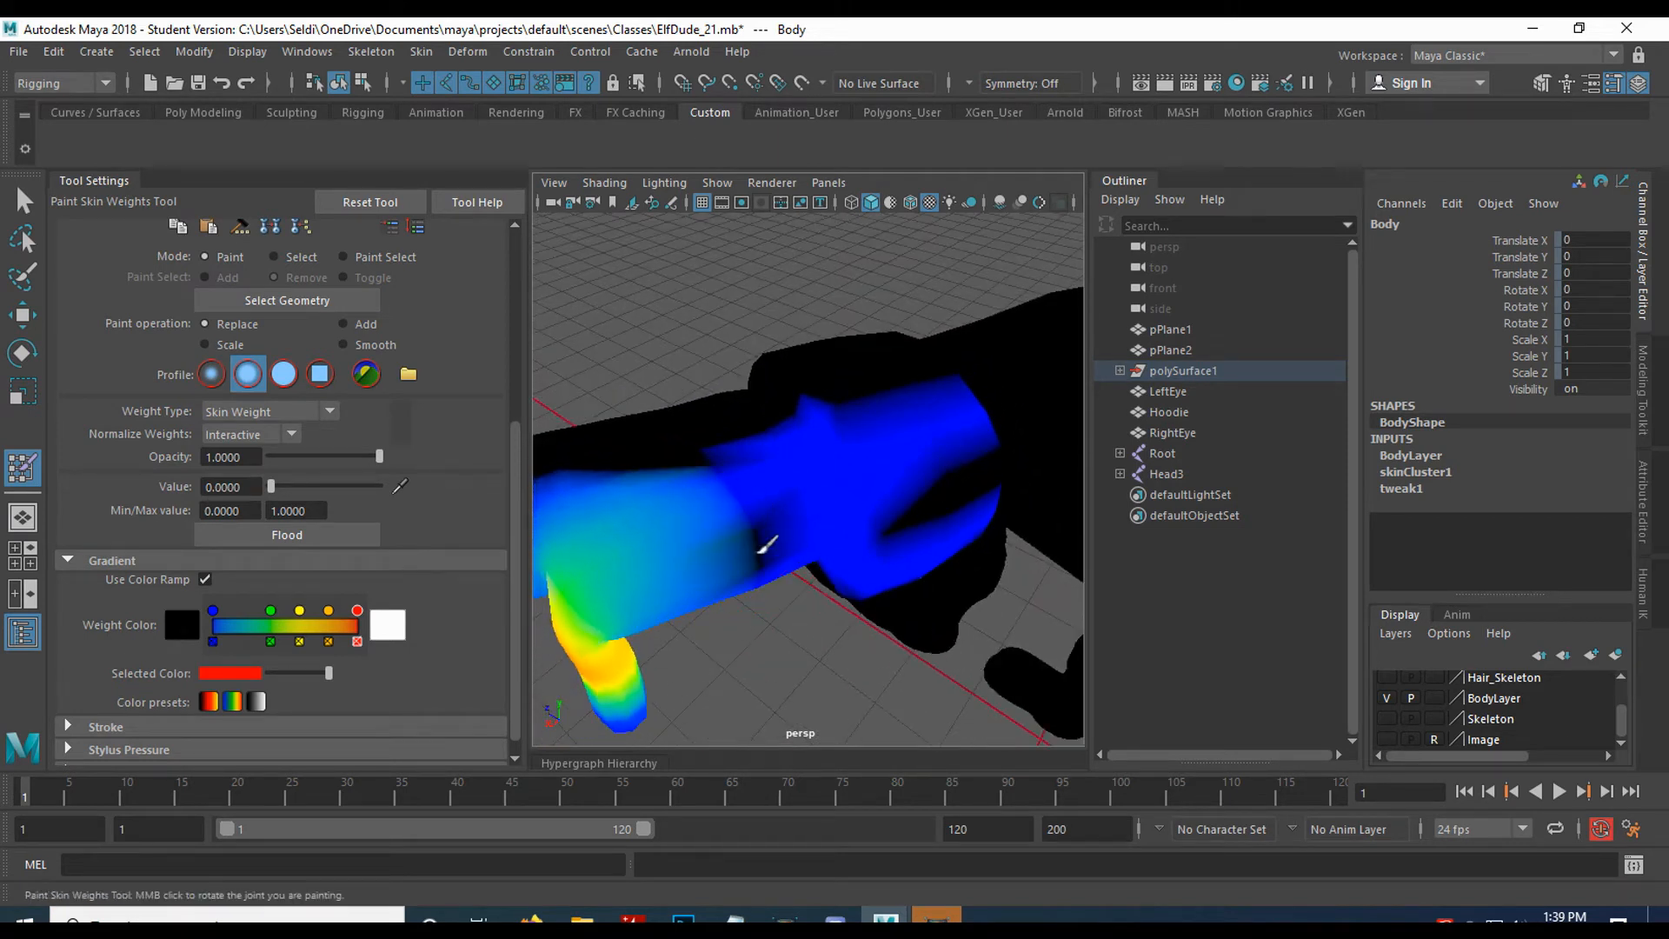
mouse_move(782, 567)
alt+mouse_down()
mouse_move(764, 540)
mouse_move(775, 383)
mouse_move(745, 459)
mouse_move(790, 525)
mouse_move(731, 414)
mouse_move(693, 540)
mouse_move(717, 393)
mouse_move(565, 478)
alt+mouse_up()
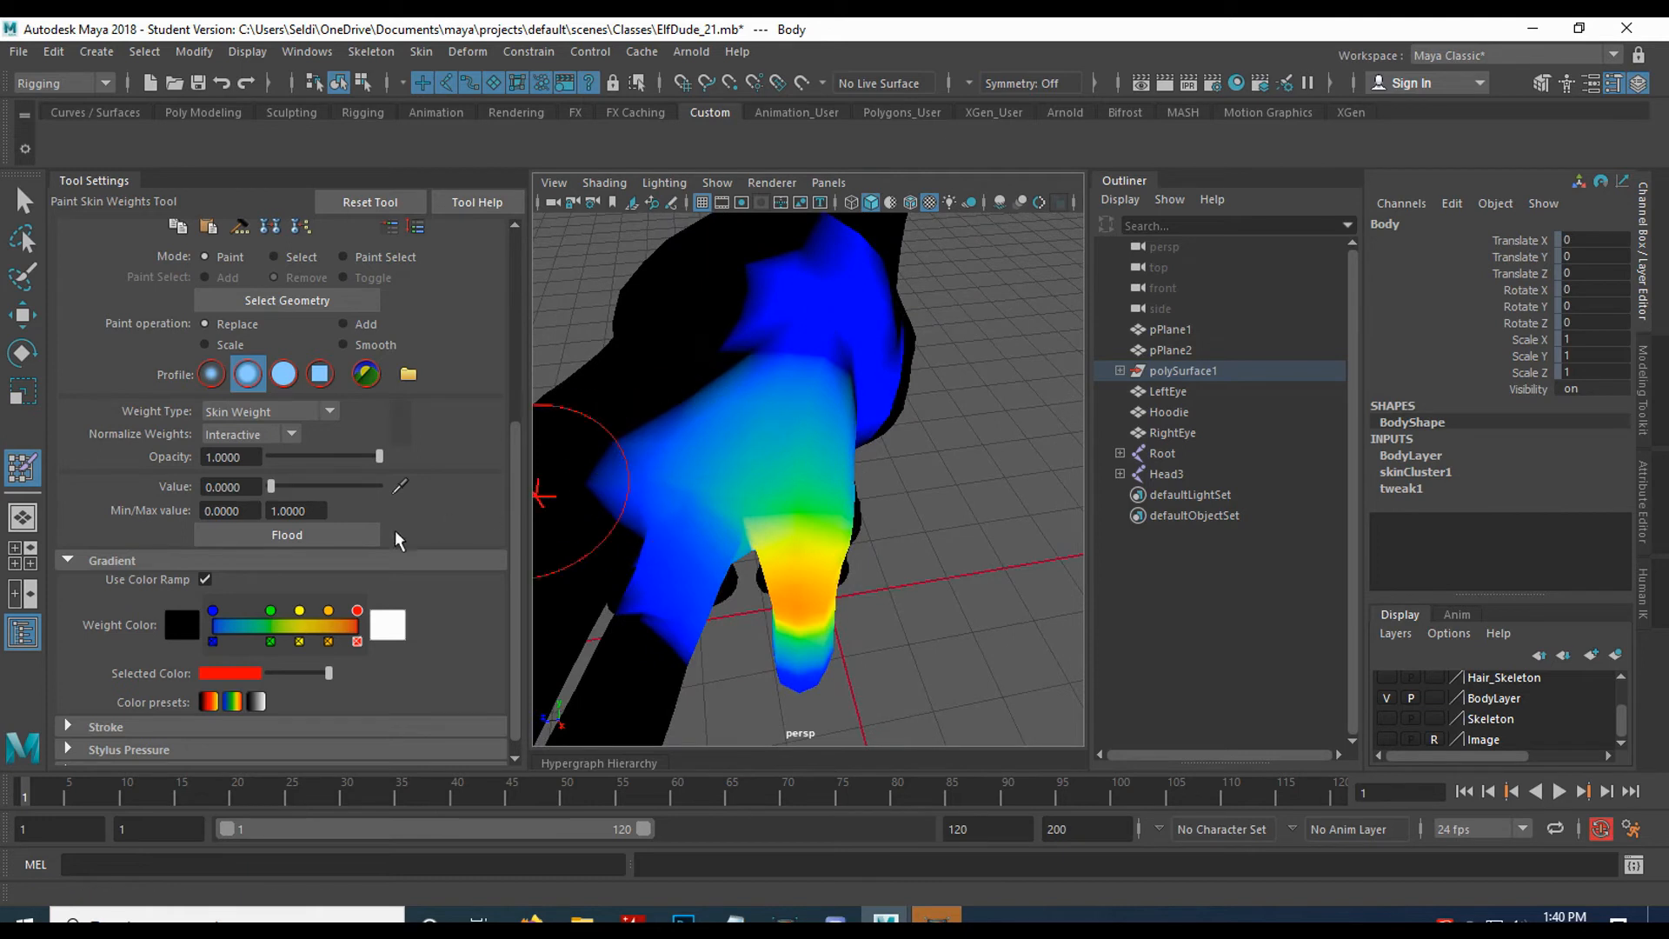
Turn off the color ramp and paint stray L_Pinky1 weights to 0 around the ring finger's base and the palm.
click(207, 579)
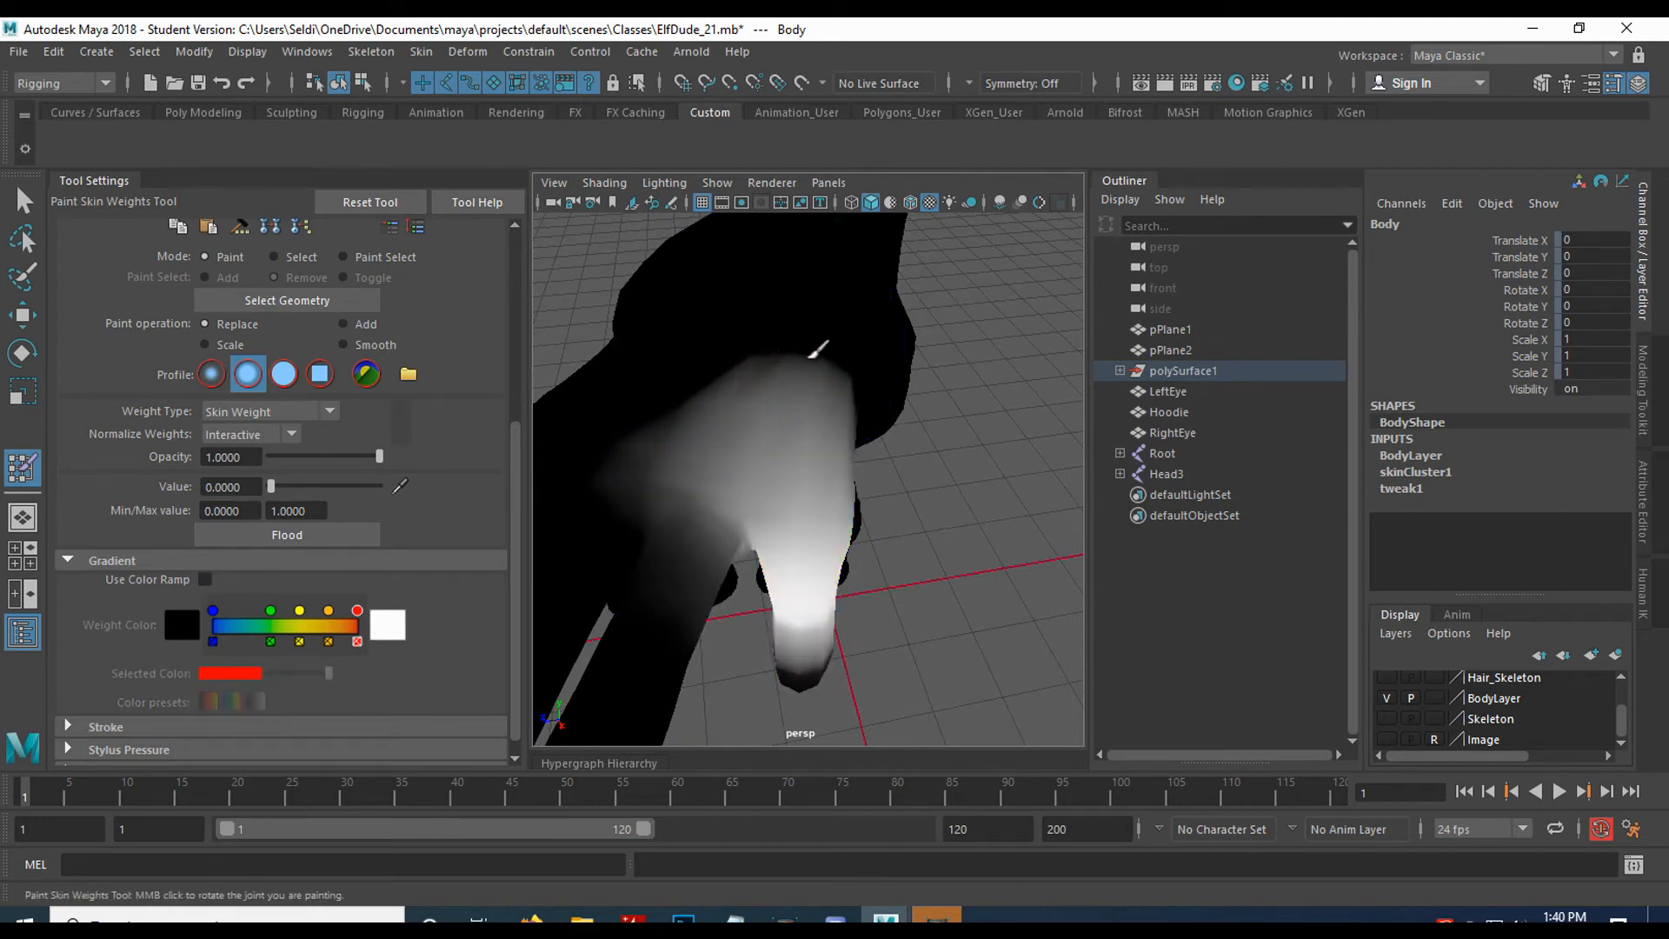
alt+drag(597, 467, 760, 362)
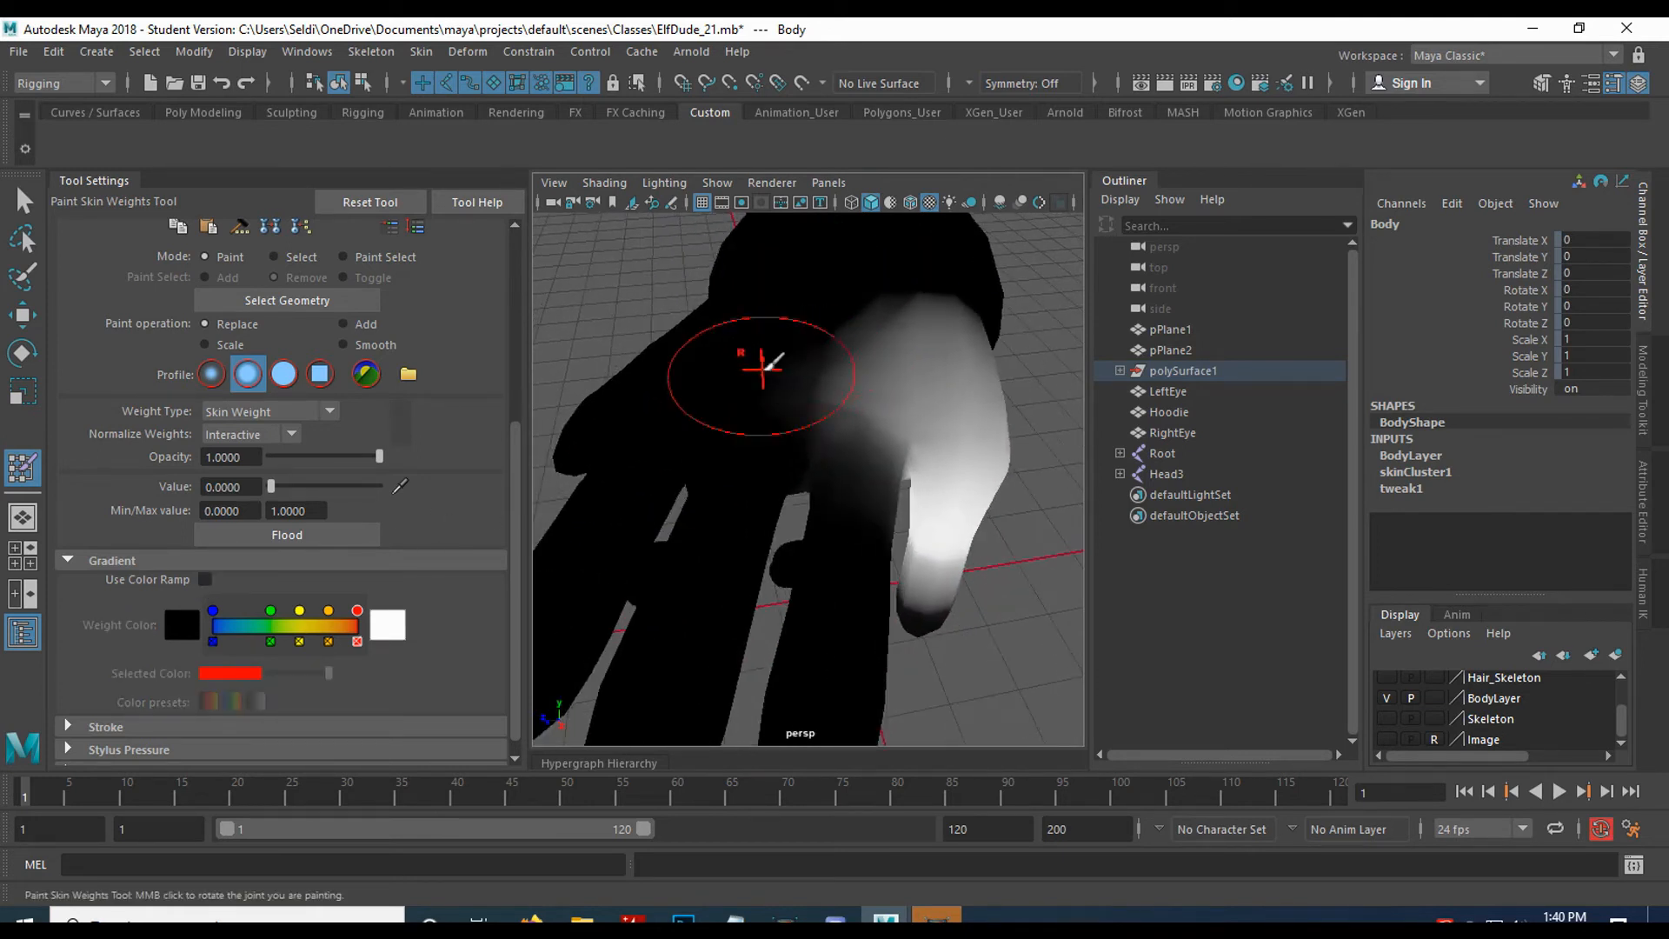
drag(797, 498, 808, 491)
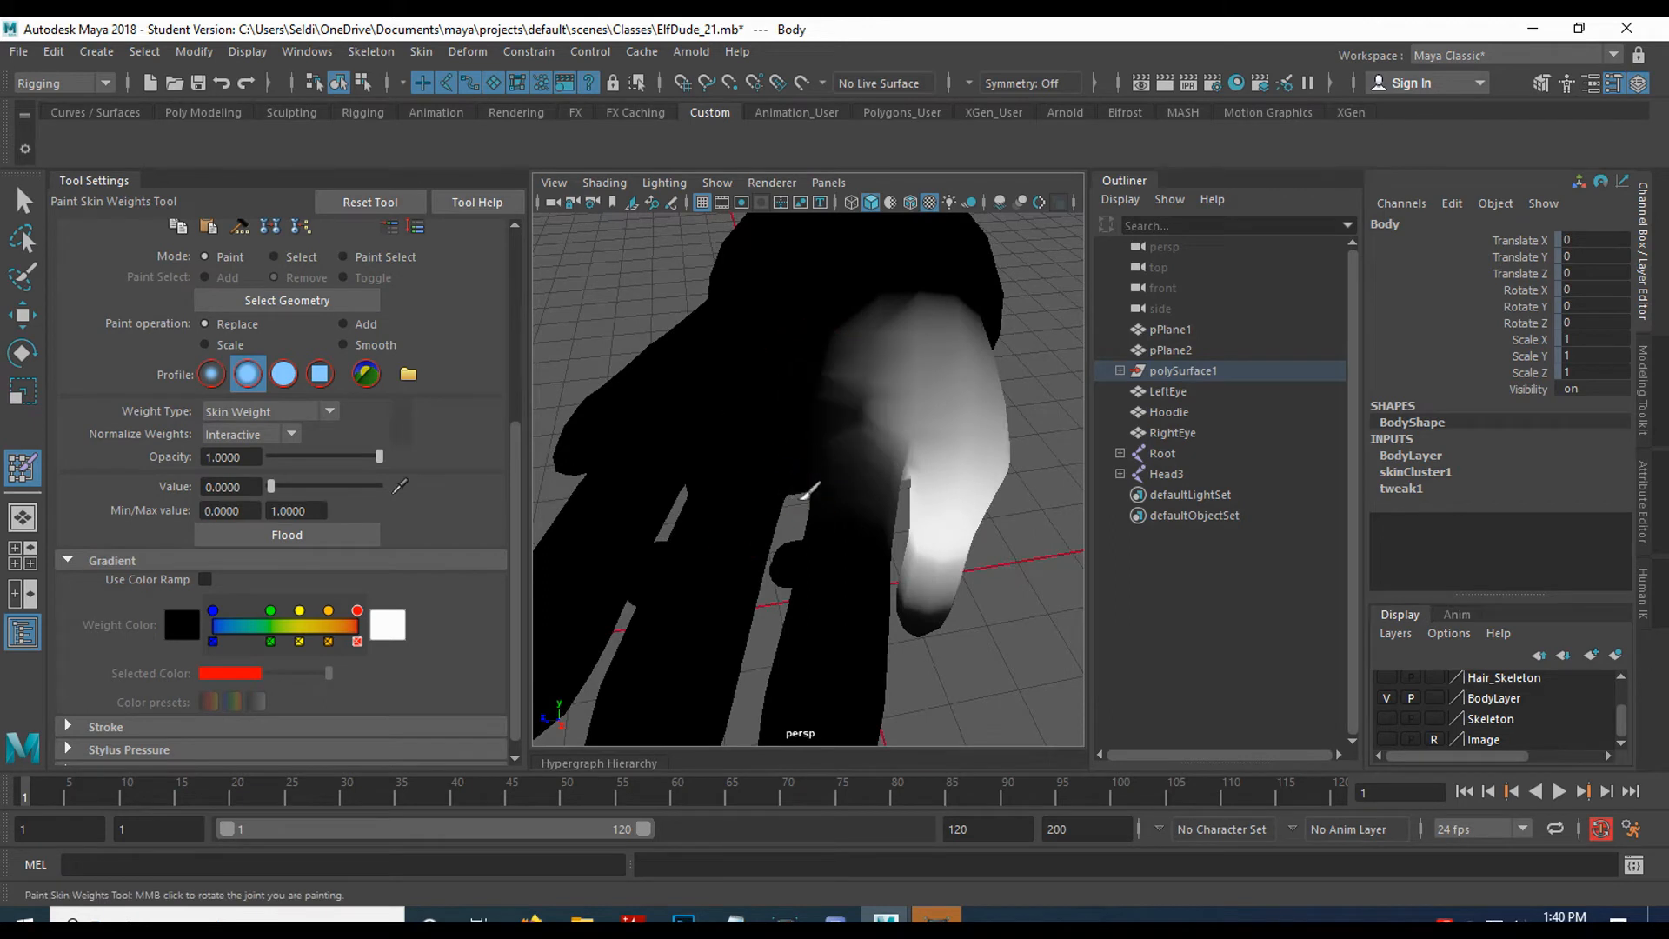
mouse_move(765, 406)
alt+mouse_down()
mouse_move(708, 566)
mouse_move(757, 421)
mouse_move(745, 517)
alt+mouse_up()
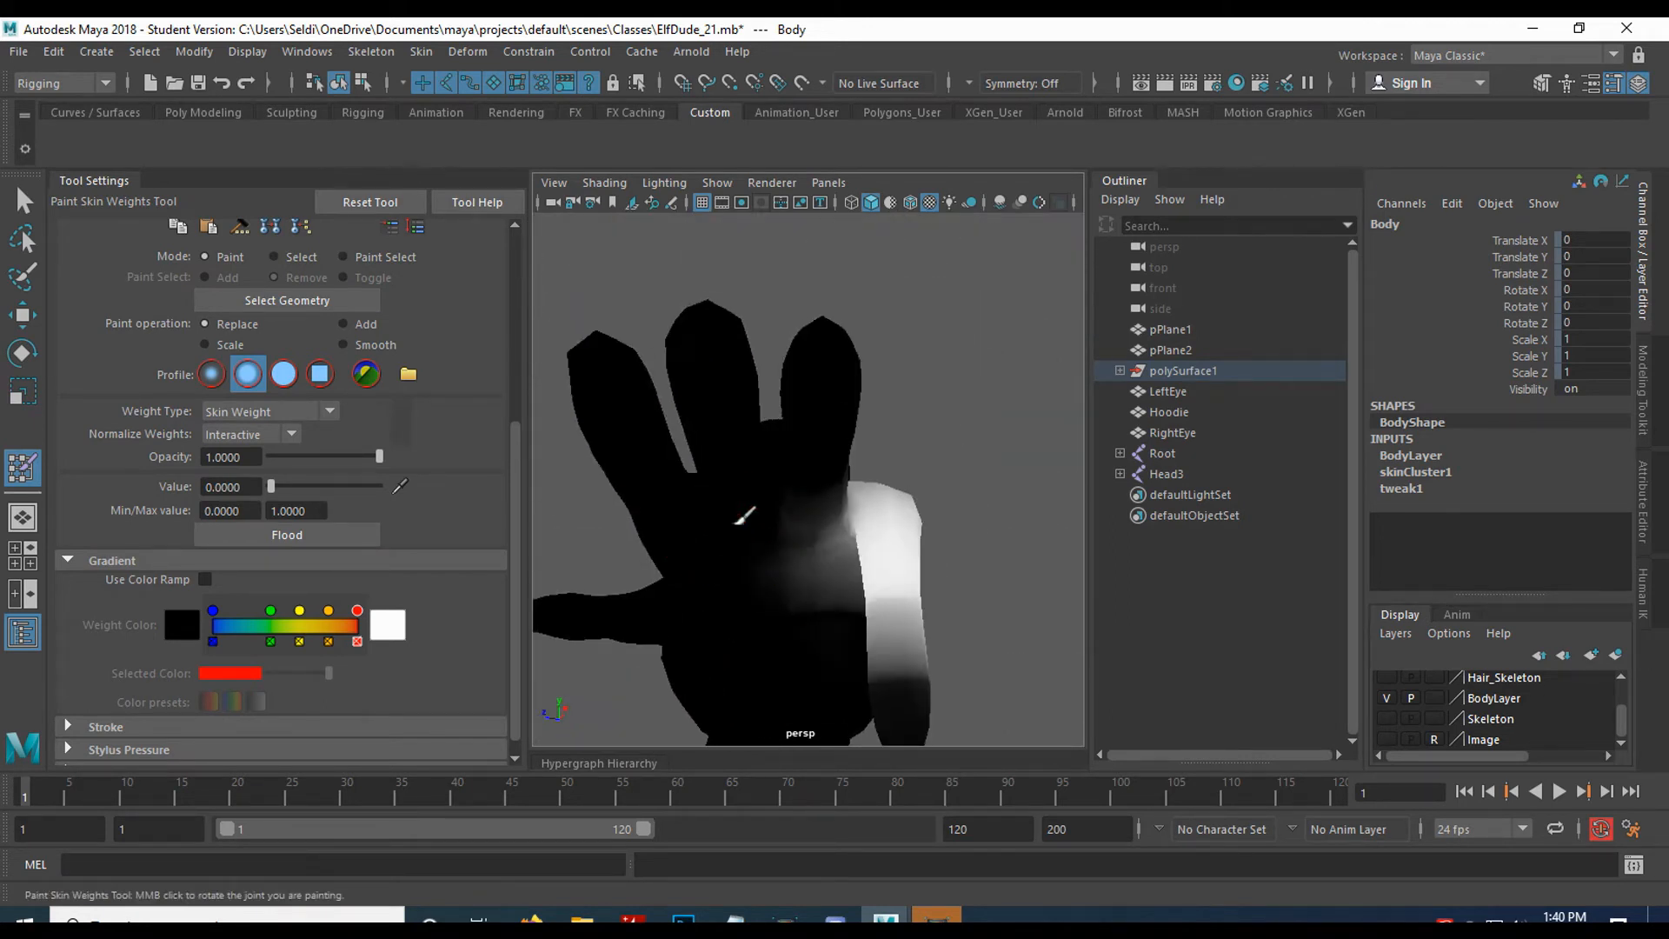
mouse_move(794, 634)
alt+mouse_down()
mouse_move(813, 604)
mouse_move(787, 613)
alt+mouse_up()
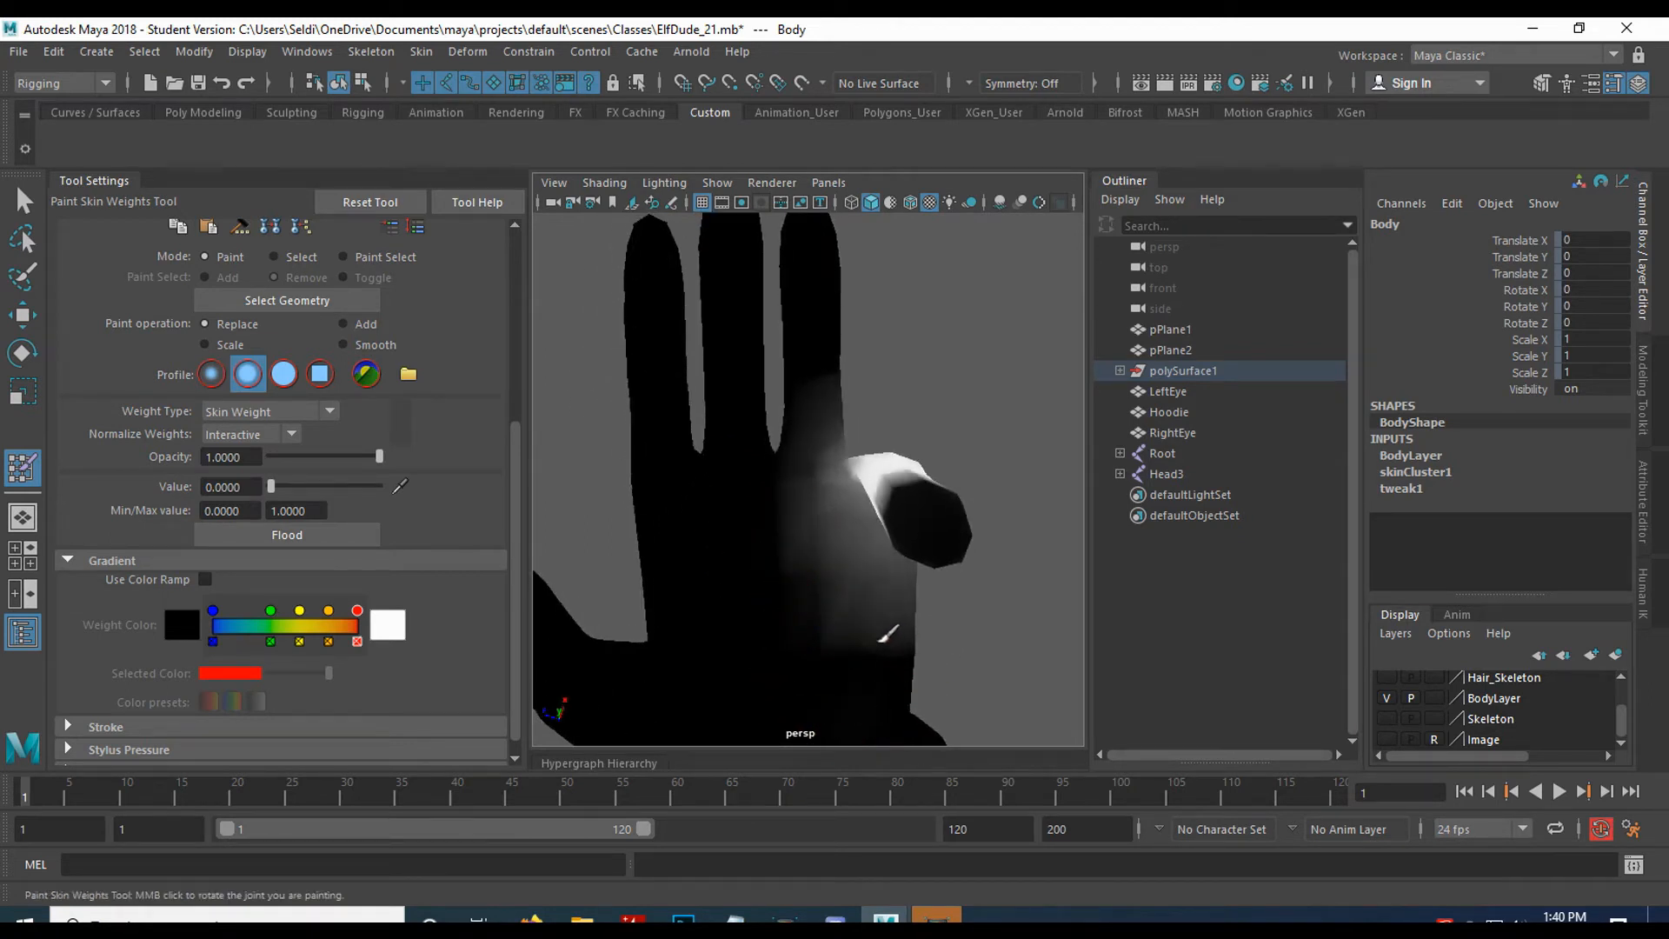
drag(876, 643, 822, 607)
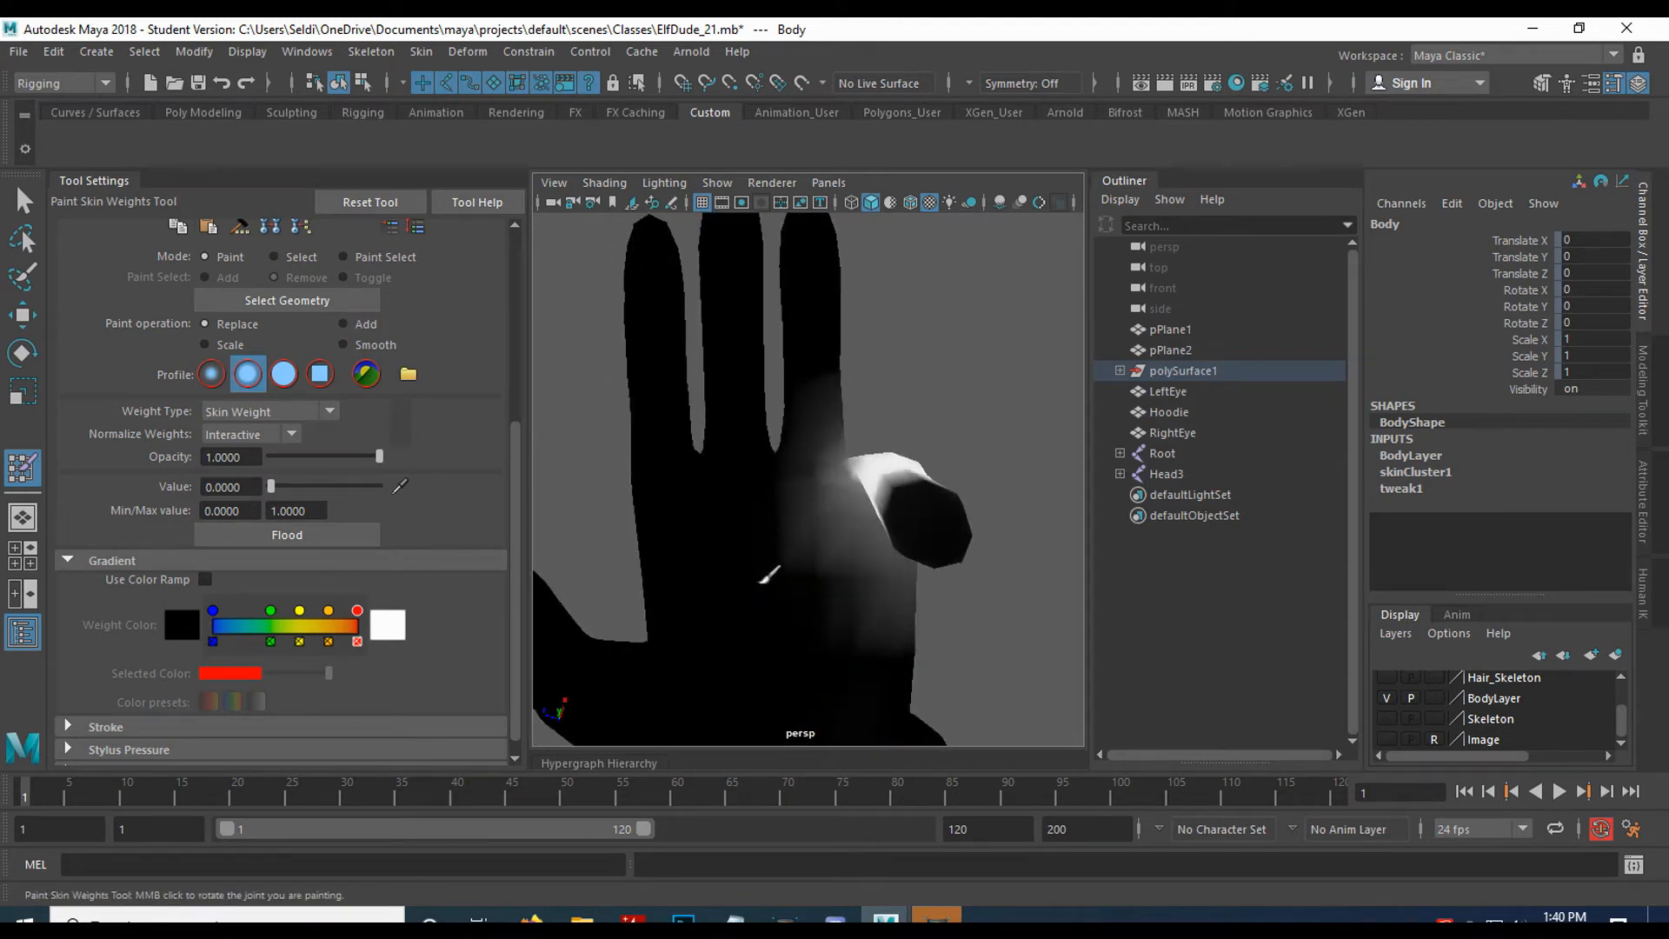
mouse_move(957, 641)
alt+mouse_down()
mouse_move(753, 689)
mouse_move(973, 478)
mouse_move(928, 488)
mouse_move(860, 466)
mouse_move(785, 530)
mouse_move(790, 462)
alt+mouse_up()
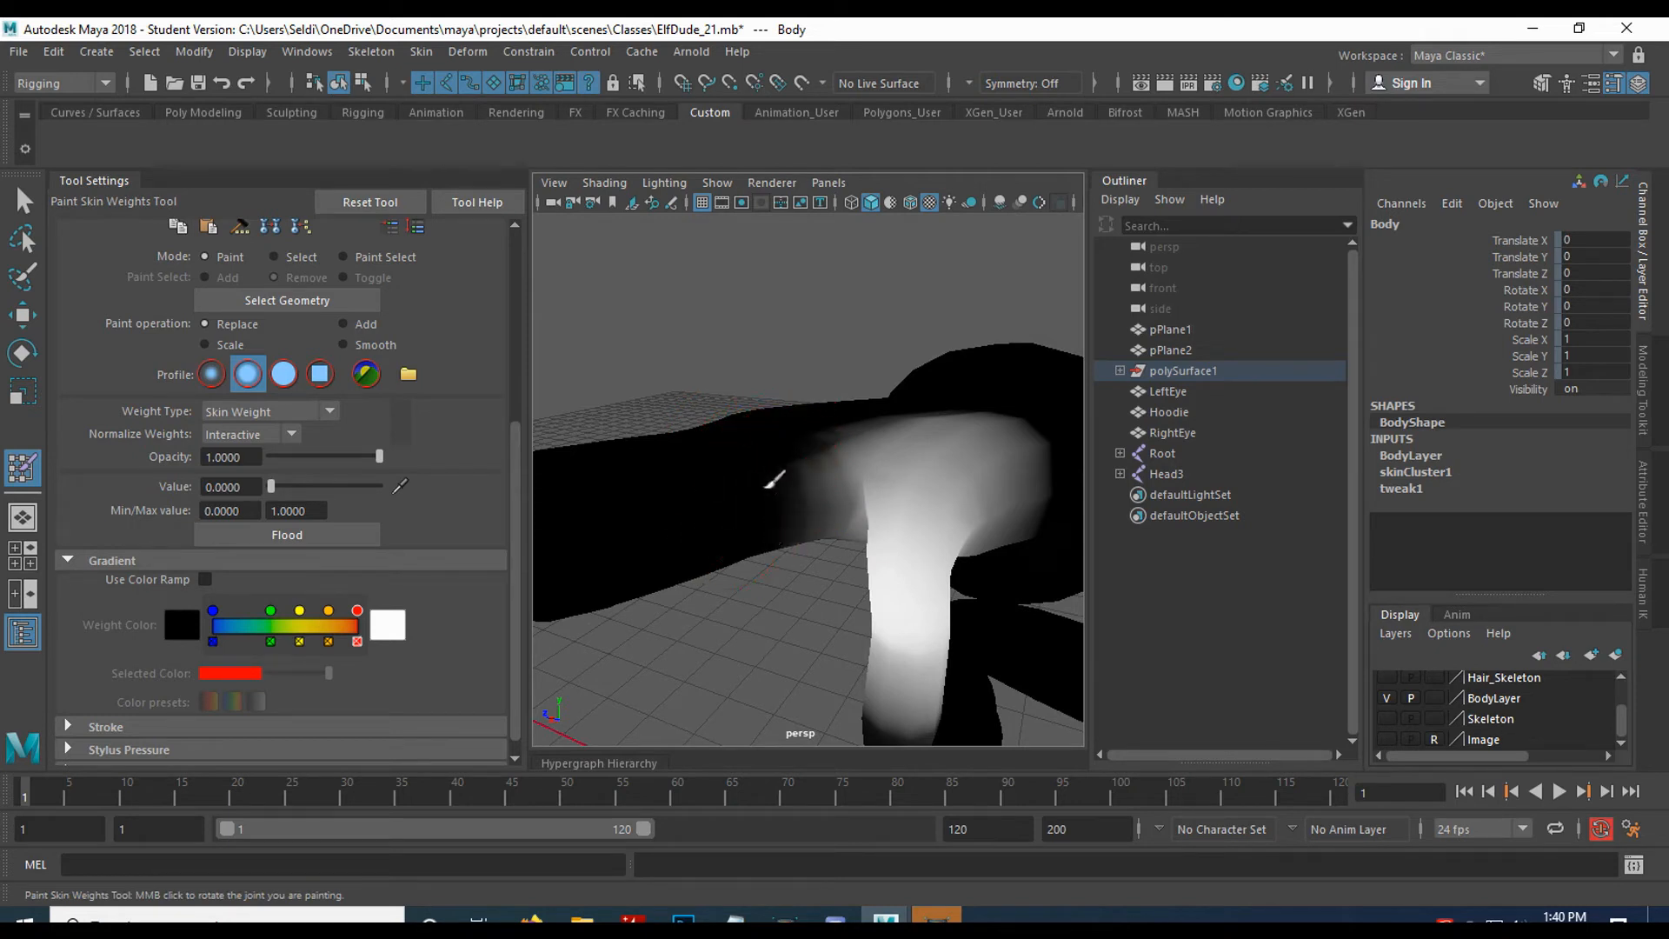
mouse_move(769, 567)
alt+mouse_down()
mouse_move(808, 484)
mouse_move(835, 533)
mouse_move(730, 521)
mouse_move(811, 521)
mouse_move(834, 544)
alt+mouse_up()
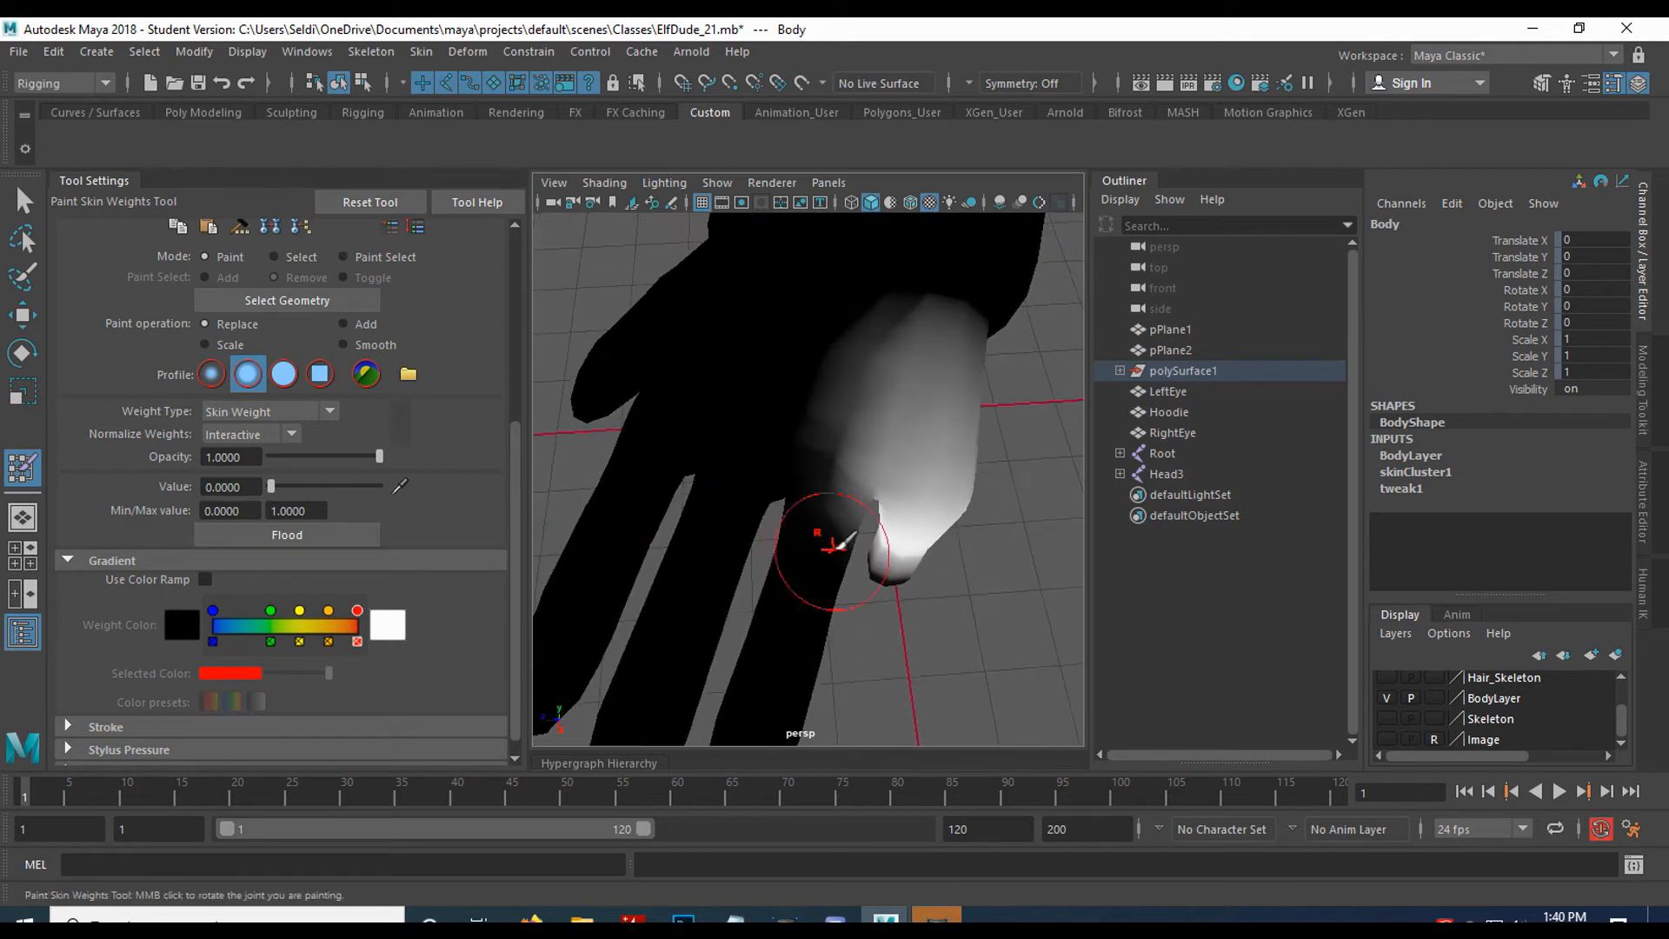
Compare the L_Ring1 influence with L_Pinky1 across the back of the hand.
scroll(477, 379, up, 5)
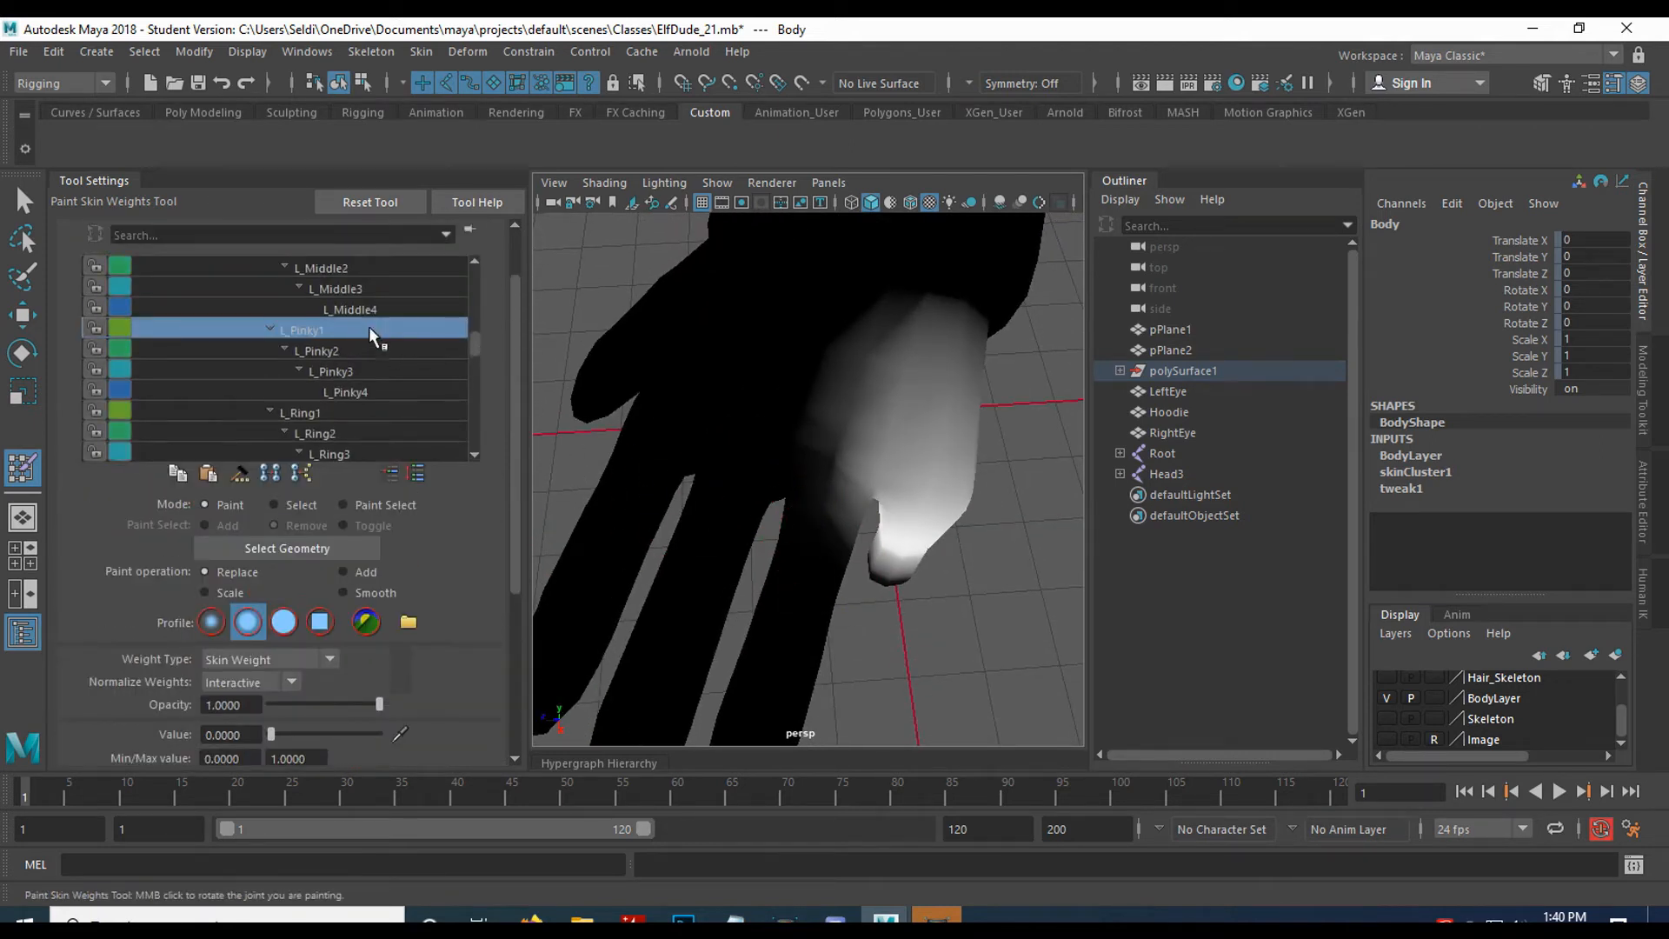
click(316, 410)
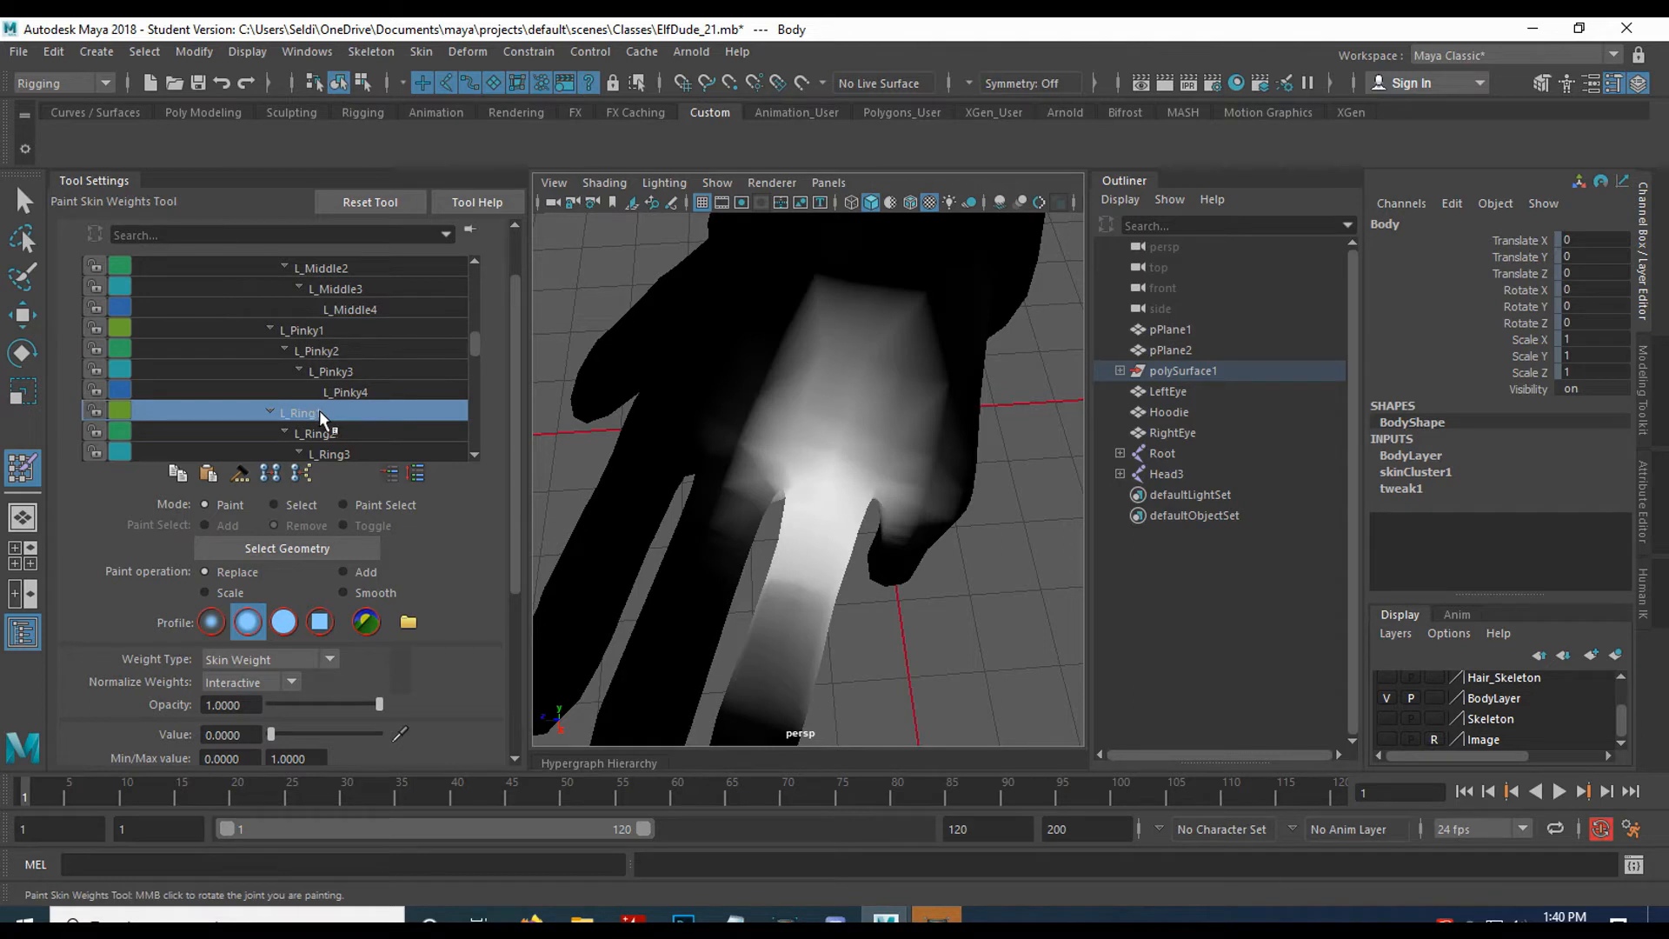
click(314, 329)
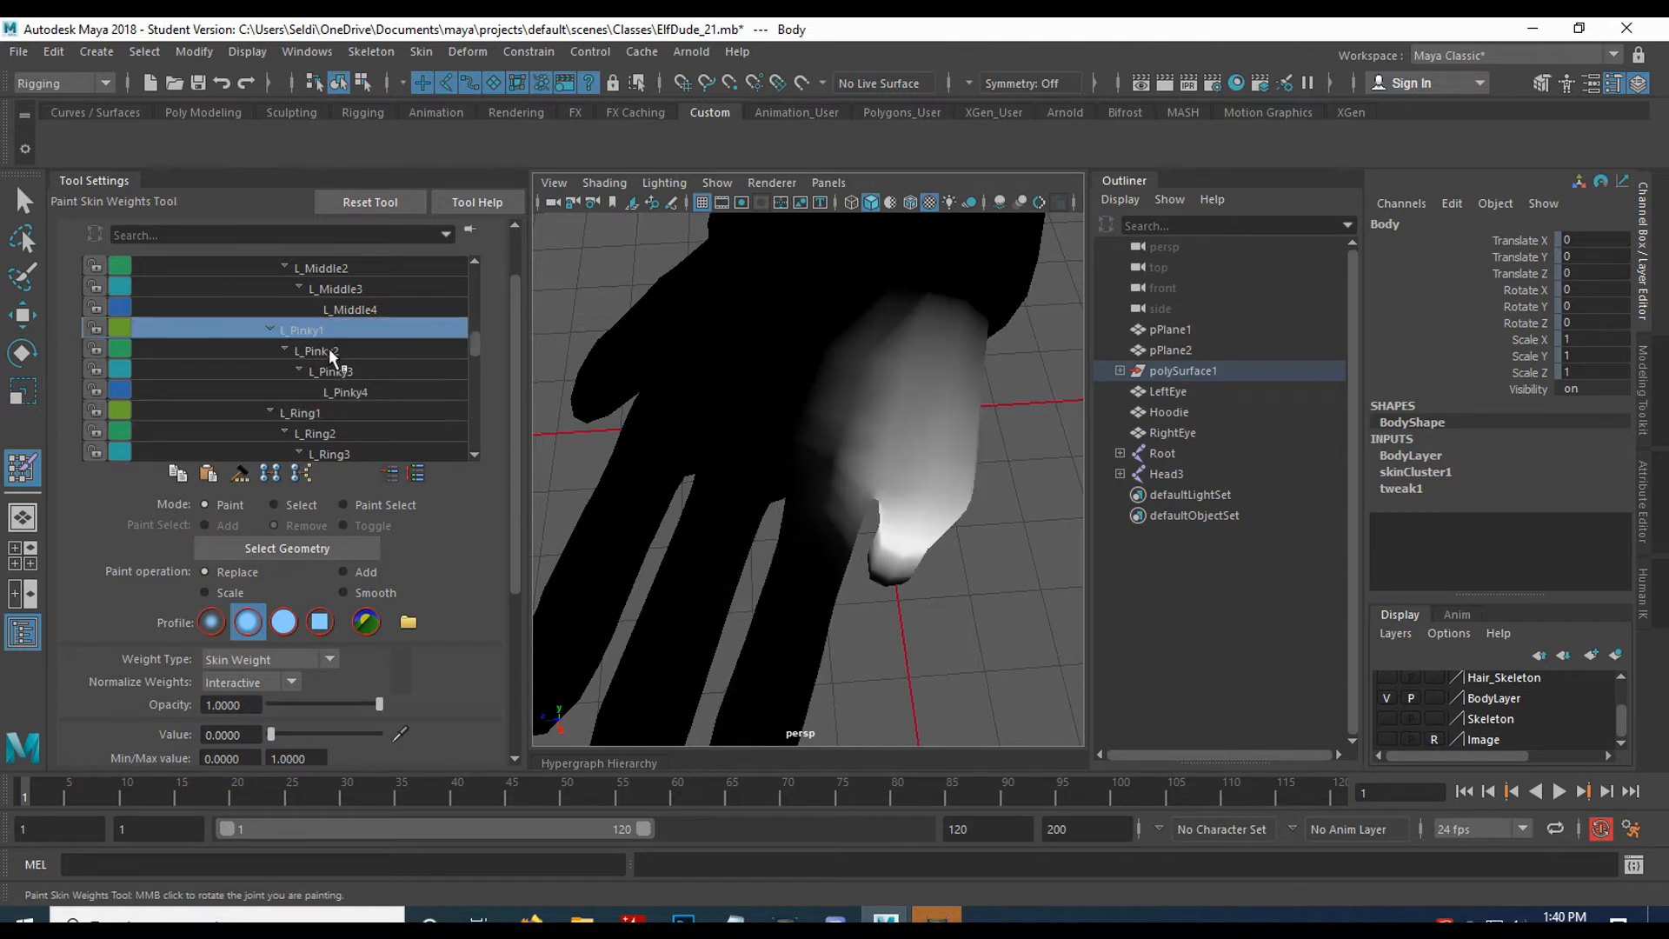
Check the L_Pinky2, L_Pinky3 and L_Pinky4 influences for stray weights from several angles around the hand.
click(330, 348)
mouse_move(904, 472)
alt+mouse_down()
mouse_move(820, 403)
mouse_move(813, 437)
mouse_move(865, 388)
alt+mouse_up()
mouse_move(786, 466)
alt+mouse_down()
mouse_move(857, 327)
mouse_move(879, 377)
mouse_move(850, 380)
mouse_move(869, 481)
mouse_move(950, 452)
mouse_move(849, 484)
mouse_move(764, 362)
alt+mouse_up()
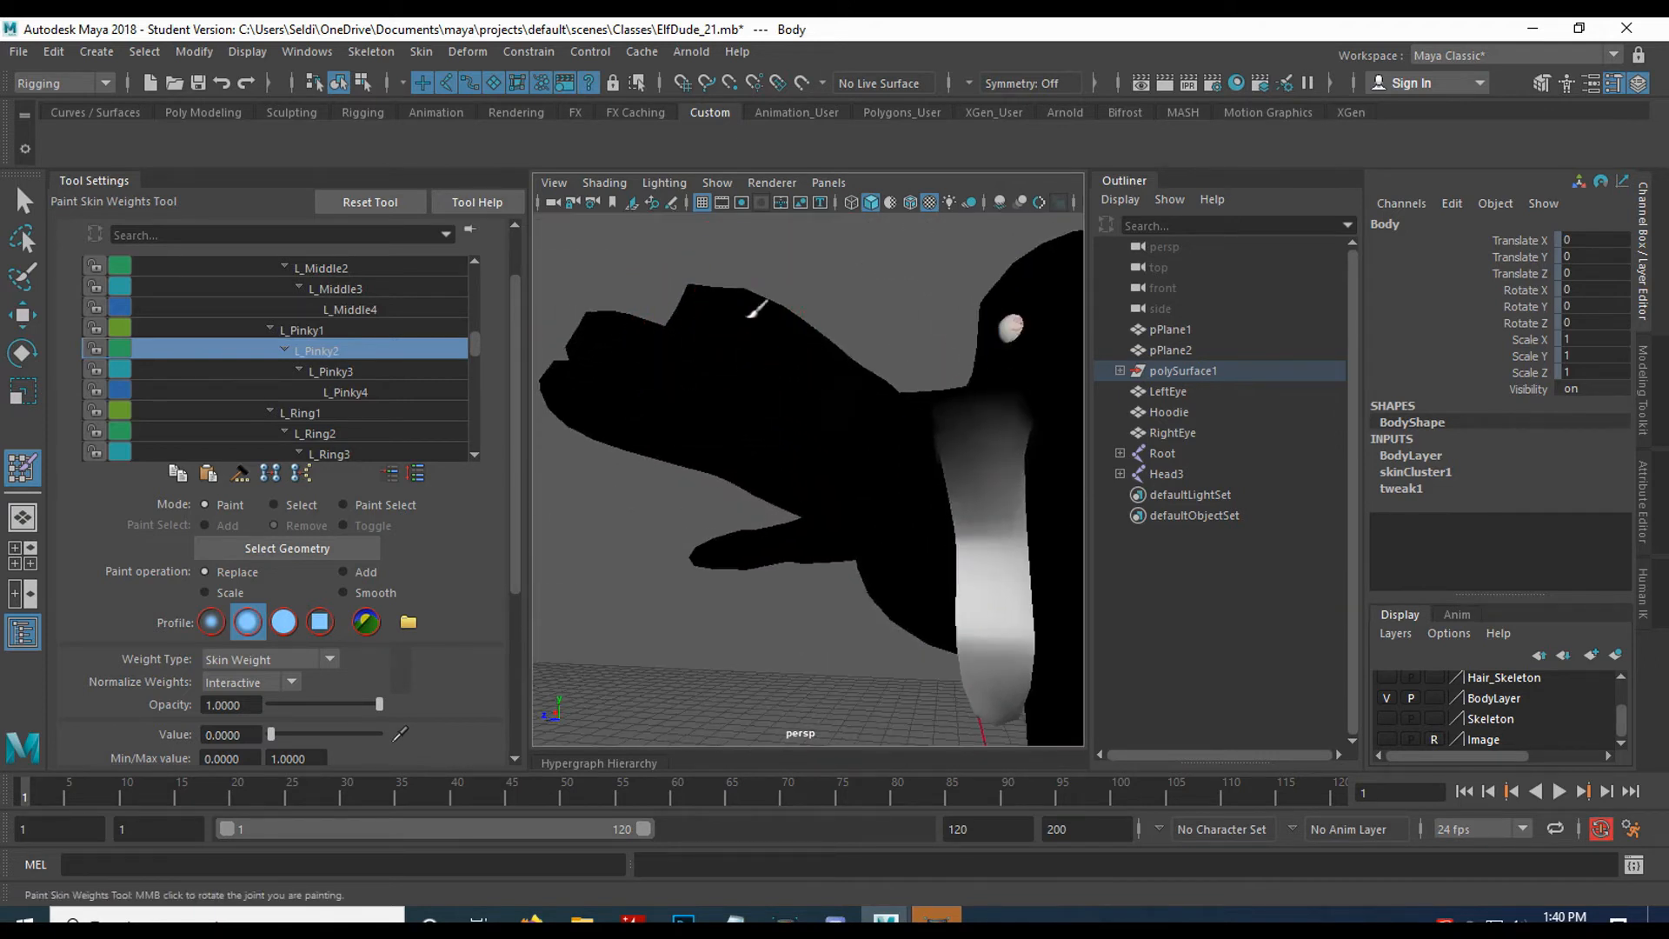
click(333, 372)
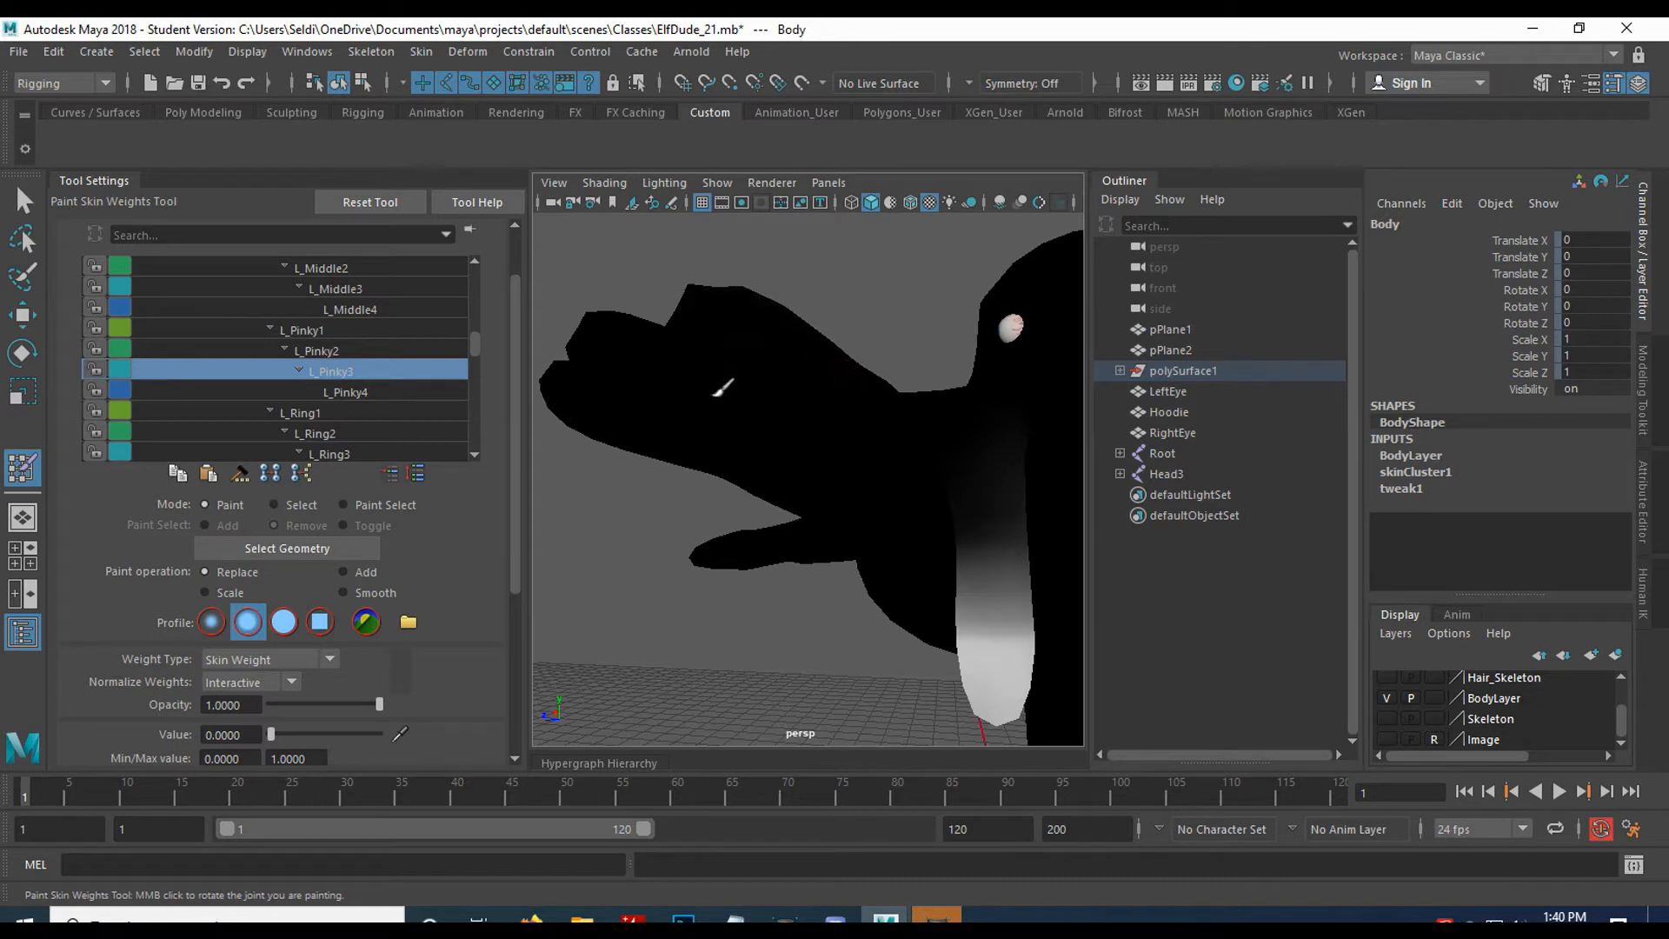
mouse_move(885, 429)
alt+mouse_down()
mouse_move(835, 455)
mouse_move(883, 439)
alt+mouse_up()
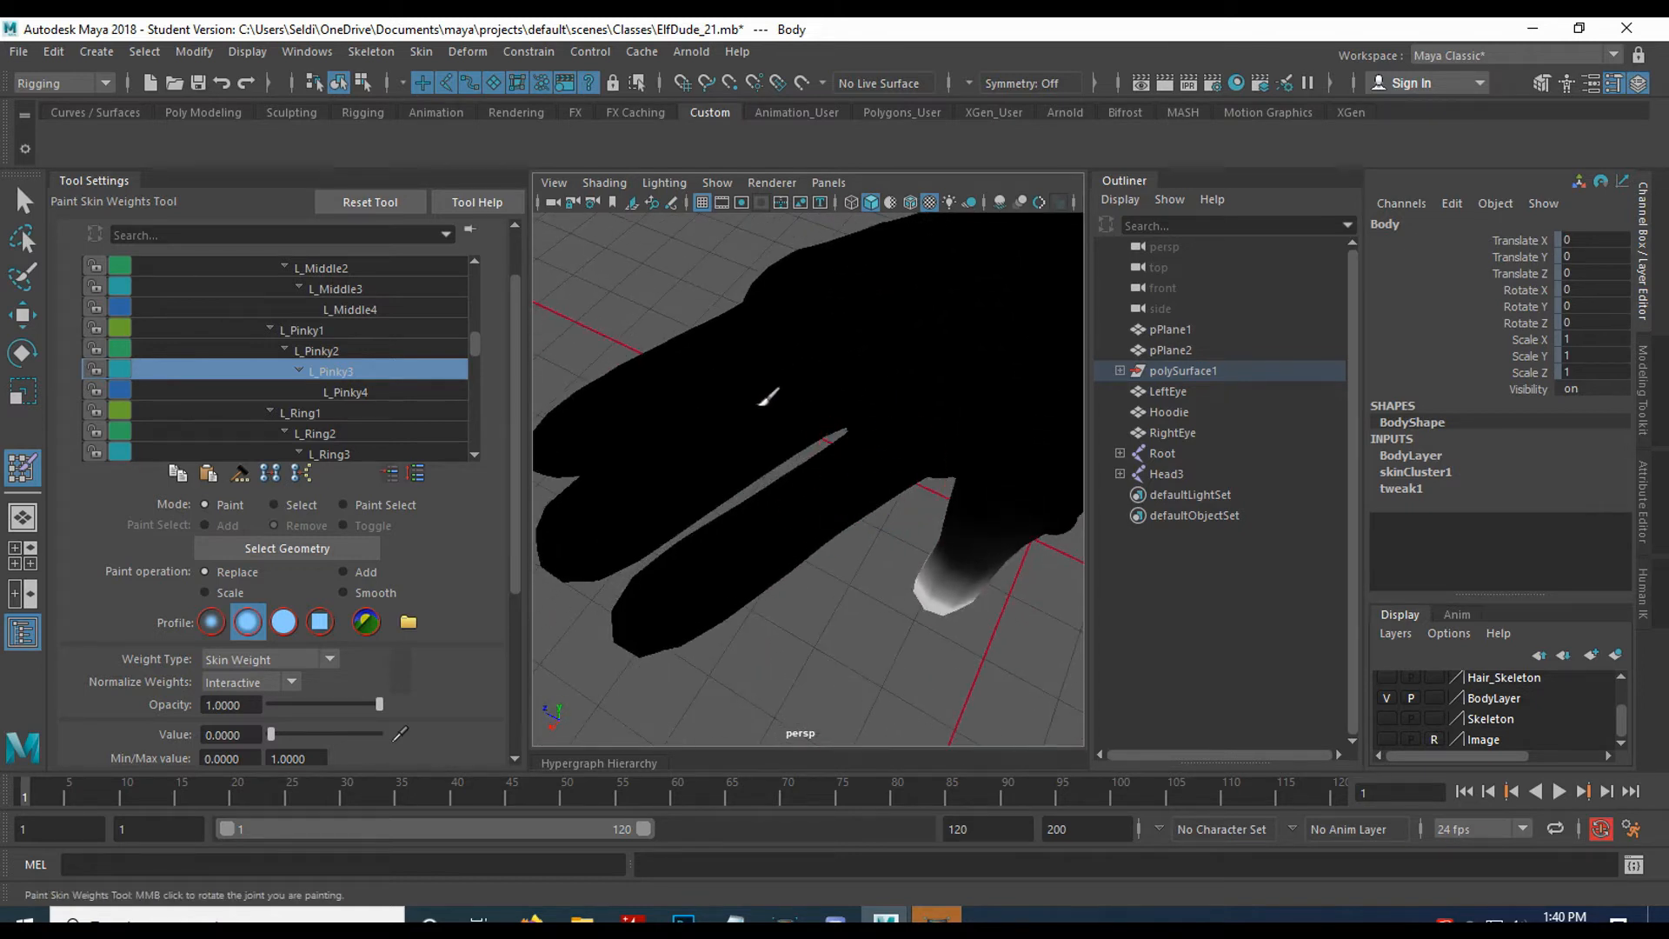
click(373, 390)
mouse_move(708, 417)
alt+mouse_down()
mouse_move(504, 419)
mouse_move(745, 402)
mouse_move(812, 362)
mouse_move(730, 370)
mouse_move(686, 328)
mouse_move(690, 354)
mouse_move(827, 373)
mouse_move(685, 395)
mouse_move(820, 403)
mouse_move(730, 432)
mouse_move(748, 291)
mouse_move(775, 432)
mouse_move(889, 444)
mouse_move(1077, 420)
mouse_move(1084, 529)
alt+mouse_up()
alt+drag(947, 577, 782, 455)
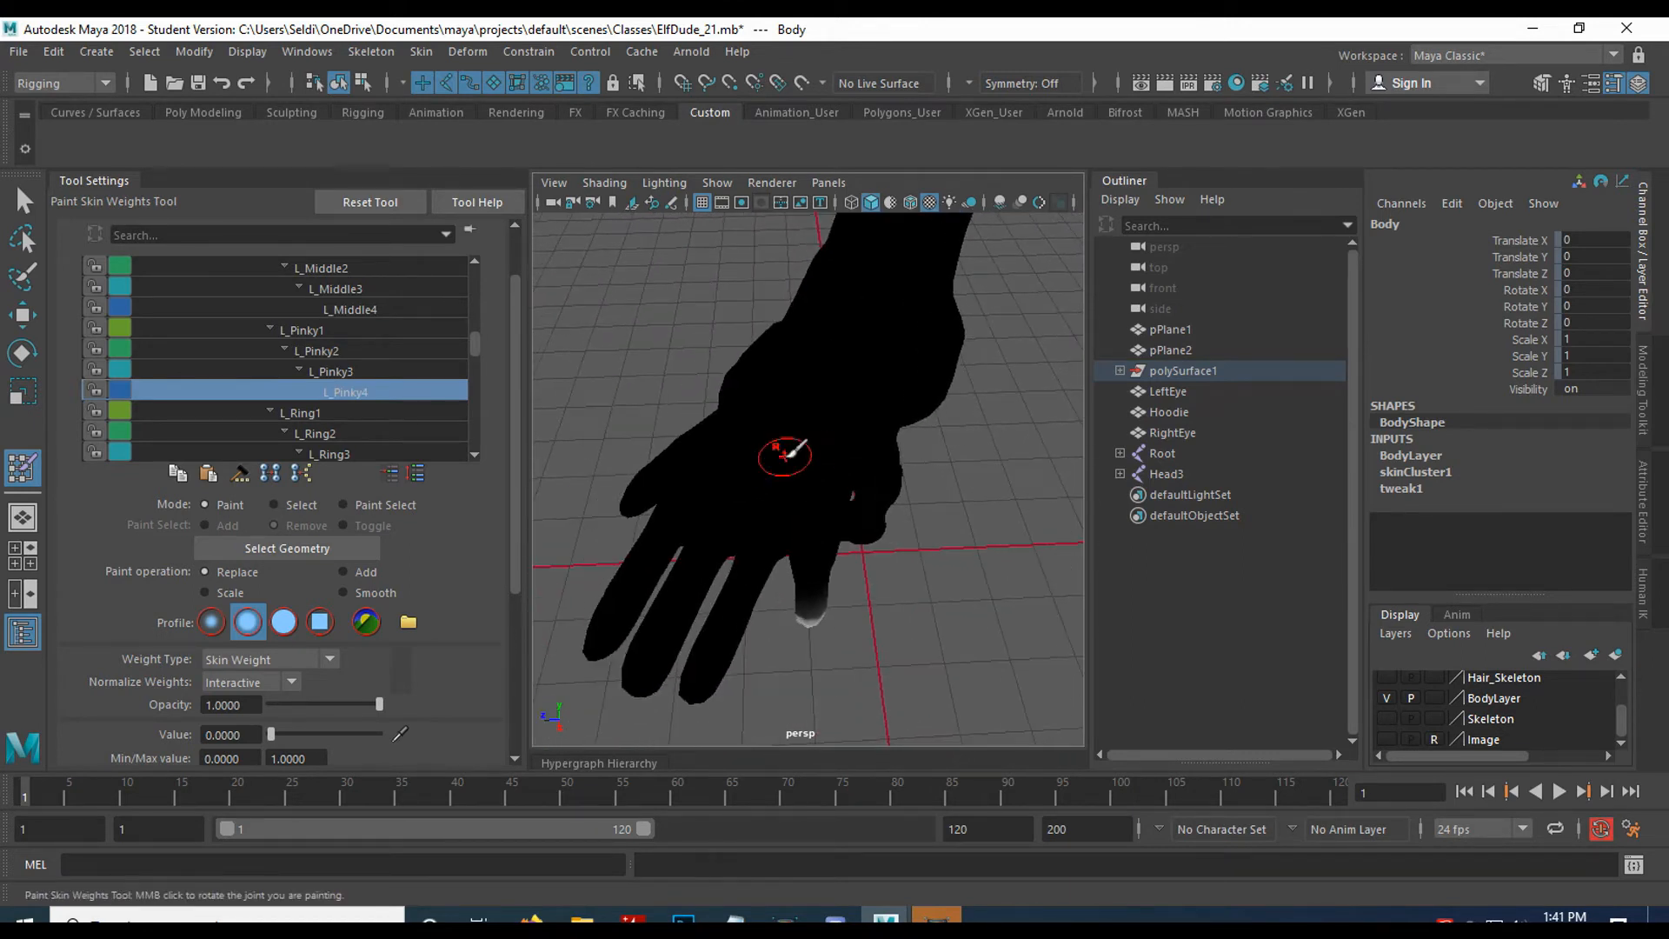
Leave weight painting, and restore selection highlighting and the Skeleton layer's visibility.
key(q)
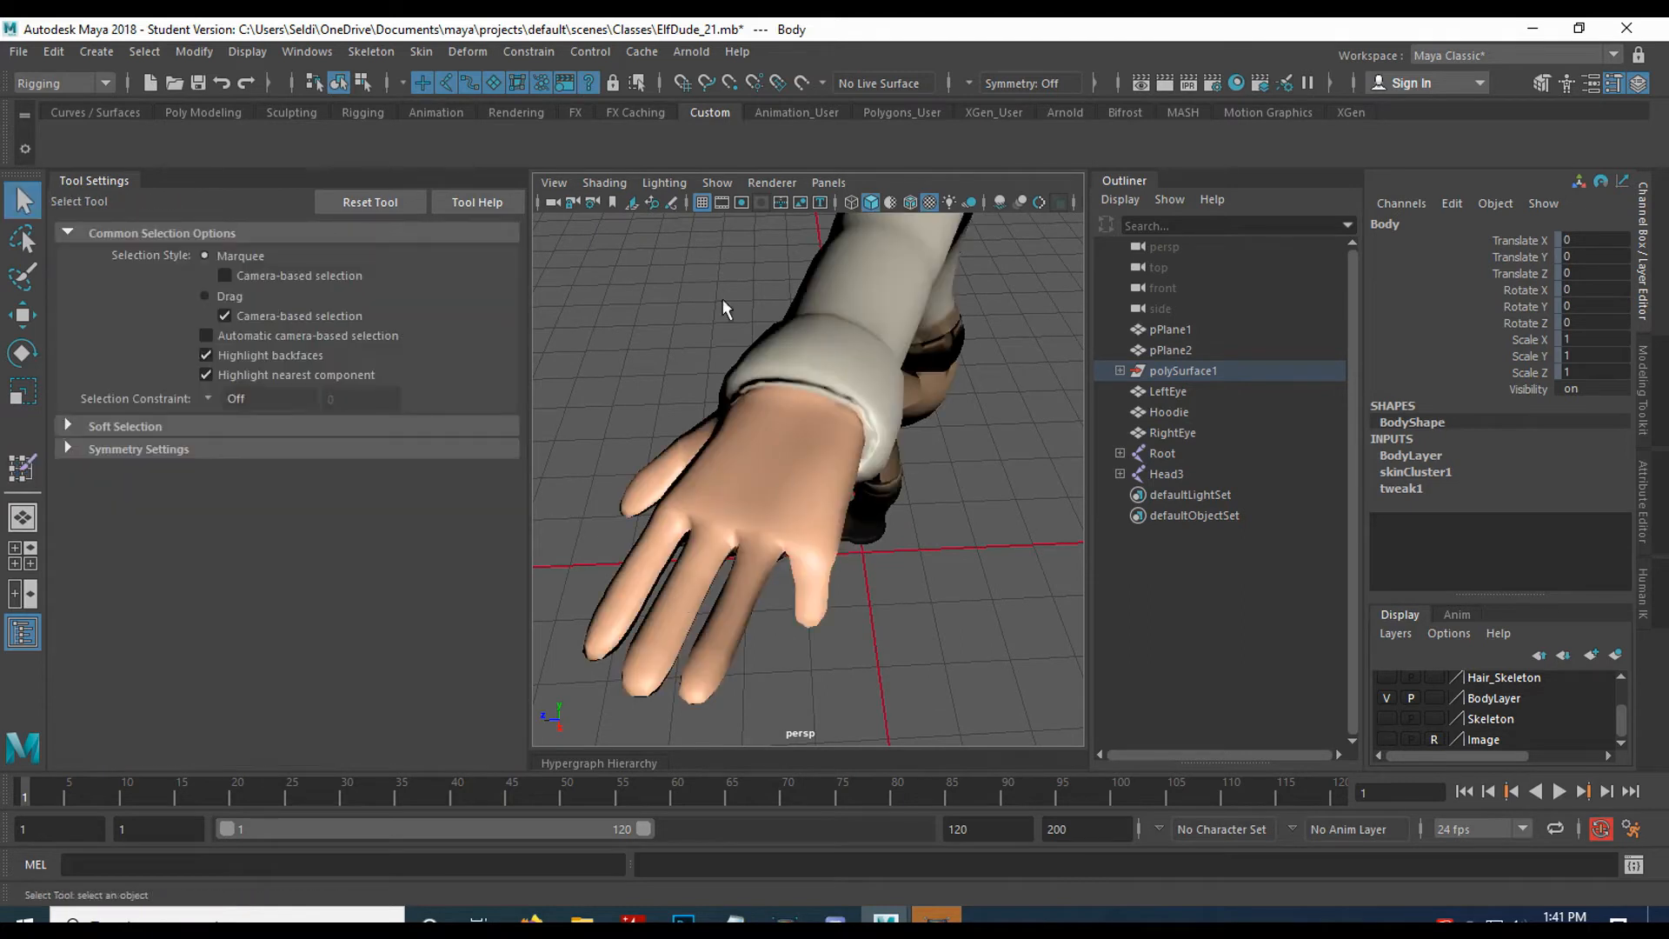
click(717, 183)
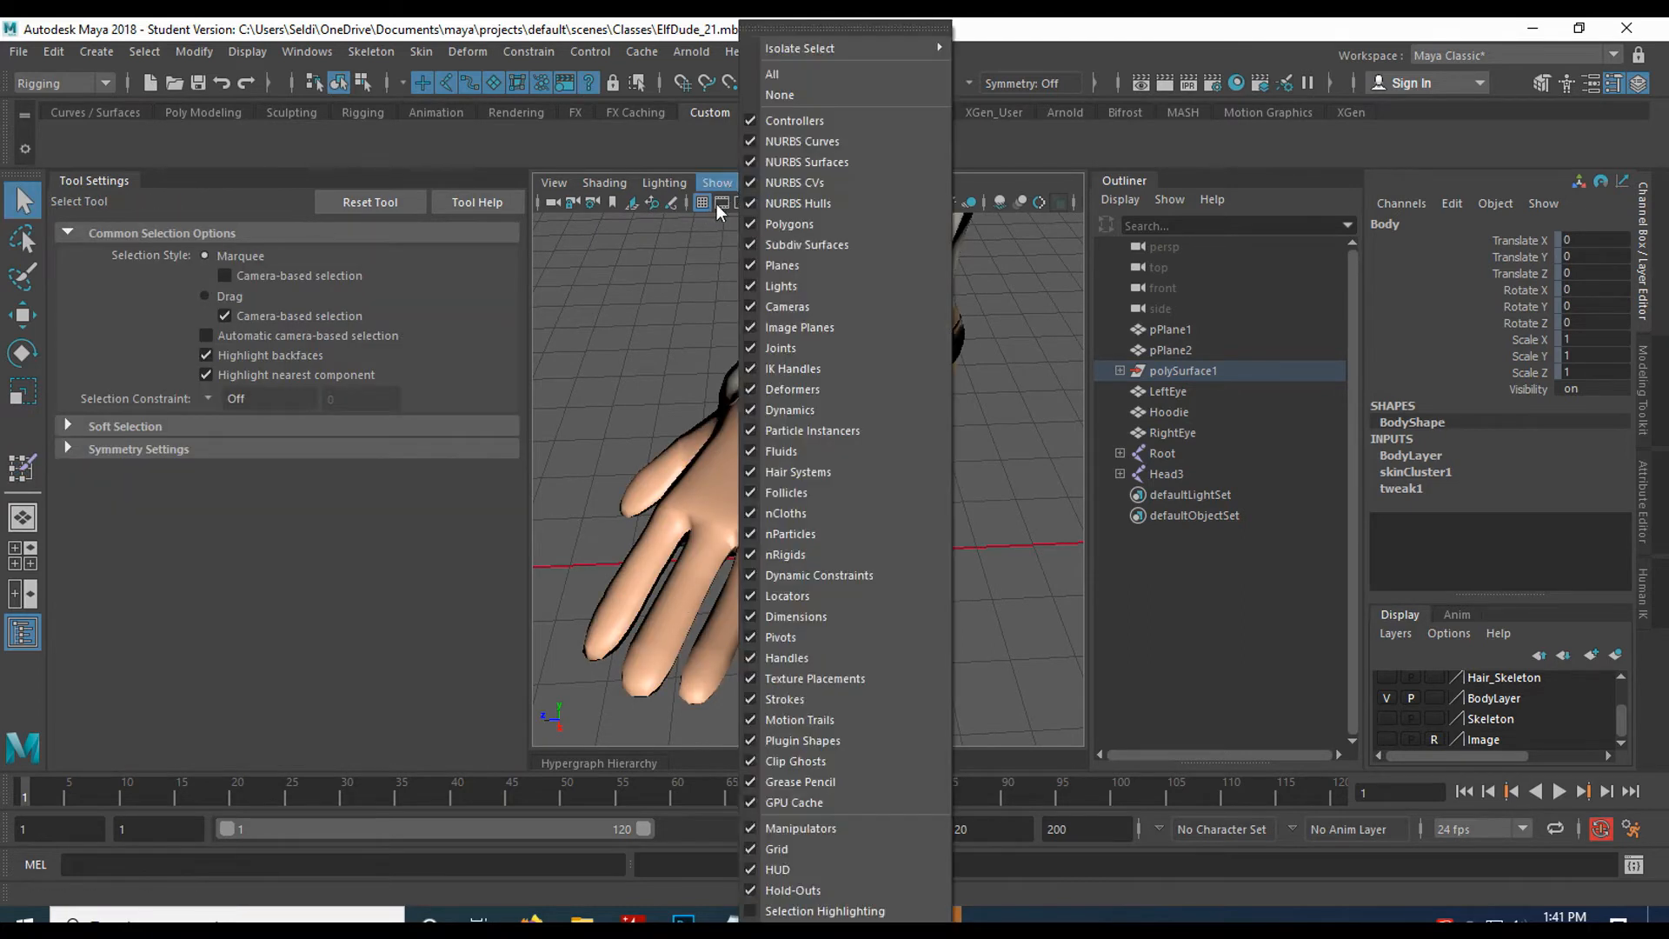
click(821, 911)
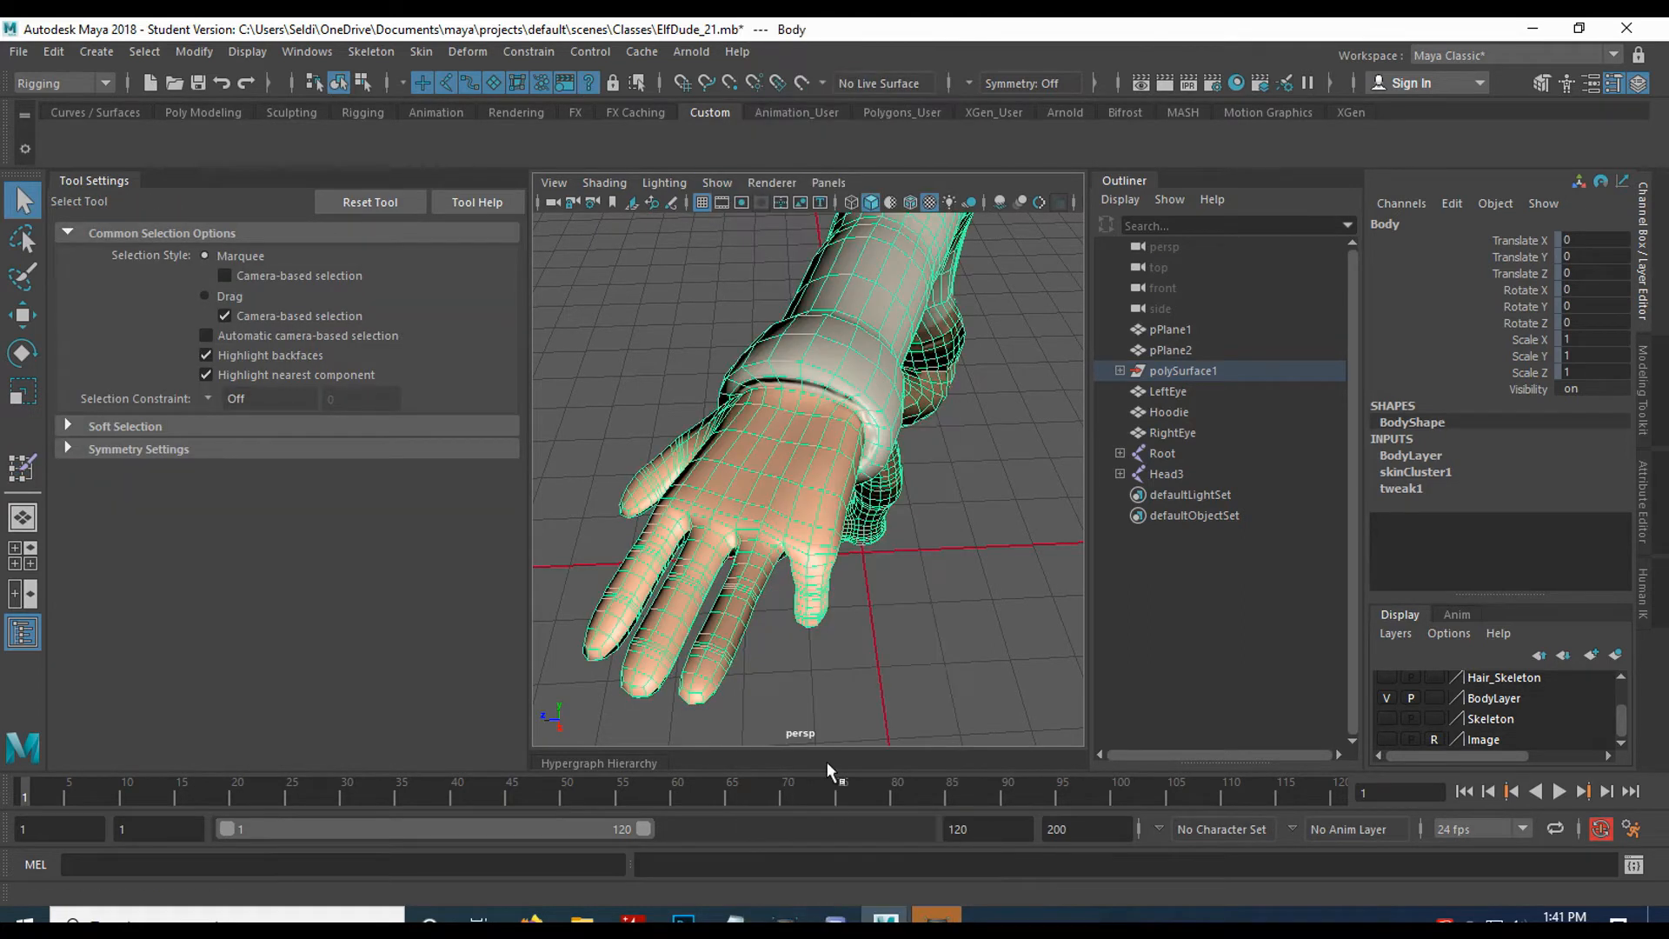
click(1388, 719)
alt+drag(847, 555, 739, 497)
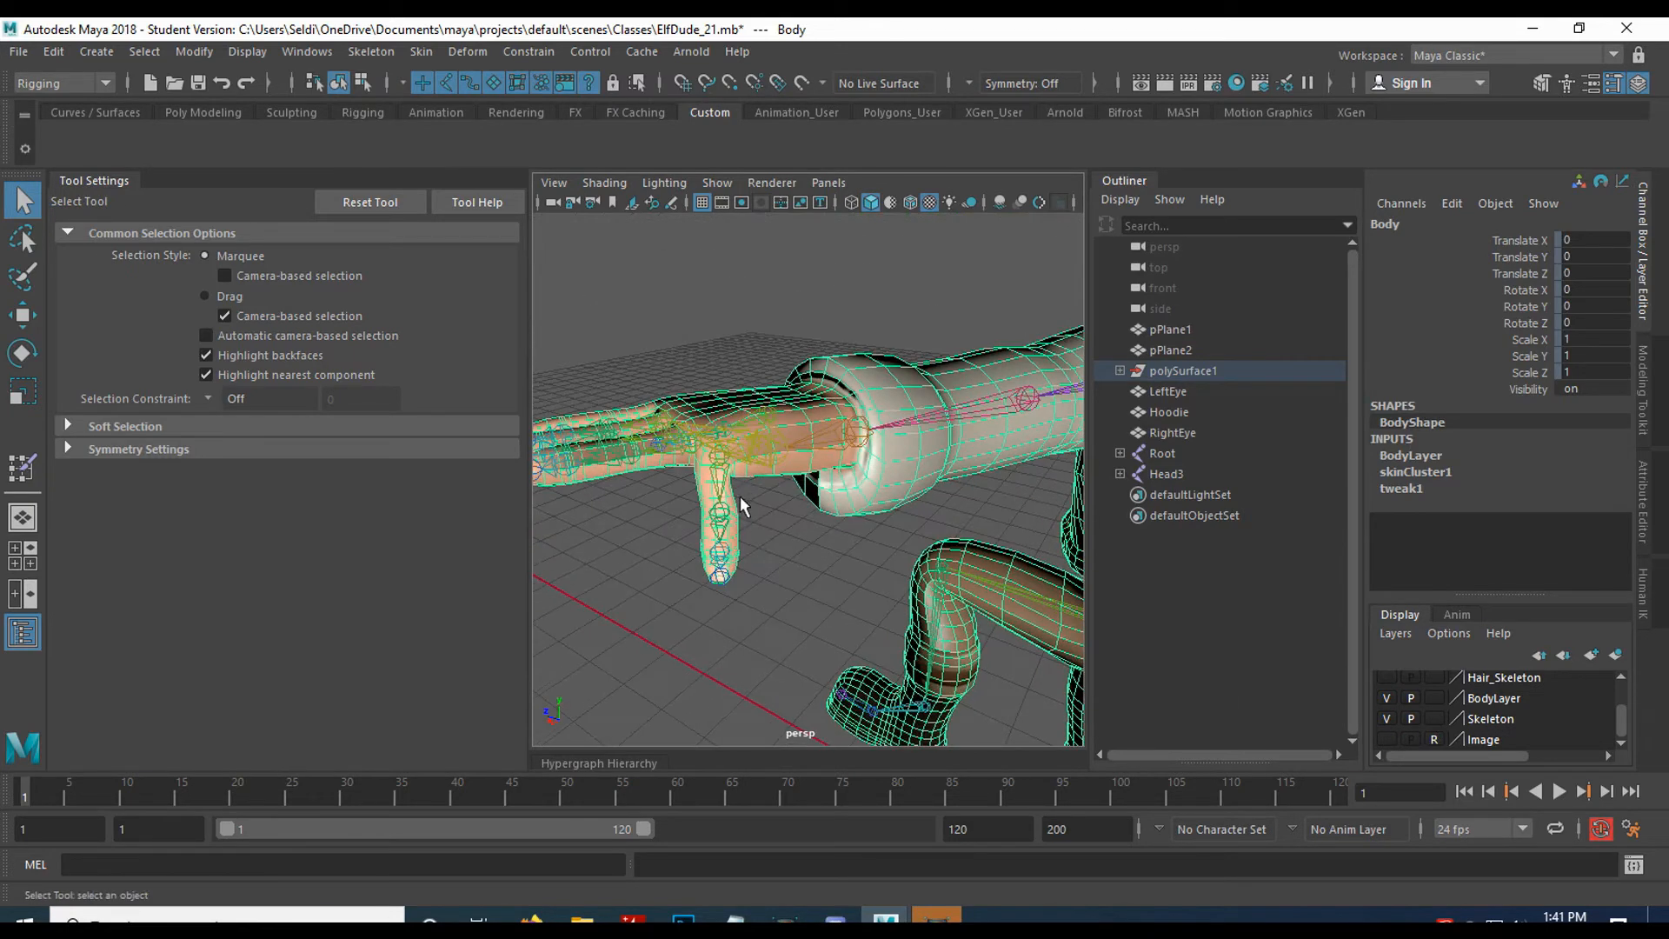
Test the pinky's curl by bending L_Pinky2 inward and rotating L_Pinky3 about -95.4 in Z.
click(737, 565)
alt+drag(737, 565, 812, 467)
key(e)
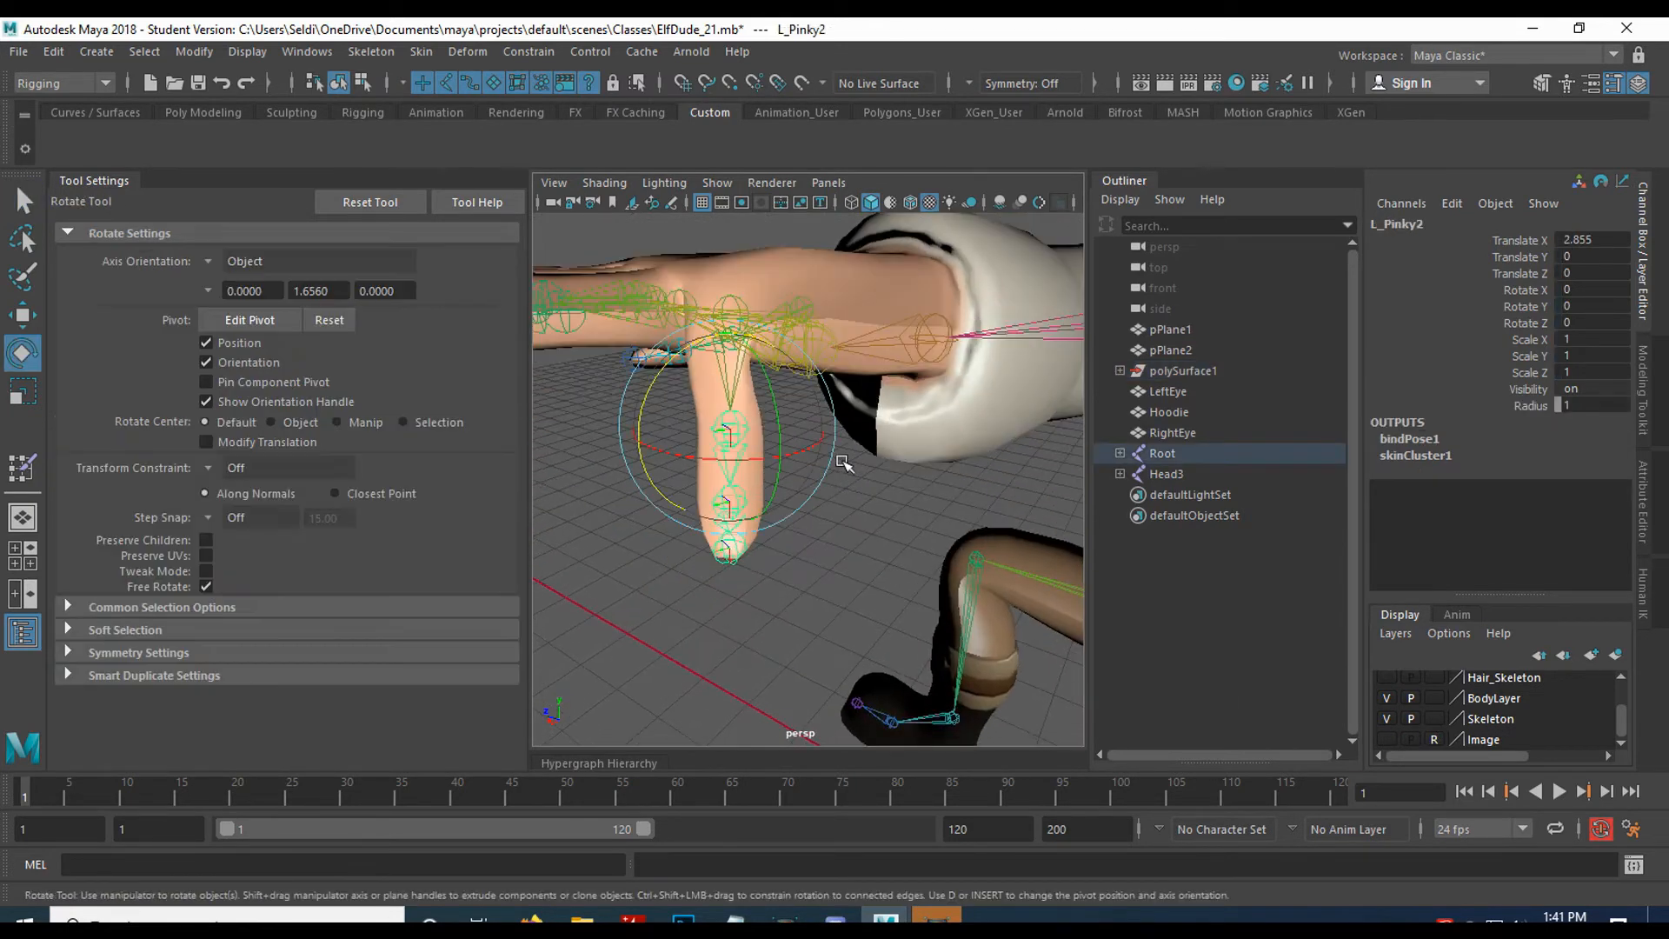
drag(678, 415, 812, 492)
click(826, 483)
drag(767, 383, 615, 559)
Undo the test rotations on the L_Pinky3 and L_Pinky2 joints.
key(ctrl+z)
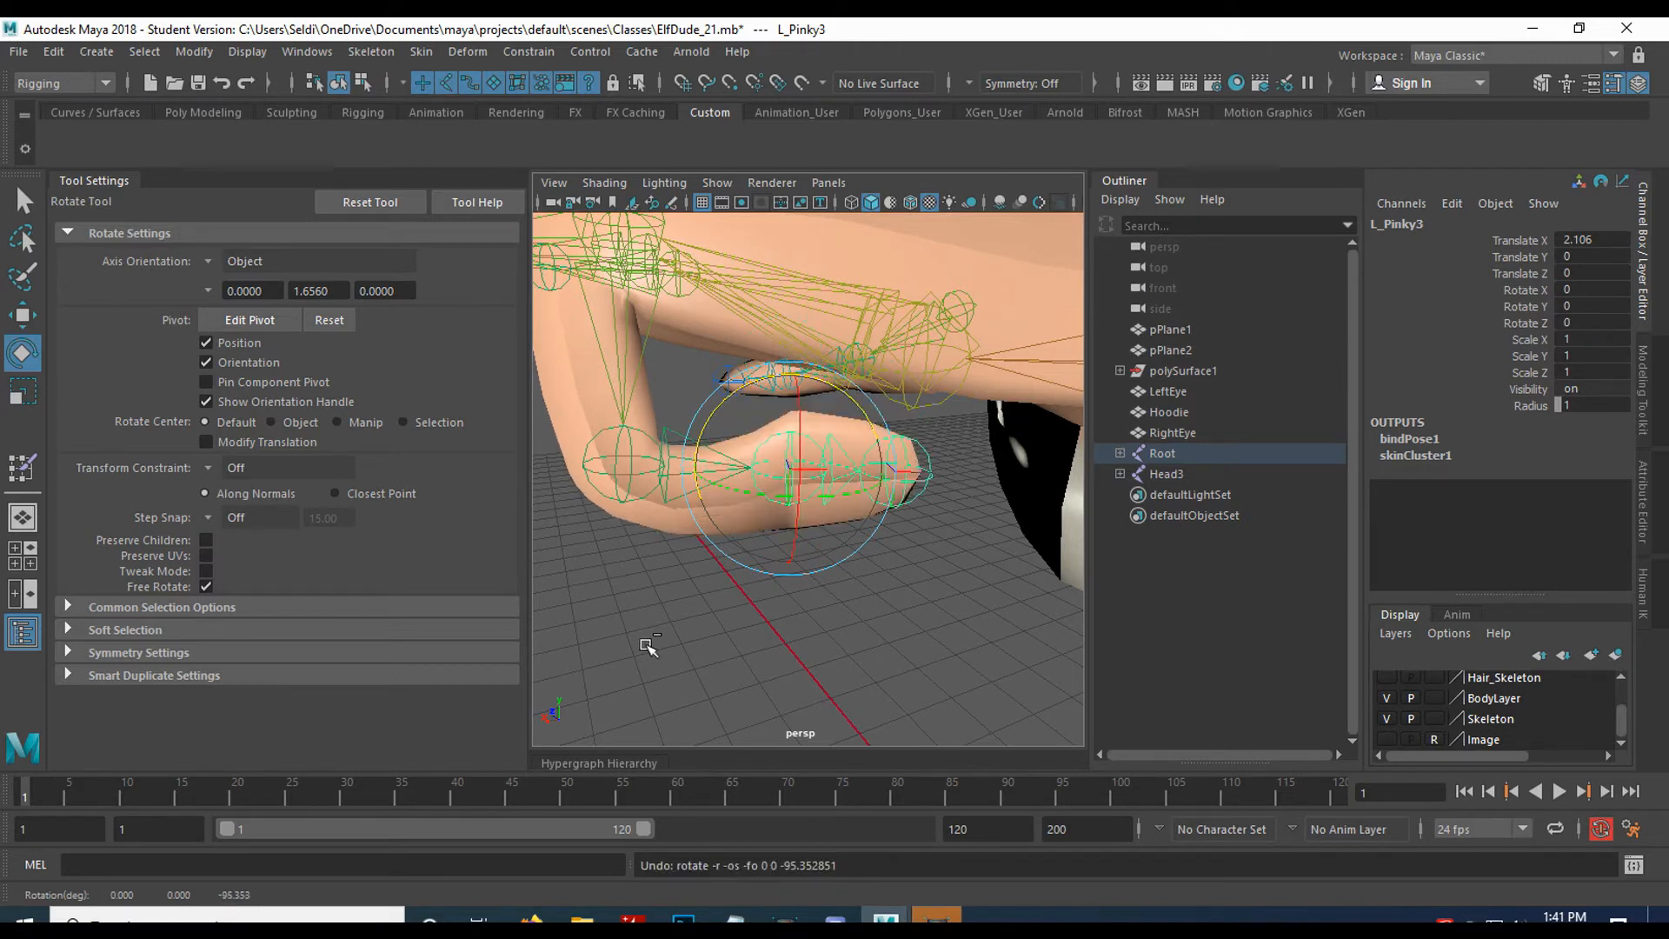
key(ctrl+z)
key(ctrl+z)
key(ctrl+z)
key(ctrl+z)
key(ctrl+z)
key(ctrl+z)
key(ctrl+z)
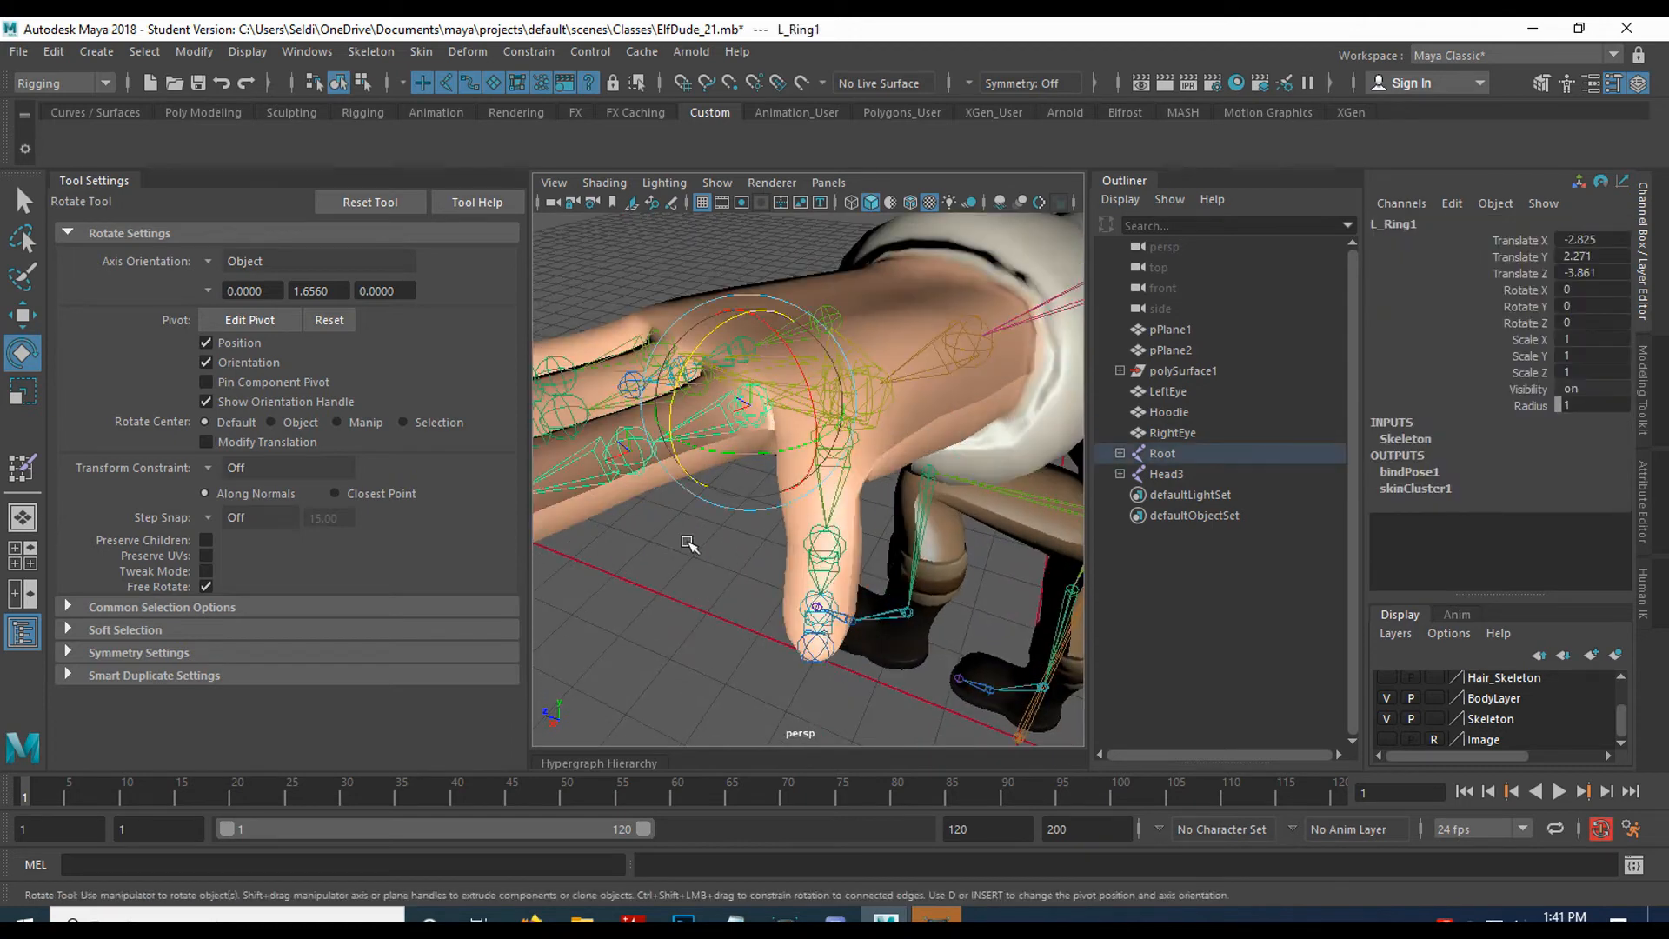
Curl the ring finger by bending it at L_Ring1 and rotating L_Ring3 to about -83.9 in Rotate Z.
alt+drag(687, 544, 750, 535)
drag(828, 337, 765, 577)
click(822, 555)
click(764, 593)
click(748, 484)
drag(779, 461, 343, 371)
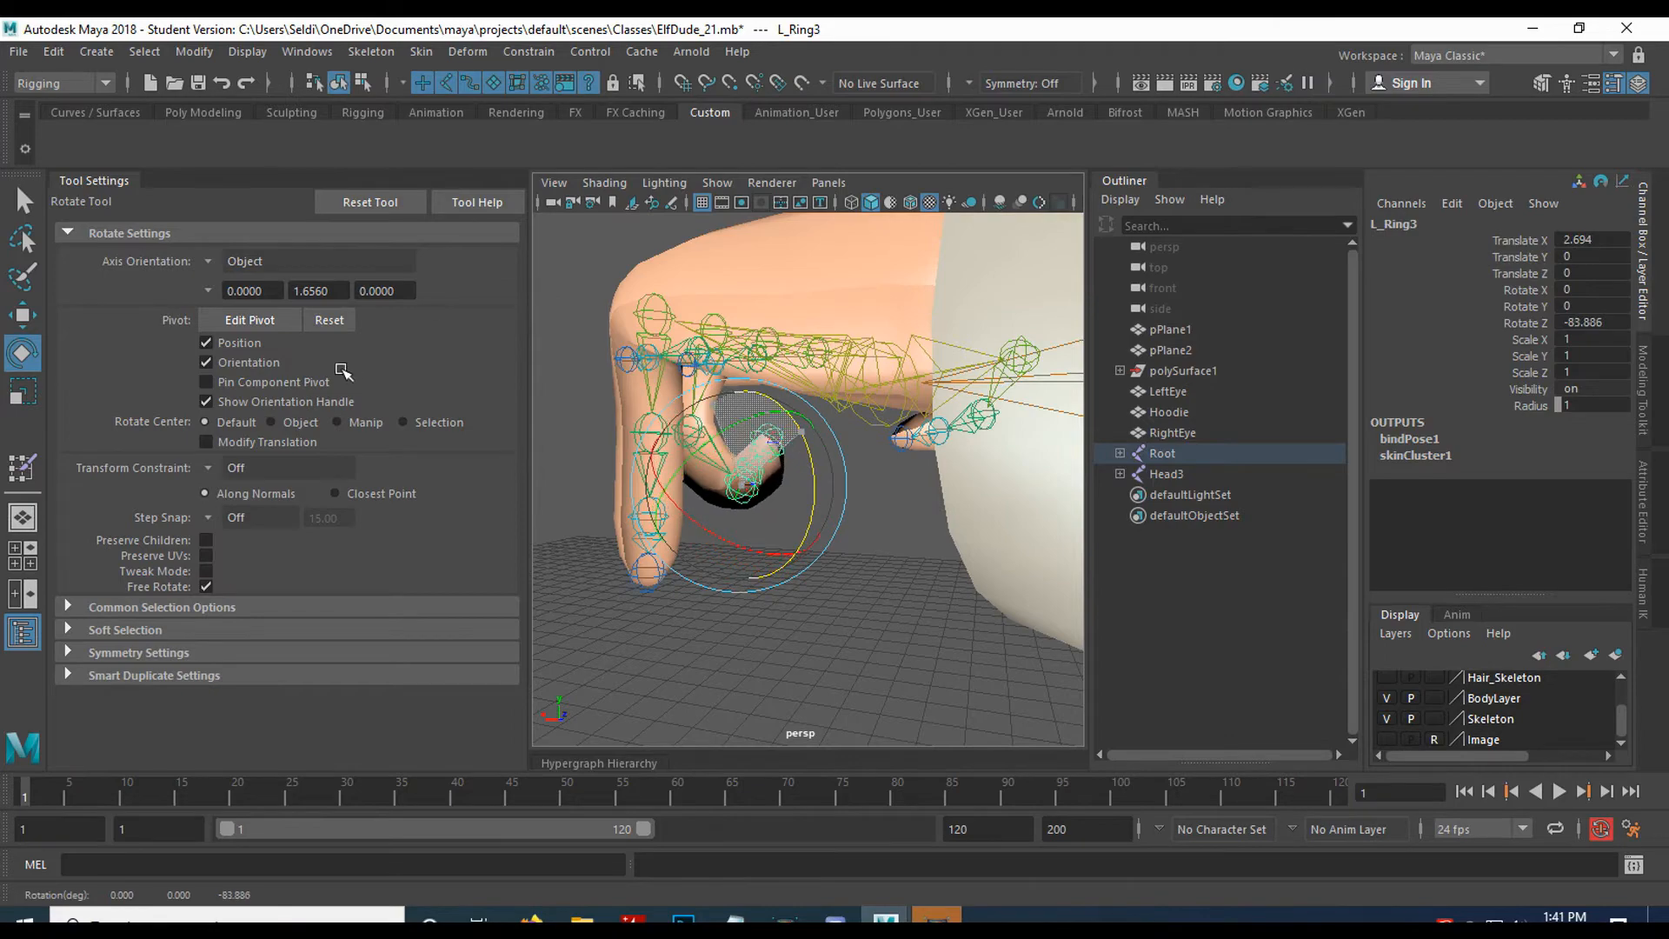
Undo the ring finger's test rotations on the L_Ring3 and L_Ring1 joints.
alt+drag(1026, 669, 857, 698)
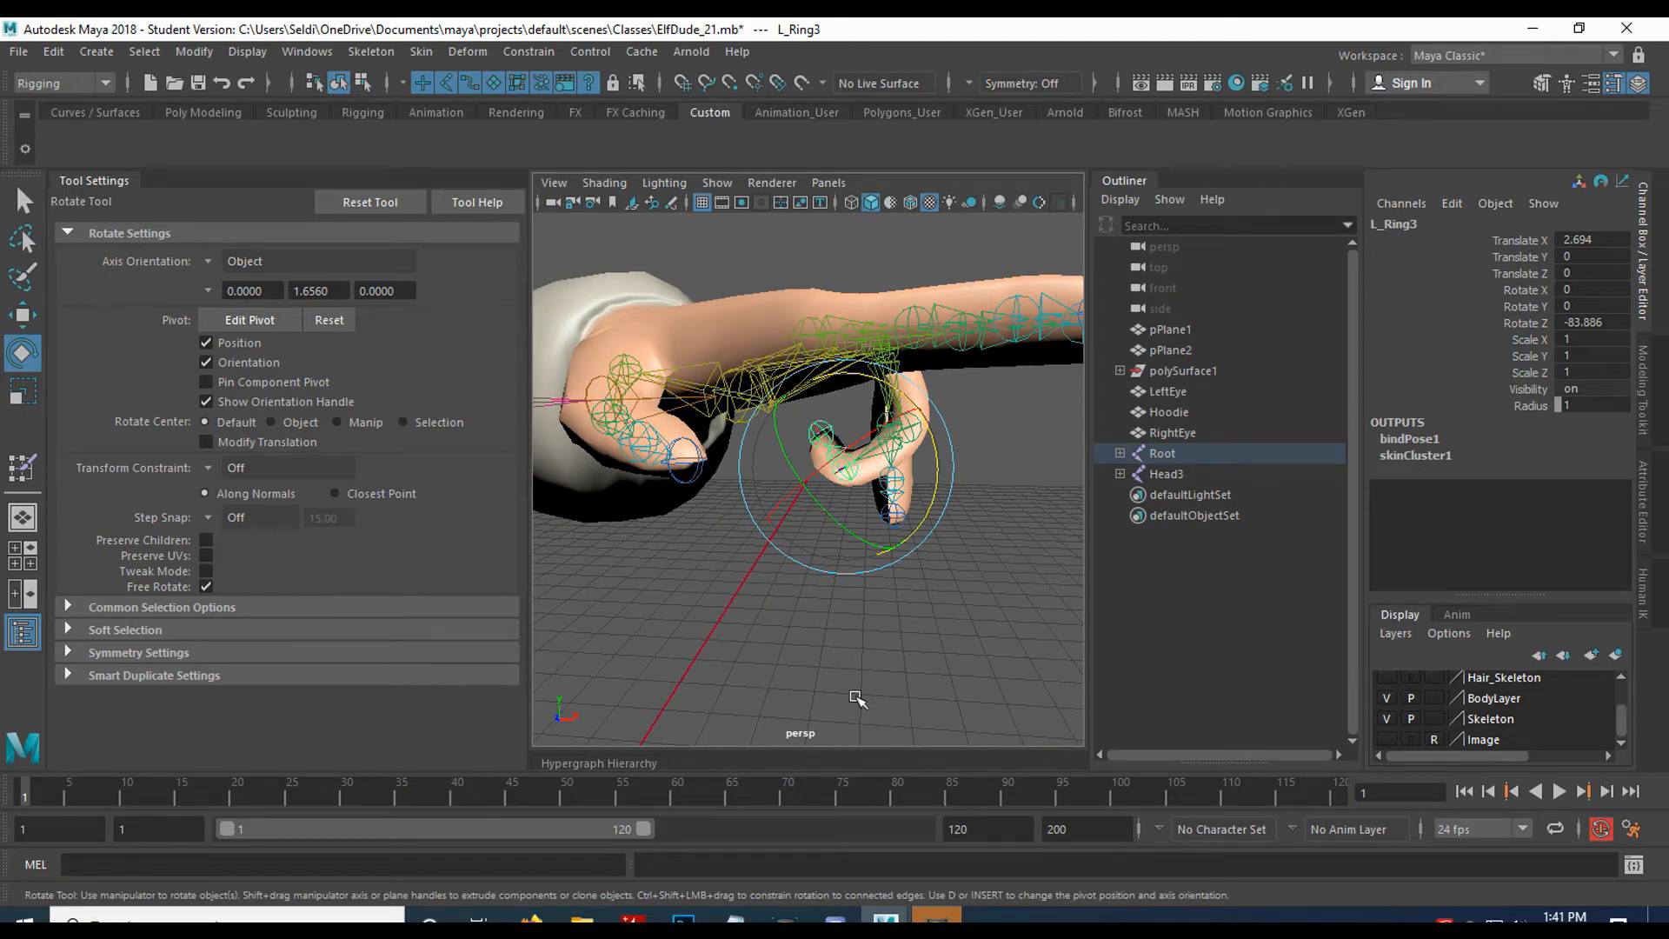
key(ctrl+z)
key(ctrl+z)
key(ctrl+z)
key(ctrl+z)
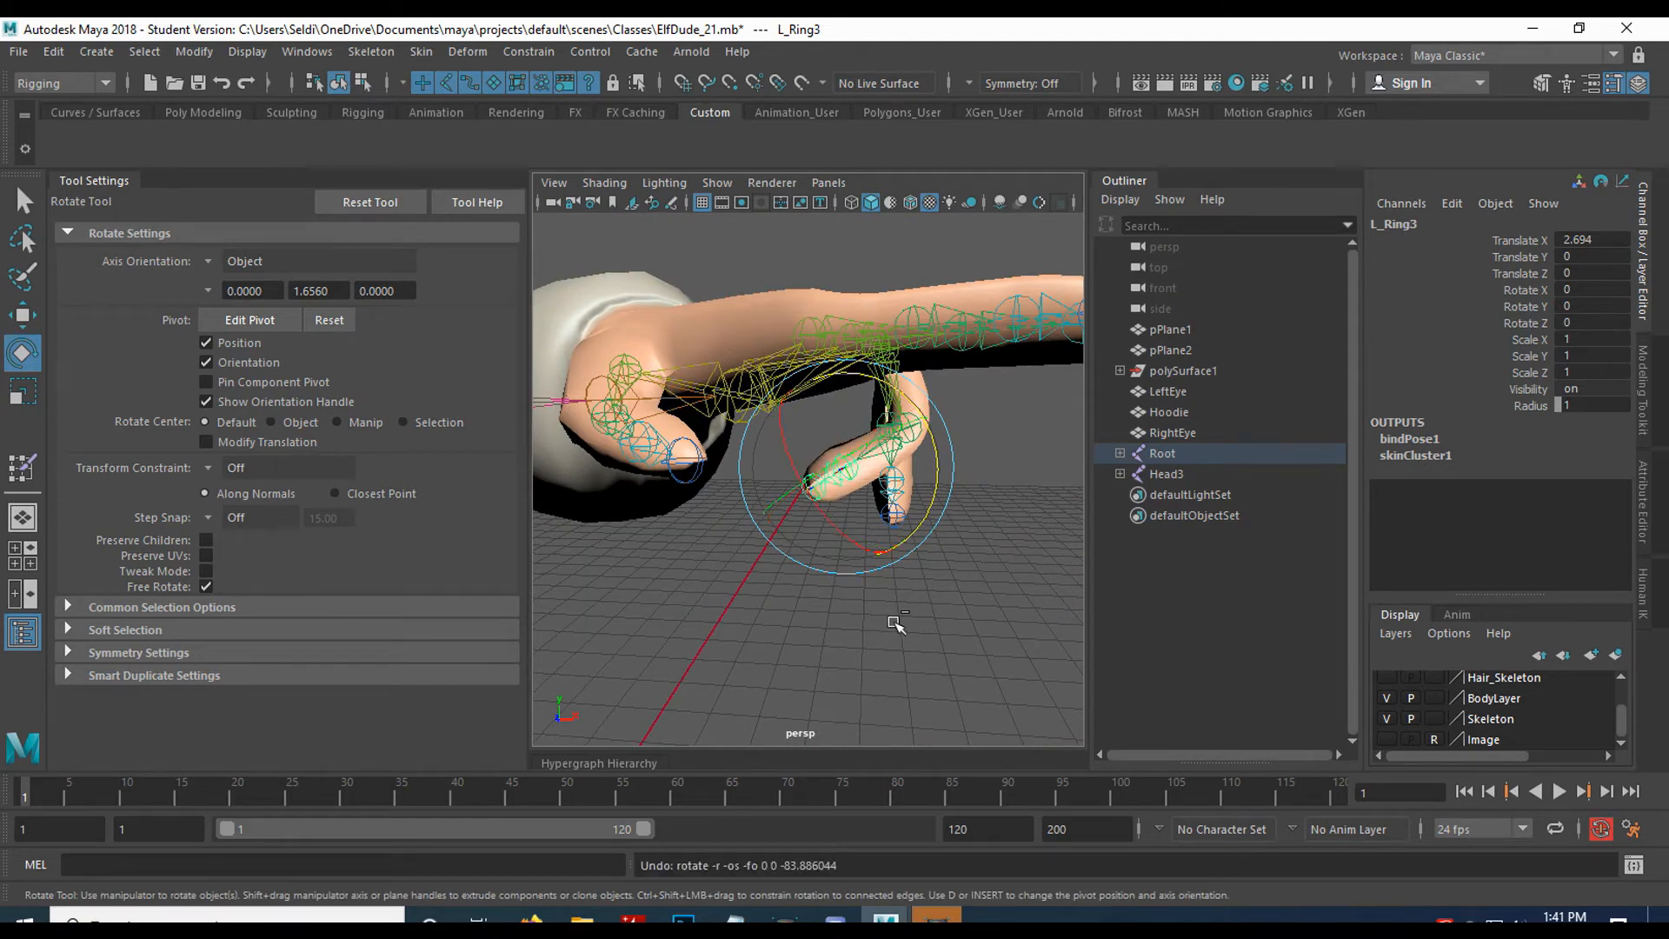
key(ctrl+z)
key(ctrl+z)
key(ctrl+z)
key(ctrl+z)
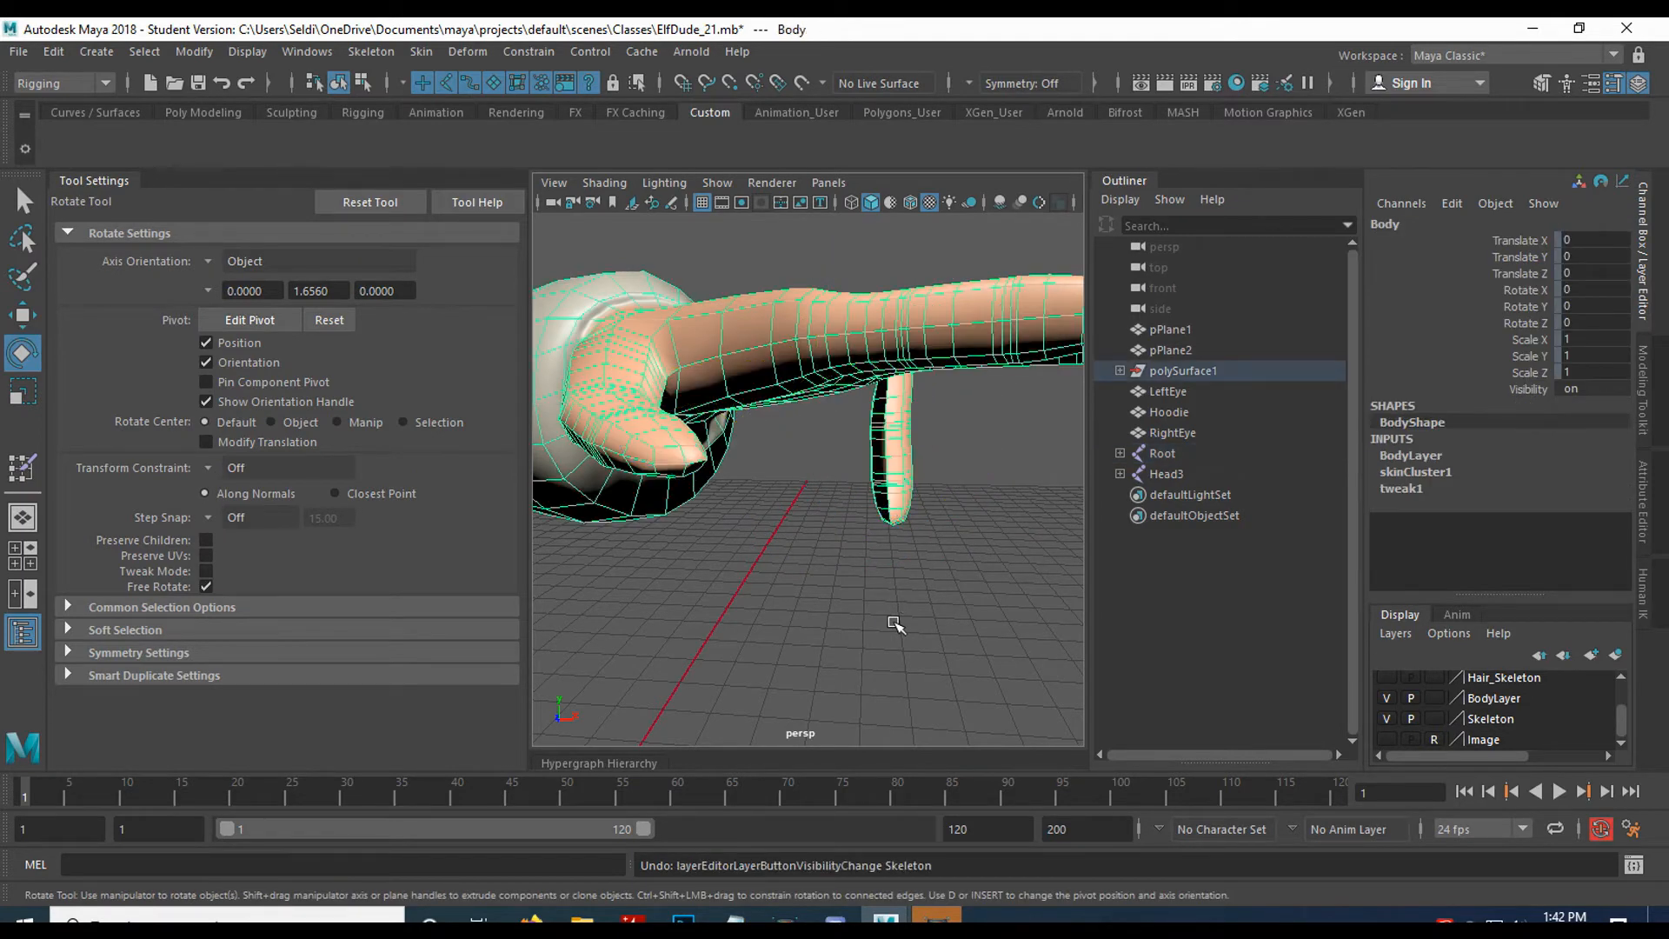
Deselect the body mesh and bring the Skeleton layer's joints back into display.
alt+drag(896, 624, 691, 622)
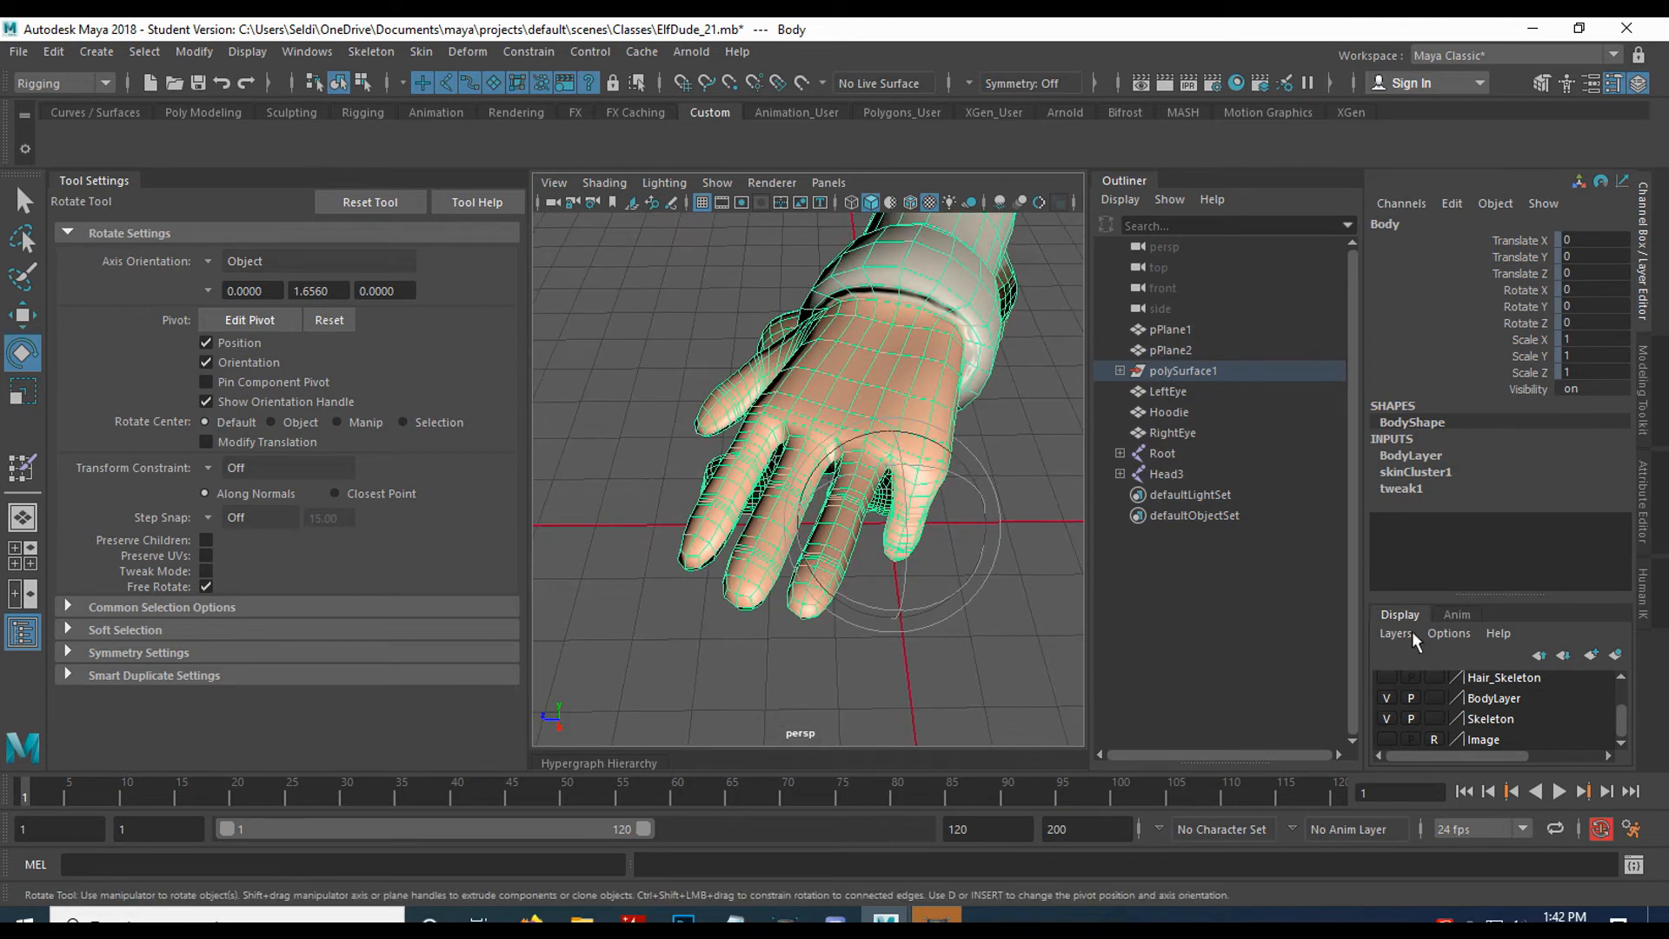
click(717, 182)
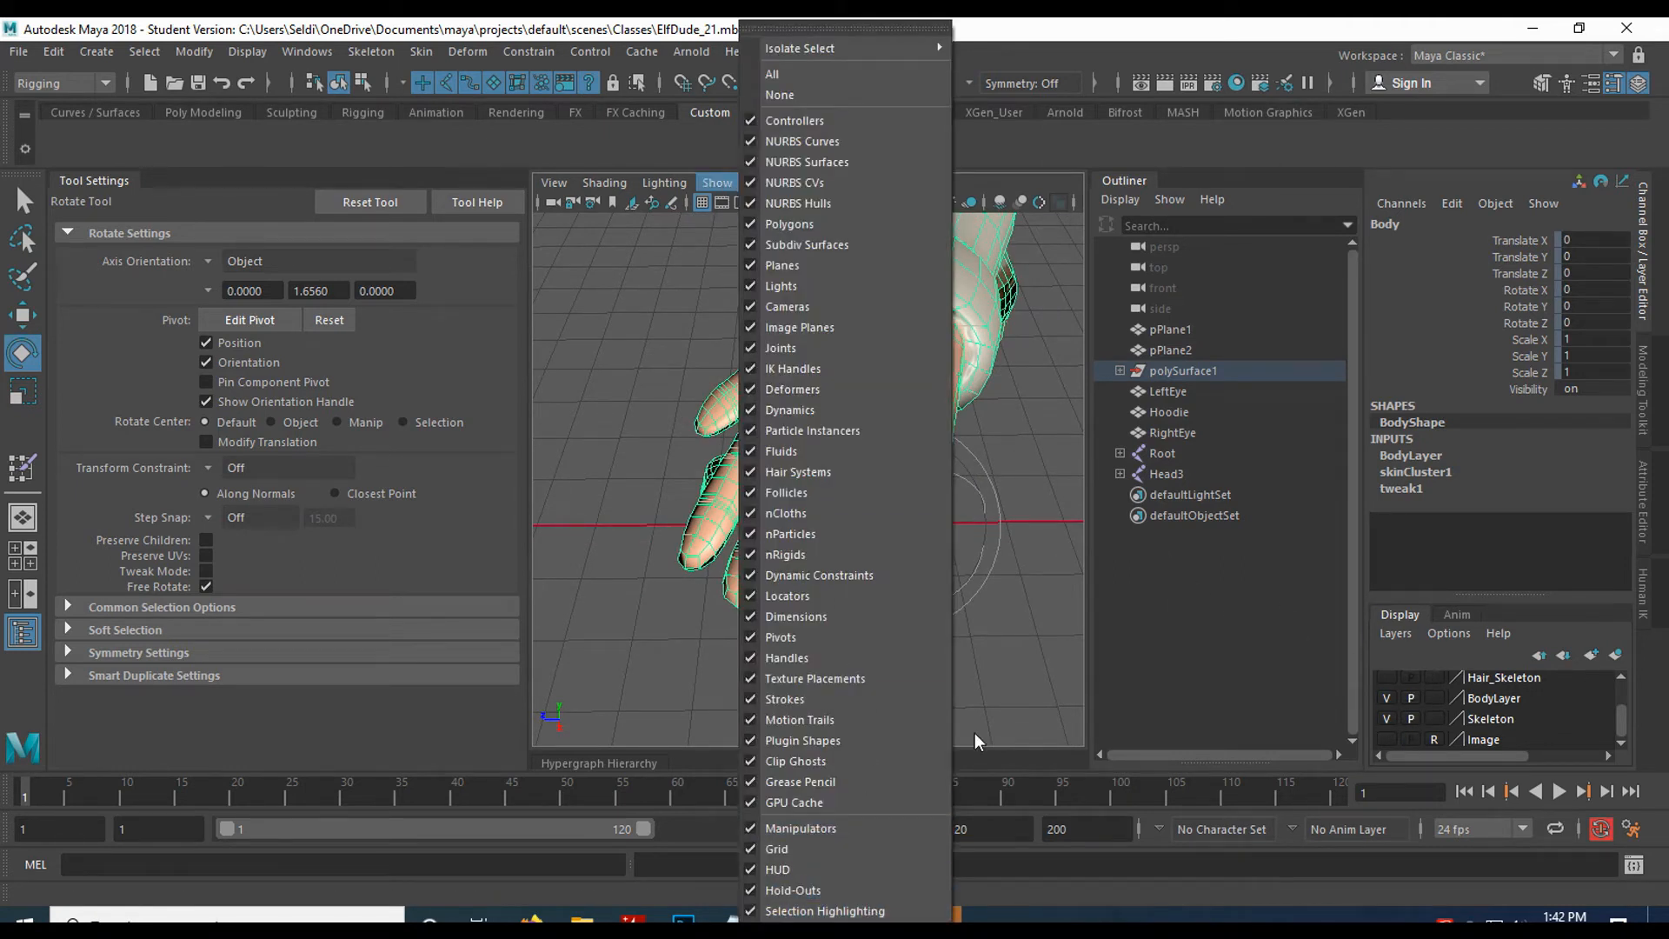
click(1048, 633)
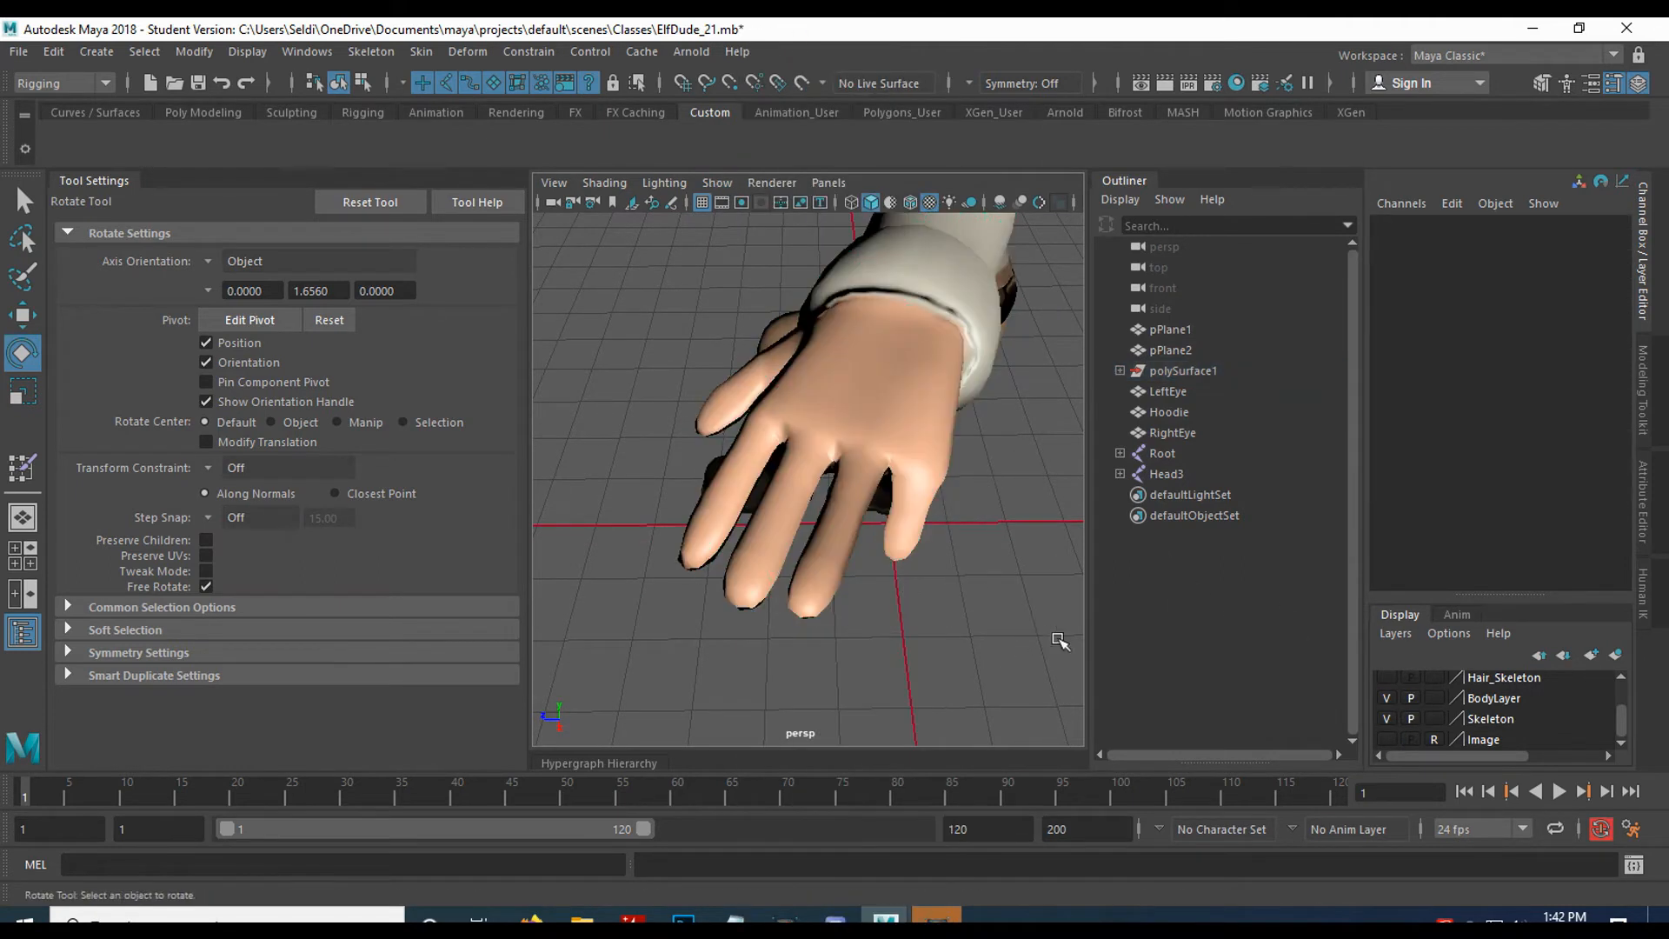
click(1387, 719)
click(1387, 719)
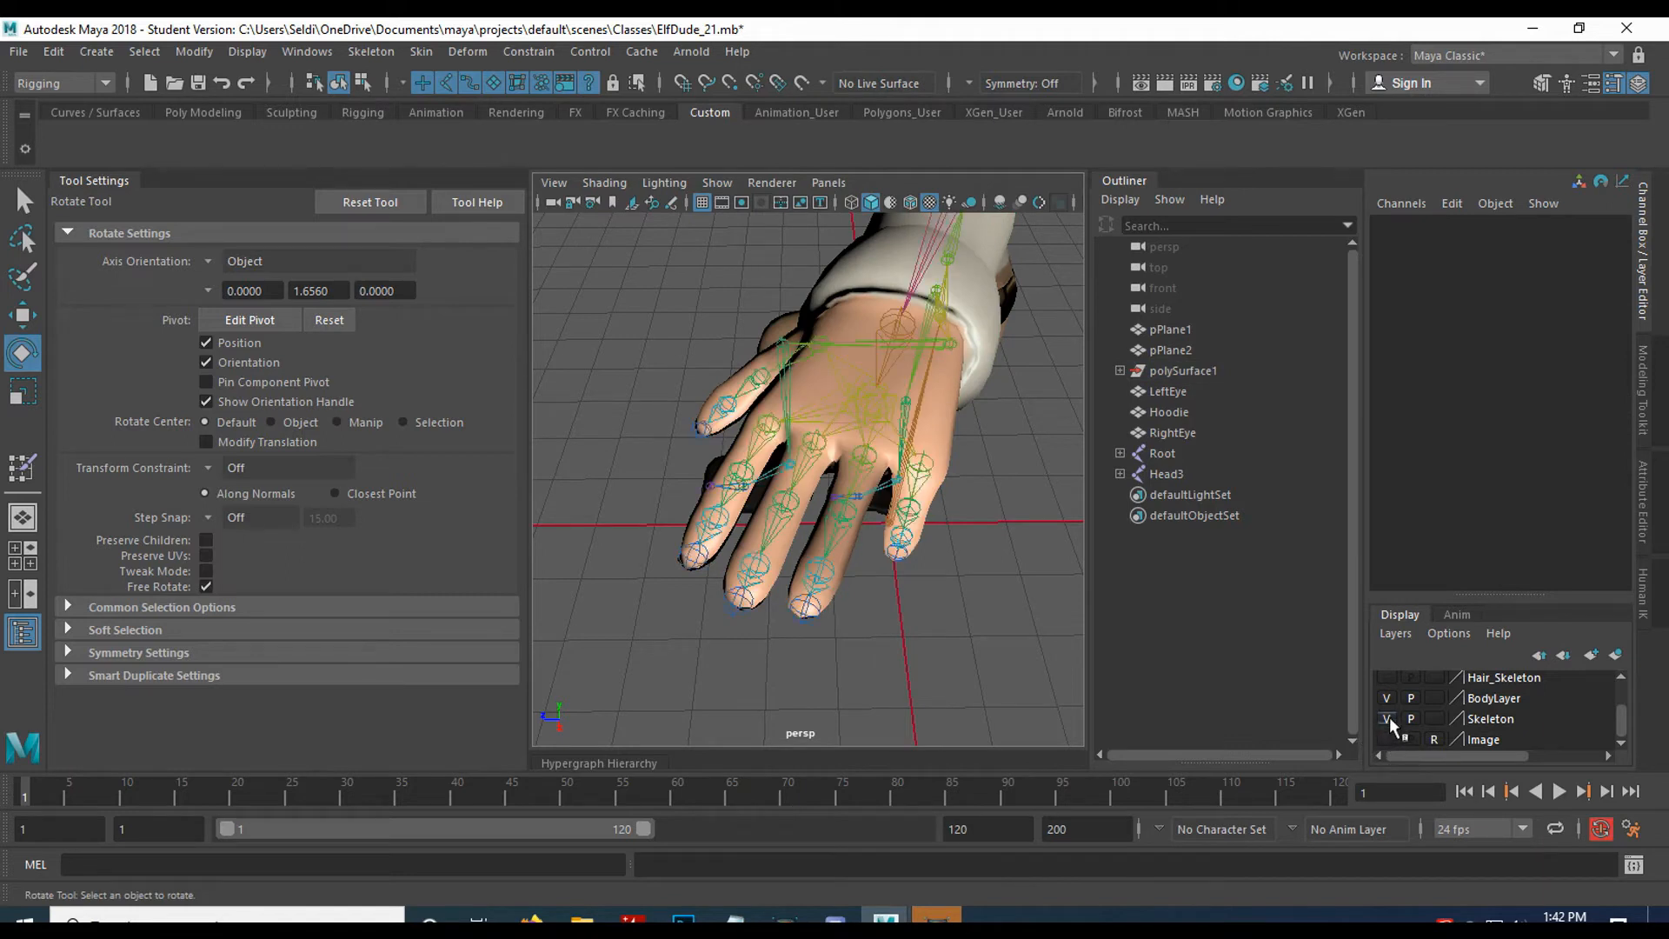
Straighten the bent pinky by setting the L_Pinky1 joint's Rotate Z to 0.
alt+drag(980, 656, 842, 626)
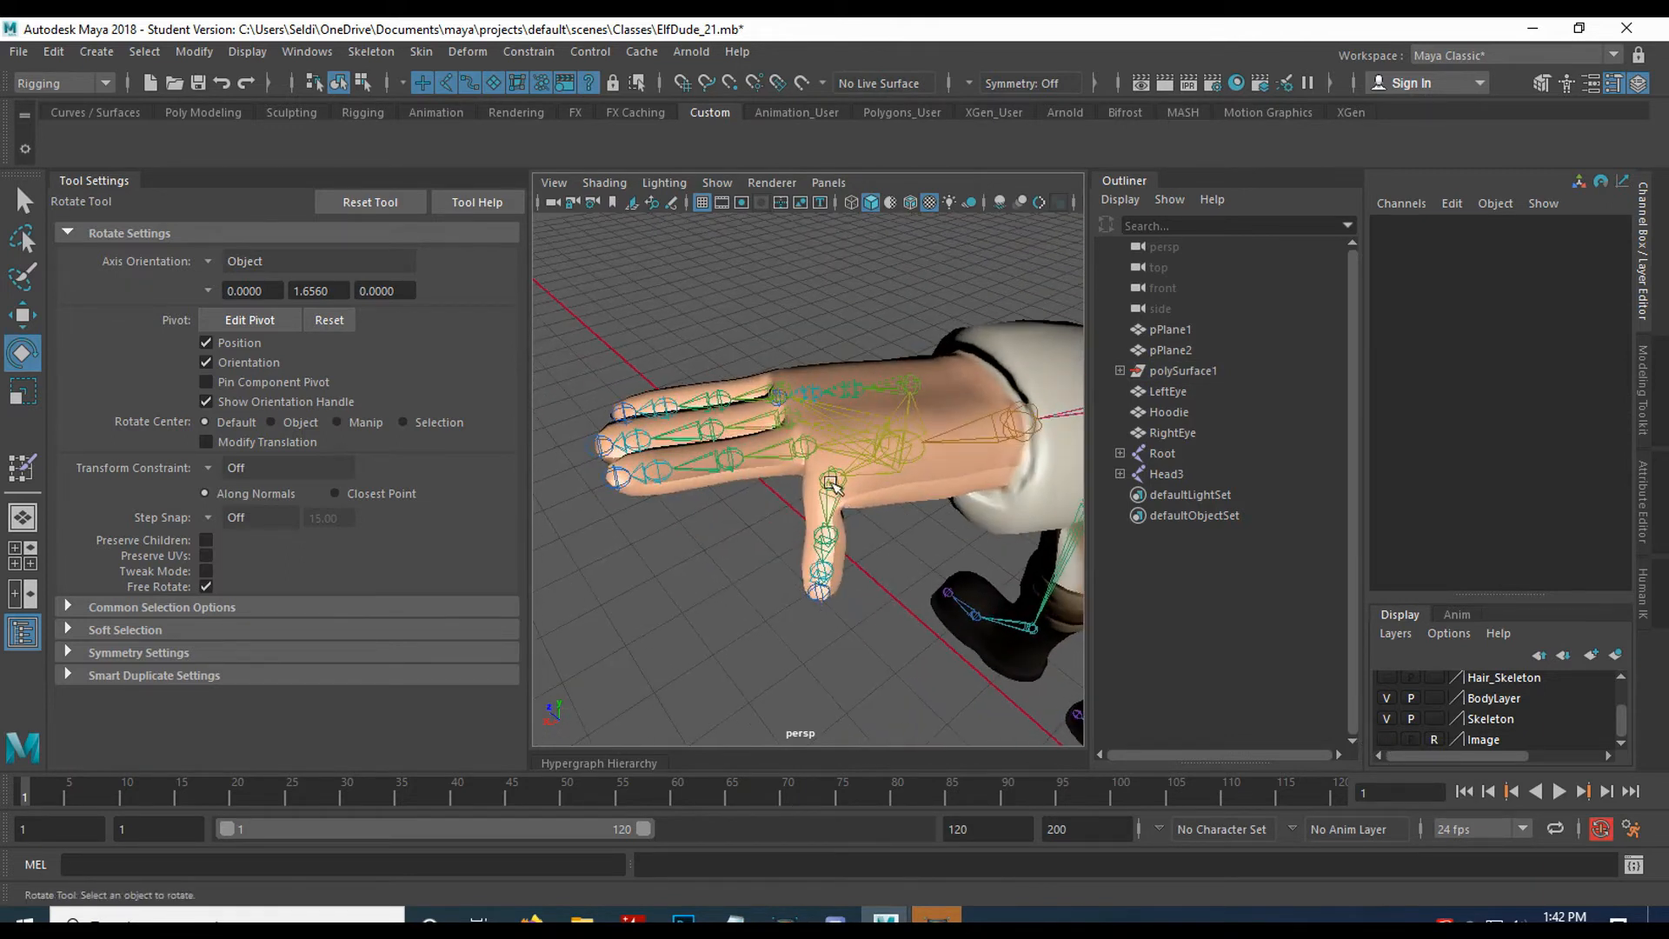
click(835, 613)
click(1595, 318)
text(0)
key(Return)
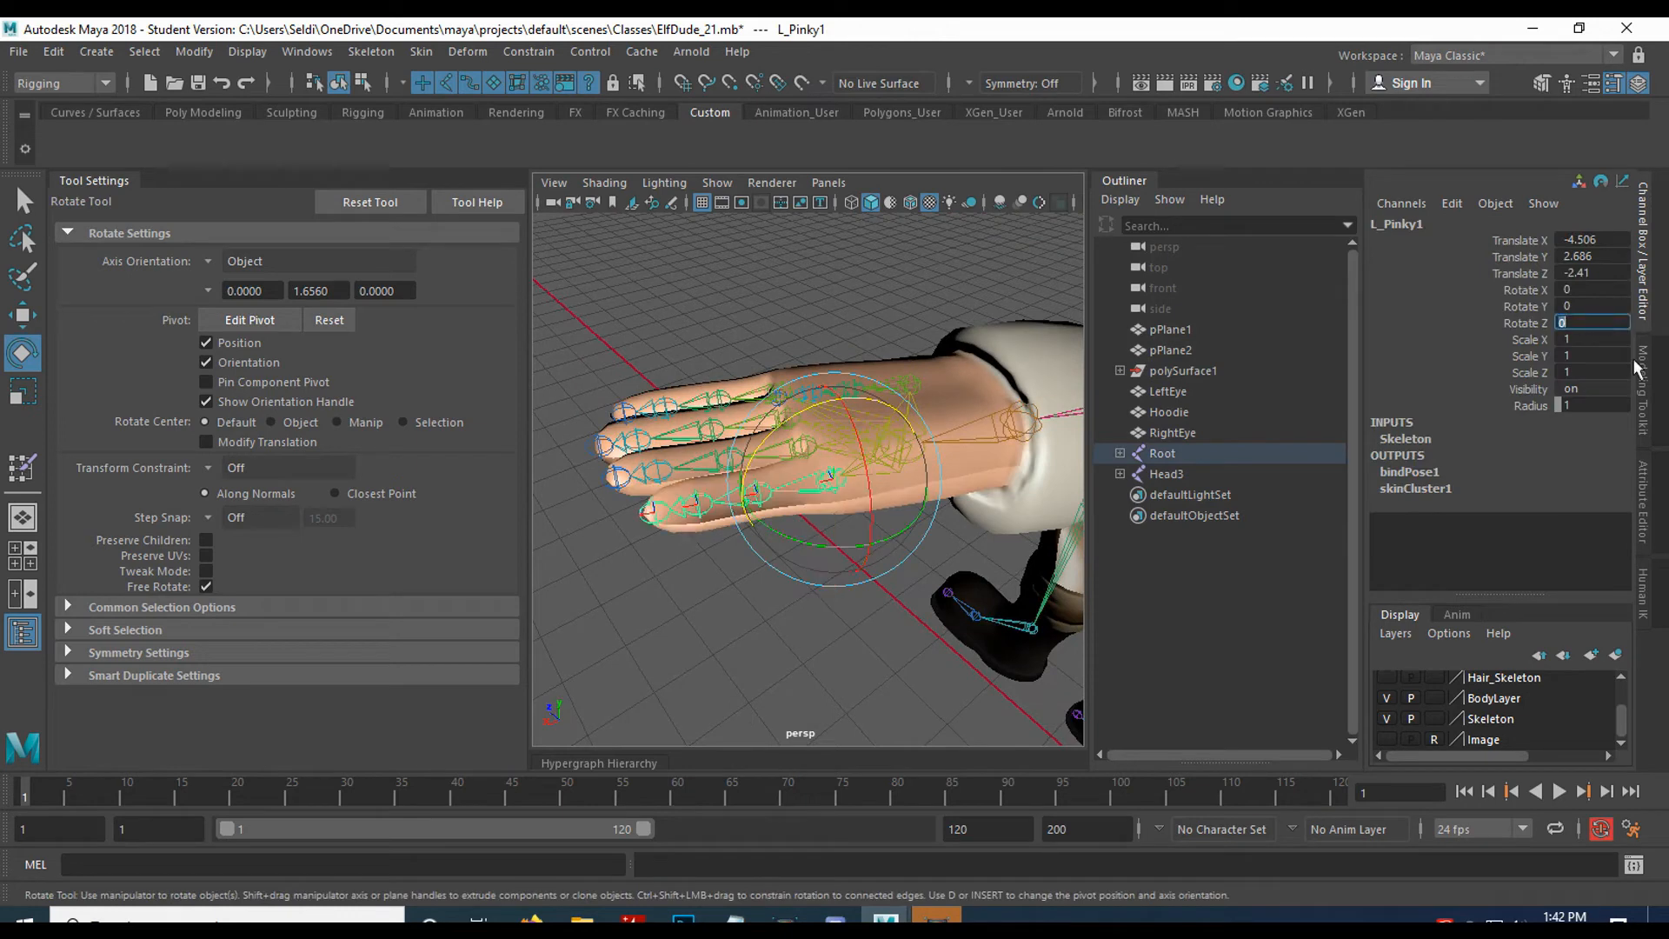
Deselect the pinky joint, frame the whole character, and save the scene incrementally as ElfDude_22.mb.
alt+drag(911, 431, 838, 514)
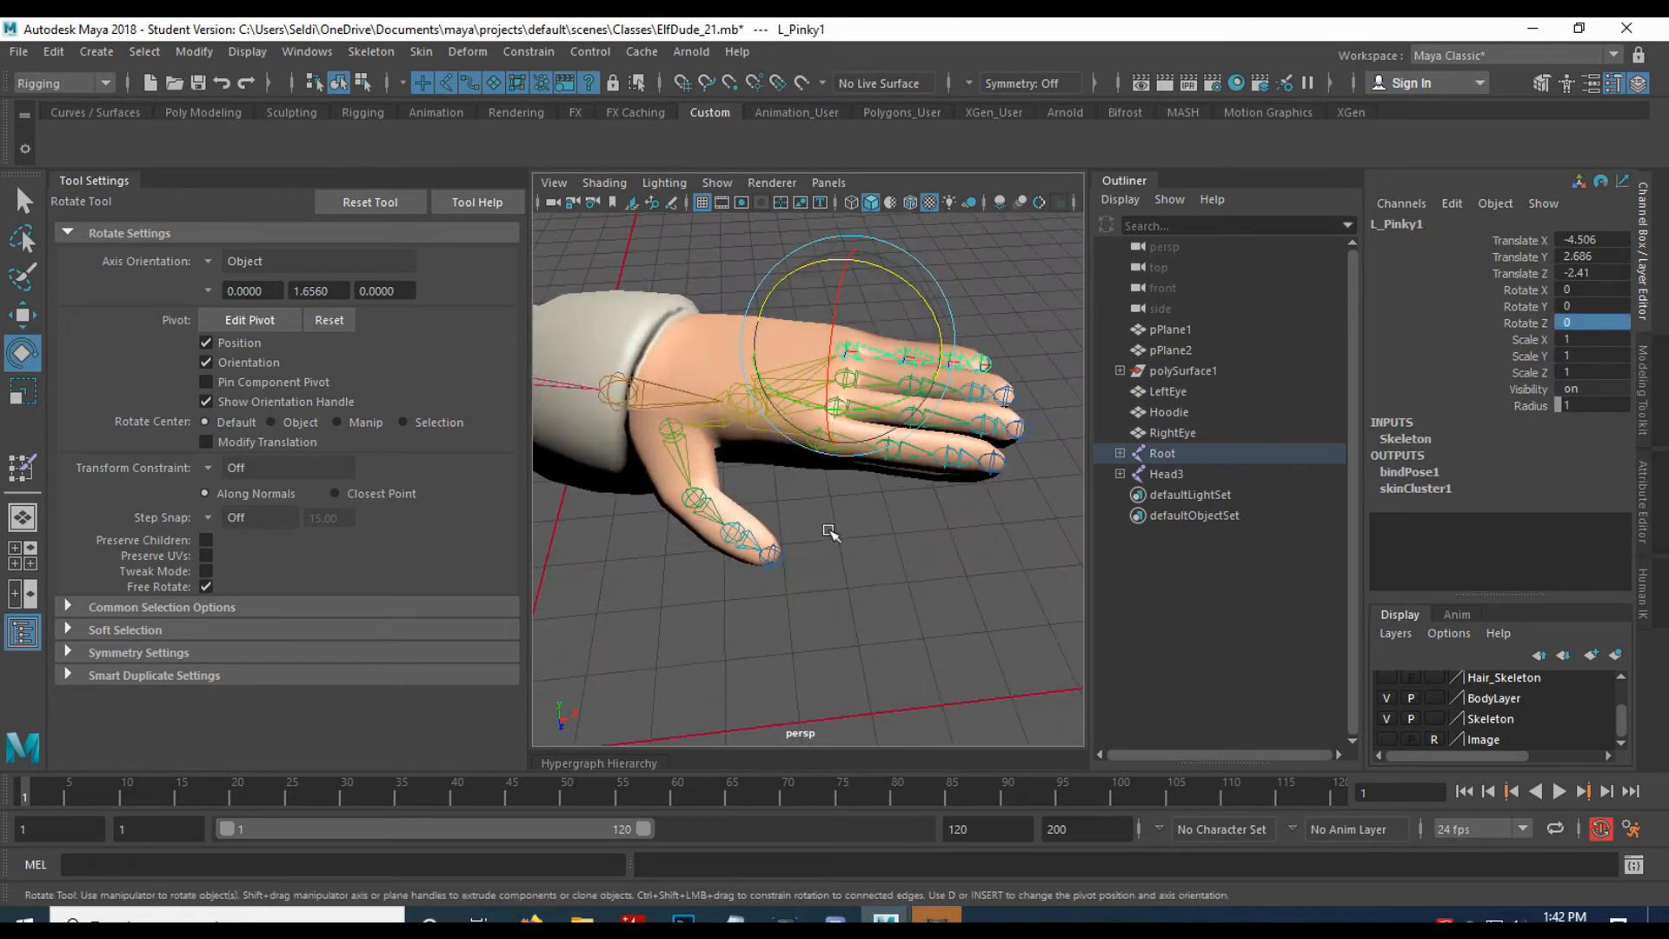
click(840, 574)
key(a)
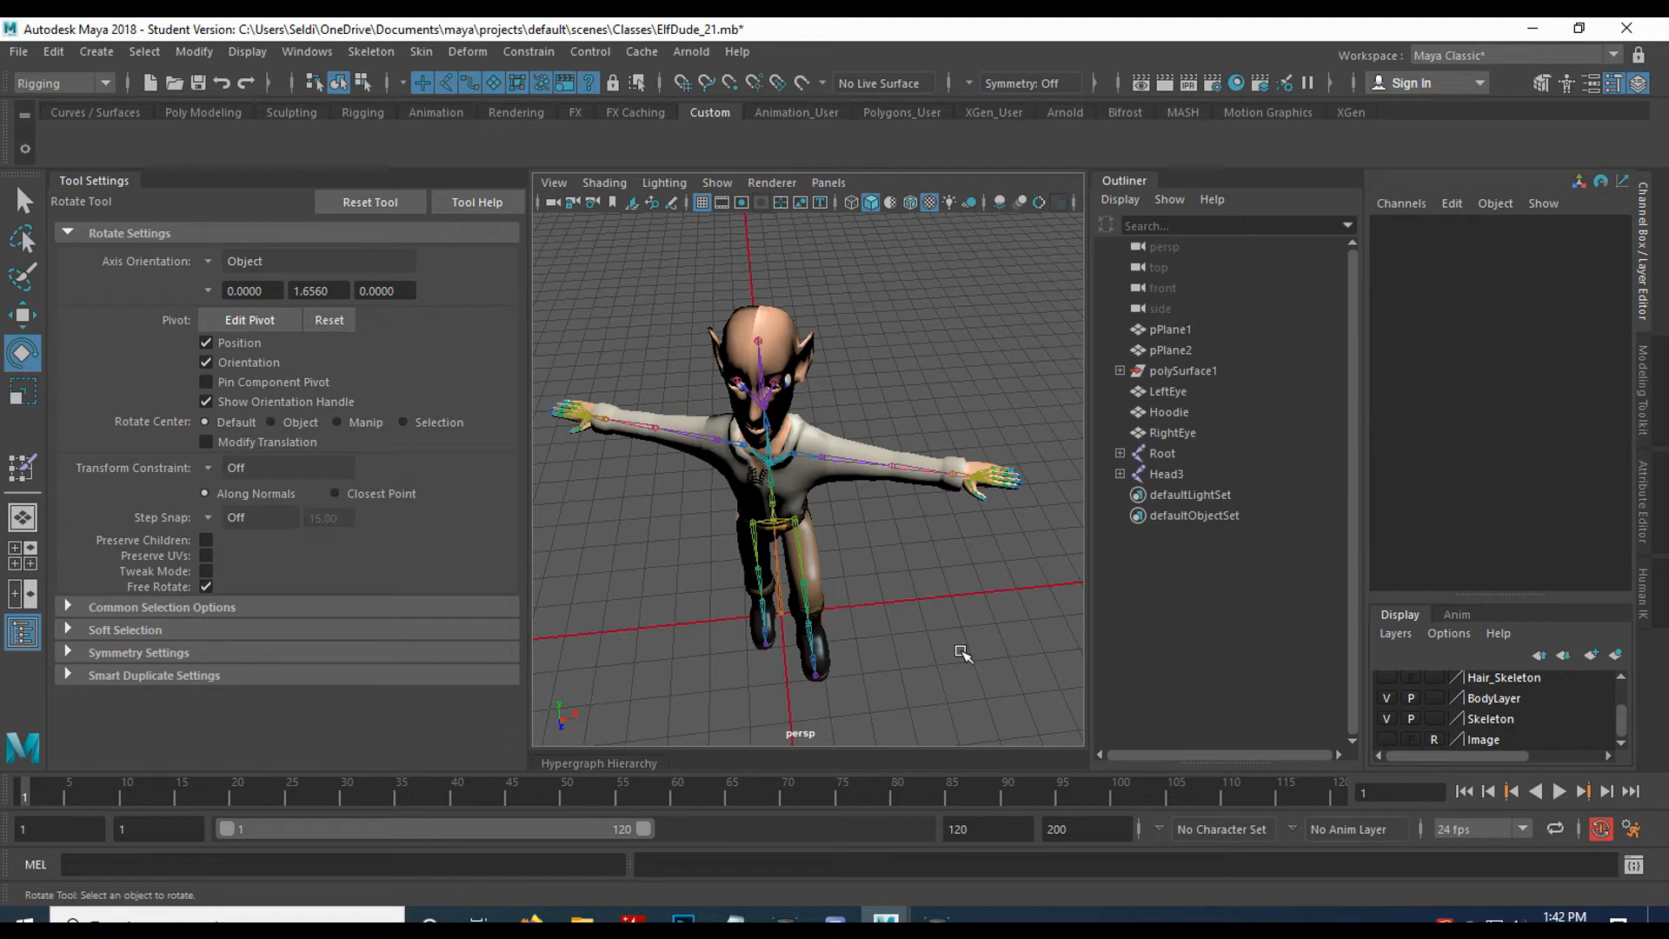
click(17, 51)
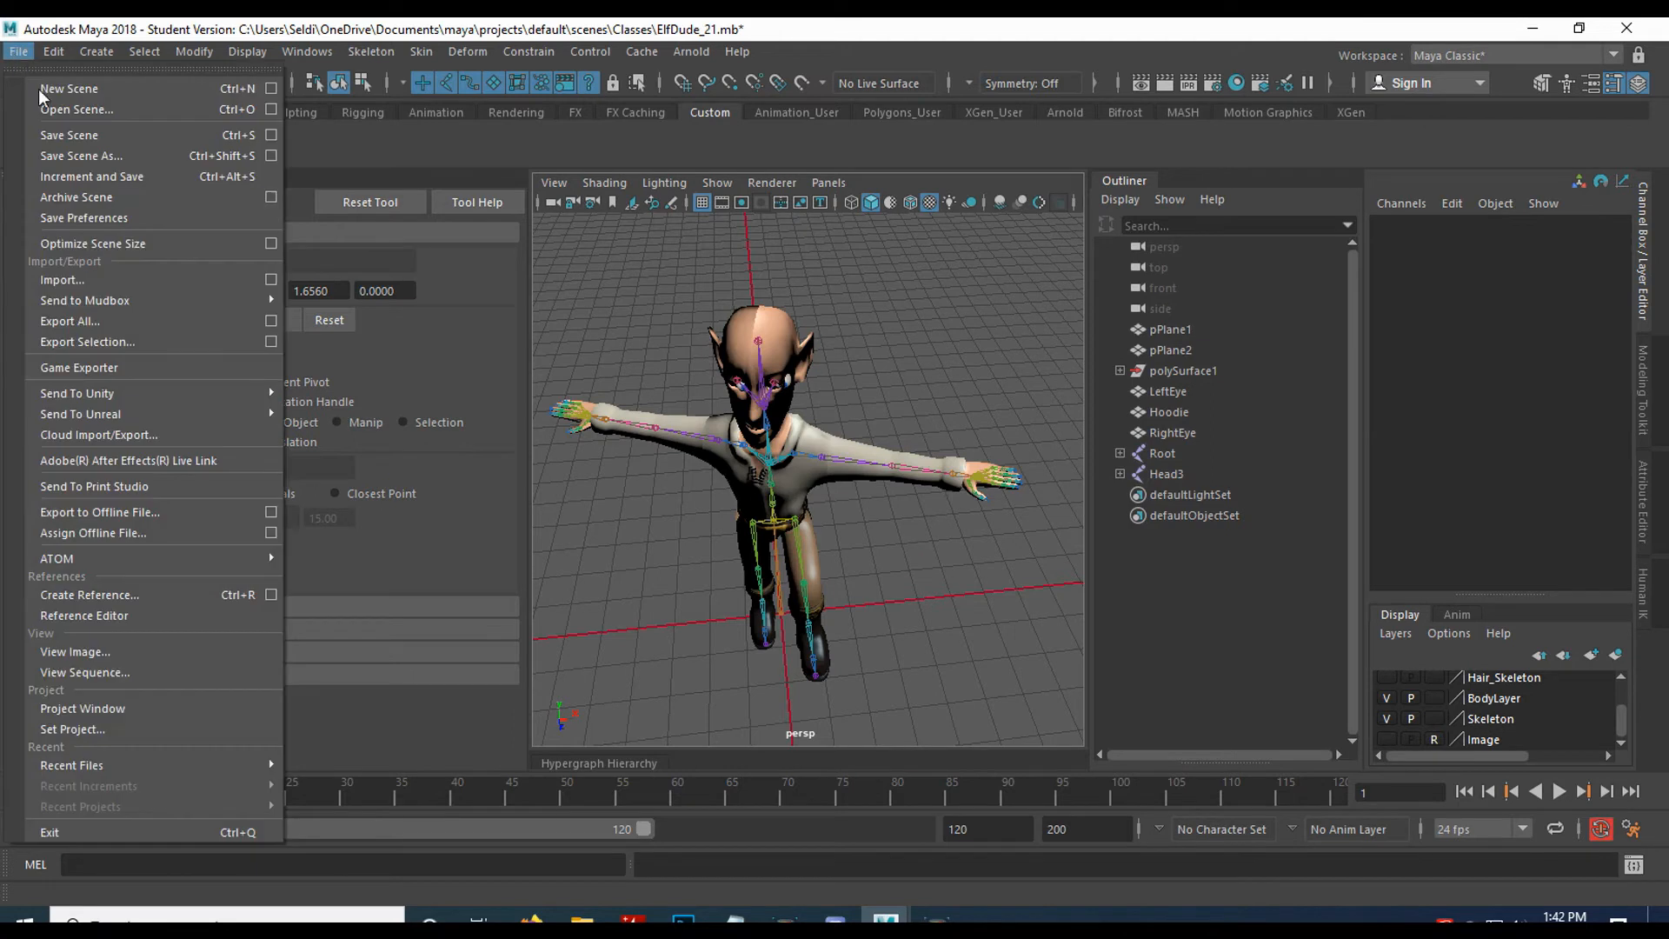
click(96, 173)
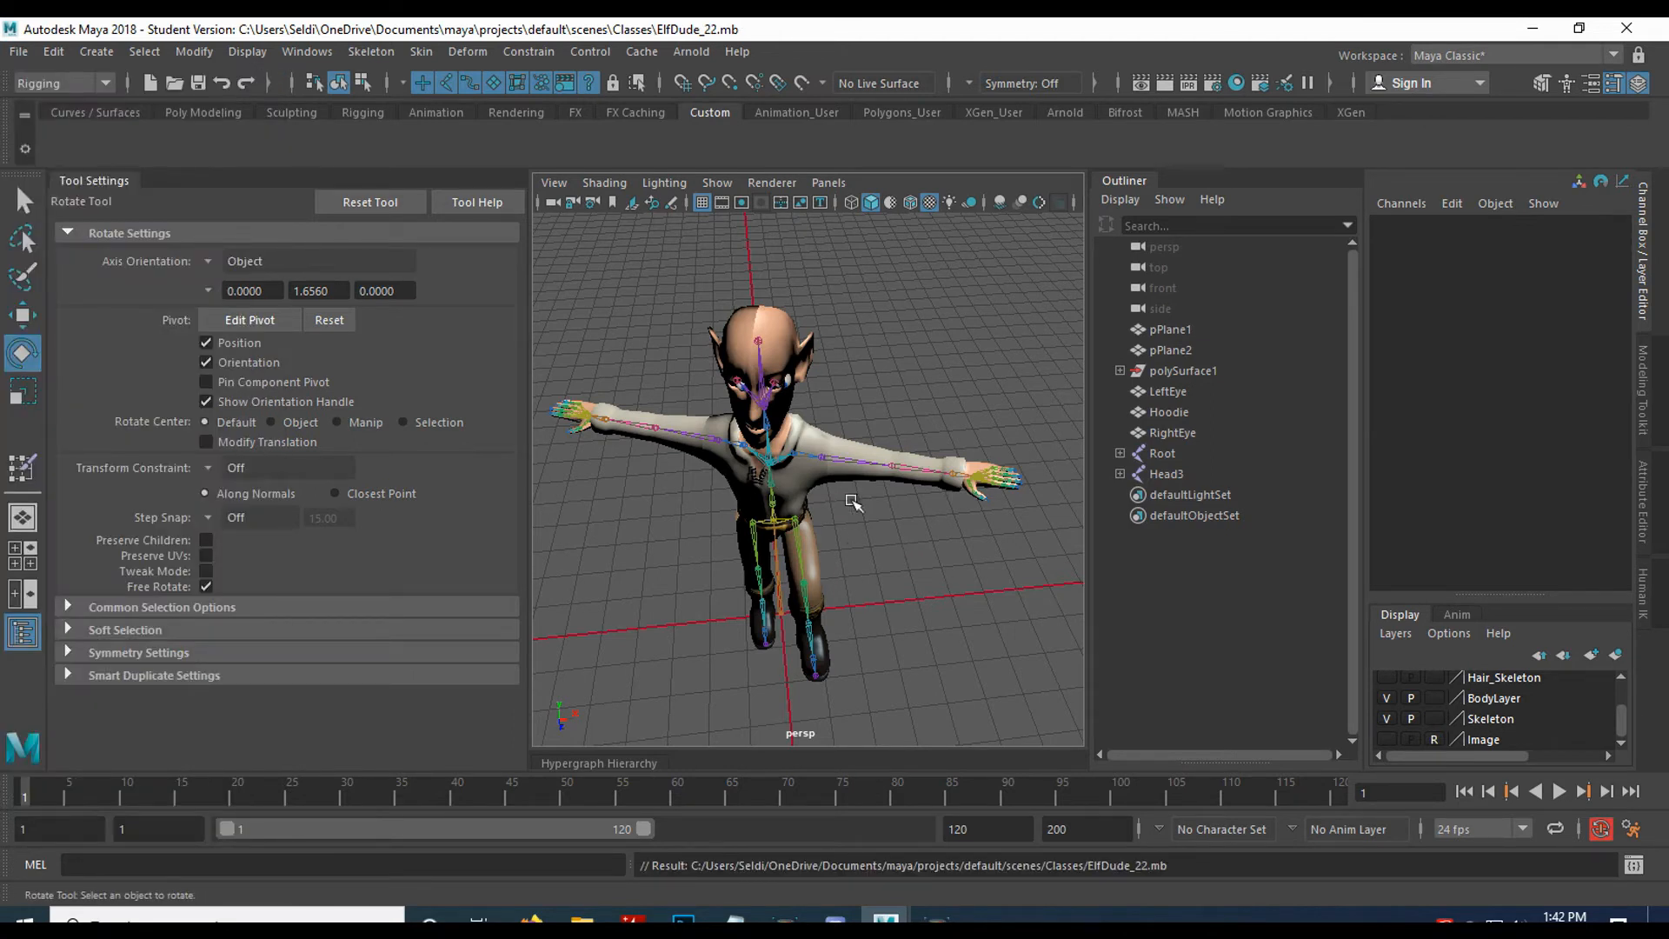
Select the full joint hierarchy under Root, set Rotate X, Y and Z to 0 for all joints, and deselect.
click(153, 49)
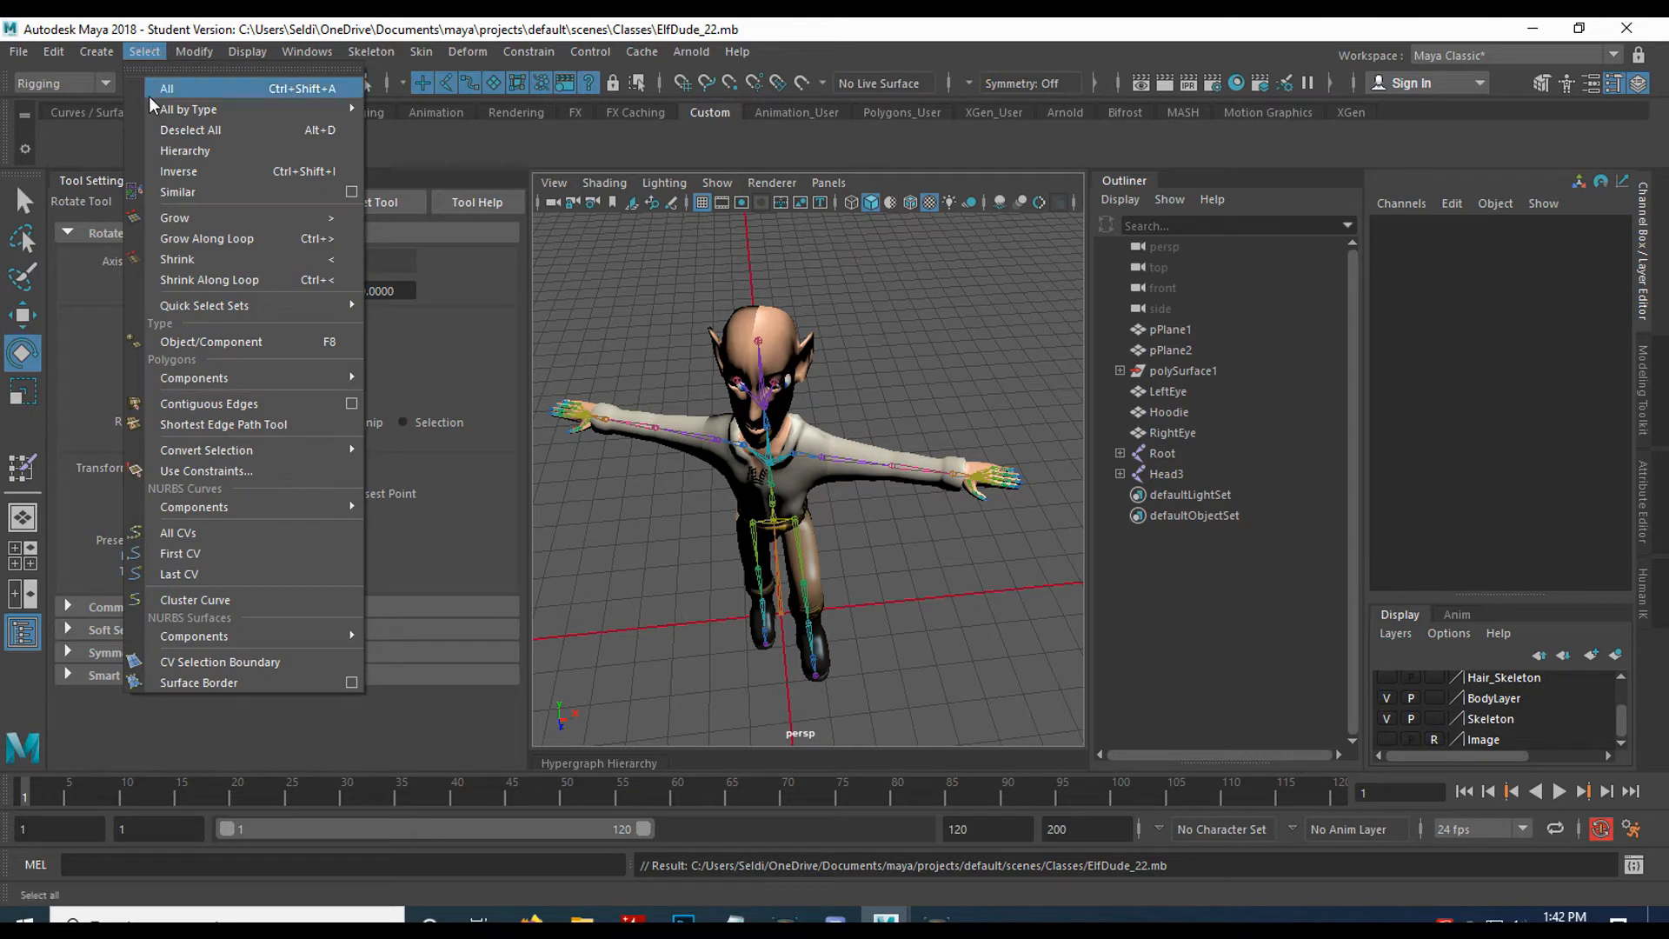
click(155, 56)
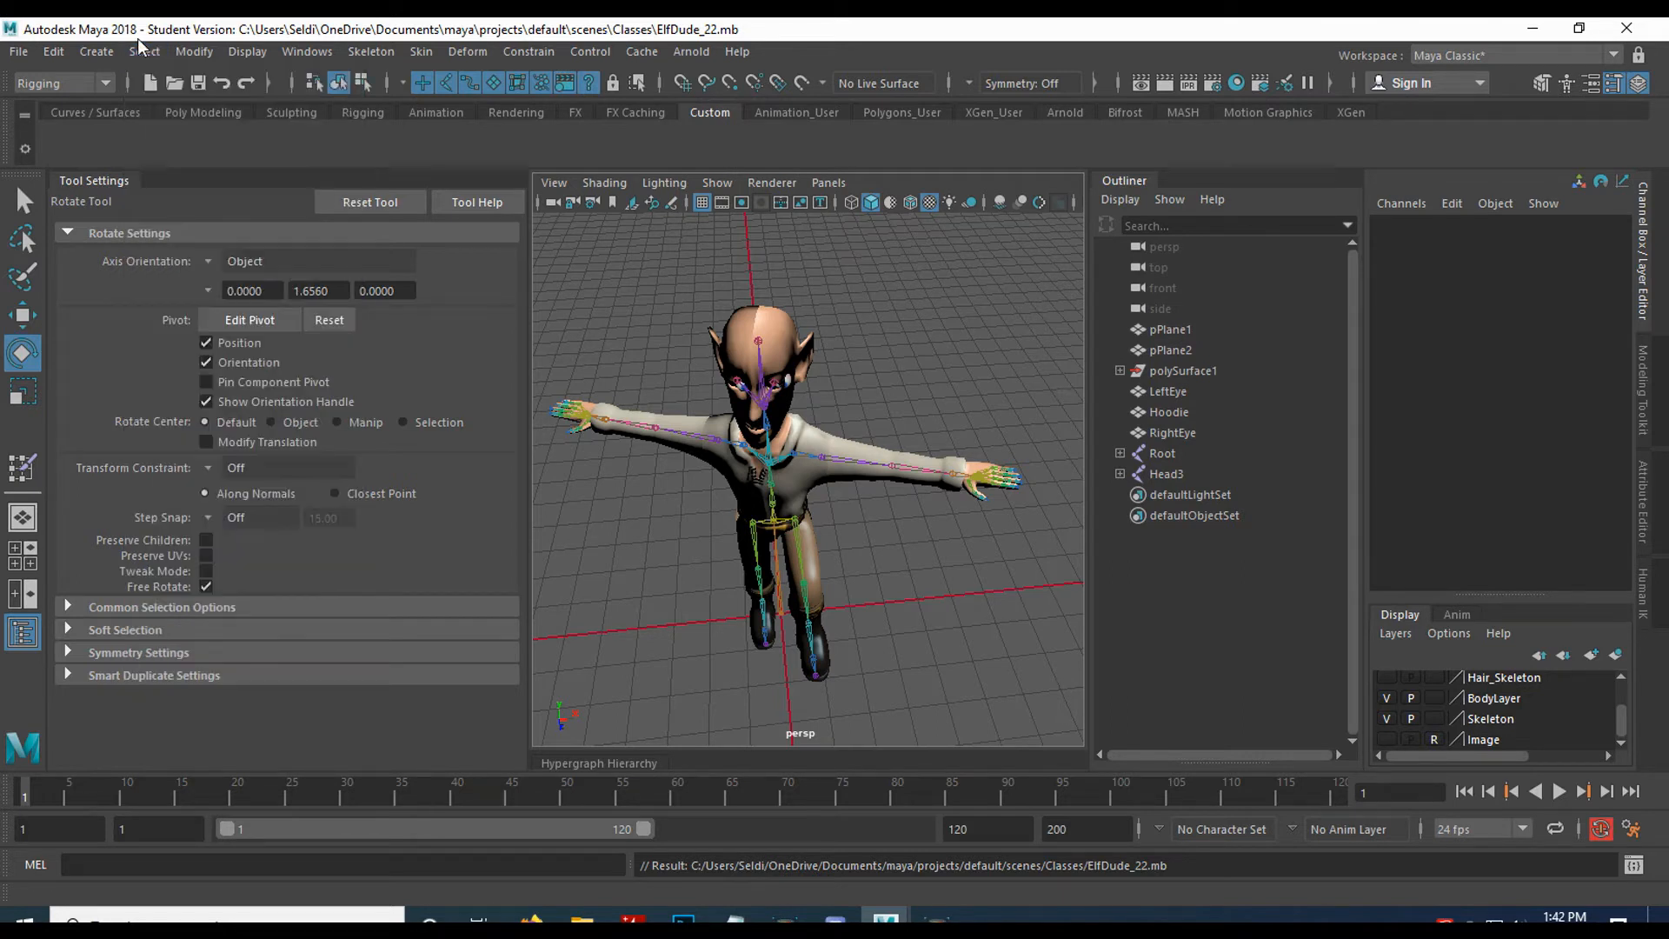
click(779, 575)
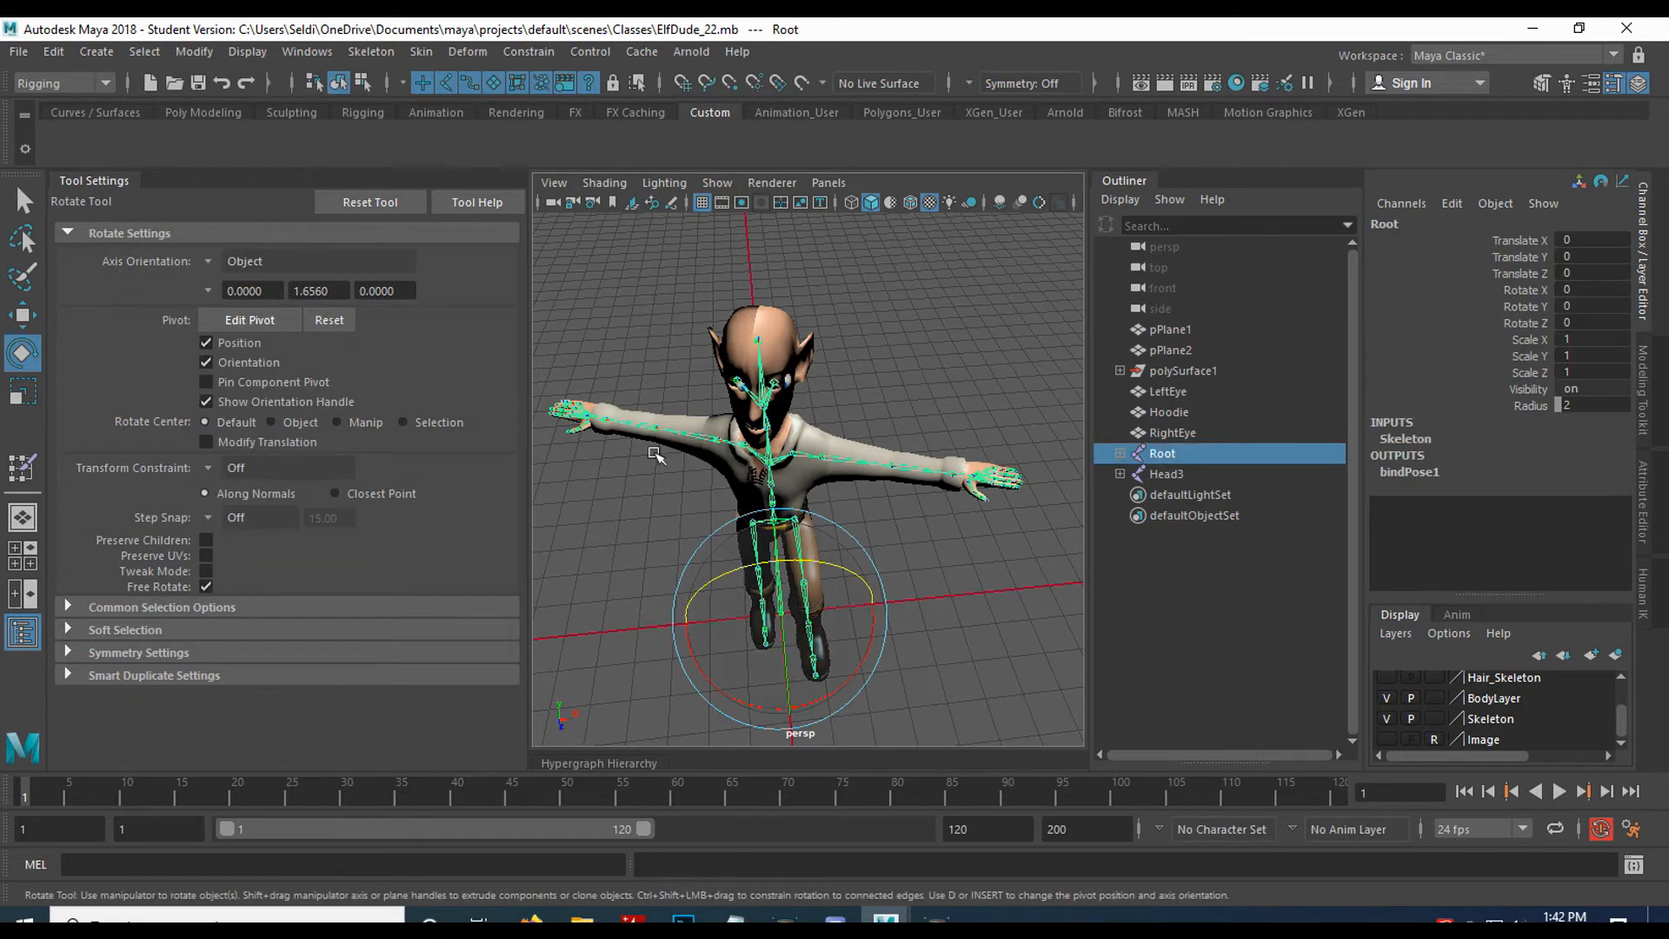
click(115, 50)
mouse_move(137, 56)
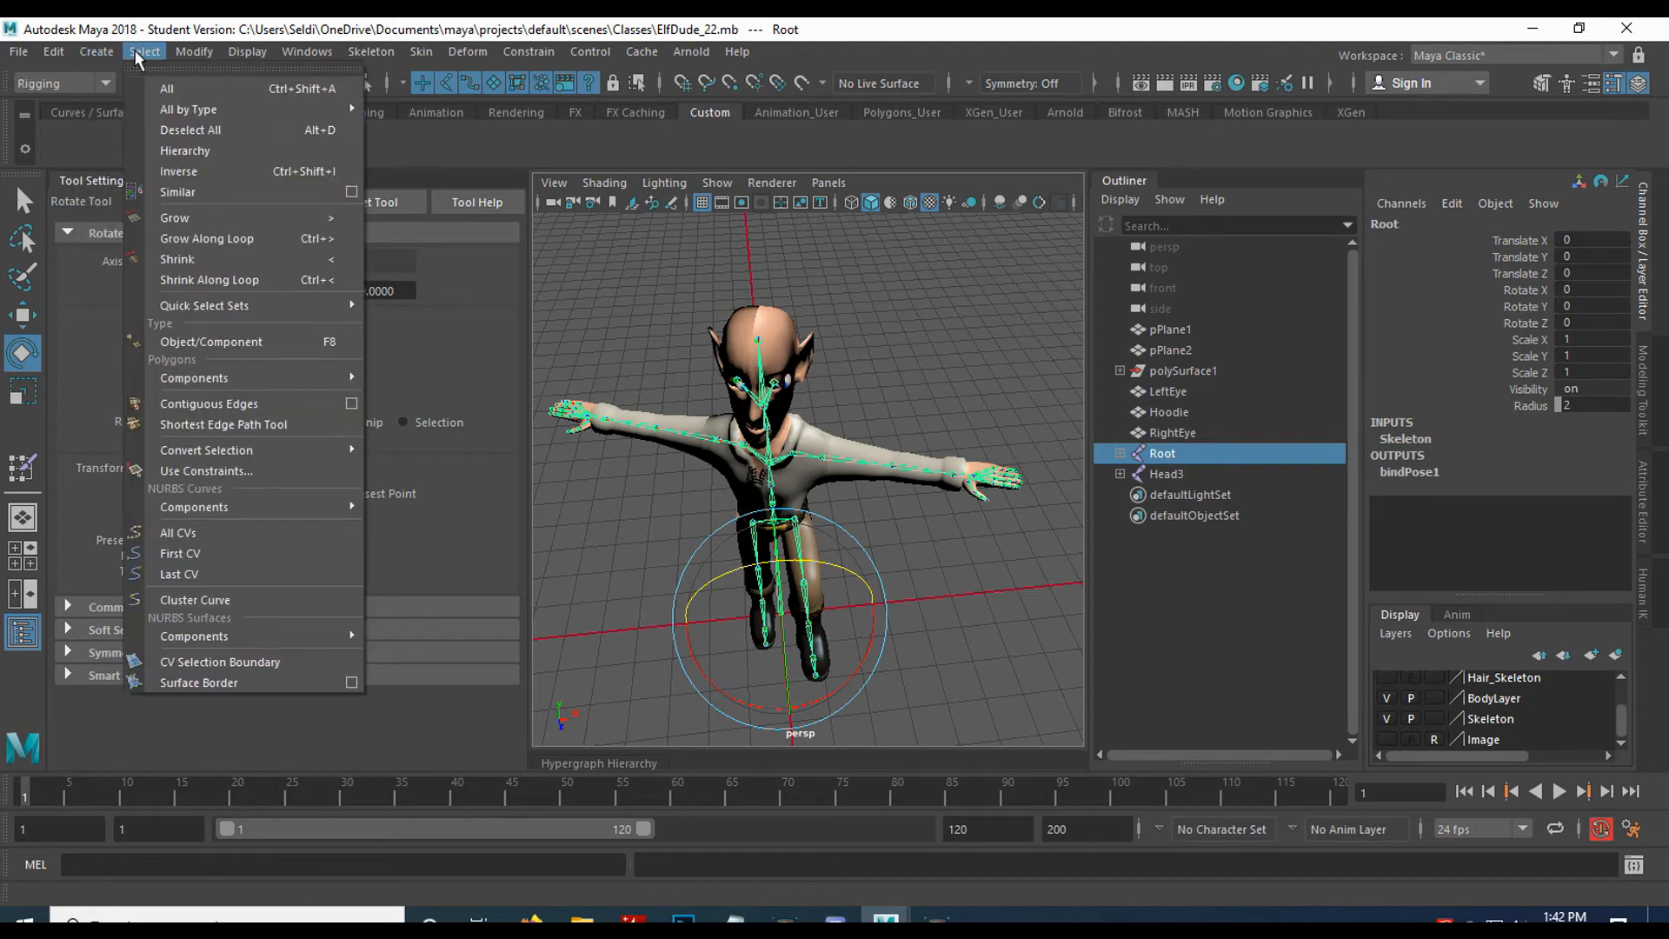
click(185, 150)
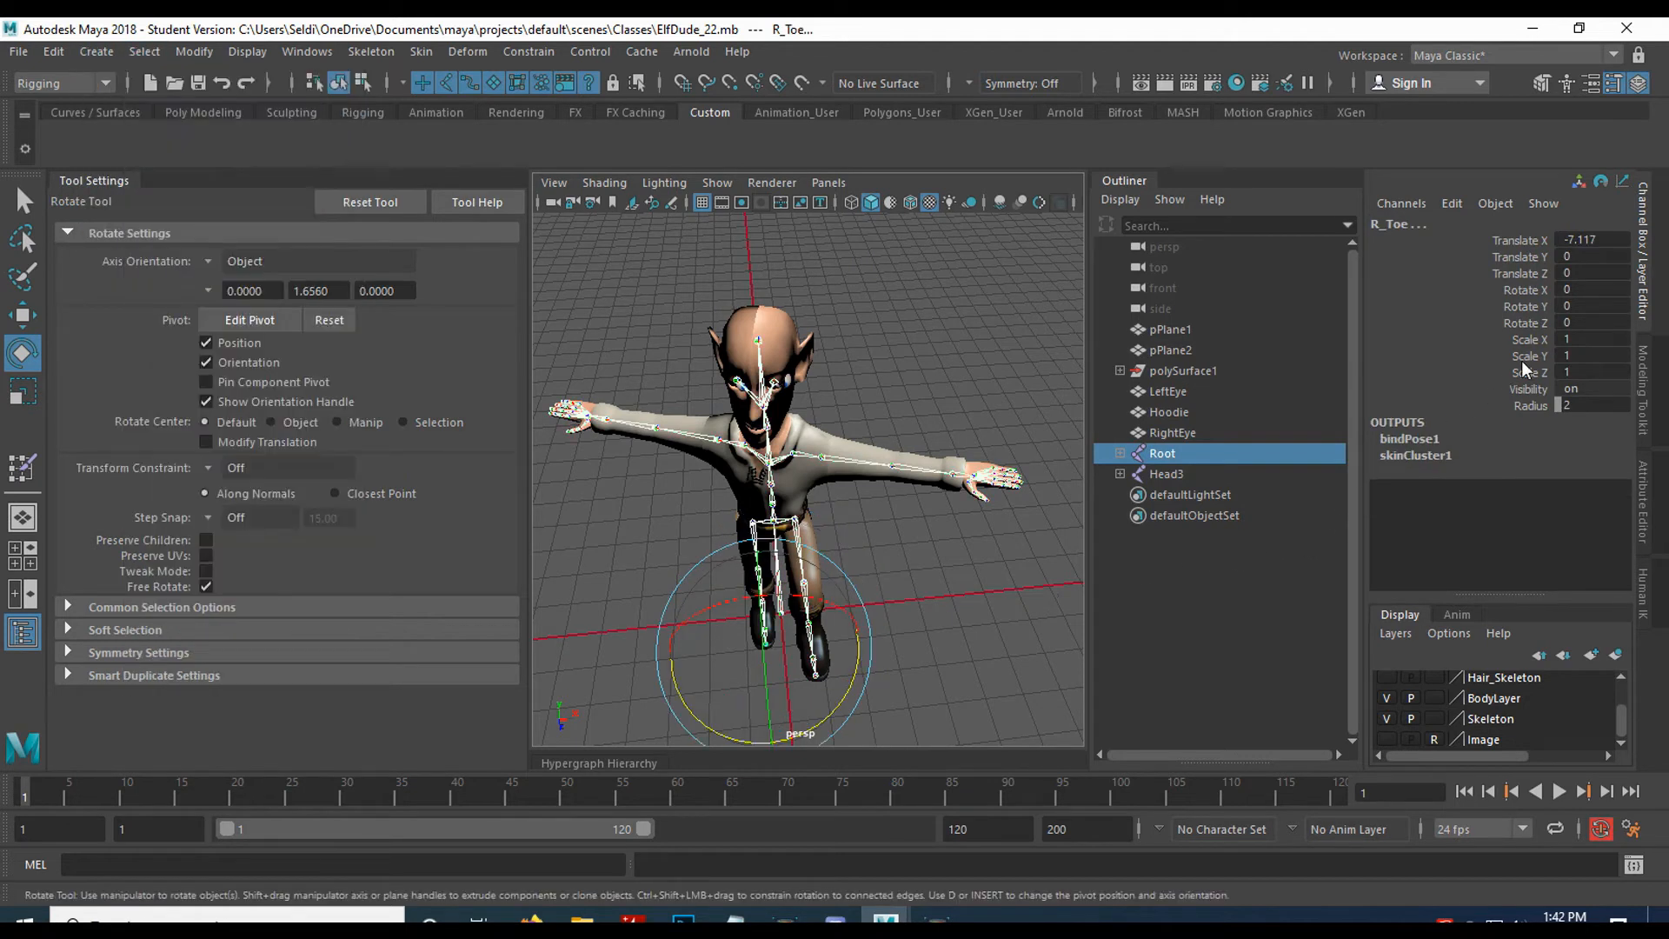
drag(1587, 286, 1587, 322)
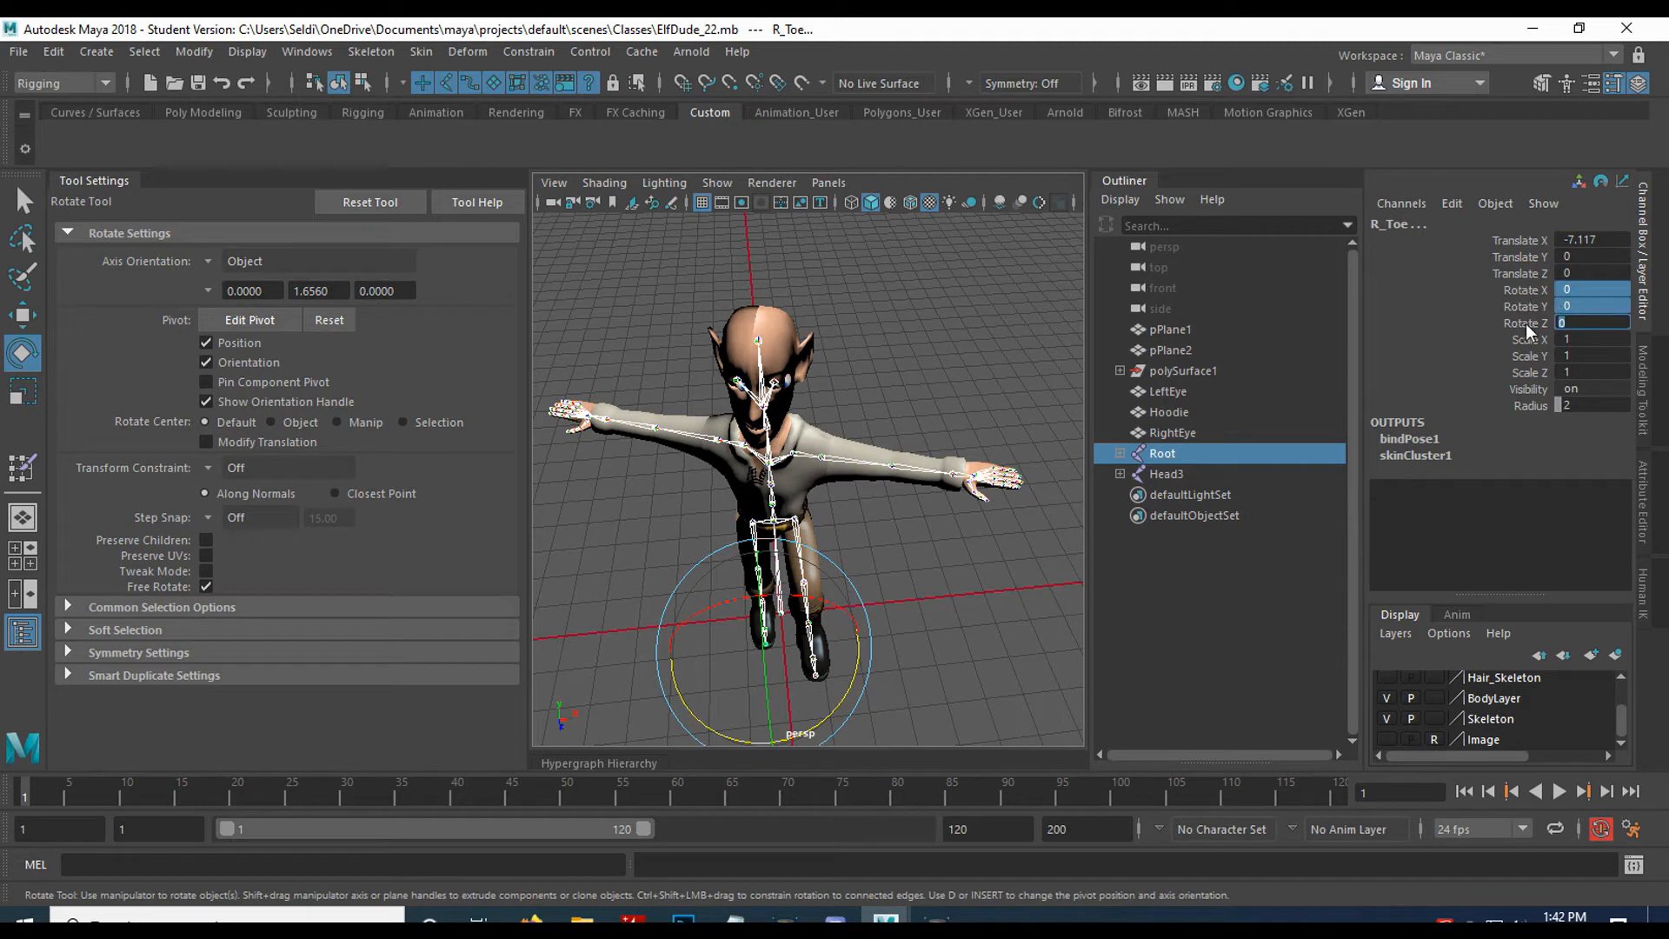
key(Return)
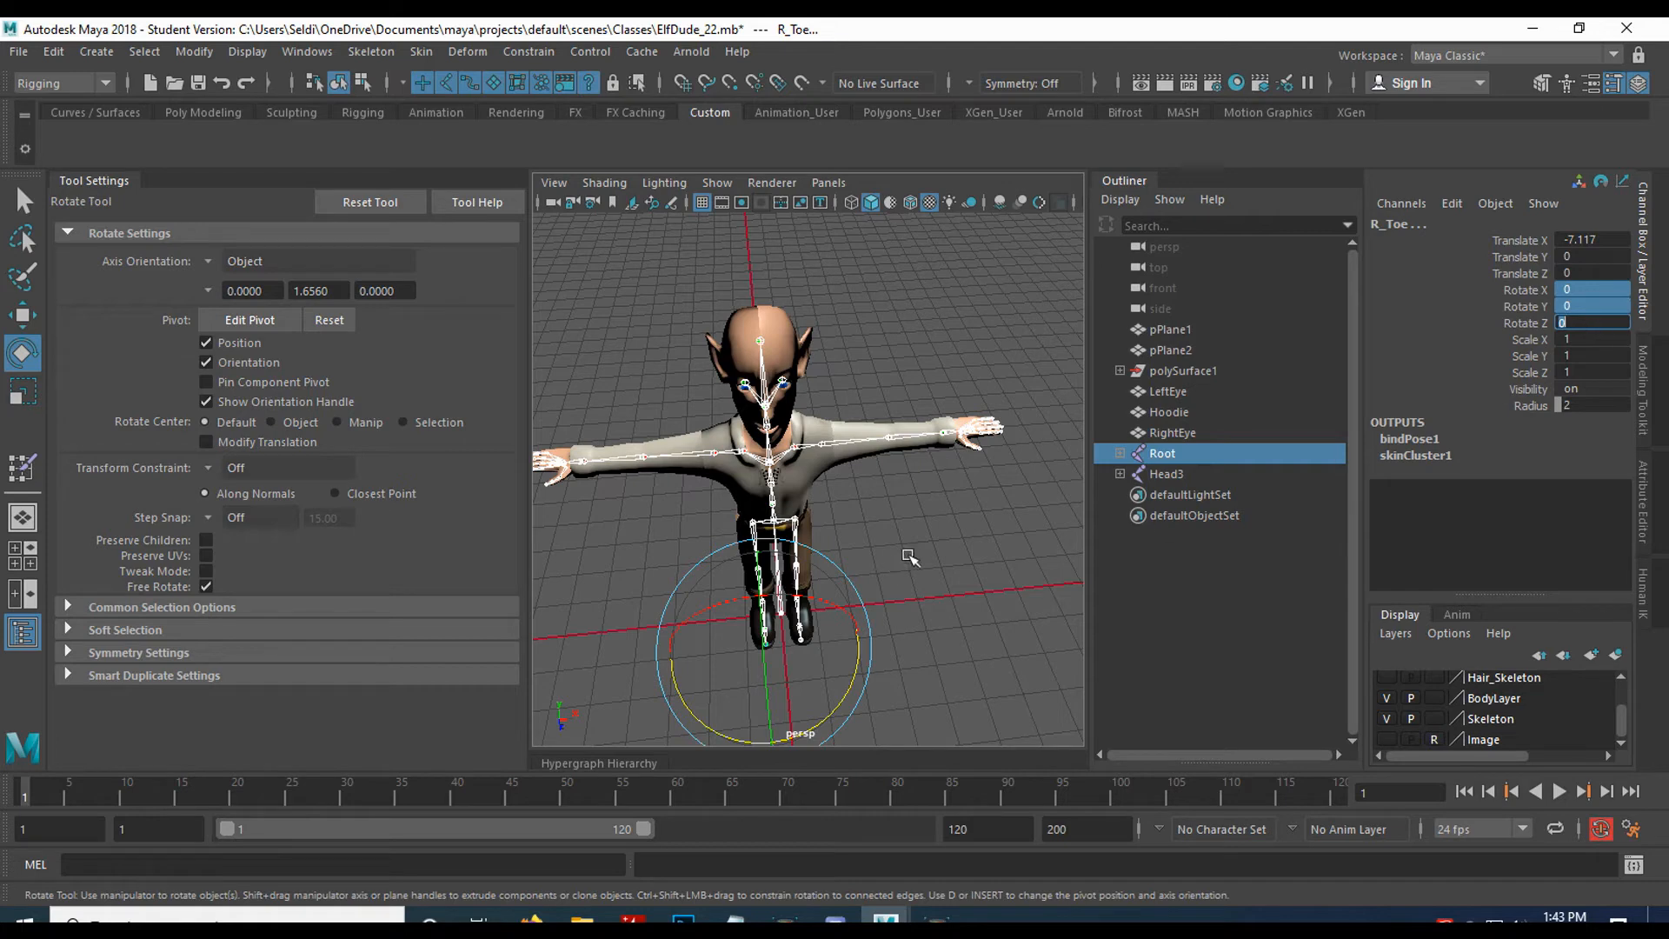
click(929, 595)
Select the body mesh together with the Root joint, start the Paint Skin Weights Tool, and turn off selection highlighting.
alt+drag(928, 595, 887, 530)
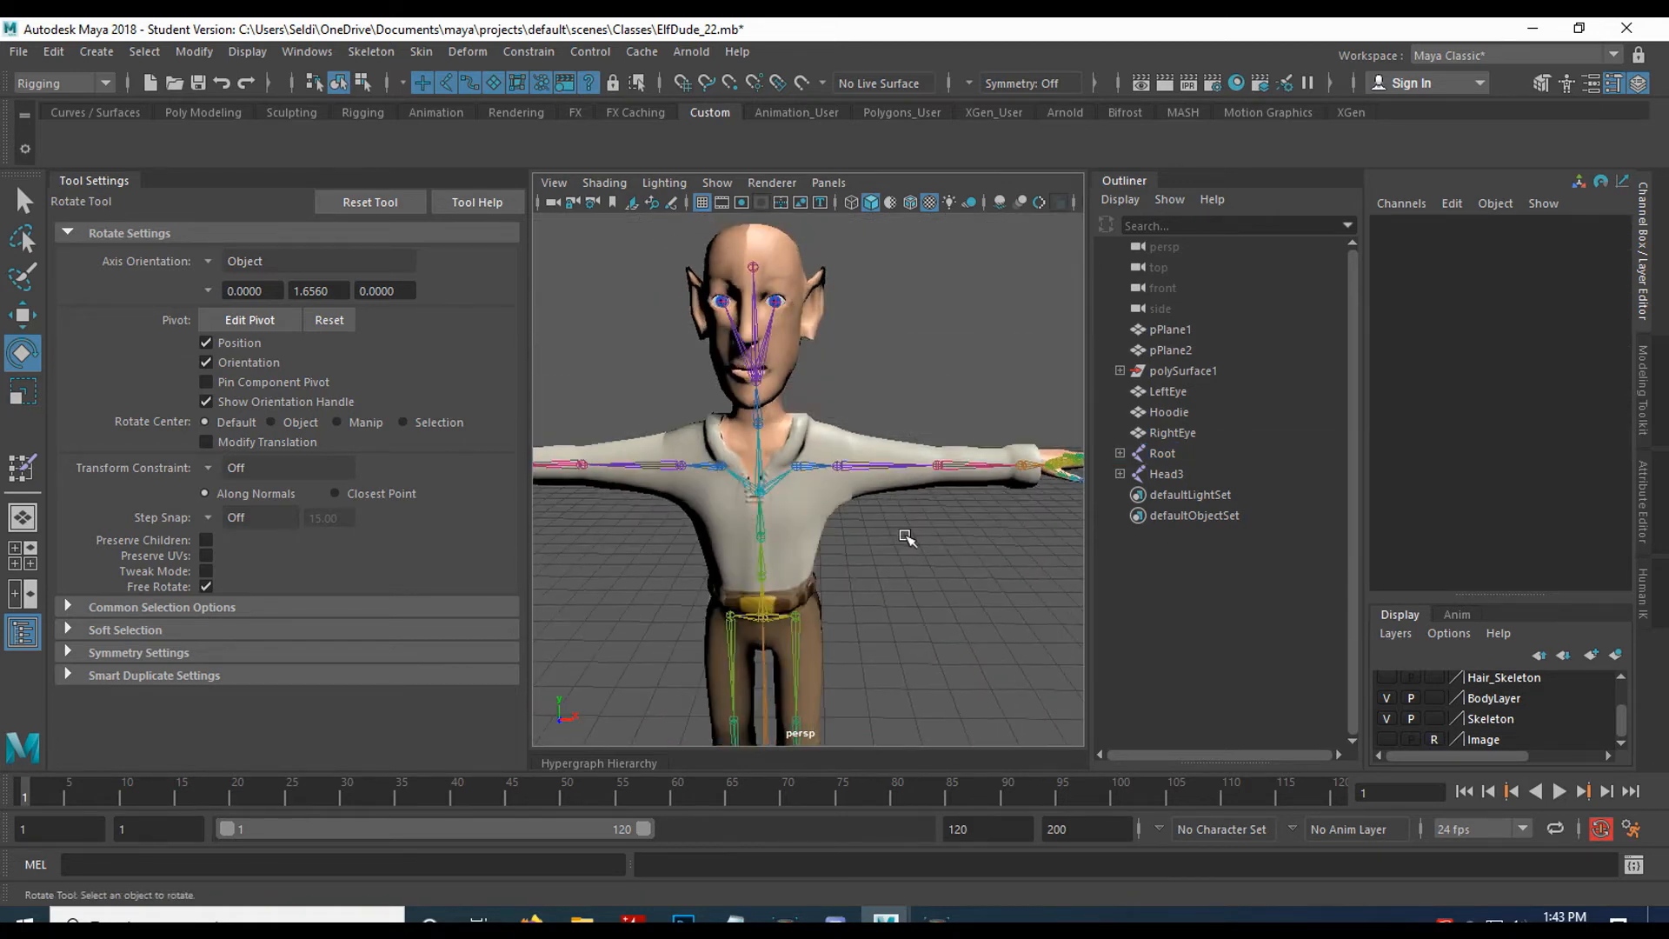
key(q)
click(809, 522)
click(885, 576)
click(815, 545)
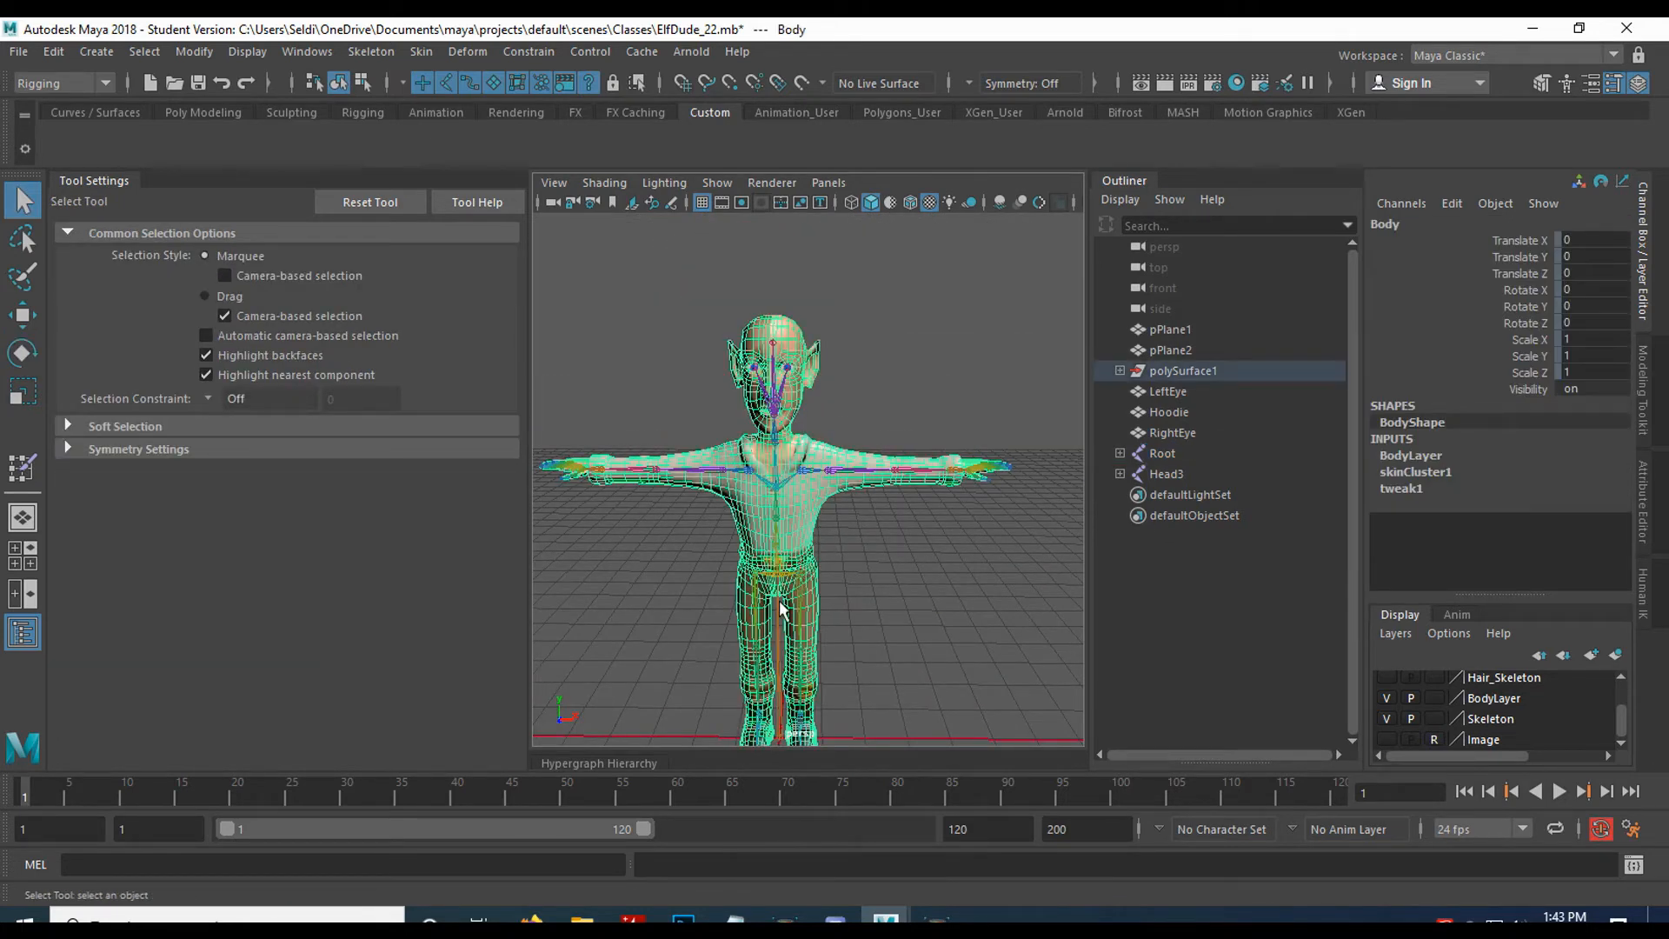
click(779, 637)
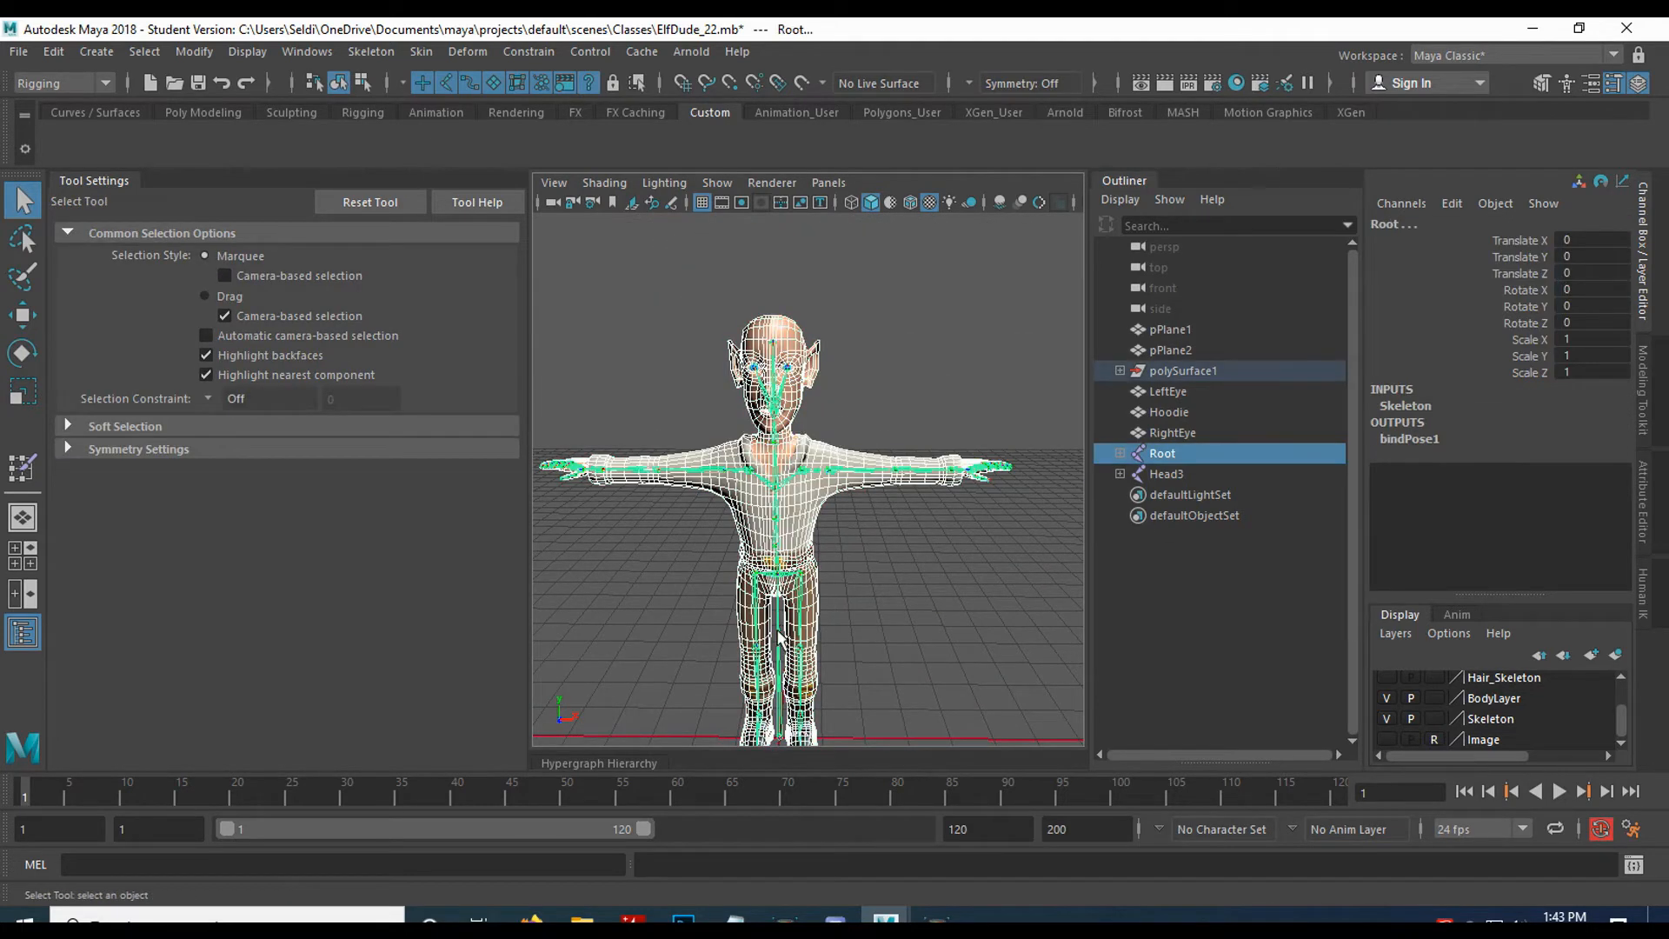
click(22, 470)
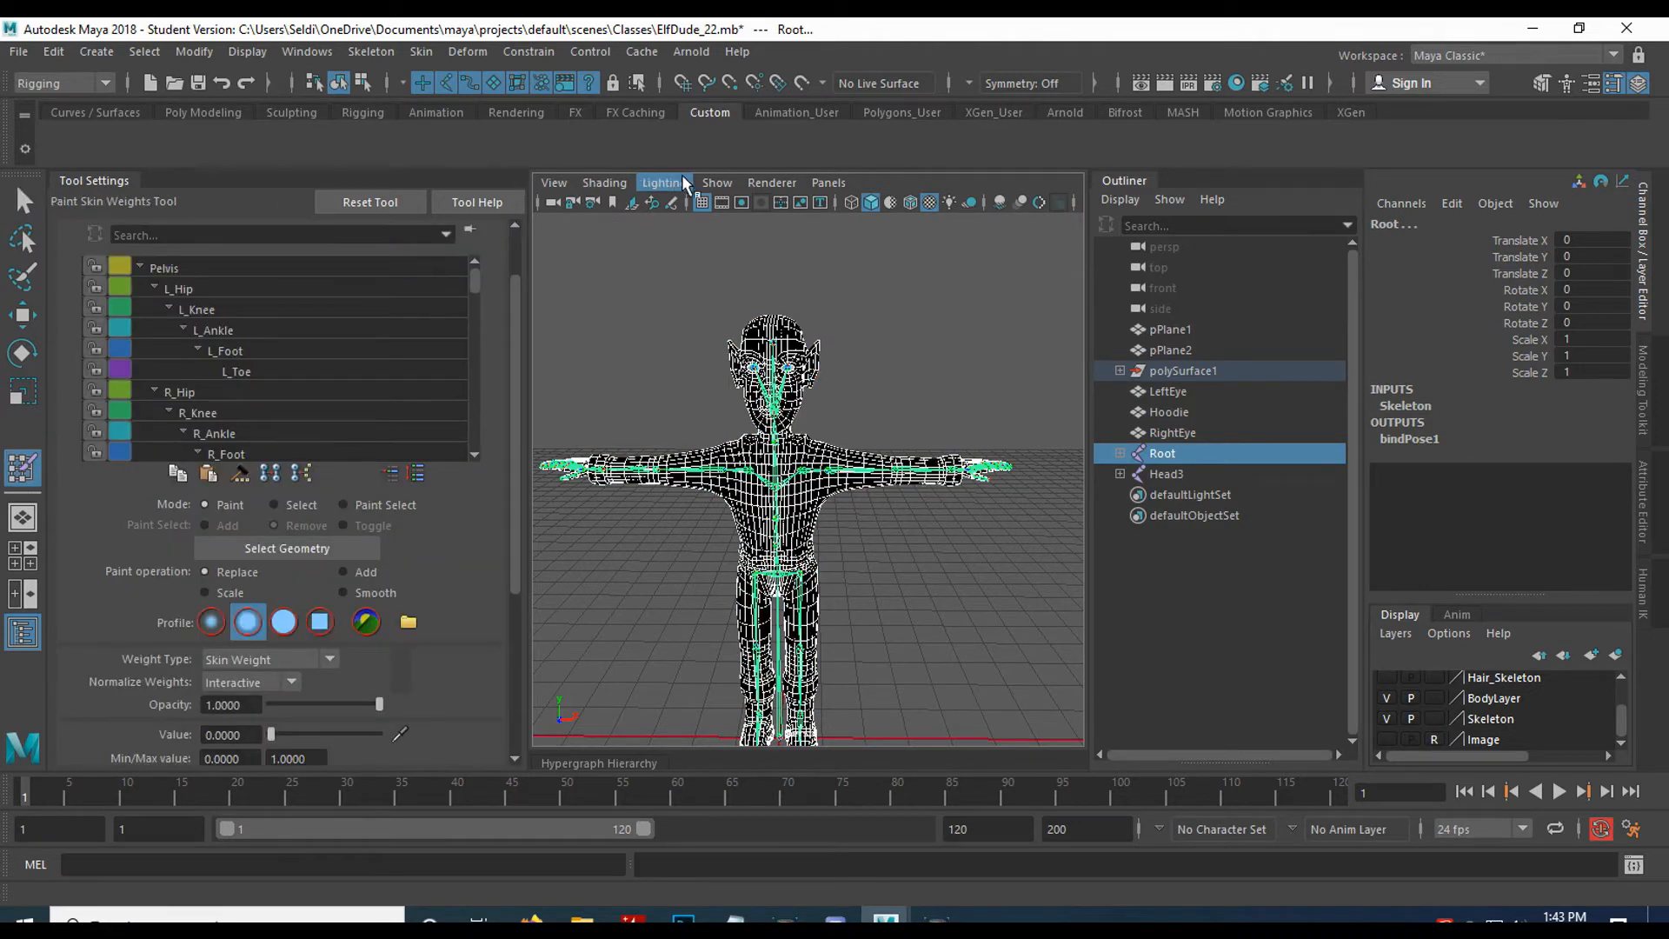
click(715, 183)
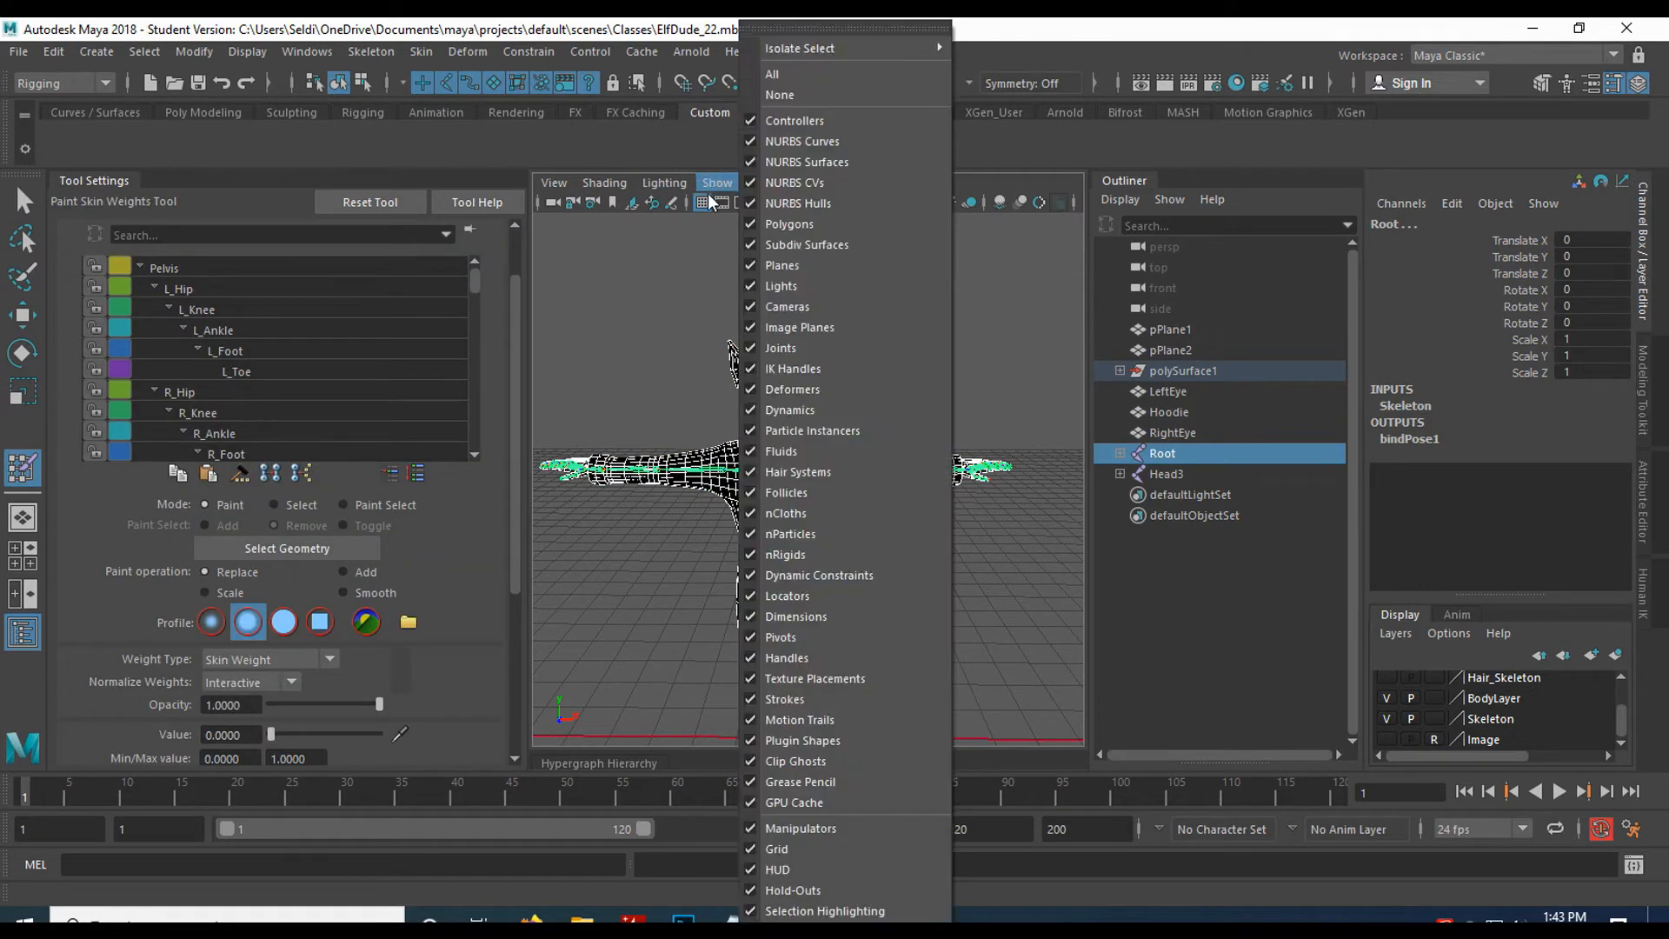
click(854, 890)
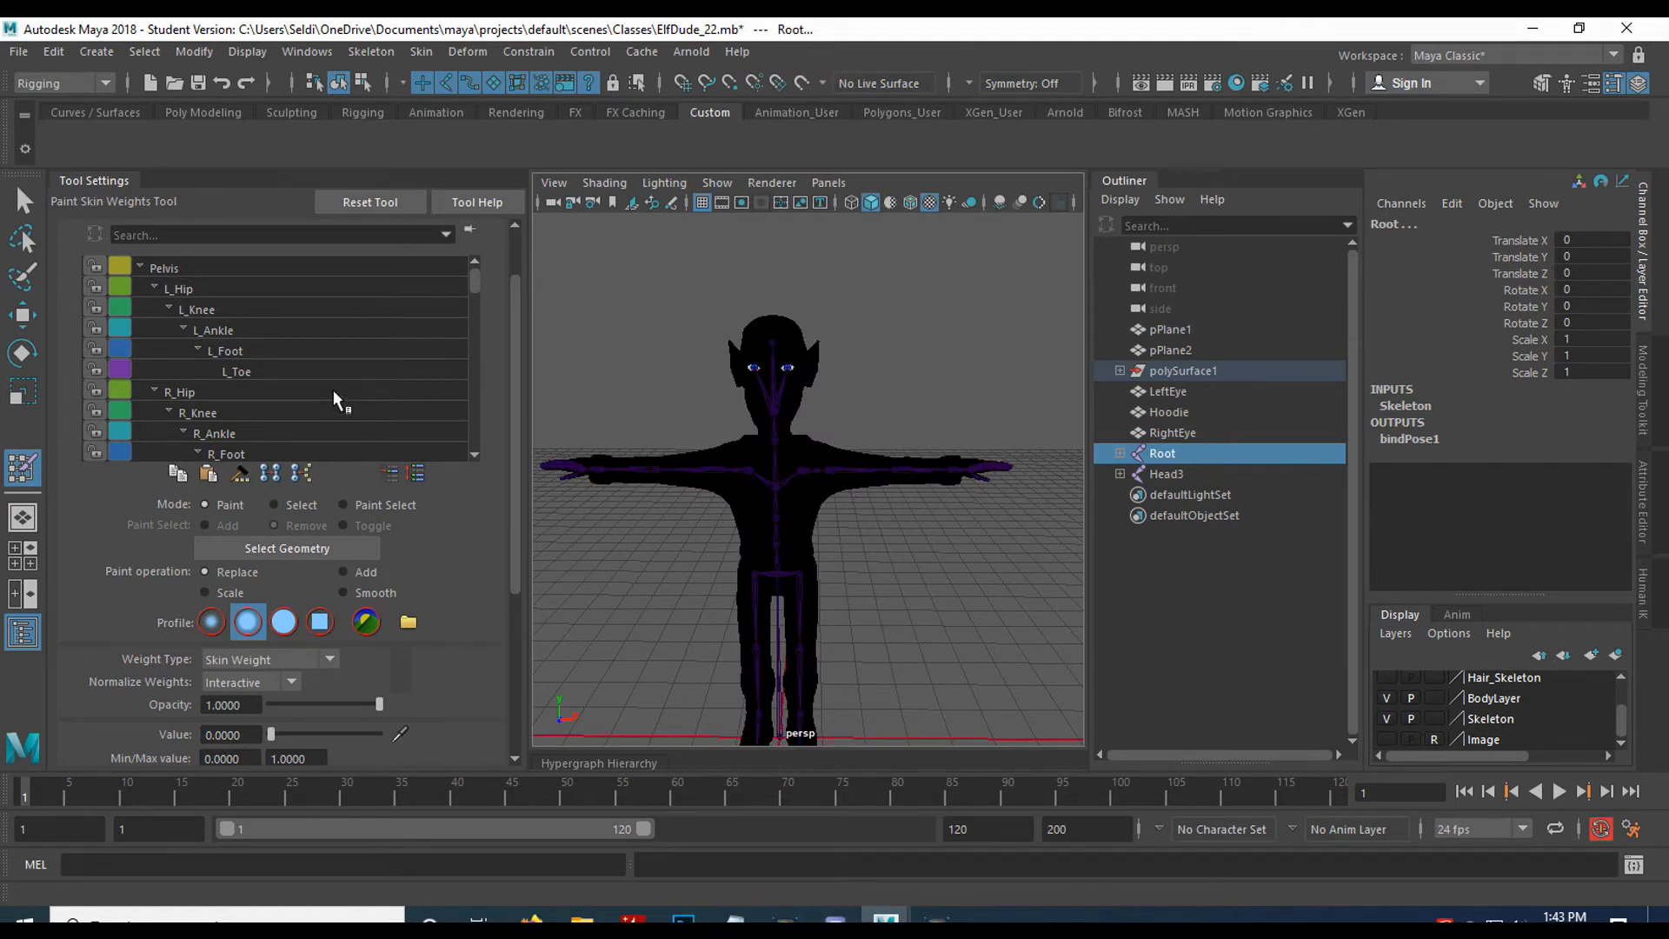
Examine the painted influence of the Pelvis, R_Knee and R_Hip joints on the body mesh.
click(202, 268)
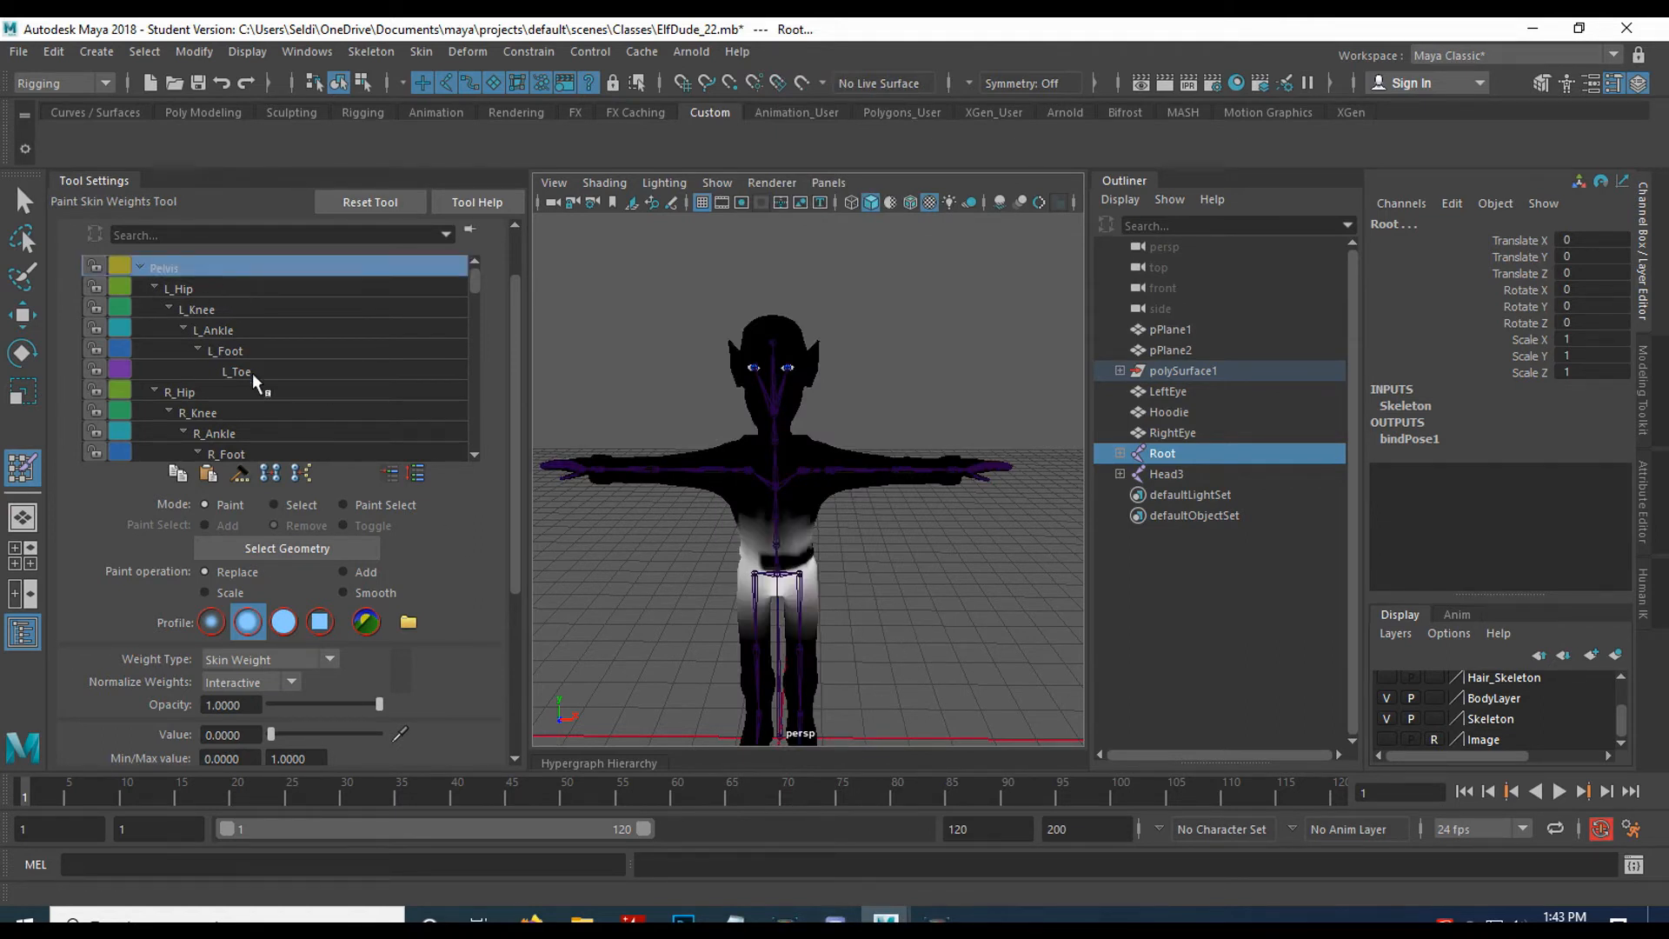
click(156, 287)
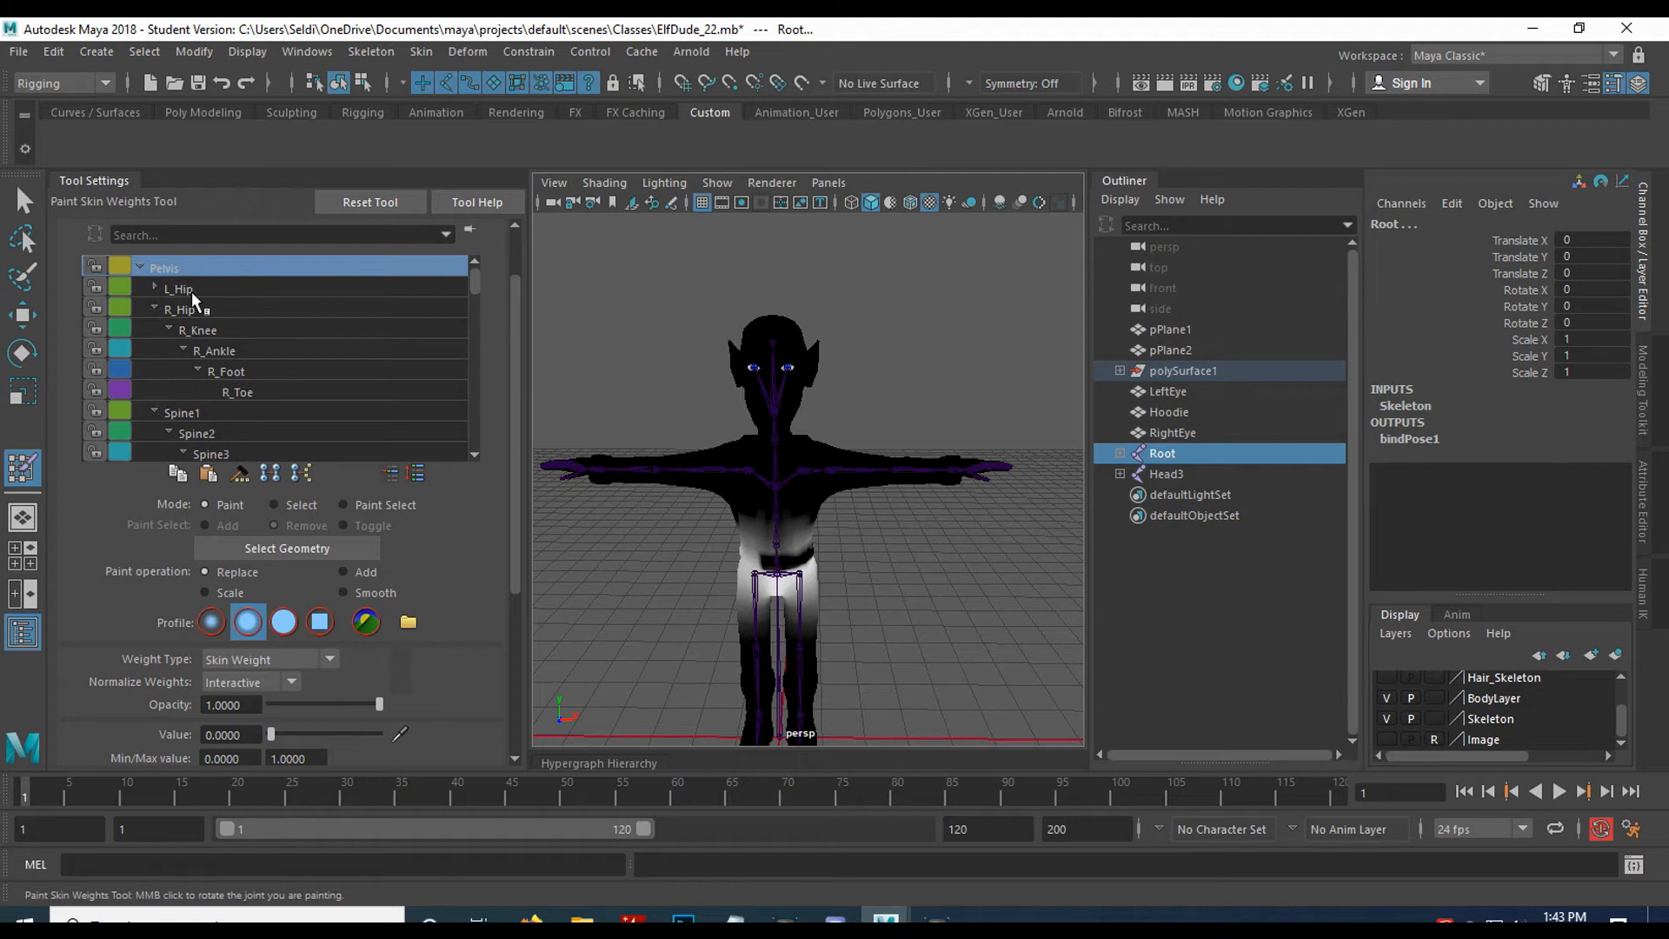
click(192, 290)
click(219, 328)
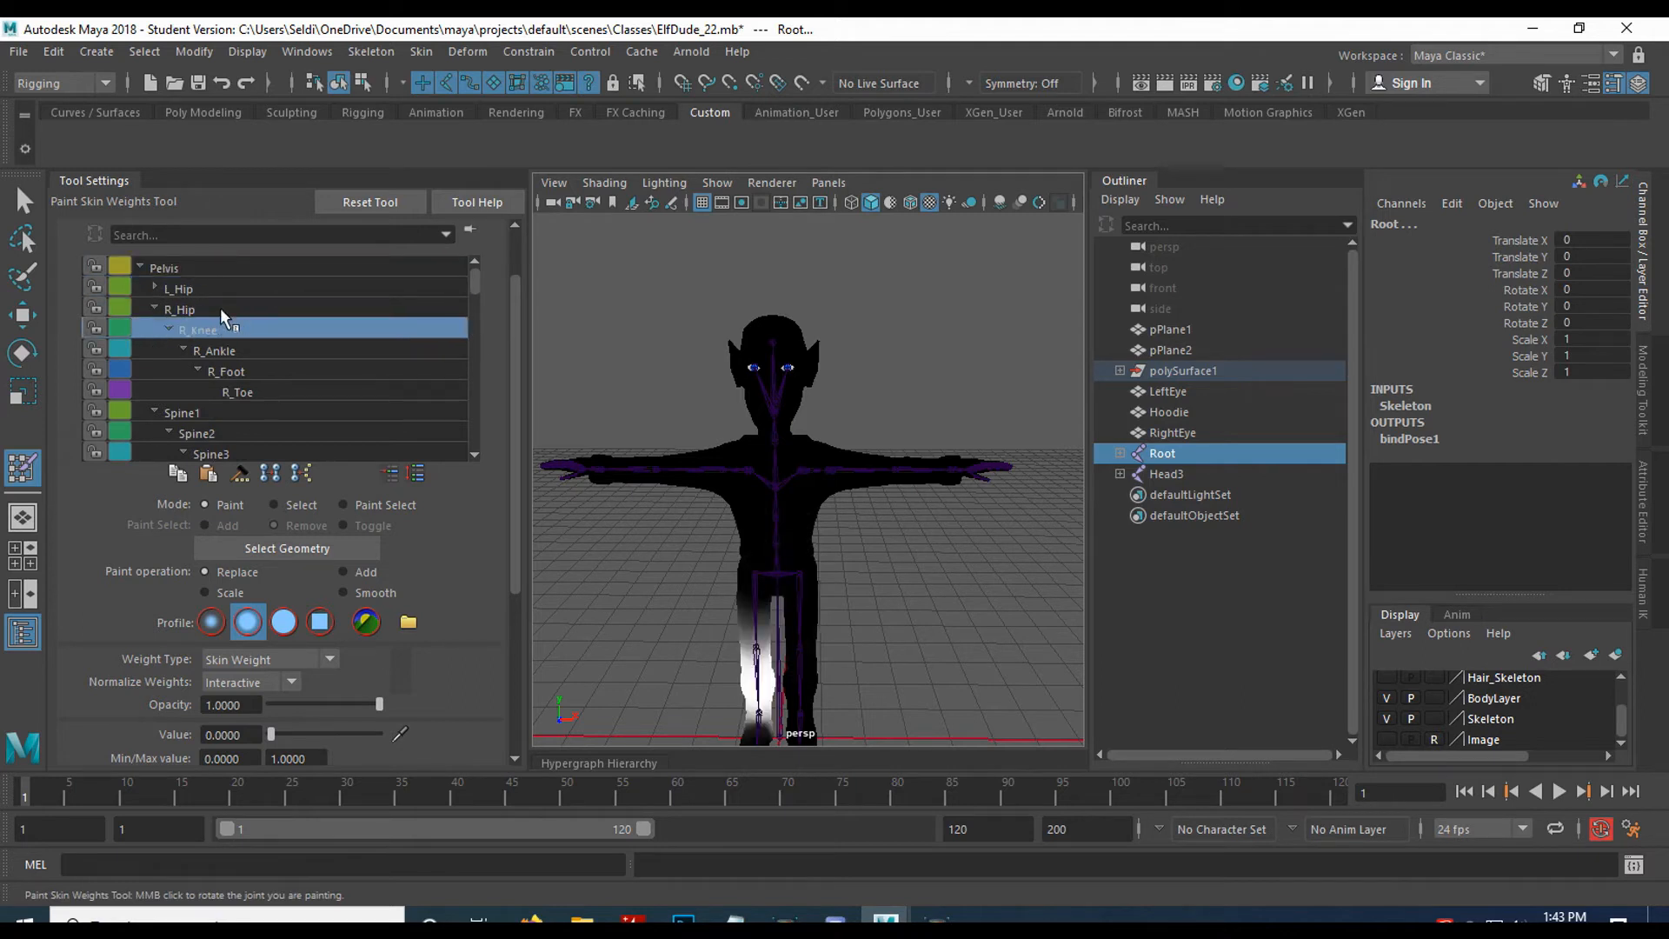
click(217, 311)
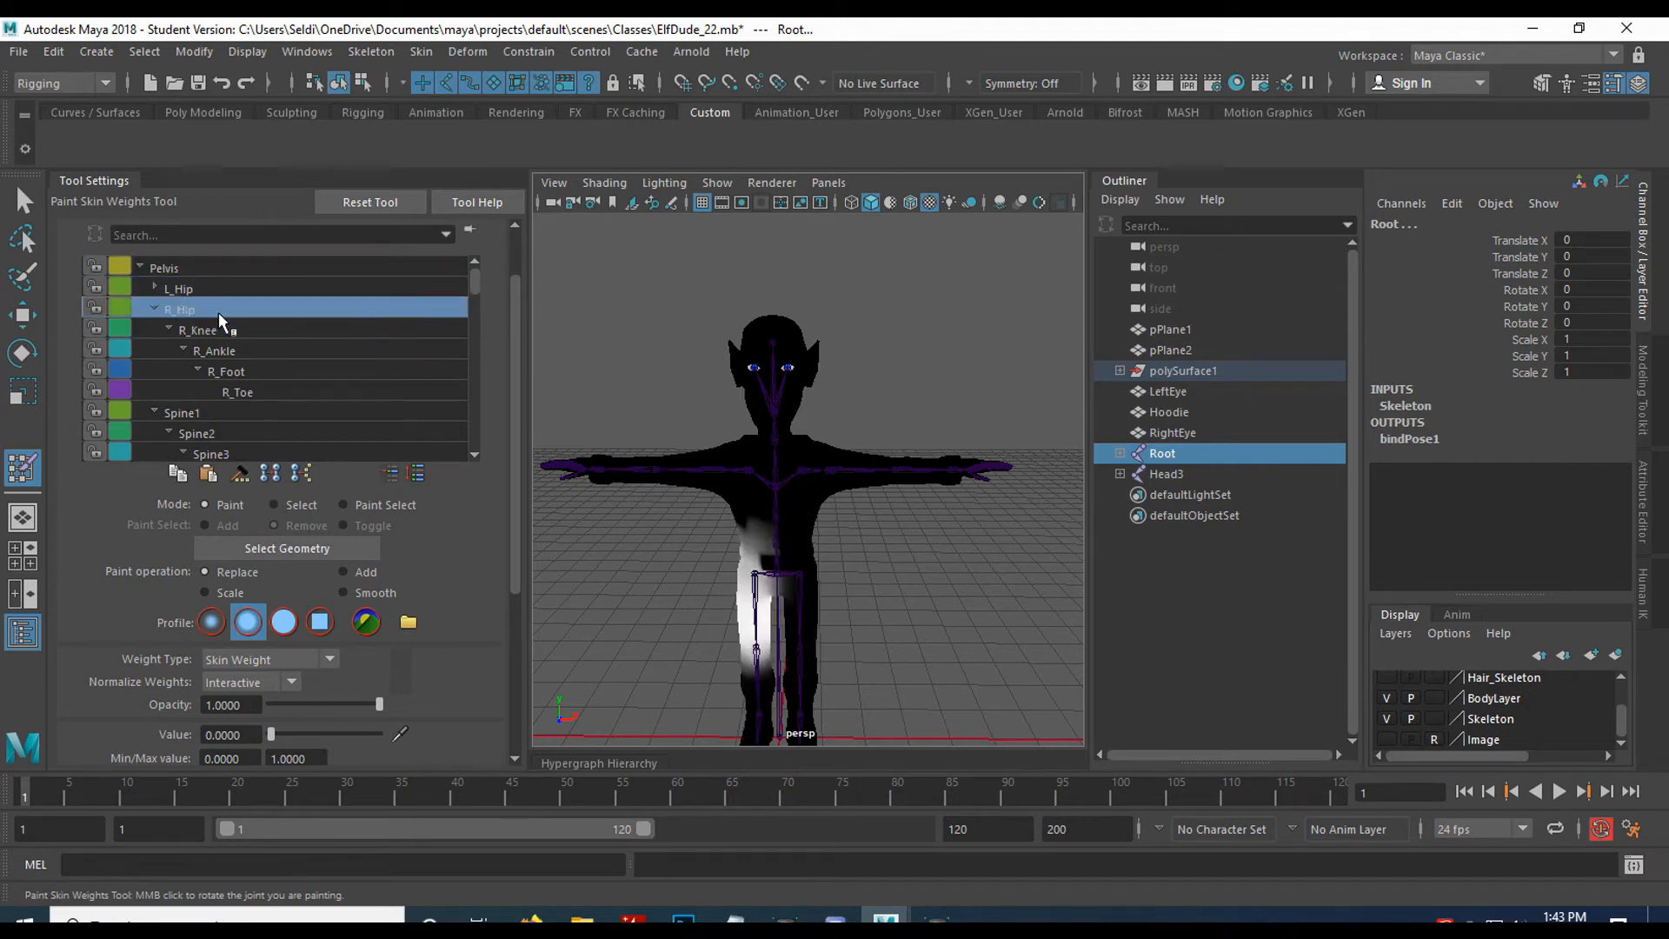
Examine the left leg's skin weights joint by joint: L_Hip, L_Knee, L_Ankle and L_Foot.
click(213, 289)
click(155, 287)
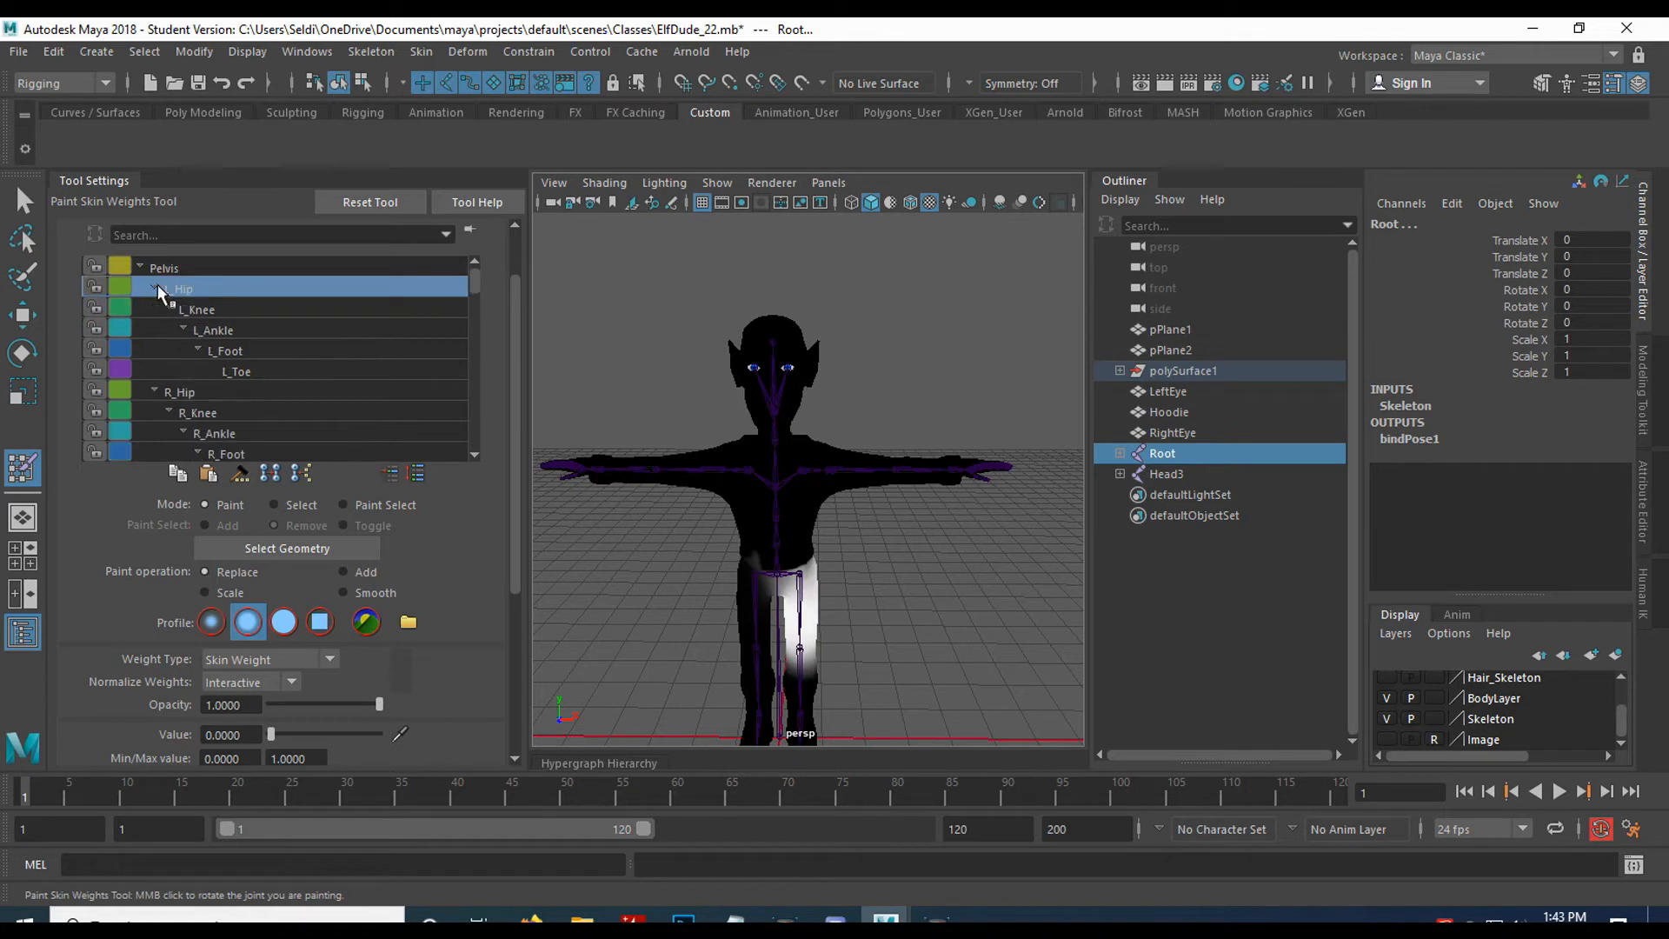
click(204, 309)
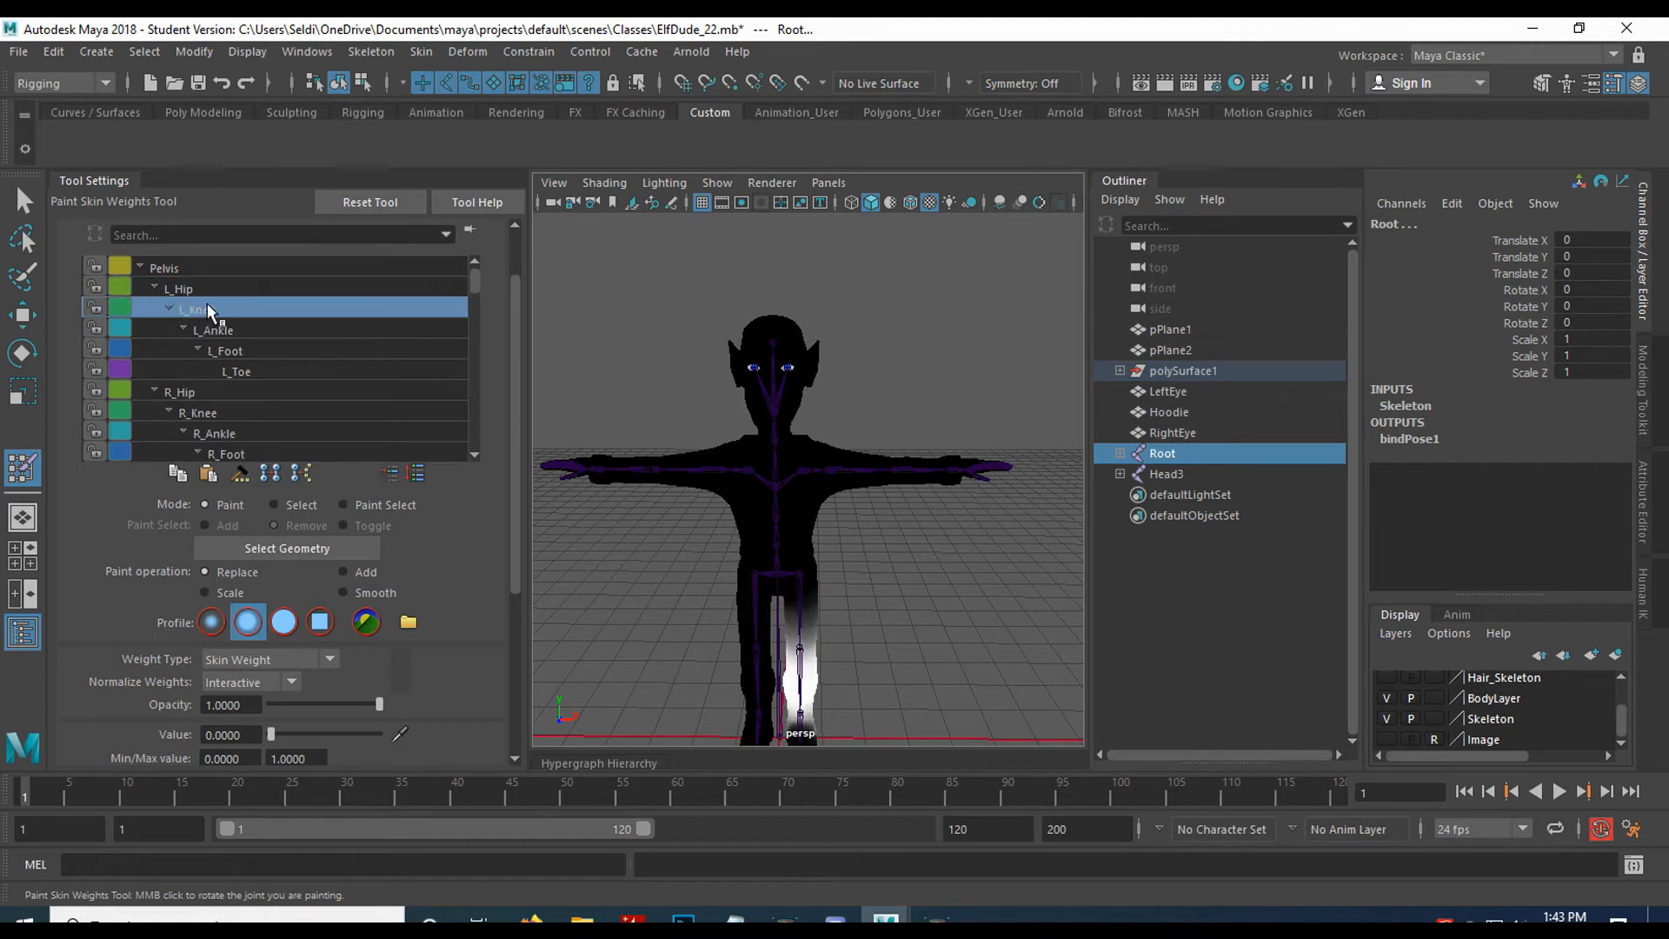
click(207, 291)
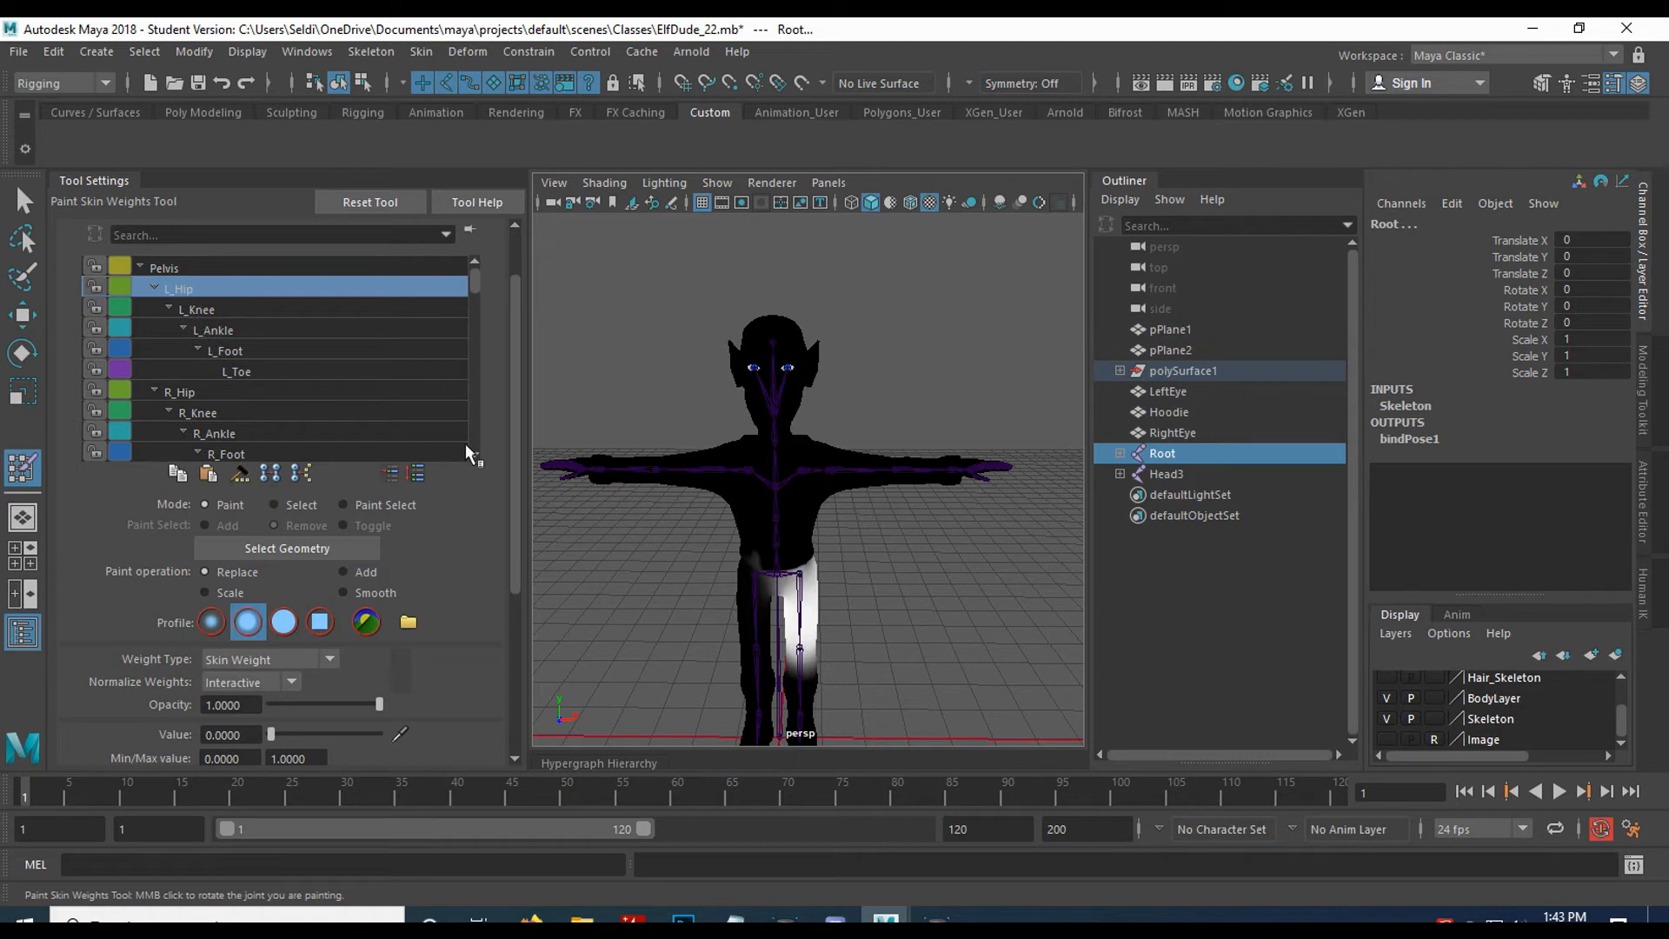
click(198, 311)
click(208, 332)
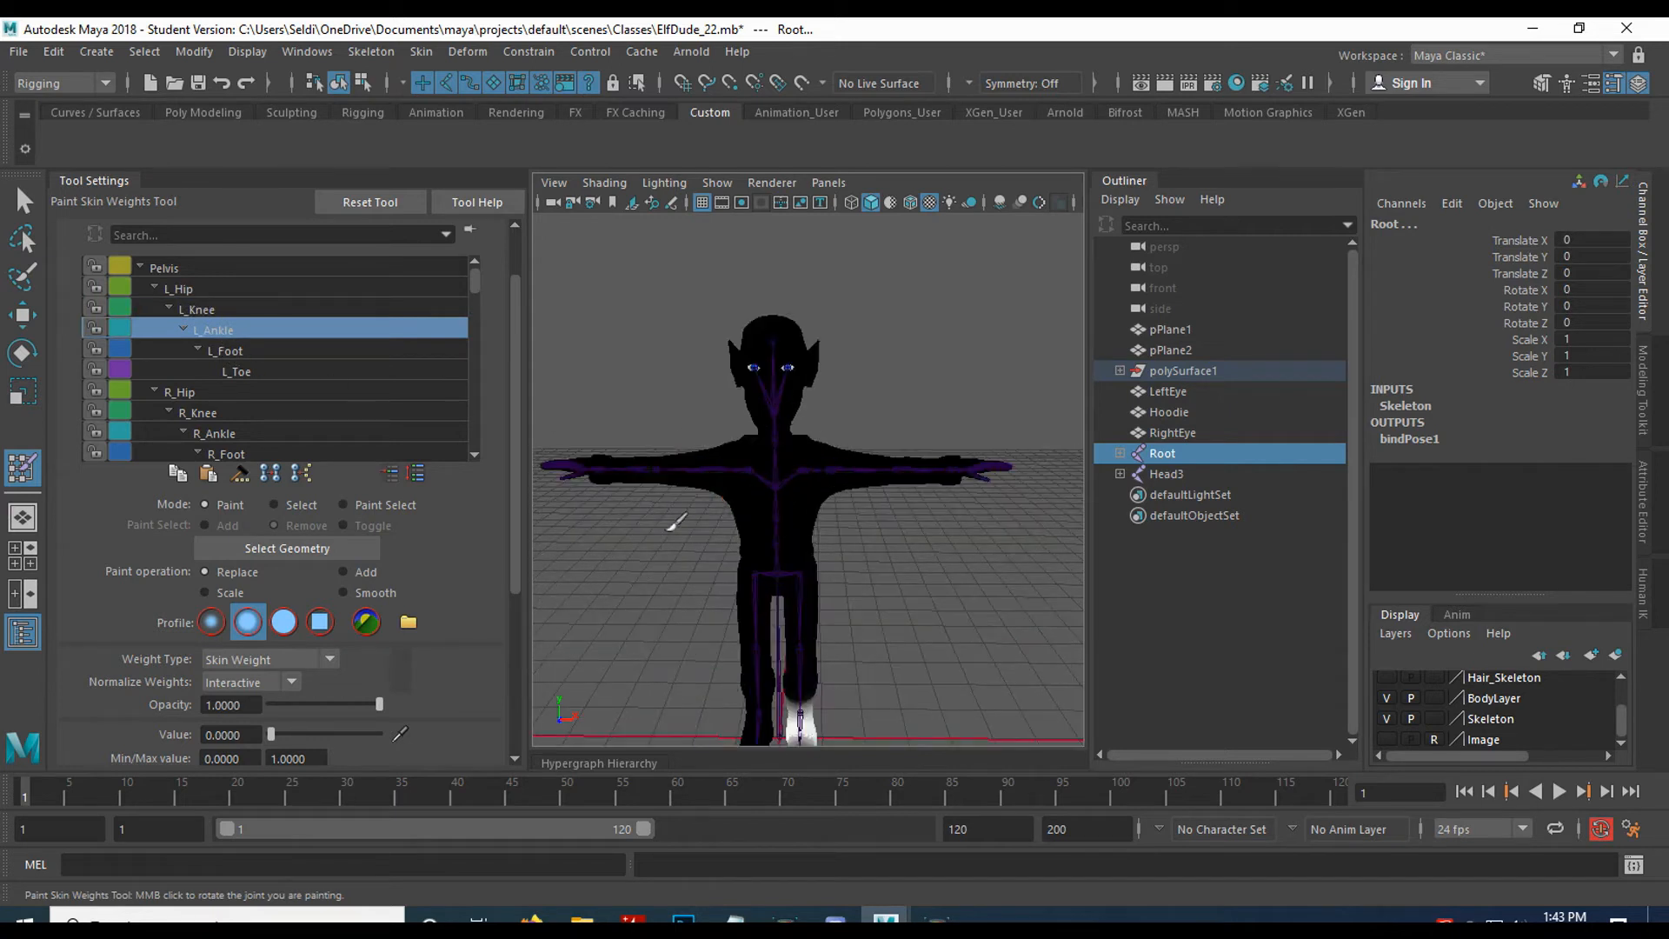
click(237, 350)
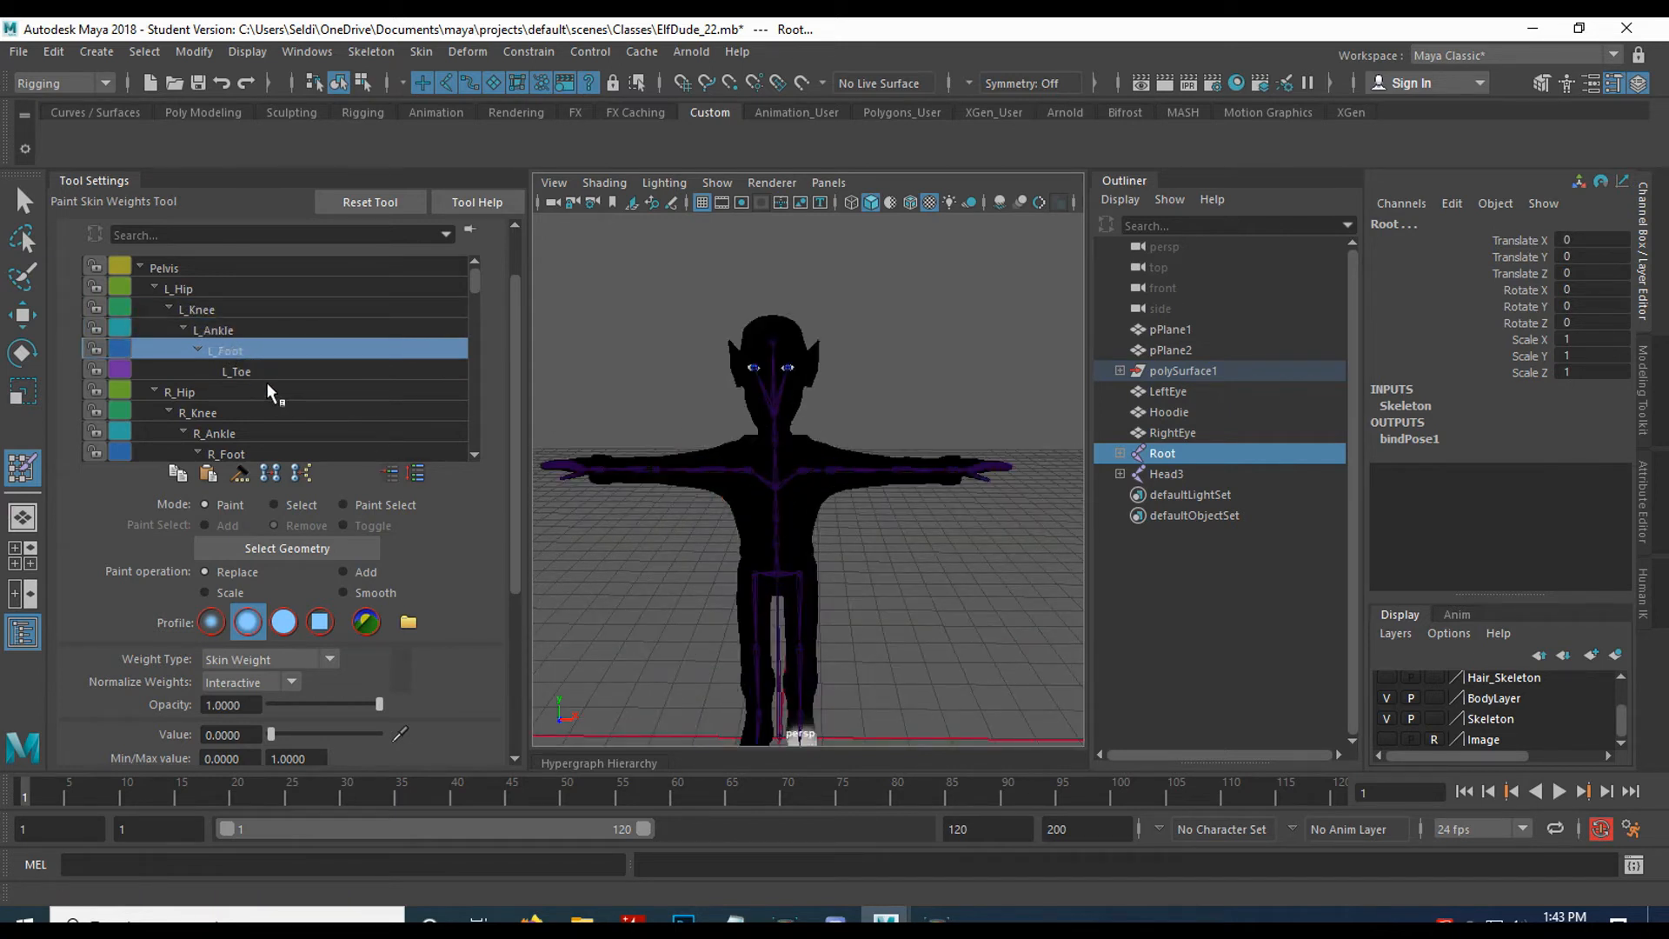
Examine the skin weights of L_Toe, the Spine1 to Spine3 joints, and the left arm from L_Collar to L_Wrist.
click(254, 372)
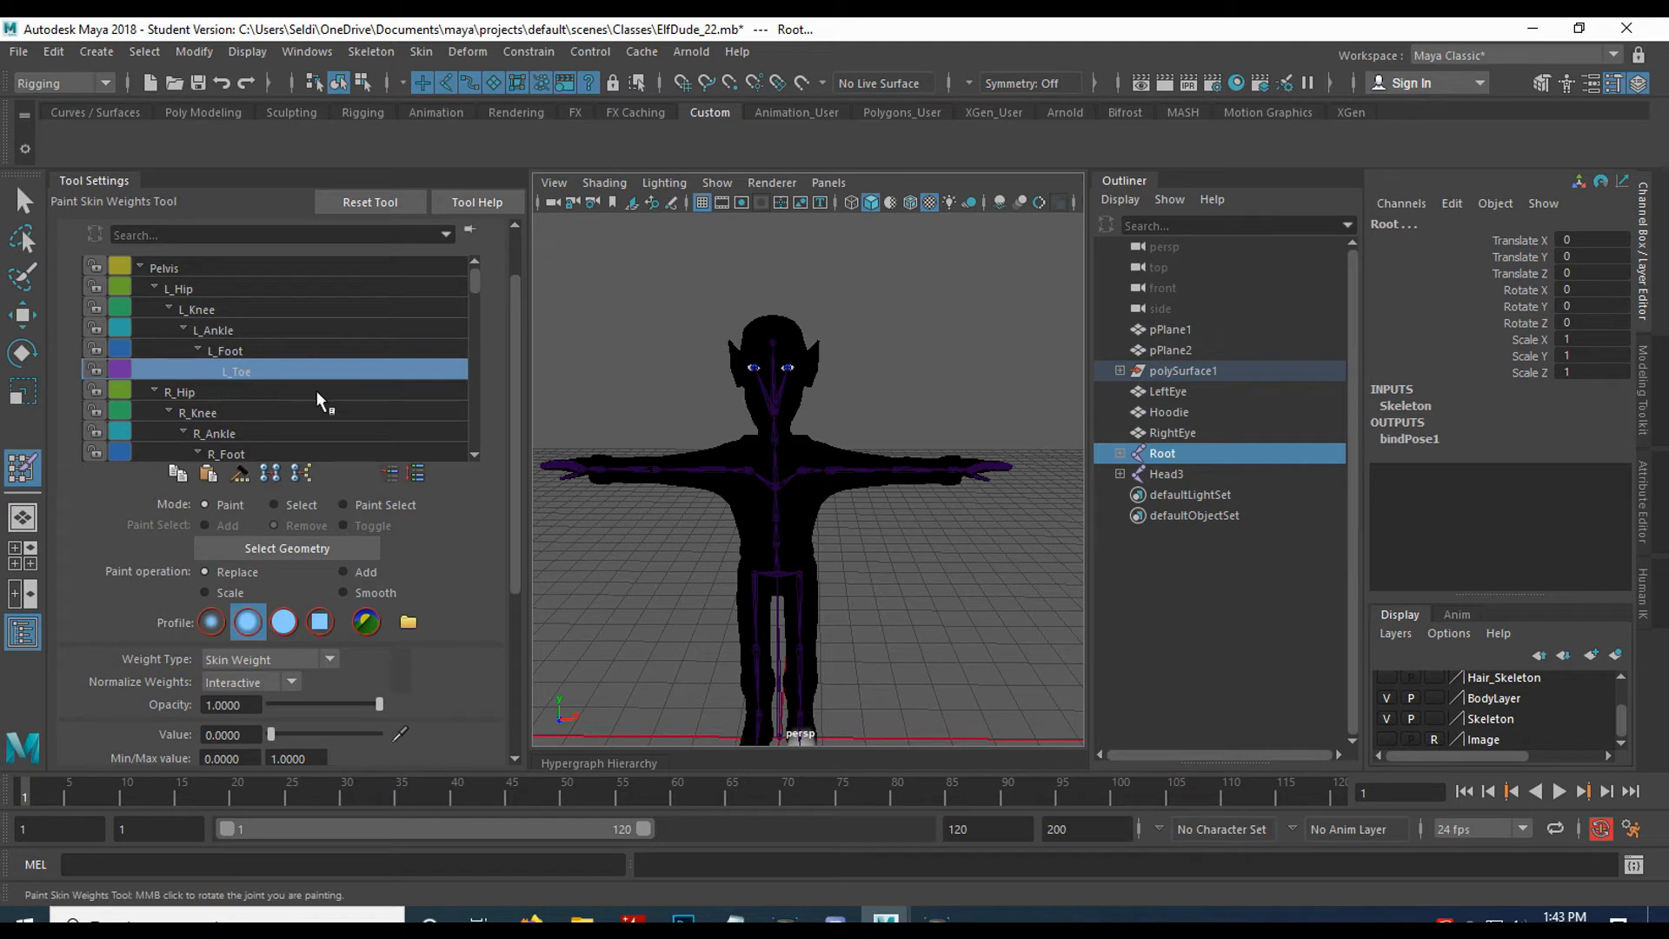
scroll(296, 365, down, 2)
scroll(298, 368, down, 1)
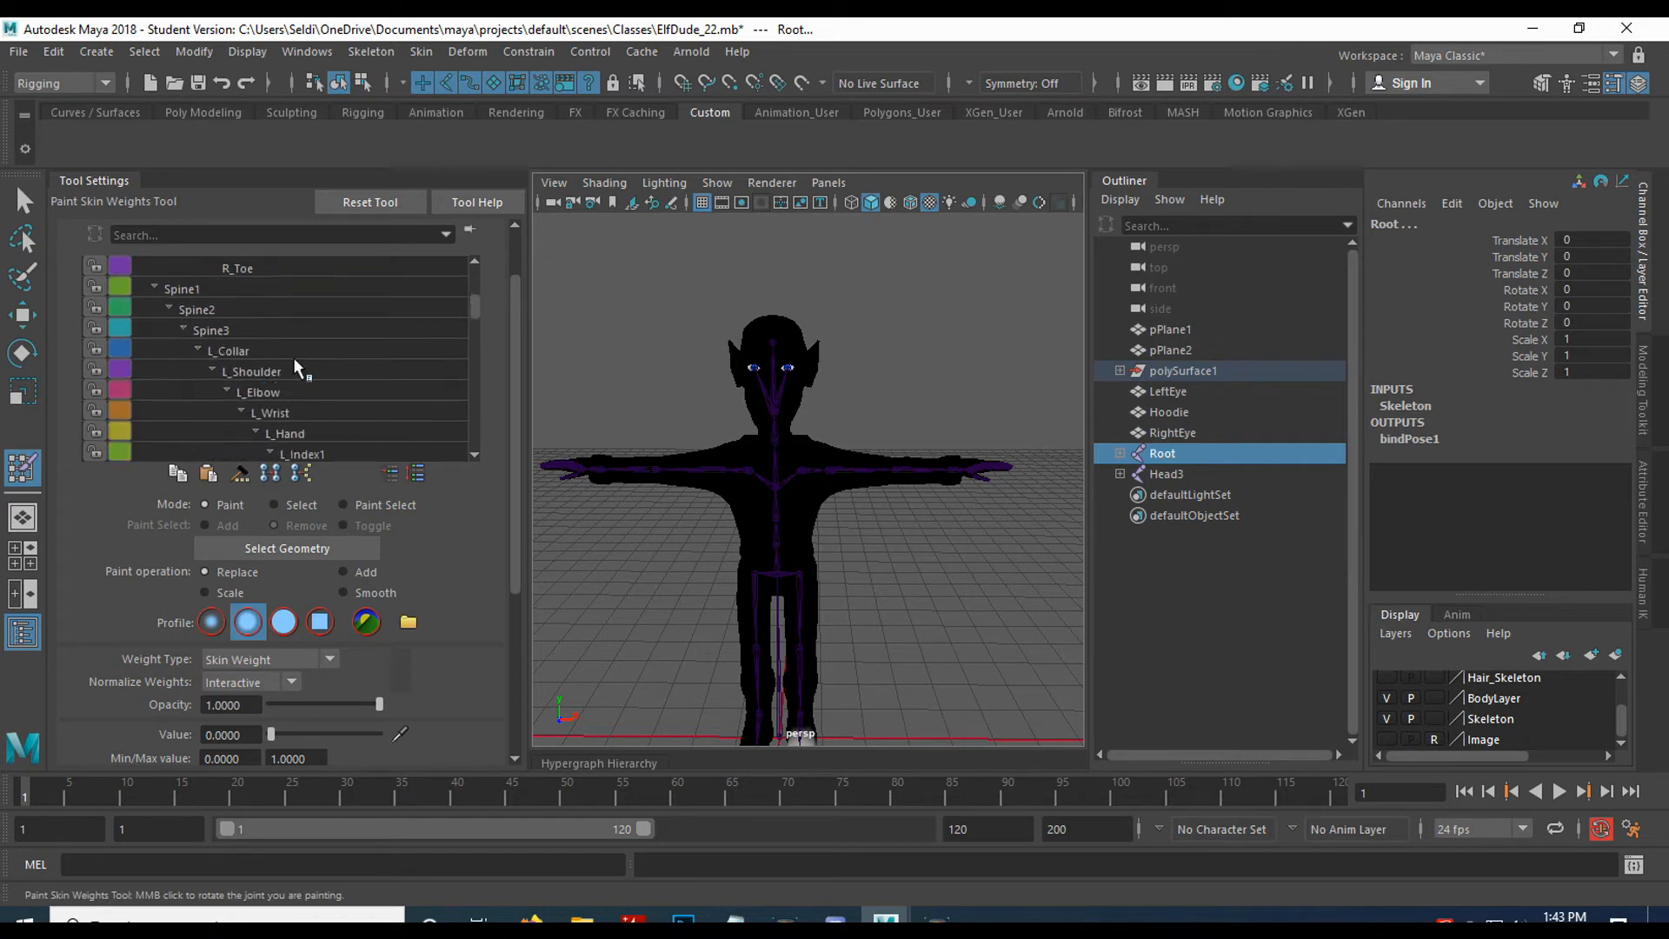
click(184, 290)
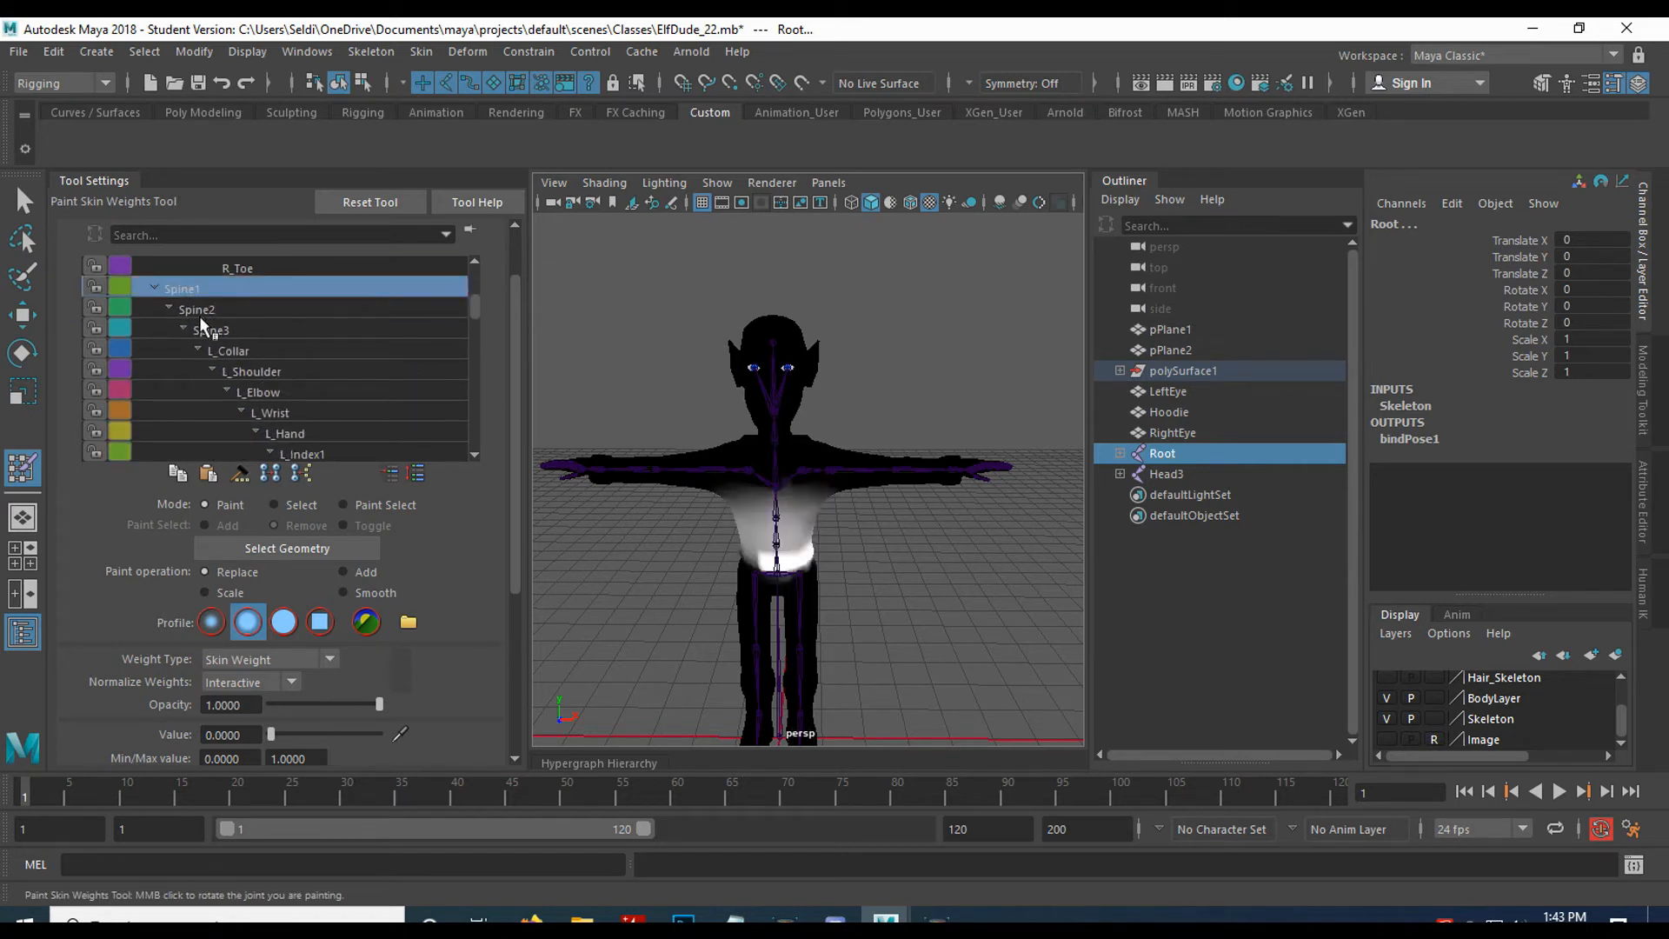
click(211, 308)
click(224, 328)
click(241, 351)
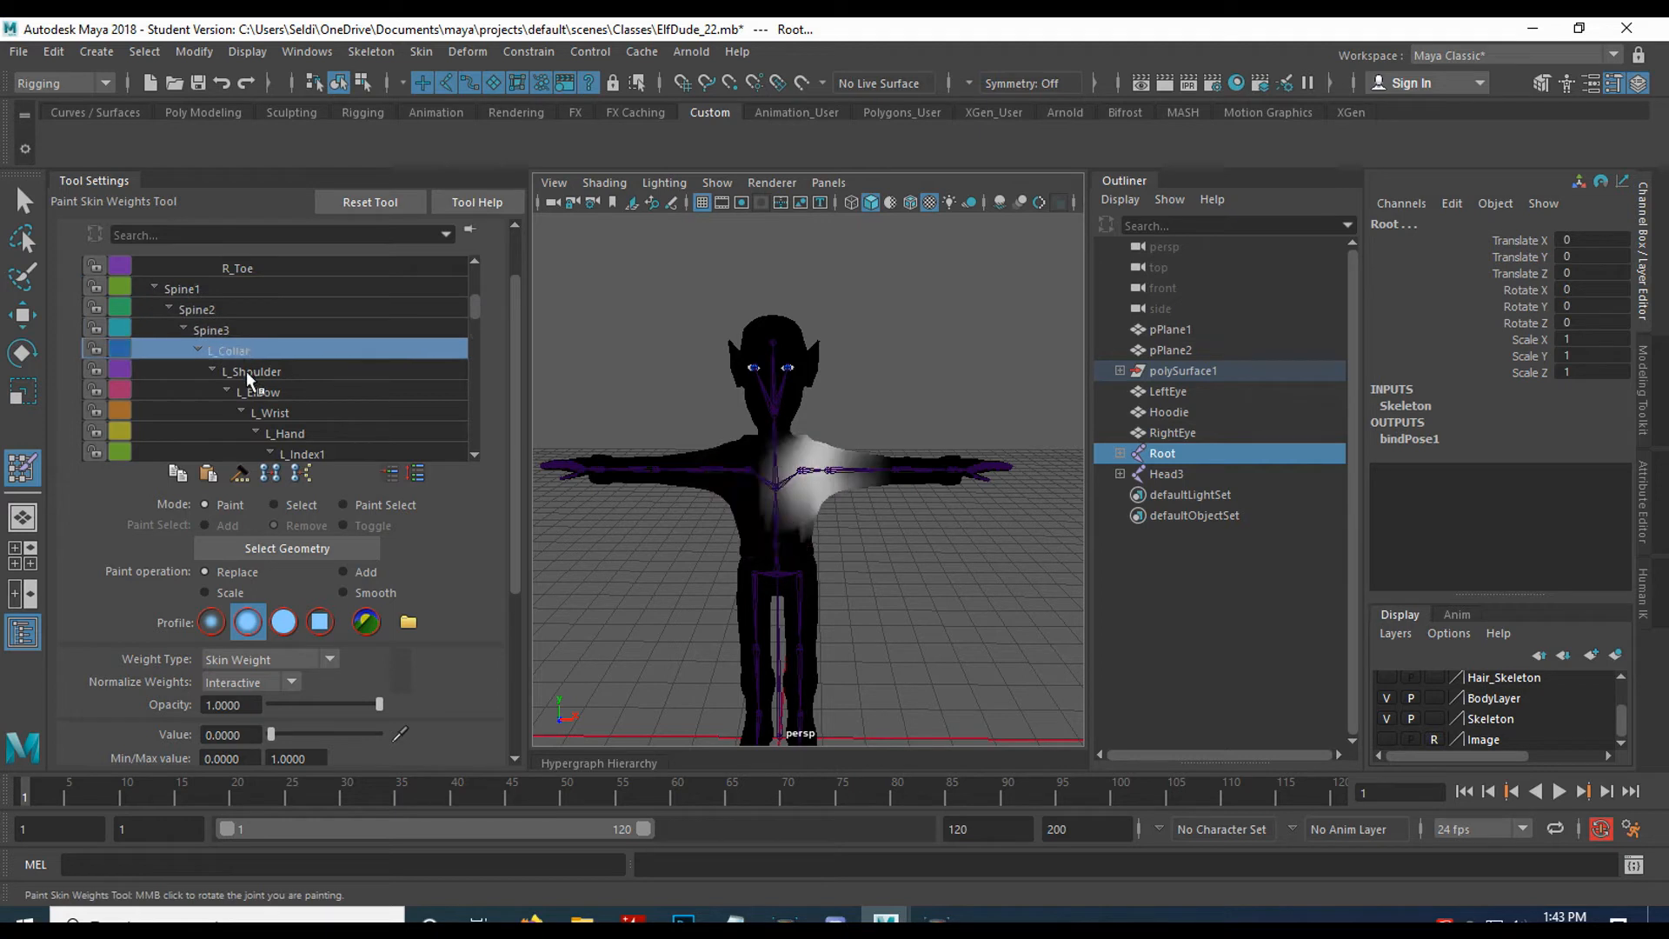
click(247, 370)
click(264, 390)
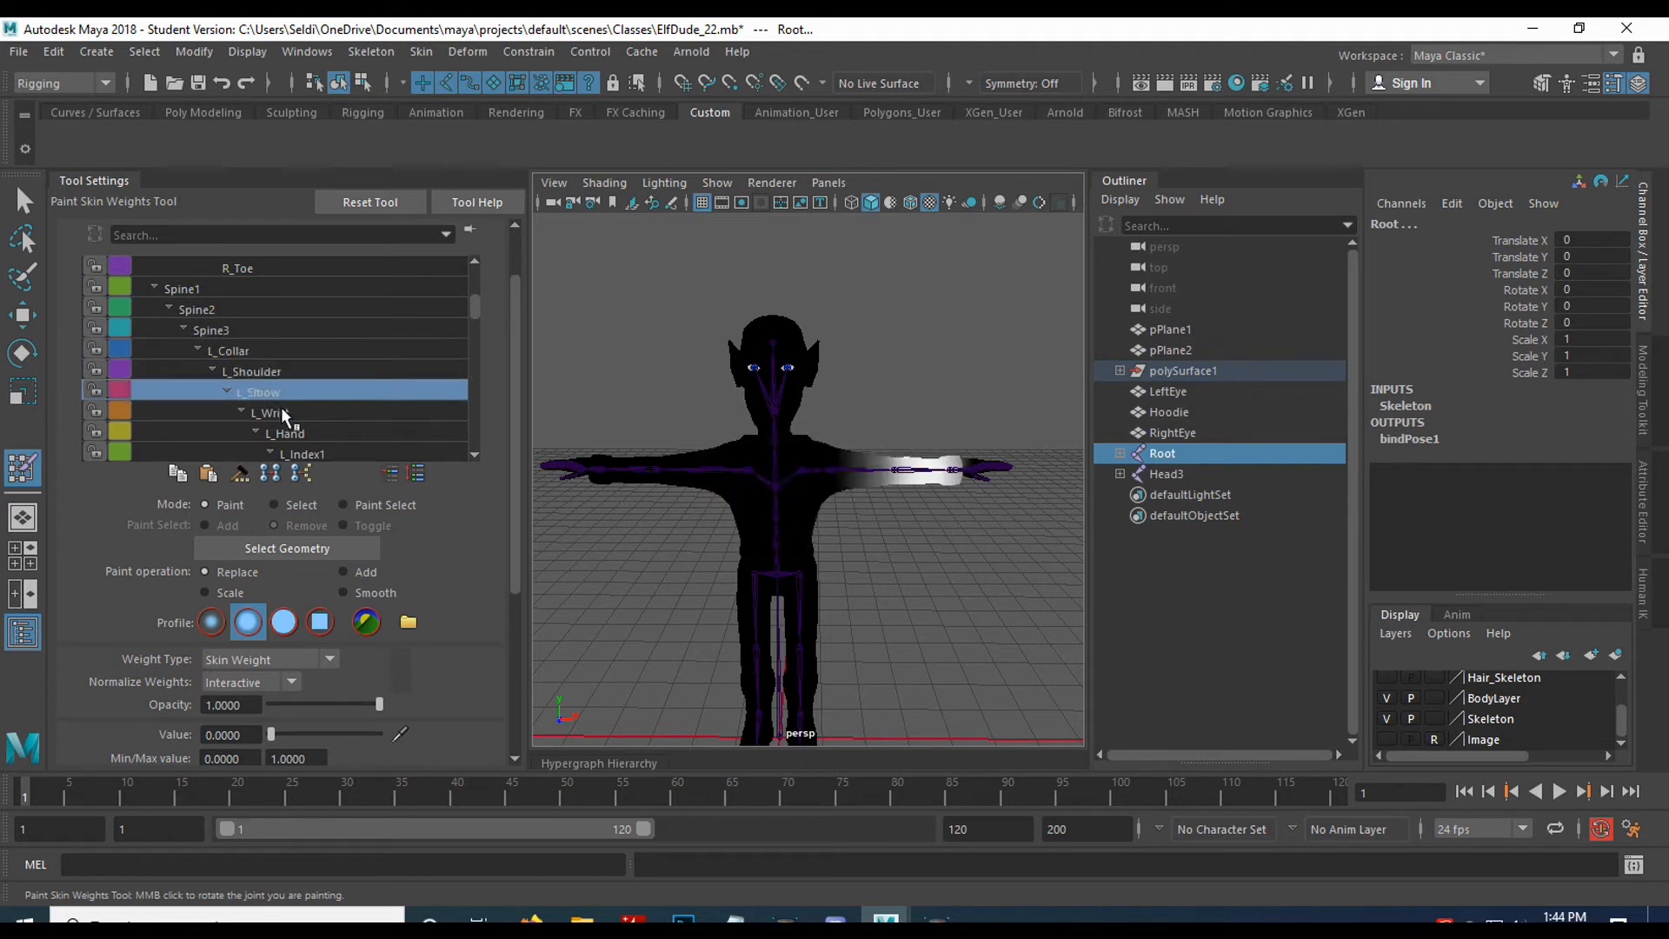
click(280, 407)
Examine the painted influence of the Neck, Head and Head2 joints on the body mesh.
scroll(300, 378, down, 2)
scroll(300, 378, down, 6)
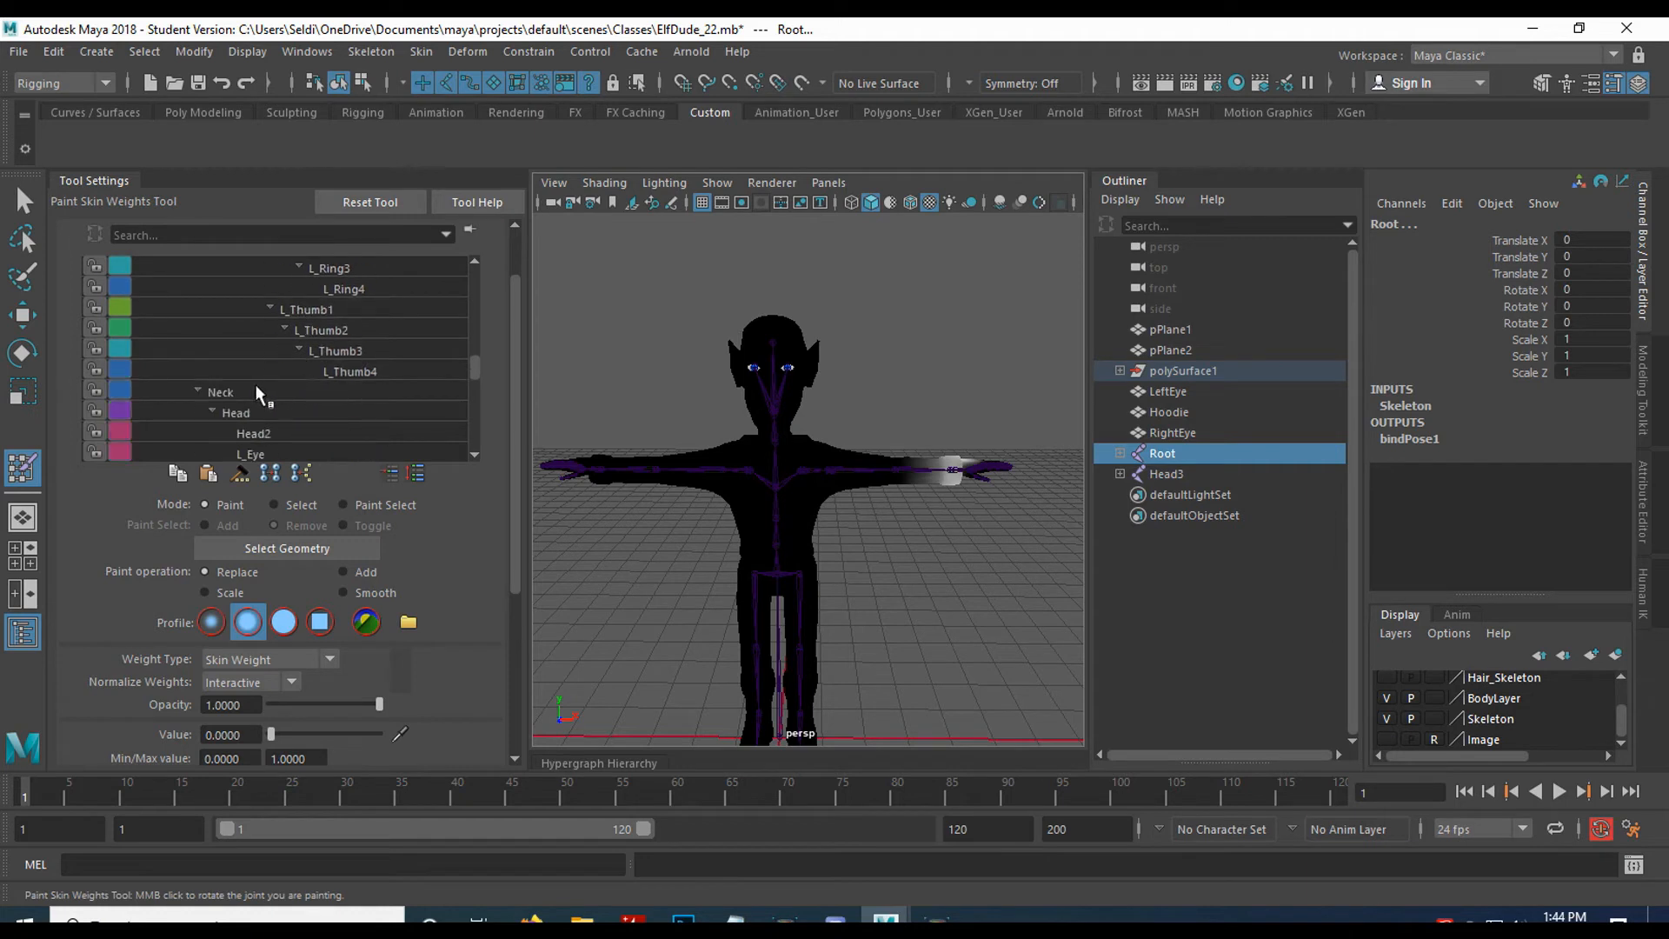
click(252, 392)
click(260, 408)
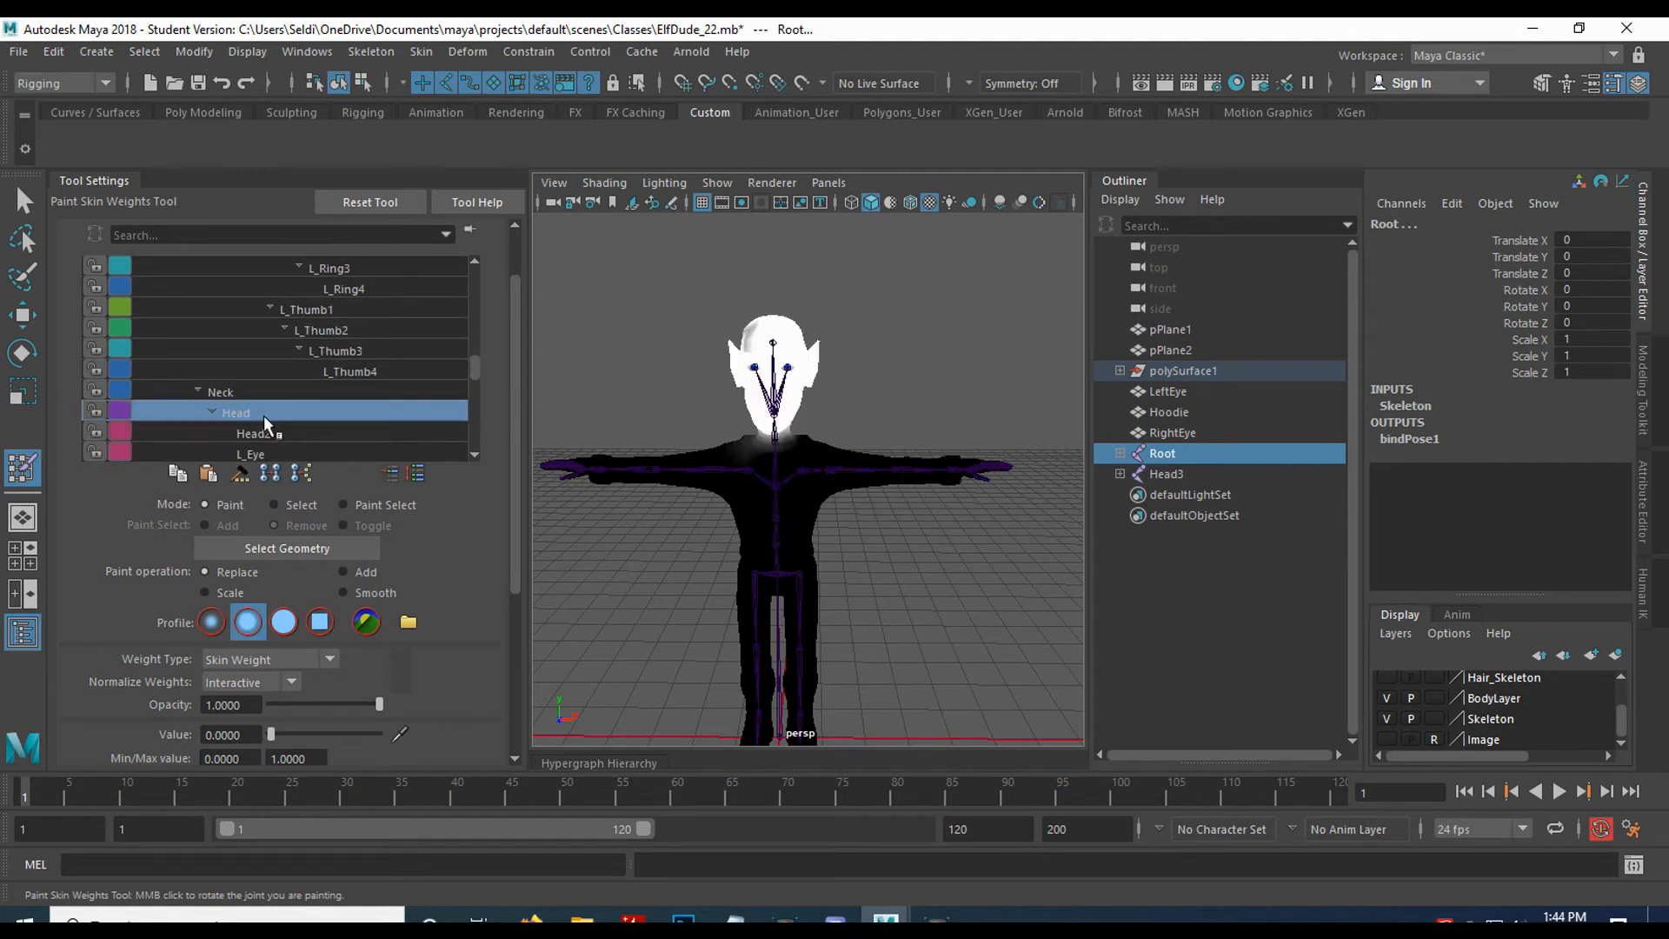
click(274, 433)
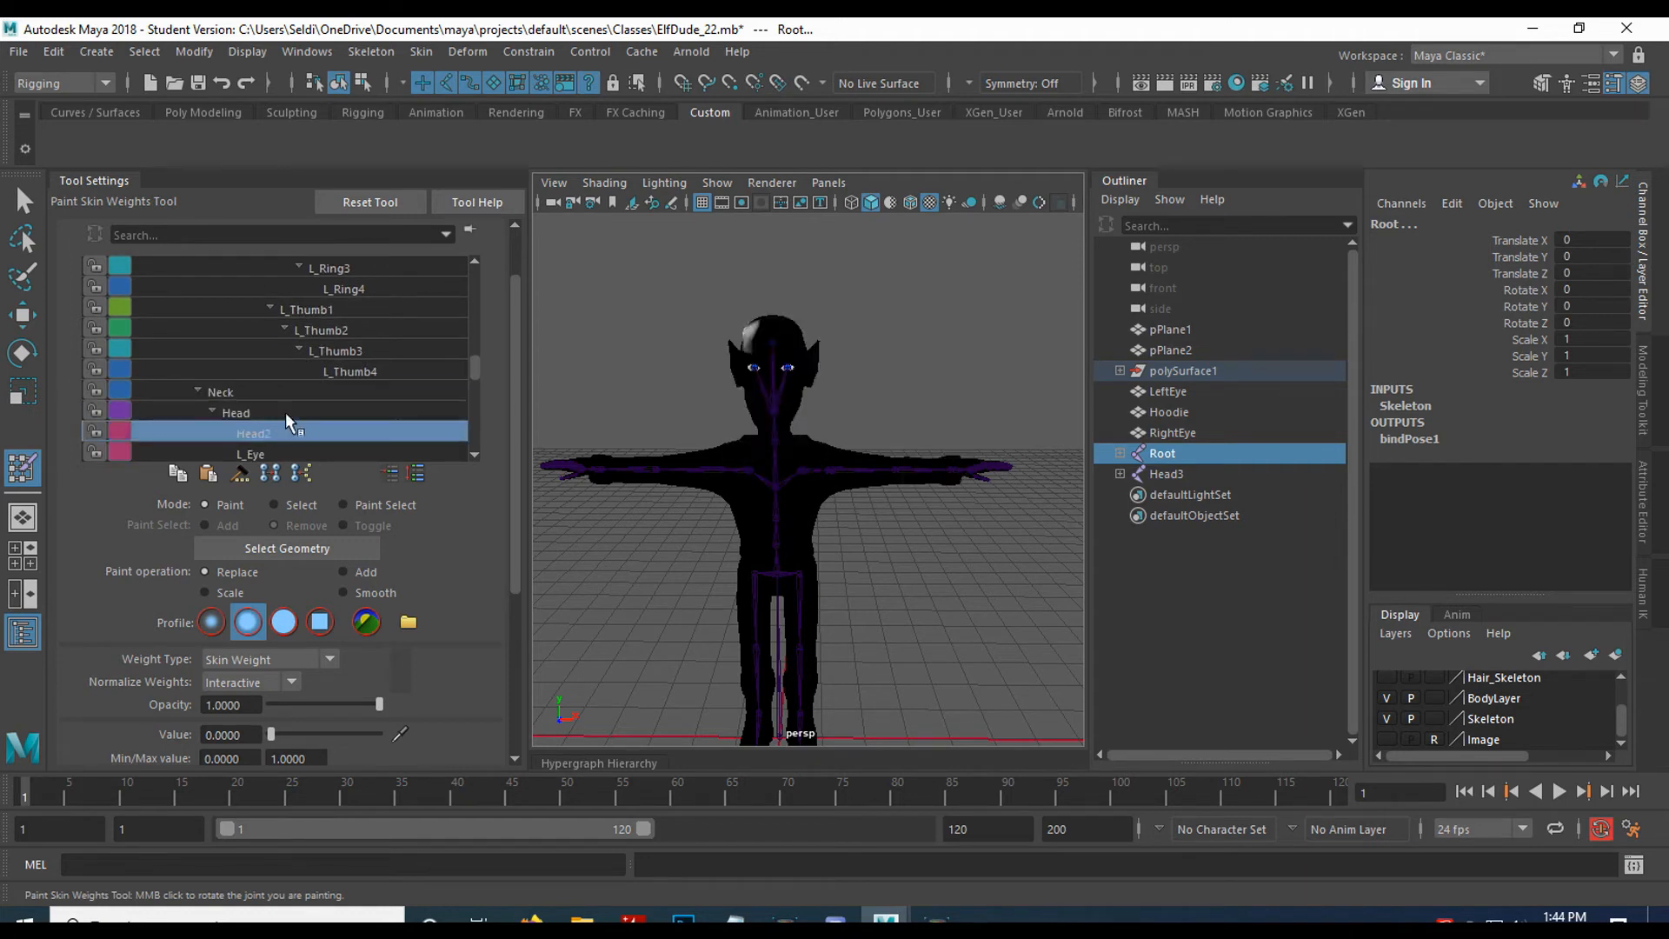
Remove L_Hip's stray influence from the character's right side of the front waist, painting with Replace at value 0 and a resized brush.
scroll(290, 403, up, 6)
scroll(291, 403, up, 2)
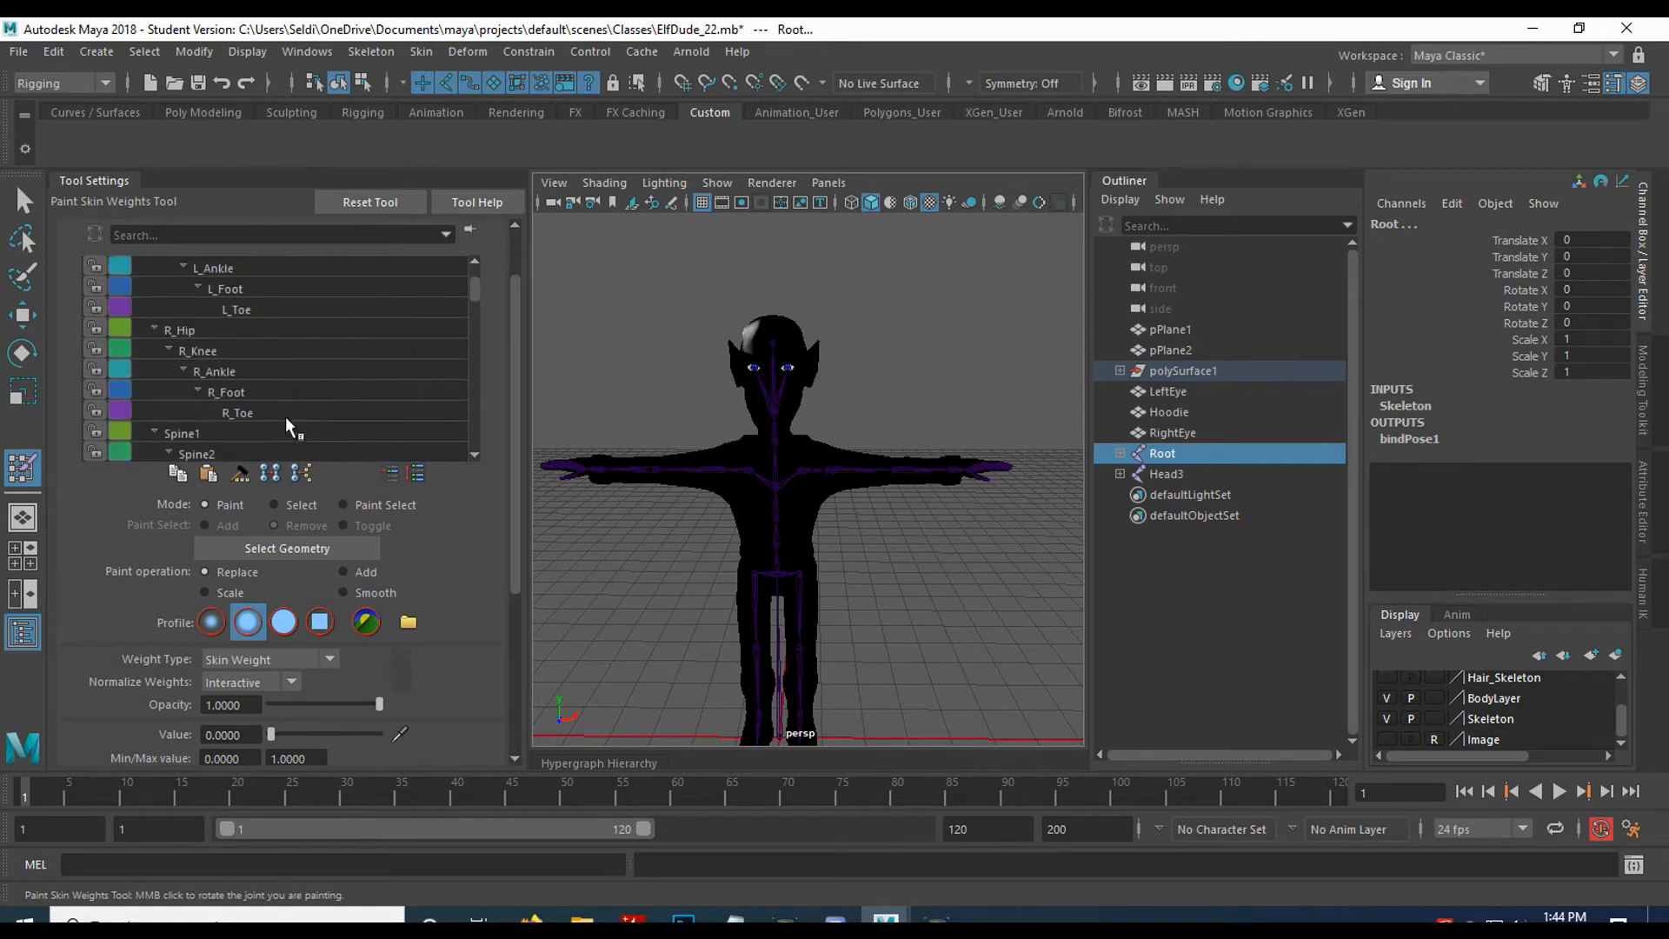
scroll(278, 315, up, 1)
click(186, 311)
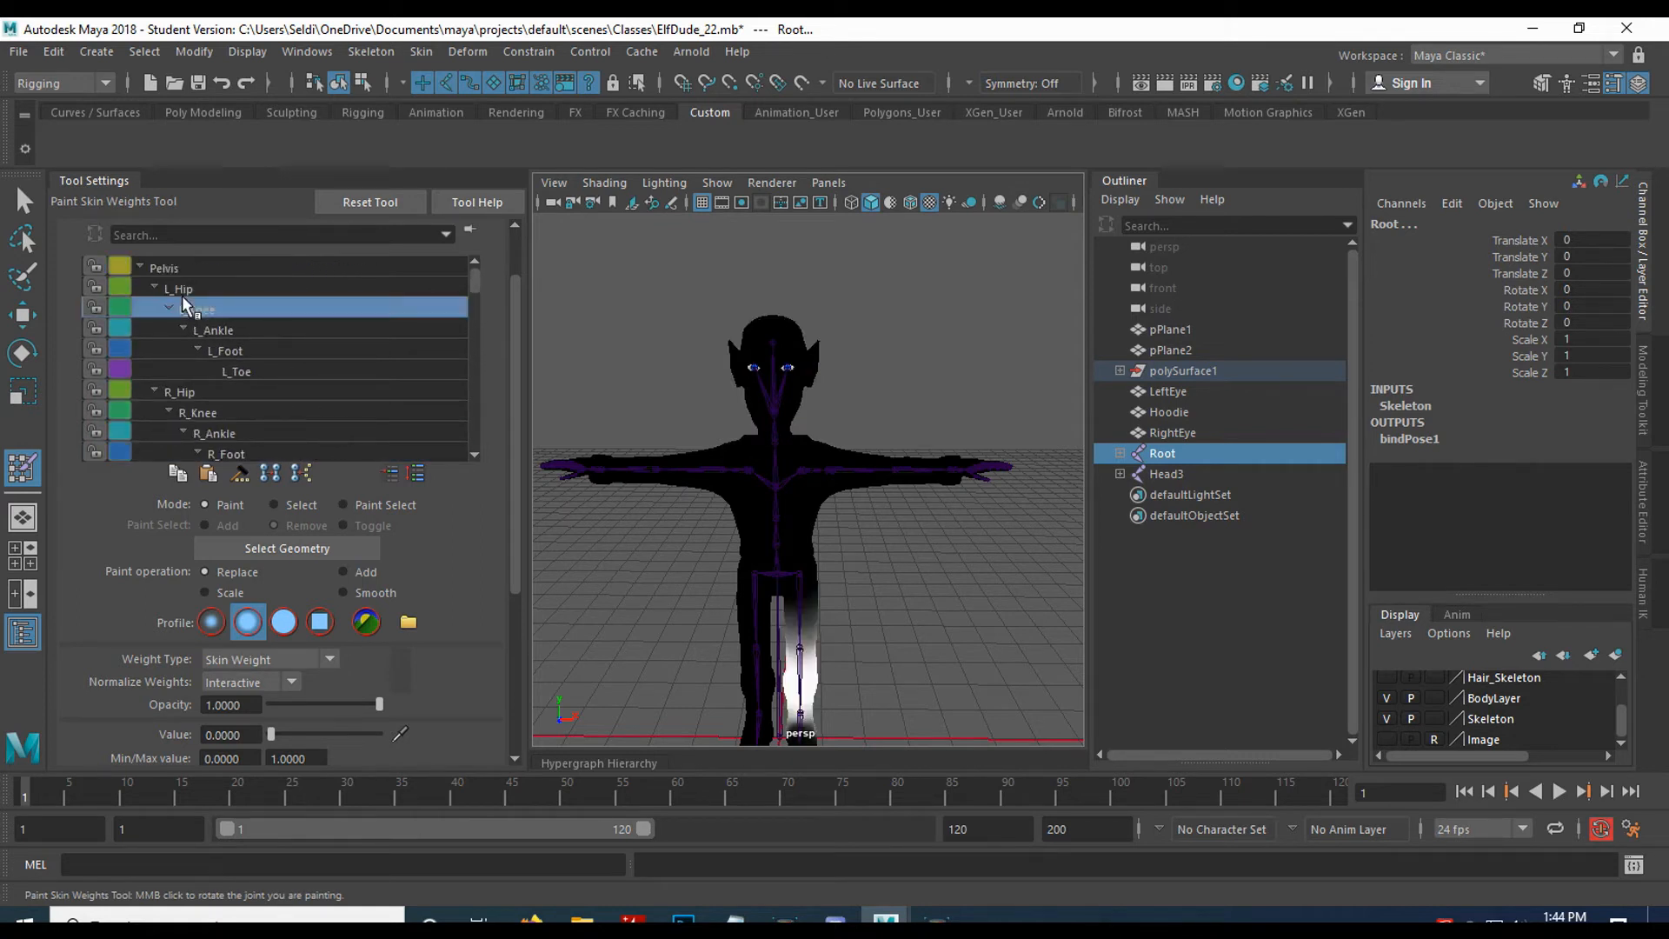
click(187, 289)
scroll(839, 609, up, 5)
scroll(708, 470, down, 6)
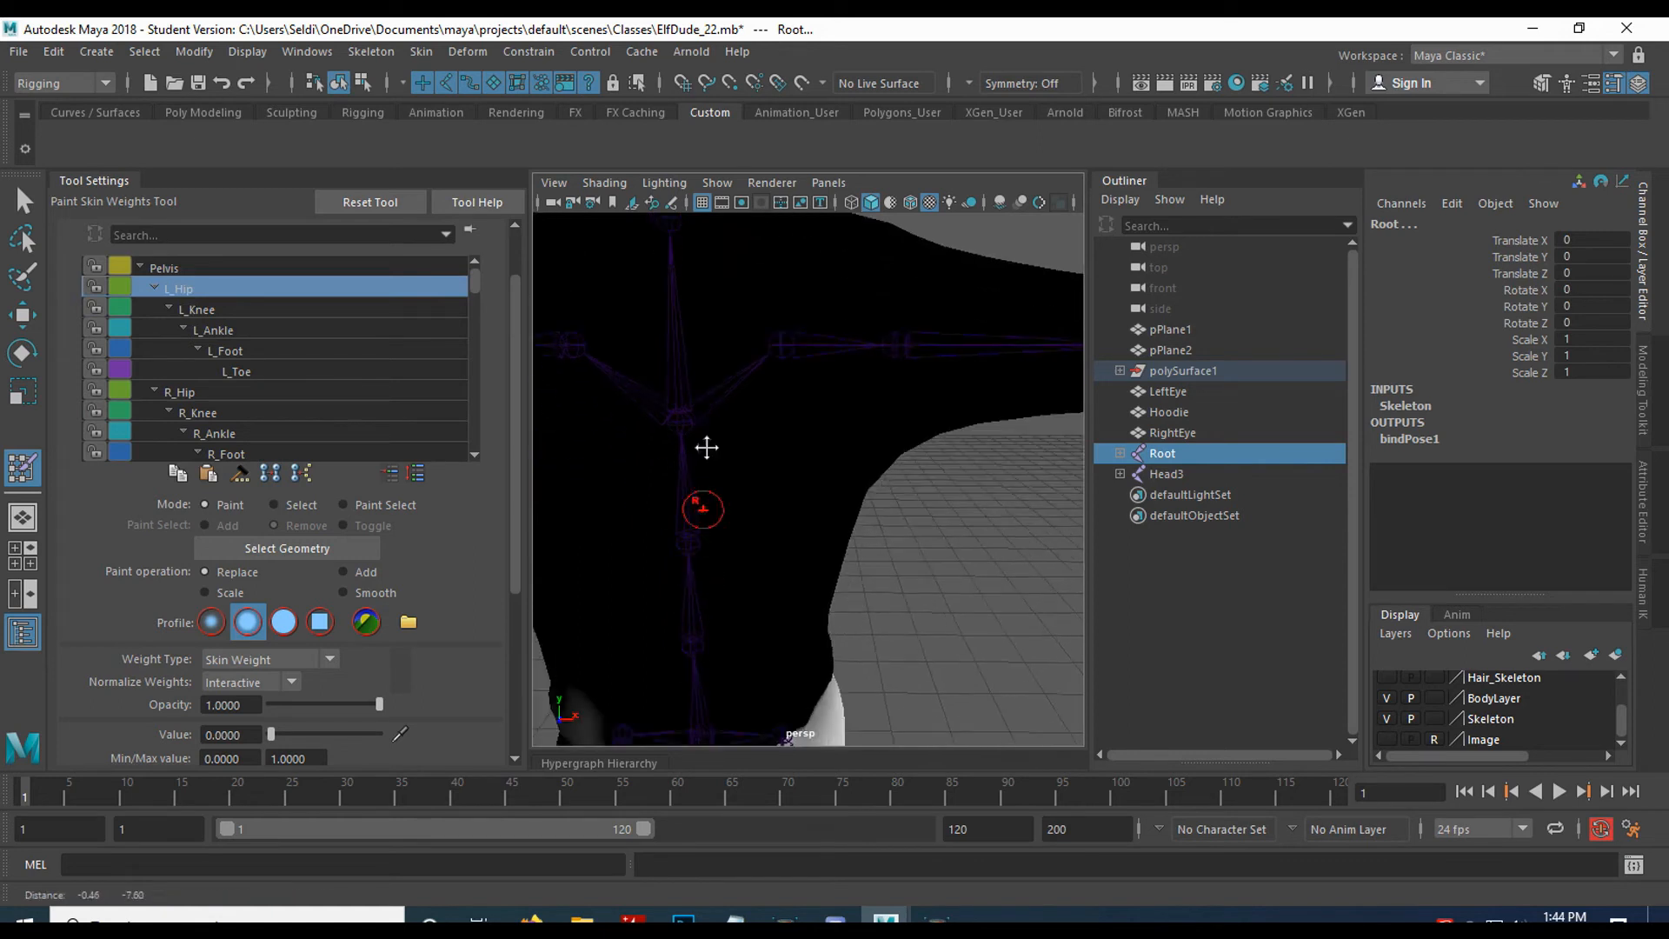
alt+middle_drag(713, 547, 965, 298)
alt+drag(746, 440, 796, 426)
alt+middle_drag(768, 400, 690, 527)
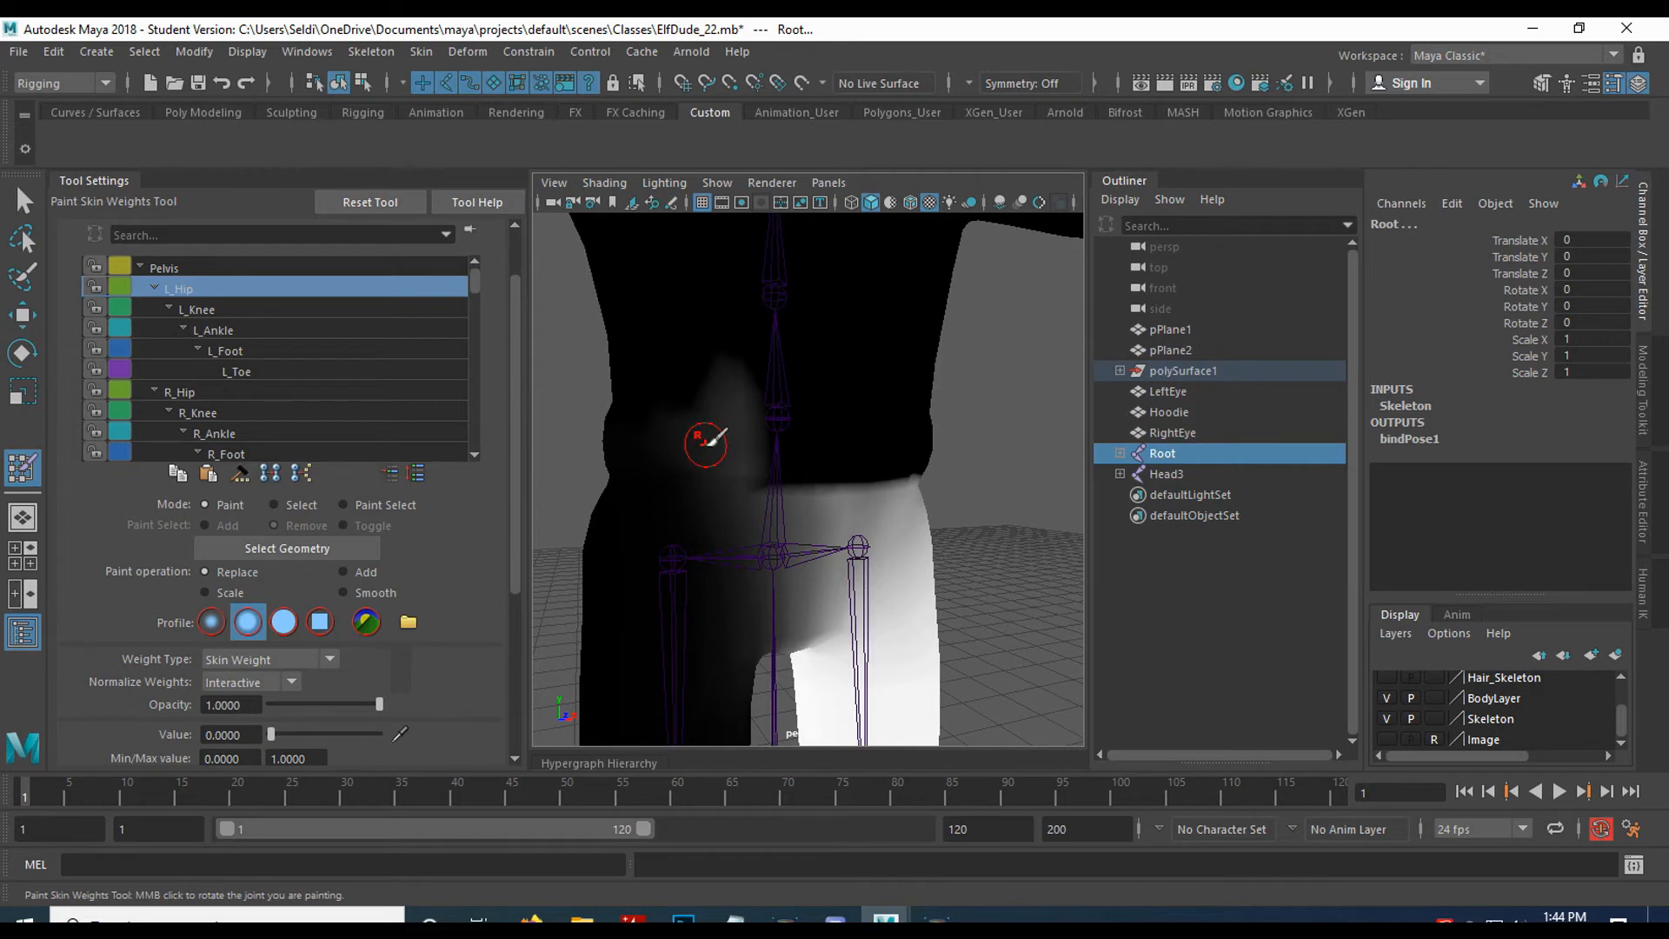
mouse_move(707, 409)
mouse_down()
mouse_move(687, 425)
mouse_move(701, 420)
mouse_up()
key(b)
scroll(403, 634, down, 3)
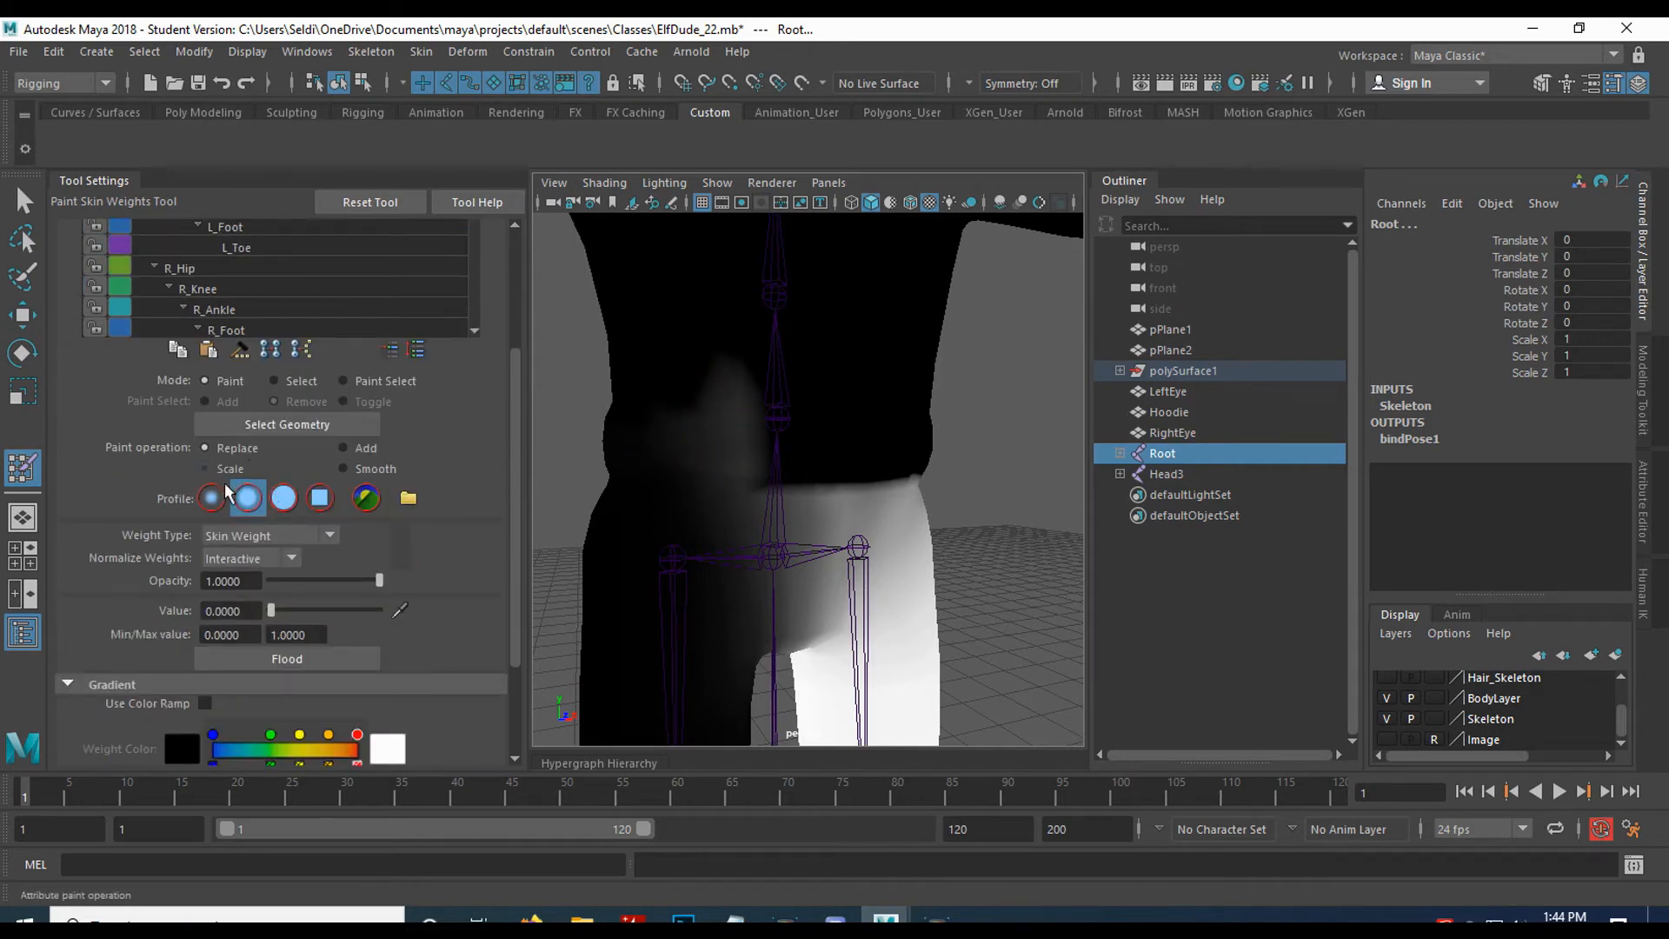
drag(750, 410, 734, 469)
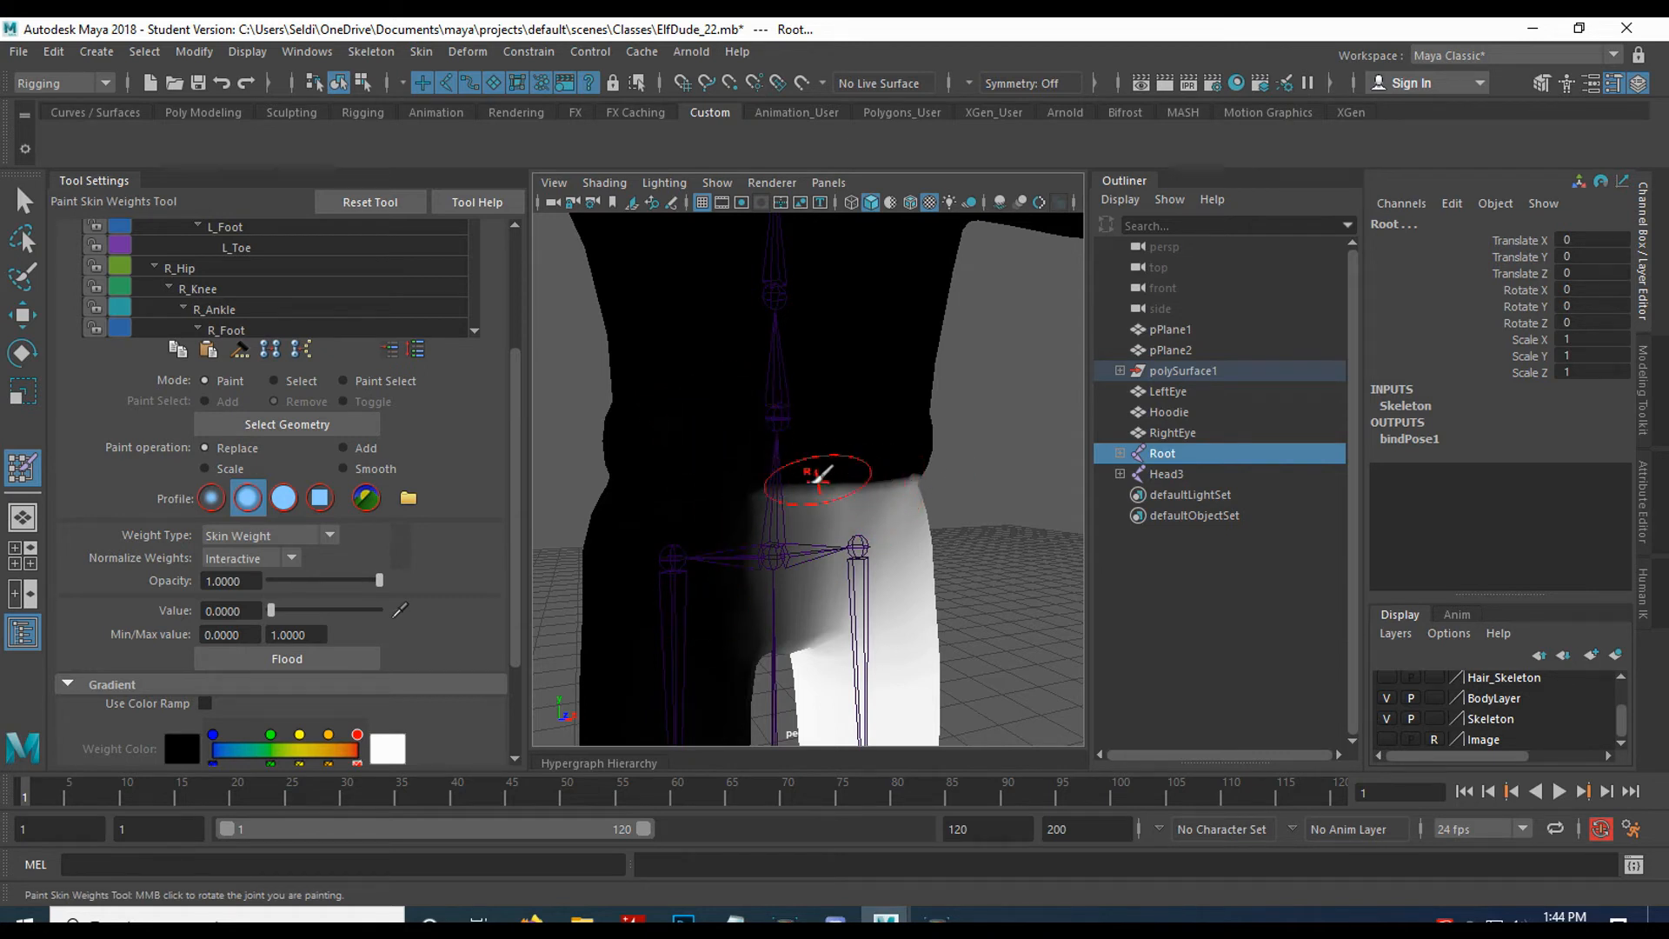
Paint out L_Hip's stray influence on the character's right lower back and buttock, using Replace at value 0.
alt+drag(896, 463, 879, 544)
key(f)
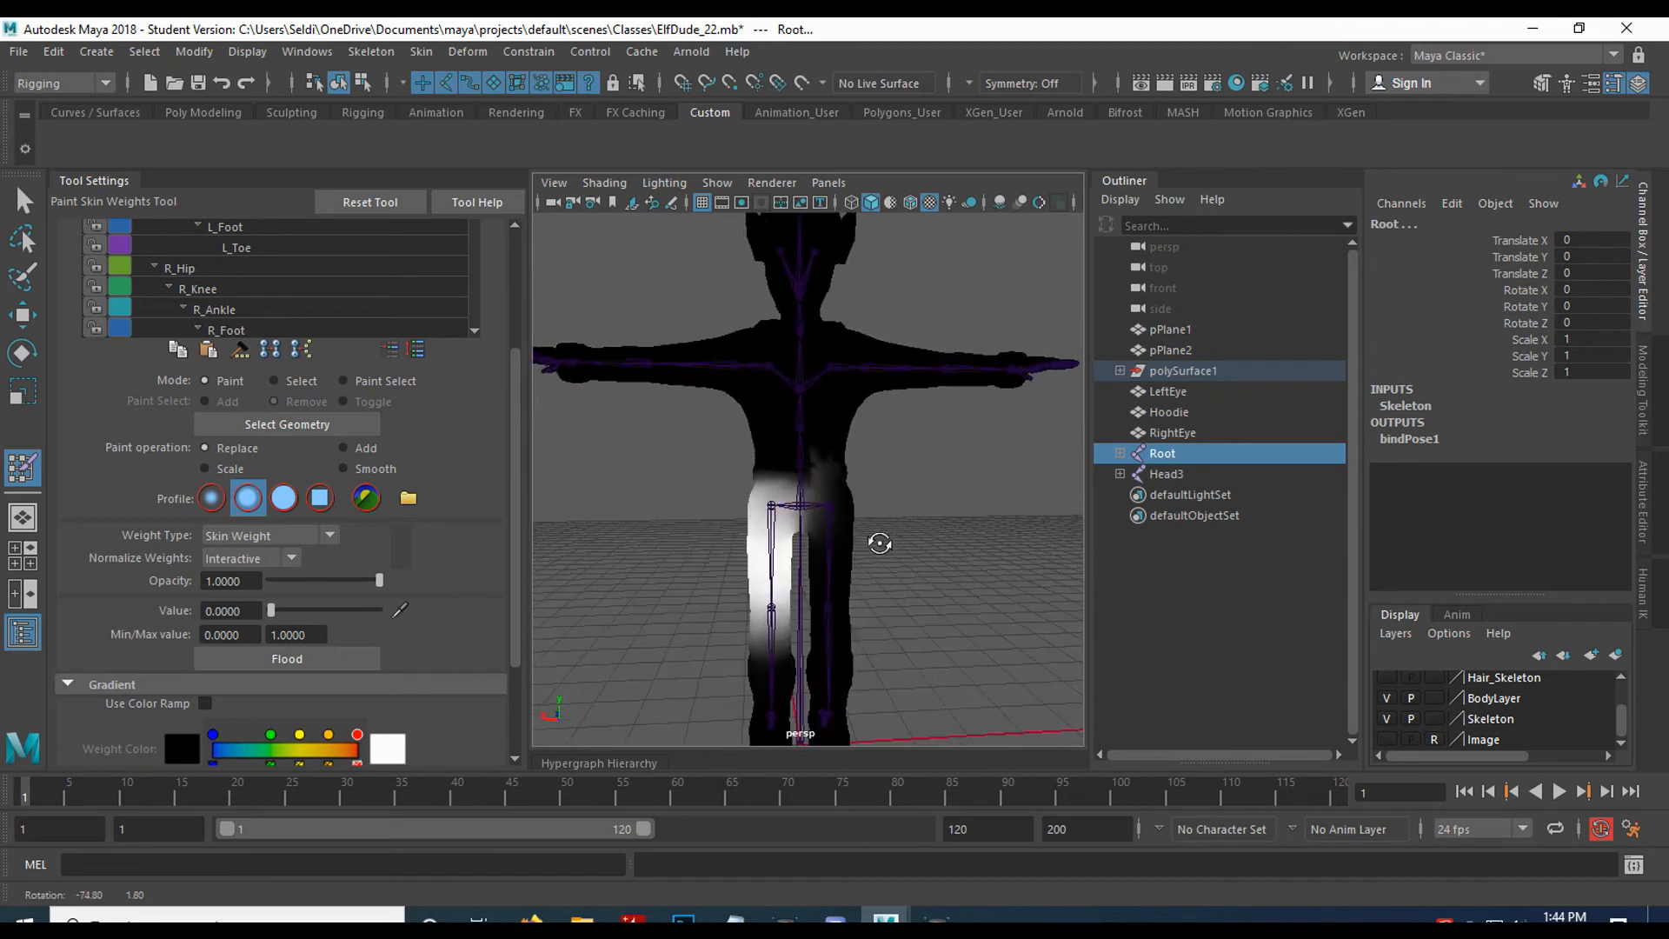
scroll(877, 521, up, 5)
scroll(879, 504, down, 5)
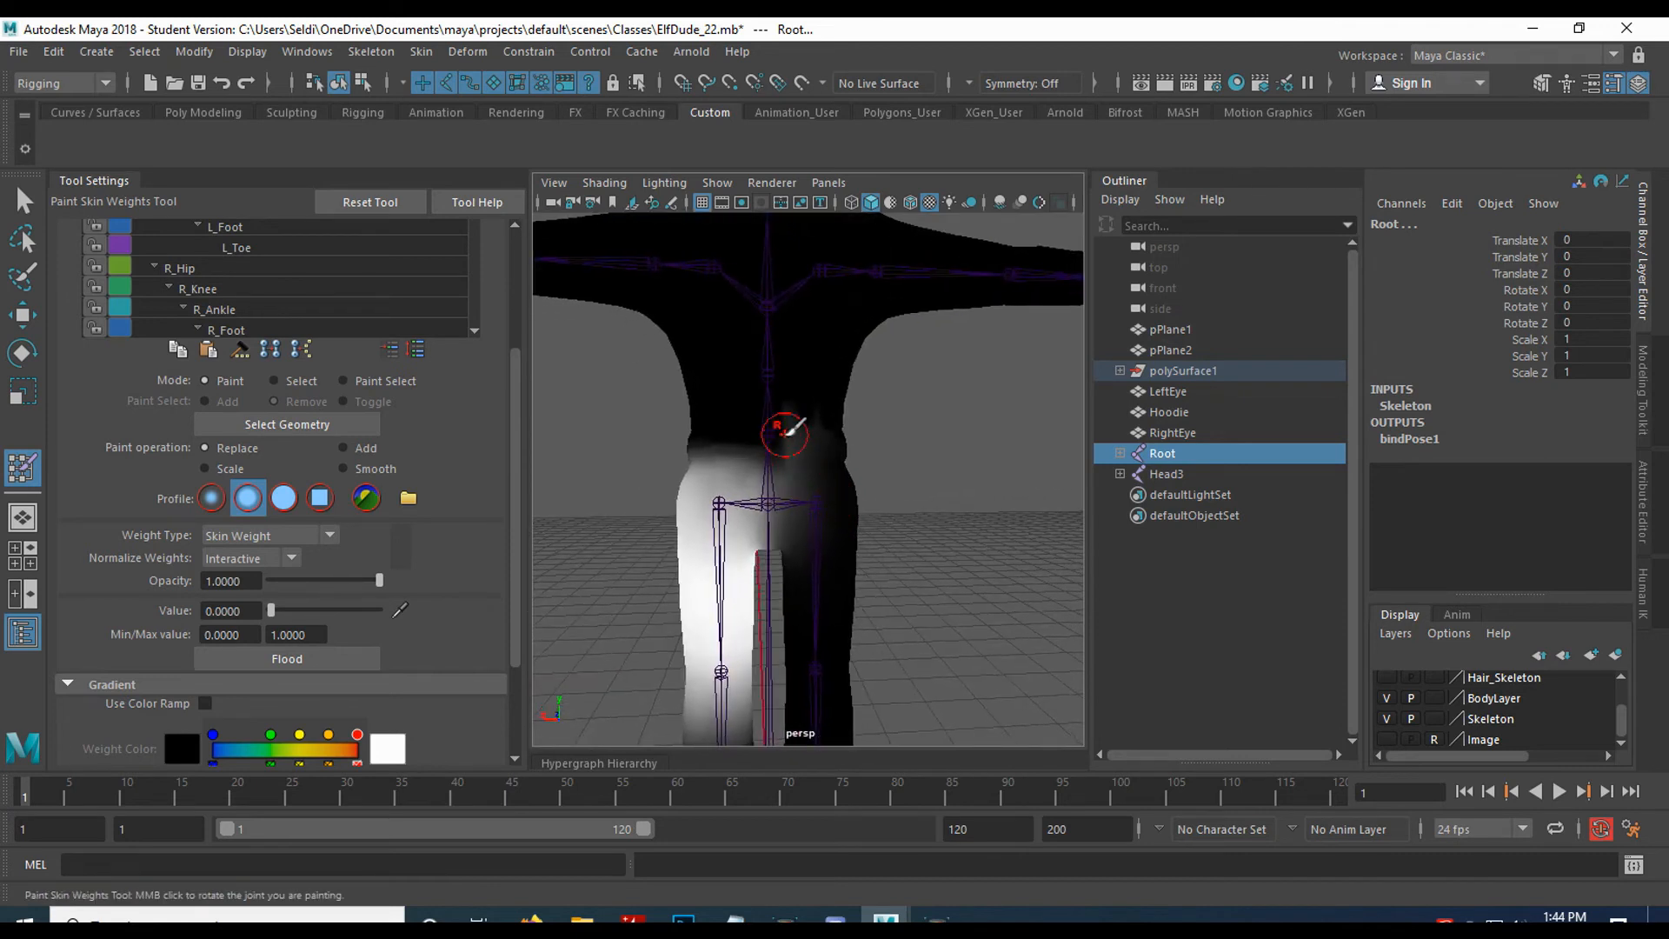
drag(787, 440, 805, 552)
drag(812, 476, 812, 537)
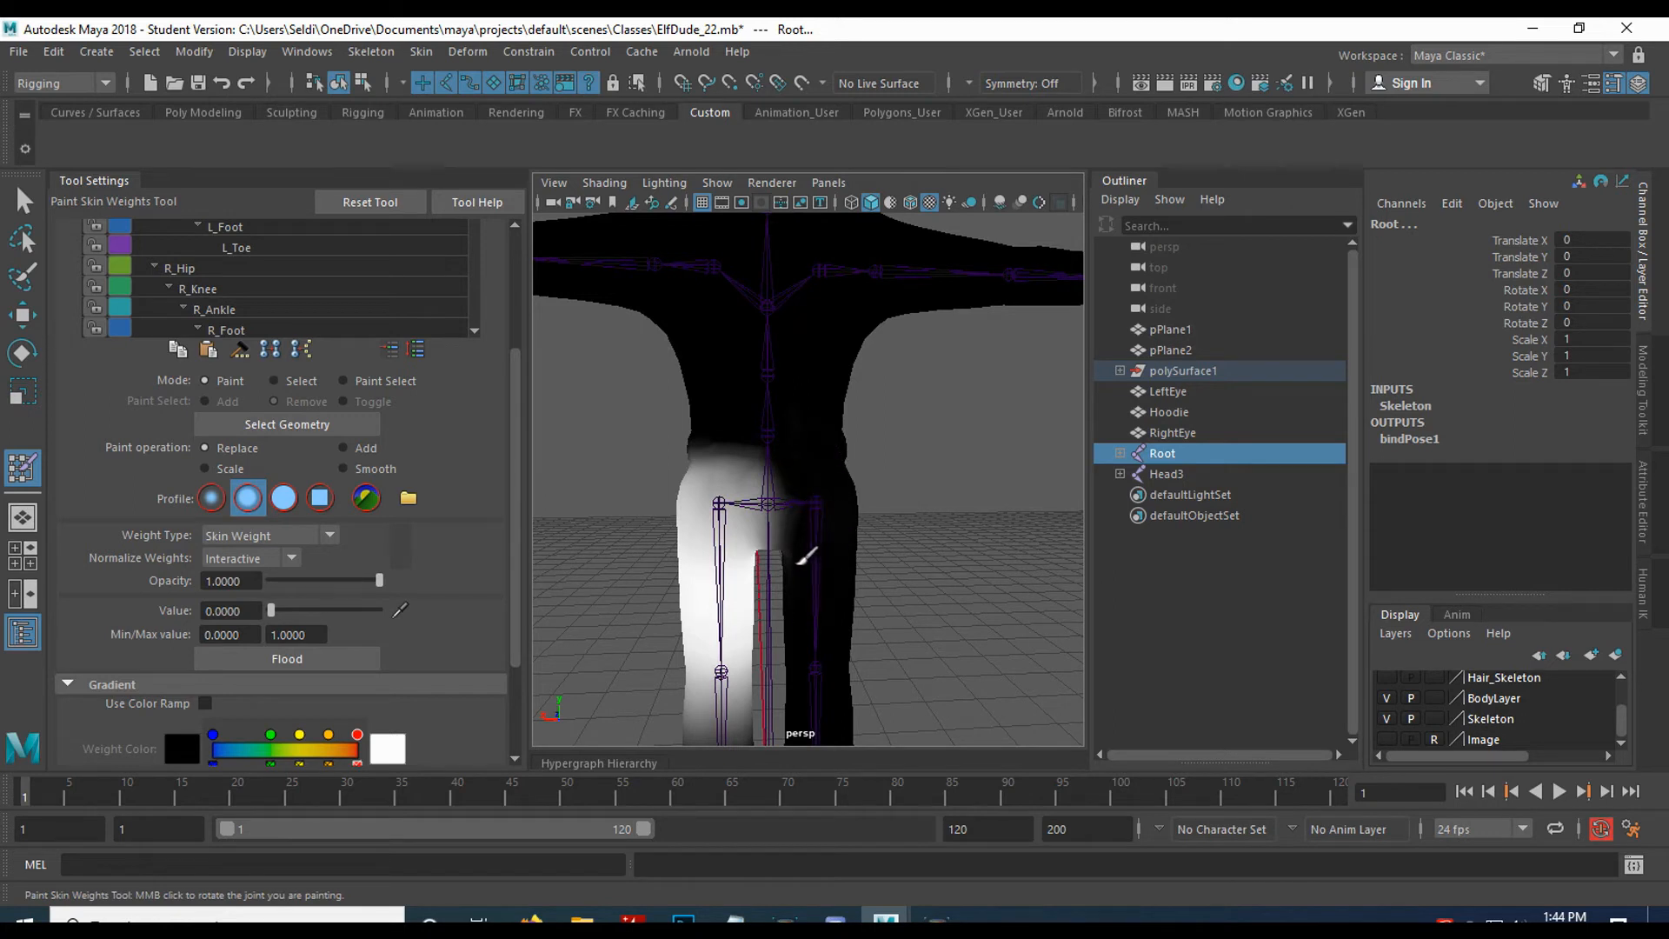
scroll(842, 532, up, 7)
alt+drag(846, 538, 590, 551)
alt+drag(751, 487, 563, 498)
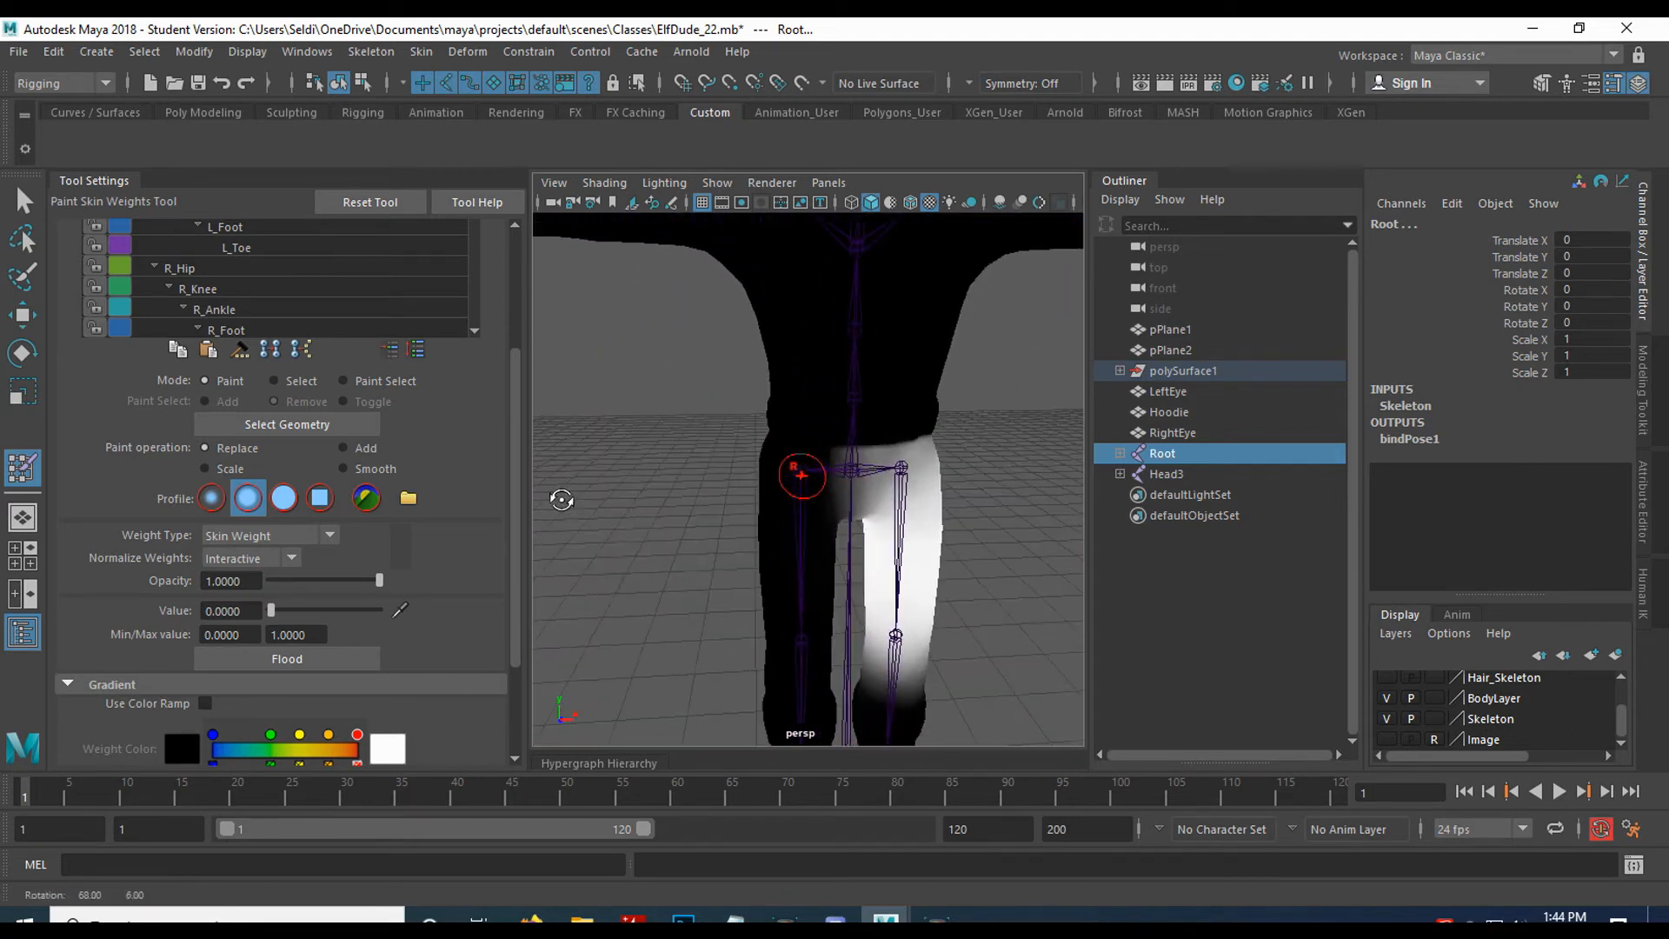
scroll(759, 461, down, 5)
key(f)
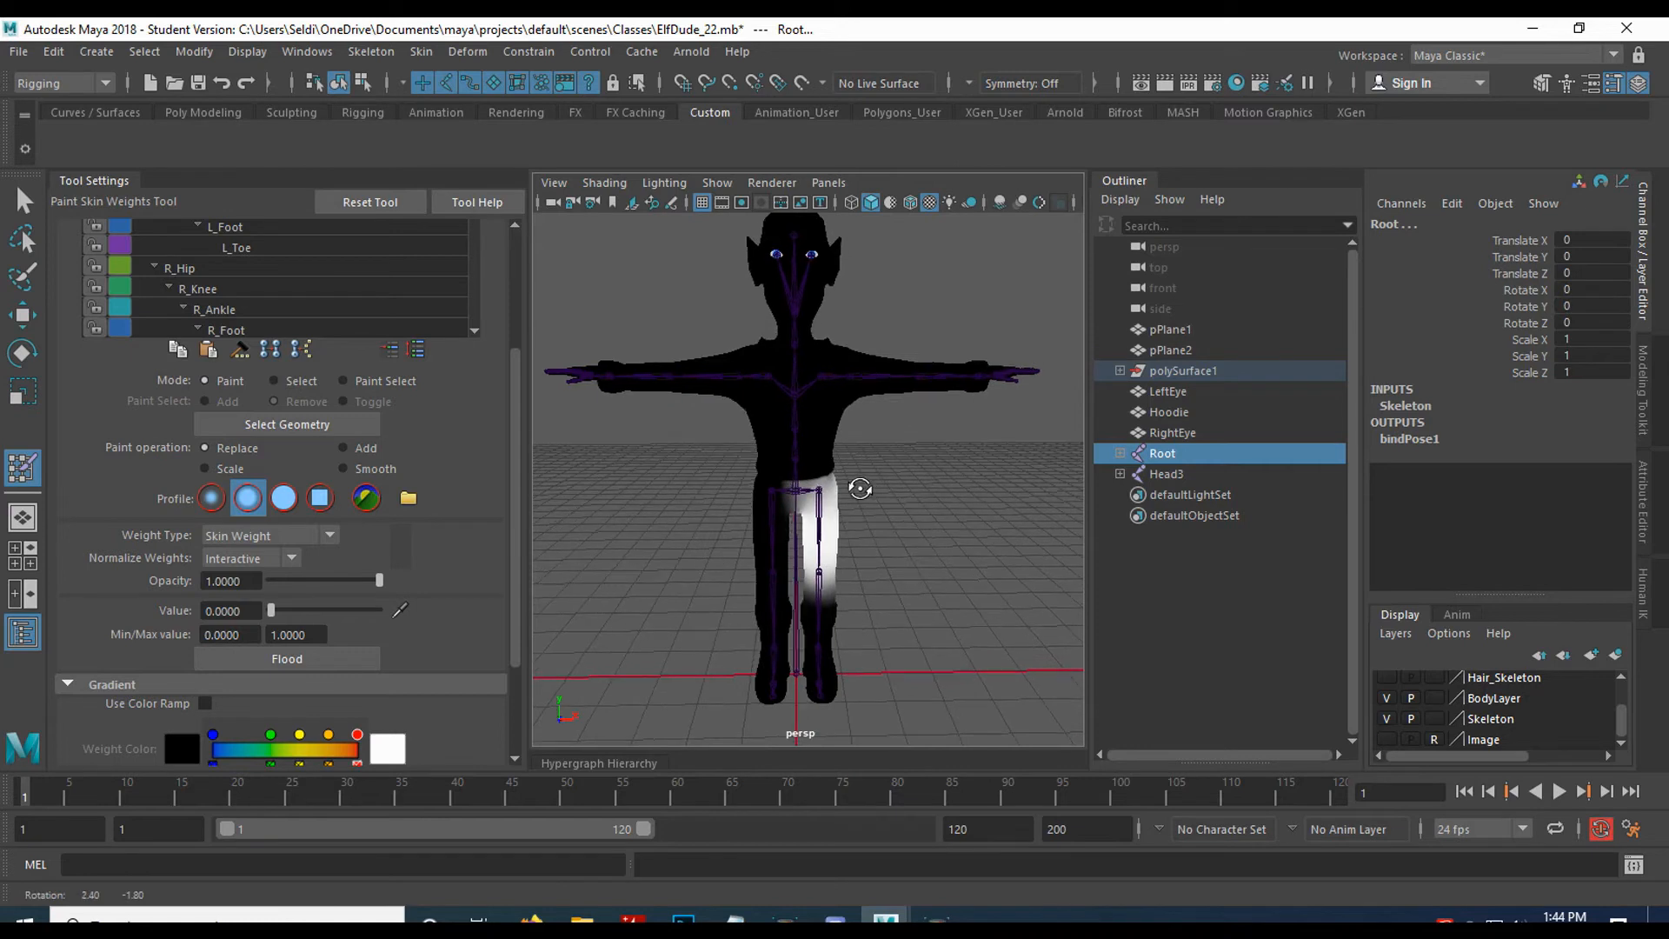
Leave weight painting, select the body mesh, and turn selection highlighting back on.
key(q)
click(828, 424)
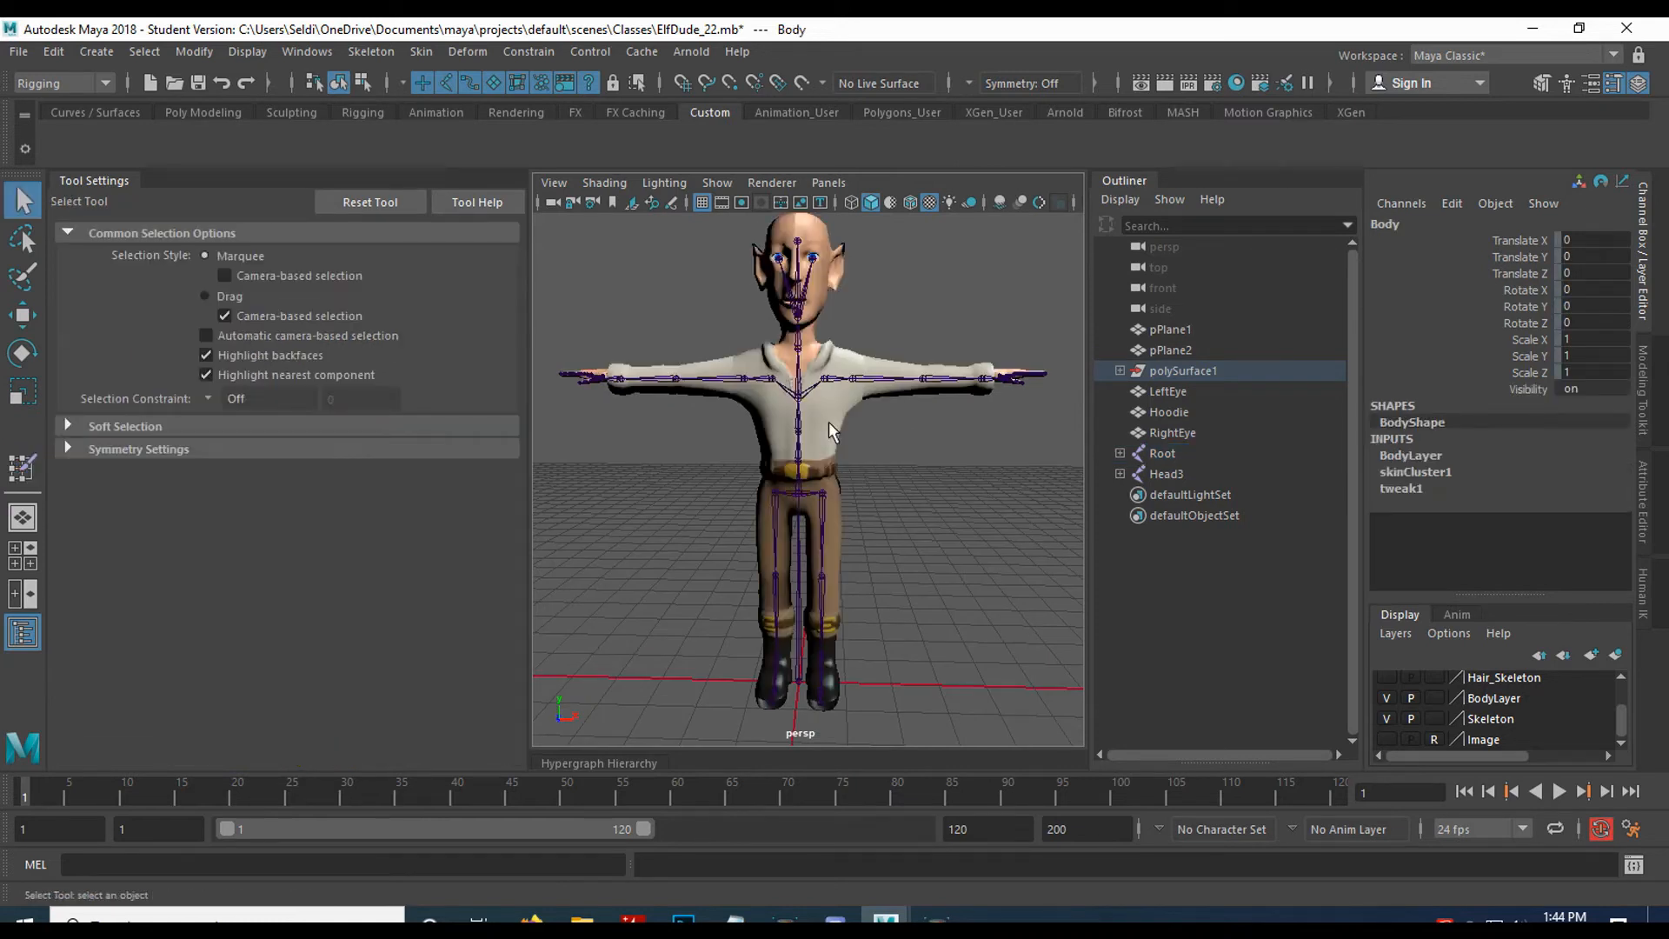
click(717, 183)
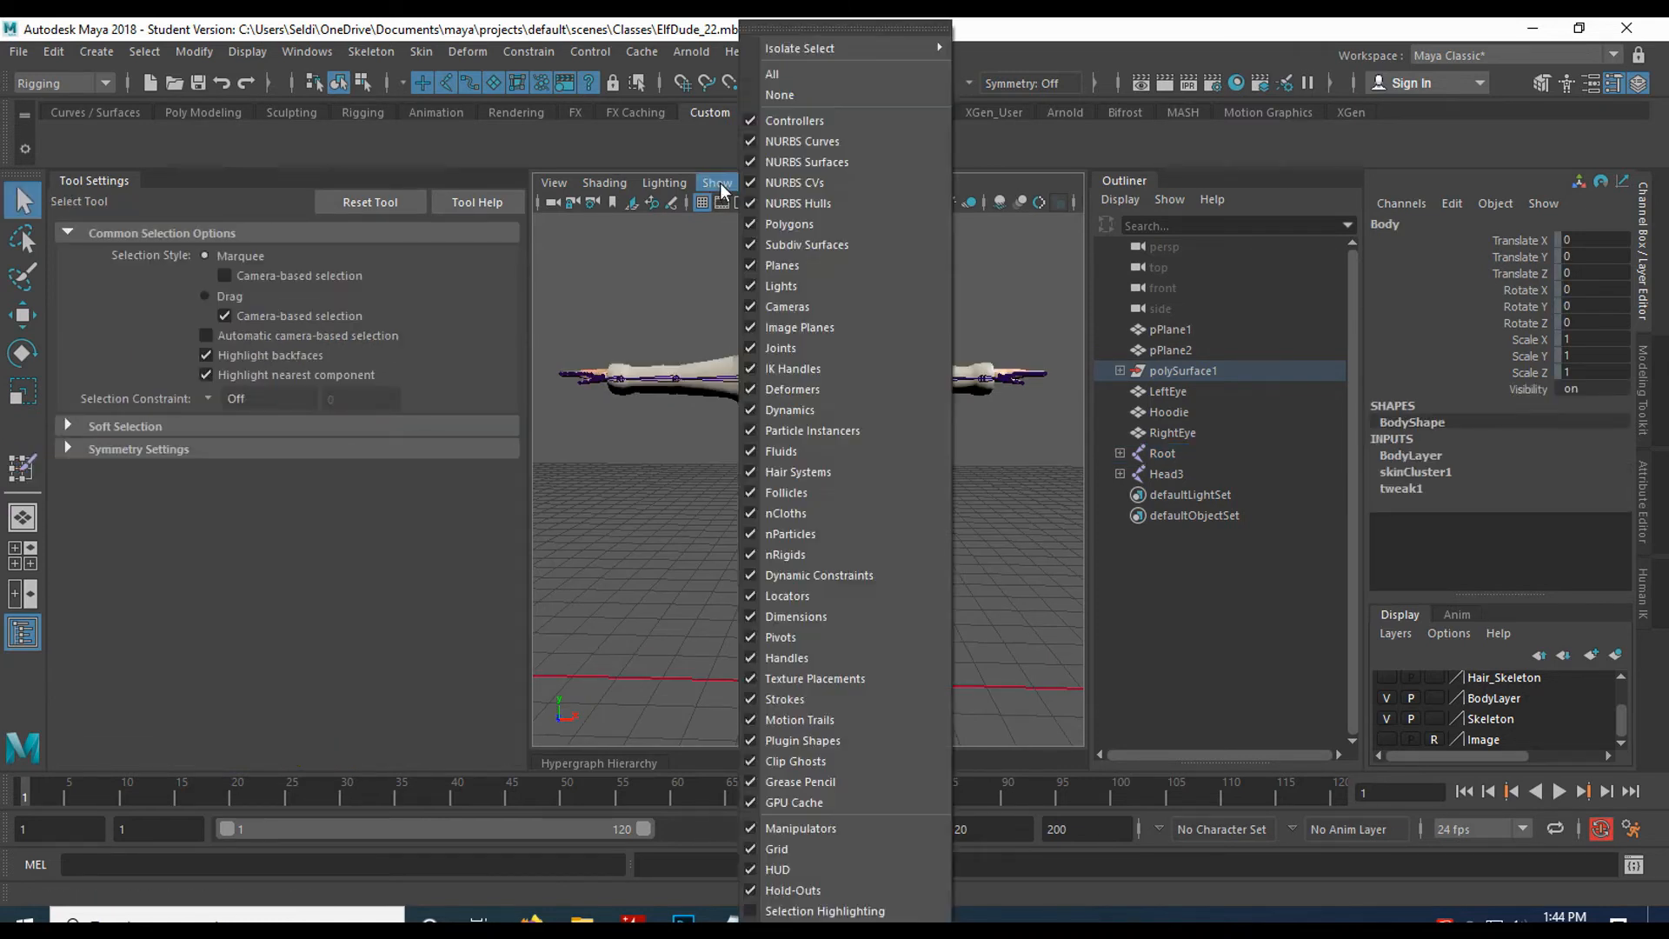
click(794, 910)
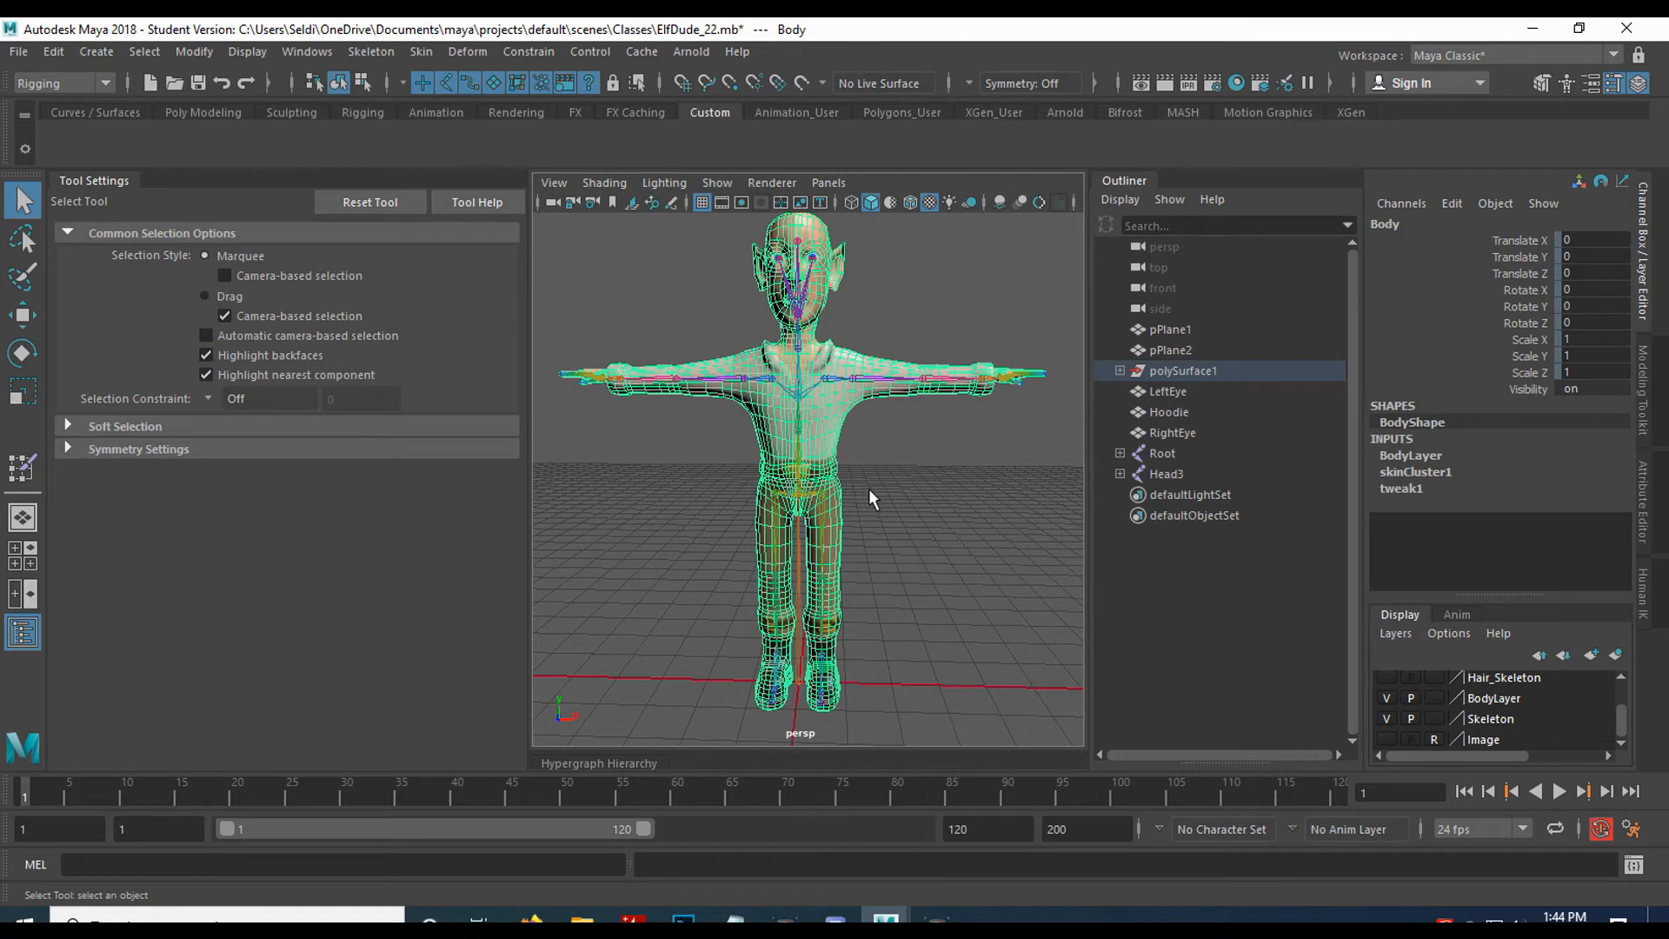
Mirror the body's skin weights across YZ, positive to negative, using Closest point on surface and Closest joint association.
click(423, 53)
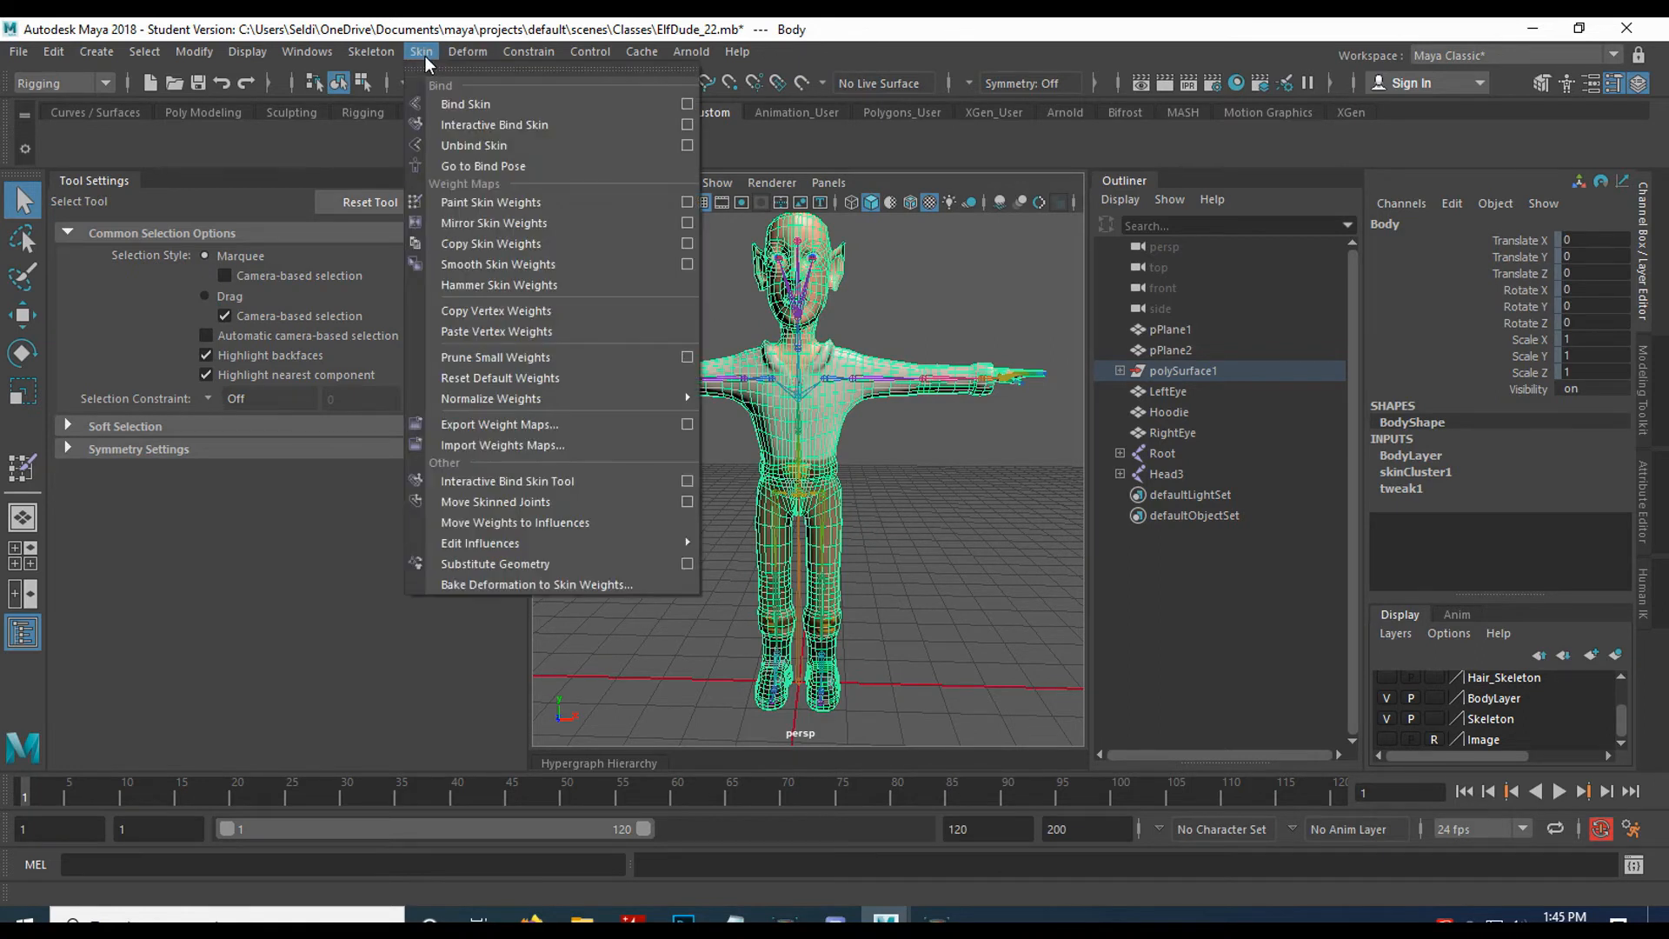
click(687, 224)
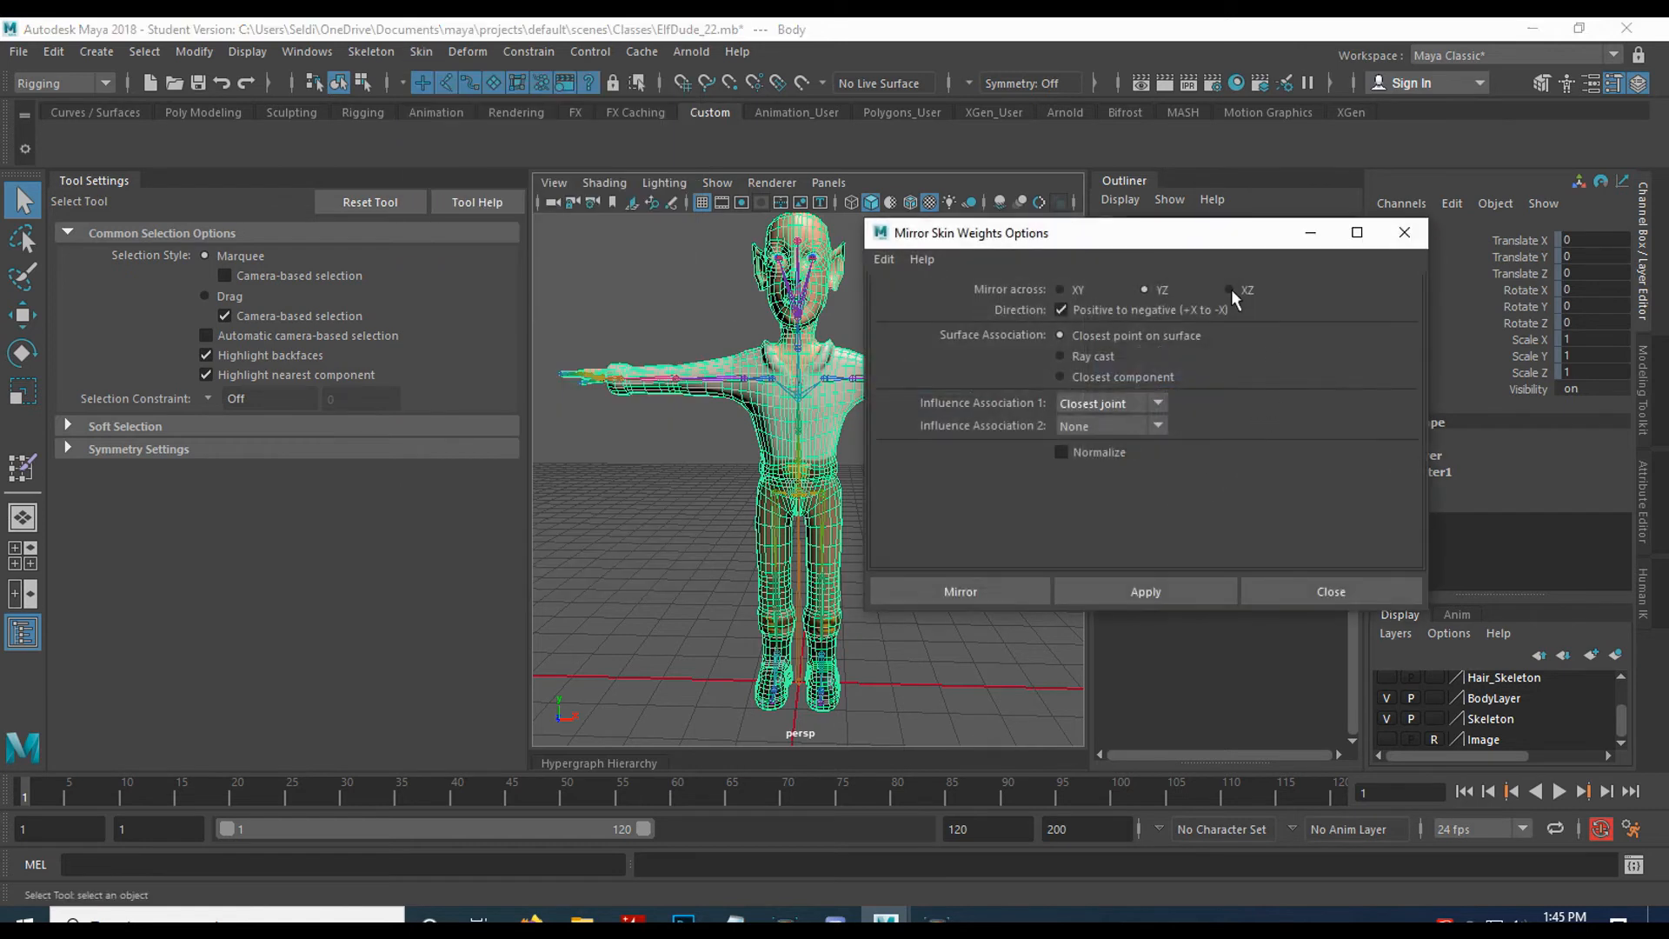
drag(1090, 237, 1296, 213)
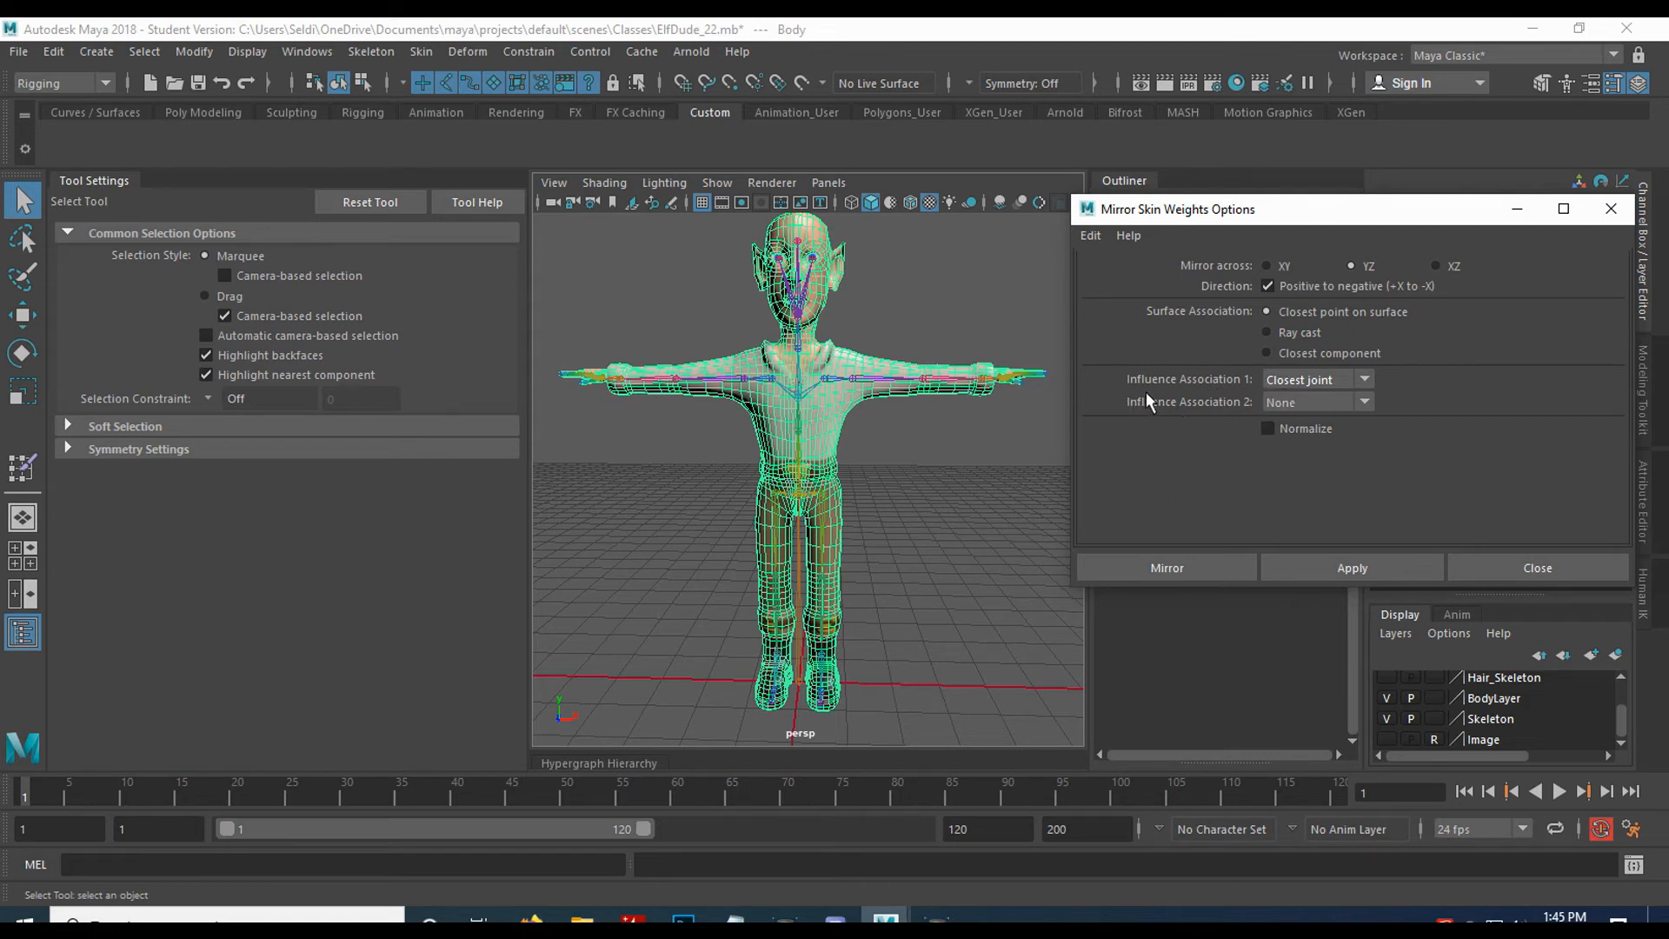
click(1339, 381)
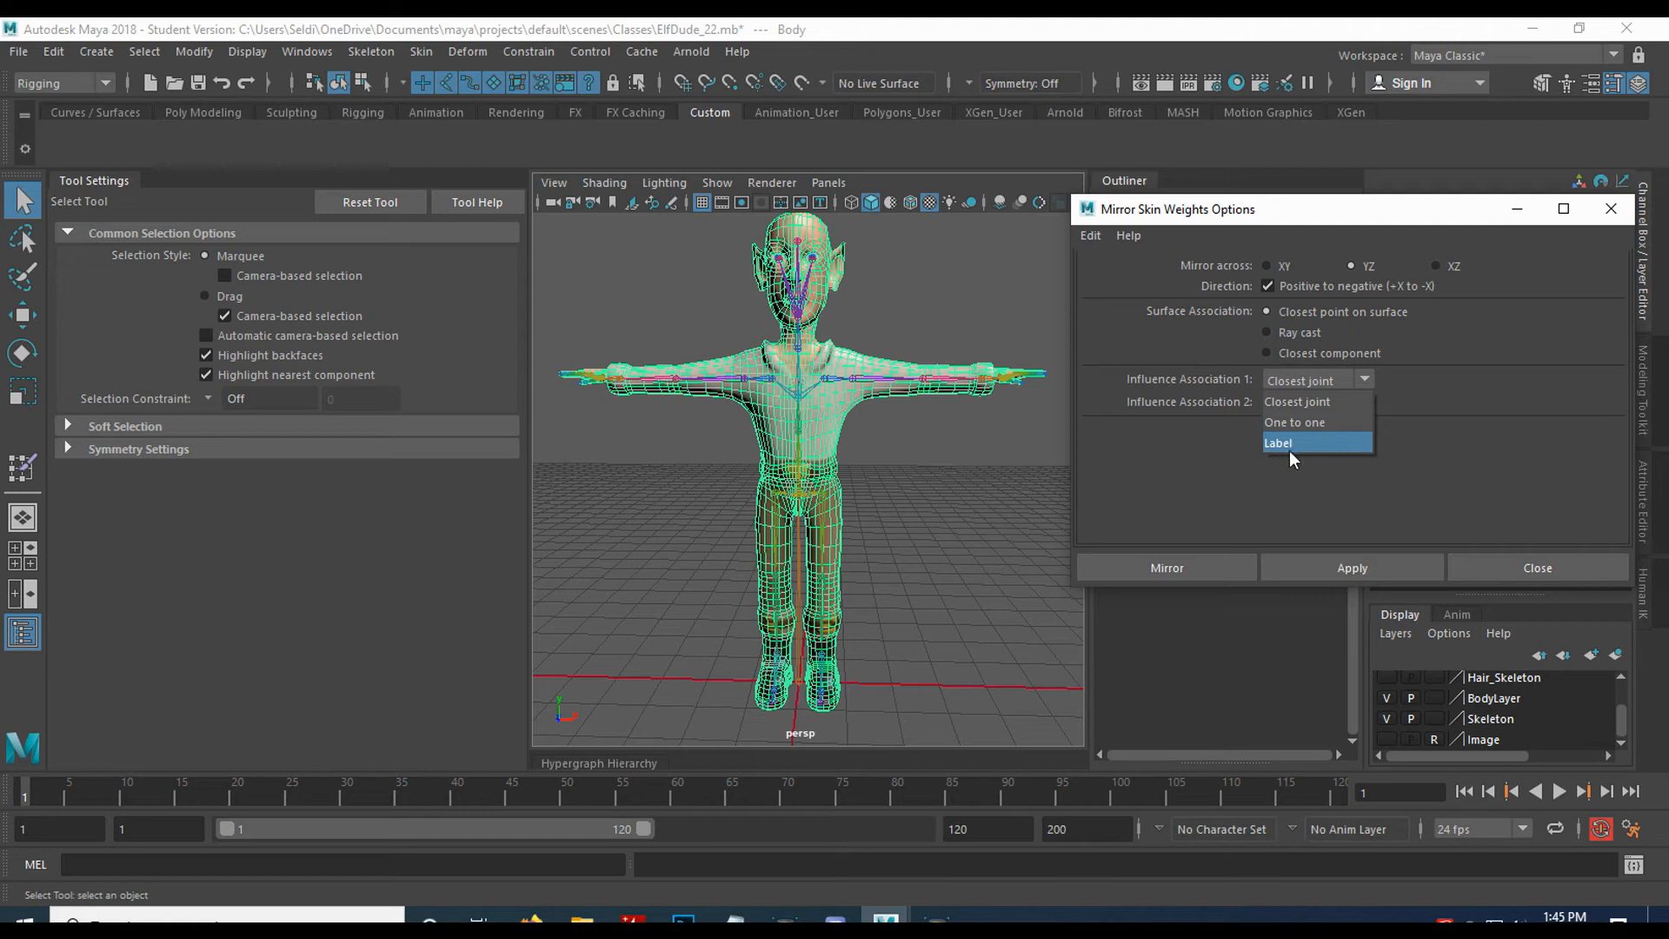
click(1313, 375)
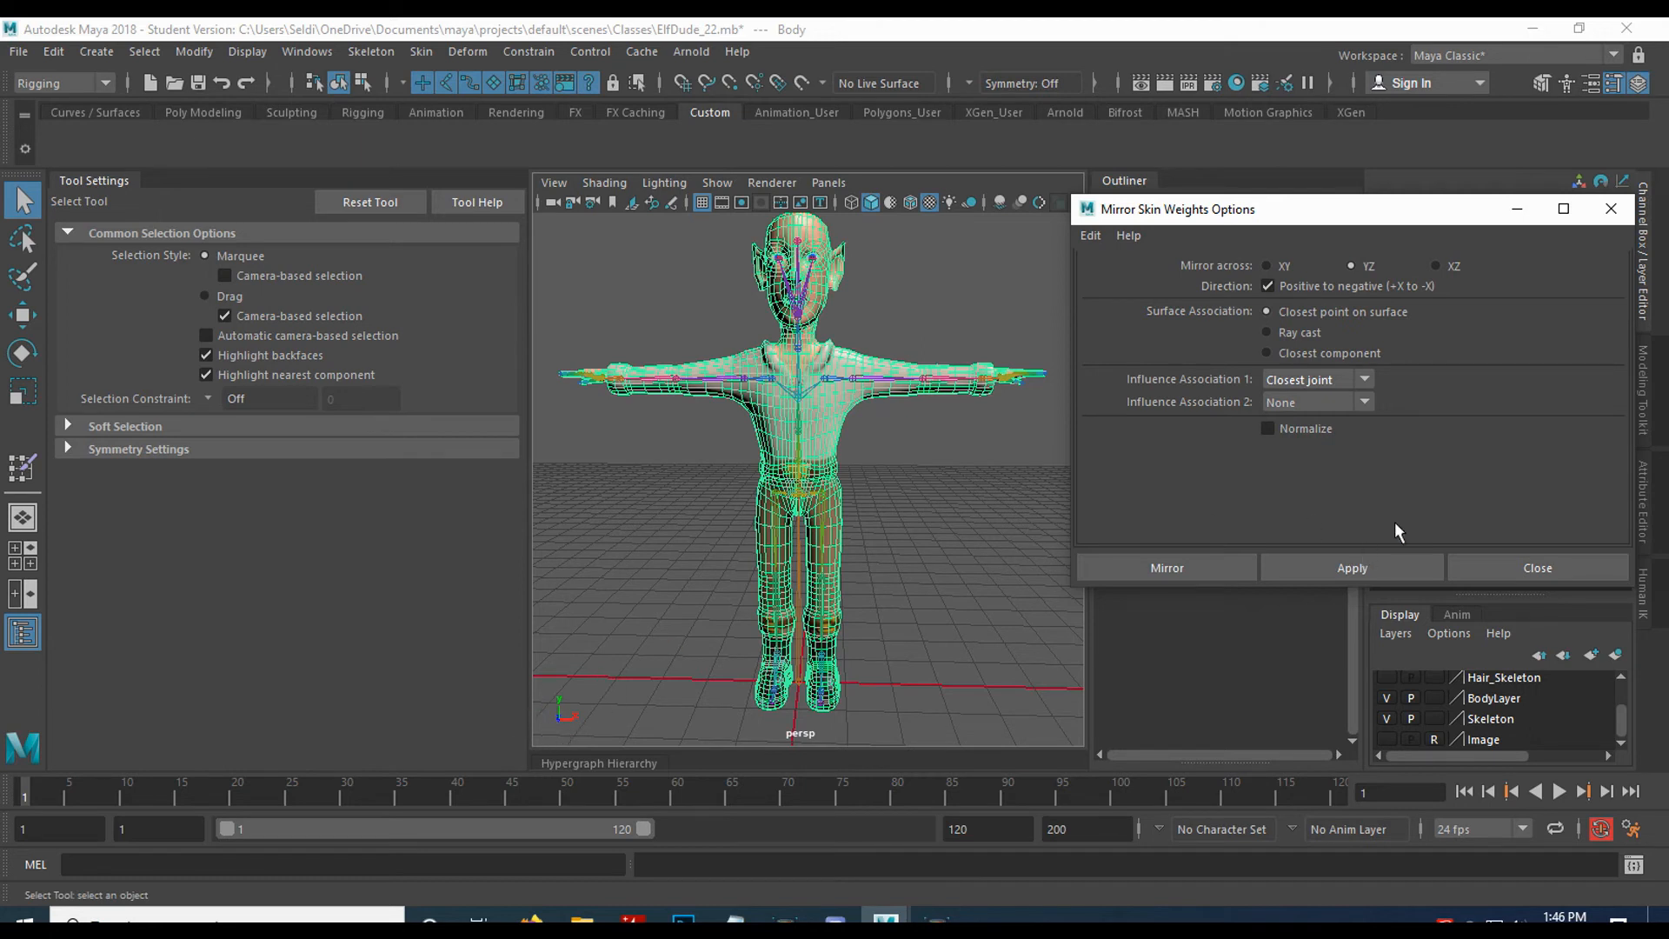
click(1334, 561)
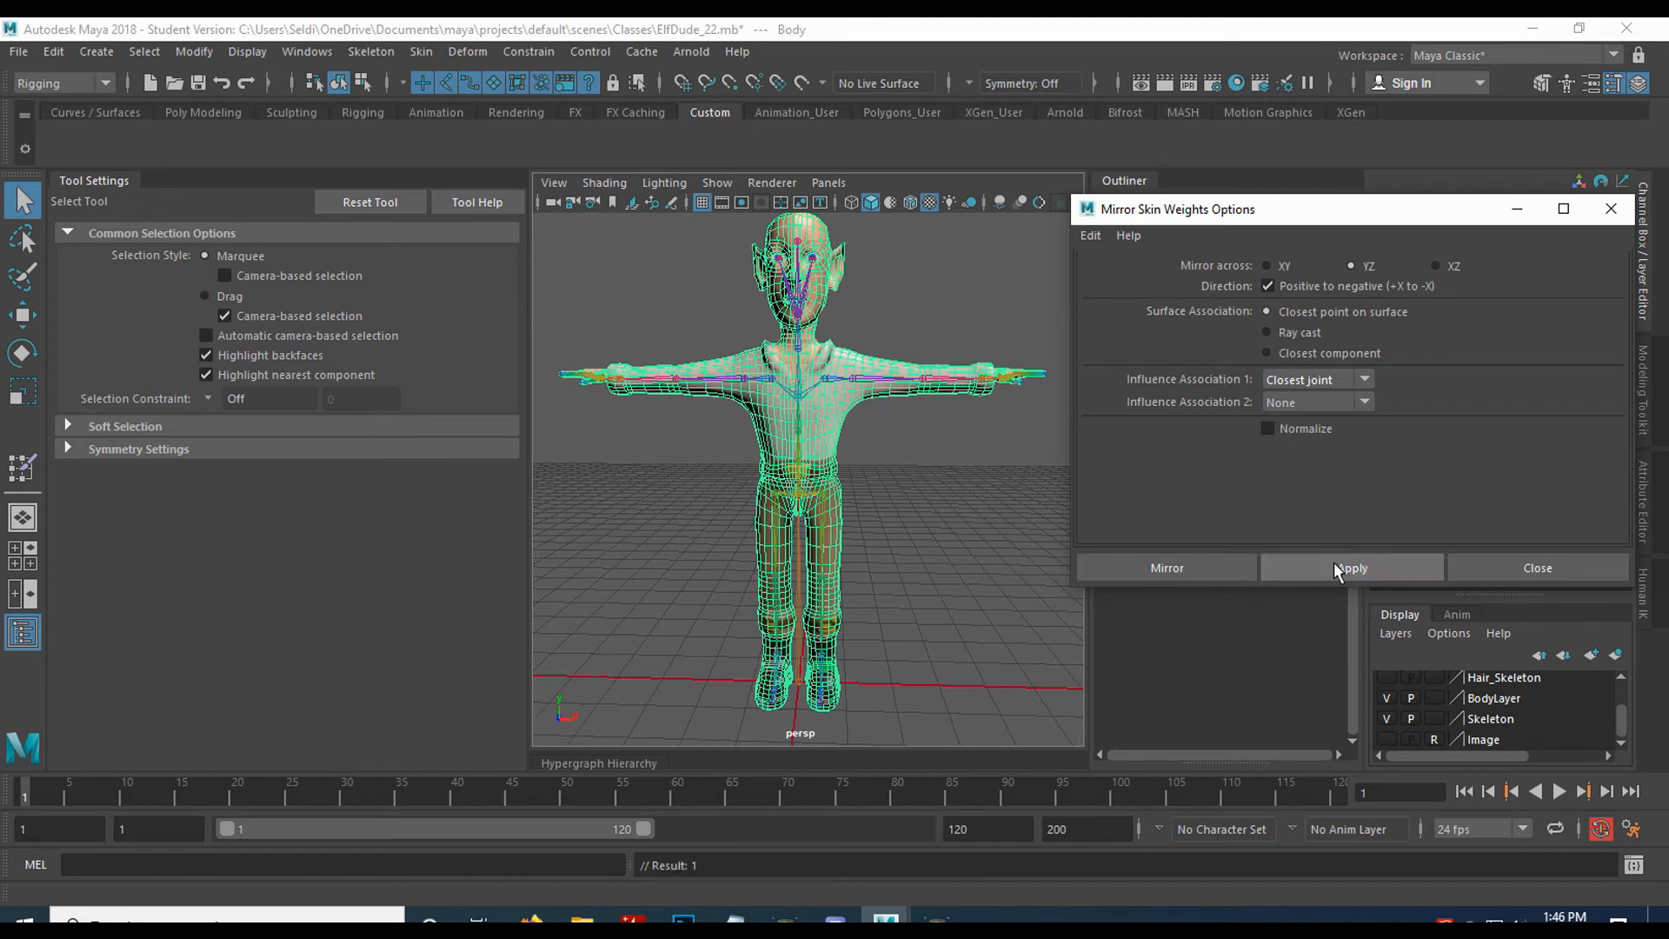
Select the body mesh together with the Root joint, restart the Paint Skin Weights Tool, and turn off selection highlighting.
click(835, 443)
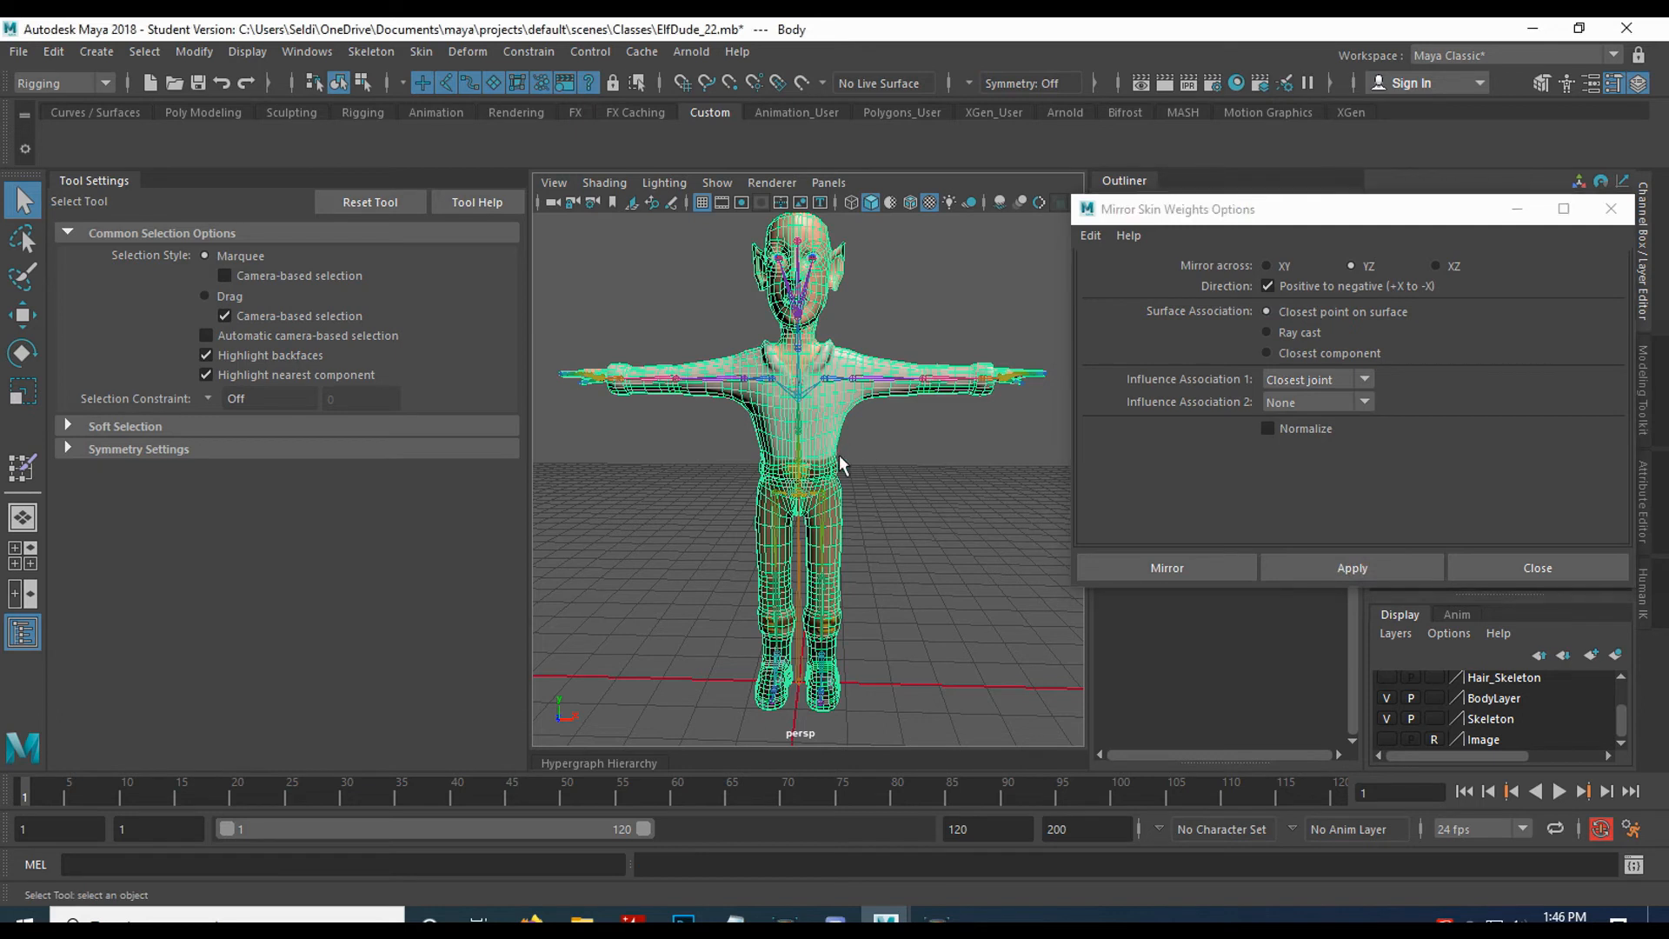
shift+click(800, 535)
click(22, 468)
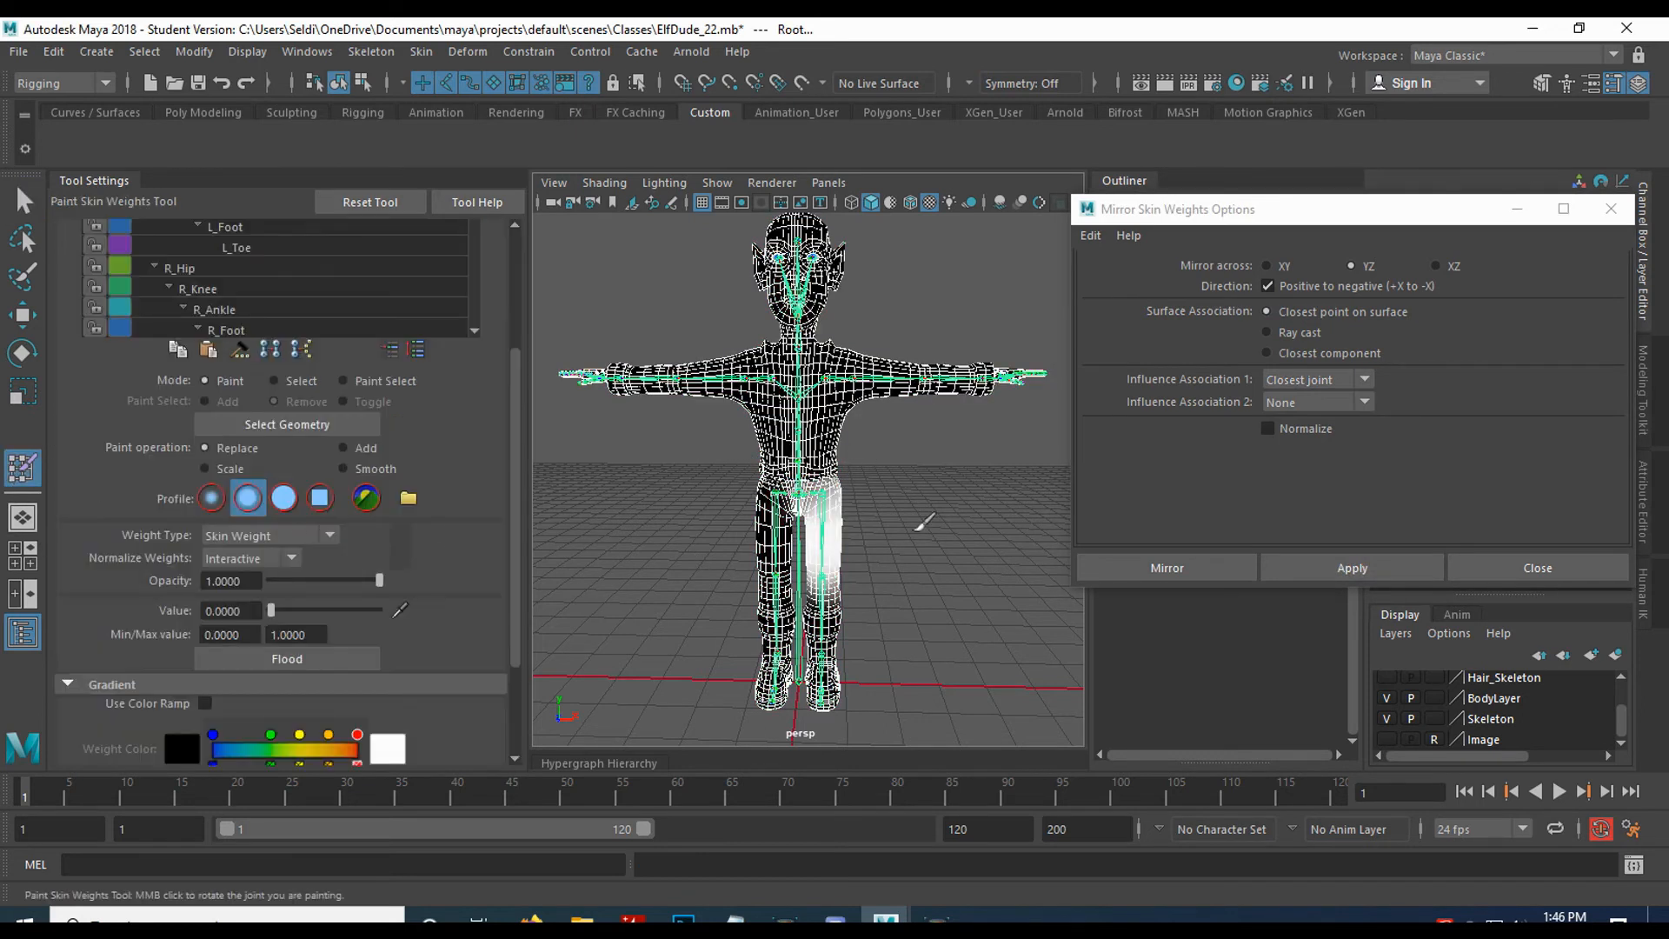
click(718, 183)
click(911, 910)
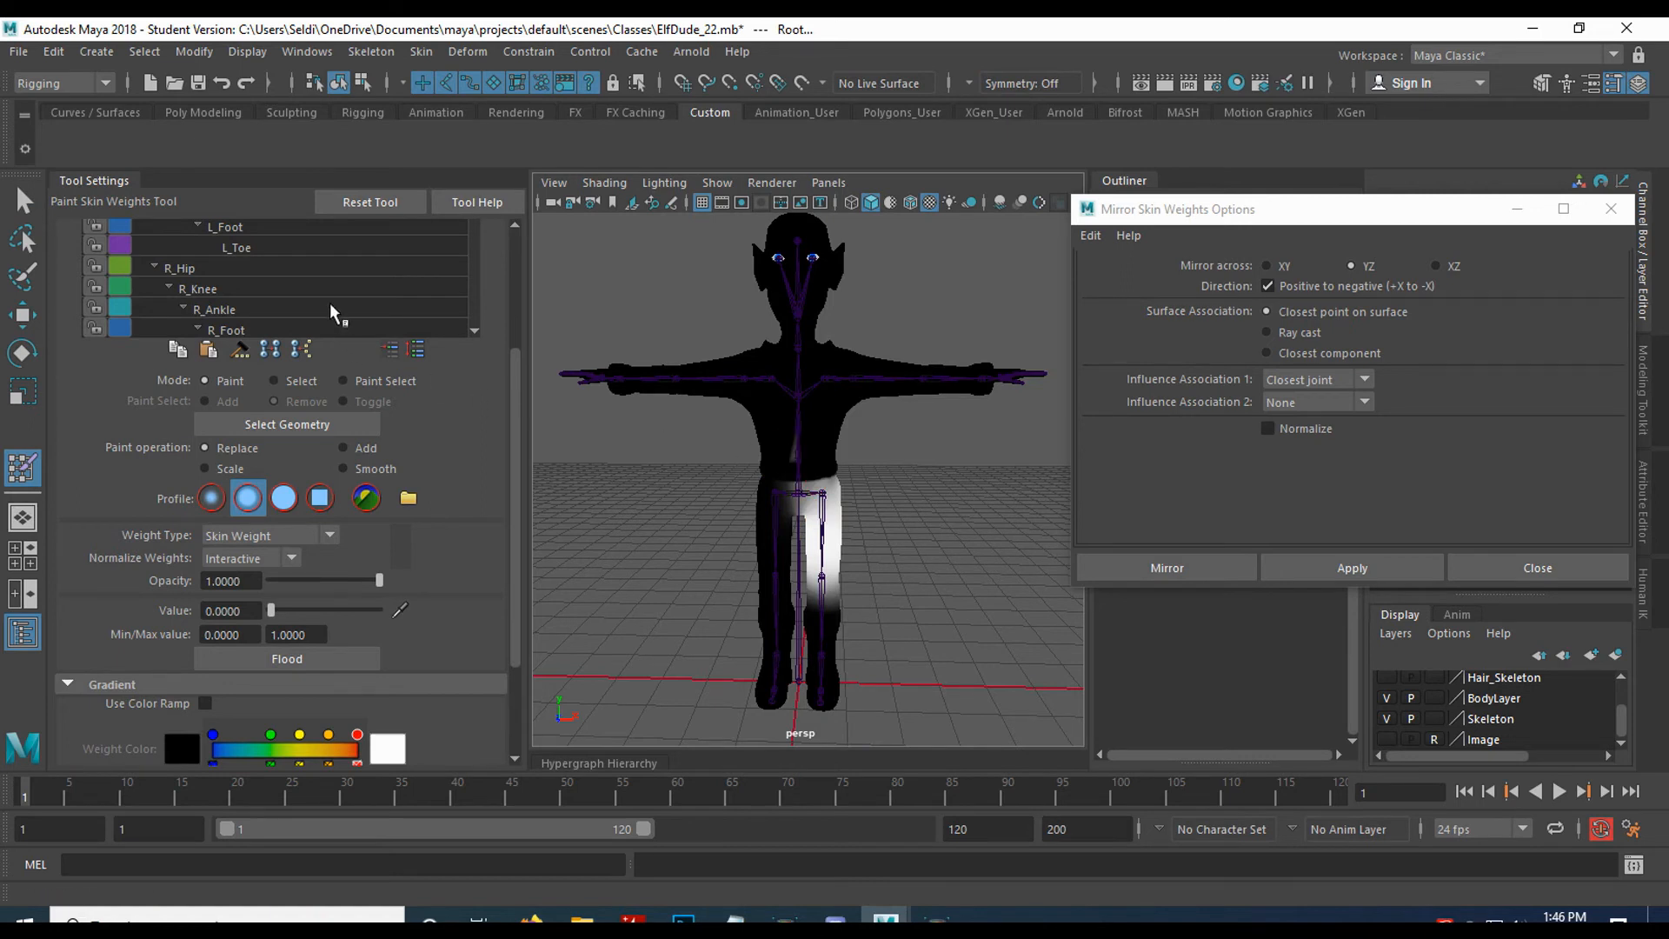
Examine the painted influences of R_Hip, Spine1, Spine2, Spine3 and L_Collar on the body mesh.
scroll(498, 300, up, 3)
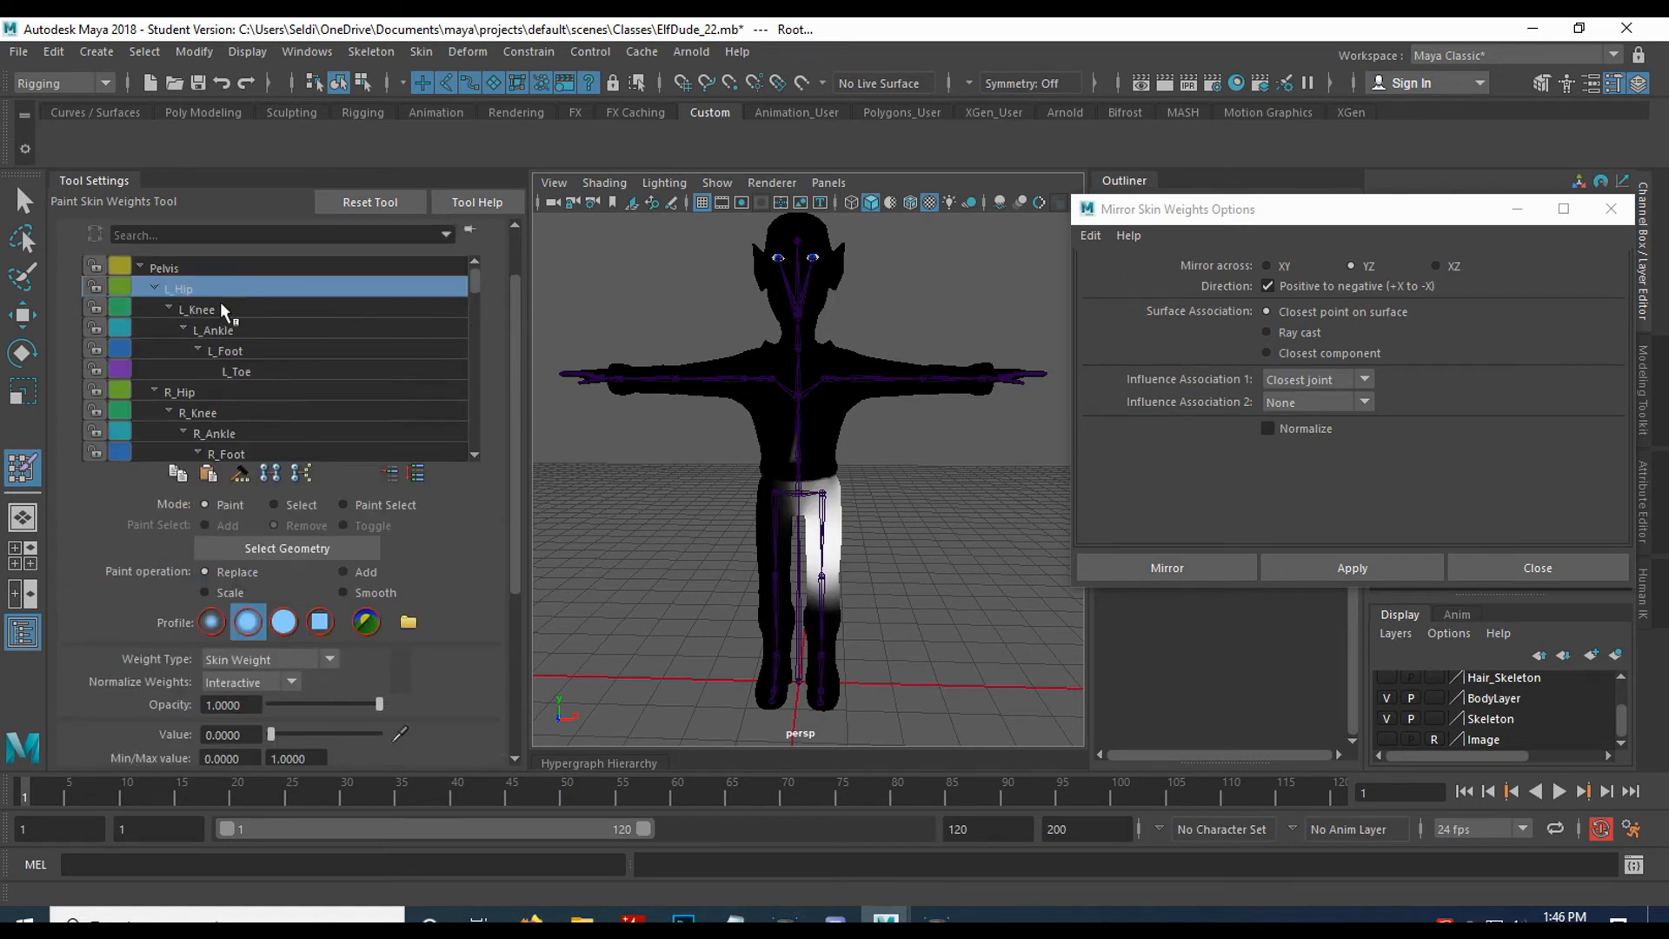
click(215, 394)
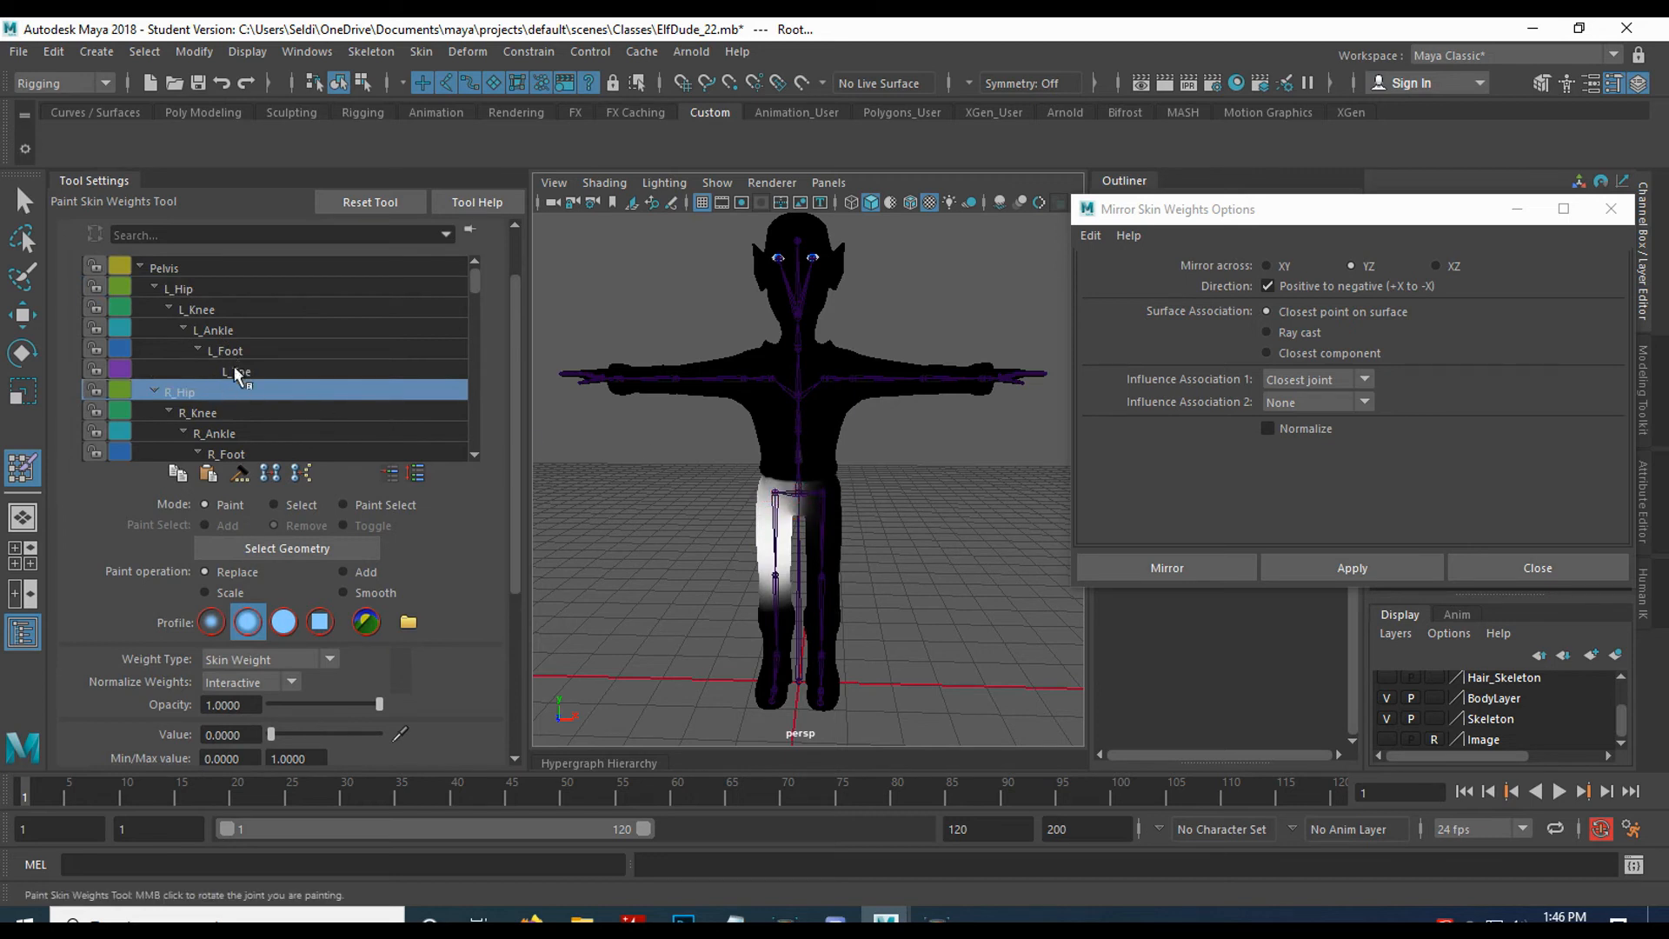
scroll(252, 402, down, 3)
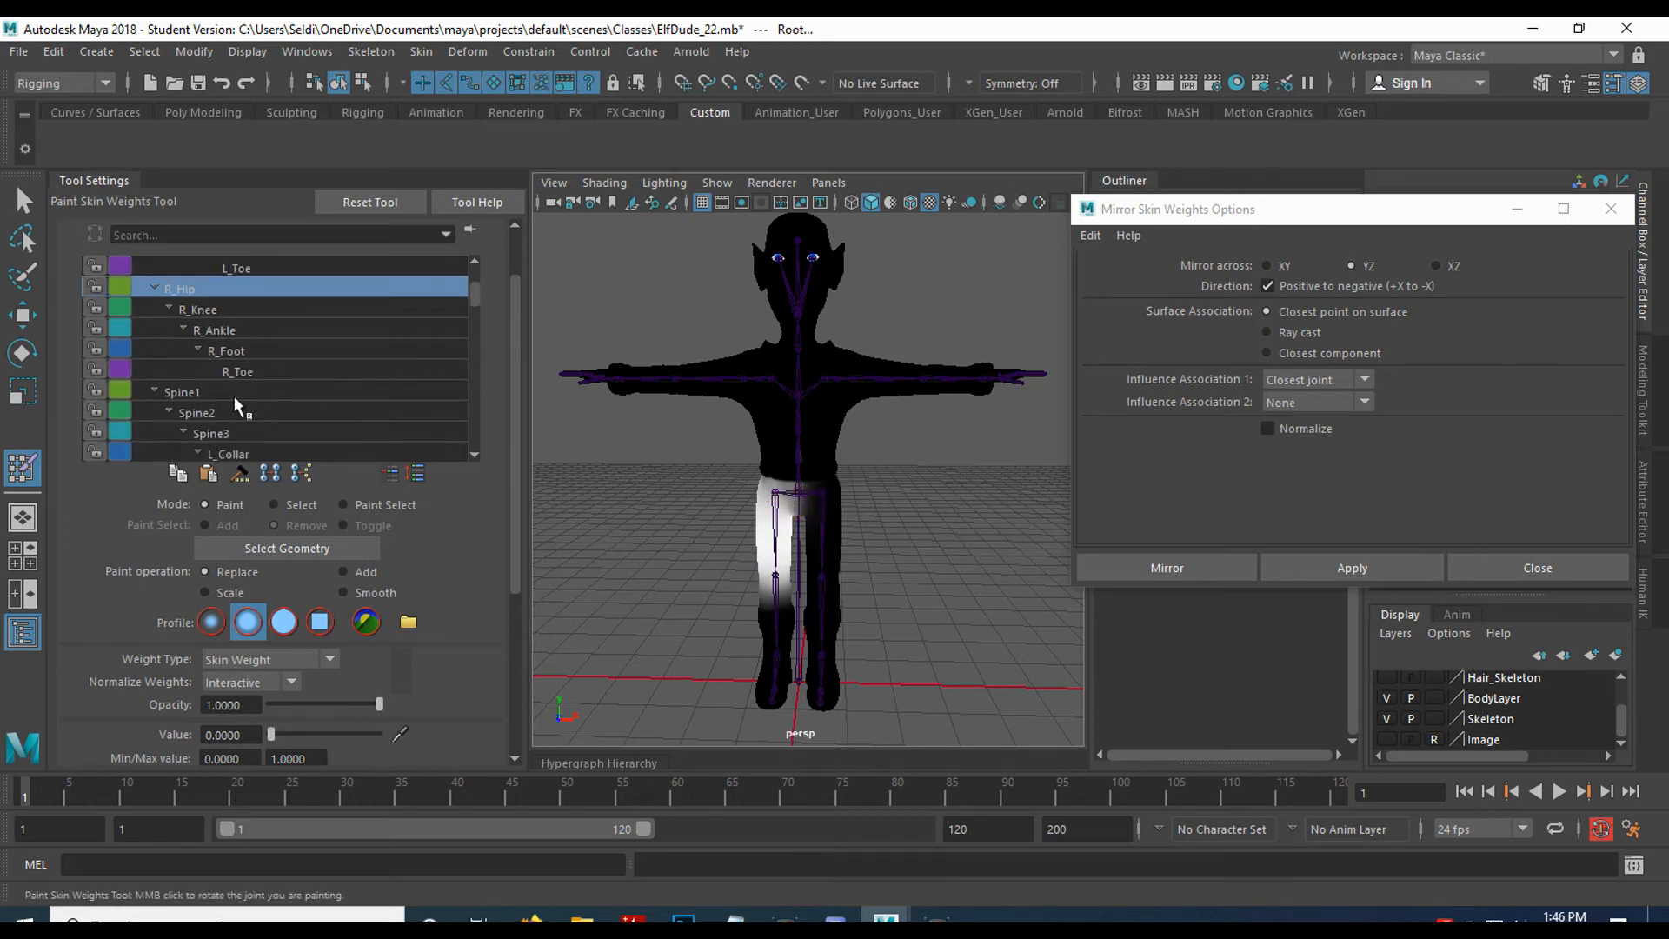
click(195, 394)
click(228, 407)
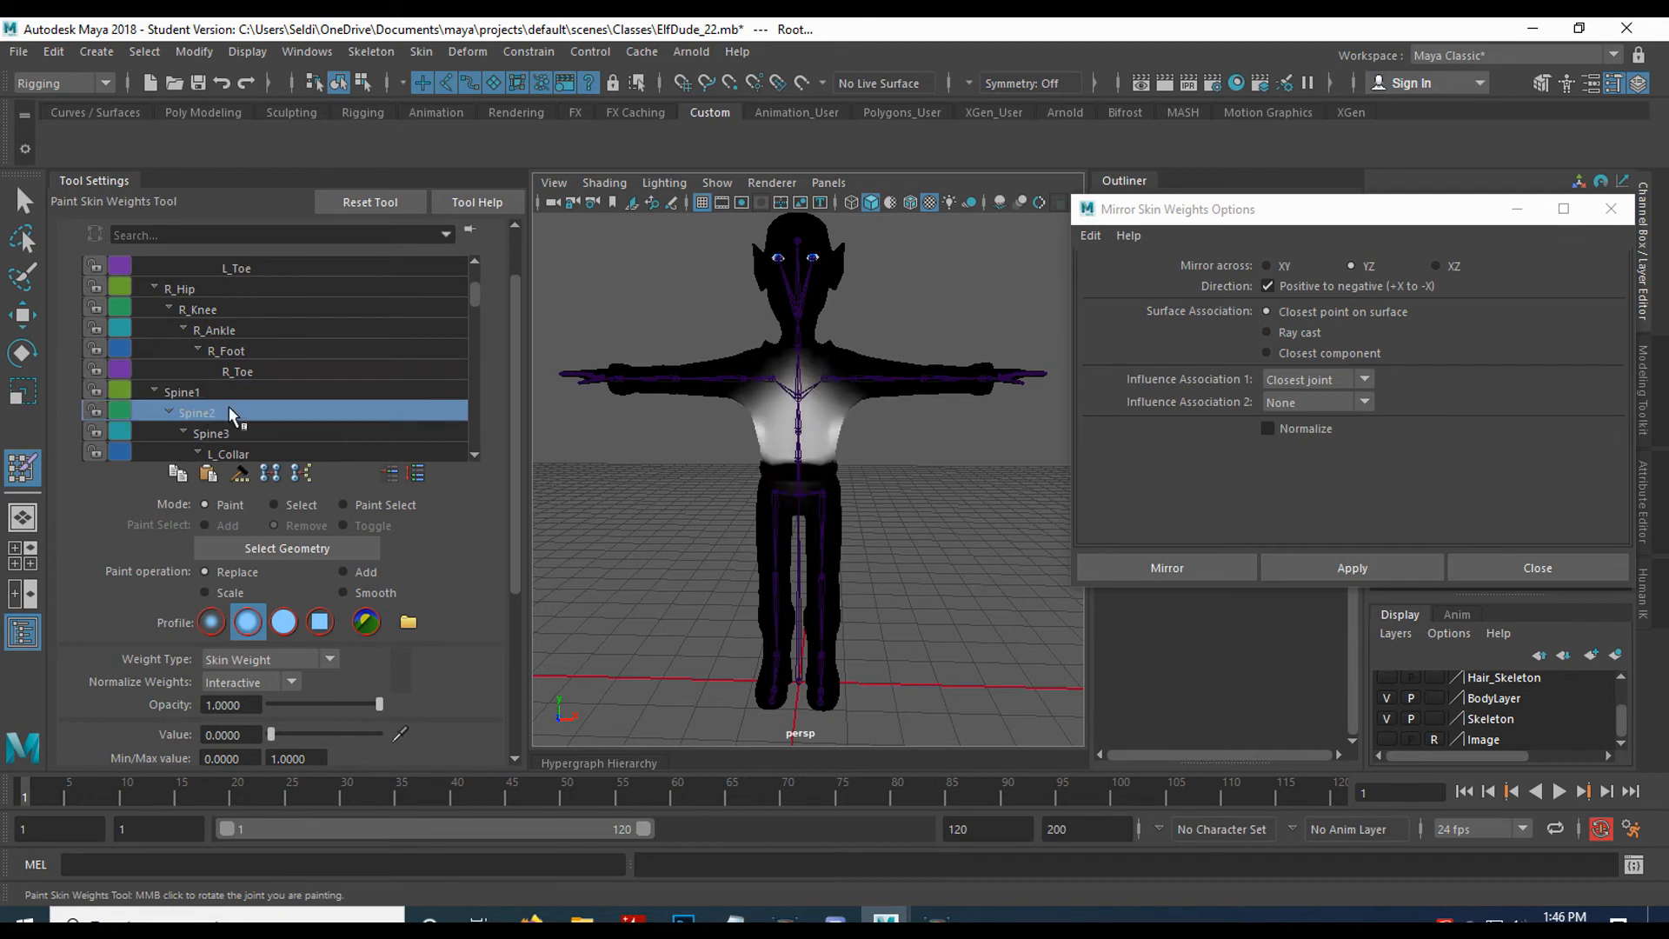
scroll(291, 410, down, 1)
click(289, 412)
scroll(299, 412, down, 2)
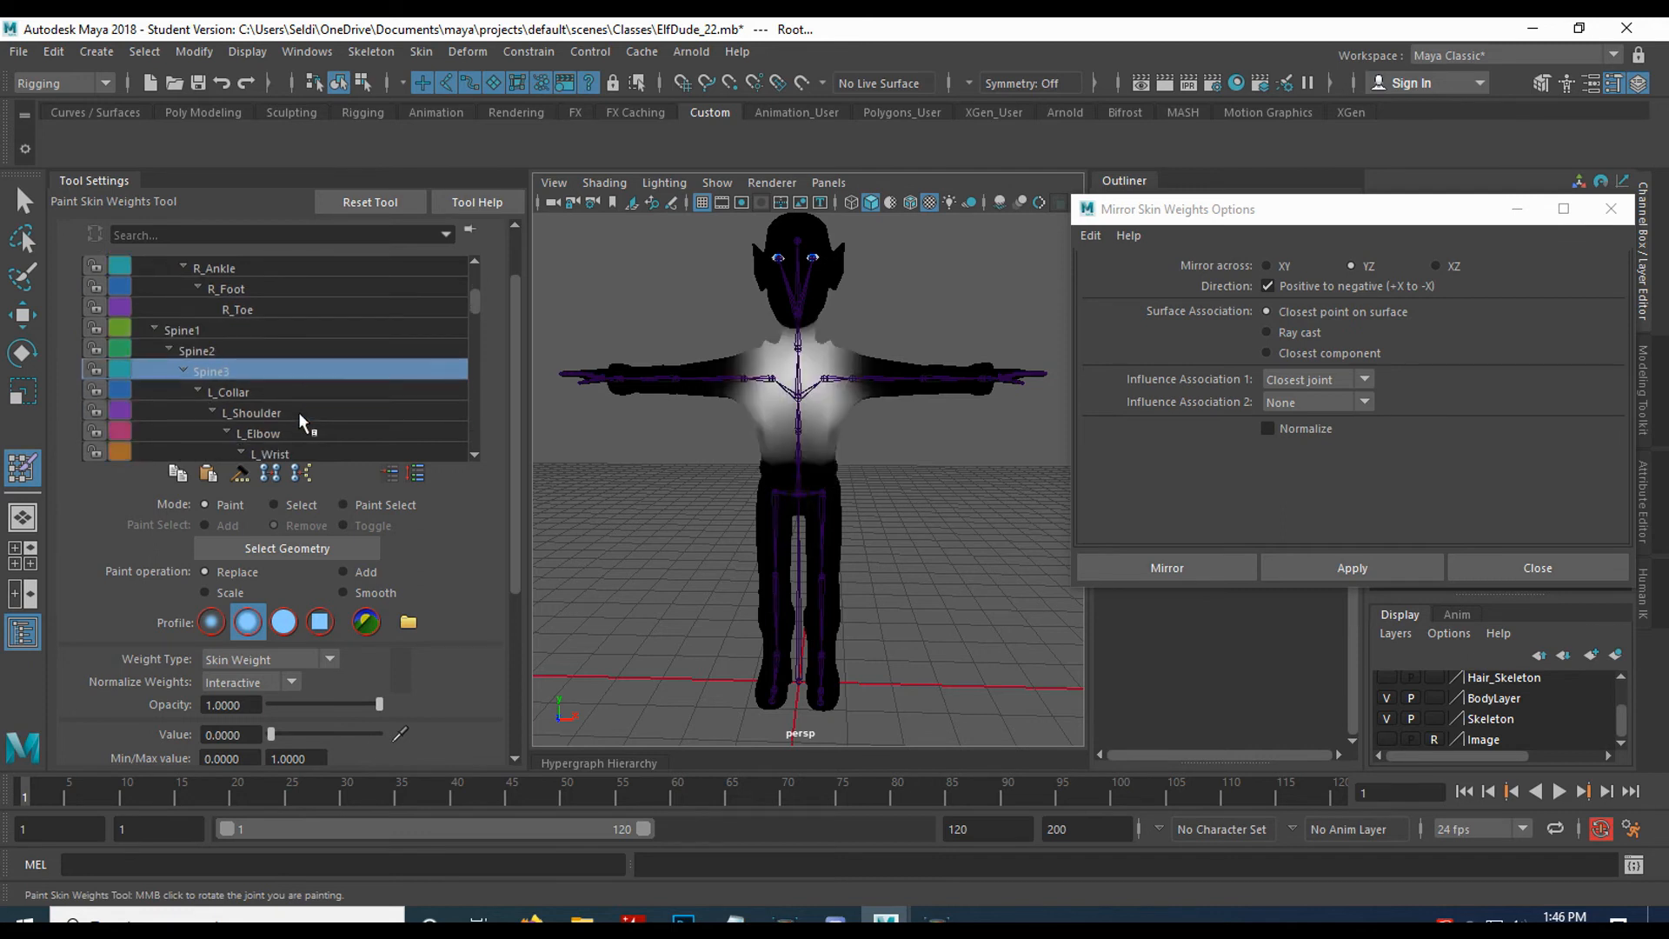
click(299, 393)
scroll(299, 402, down, 2)
scroll(300, 402, down, 2)
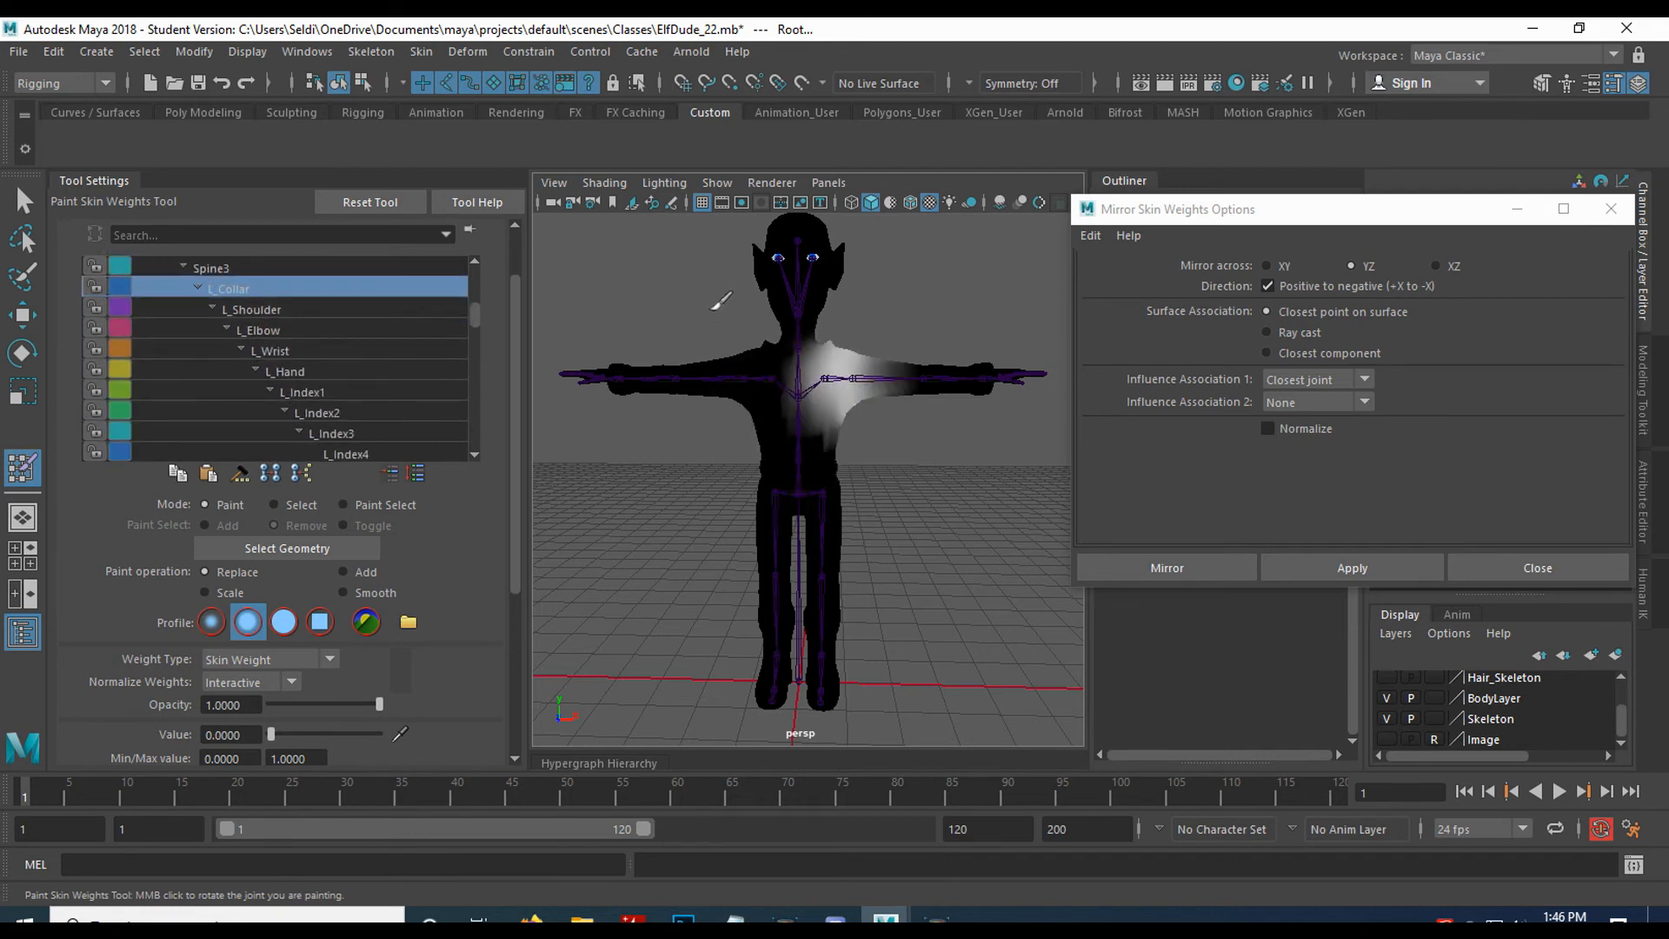
Inspect L_Collar's influence from an angled view, and check the influences of Head and Spine1.
mouse_move(693, 311)
alt+mouse_down()
mouse_move(682, 343)
mouse_move(746, 441)
alt+mouse_up()
scroll(307, 332, down, 8)
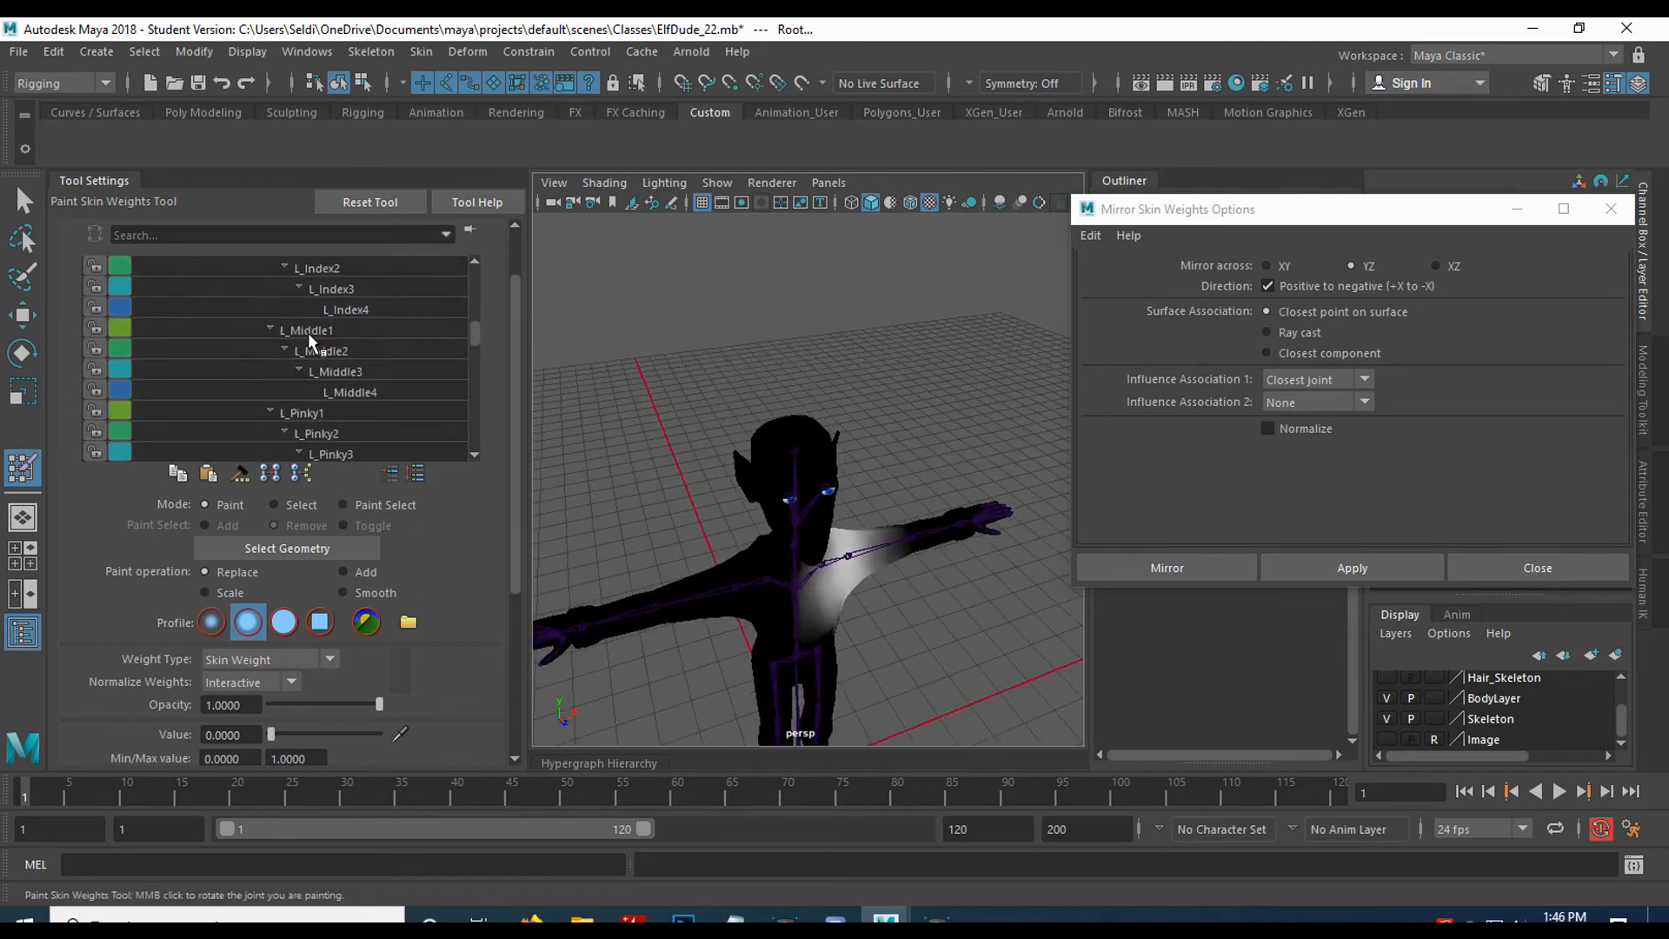
scroll(308, 332, down, 1)
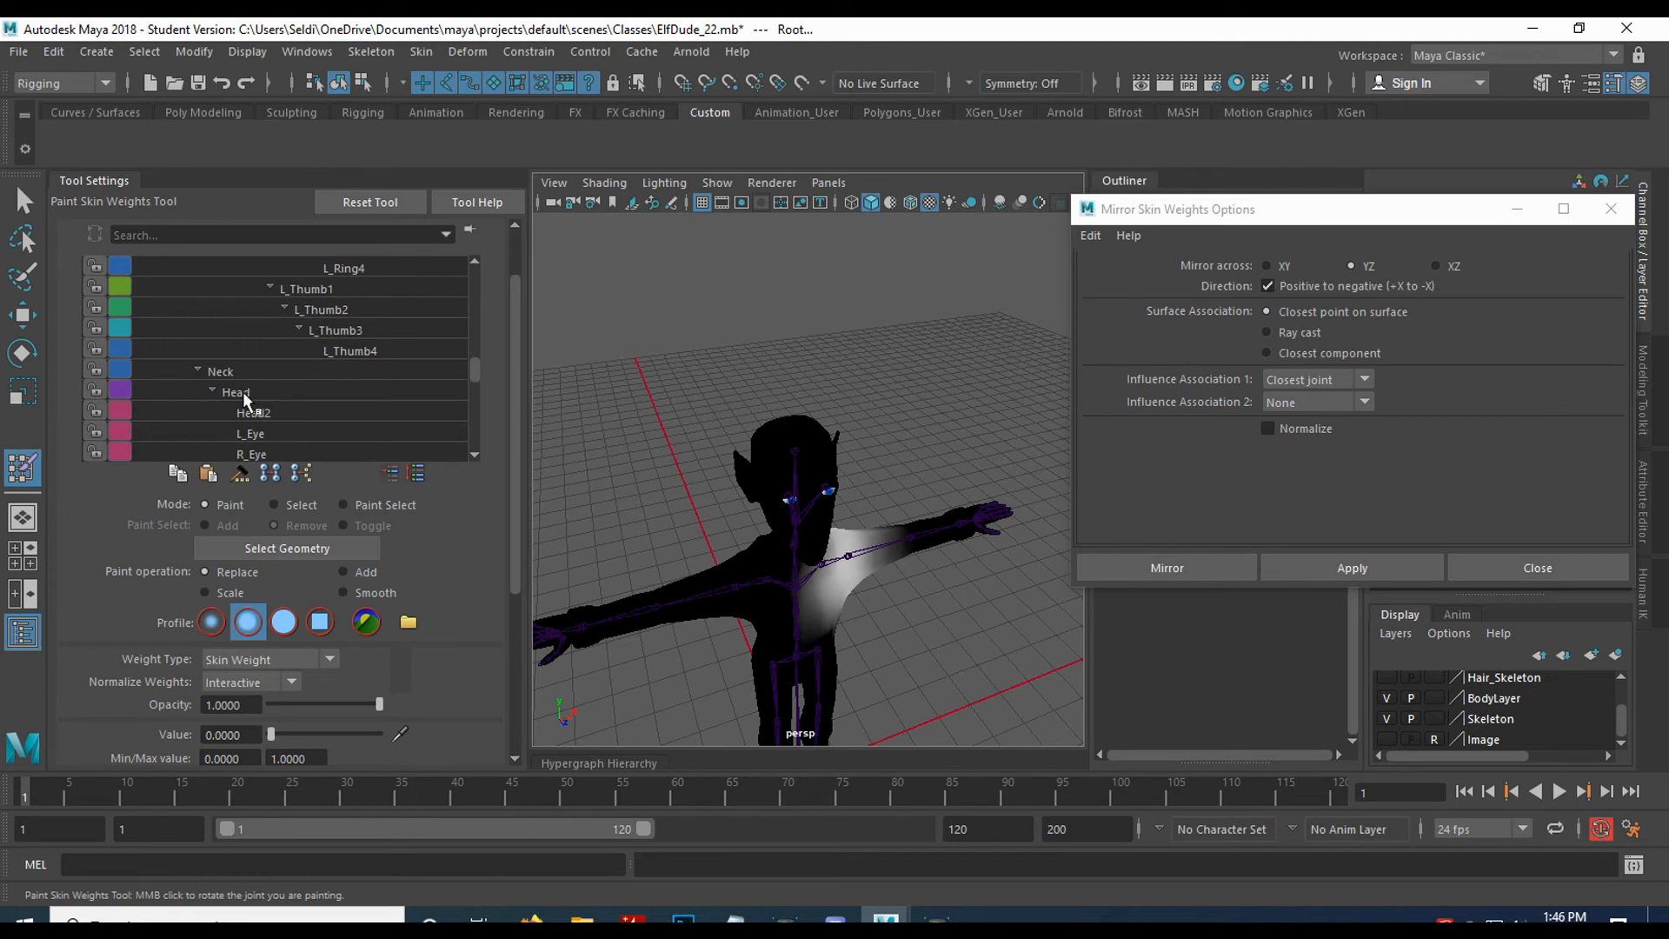
click(242, 391)
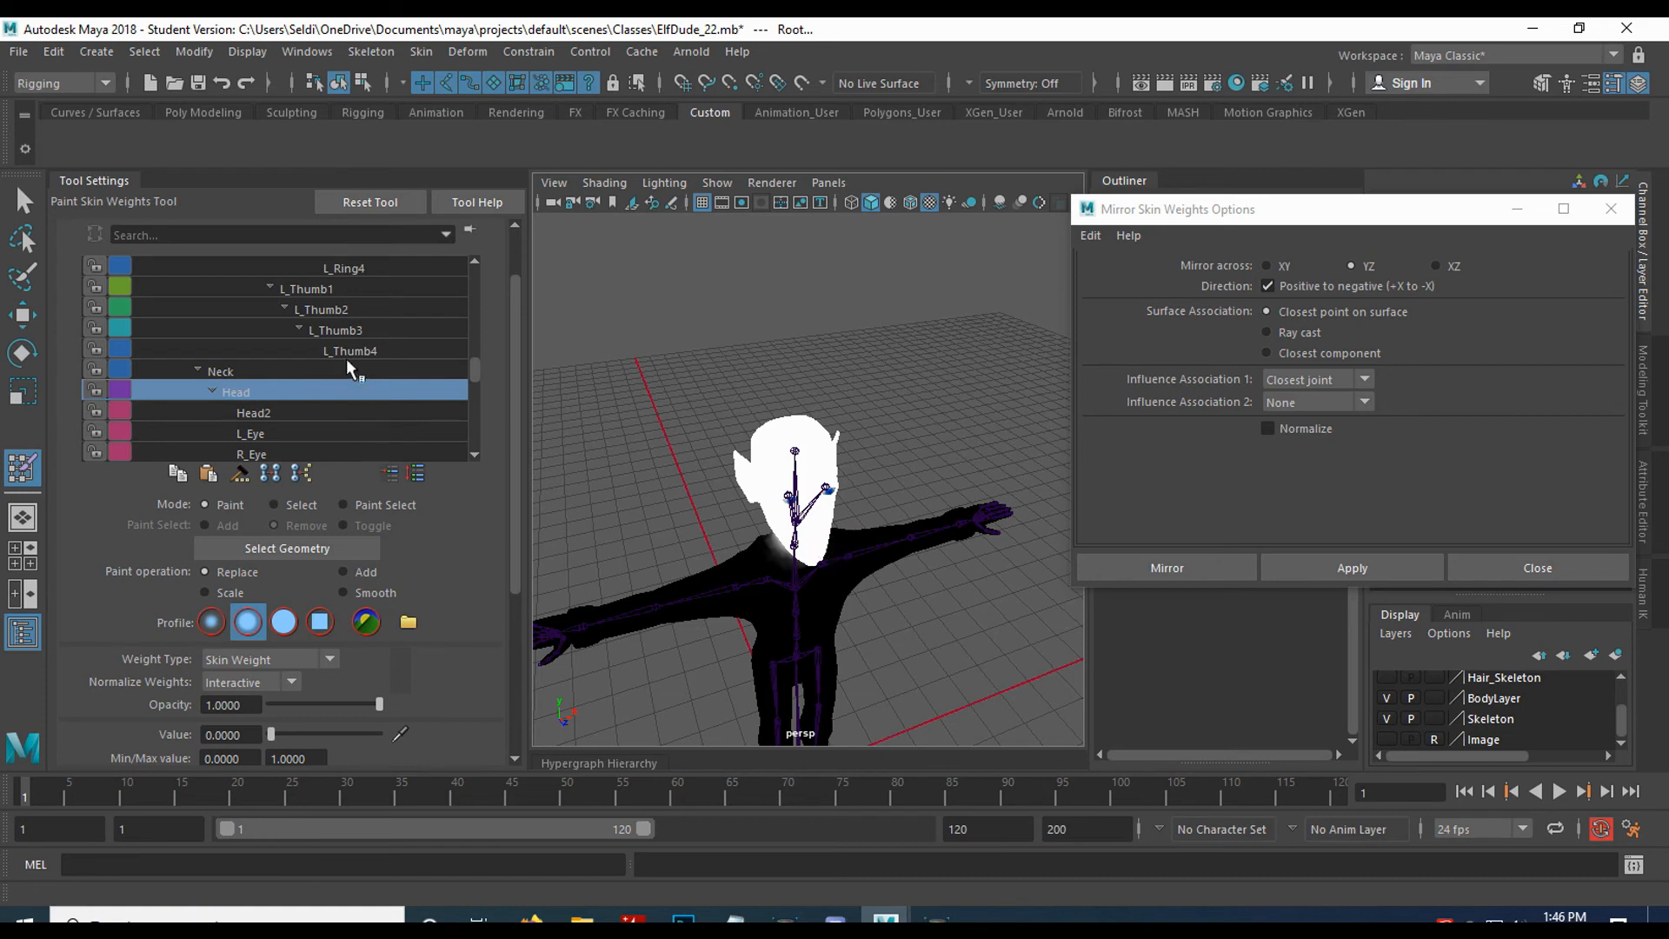
scroll(347, 362, up, 10)
scroll(346, 358, up, 1)
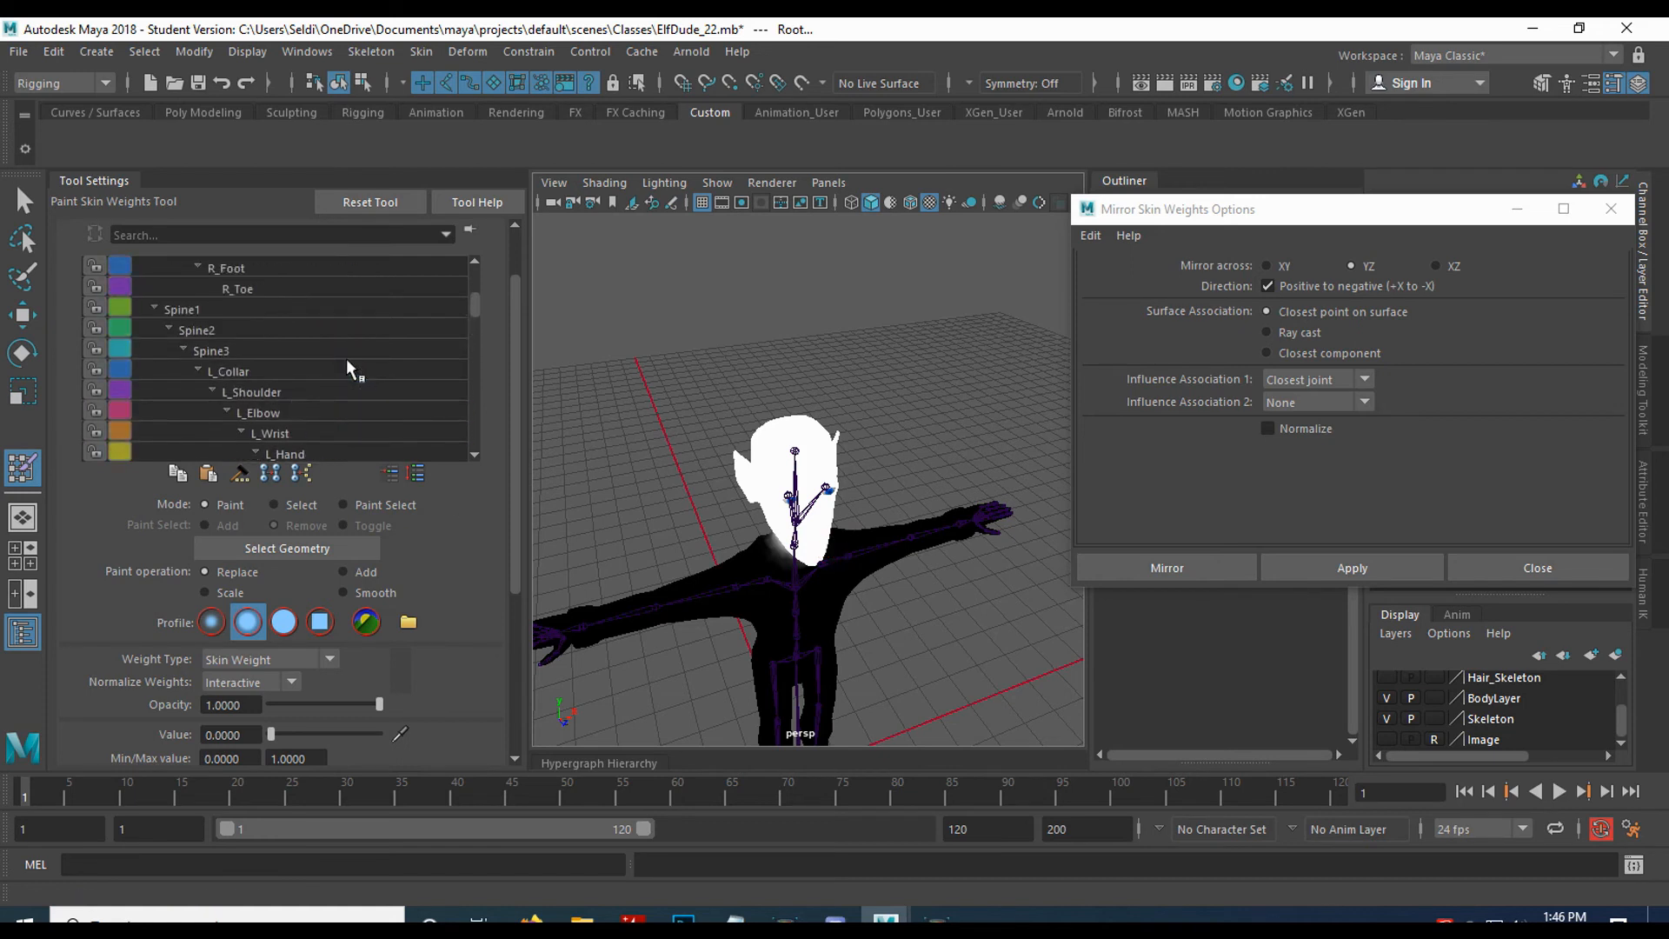
click(218, 308)
scroll(279, 346, up, 7)
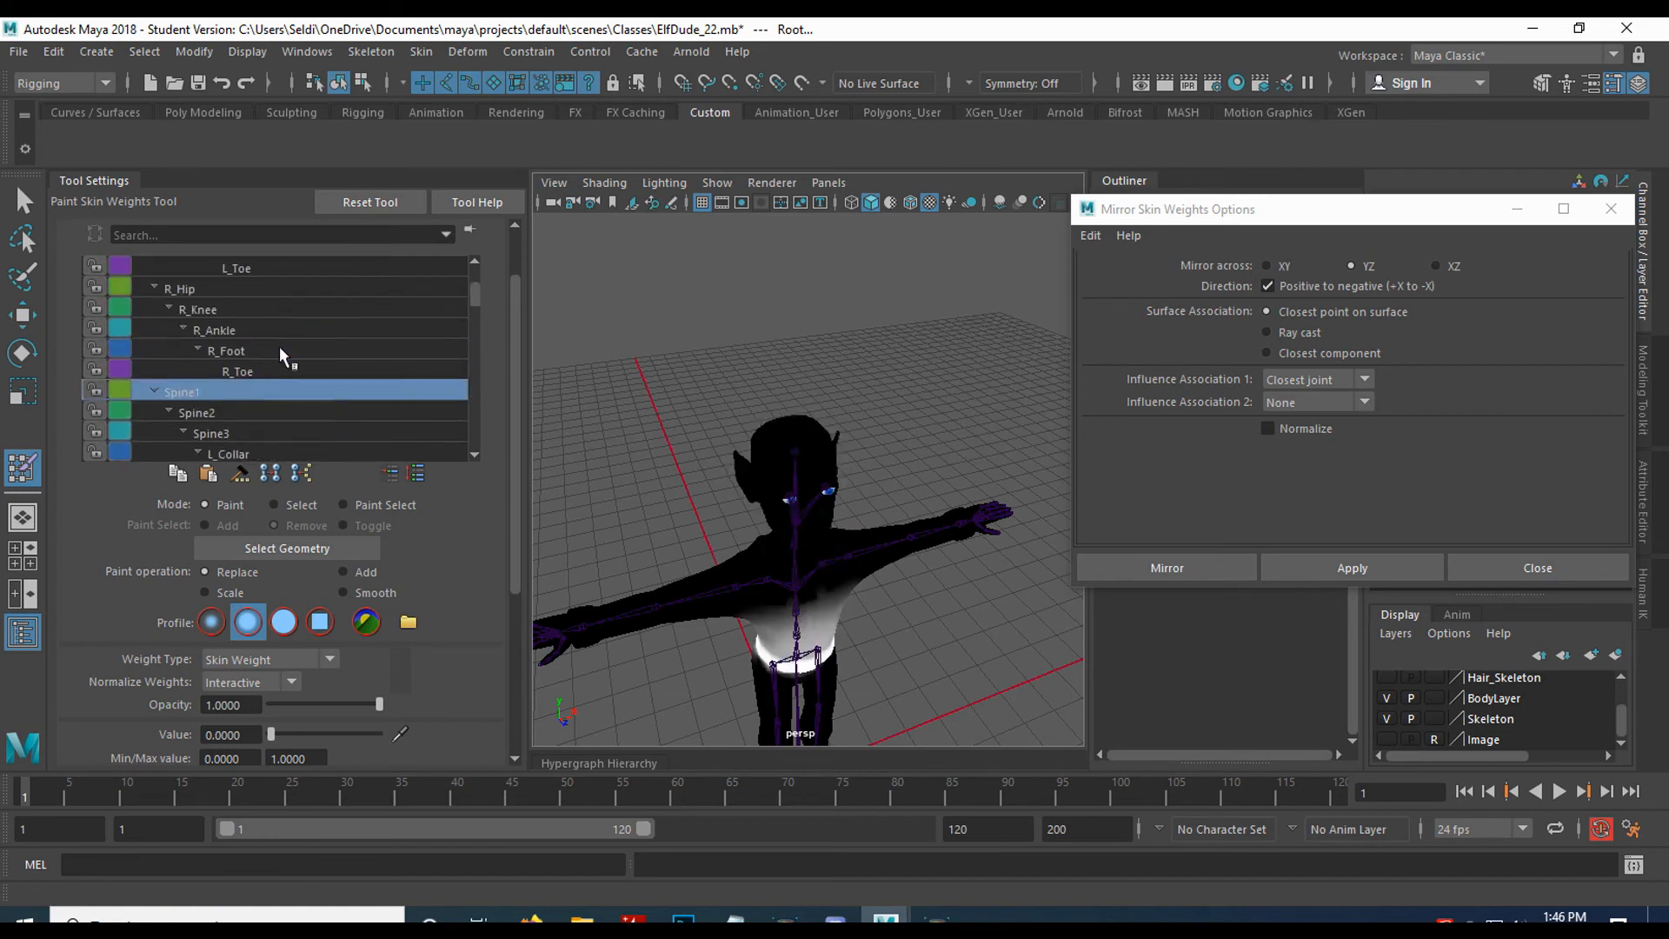
Paint out the stray L_Hip and R_Hip influences on the front of the torso, using Replace at value 0.
click(192, 350)
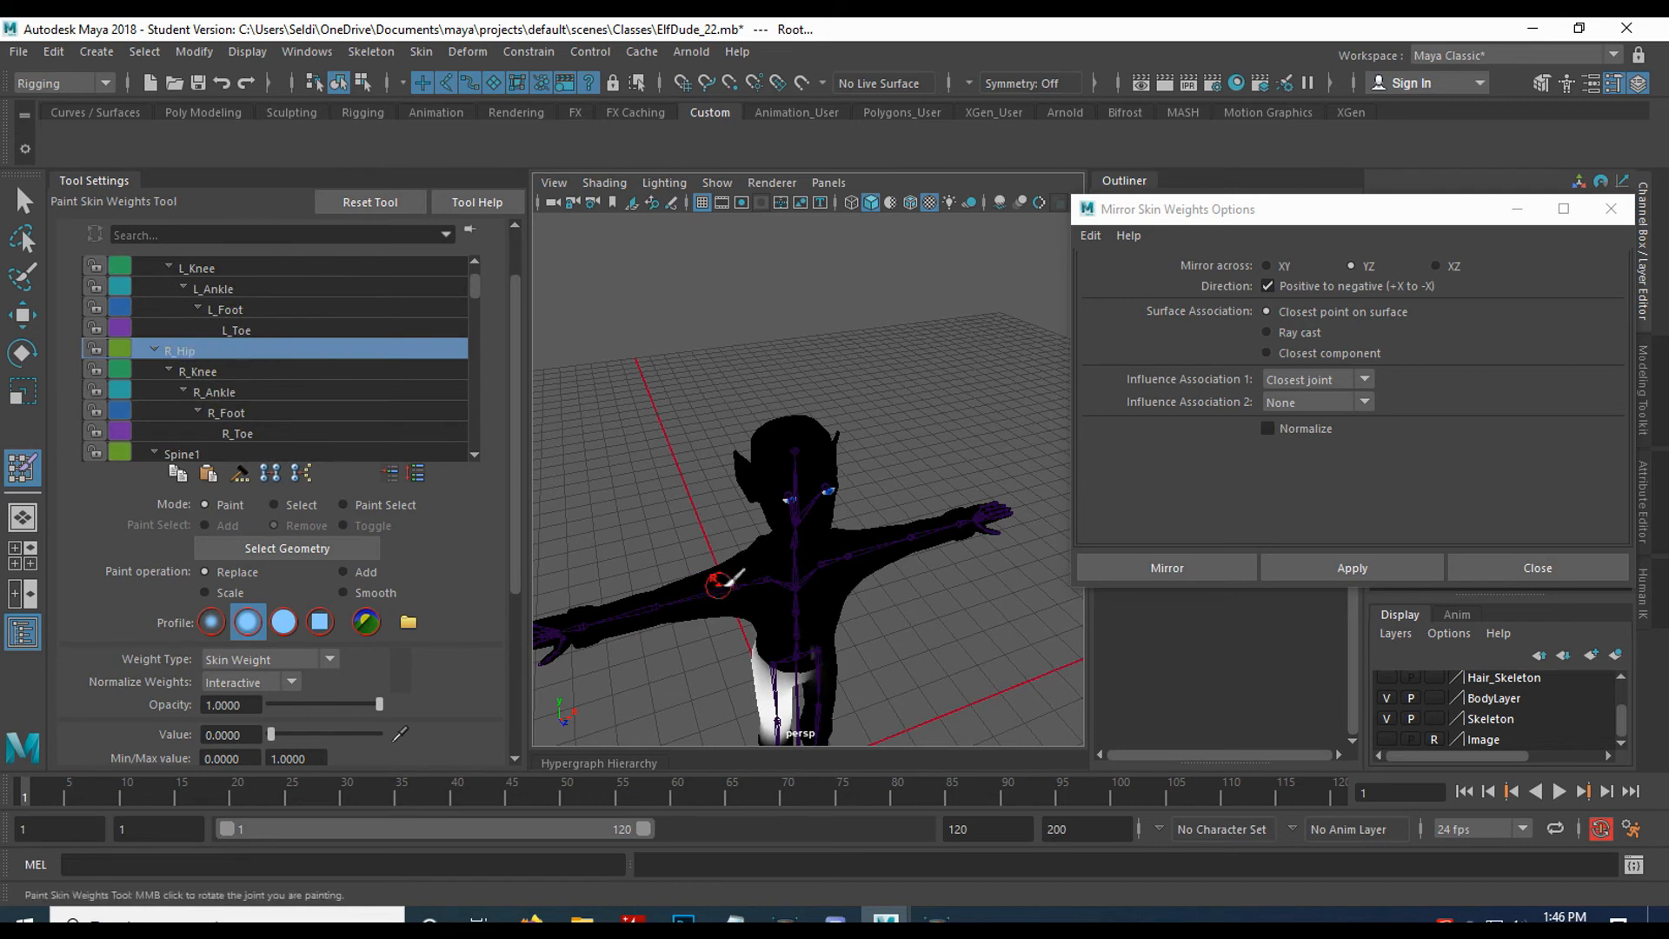
alt+drag(813, 612, 783, 469)
scroll(782, 486, up, 4)
scroll(775, 473, down, 2)
scroll(764, 447, up, 1)
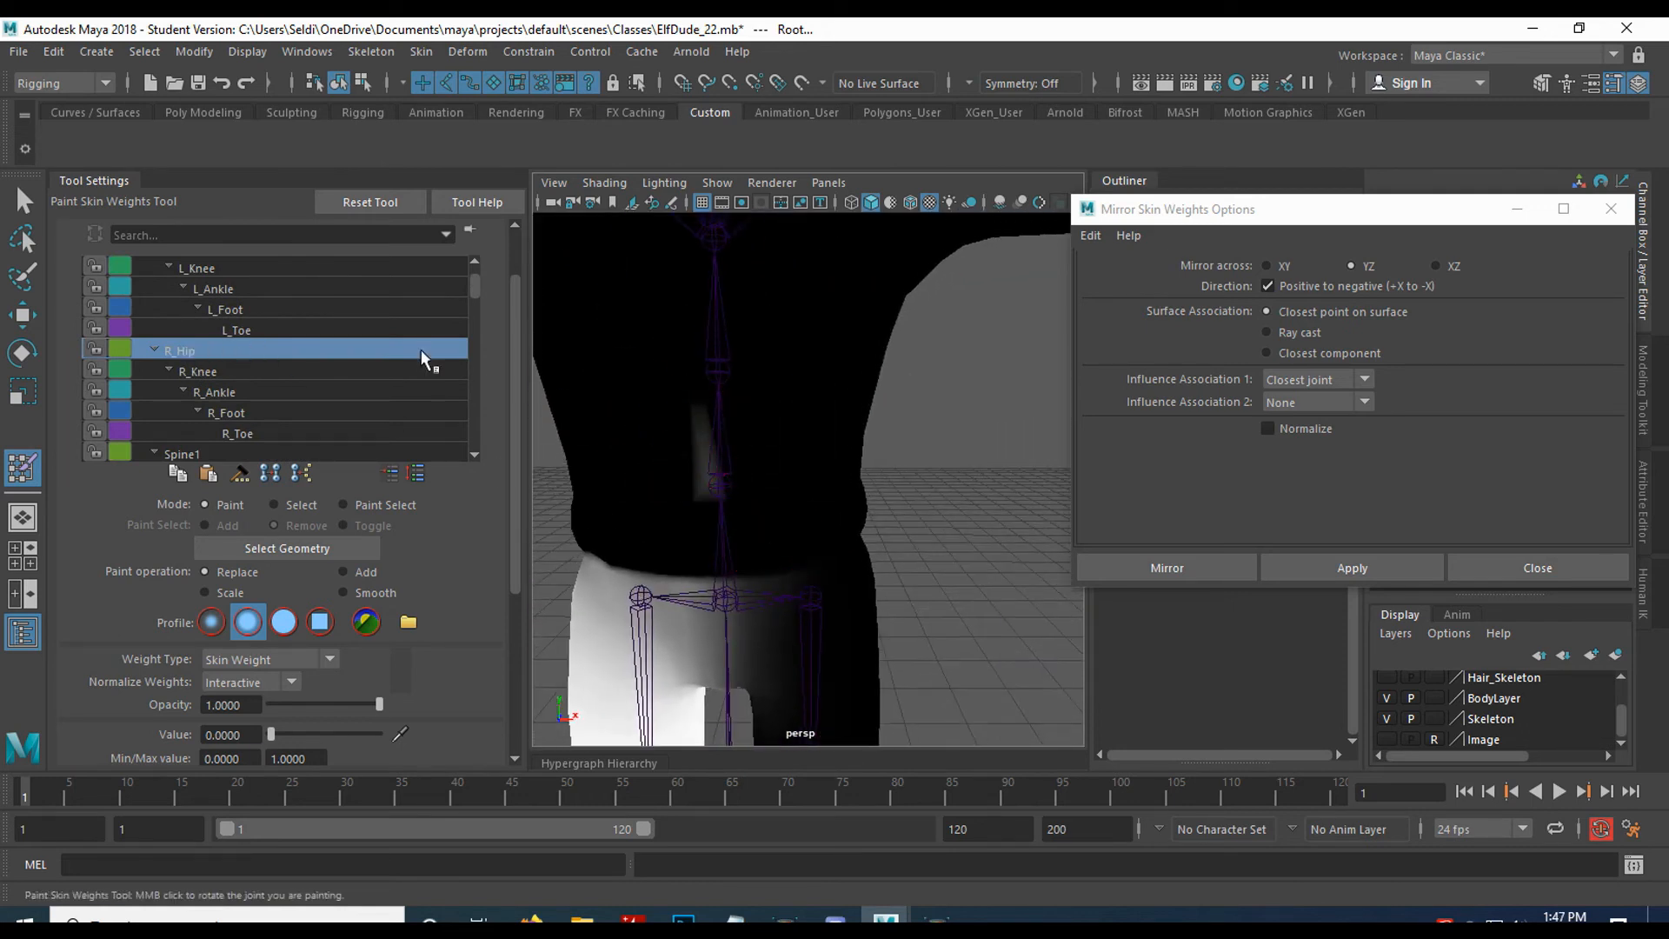
scroll(395, 350, up, 1)
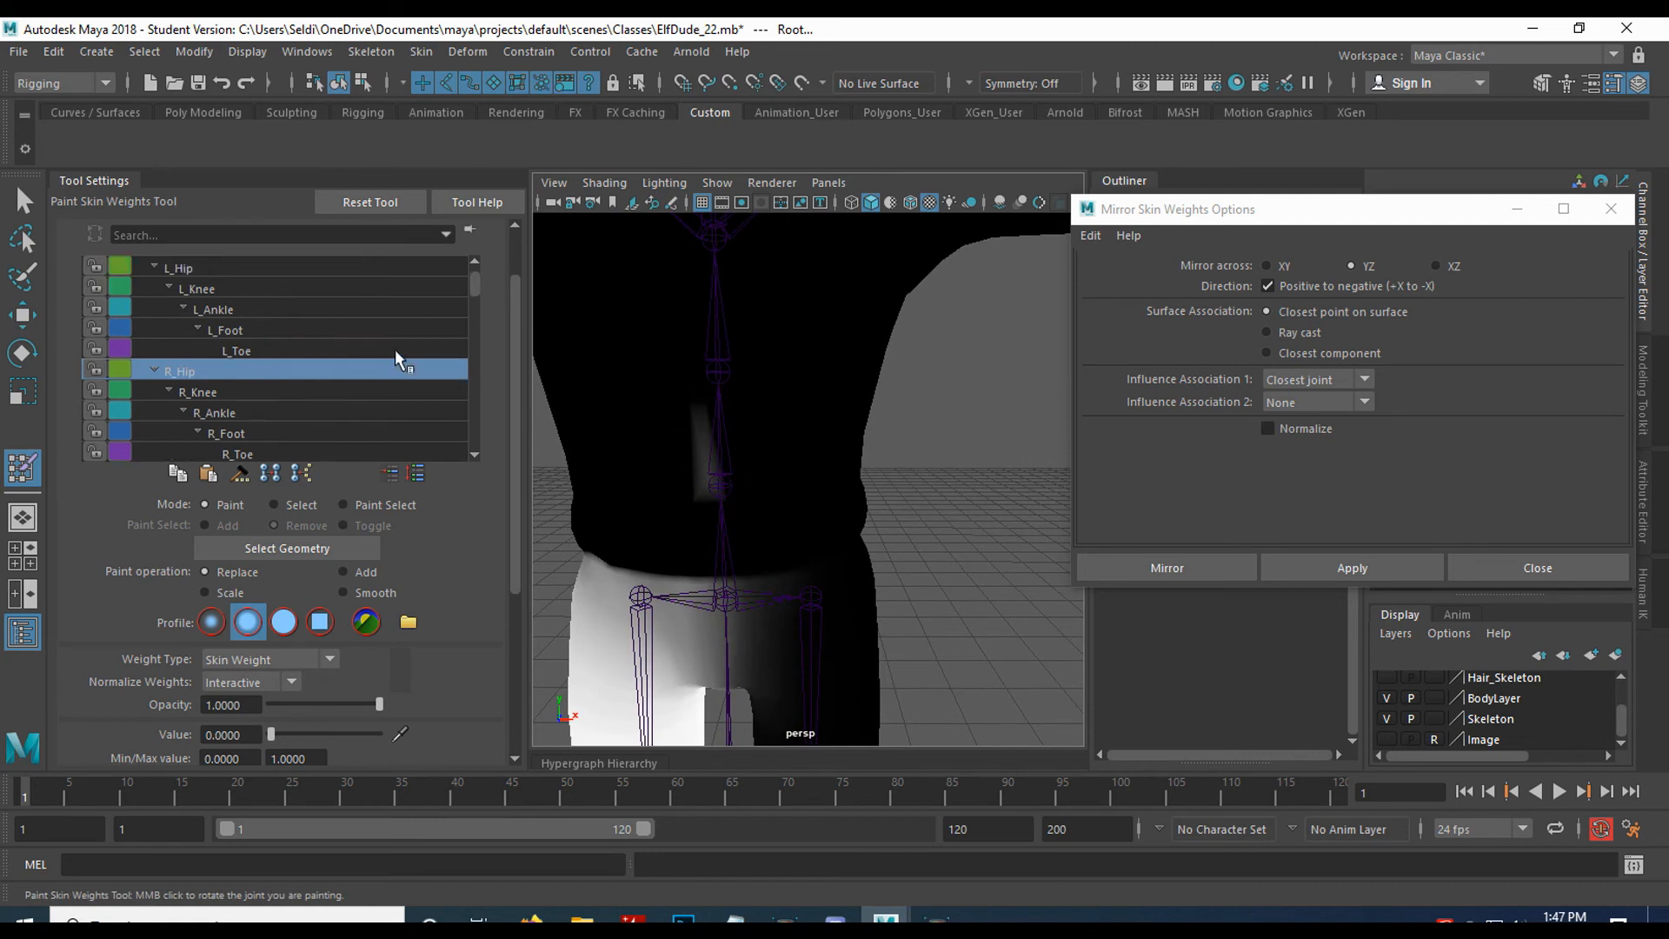
click(208, 267)
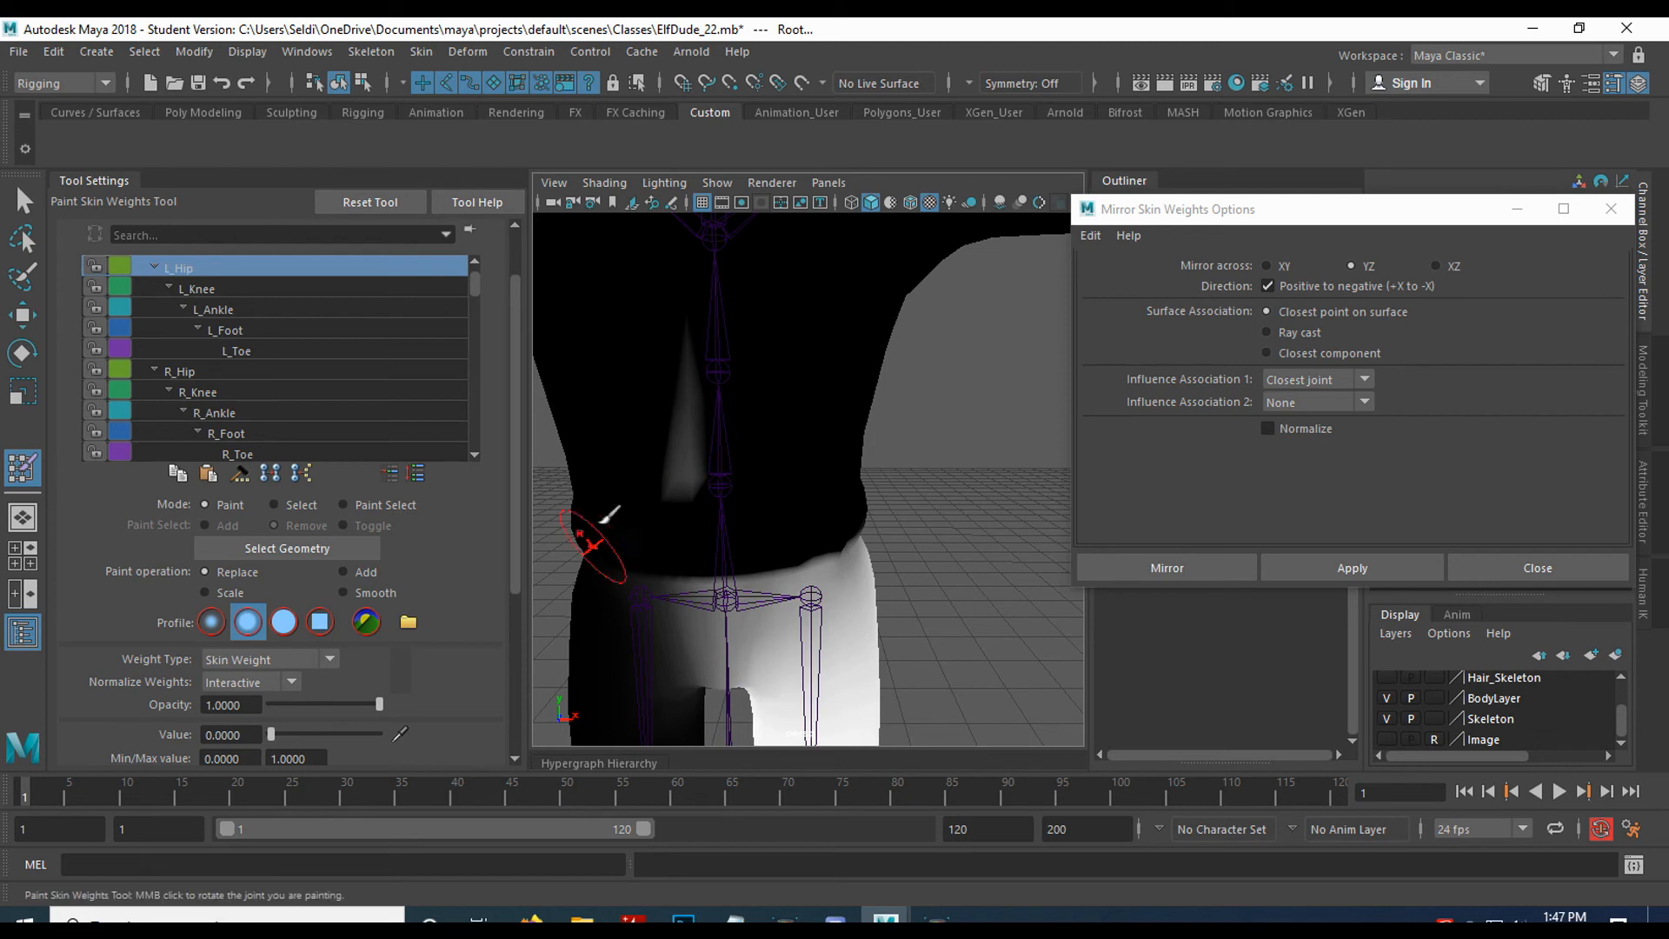
drag(683, 347, 698, 441)
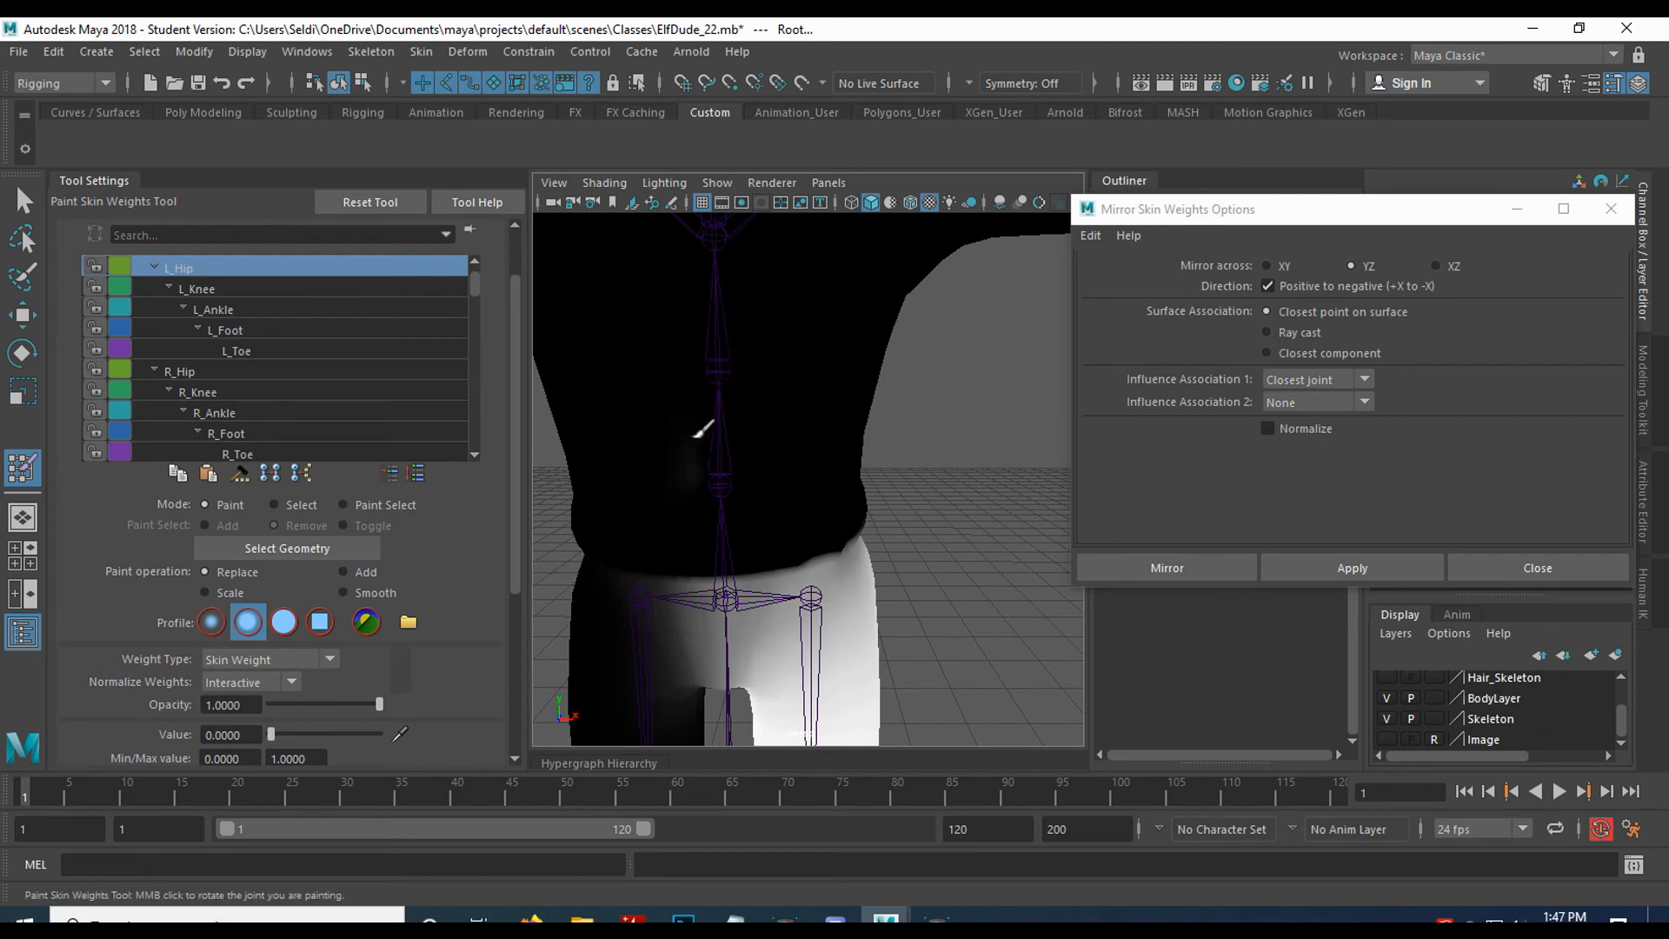
click(200, 373)
drag(676, 388, 707, 472)
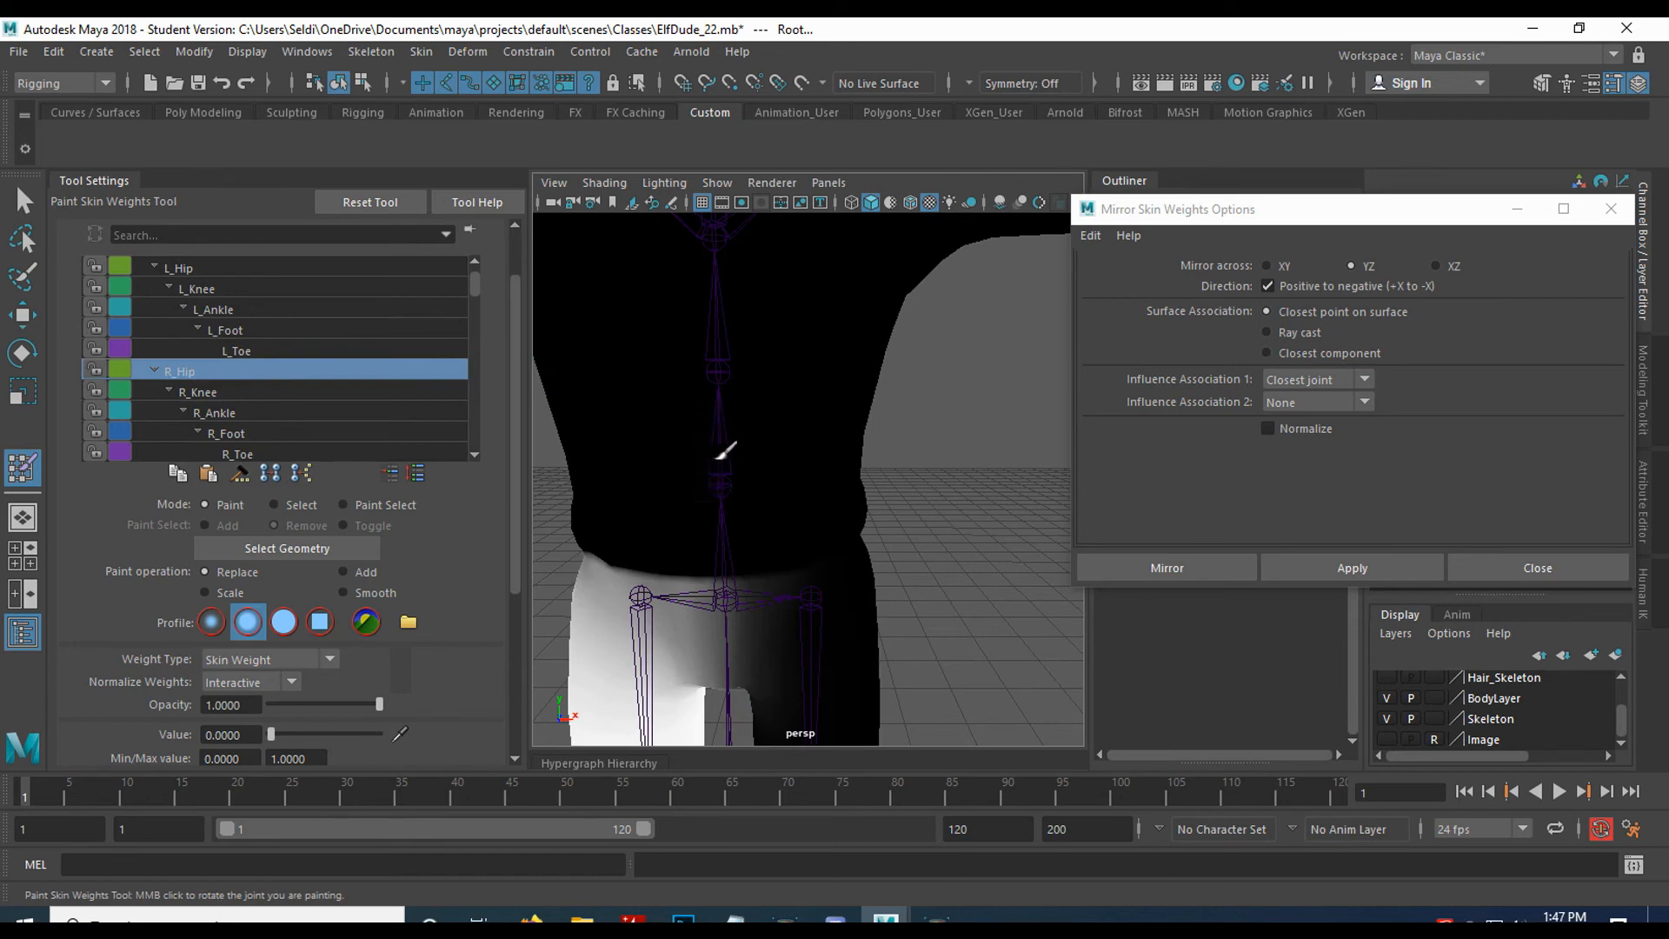
Paint out R_Hip's stray influence on the middle of the back with Replace at value 0, and check L_Hip there.
scroll(718, 457, down, 6)
alt+drag(958, 554, 519, 539)
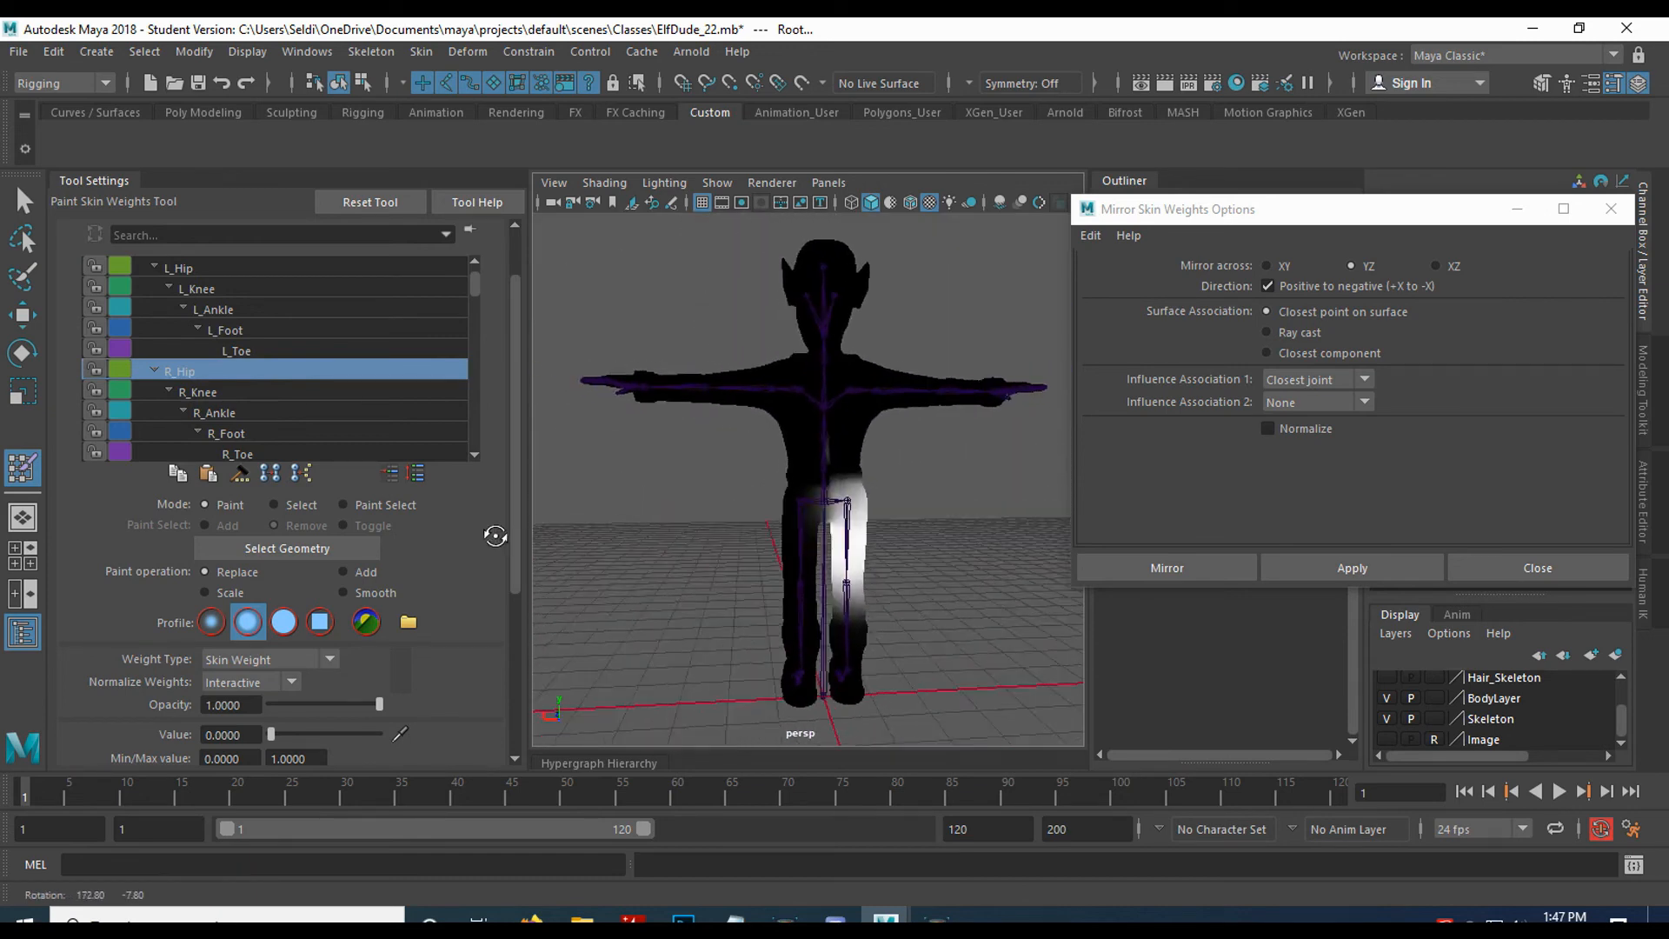
scroll(794, 511, up, 8)
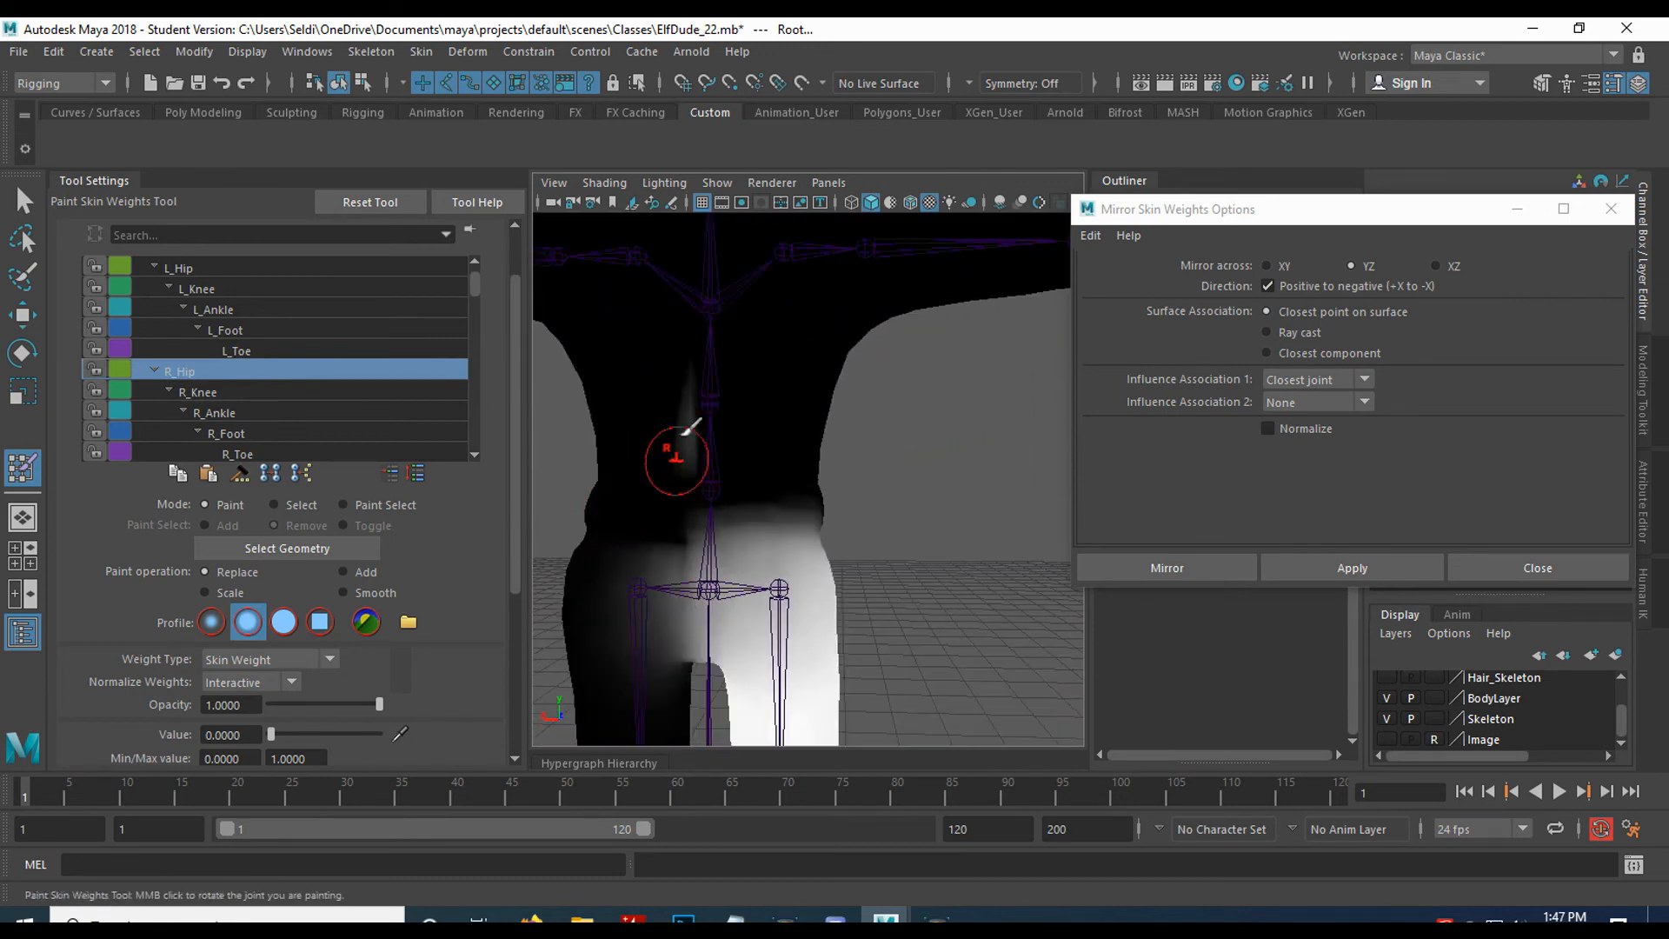
alt+middle_drag(685, 436, 753, 461)
mouse_move(785, 437)
alt+mouse_down()
mouse_move(771, 424)
mouse_move(739, 464)
alt+mouse_up()
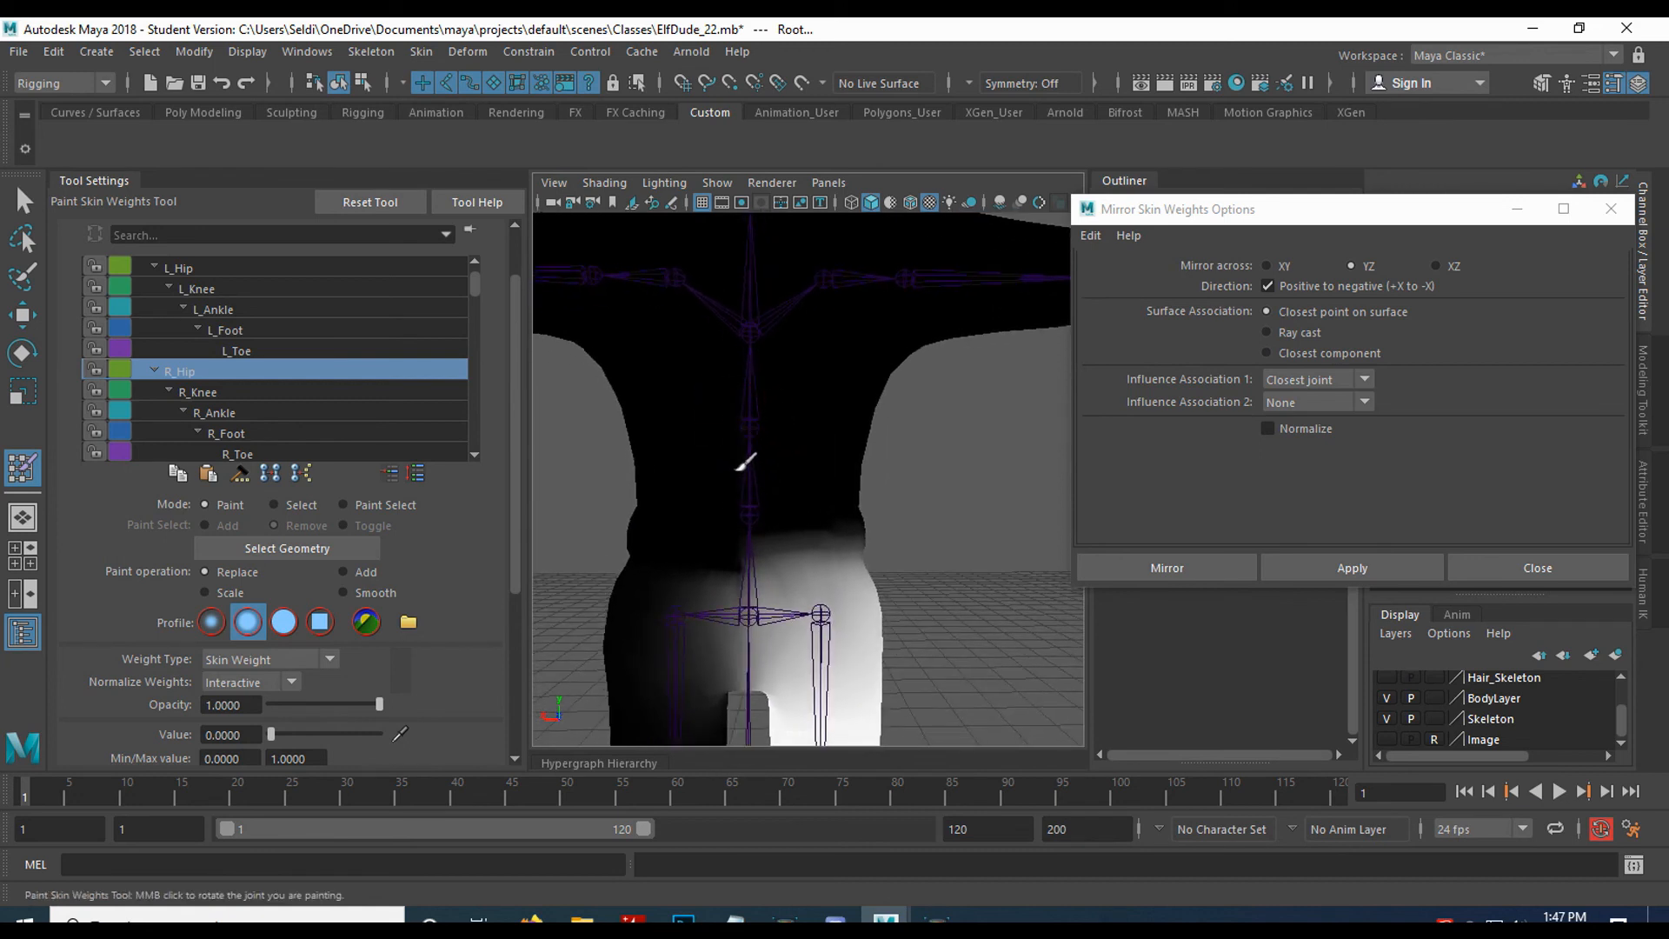
click(207, 270)
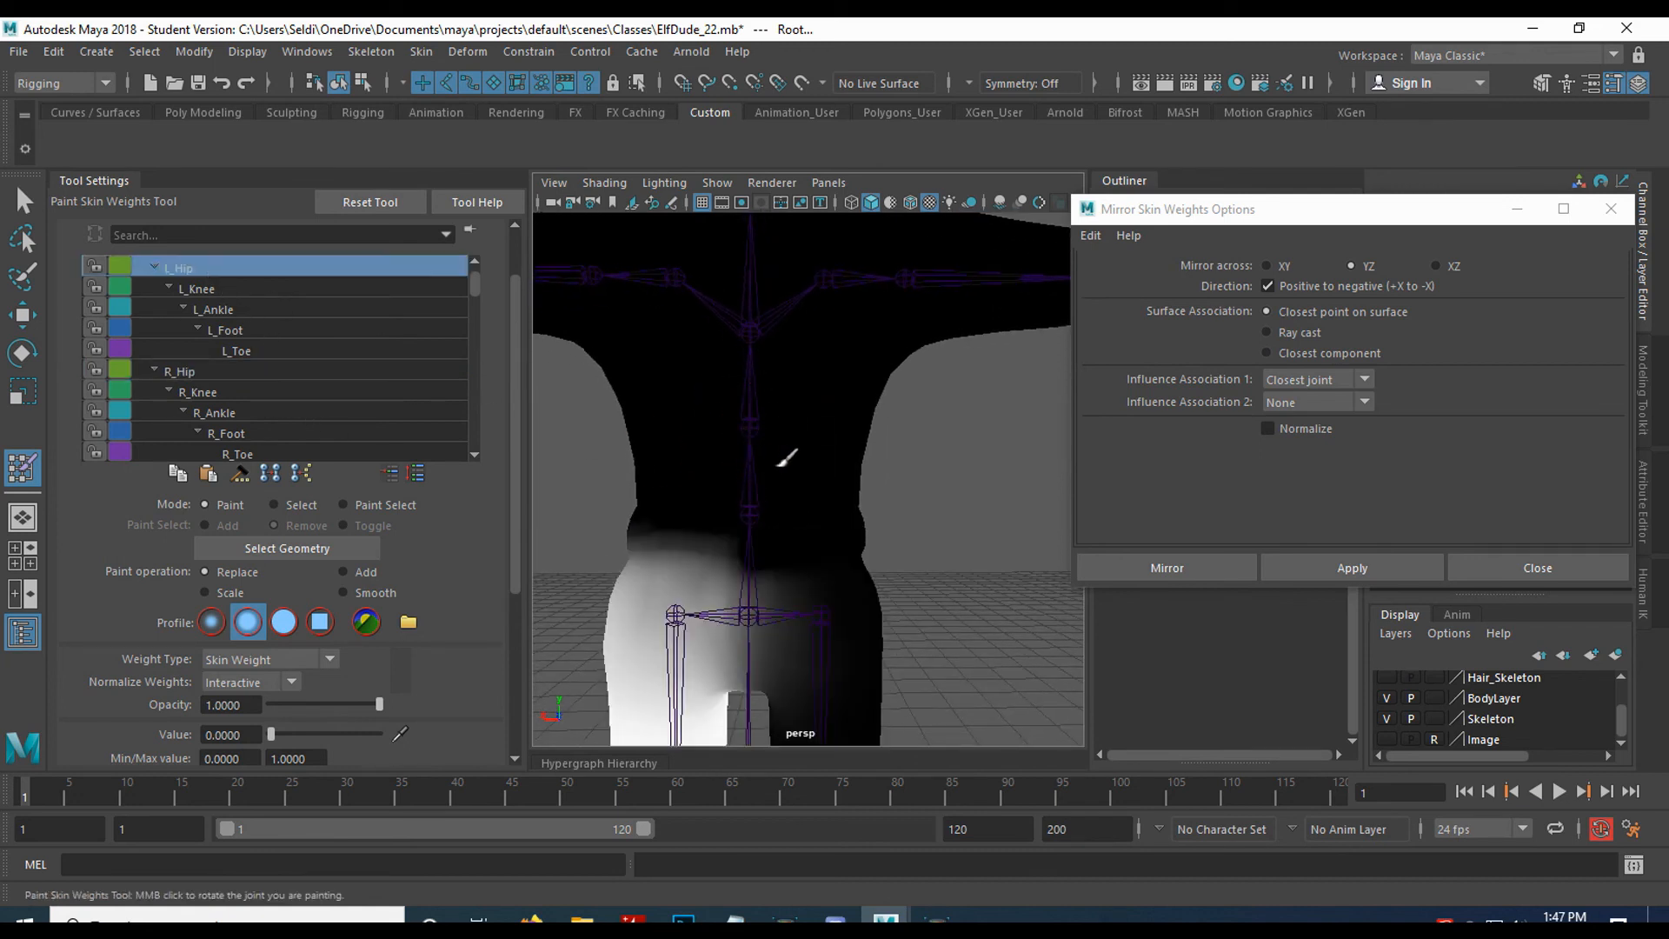
Leave weight painting and switch to the Select Tool.
scroll(759, 449, down, 7)
scroll(762, 453, up, 3)
alt+drag(563, 463, 913, 487)
key(q)
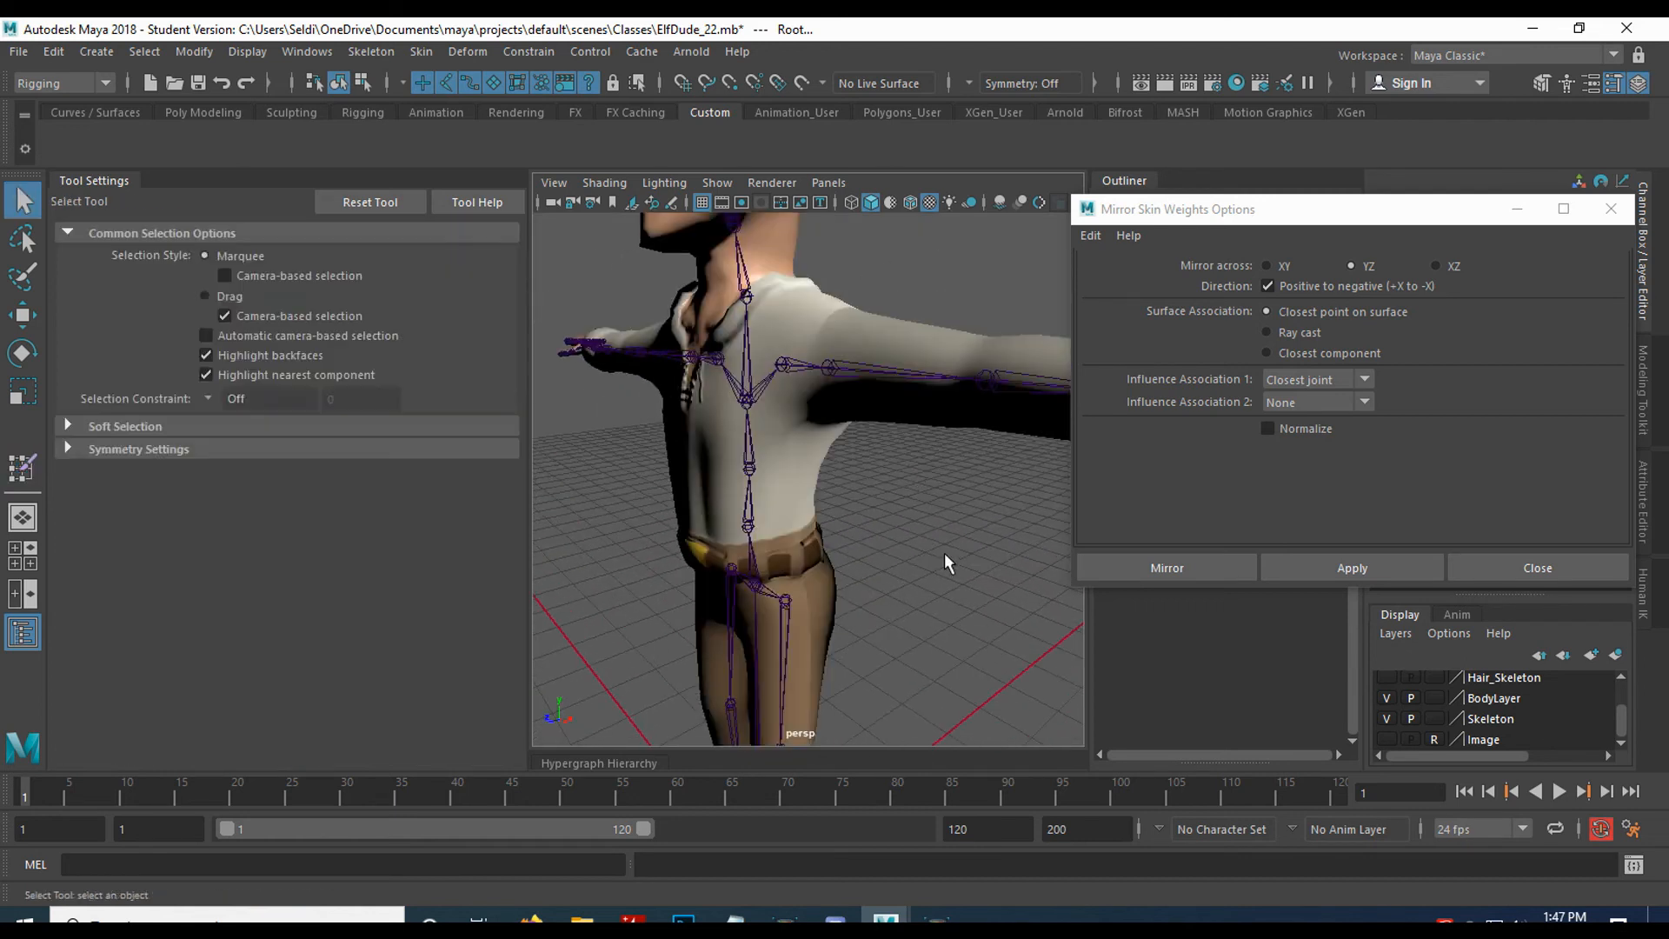
Rotate the left hip to raise the thigh and bend the left knee to test the leg's deformation.
scroll(890, 618, down, 7)
alt+drag(884, 595, 883, 601)
scroll(847, 574, up, 4)
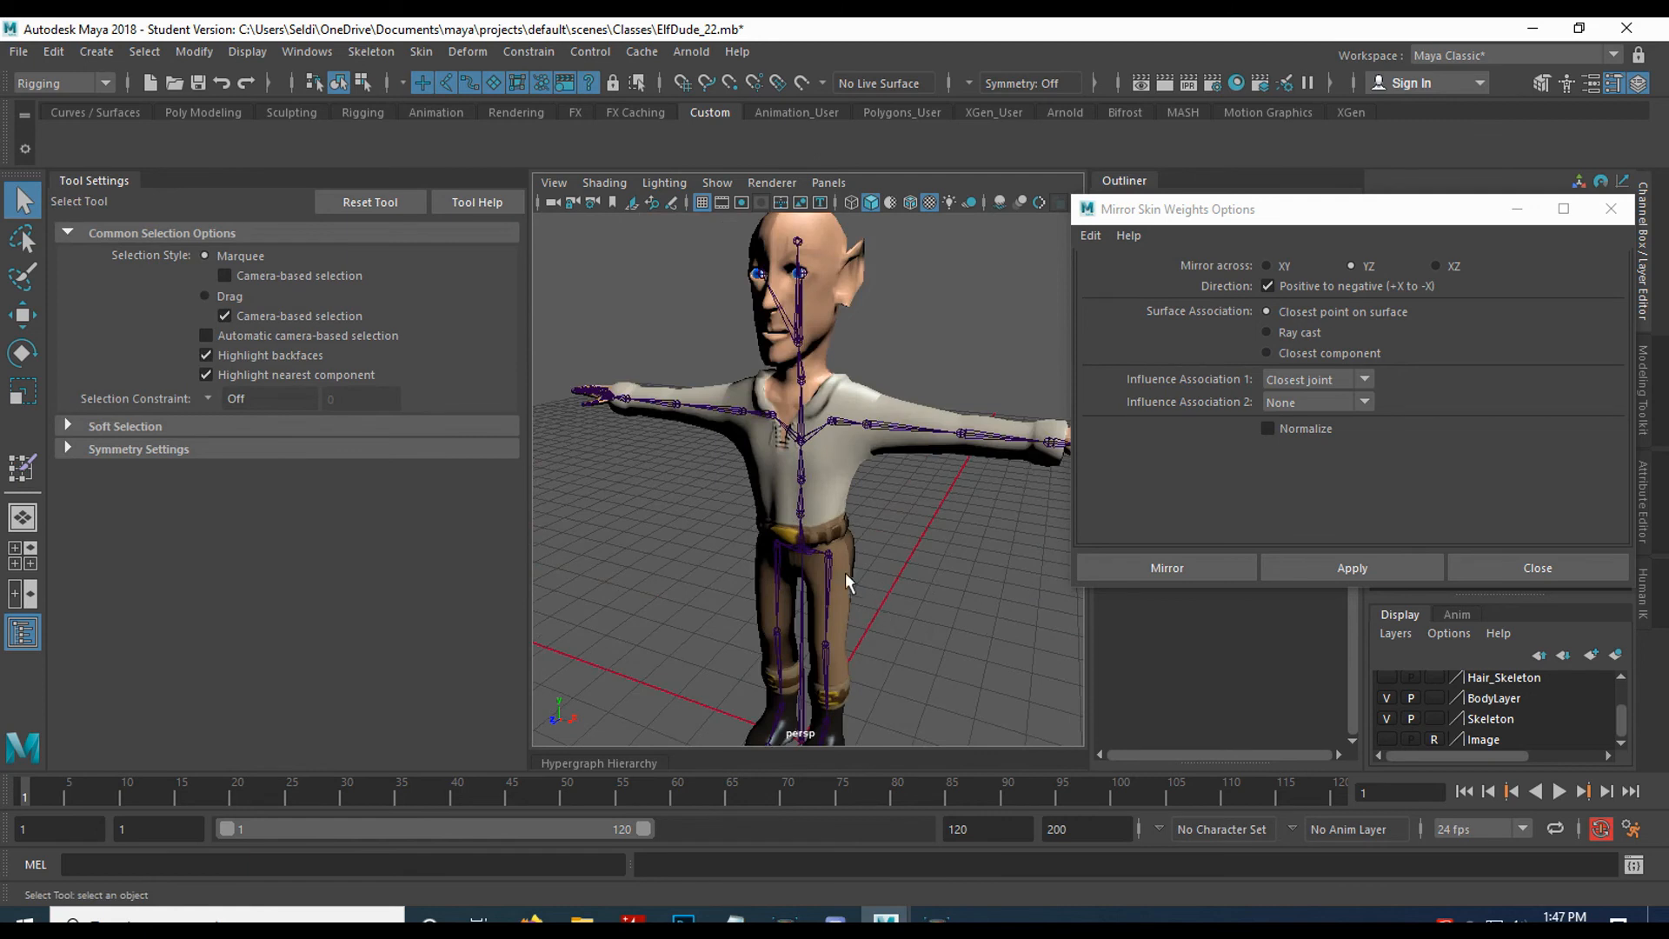
key(e)
drag(835, 478, 857, 430)
drag(798, 544, 835, 478)
alt+drag(884, 619, 626, 567)
click(693, 527)
drag(648, 477, 626, 613)
Rotate R_Hip to raise the right thigh and bend R_Knee to test the mirrored leg weights.
alt+drag(747, 569, 1174, 575)
drag(817, 607, 728, 410)
scroll(841, 728, up, 5)
alt+middle_drag(841, 728, 769, 598)
mouse_move(770, 598)
alt+mouse_down()
mouse_move(801, 553)
mouse_move(1081, 552)
mouse_move(749, 585)
alt+mouse_up()
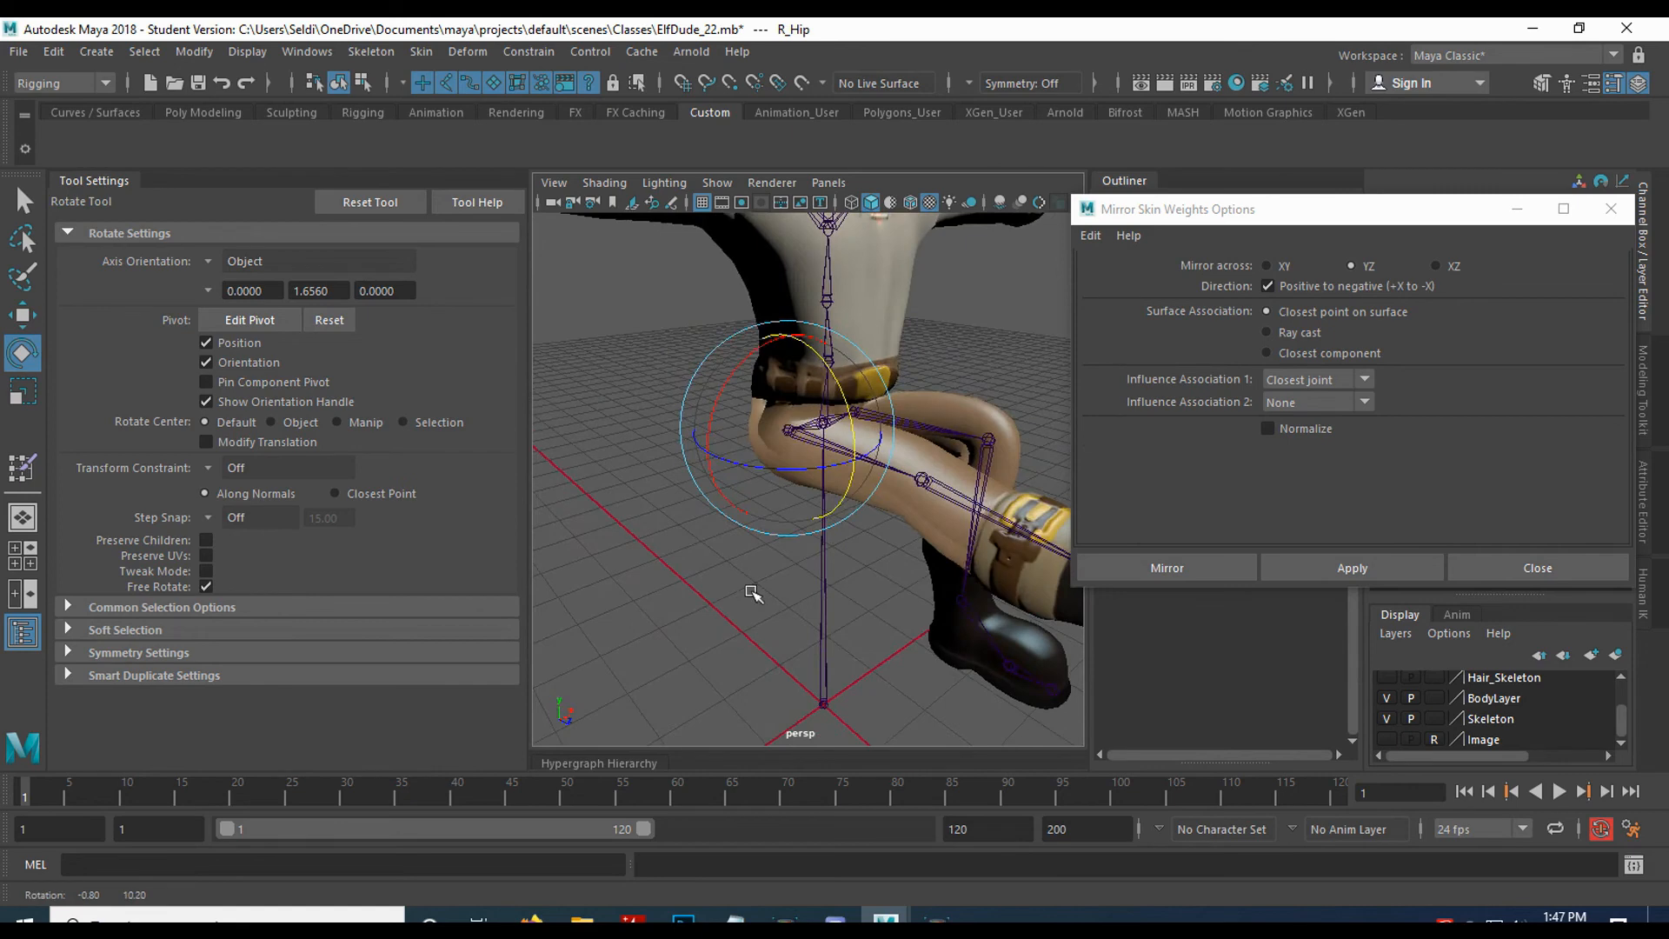
click(924, 481)
drag(929, 489, 611, 618)
Bend R_Wrist downward to test the hand's deformation, undo the rotation, and clear the selection.
scroll(962, 530, down, 5)
alt+drag(961, 530, 898, 525)
alt+middle_drag(898, 525, 816, 606)
alt+drag(815, 606, 730, 513)
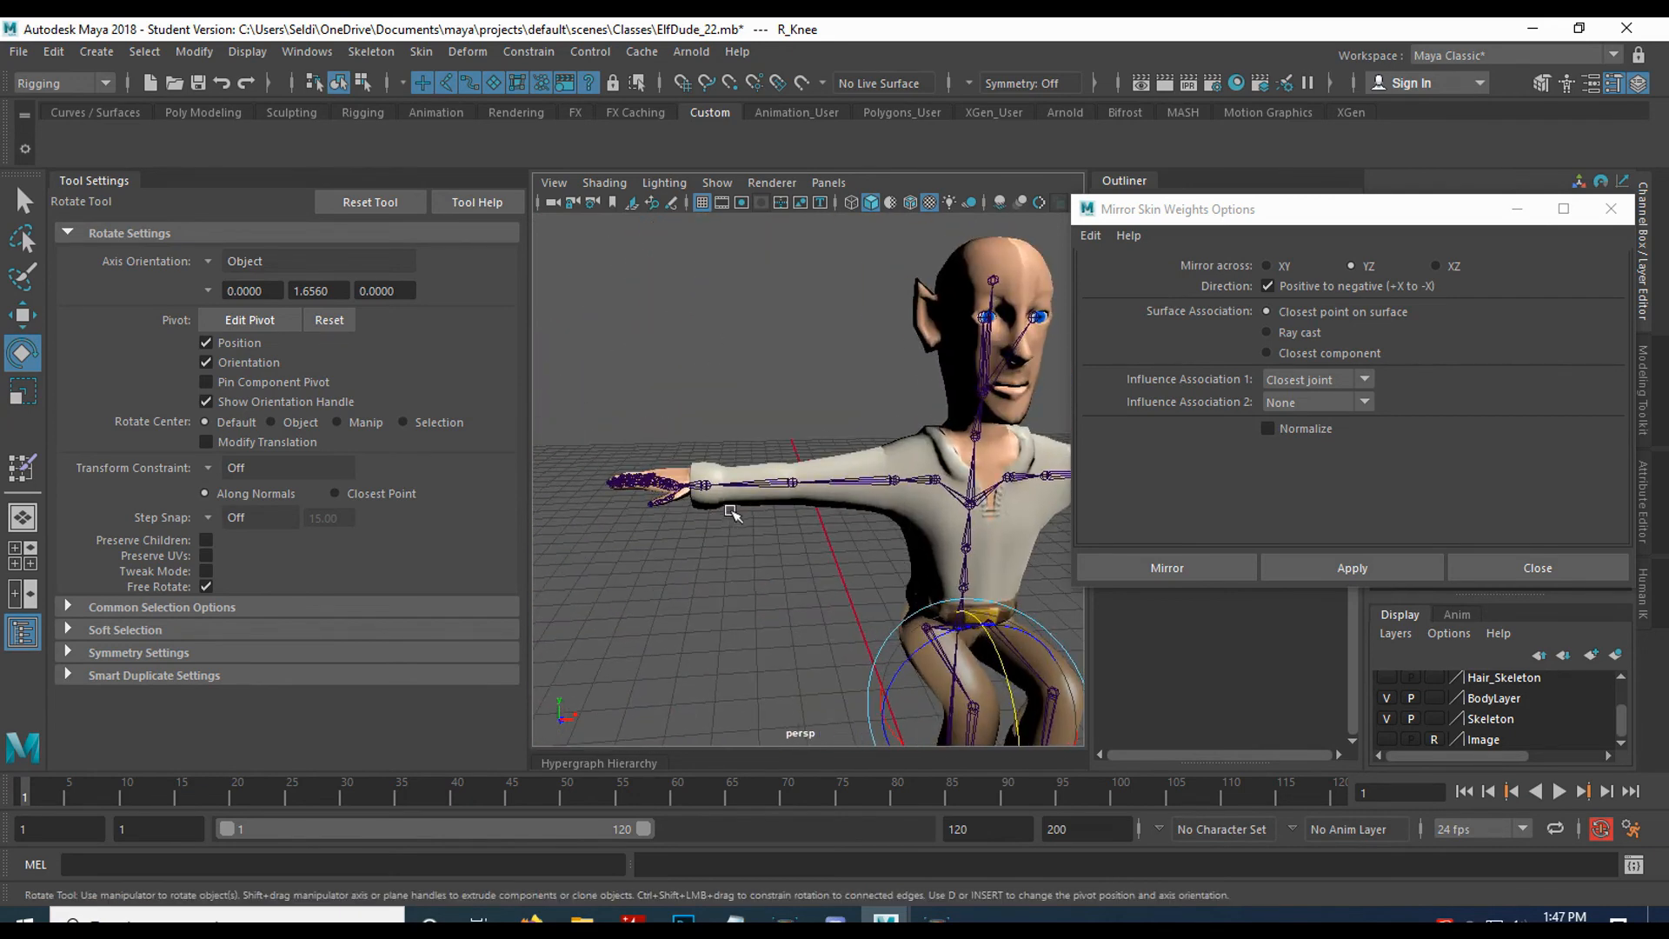
click(706, 485)
drag(724, 405, 621, 493)
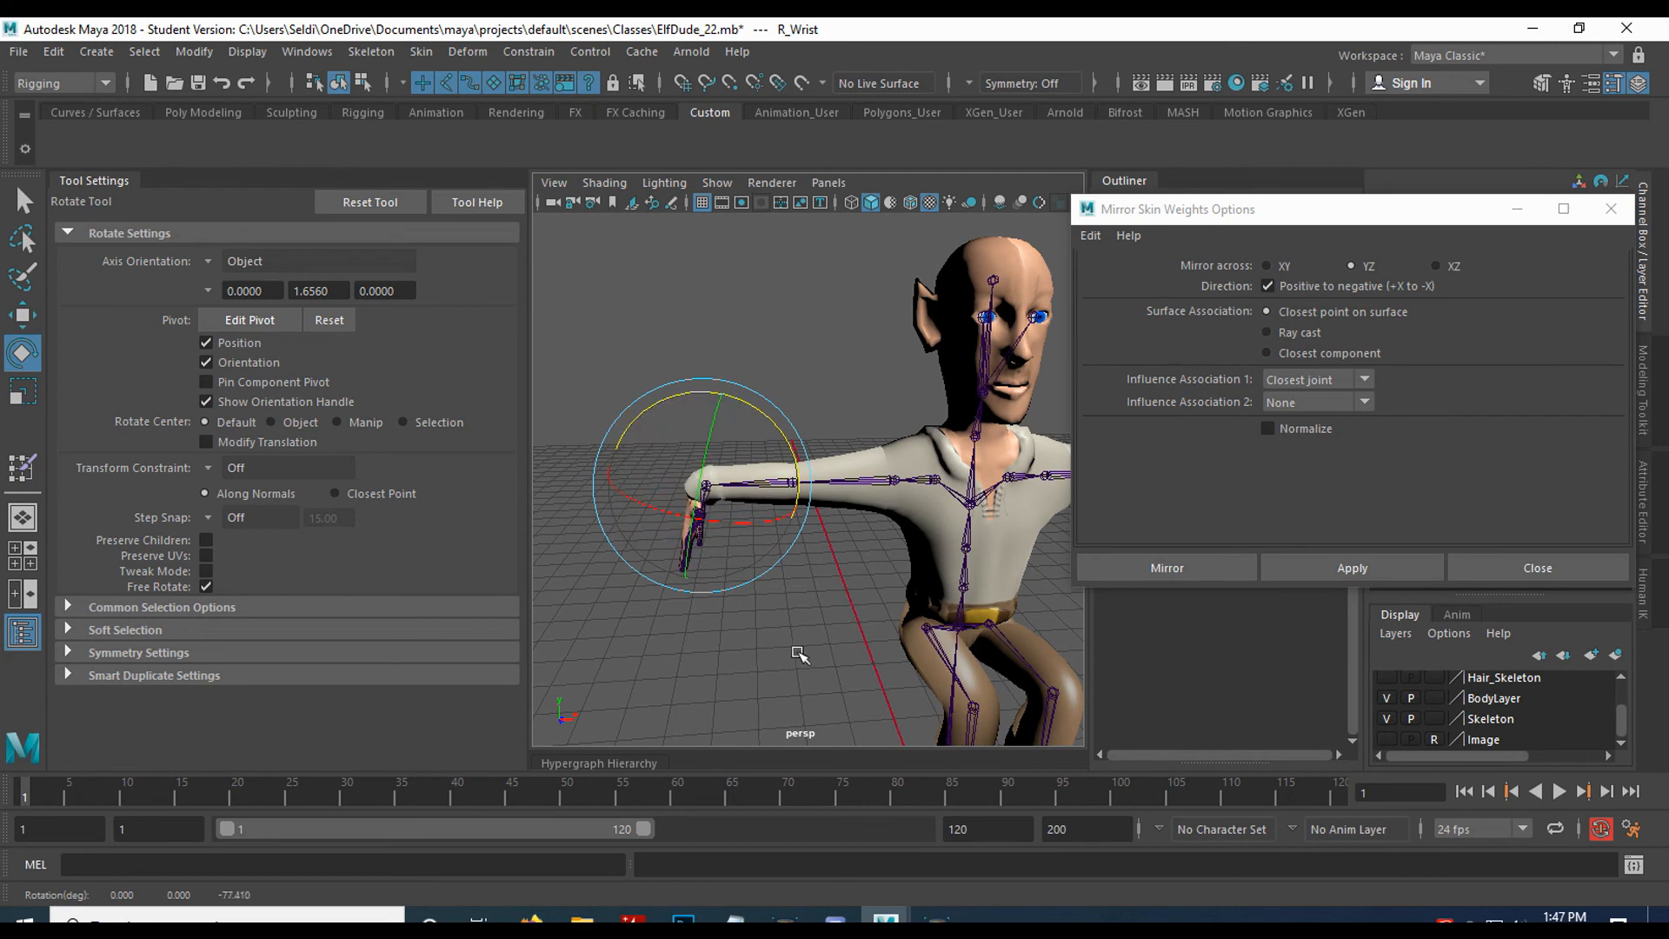
key(ctrl+z)
click(842, 659)
Close the Mirror Skin Weights options.
scroll(884, 634, down, 5)
alt+drag(949, 599, 794, 582)
alt+middle_drag(794, 581, 869, 582)
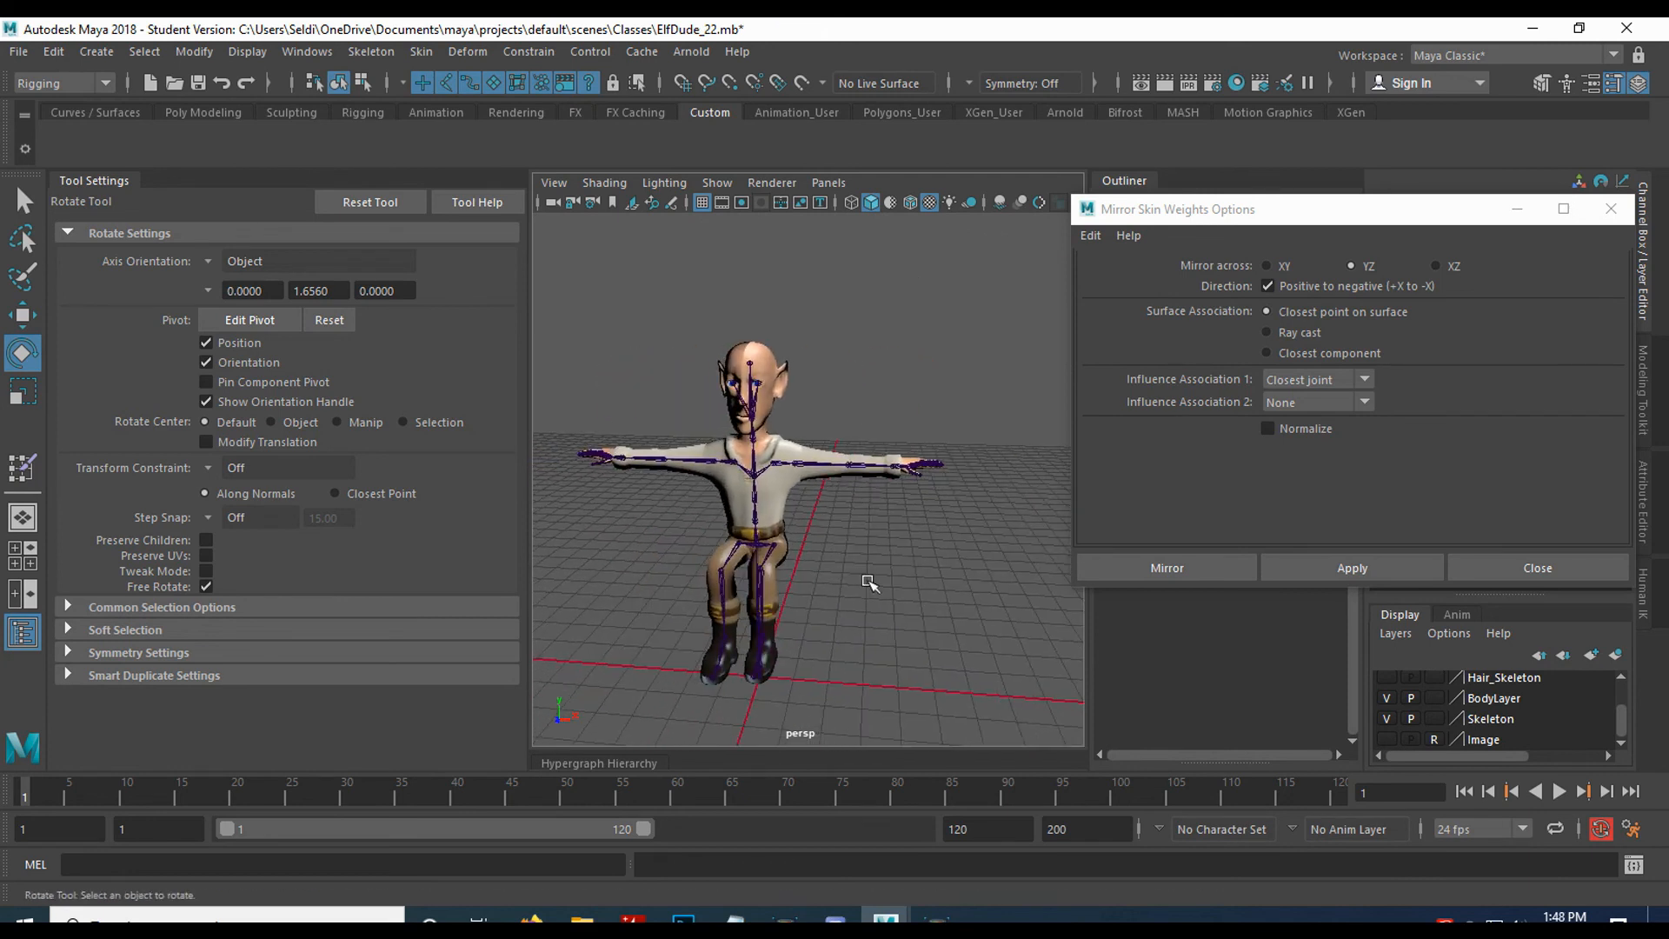
click(1492, 561)
Select all joints in the Root joint's hierarchy and turn selection highlighting back on.
alt+drag(822, 620, 779, 693)
click(771, 687)
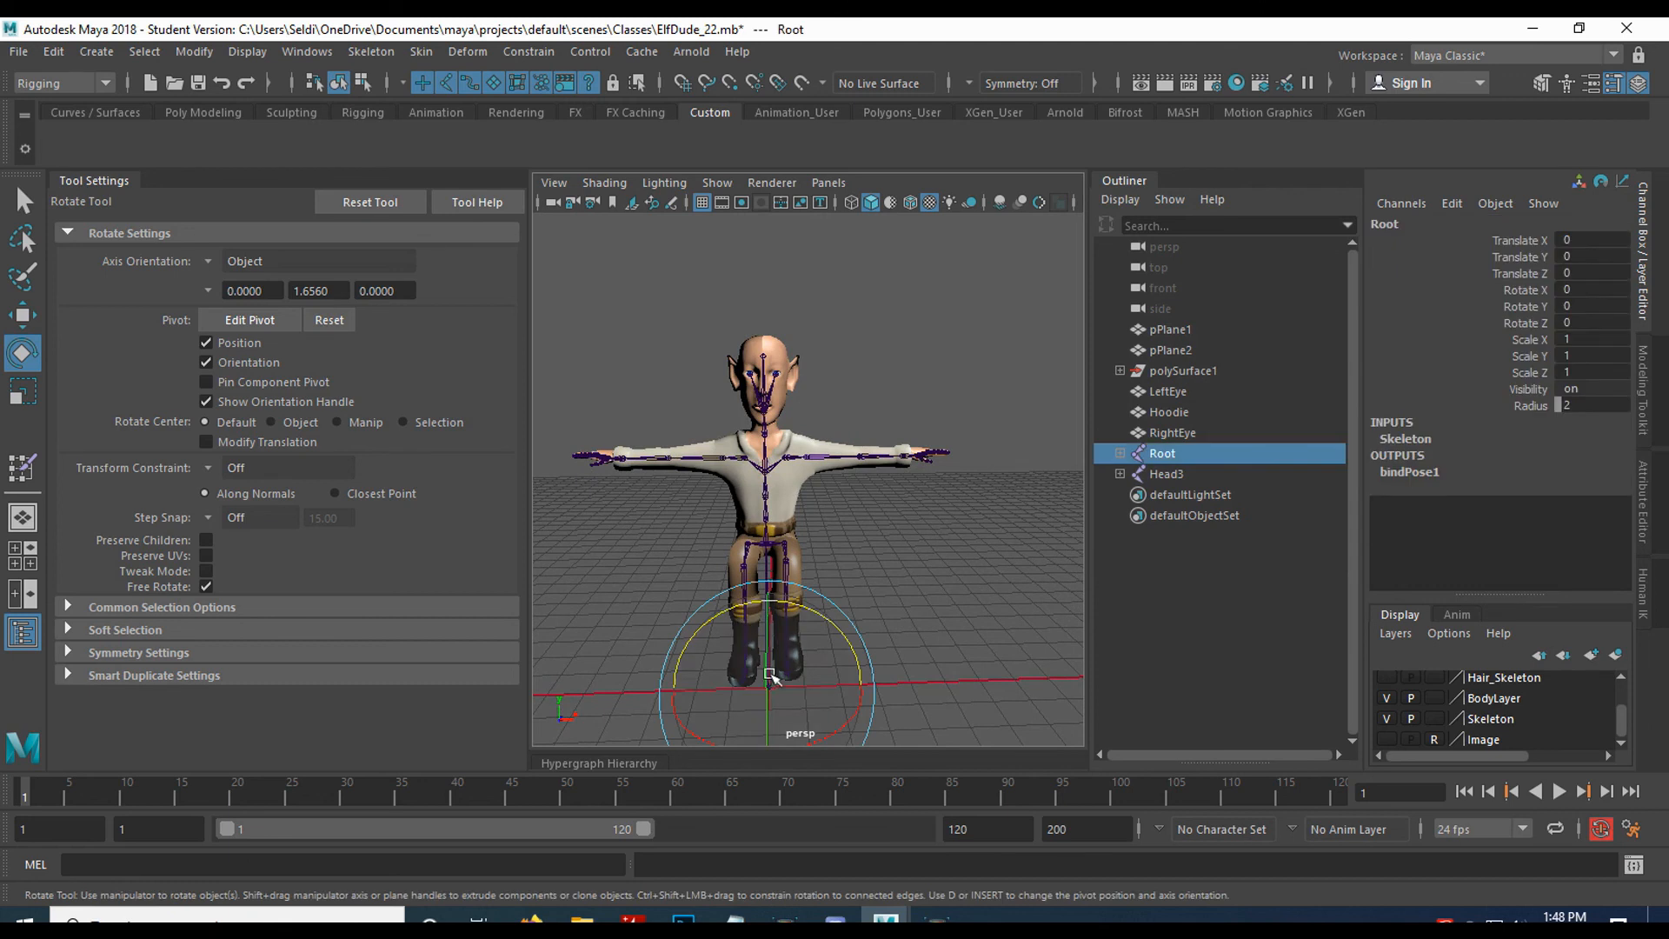
click(145, 52)
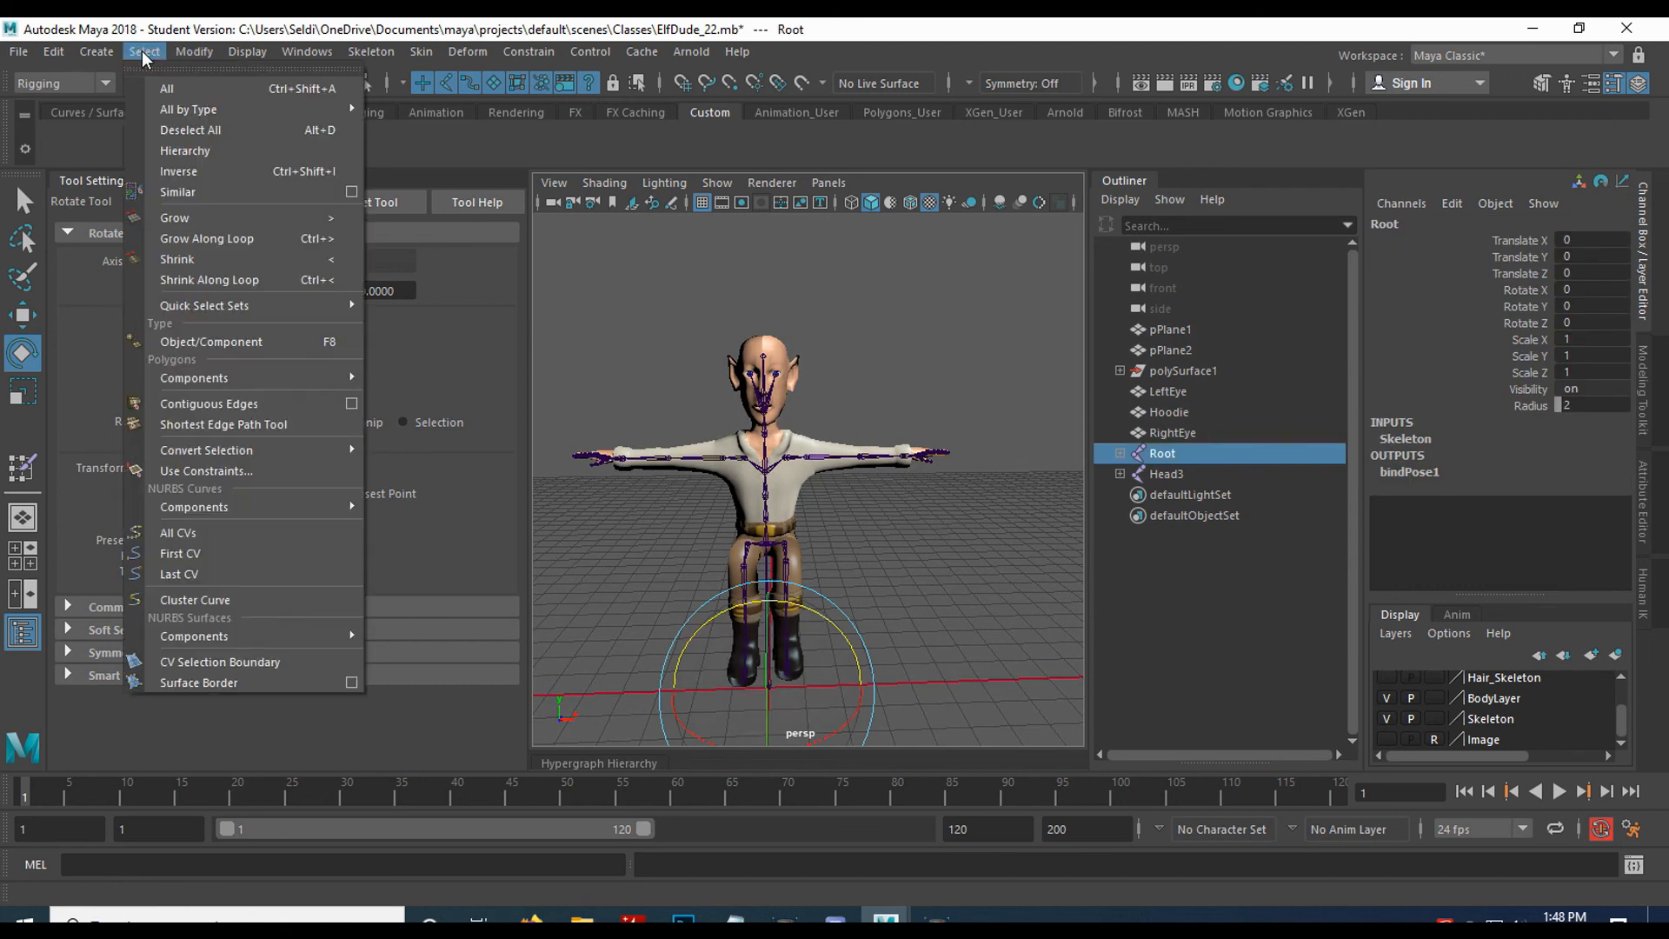
click(183, 171)
key(ctrl+z)
click(717, 183)
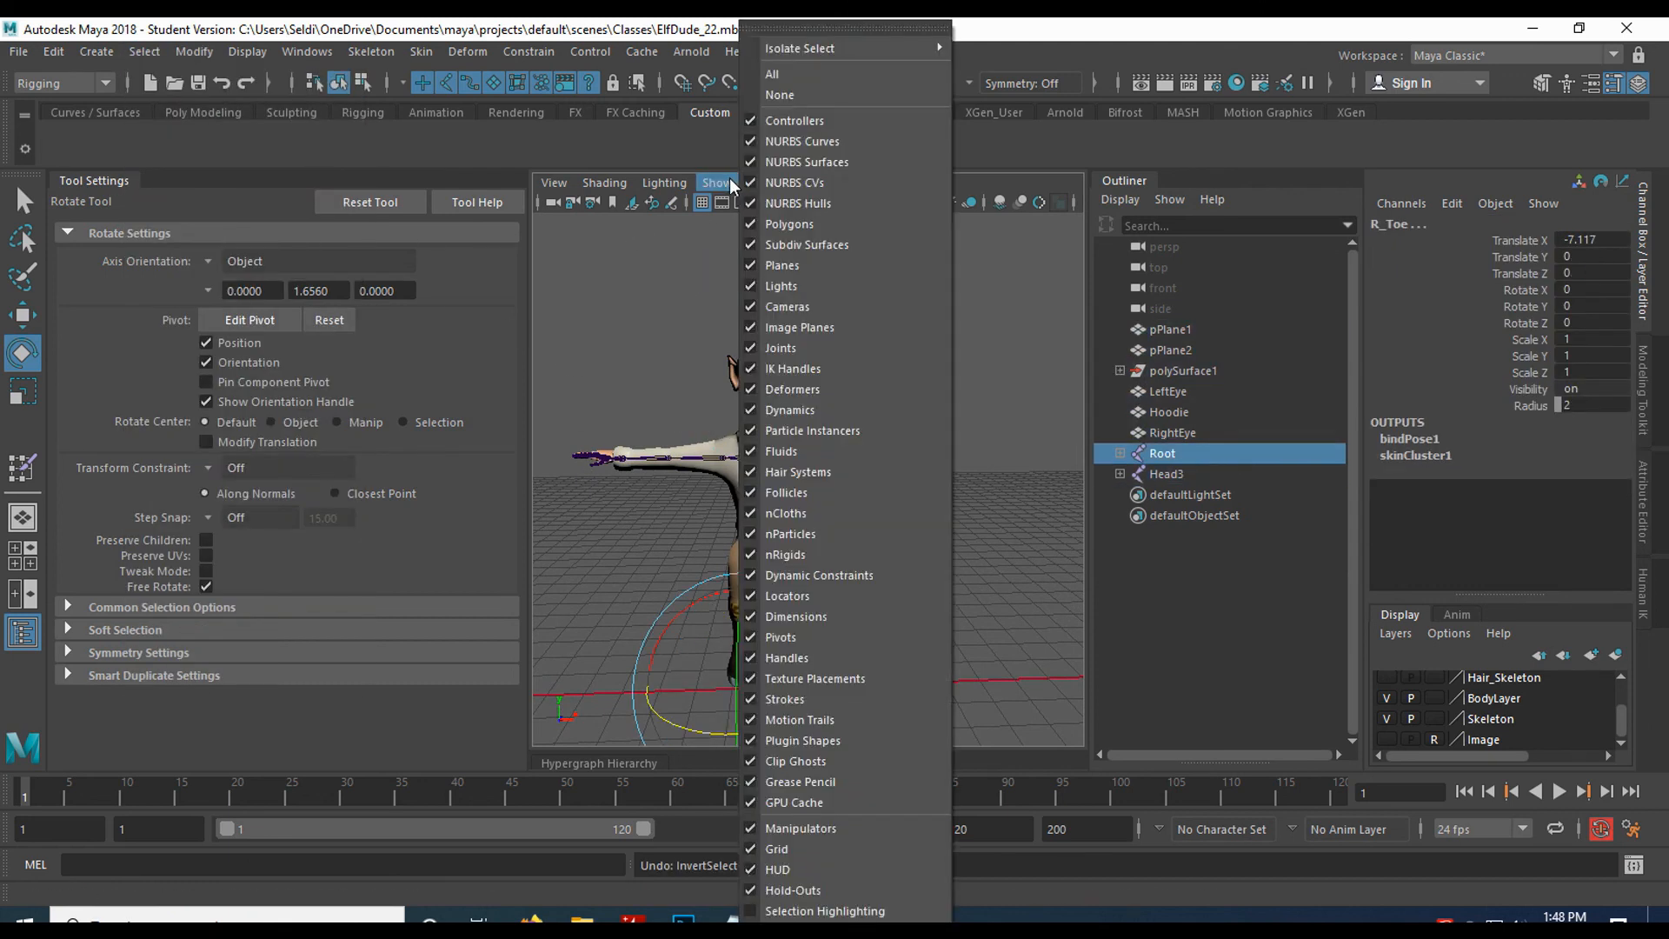
click(867, 911)
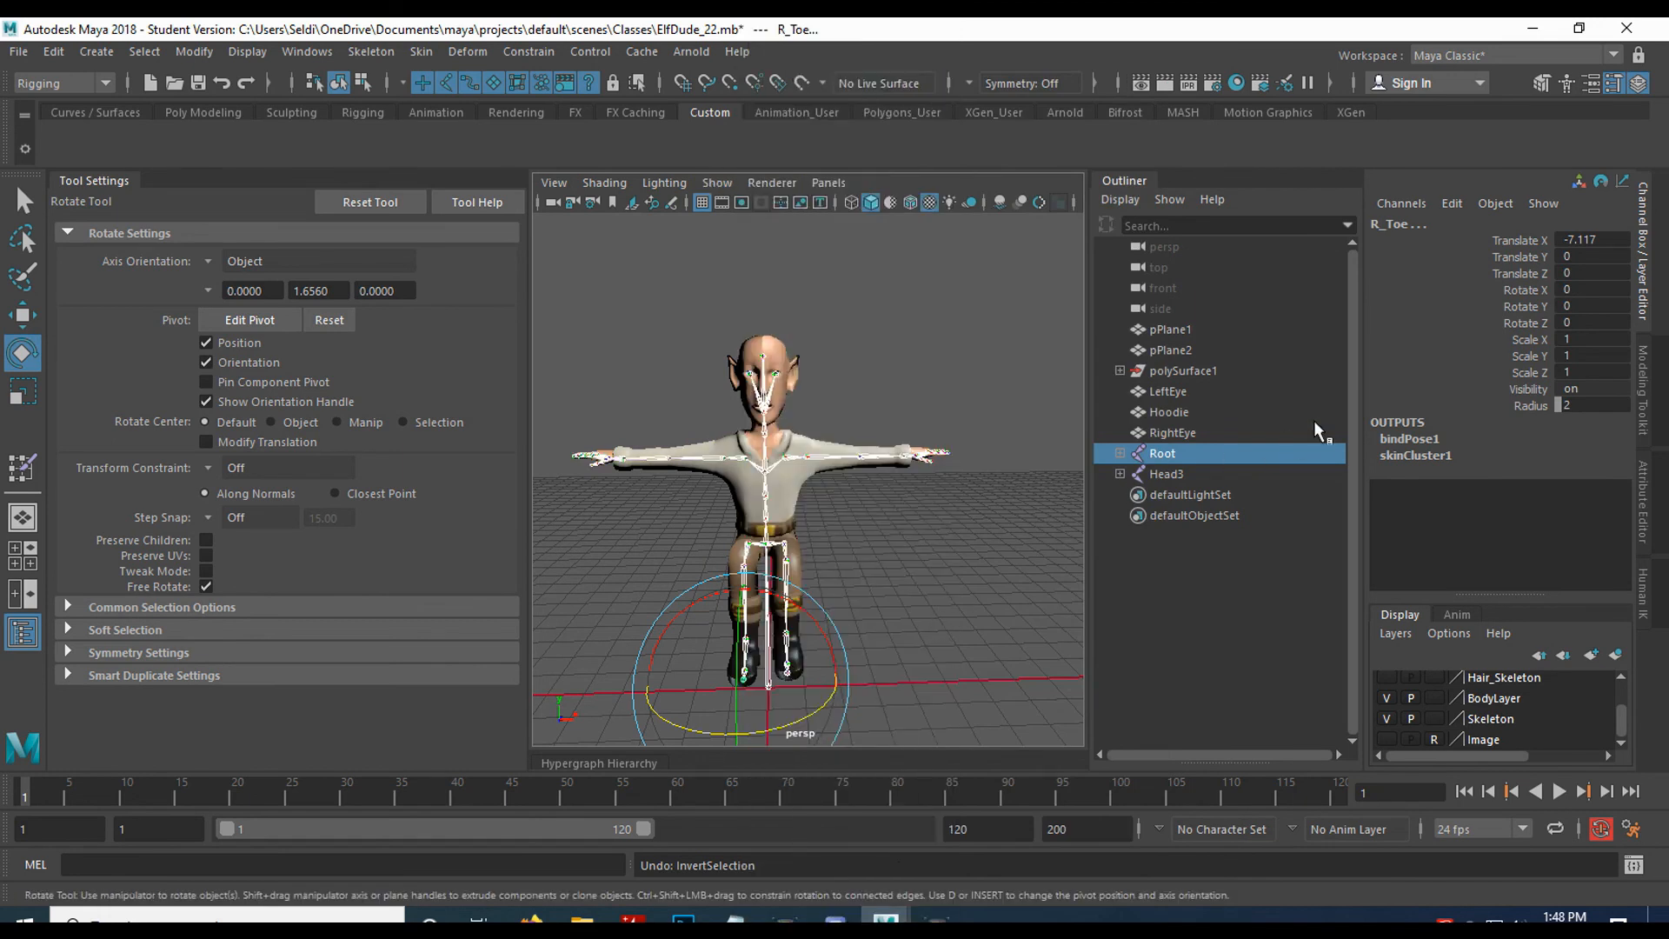
Set Rotate X, Y and Z of all selected joints to 0 and clear the selection.
drag(1588, 287, 1586, 323)
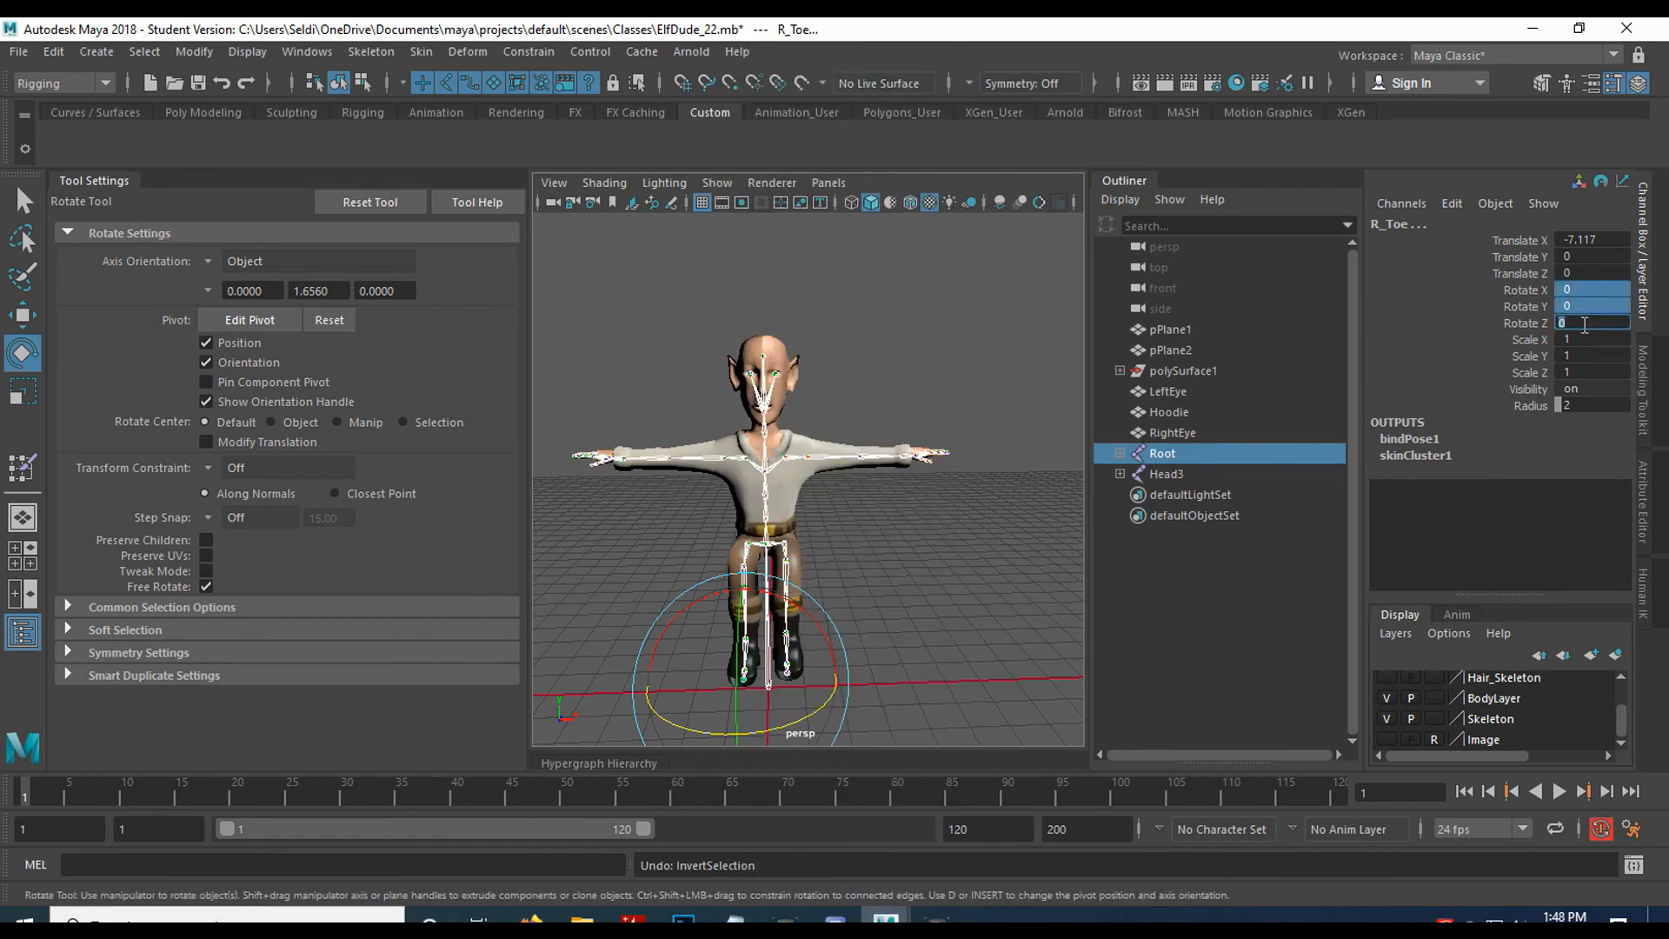
key(Return)
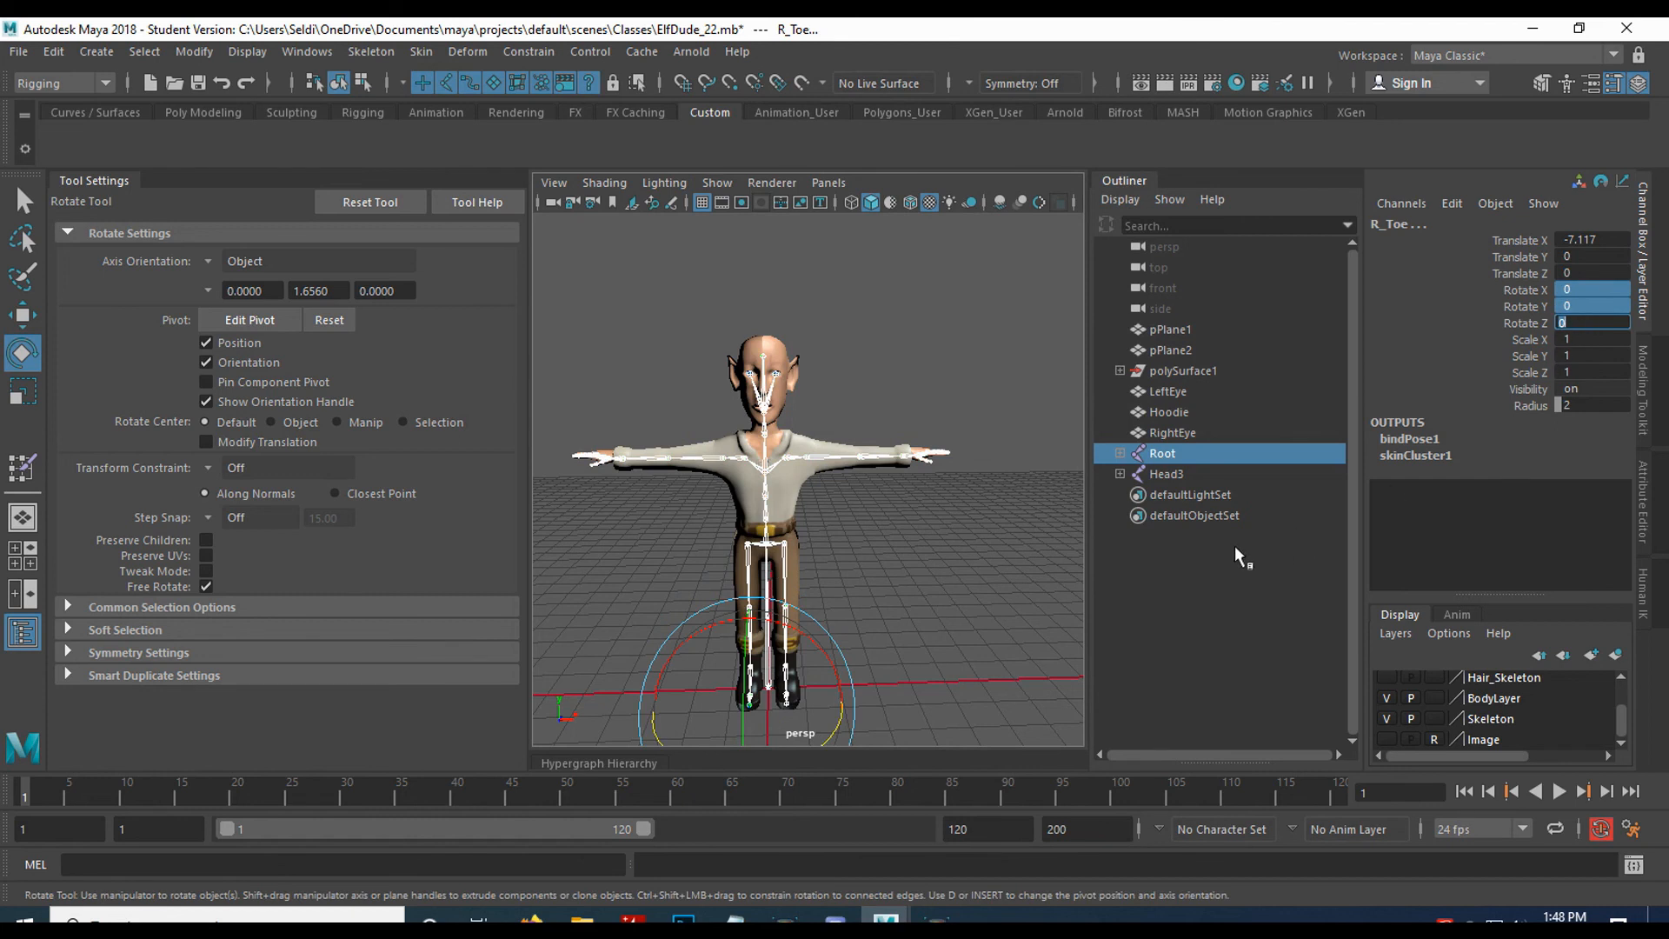
key(q)
click(871, 580)
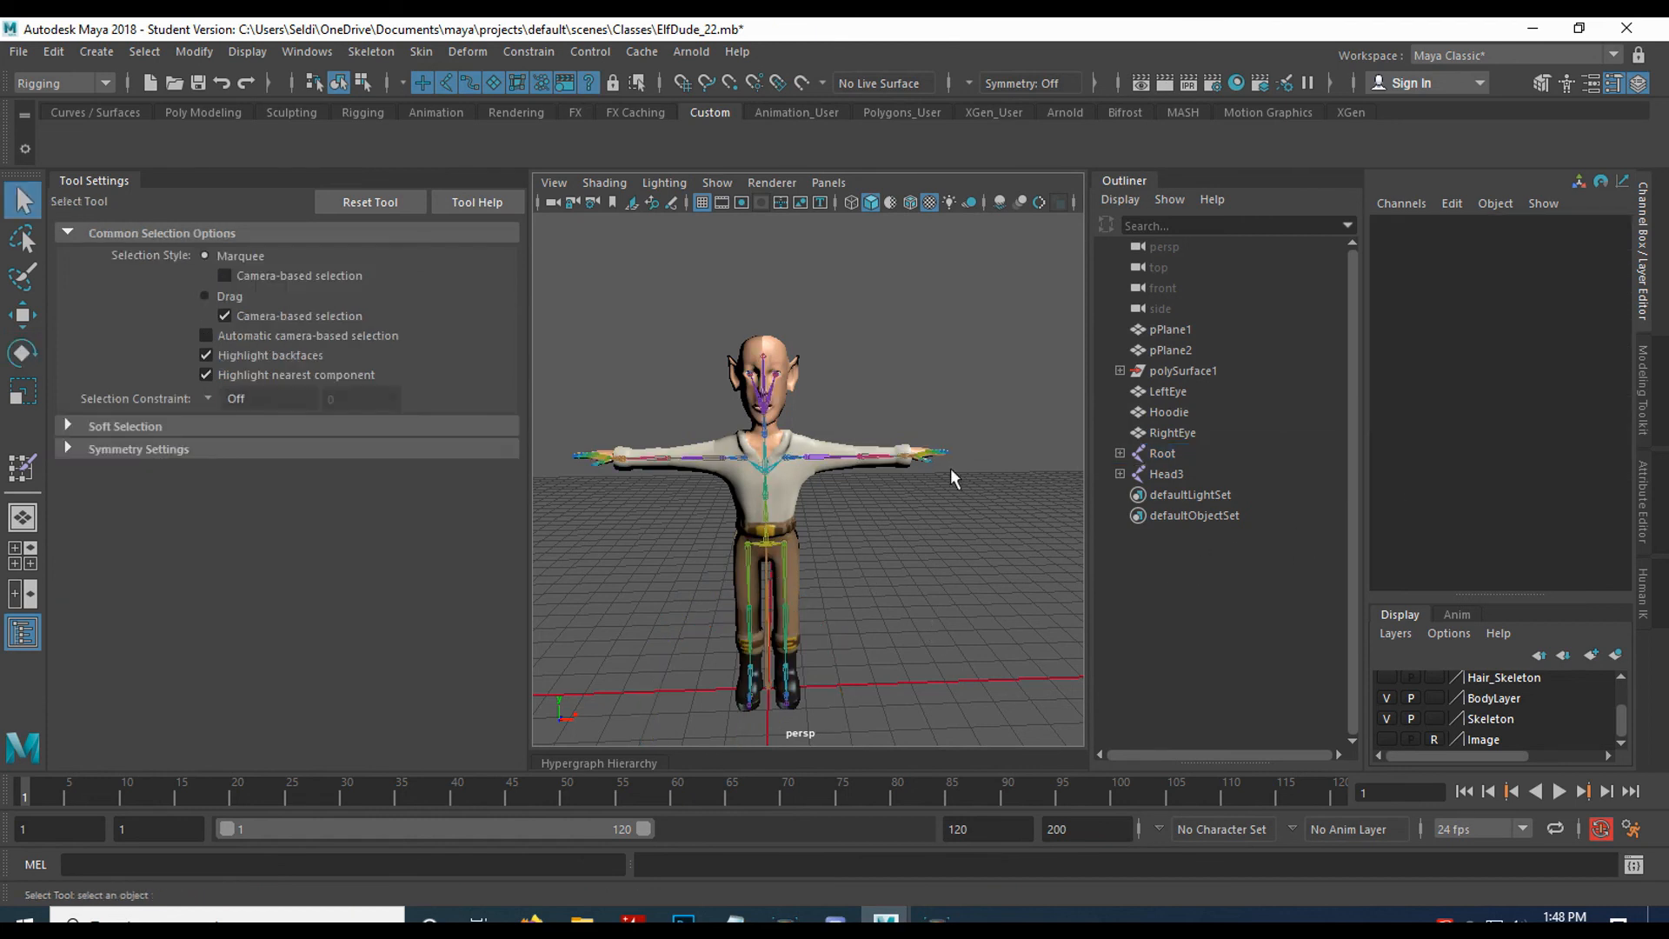